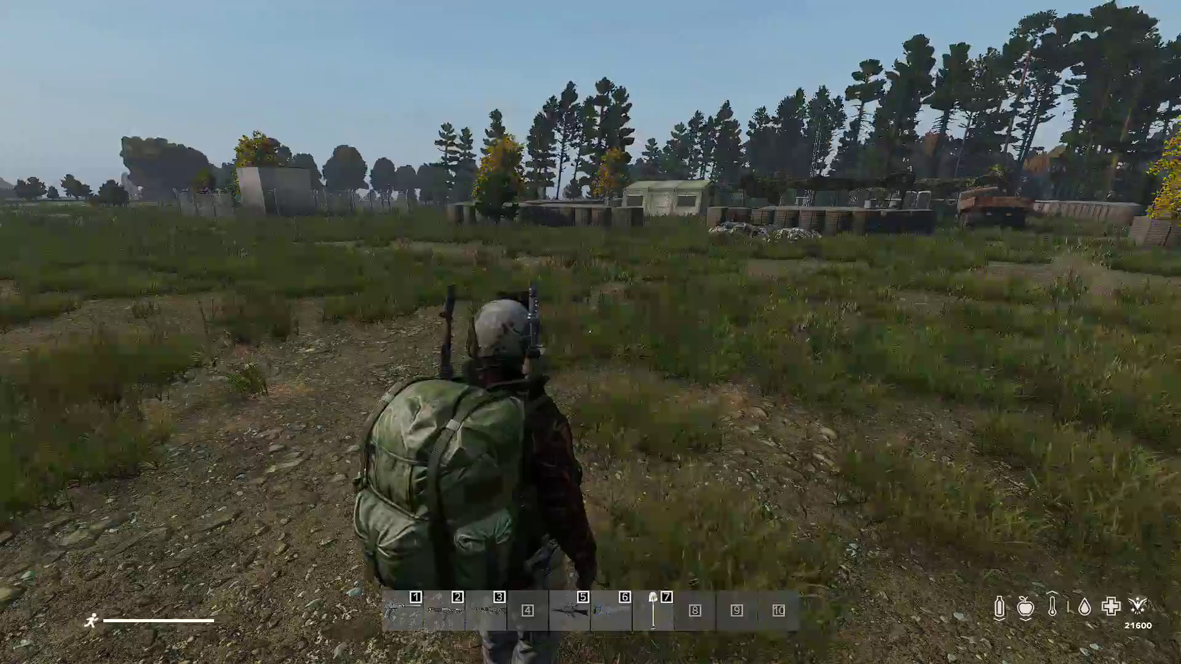
# Step: Equip the PPSKN42 and enable unlimited ammo for the own character in the Player Manager
pyautogui.press('2')
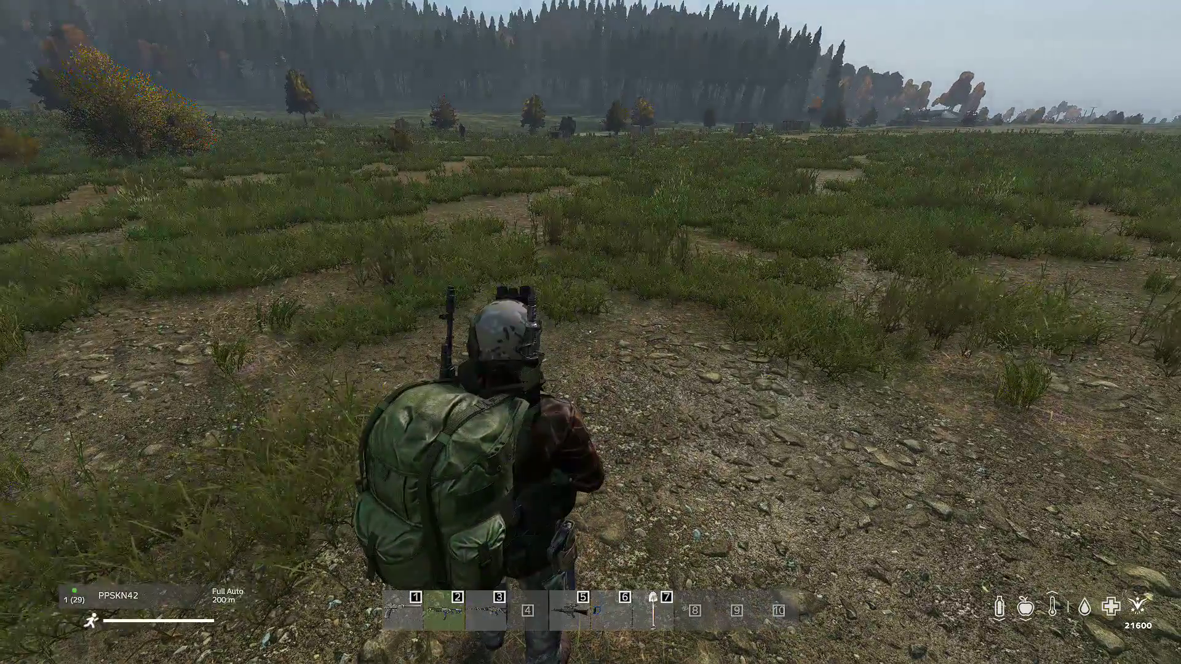
pyautogui.press('y')
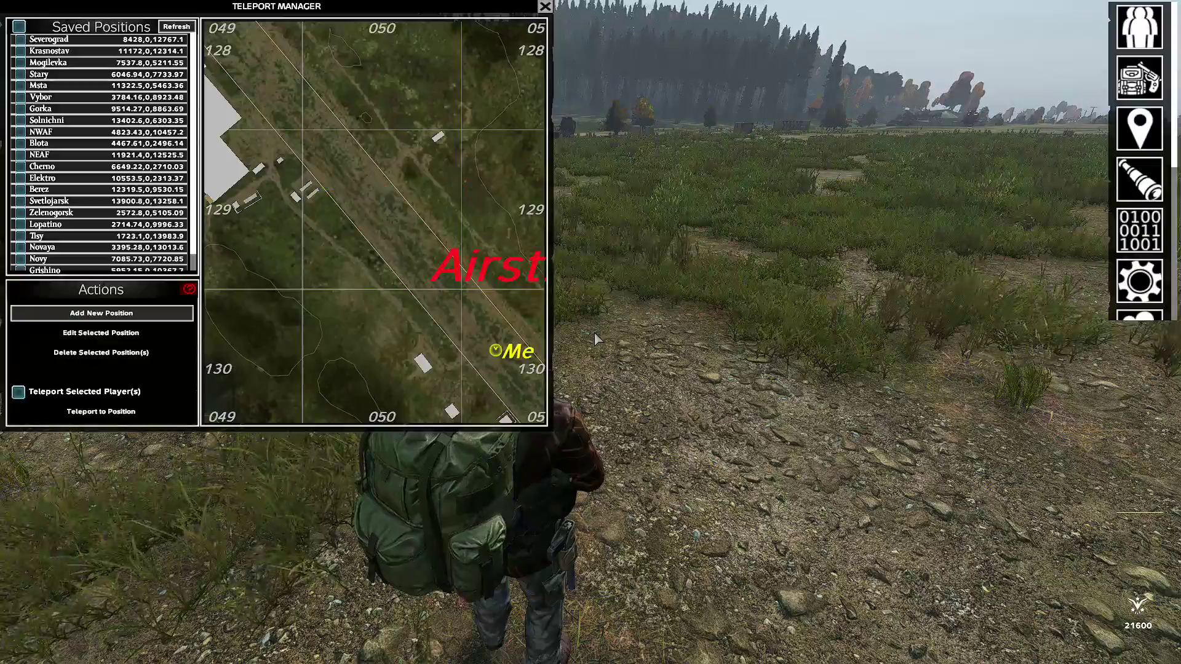
pyautogui.click(544, 8)
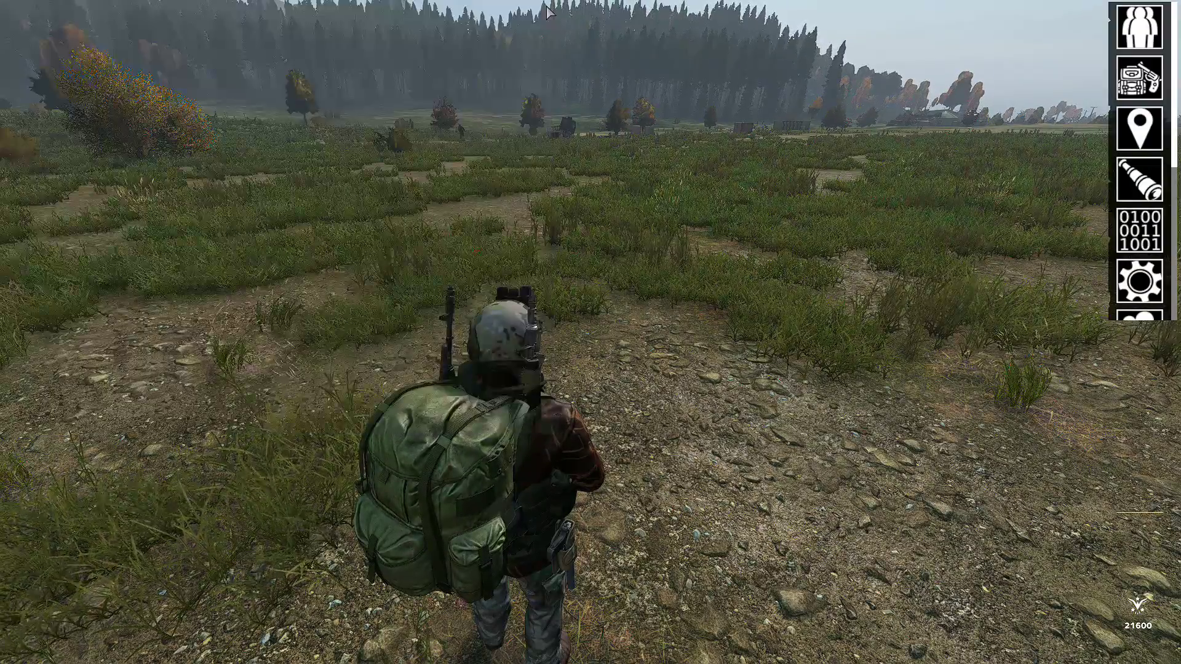
pyautogui.click(1149, 31)
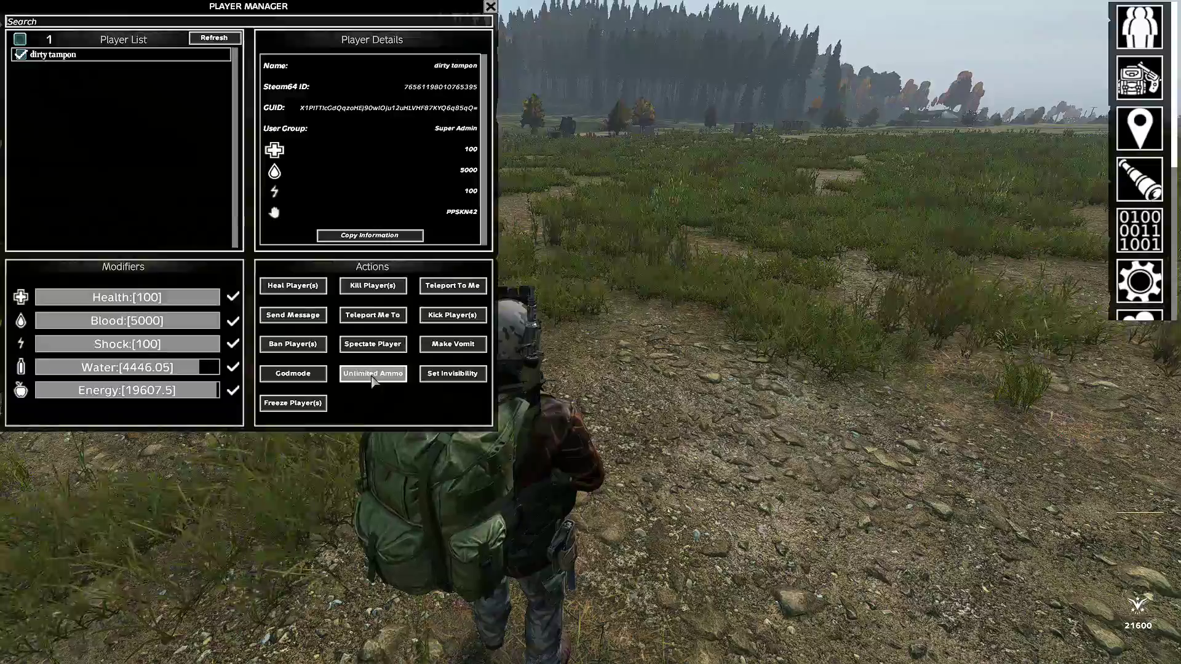
pyautogui.click(490, 7)
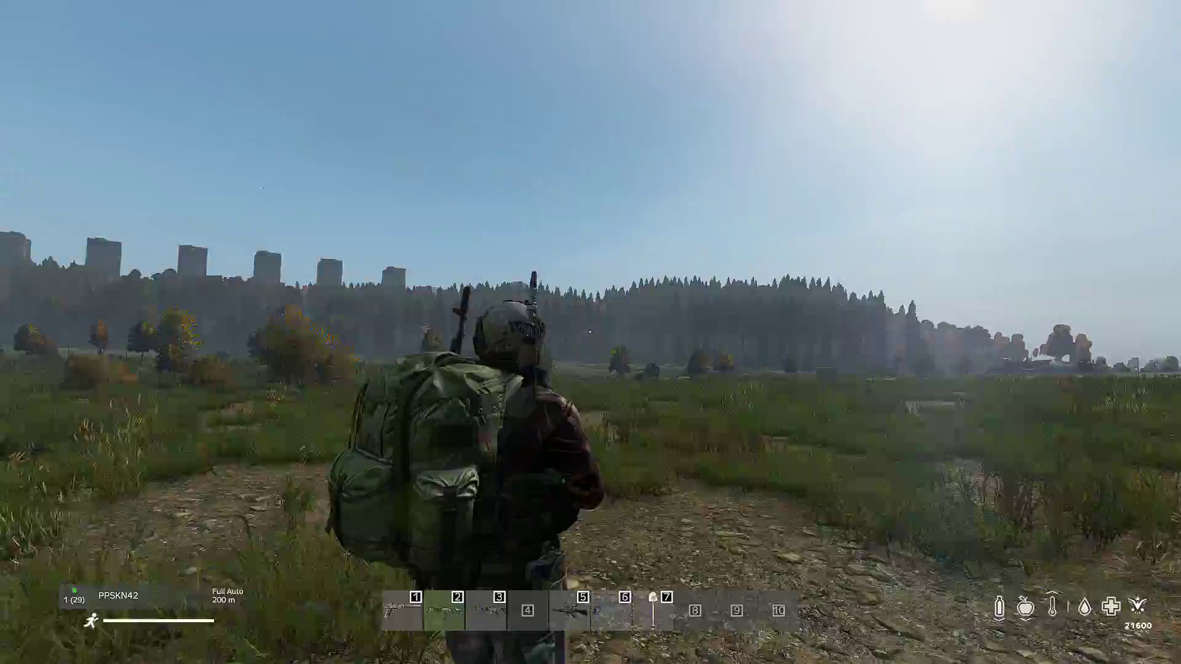
# Step: Aim the PPSKN42 across the field and shoot the infected running toward the character
pyautogui.rightClick(590, 332)
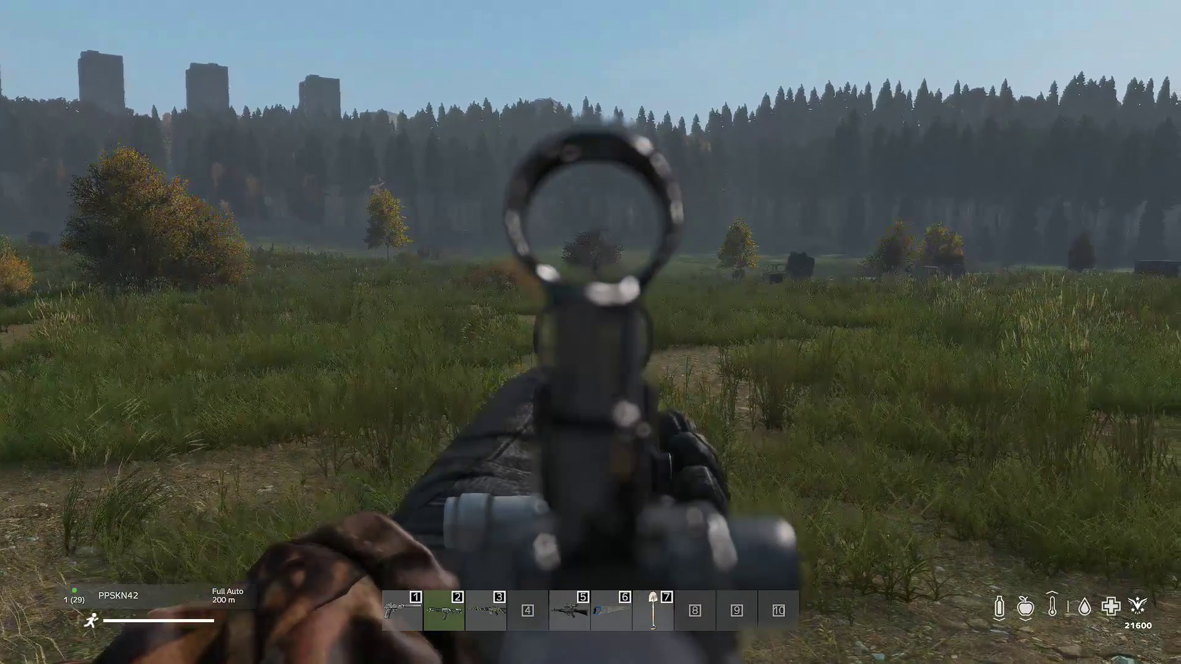
pyautogui.moveTo(591, 332)
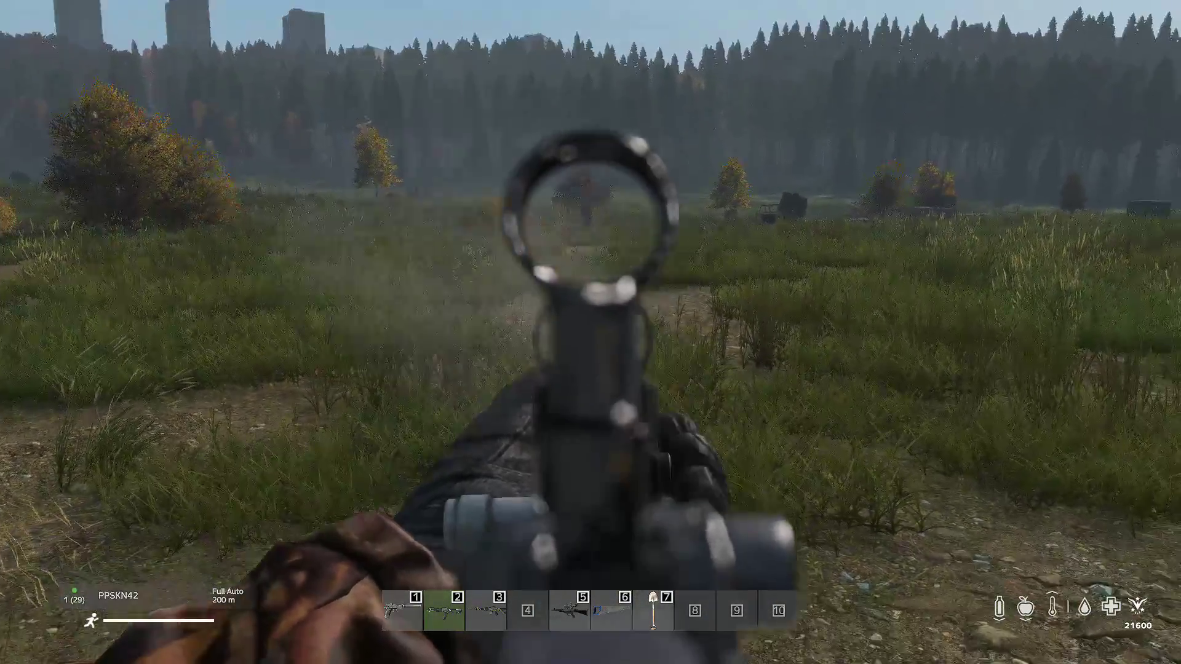
pyautogui.rightClick(590, 332)
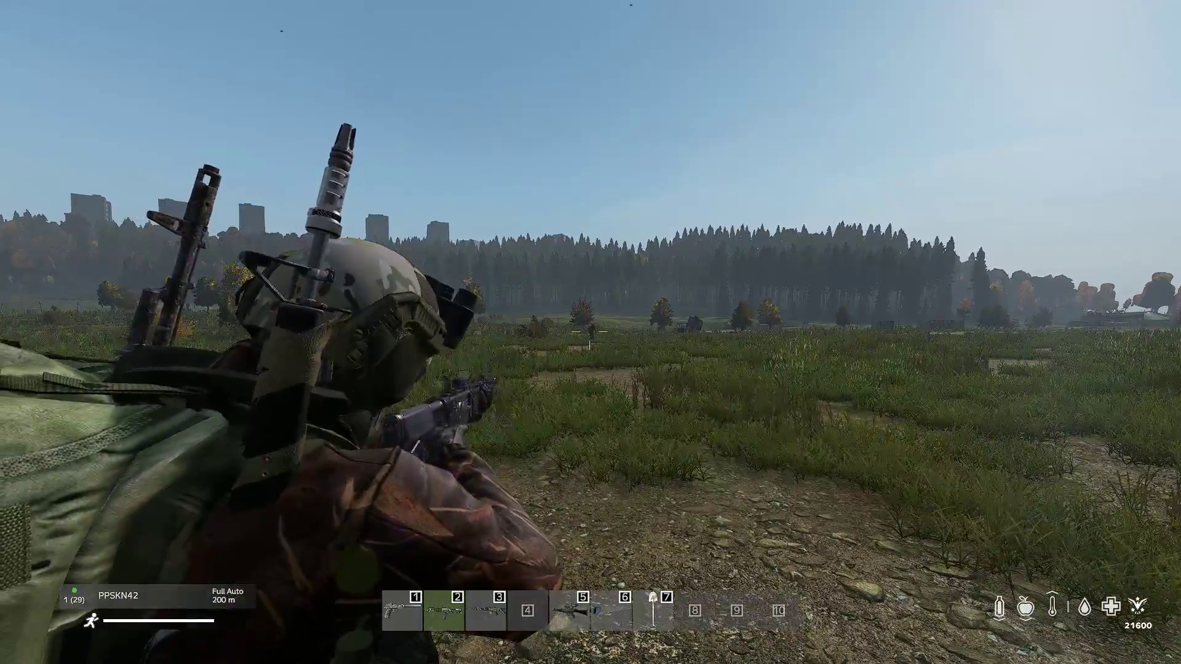
pyautogui.click(590, 332)
pyautogui.click(590, 332)
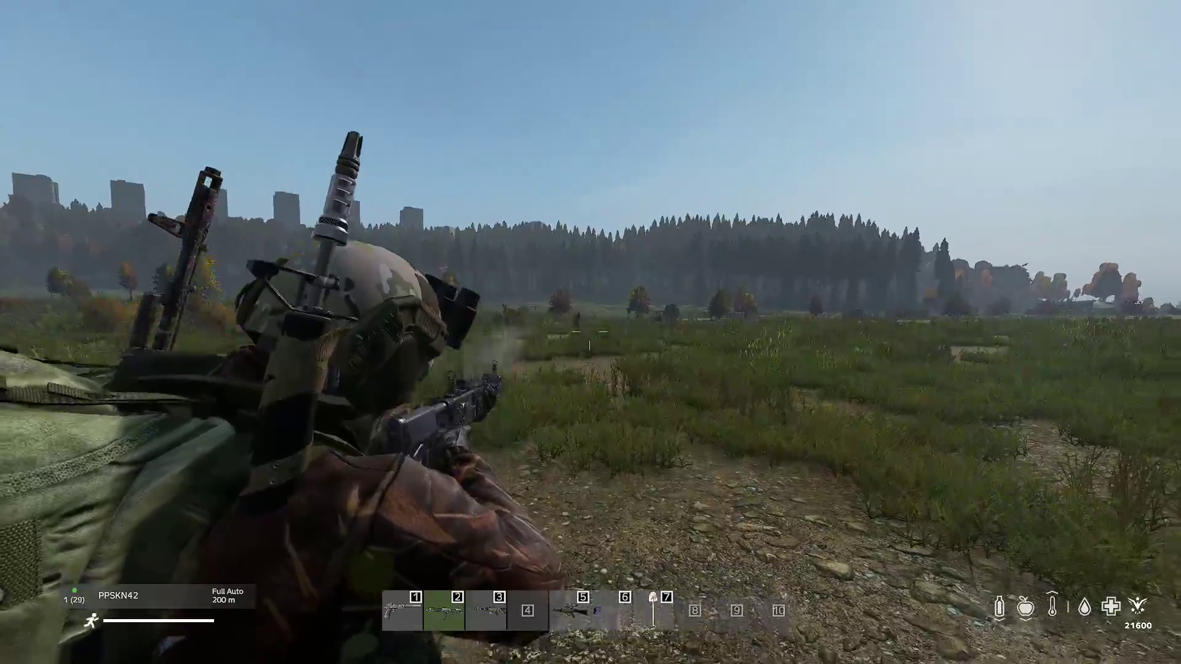
pyautogui.click(590, 332)
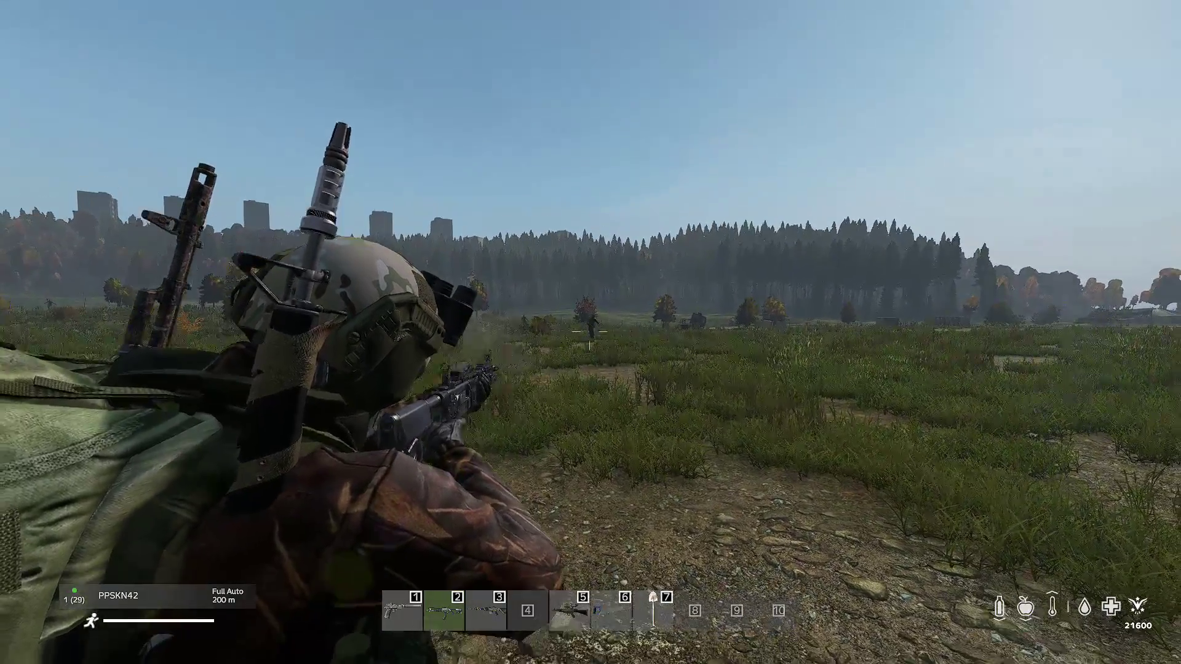
pyautogui.click(591, 332)
pyautogui.click(590, 332)
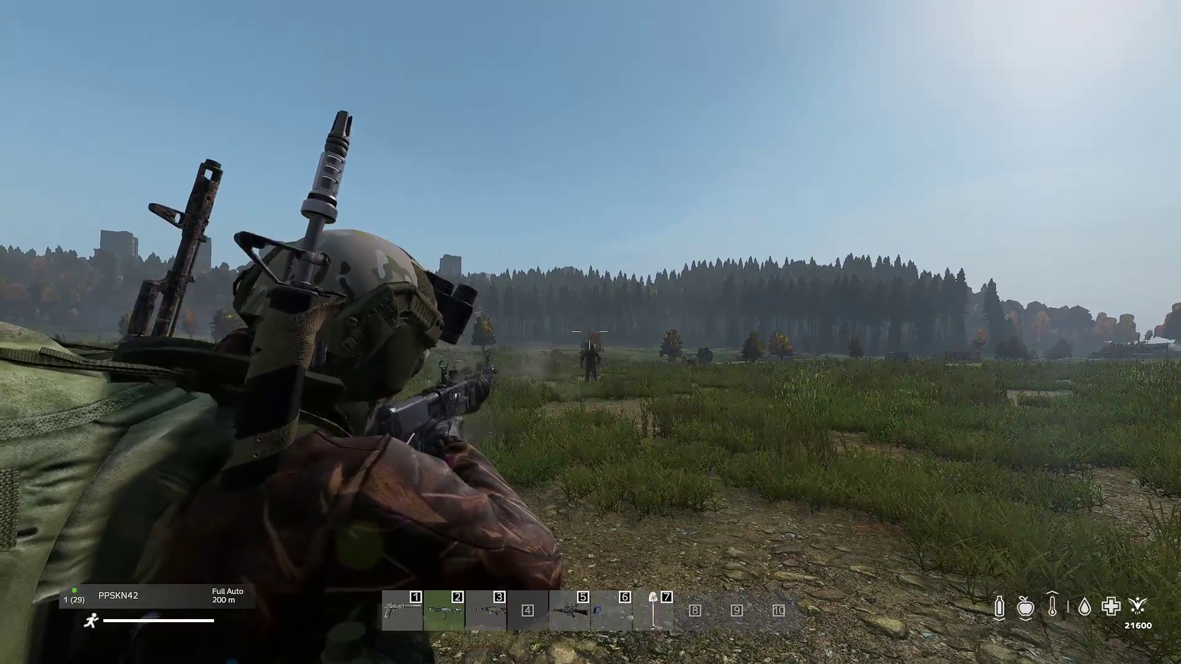
pyautogui.click(590, 332)
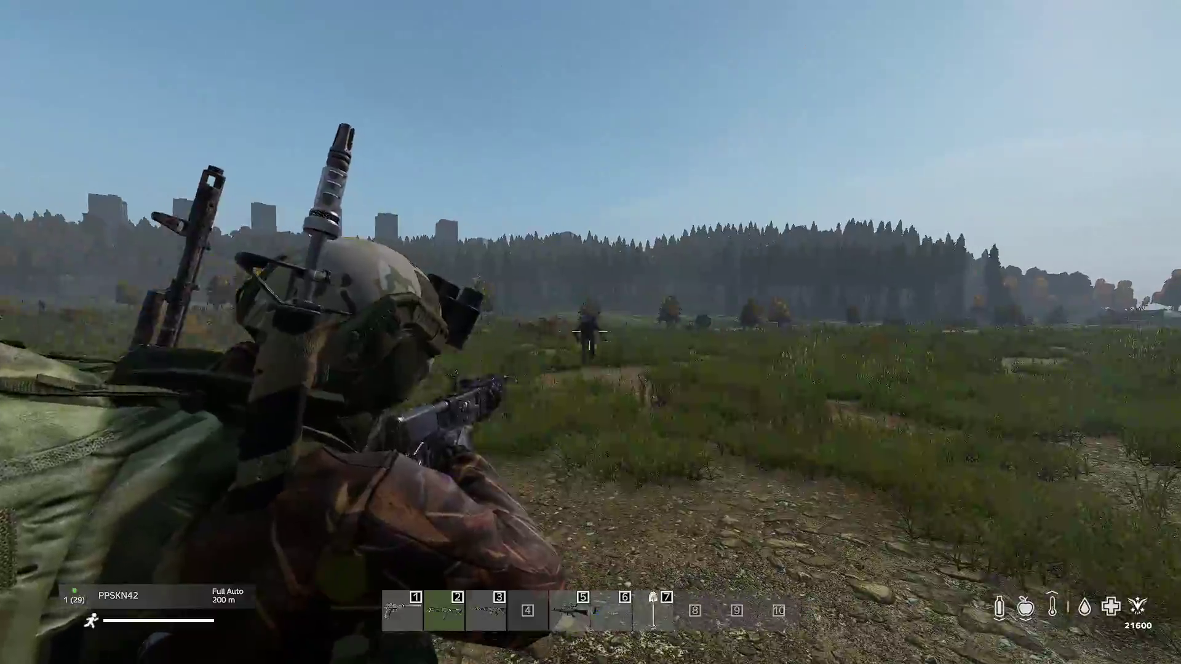
pyautogui.click(590, 332)
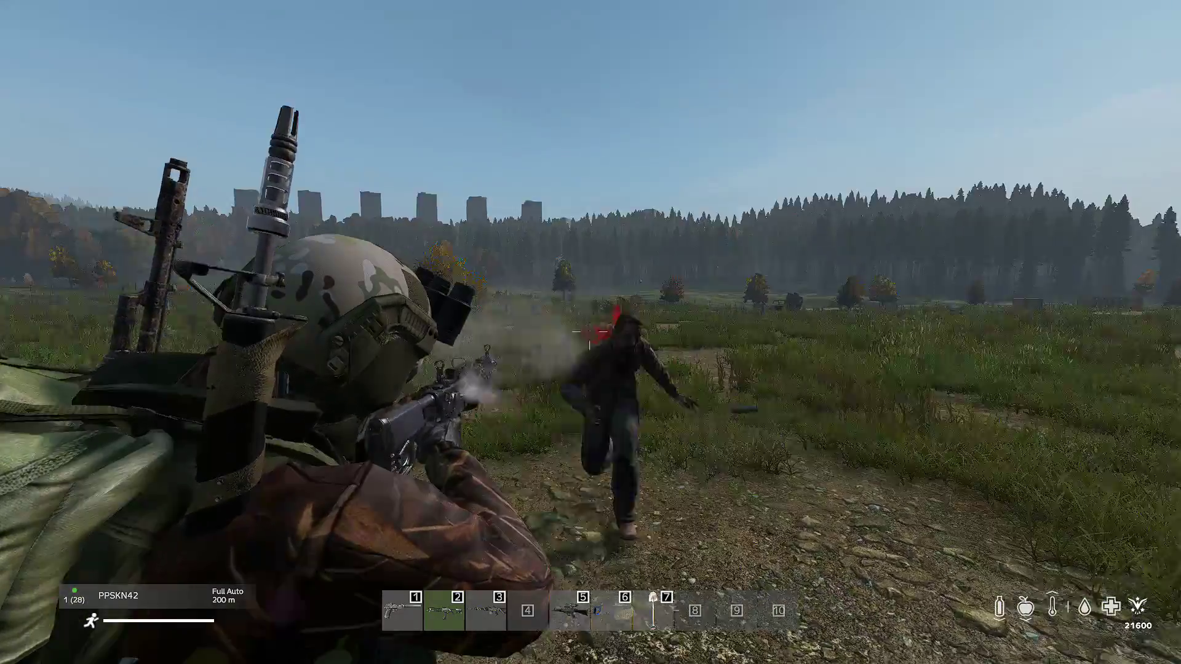
pyautogui.click(590, 332)
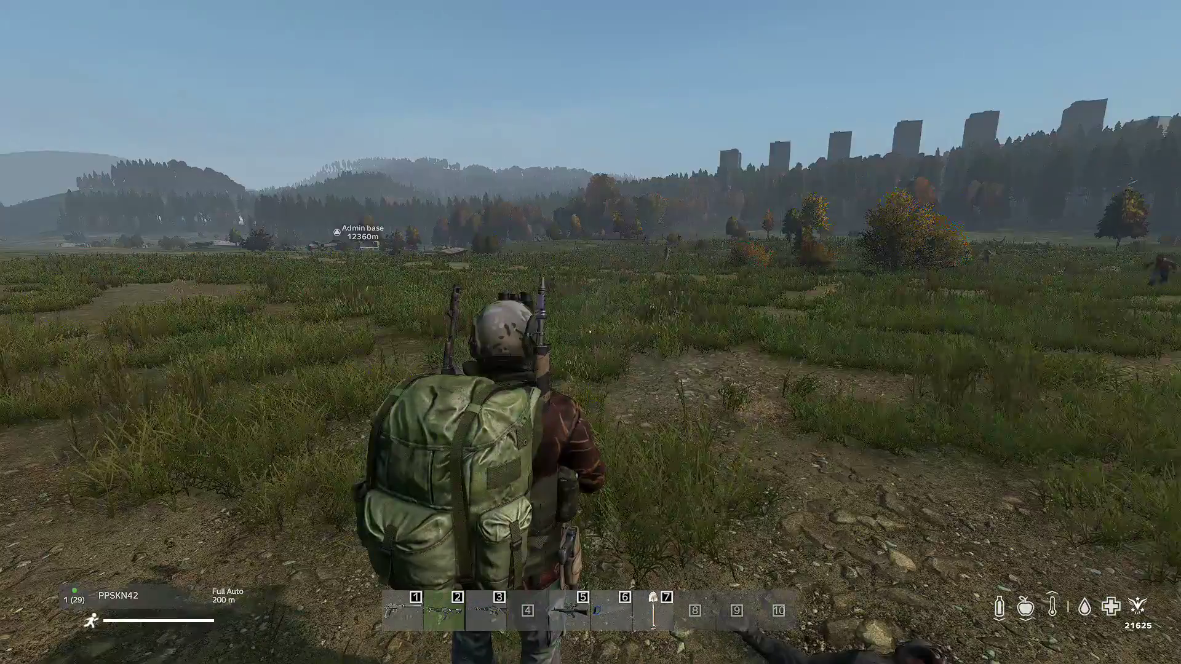
# Step: Shoot the helmeted infected attacking at close range with the PPSKN42
pyautogui.rightClick(590, 332)
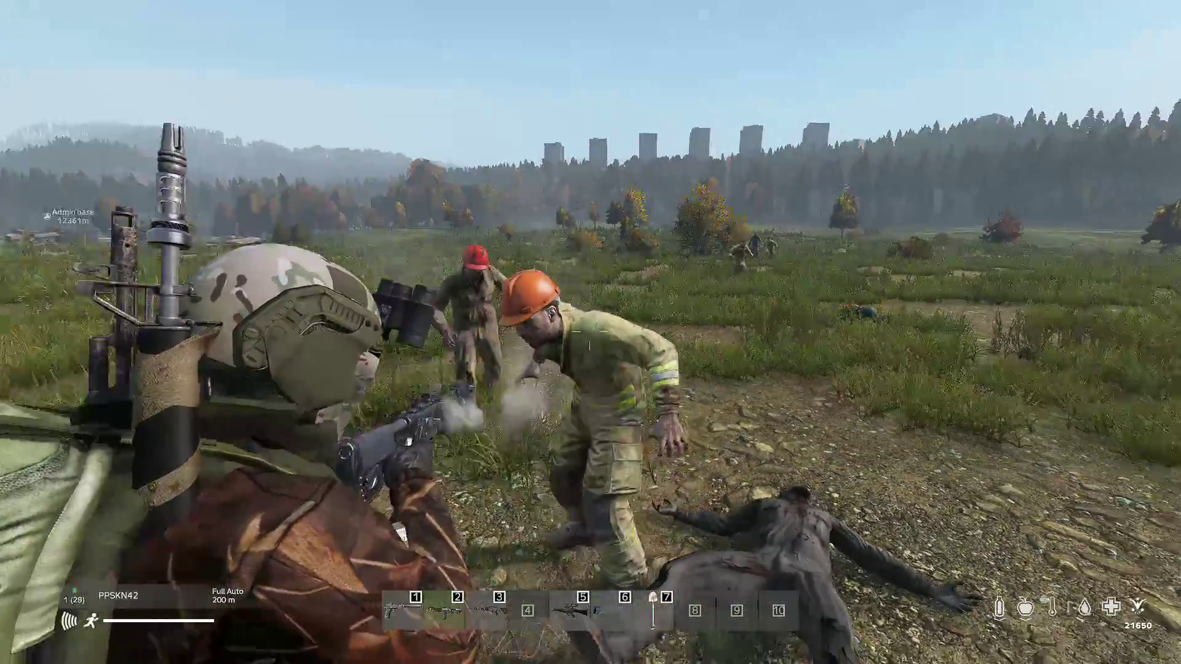
pyautogui.click(590, 332)
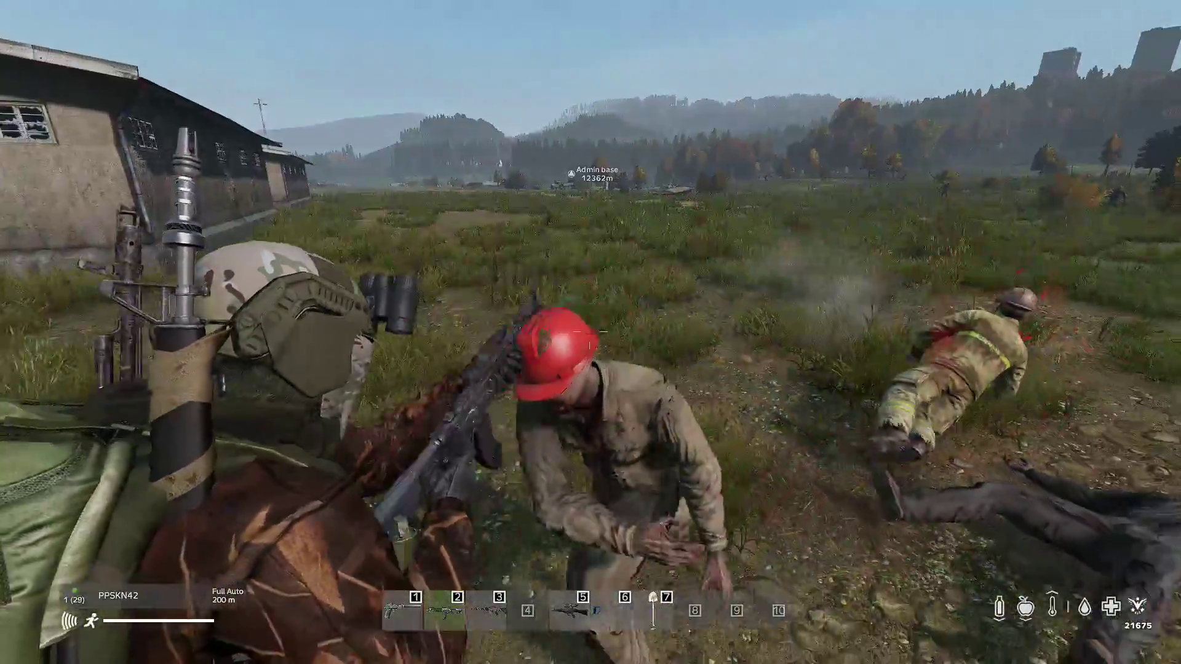
pyautogui.click(590, 332)
pyautogui.click(590, 332)
pyautogui.click(590, 332)
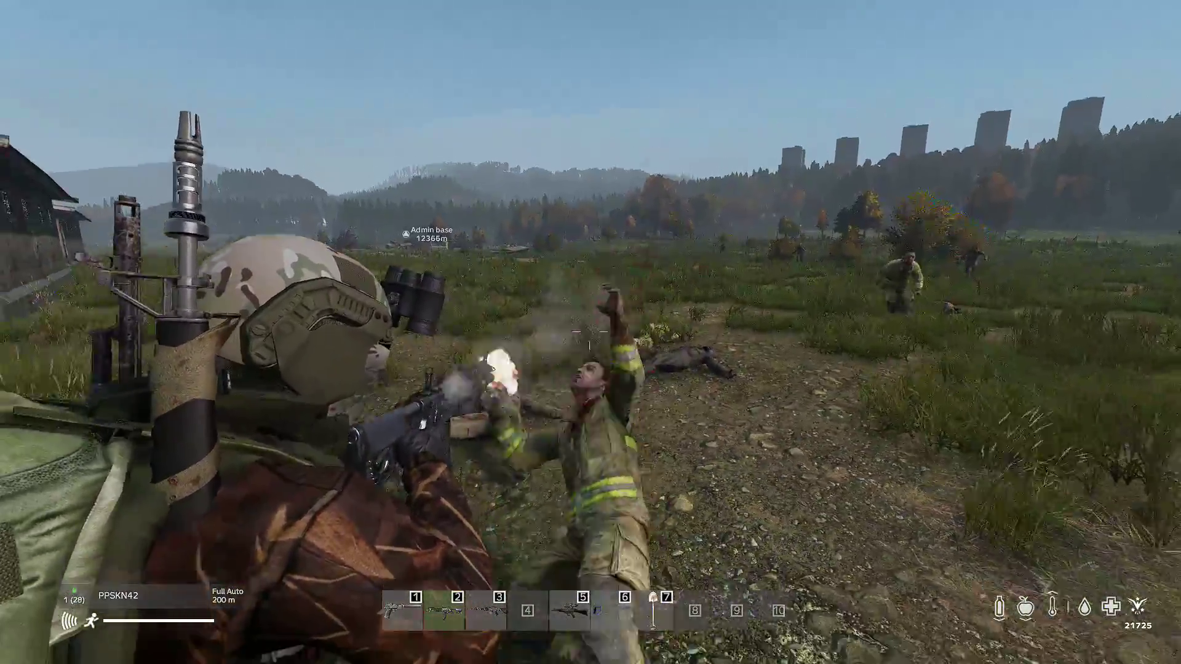
pyautogui.click(590, 332)
pyautogui.click(591, 332)
pyautogui.click(591, 332)
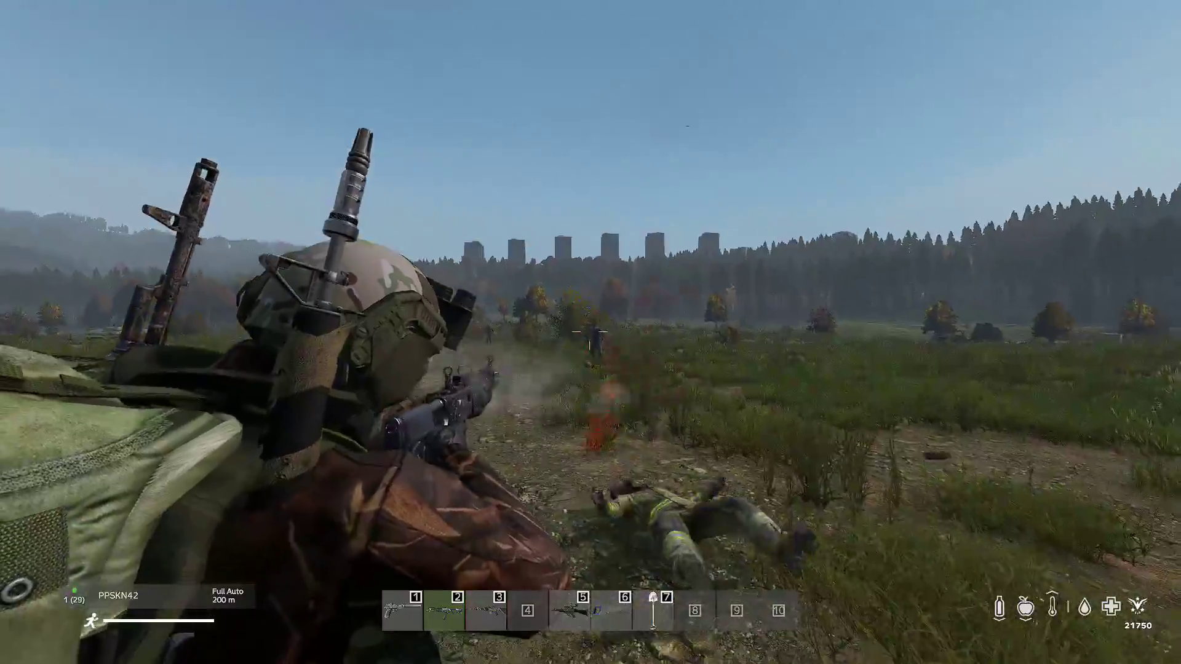
# Step: Shoot the remaining infected approaching across the field, using the PPSKN42 and the M16A1
pyautogui.click(590, 332)
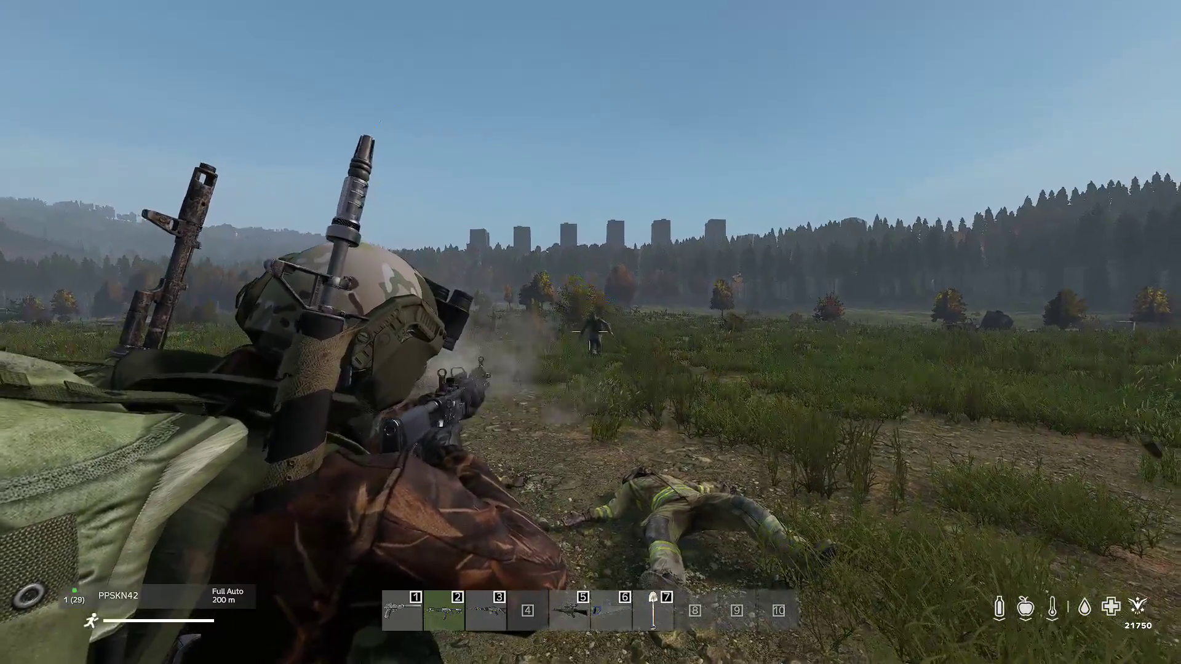
pyautogui.click(590, 332)
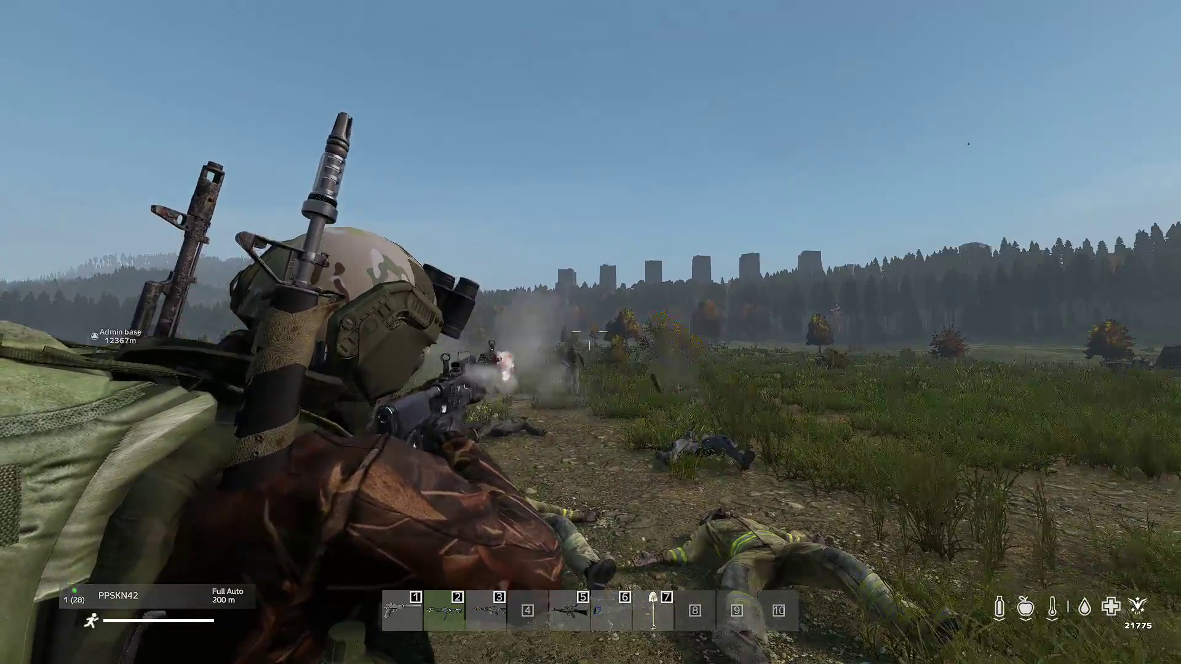
pyautogui.click(590, 332)
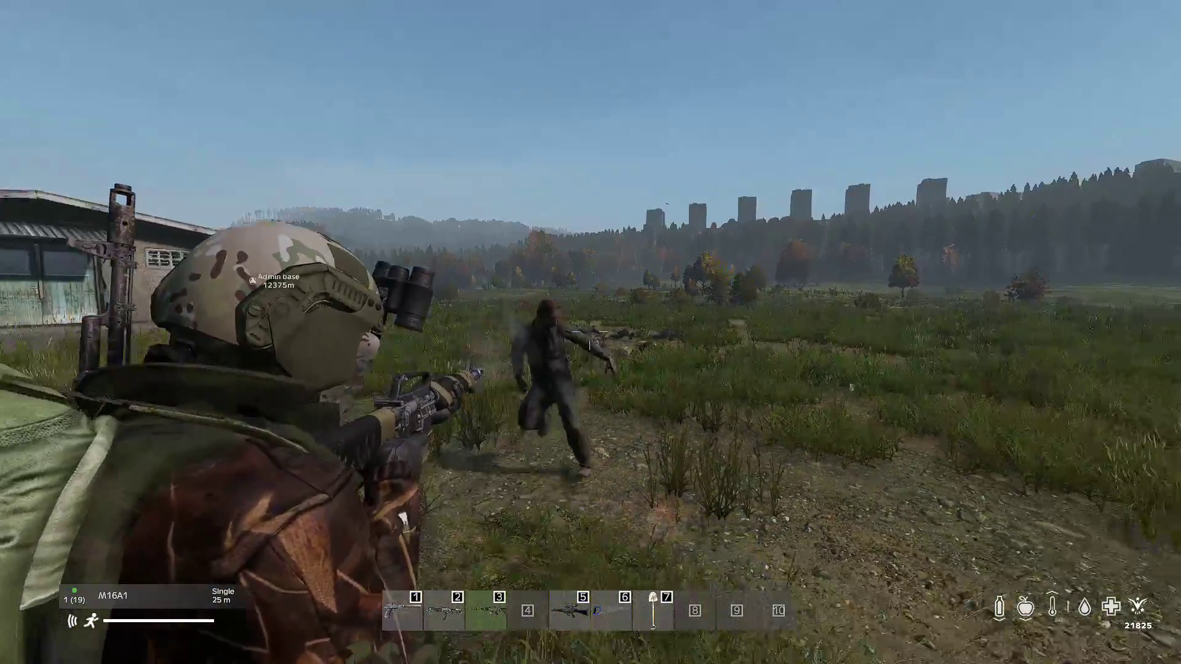
pyautogui.click(589, 335)
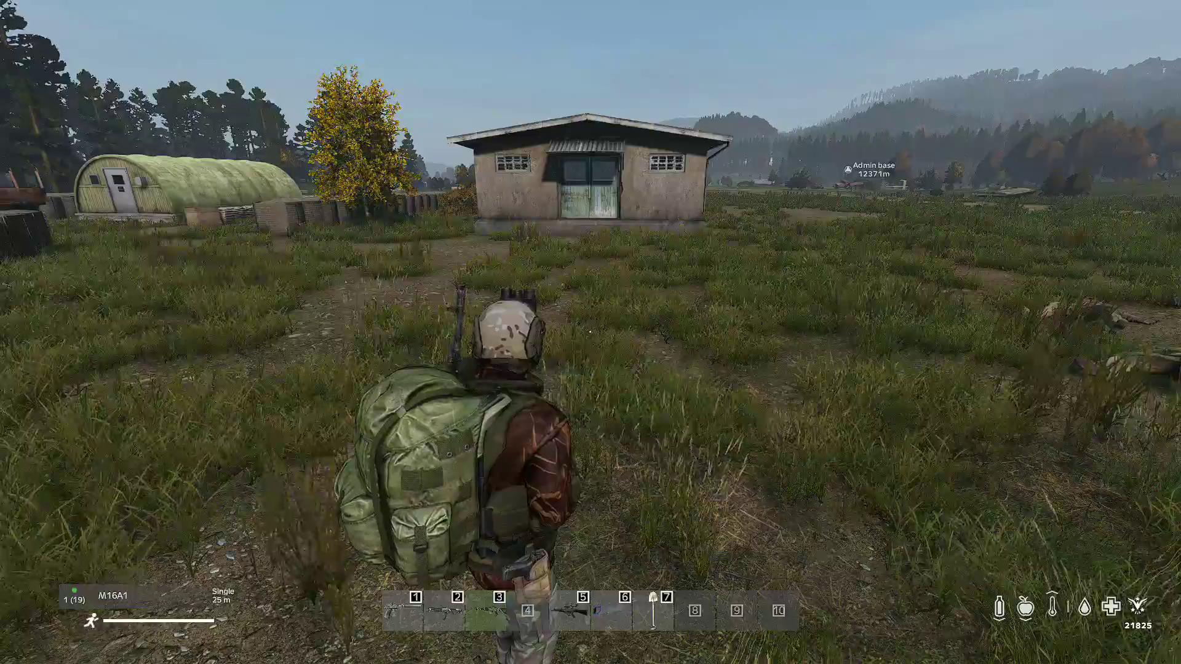
# Step: Open the Object Manager from the admin tools
pyautogui.press('End')
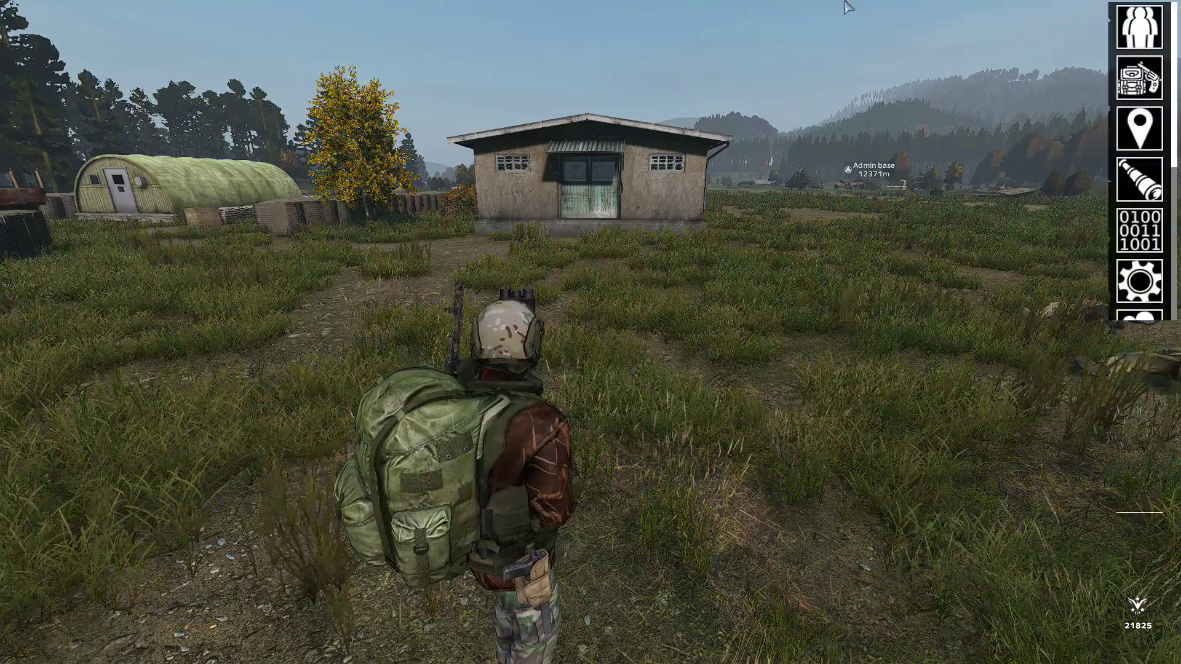
pyautogui.scroll(-5, 1162, 129)
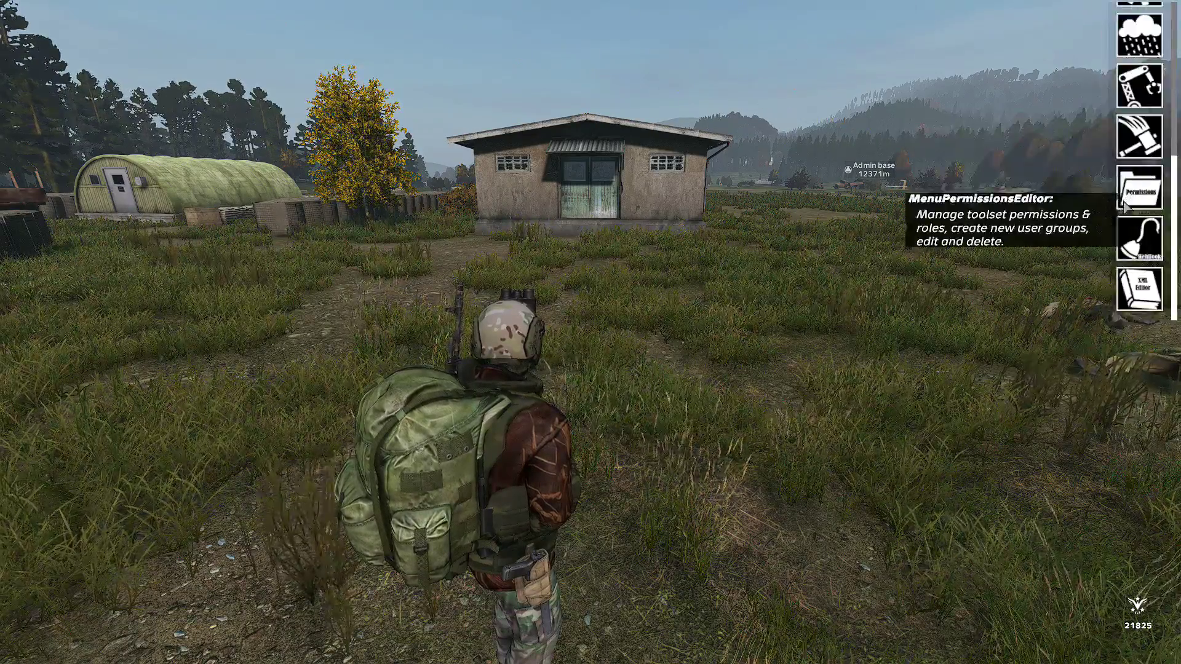
pyautogui.click(1143, 92)
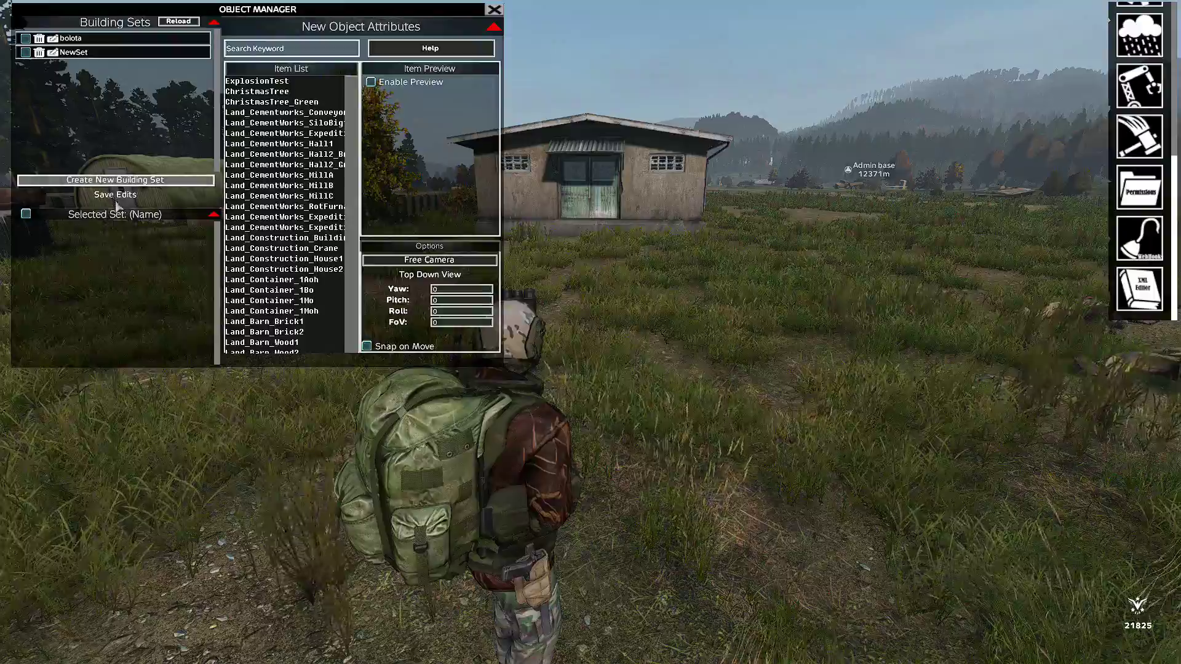
pyautogui.click(179, 184)
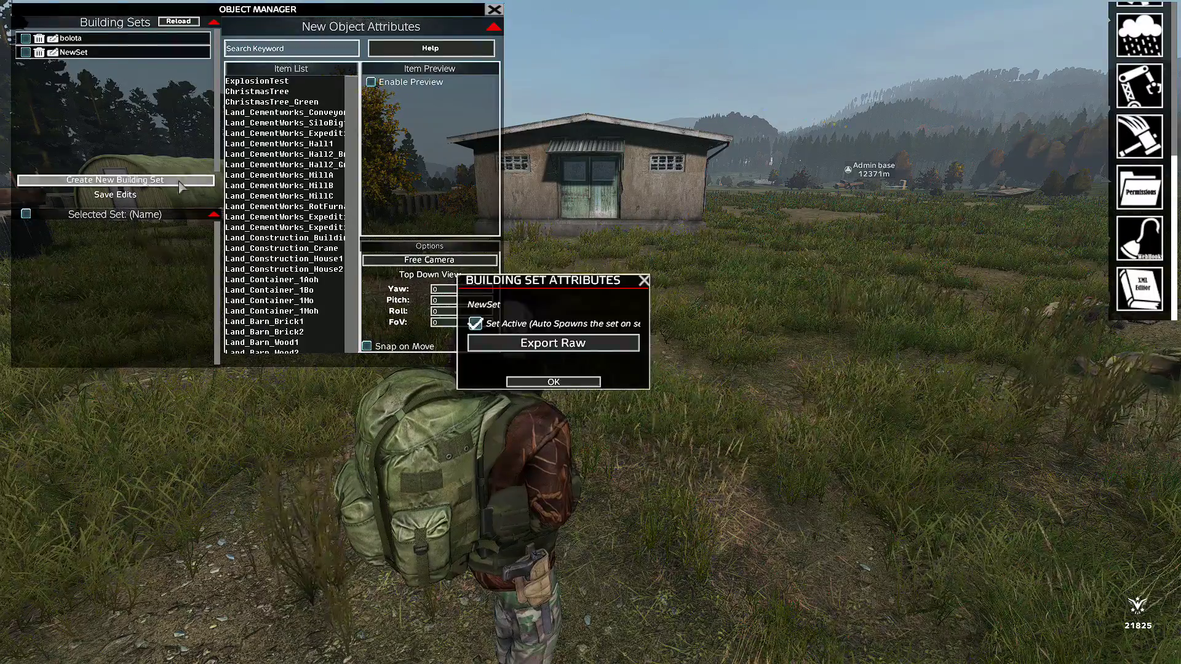
pyautogui.click(517, 307)
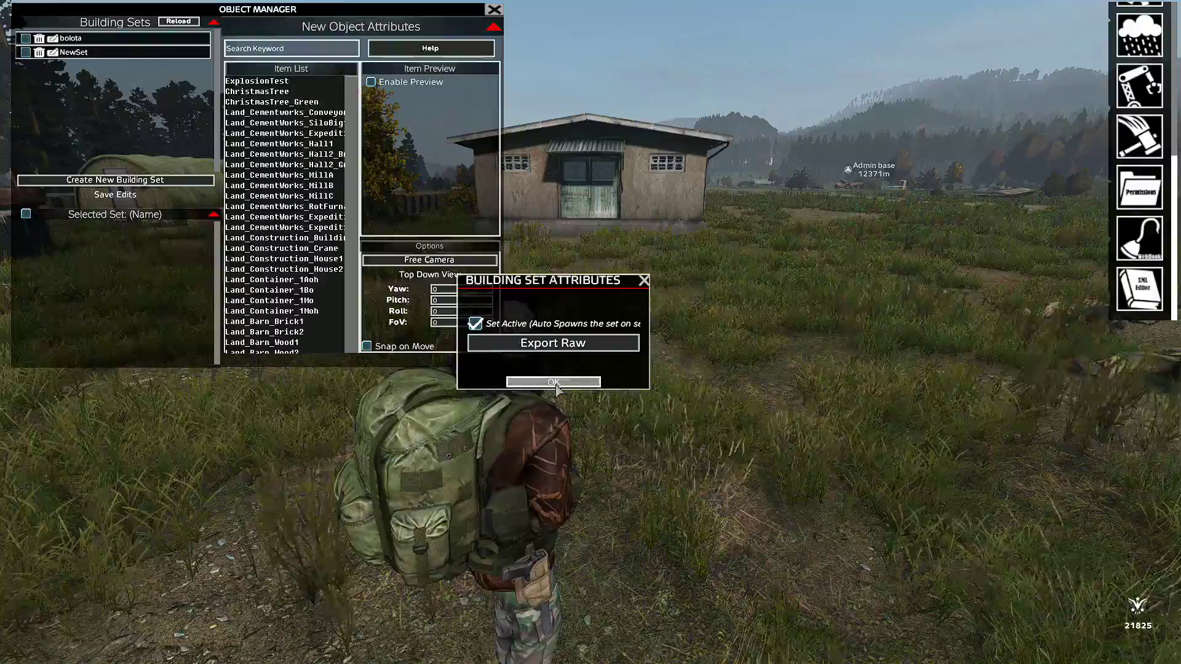
pyautogui.click(644, 282)
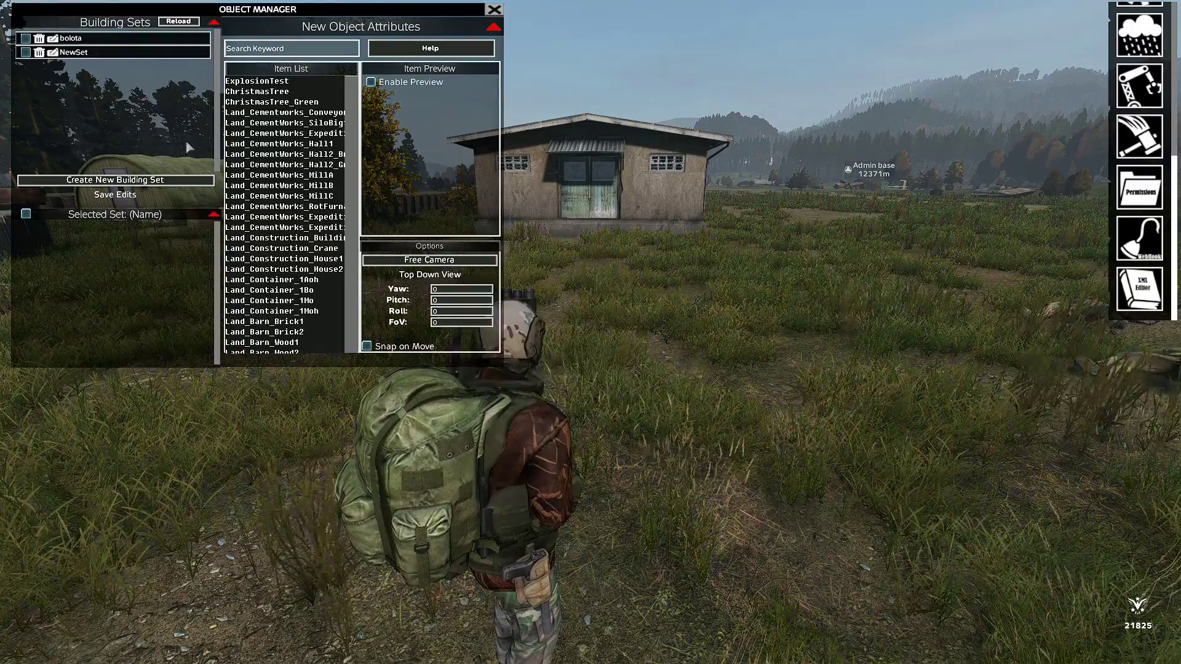
# Step: Load the bolota building set without saving other sets and select its second Land_Mil_Barracks1 in free camera view
pyautogui.click(26, 39)
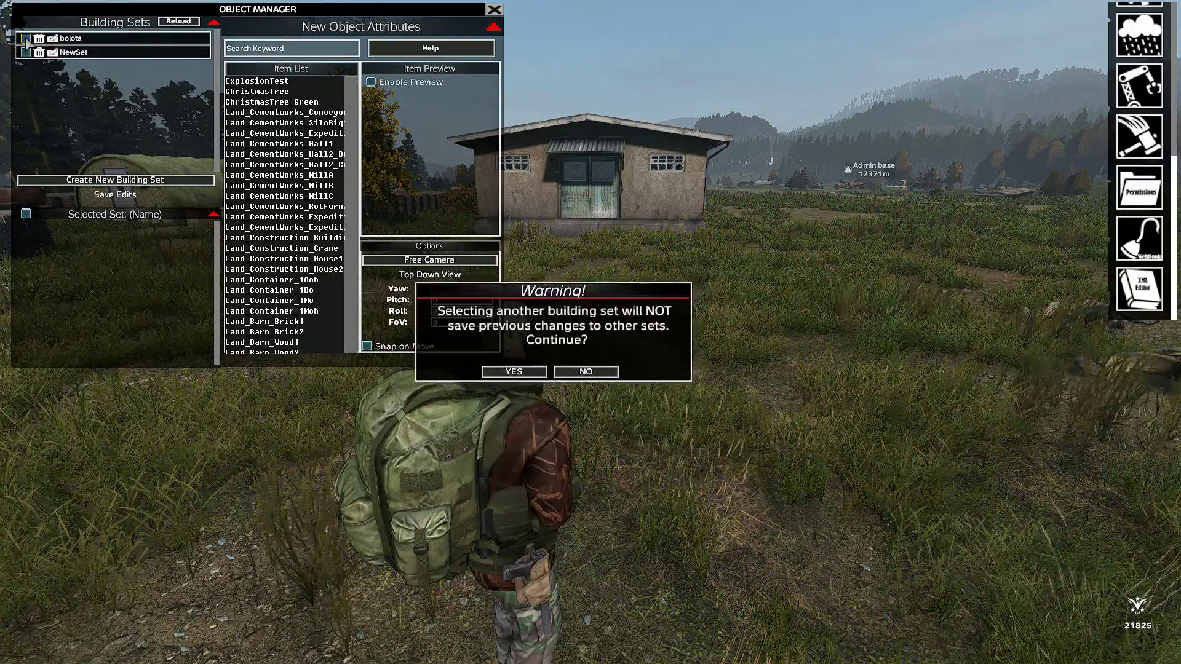
pyautogui.click(520, 371)
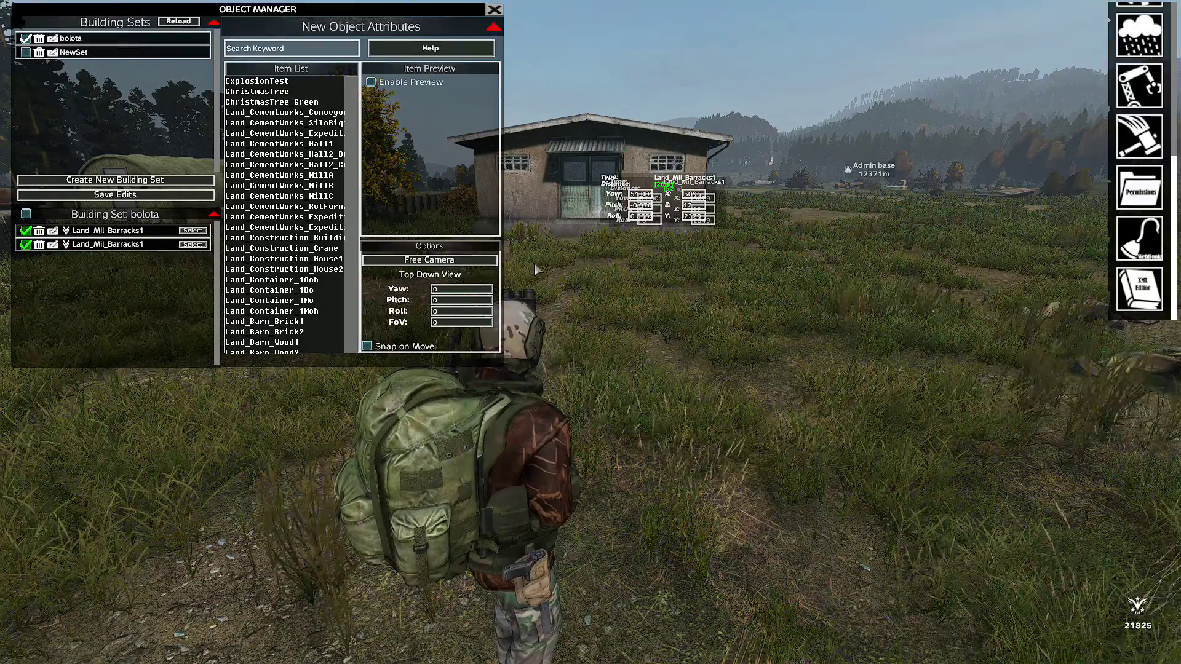
pyautogui.click(433, 260)
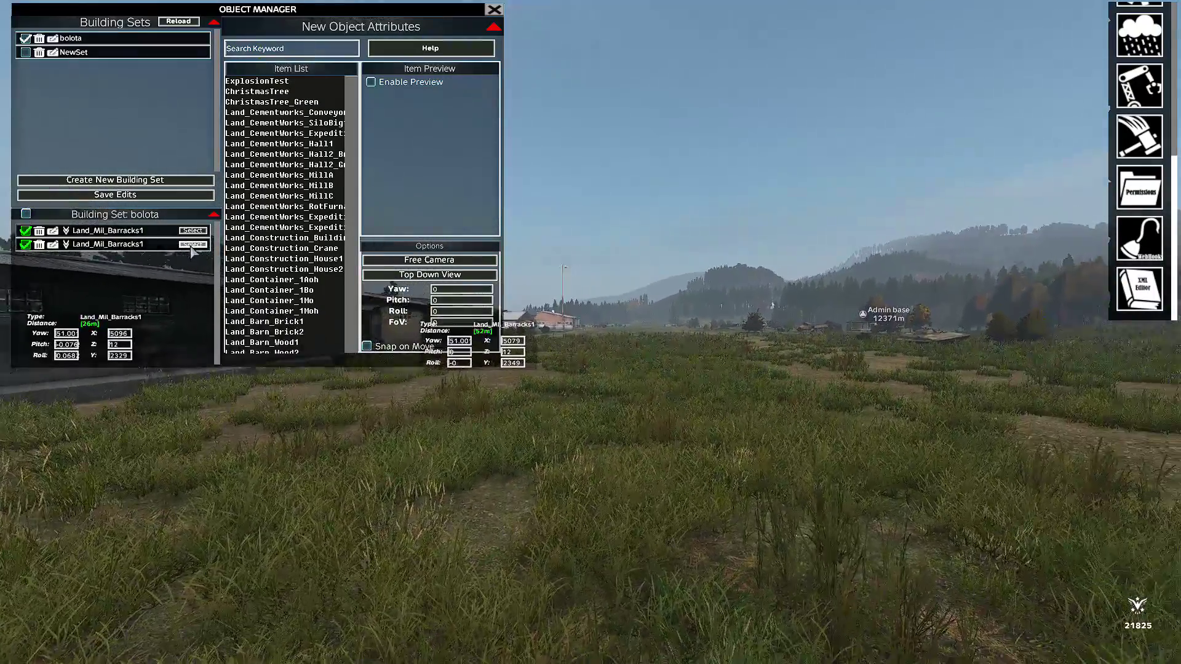
pyautogui.click(190, 246)
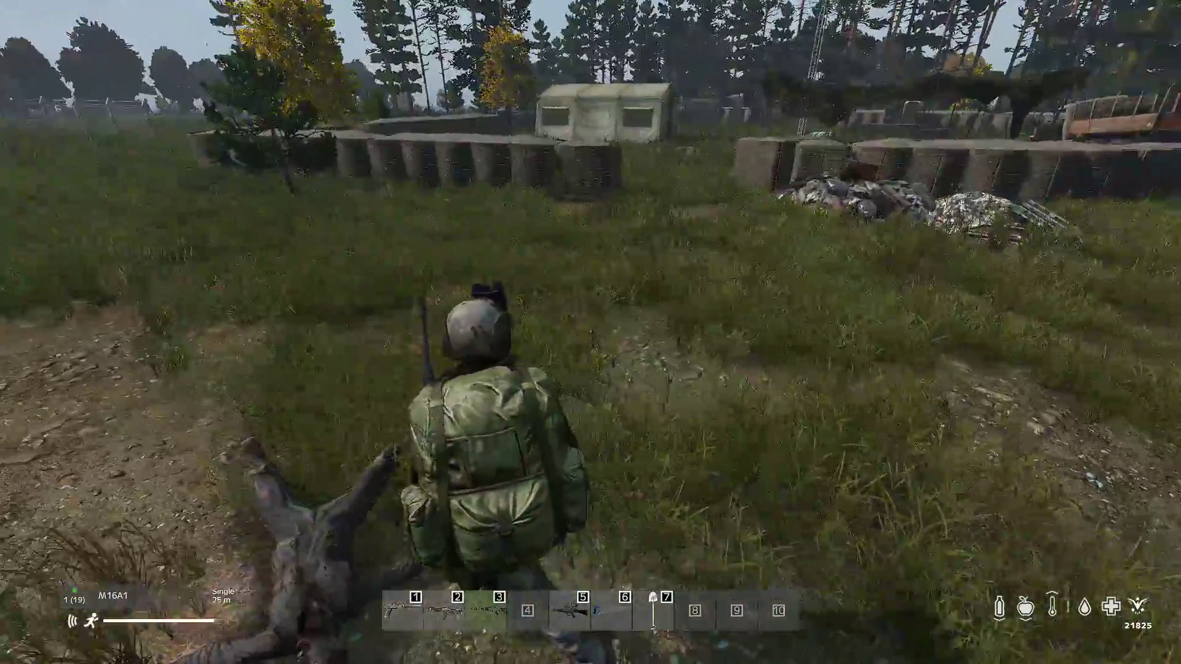
# Step: Walk the character across the grass toward the front doors of the barracks building
pyautogui.press('c')
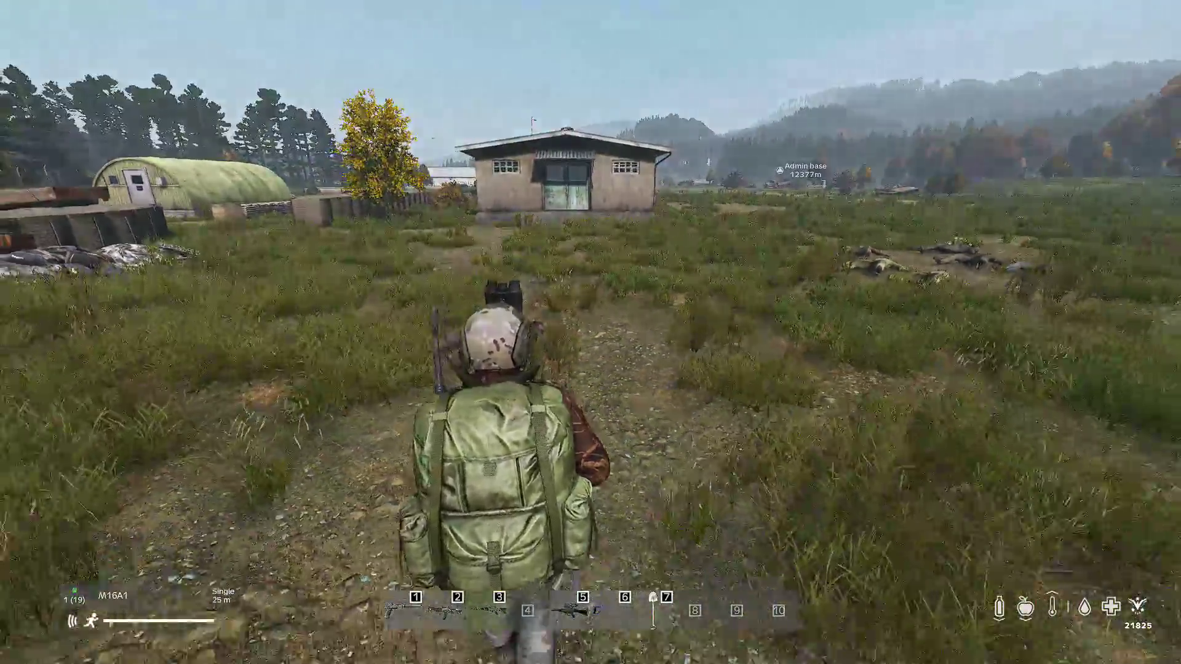
pyautogui.press('w')
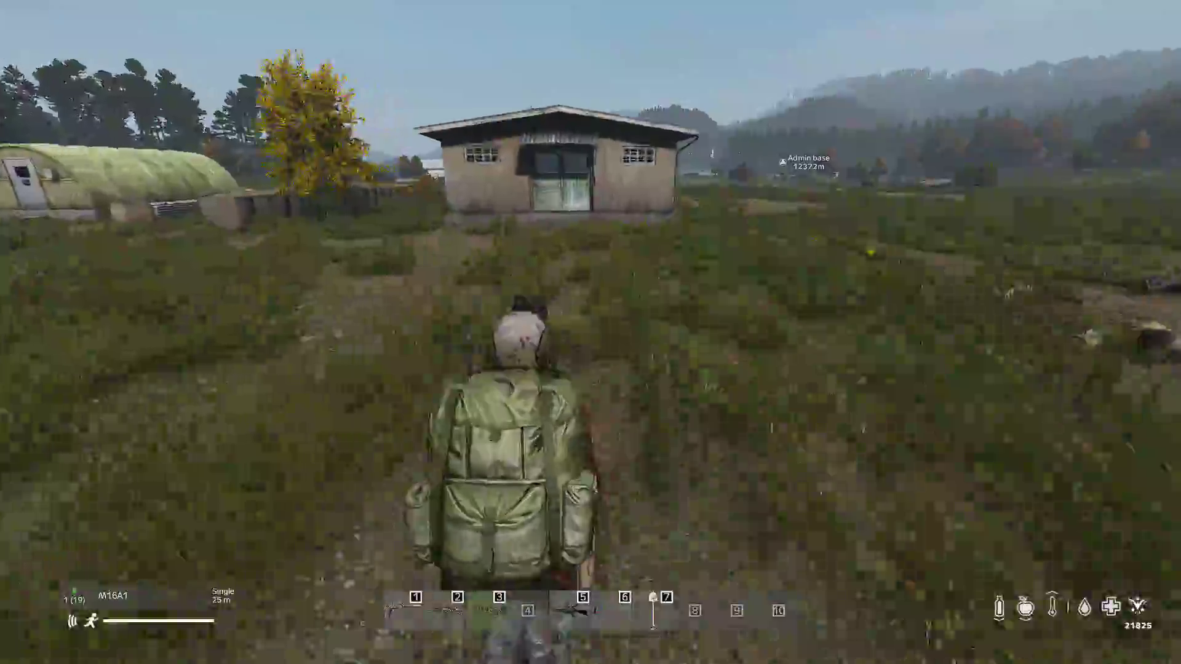
pyautogui.press('w')
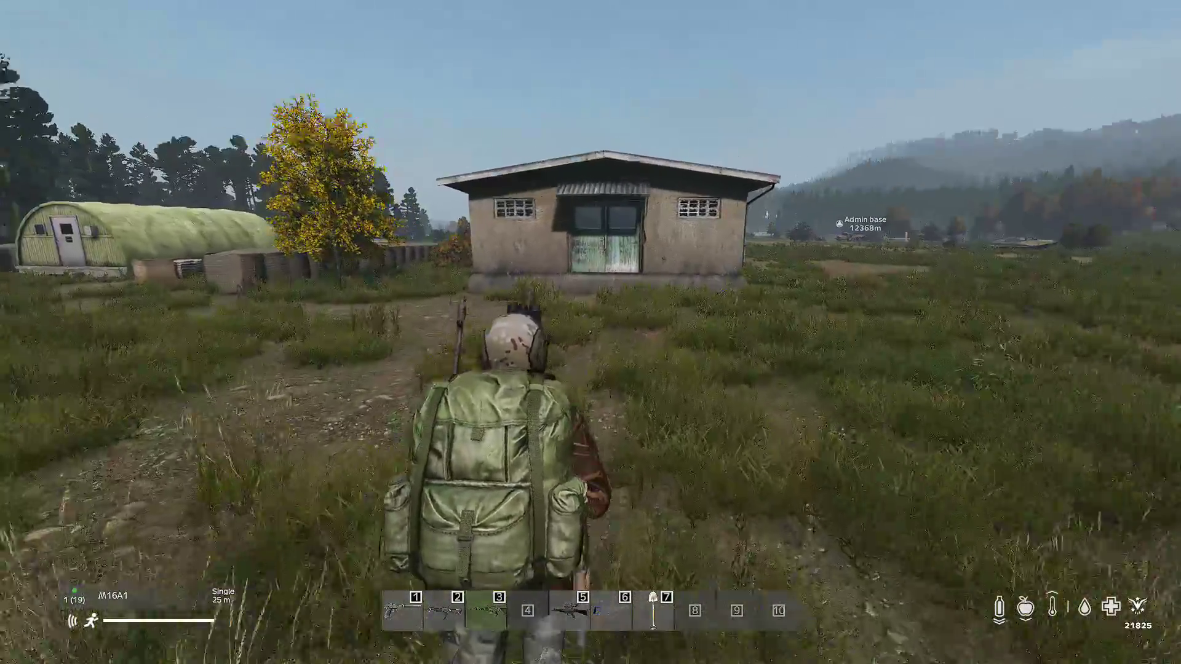
# Step: Walk the character up to the barracks' front double doors and open them
pyautogui.press('w')
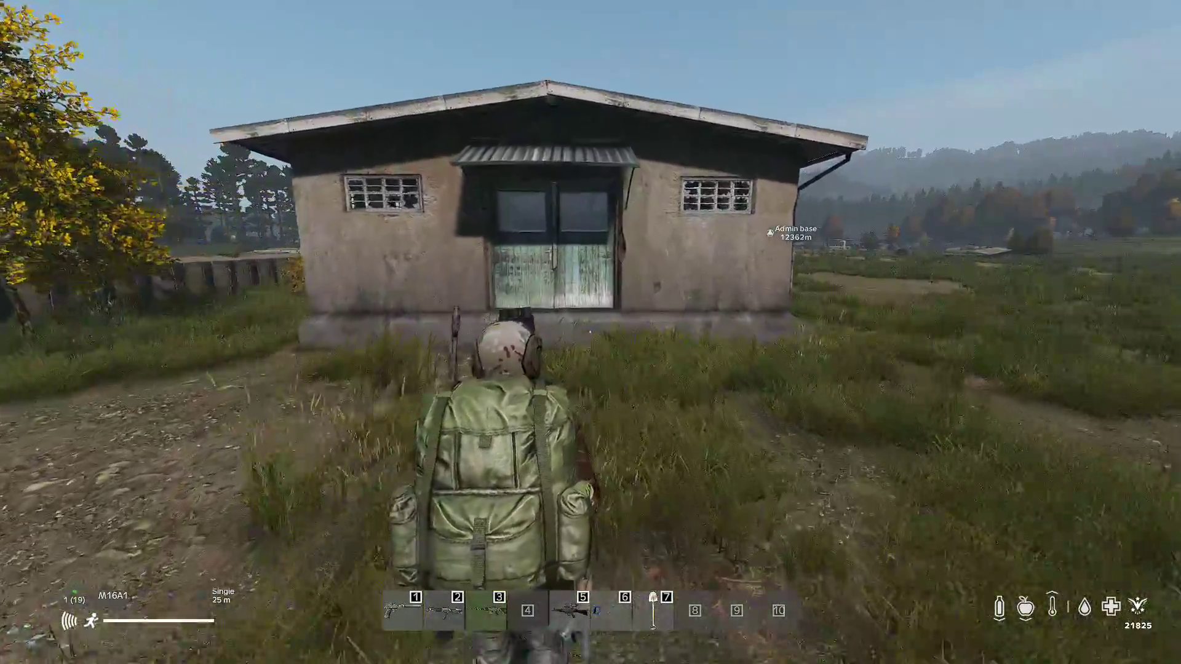
pyautogui.press('w')
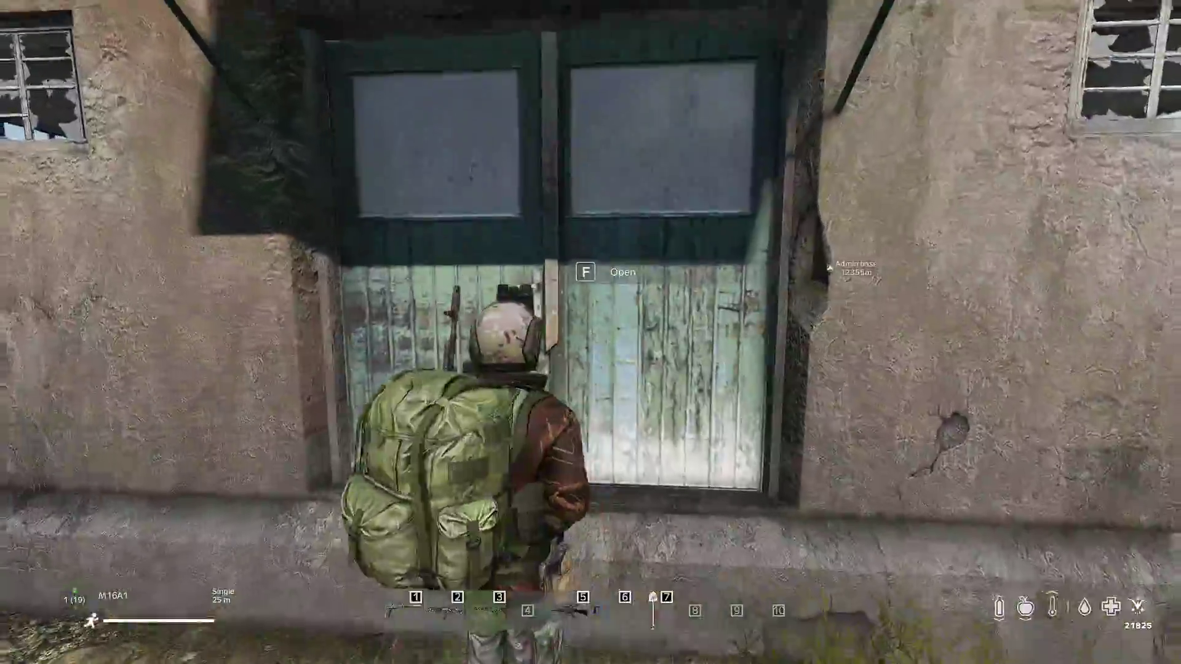
pyautogui.press('f')
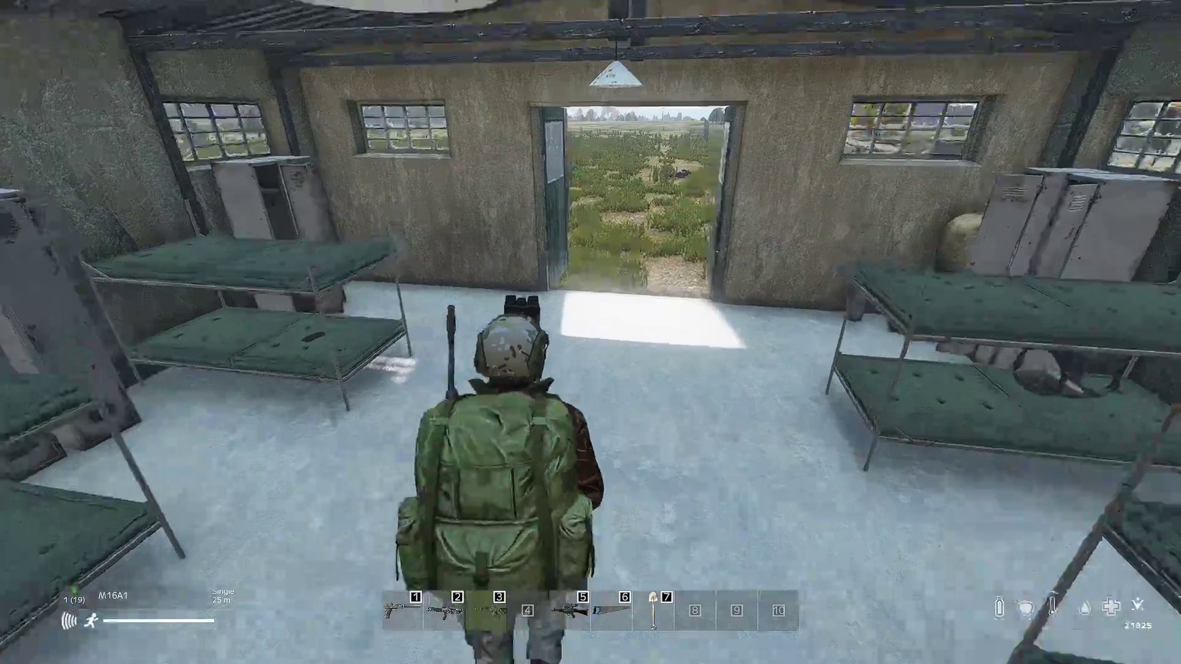
# Step: Leave the barracks through the open doors and back away across the field until its whole front is in view
pyautogui.press('w')
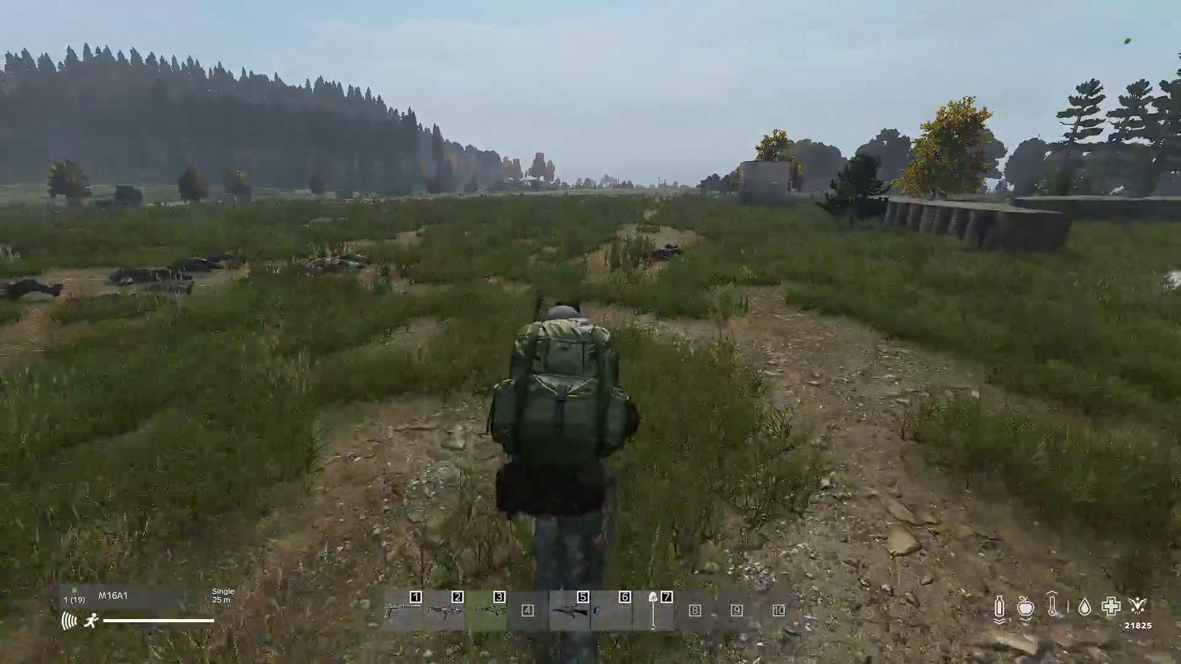
pyautogui.press('w')
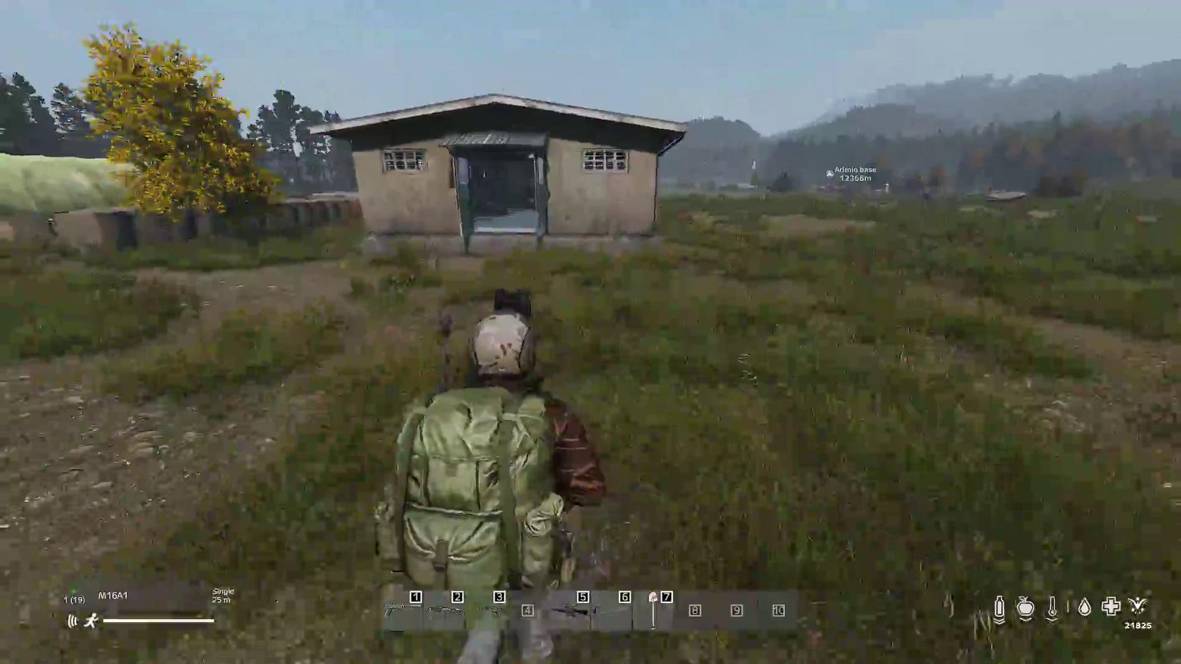
pyautogui.press('s')
pyautogui.press('s')
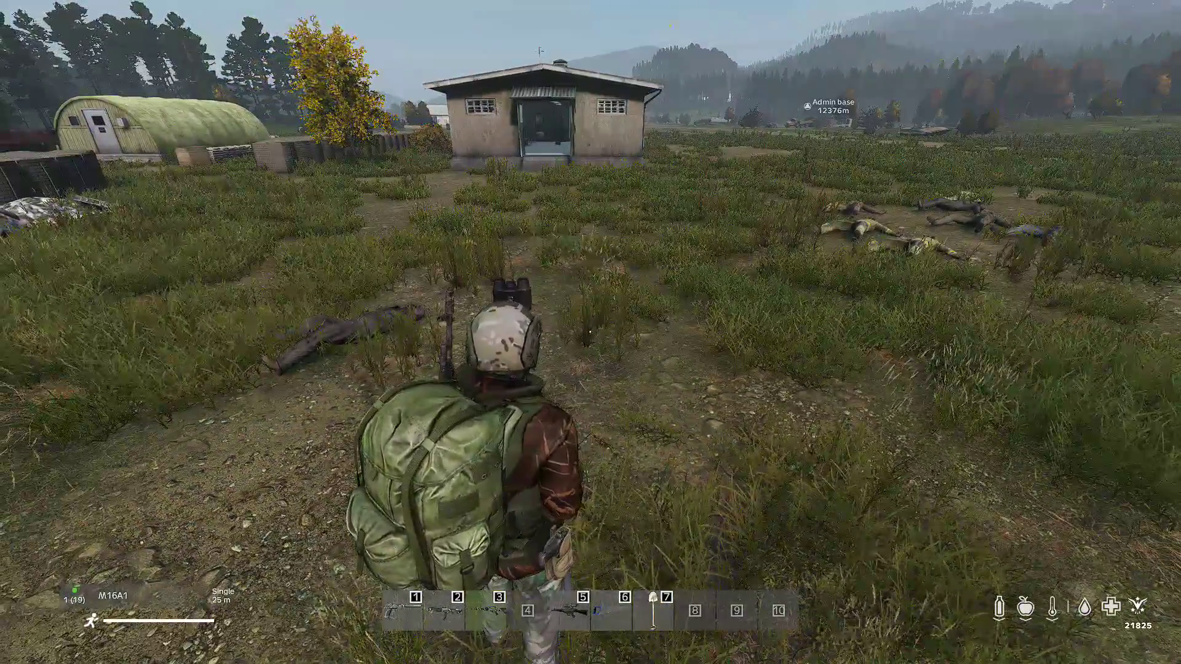
# Step: Open the Object Manager with item preview enabled and browse previews of the CementWorks, Construction and Container buildings in the item list
pyautogui.press('y')
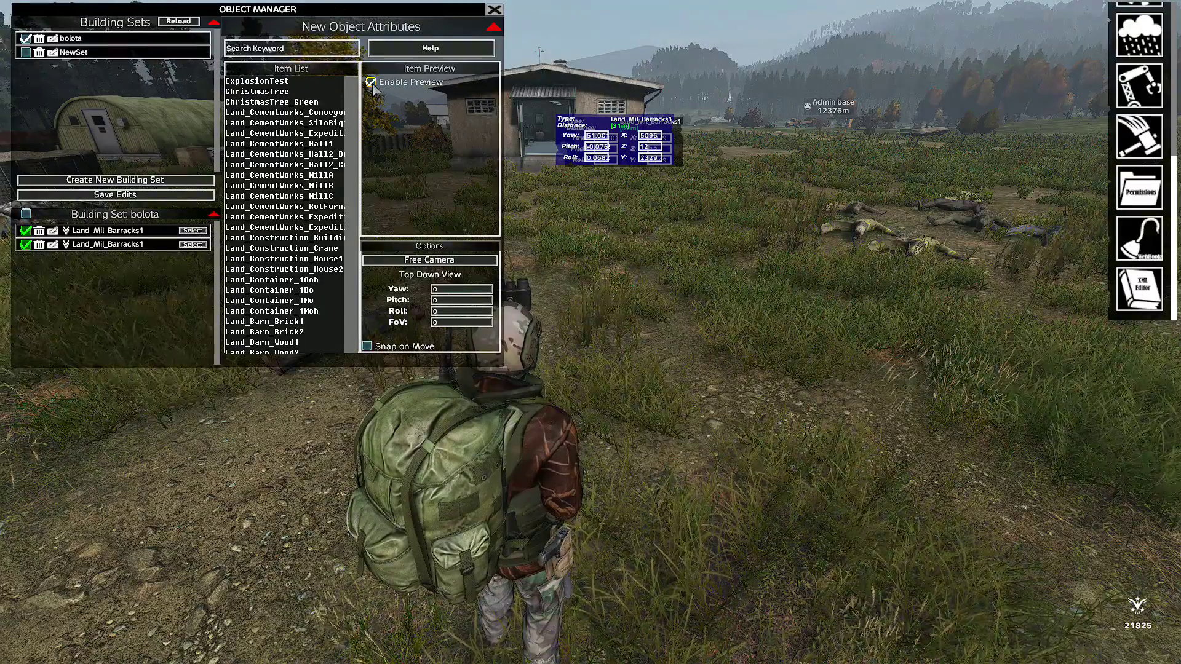
pyautogui.press('Down')
pyautogui.press('Down')
pyautogui.press('Down')
pyautogui.press('Down')
pyautogui.press('Down')
pyautogui.press('Down')
pyautogui.press('Down')
pyautogui.press('Down')
pyautogui.press('Down')
pyautogui.press('Down')
pyautogui.press('Down')
pyautogui.press('Down')
pyautogui.press('Down')
pyautogui.press('Down')
pyautogui.press('Down')
pyautogui.press('Down')
pyautogui.press('Down')
pyautogui.press('Down')
pyautogui.press('Down')
pyautogui.press('Down')
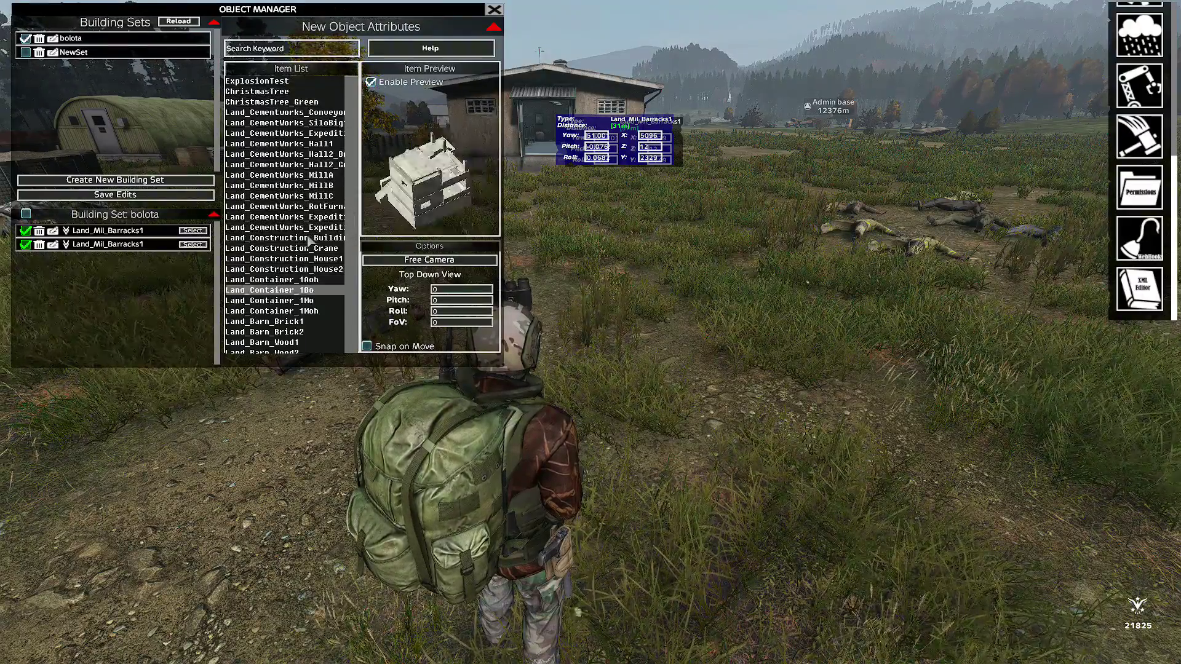
pyautogui.press('Up')
pyautogui.press('Up')
pyautogui.press('Up')
pyautogui.press('Up')
pyautogui.press('Up')
pyautogui.press('Up')
pyautogui.press('Up')
pyautogui.press('Up')
pyautogui.press('Up')
pyautogui.press('Up')
pyautogui.press('Up')
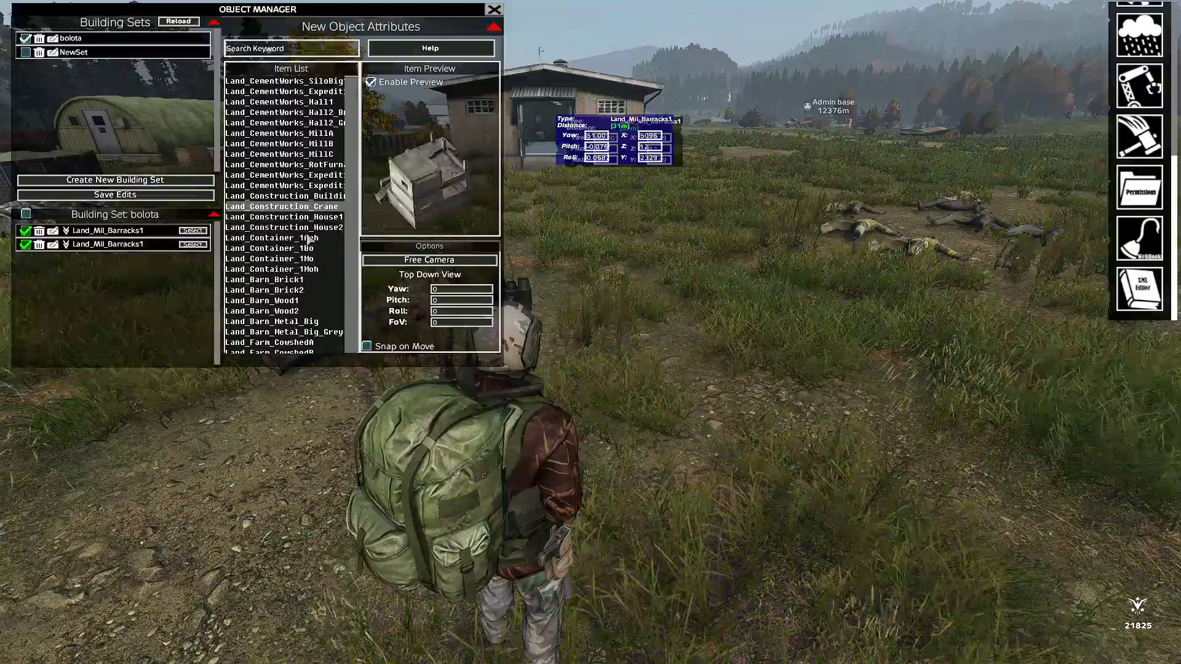
pyautogui.press('Up')
pyautogui.press('Up')
pyautogui.press('Up')
pyautogui.press('Up')
pyautogui.press('Up')
pyautogui.press('Up')
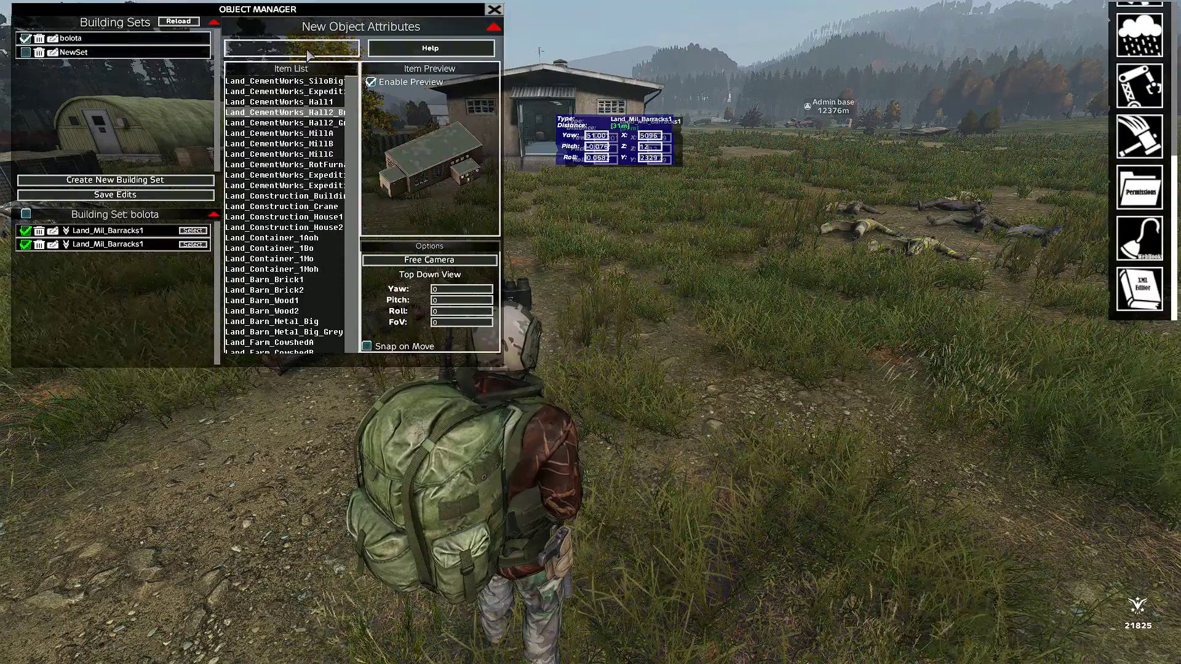
# Step: Filter the item list by "mil" and examine rotated previews of Land_Mil_Barracks1 and Land_Mil_Barracks2
pyautogui.click(310, 53)
pyautogui.write('mil_')
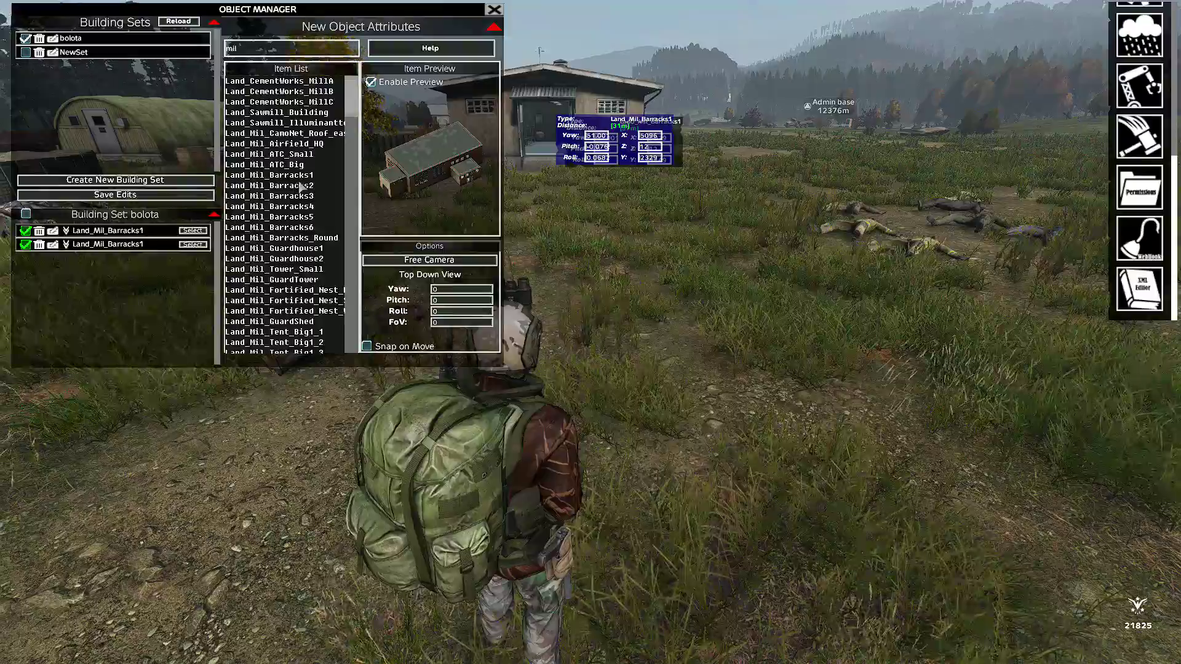
pyautogui.click(299, 180)
pyautogui.moveTo(437, 205)
pyautogui.mouseDown()
pyautogui.moveTo(424, 188)
pyautogui.moveTo(444, 179)
pyautogui.moveTo(440, 190)
pyautogui.mouseUp()
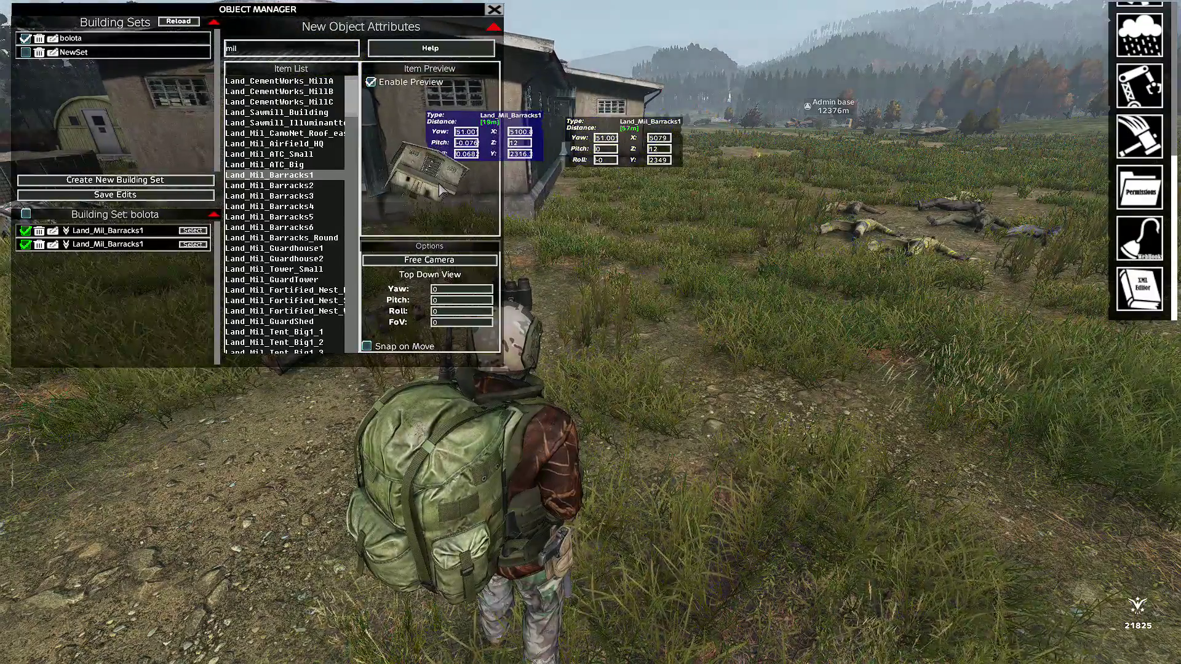
pyautogui.click(302, 190)
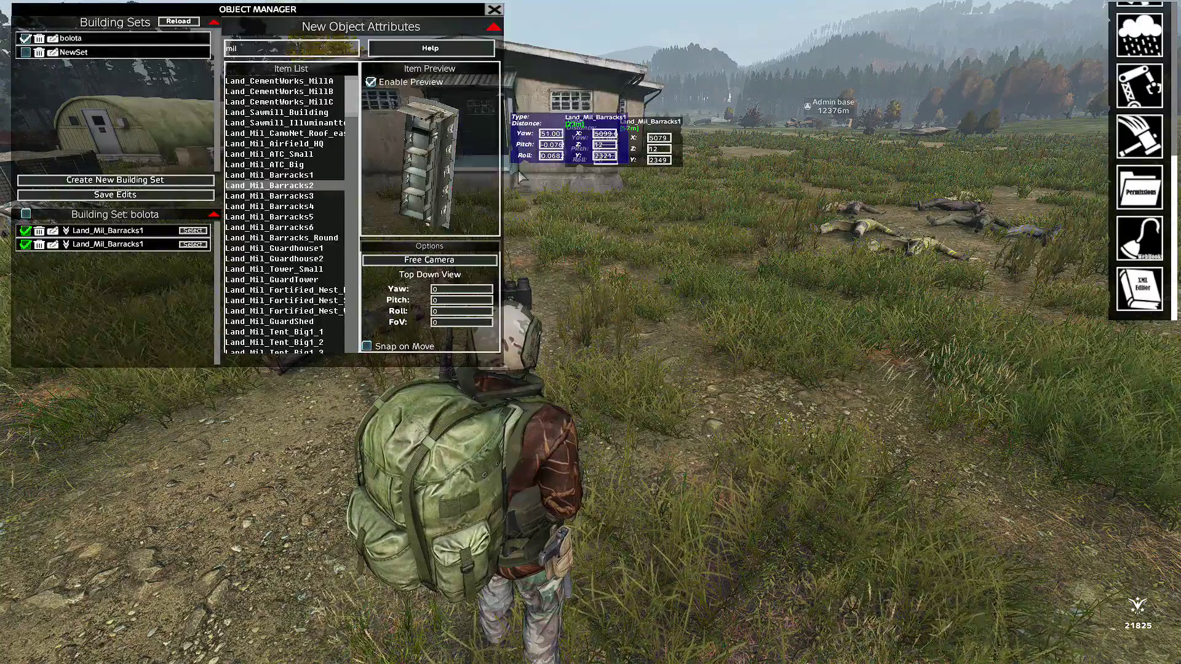
pyautogui.moveTo(432, 166)
pyautogui.mouseDown()
pyautogui.moveTo(533, 227)
pyautogui.moveTo(436, 161)
pyautogui.mouseUp()
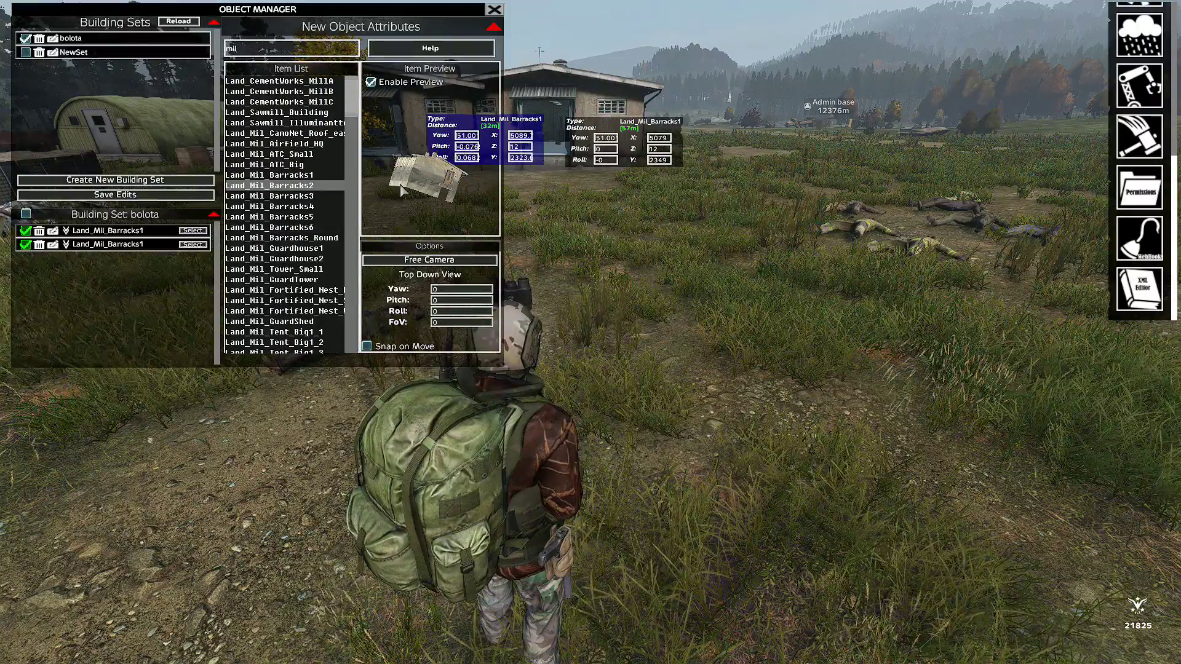
# Step: Nudge the nearer Land_Mil_Barracks1 to X 5090 and set its yaw to 50, pitch to 0 and roll to 0
pyautogui.scroll(3, 516, 131)
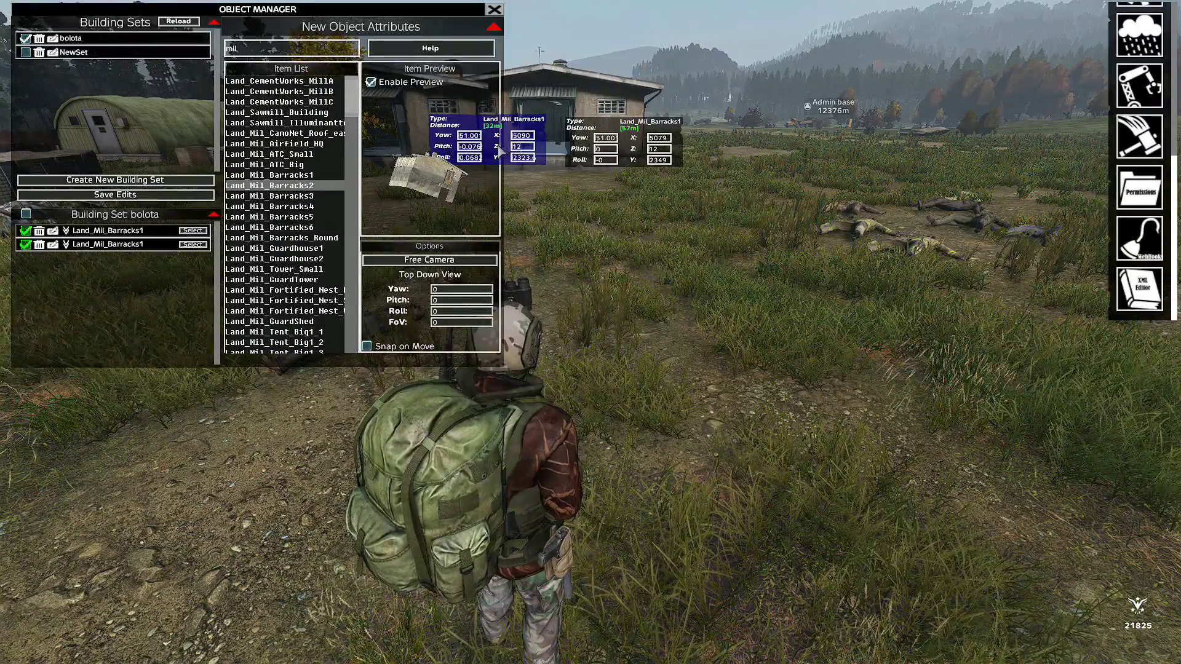
pyautogui.scroll(4, 478, 147)
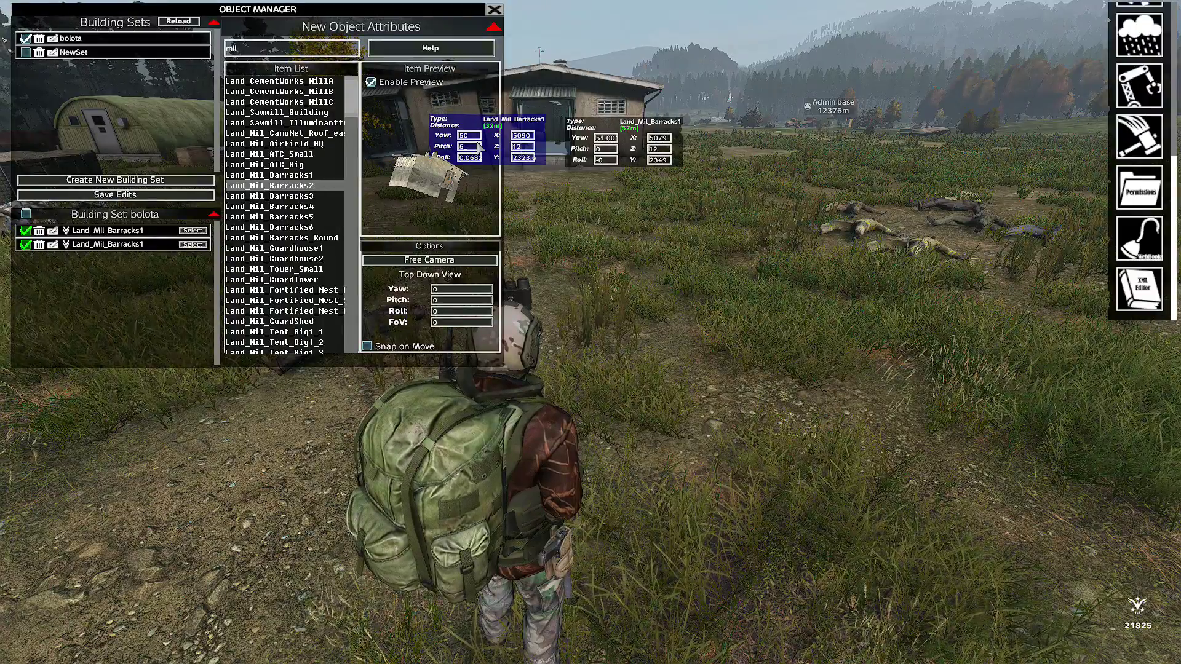
pyautogui.scroll(-4, 478, 148)
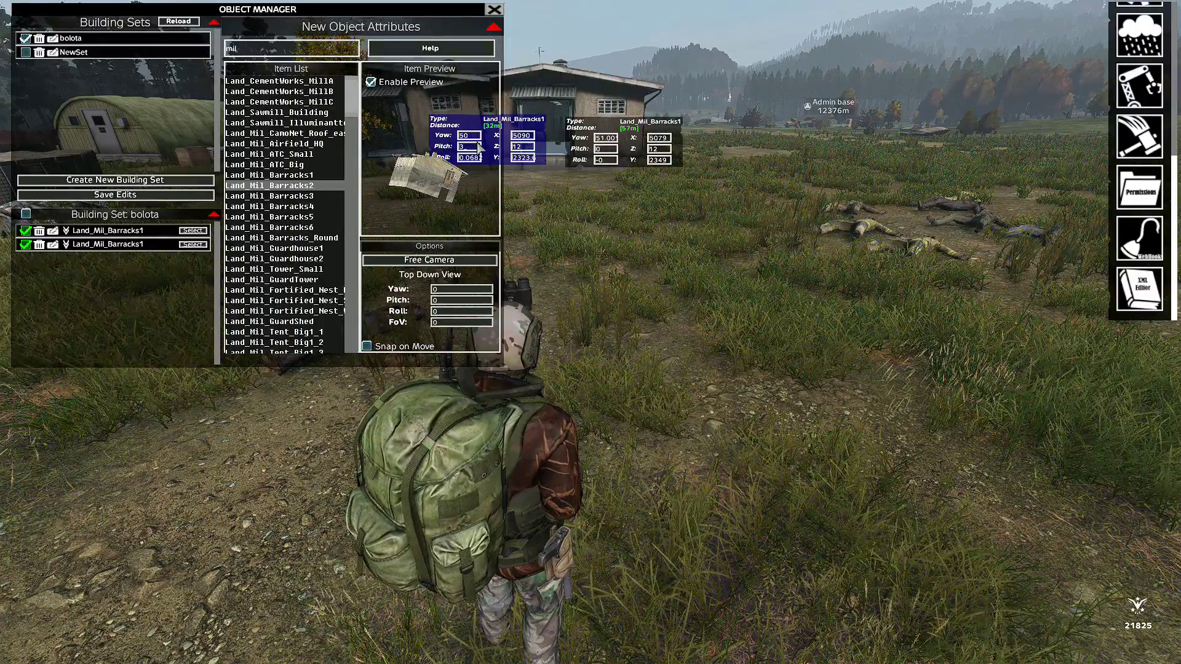
pyautogui.scroll(-1, 478, 148)
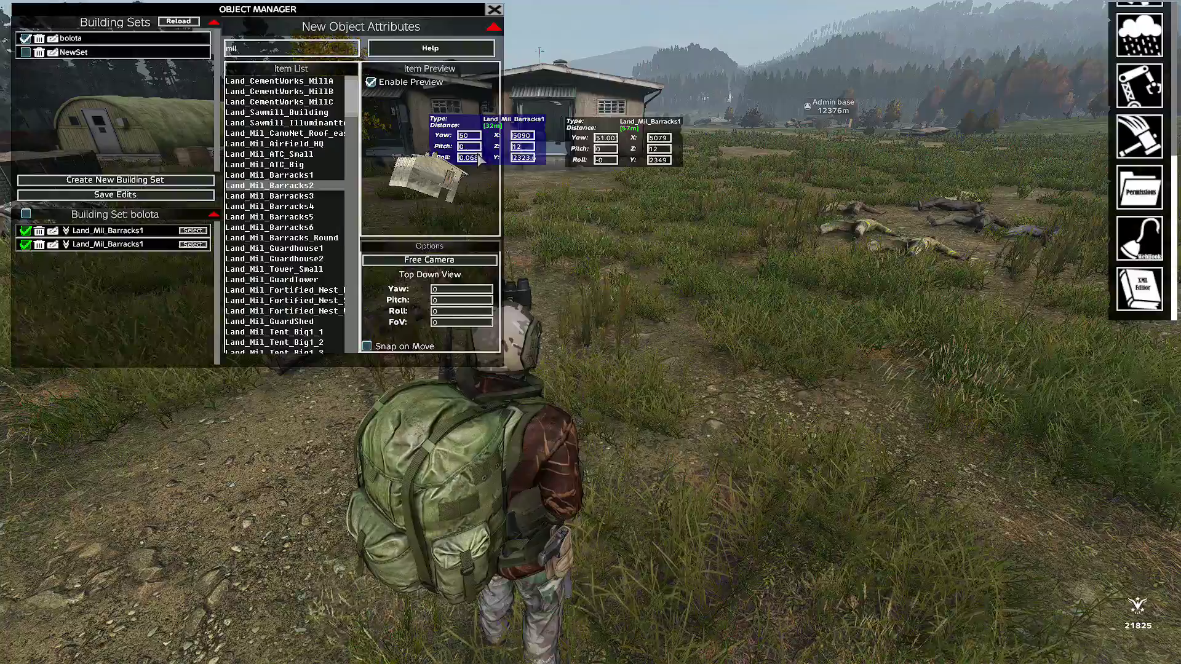
pyautogui.scroll(1, 478, 160)
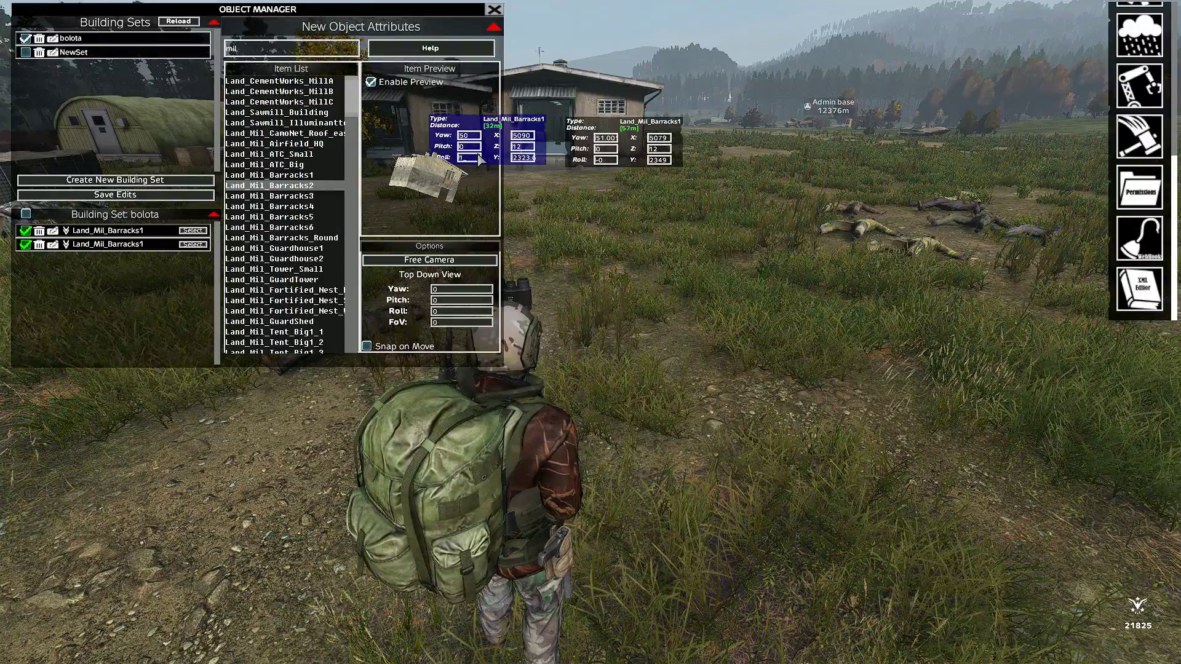
pyautogui.scroll(-1, 480, 160)
# Step: Move the nearer Land_Mil_Barracks1 to X 5105 and Y 2317
pyautogui.scroll(10, 527, 140)
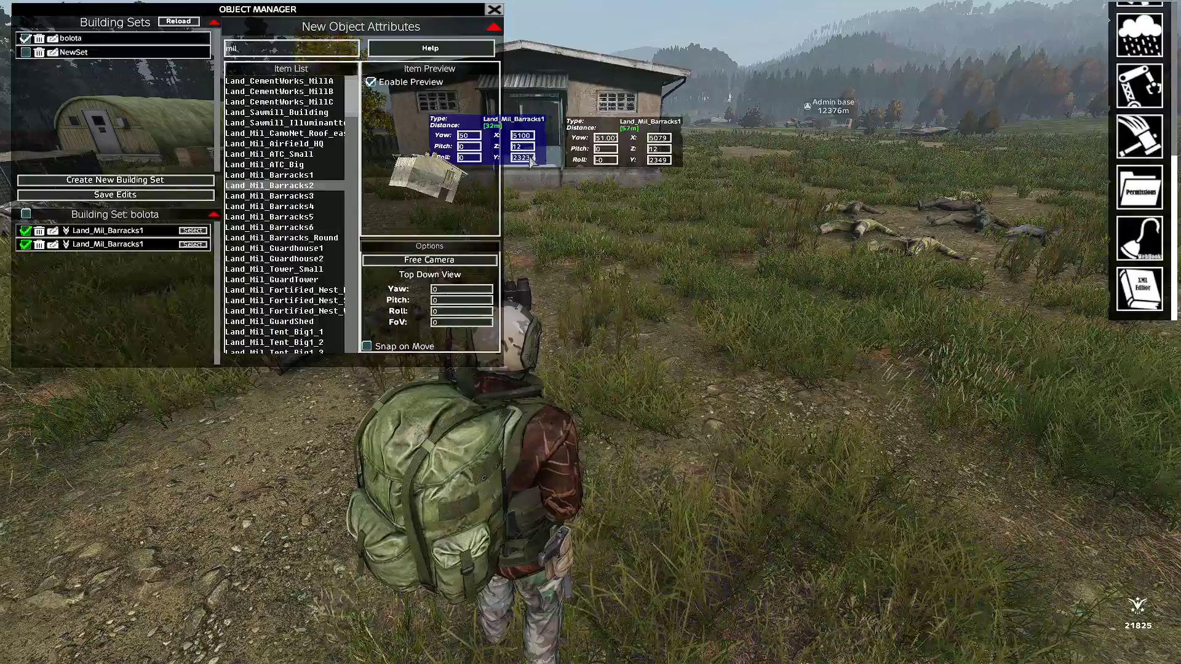
pyautogui.scroll(-6, 530, 158)
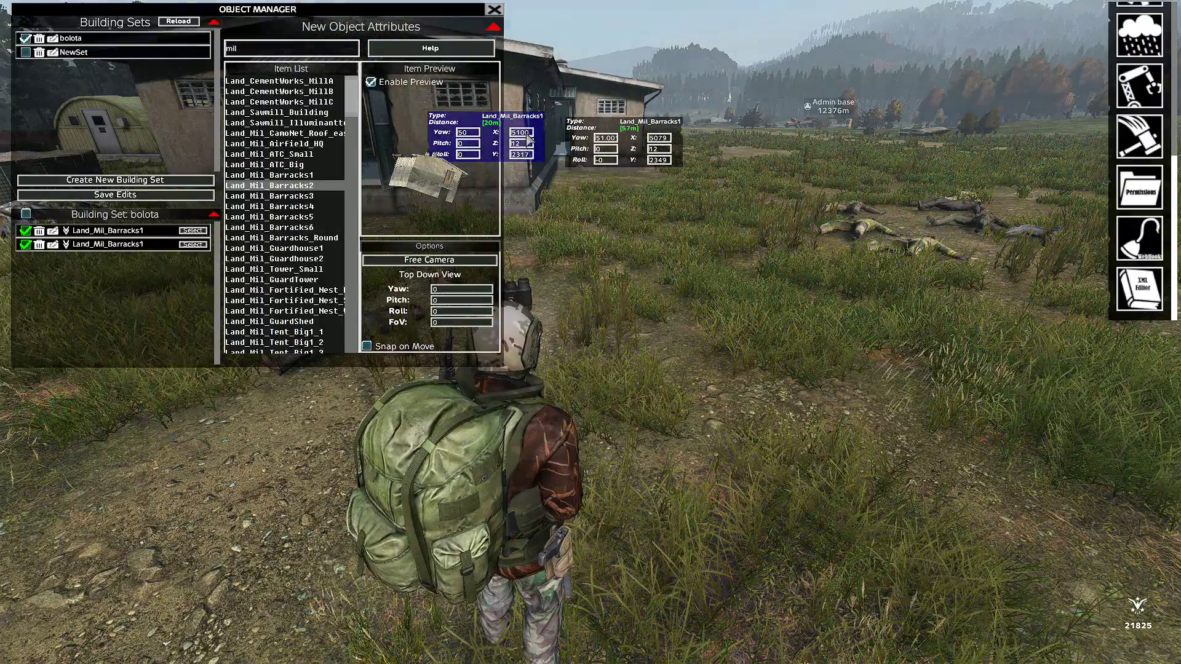
pyautogui.scroll(4, 528, 140)
pyautogui.scroll(1, 528, 140)
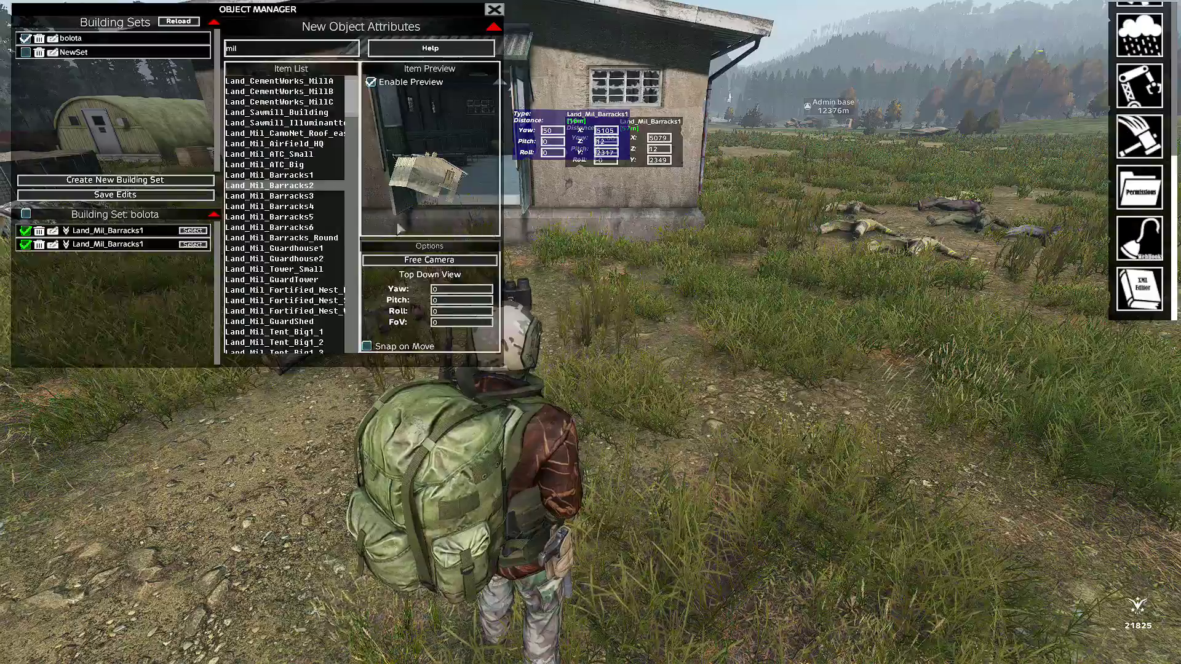
# Step: Select the two placed barracks in turn, ending on the second, and tick the checkbox beside the bolota building set's heading
pyautogui.click(201, 244)
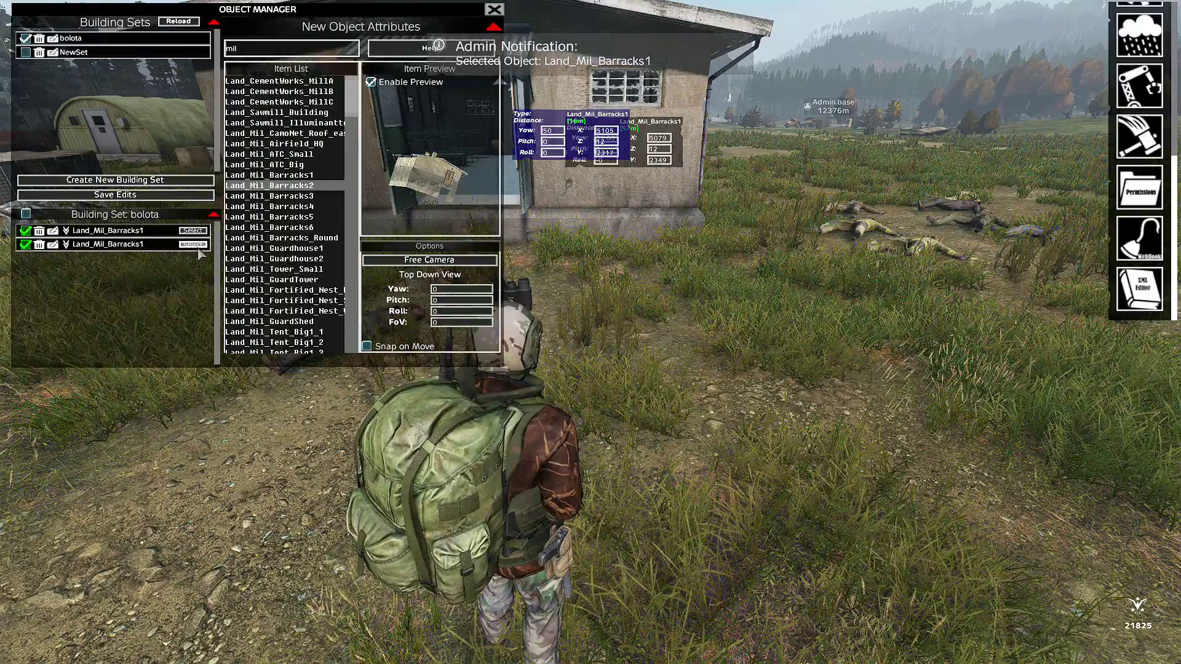
pyautogui.click(205, 232)
pyautogui.click(191, 245)
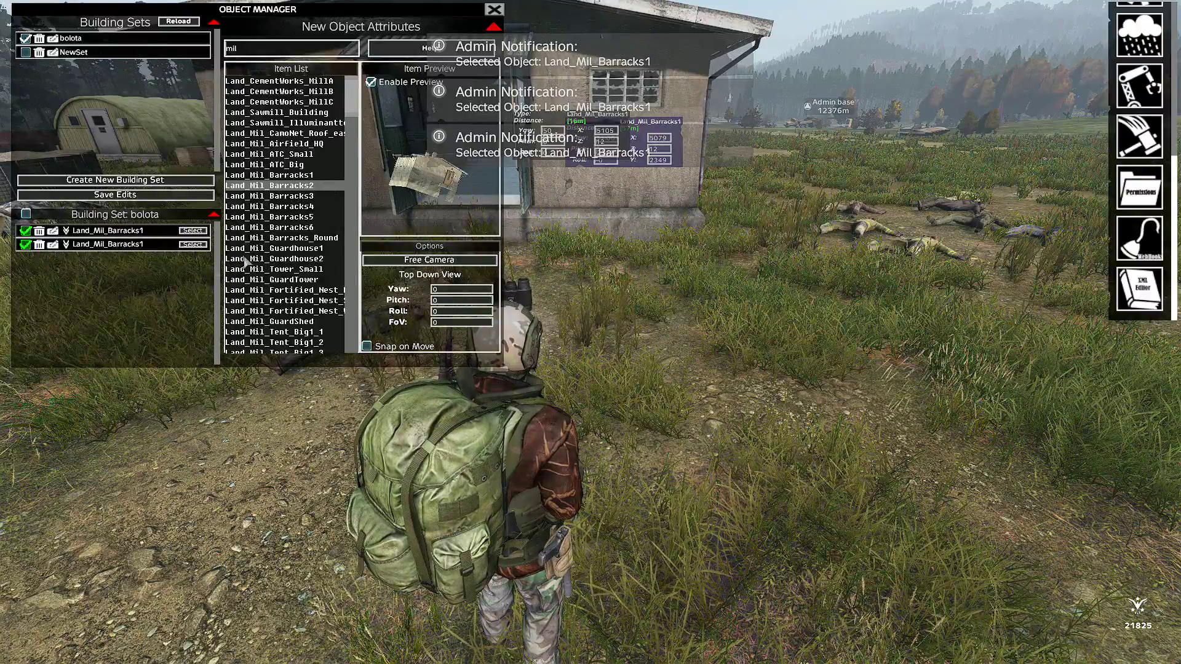
pyautogui.click(25, 214)
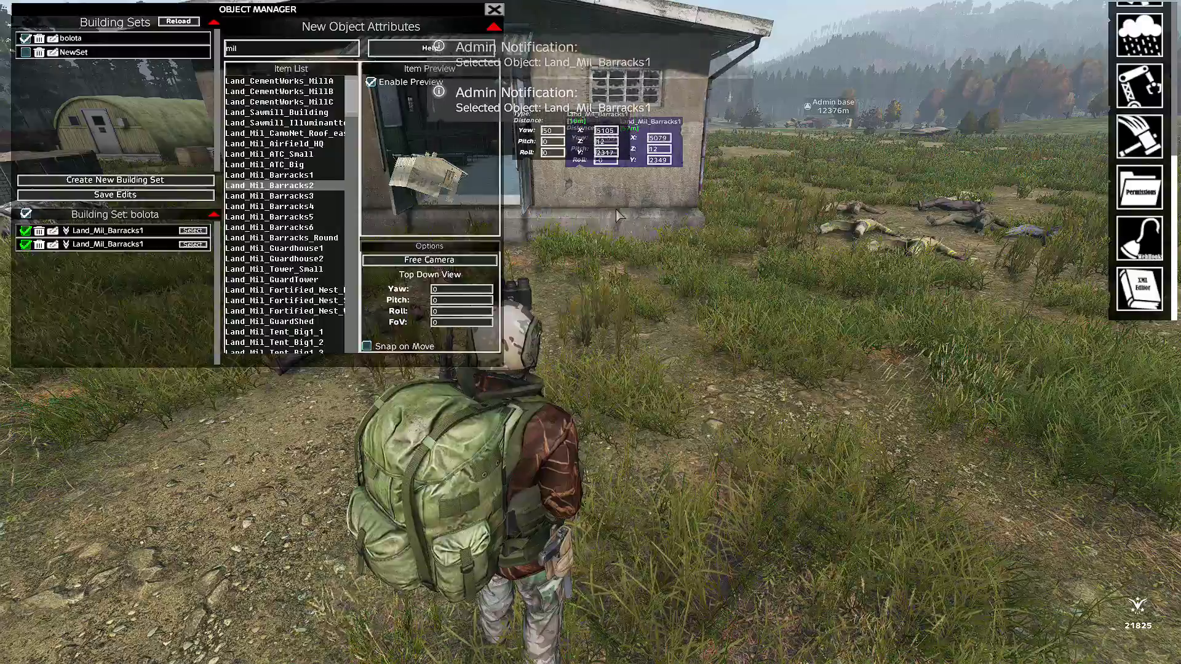
pyautogui.click(494, 10)
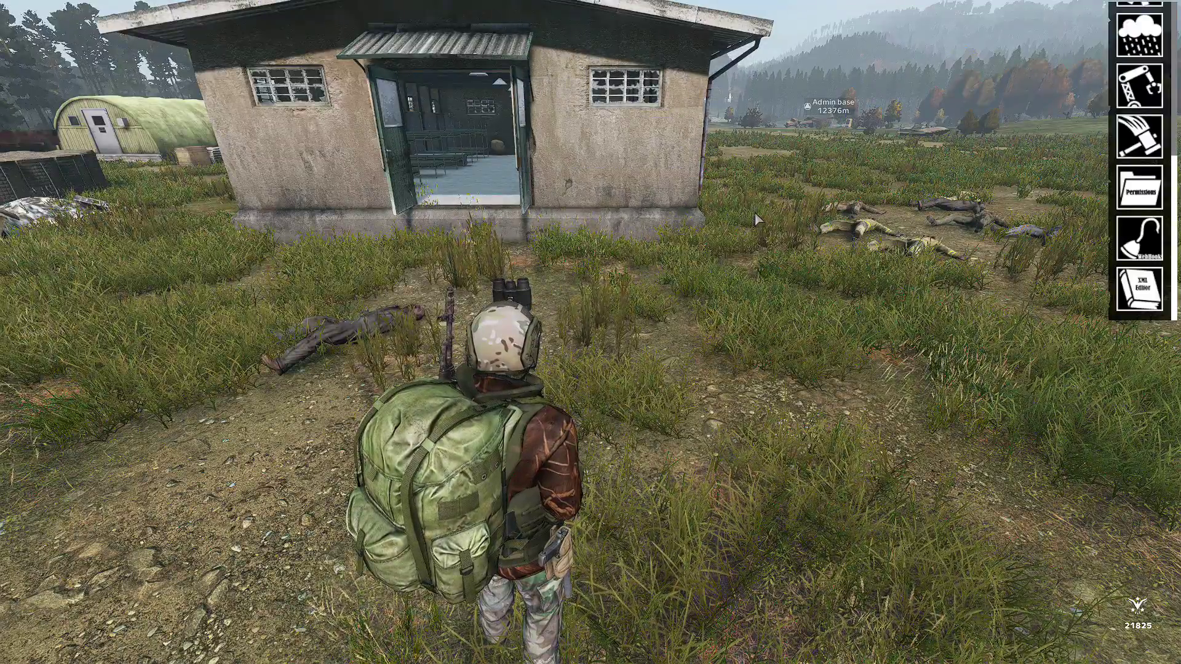
pyautogui.press('Escape')
# Step: Walk around to the corner of the moved barracks and examine how it lines up with the buildings behind it
pyautogui.press('s')
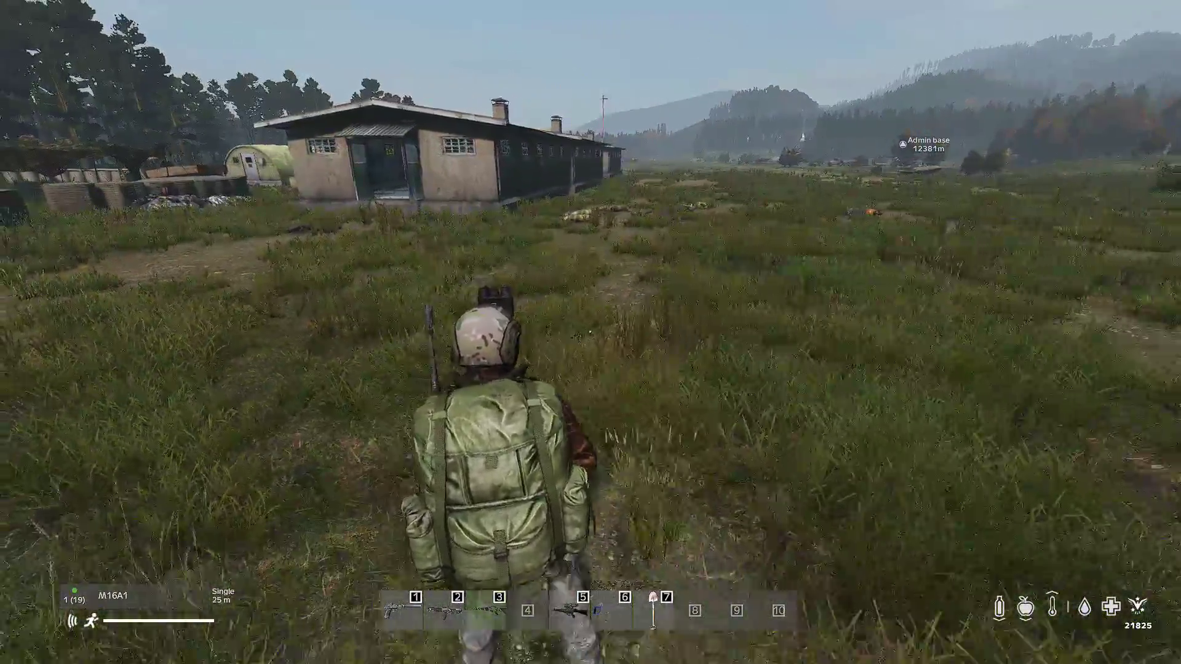
pyautogui.press('w')
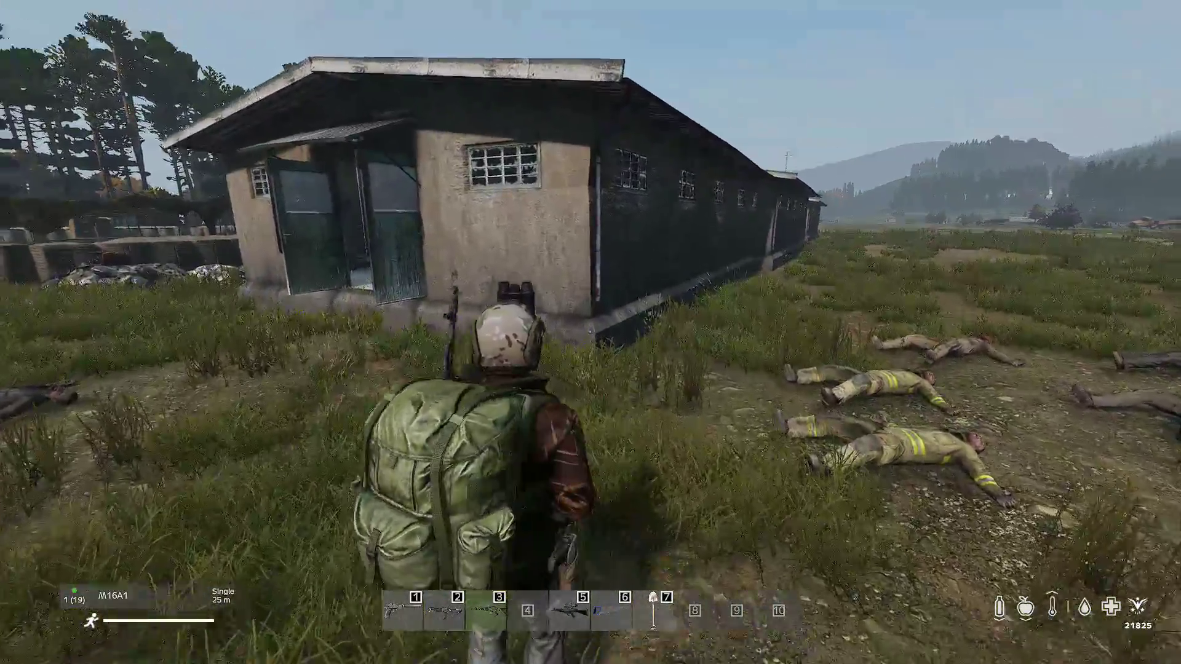
pyautogui.press('Tab')
pyautogui.press('Tab')
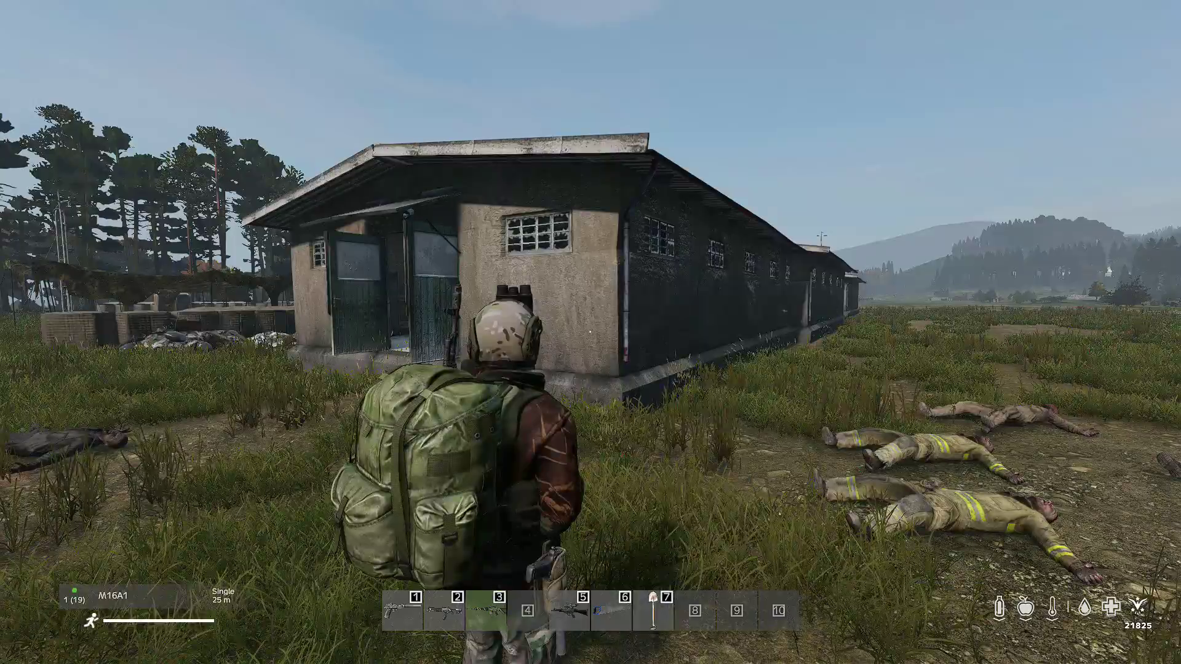
# Step: Reopen the Object Manager and delete both Land_Mil_Barracks1 objects from the bolota building set
pyautogui.press('y')
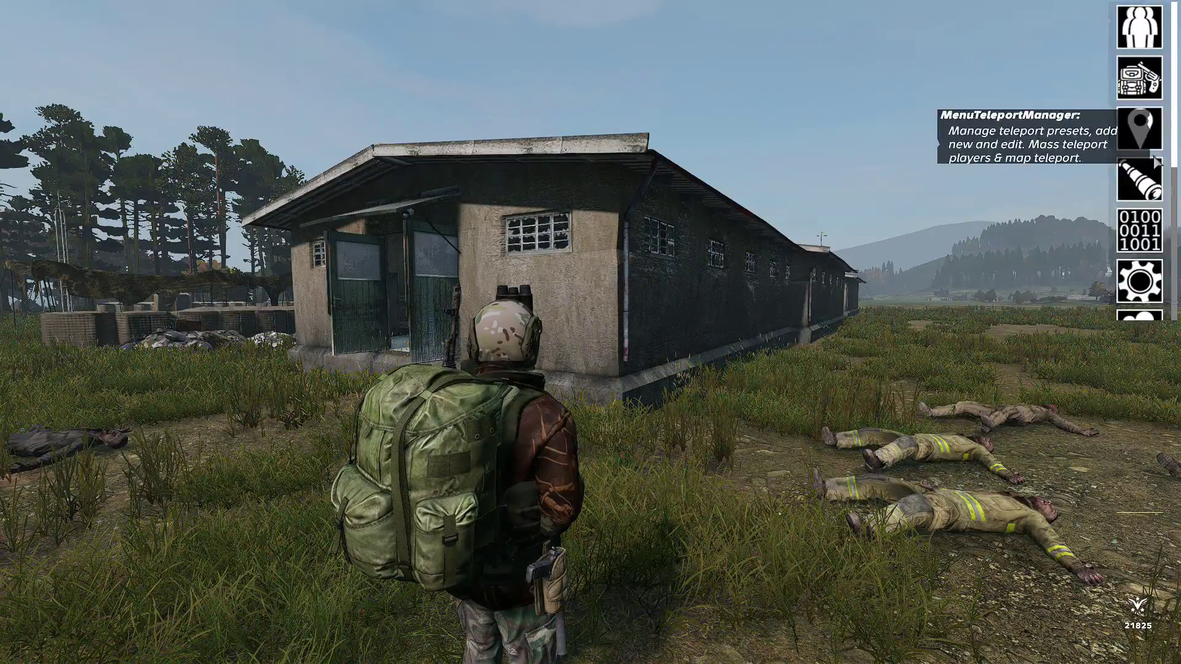
pyautogui.scroll(-5, 1153, 220)
pyautogui.click(1138, 137)
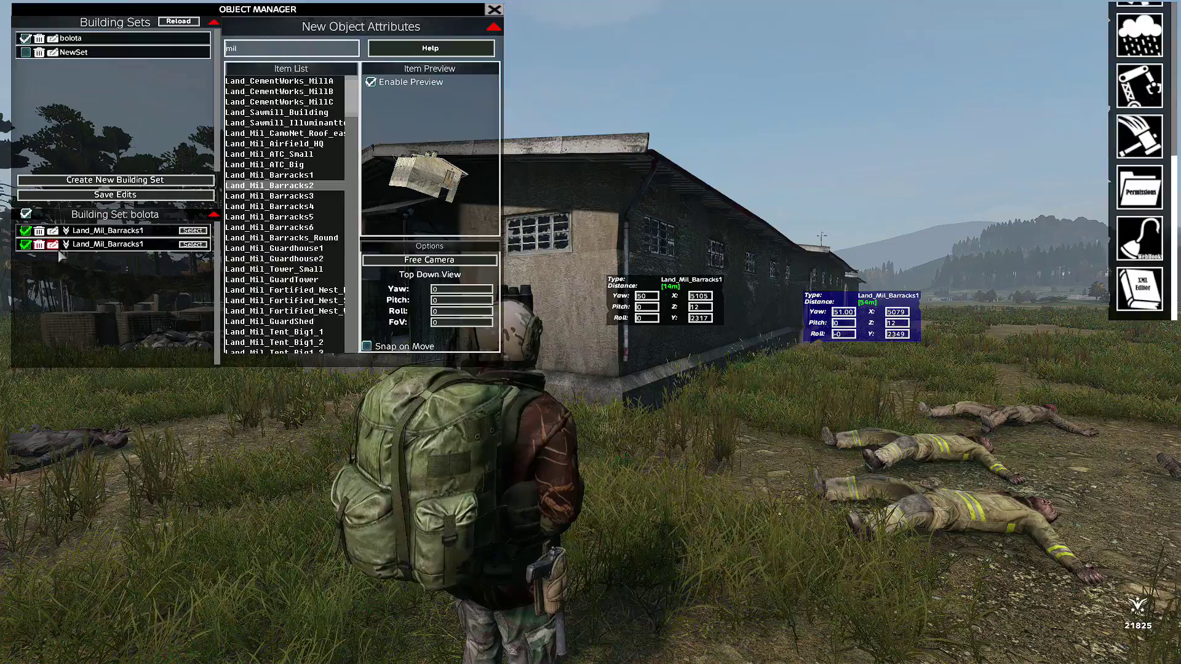
pyautogui.click(40, 231)
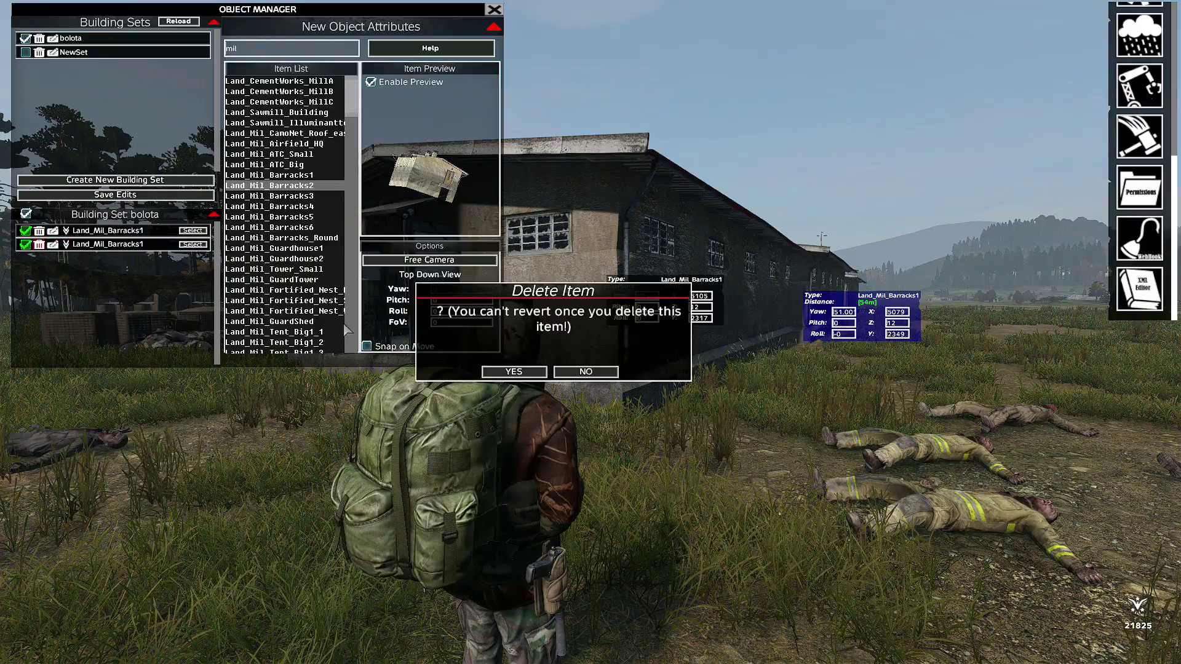
pyautogui.click(513, 372)
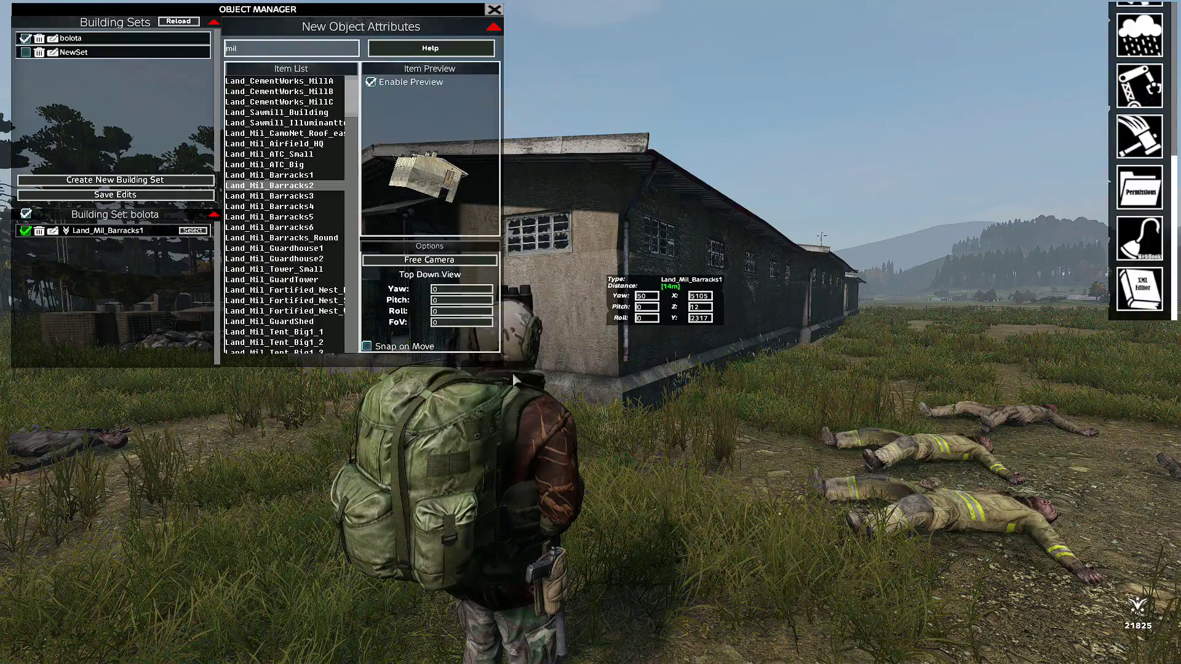
pyautogui.click(39, 231)
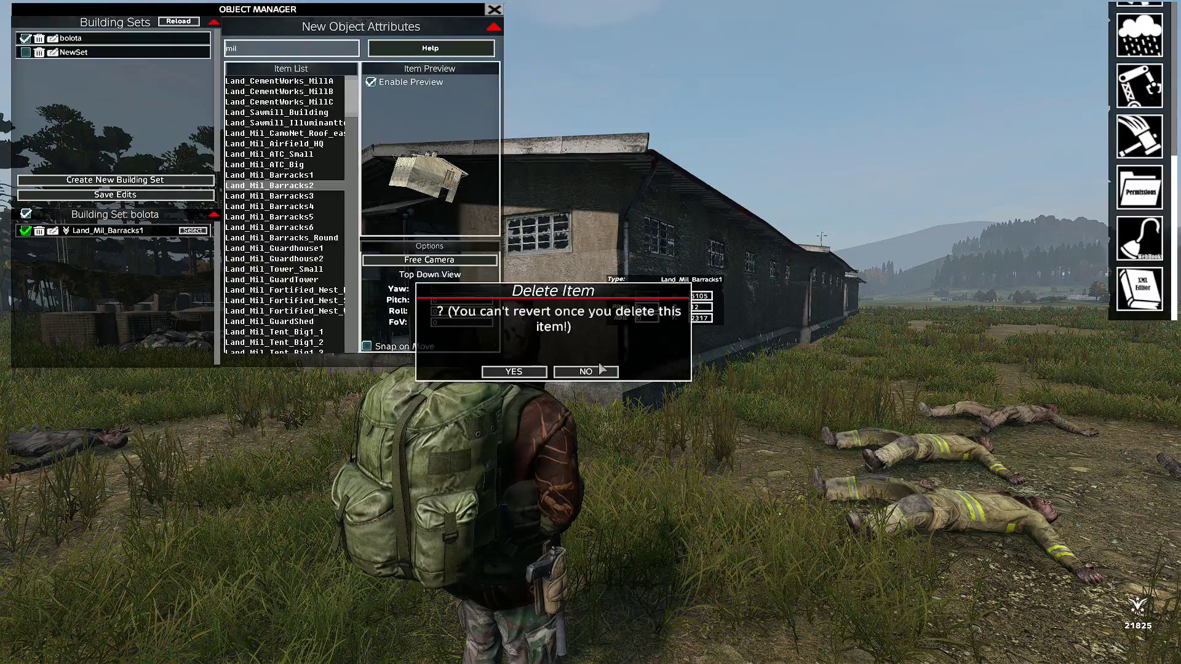
pyautogui.click(513, 372)
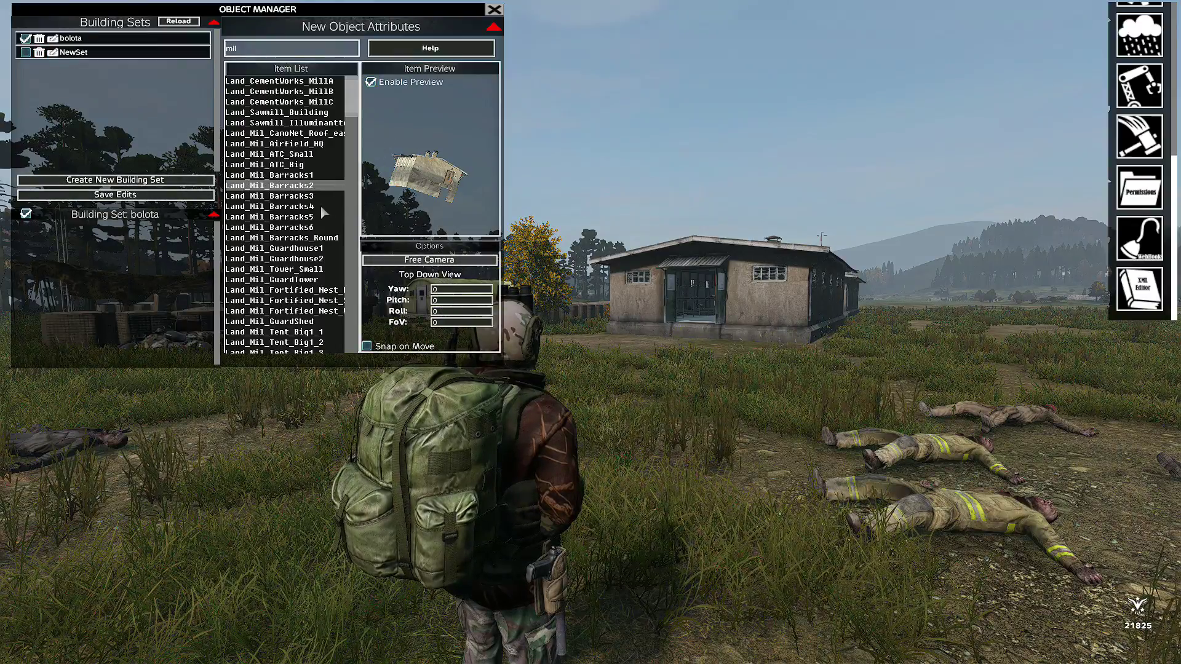
# Step: Save the edits to the bolota building set and load that set again
pyautogui.click(306, 176)
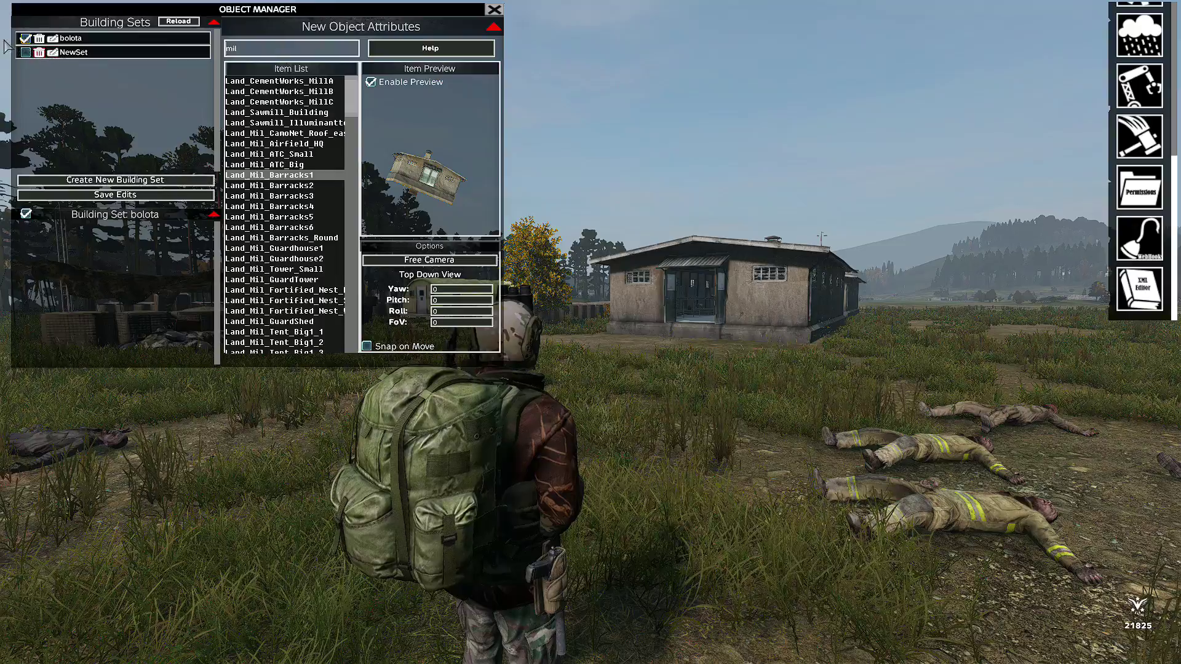
pyautogui.click(115, 194)
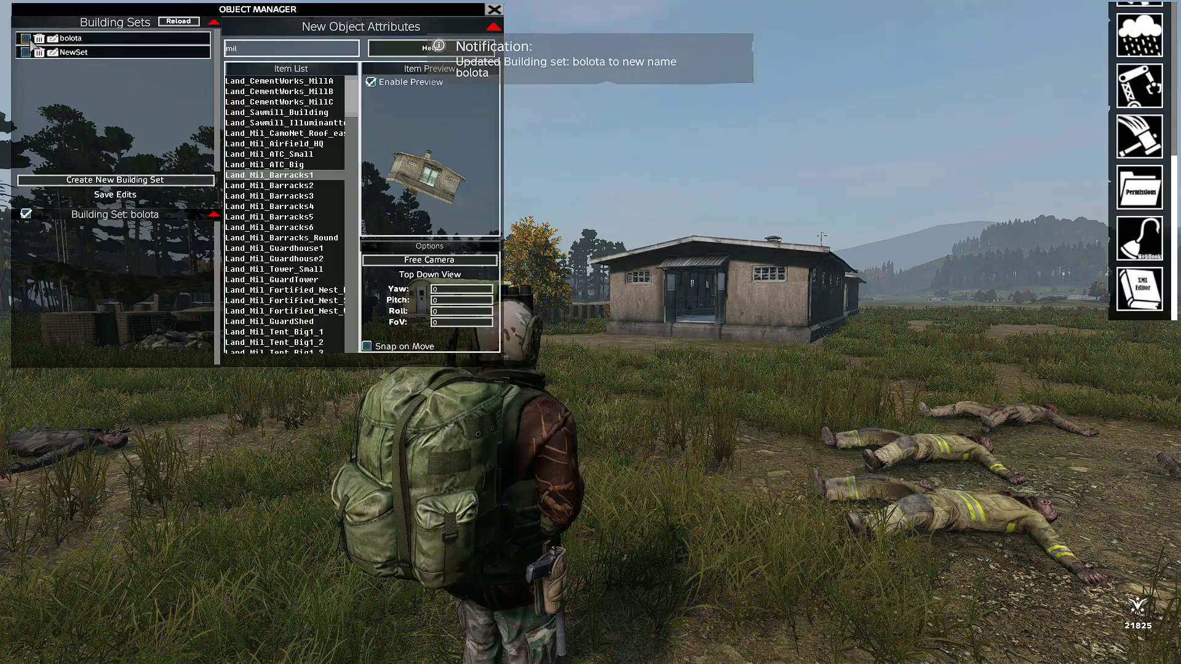
pyautogui.click(28, 40)
pyautogui.click(515, 372)
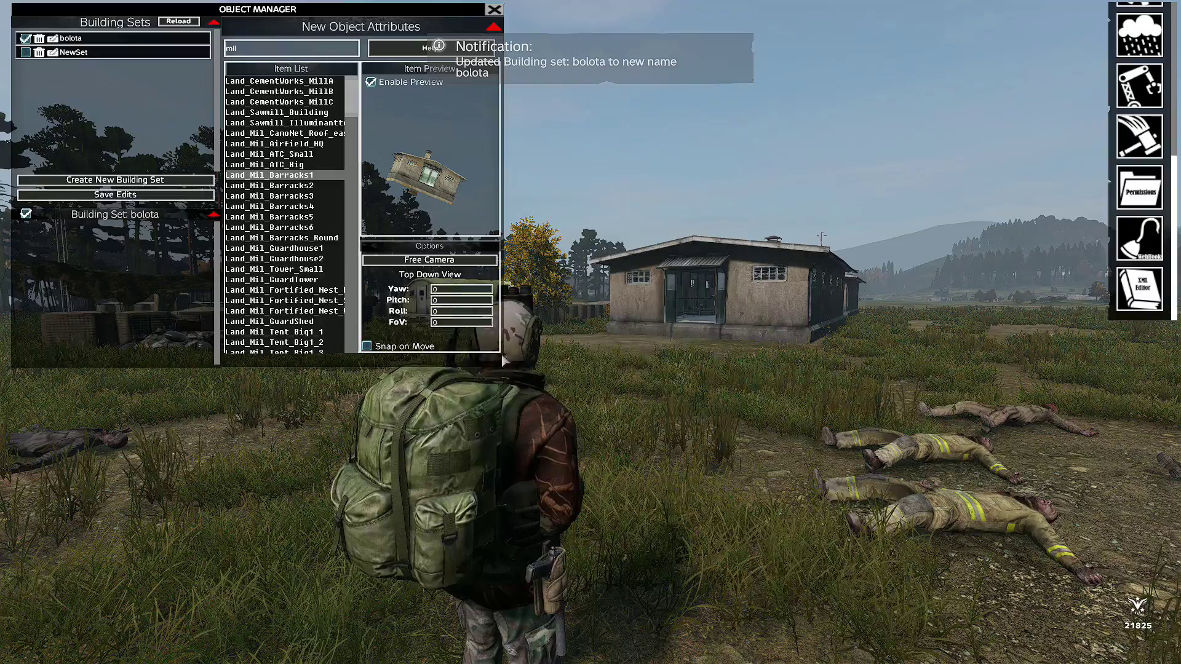
# Step: Spawn Land_Mil_Barracks1 into the bolota set, select it and set its yaw to 51
pyautogui.doubleClick(309, 176)
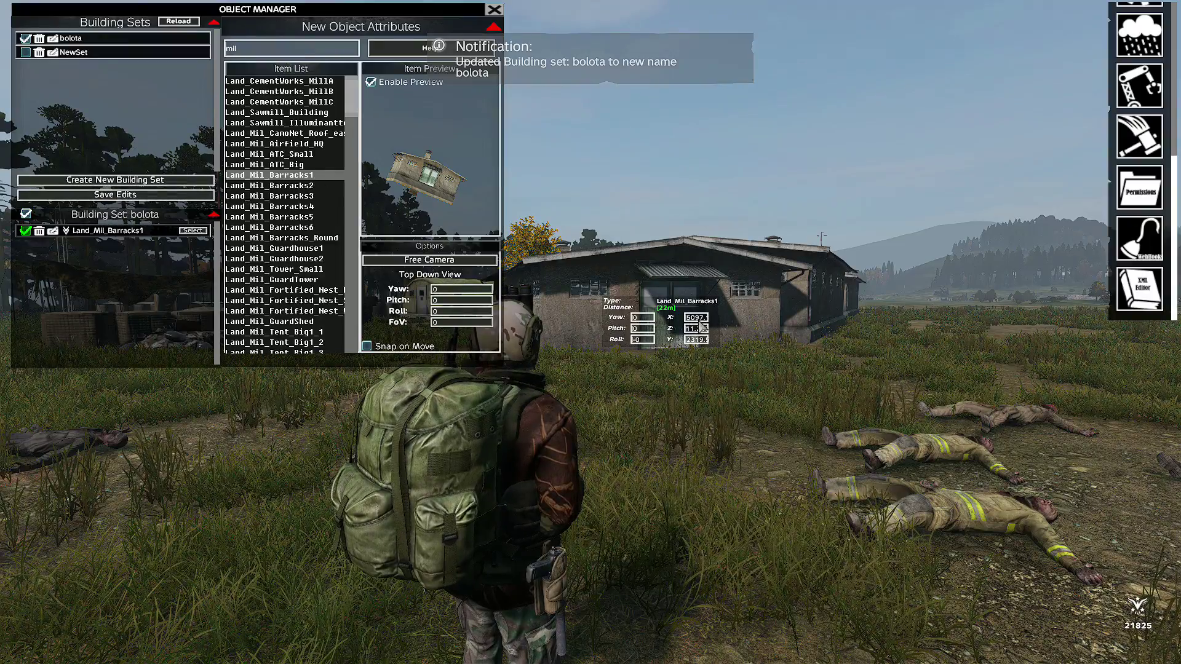
pyautogui.click(192, 233)
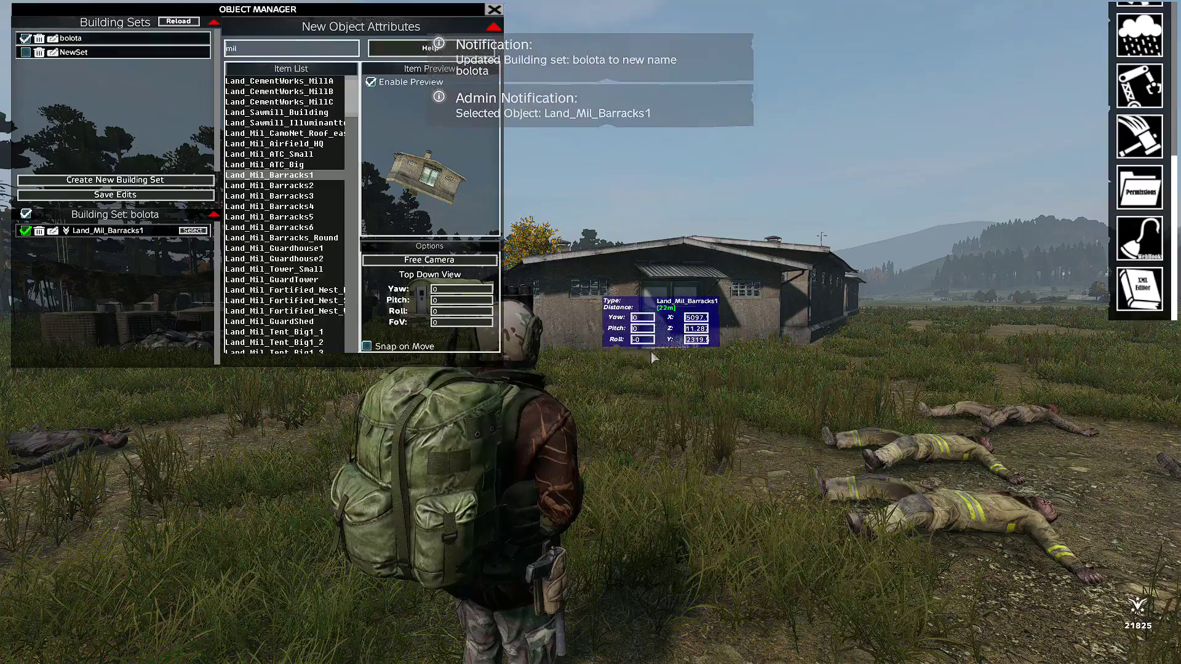
pyautogui.scroll(2, 642, 319)
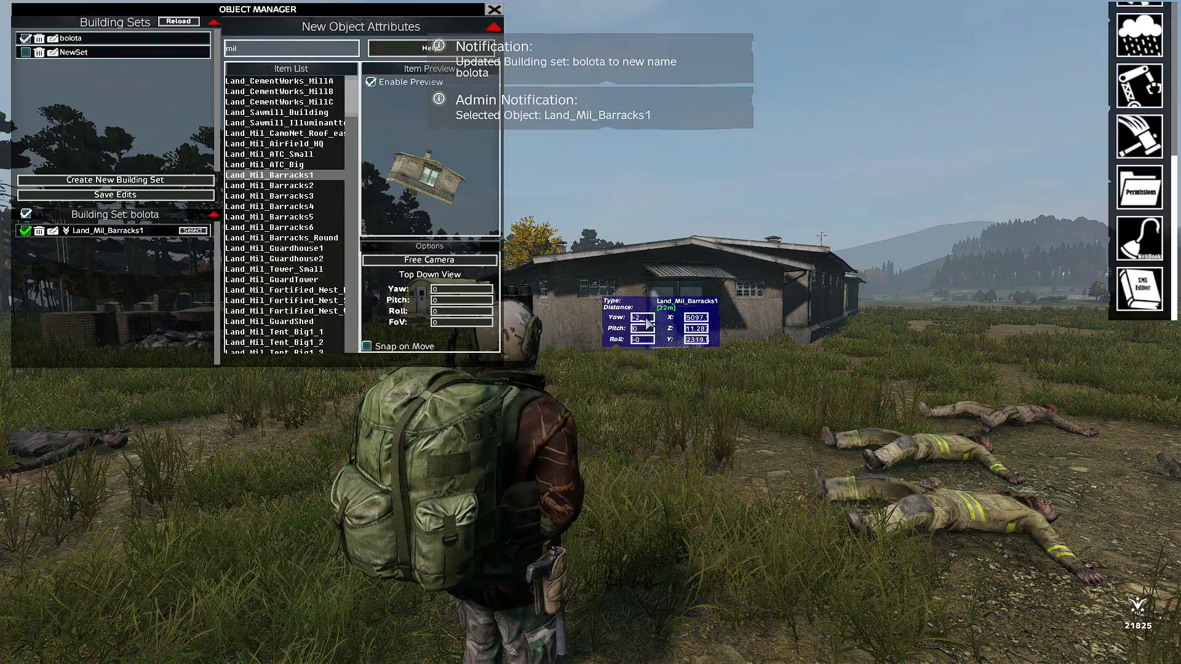
pyautogui.scroll(20, 642, 319)
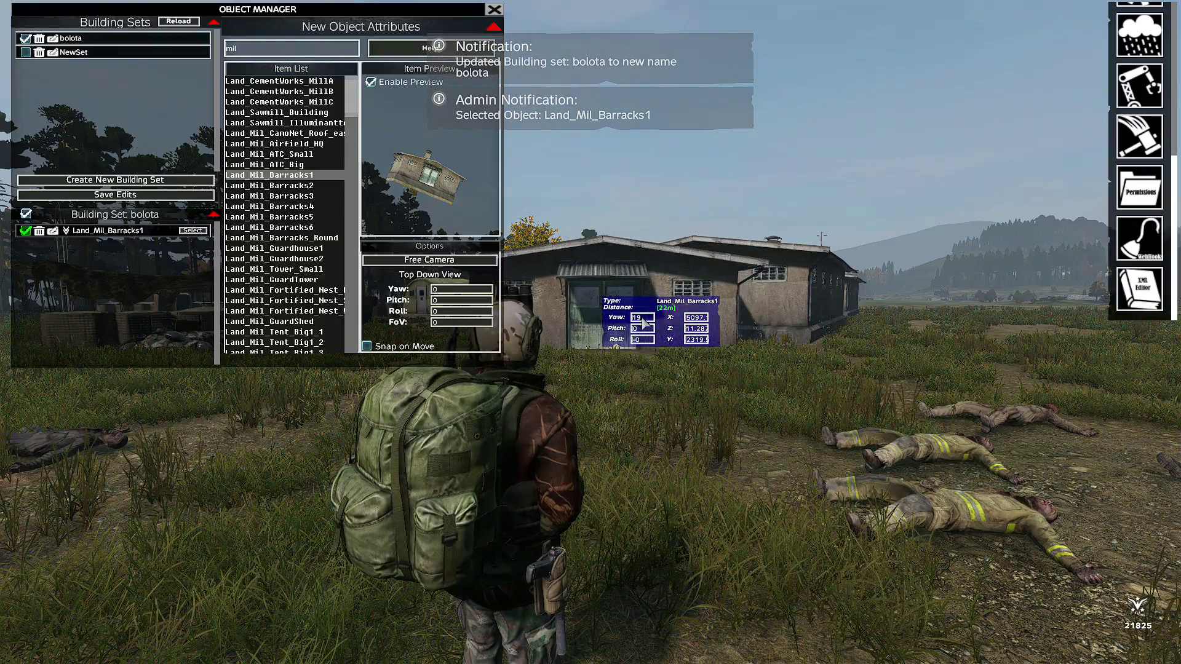
pyautogui.scroll(20, 644, 327)
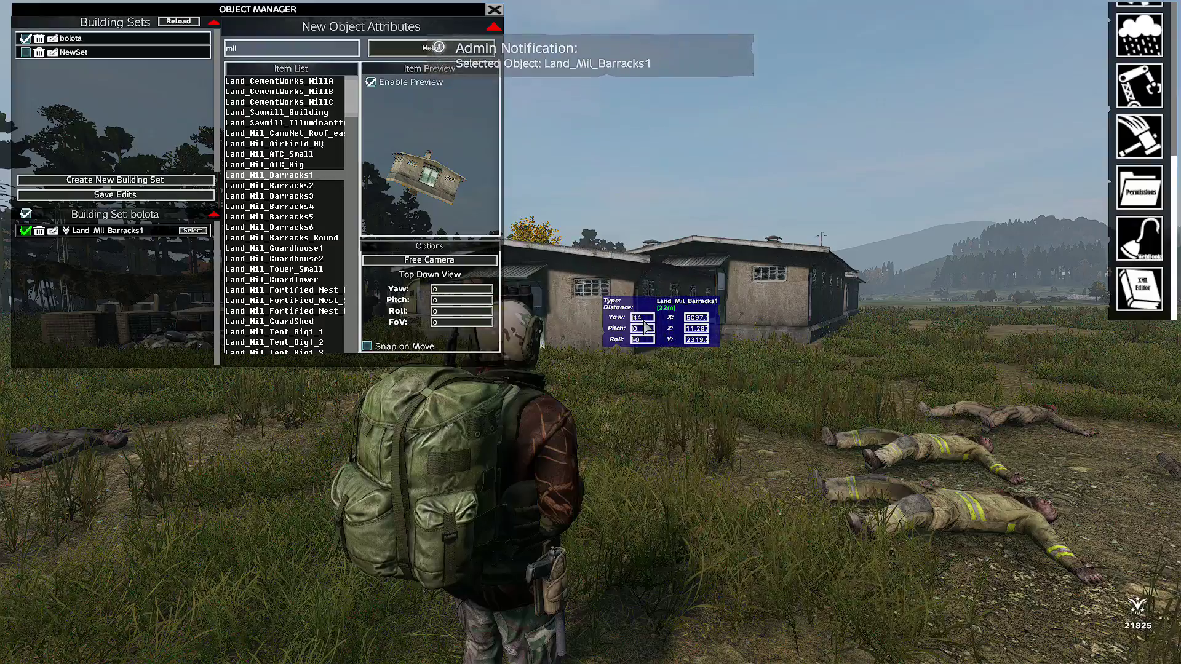
pyautogui.scroll(-2, 648, 327)
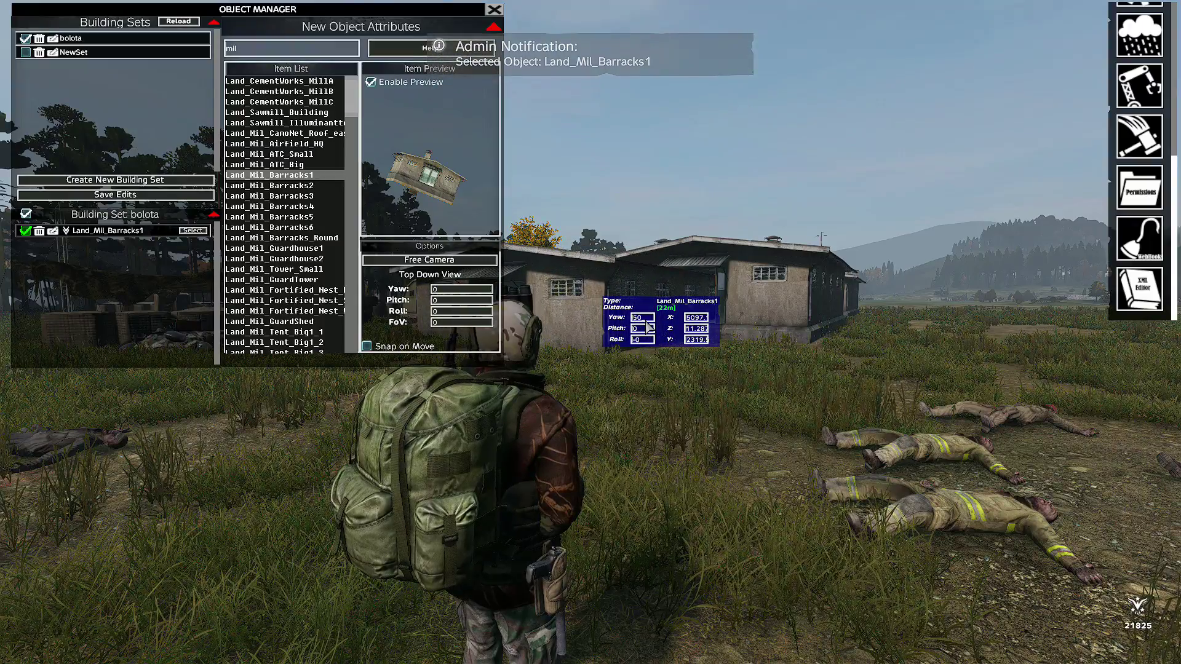
pyautogui.scroll(1, 648, 326)
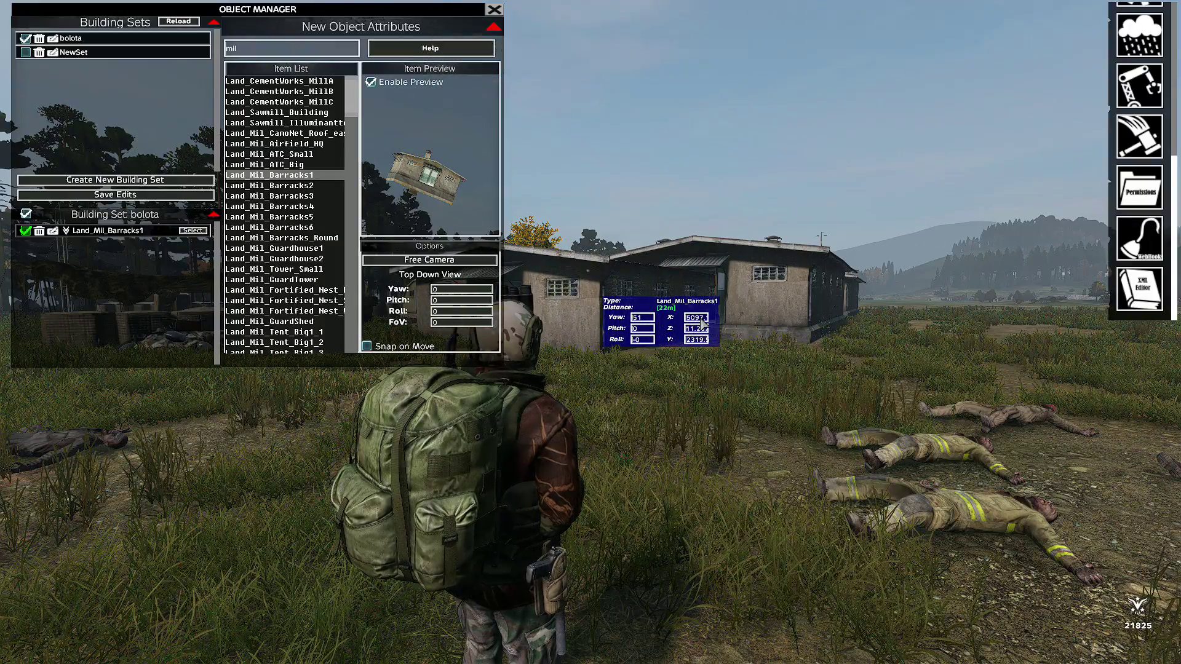
# Step: Move the selected Land_Mil_Barracks1 to X 5111, Z 12 and Y 2311
pyautogui.scroll(-3, 703, 324)
pyautogui.scroll(9, 702, 324)
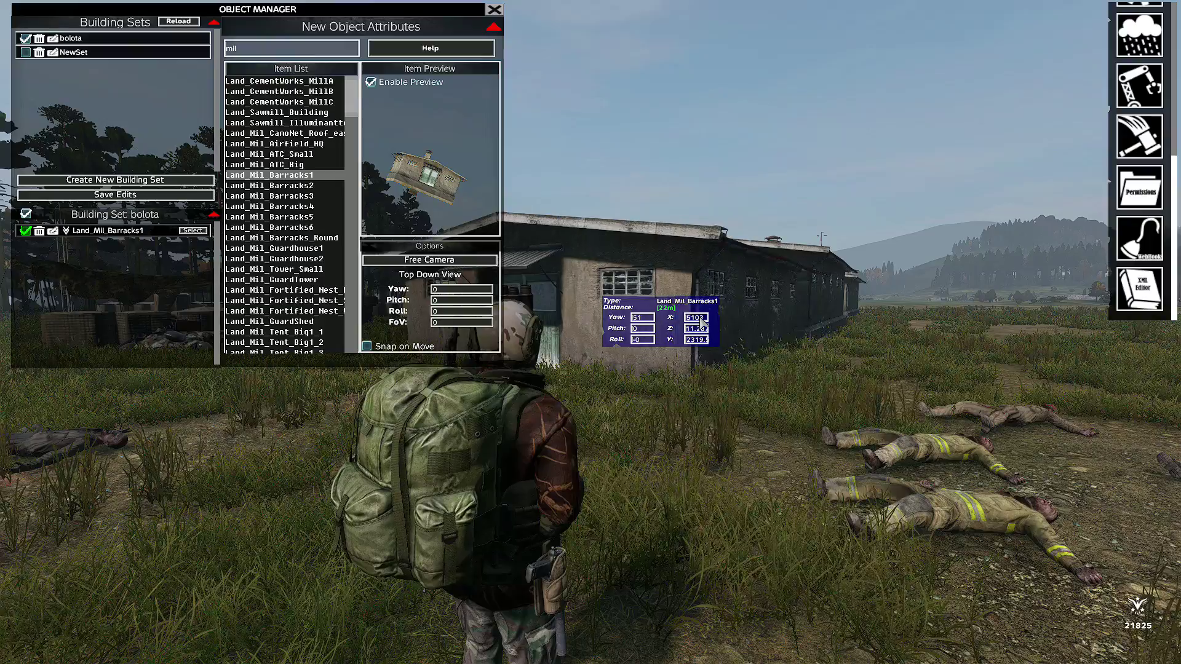
pyautogui.scroll(3, 754, 332)
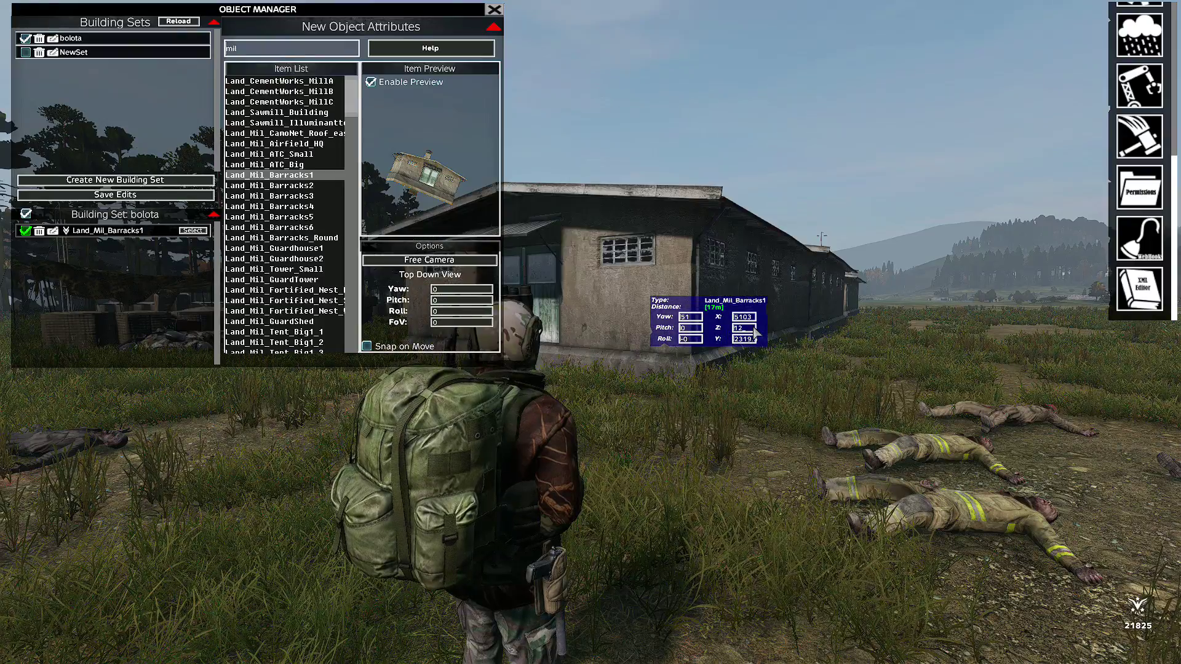
pyautogui.scroll(-7, 753, 344)
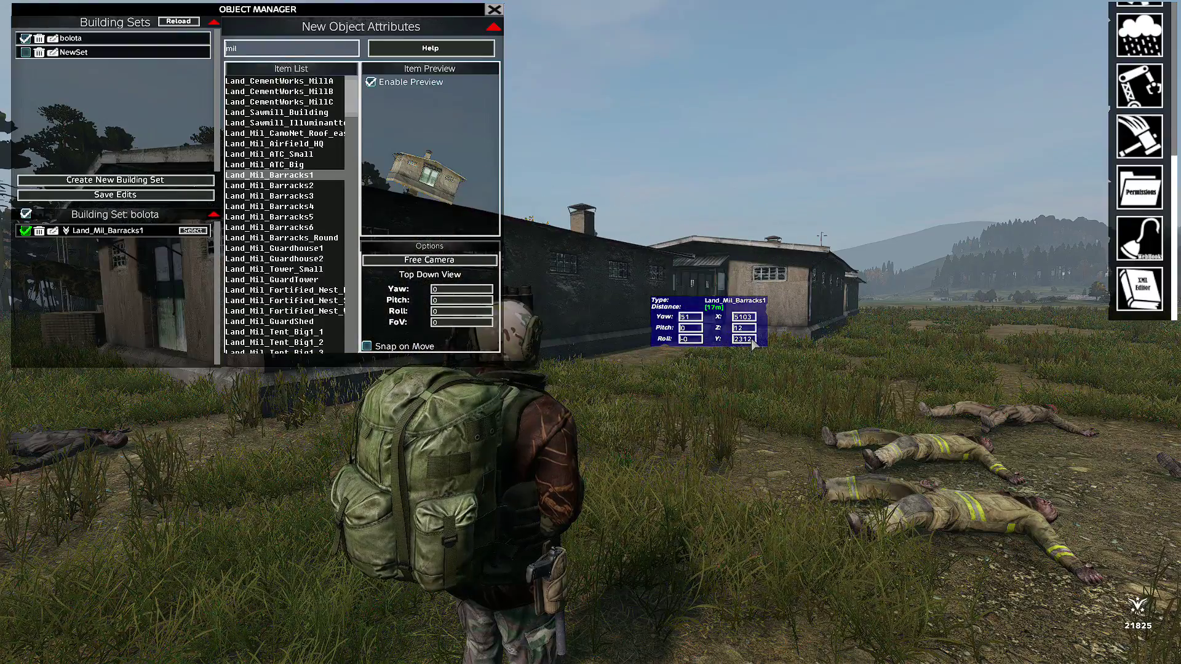
pyautogui.scroll(7, 566, 296)
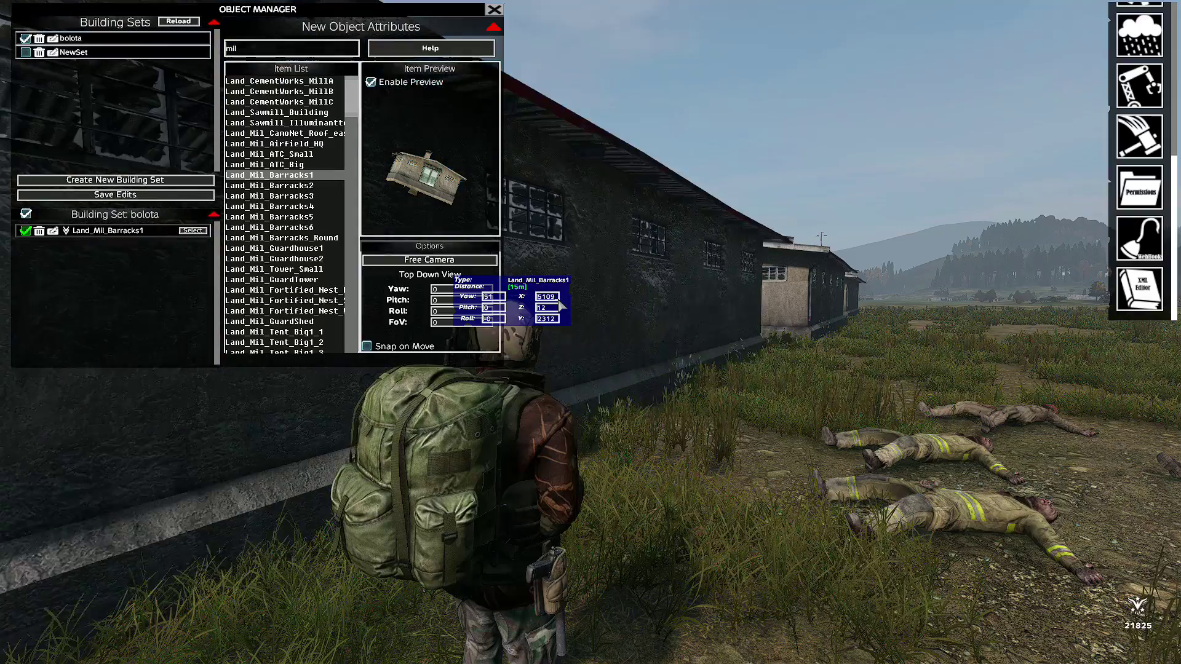
pyautogui.scroll(1, 562, 306)
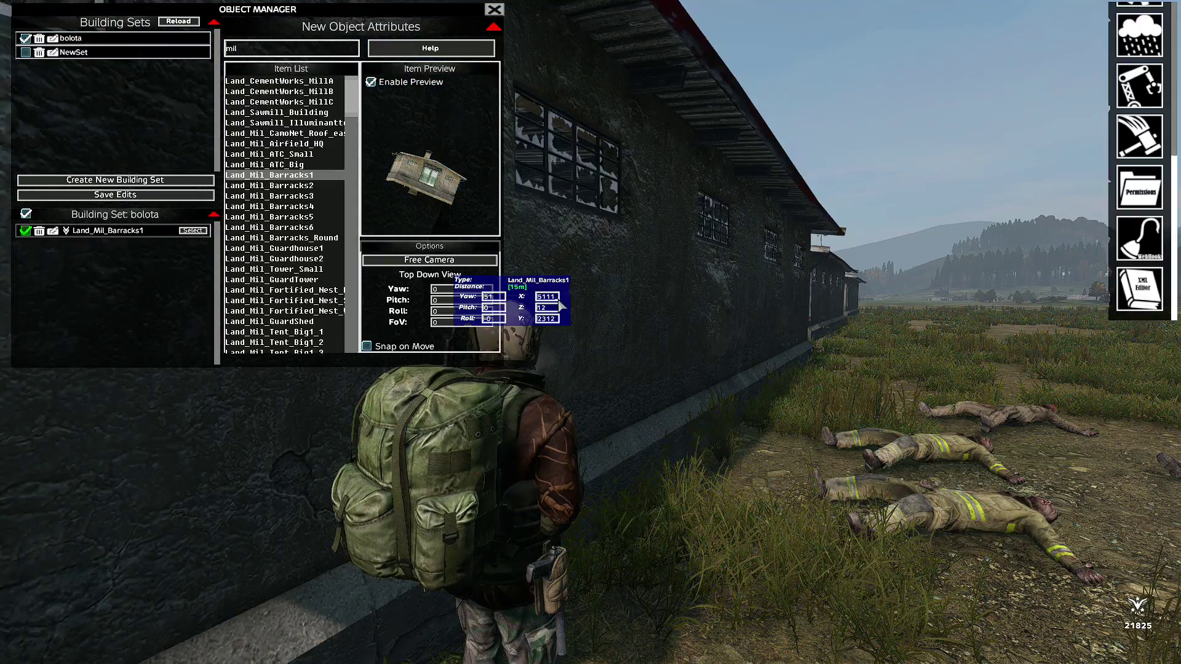
pyautogui.scroll(-1, 561, 305)
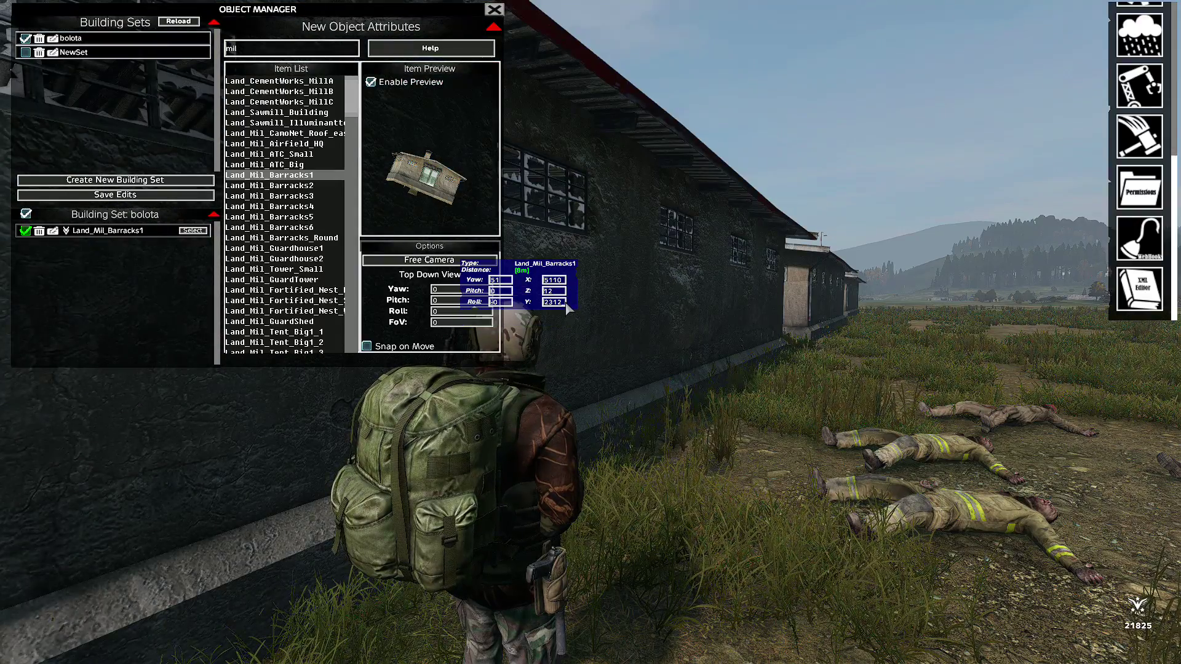
pyautogui.scroll(-2, 567, 309)
pyautogui.scroll(4, 566, 310)
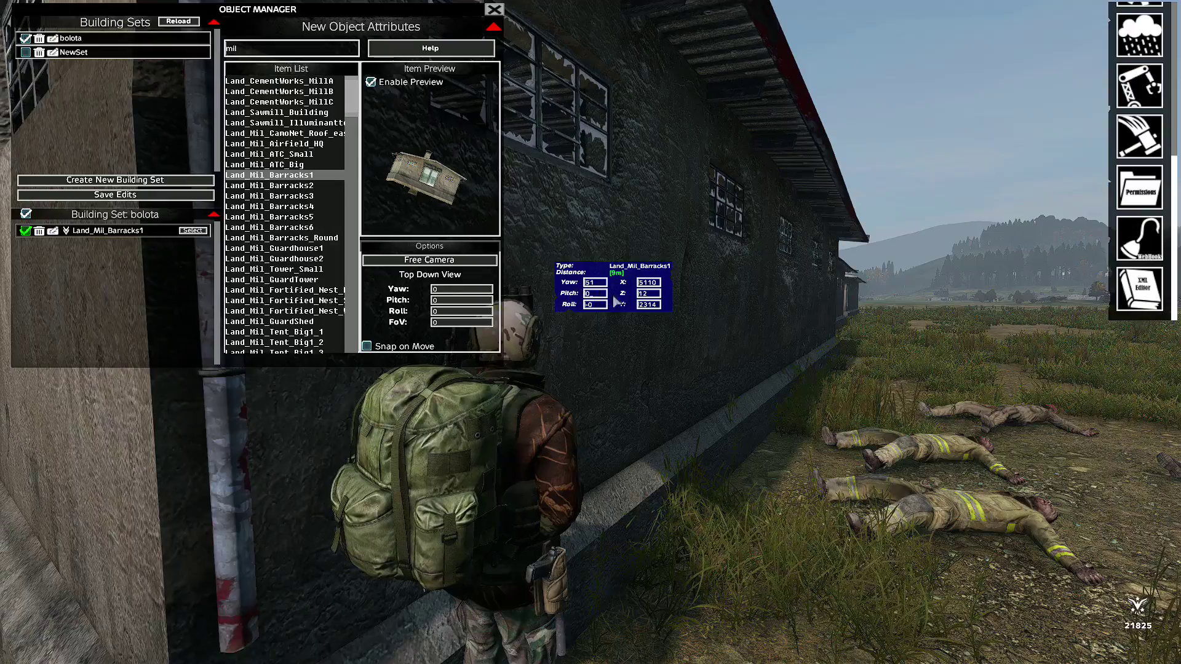
pyautogui.scroll(1, 652, 290)
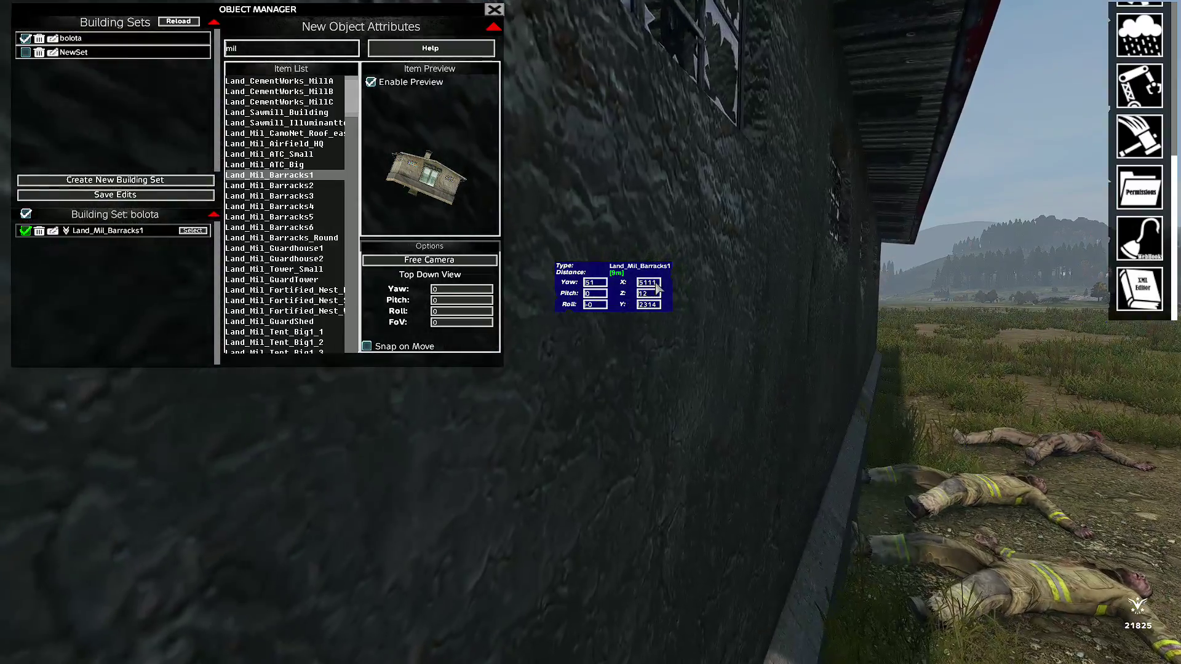
pyautogui.scroll(-3, 653, 299)
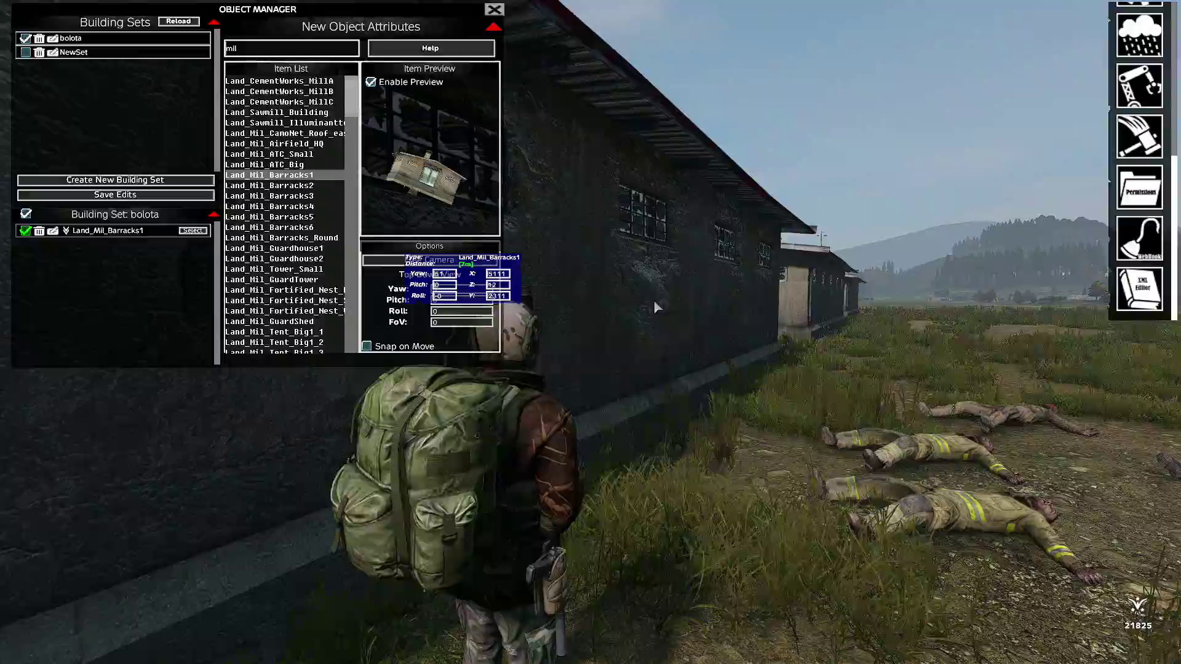
# Step: Leave the Object Manager and walk around the repositioned barracks to examine its alignment with the neighbouring buildings
pyautogui.press('Escape')
pyautogui.press('s')
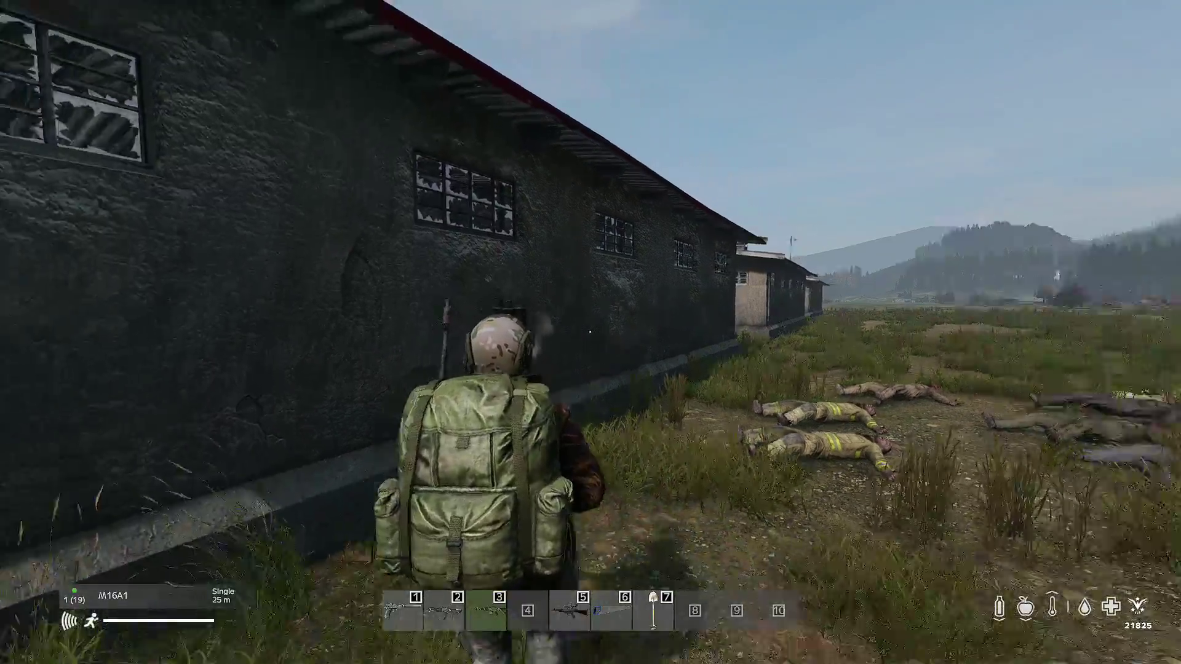
pyautogui.press('s')
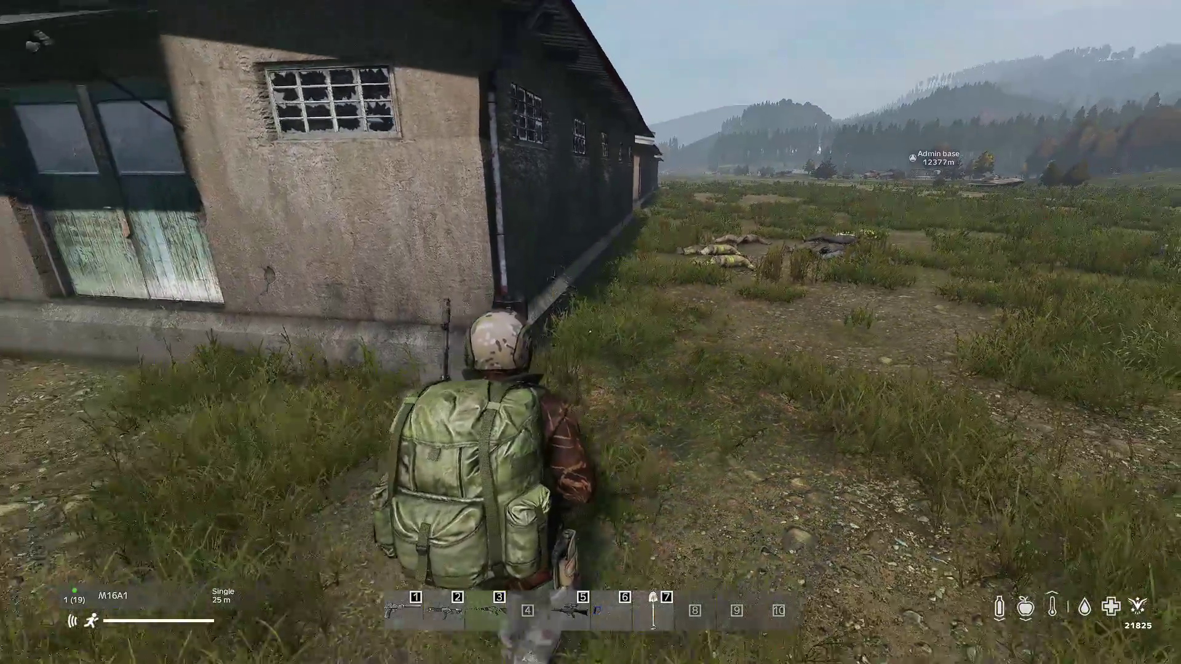
pyautogui.press('s')
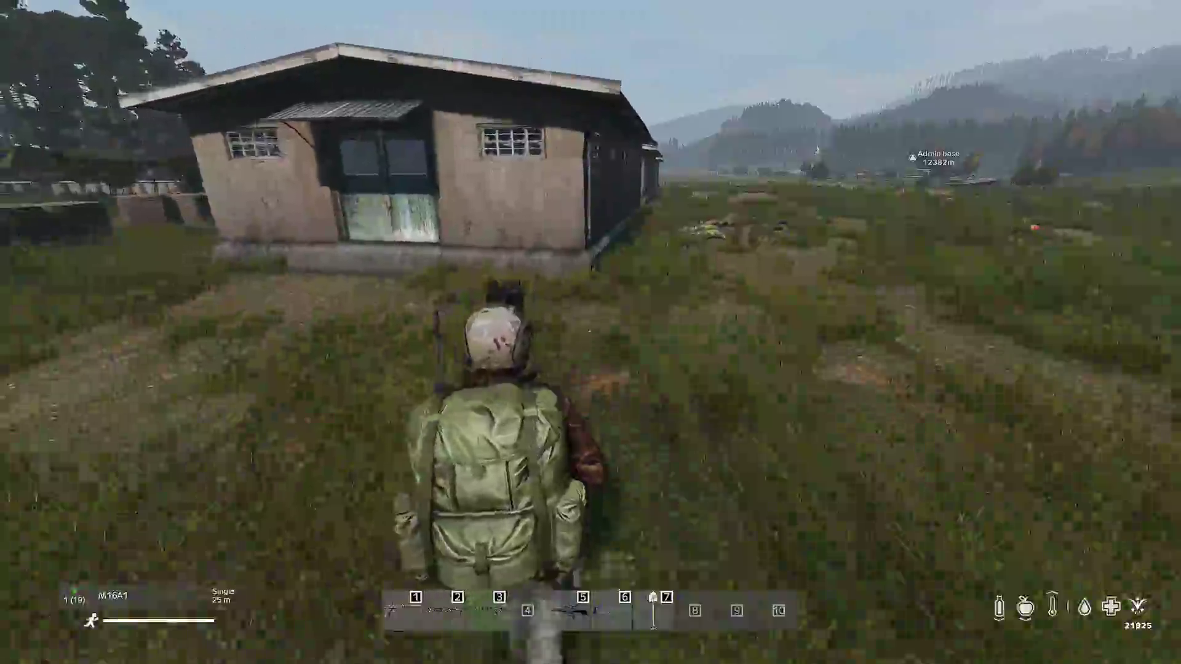
pyautogui.press('w')
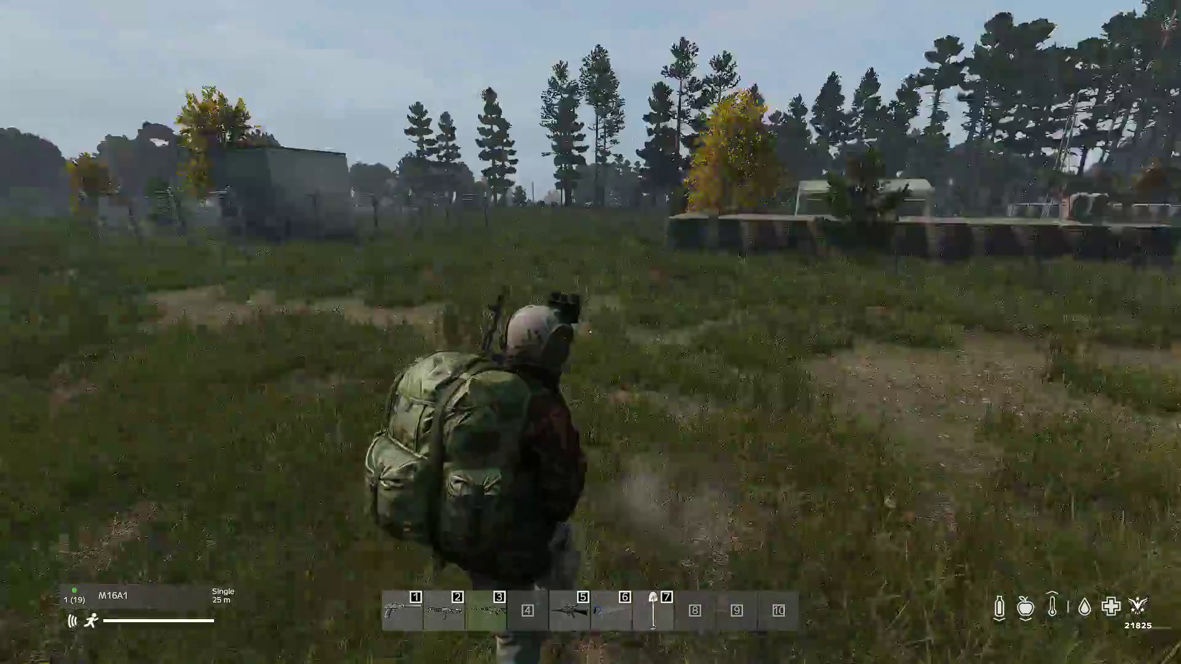
pyautogui.press('w')
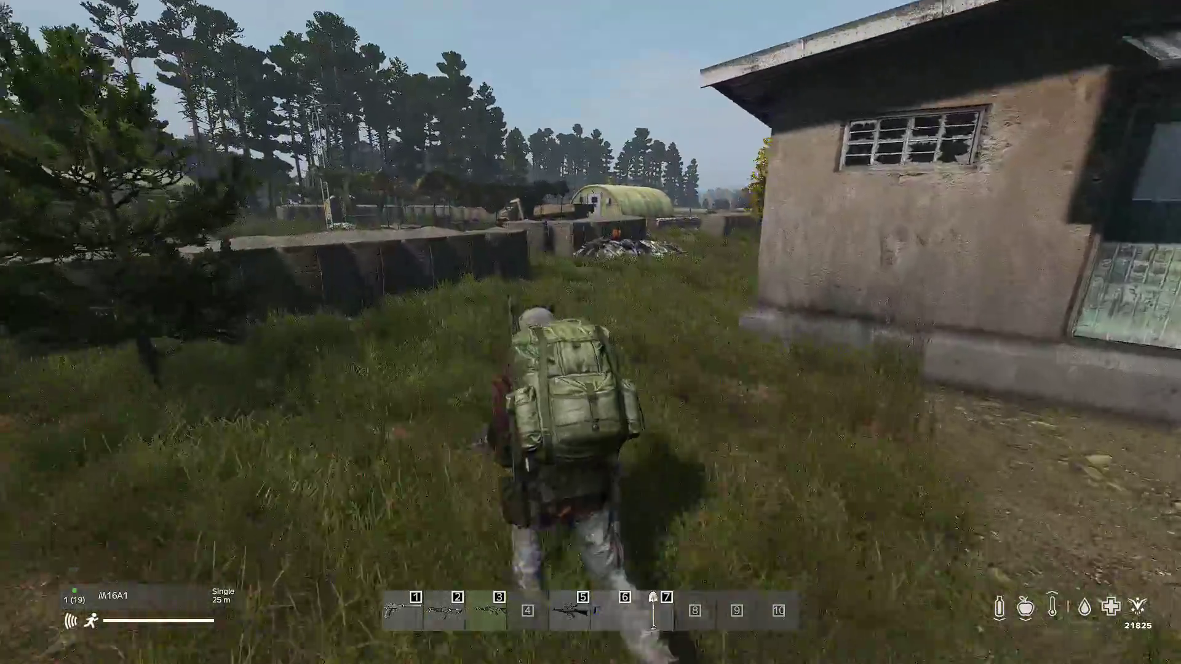
pyautogui.press('c')
pyautogui.press('w')
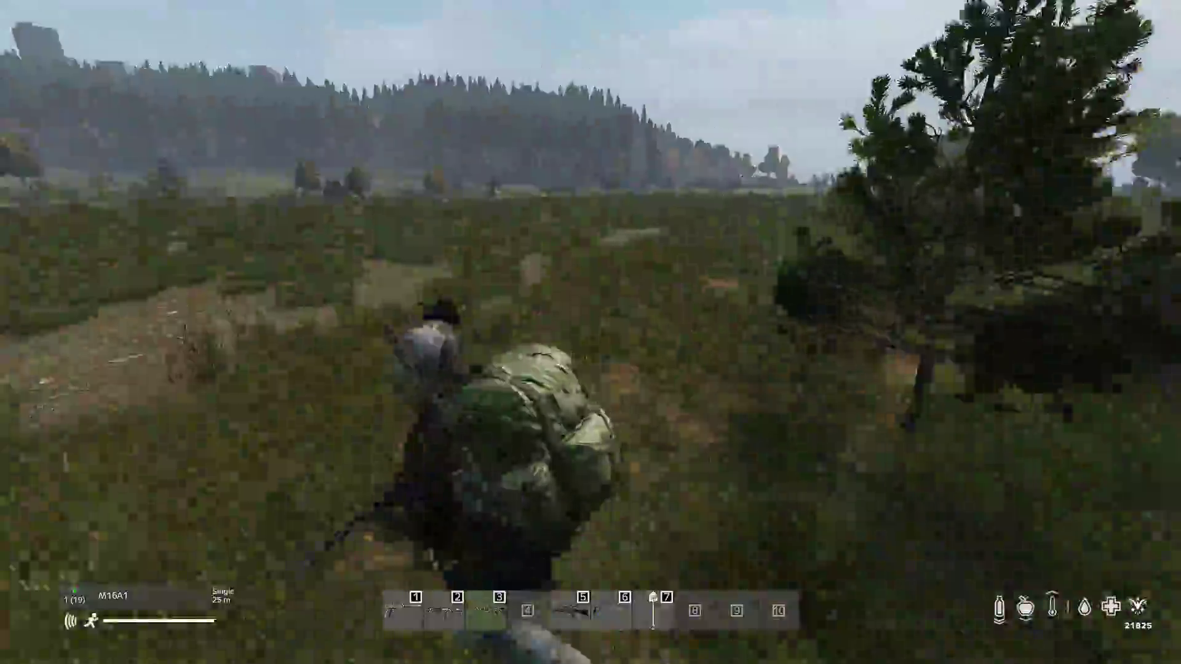
pyautogui.press('w')
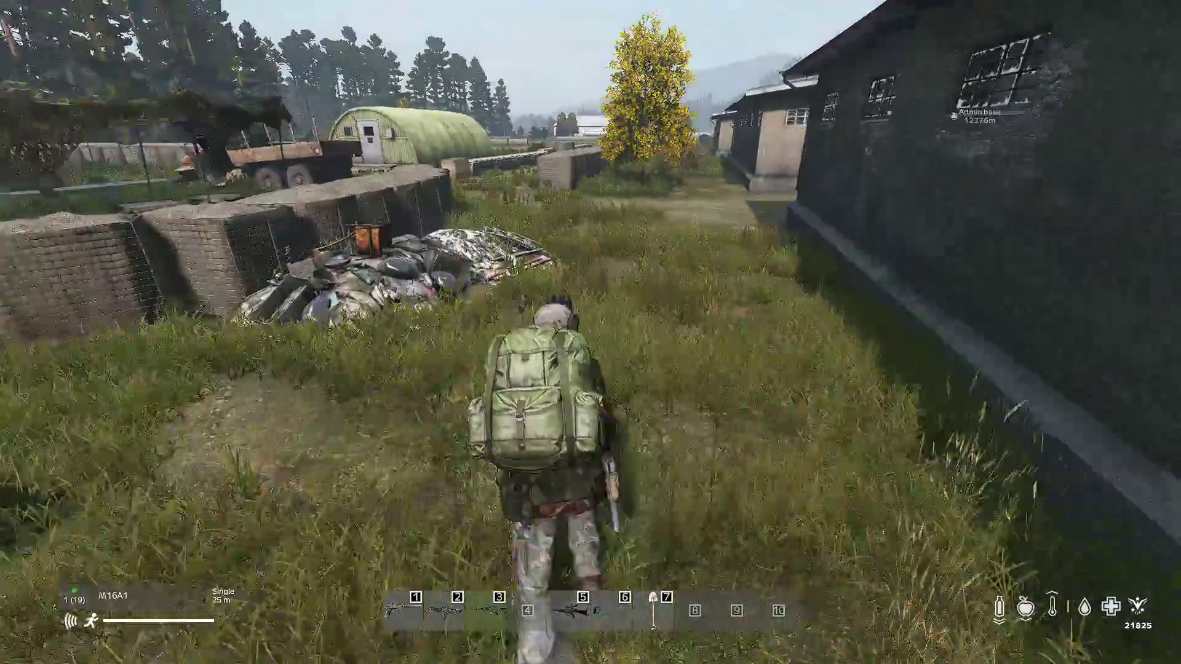
pyautogui.press('w')
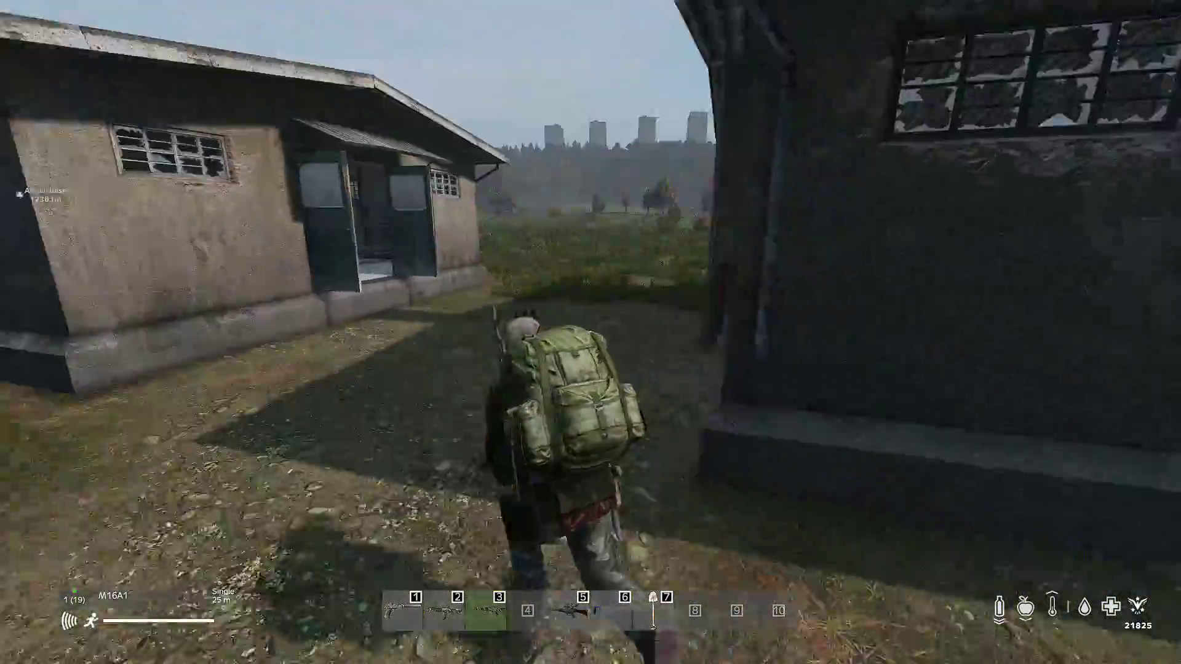
pyautogui.press('w')
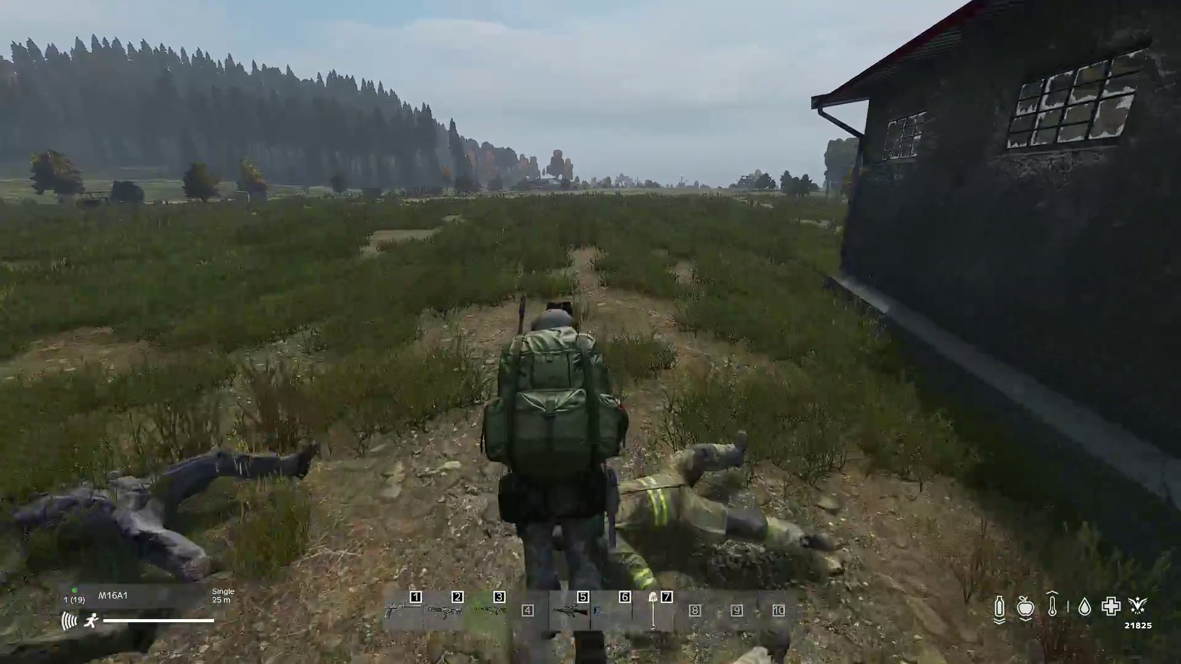
pyautogui.press('w')
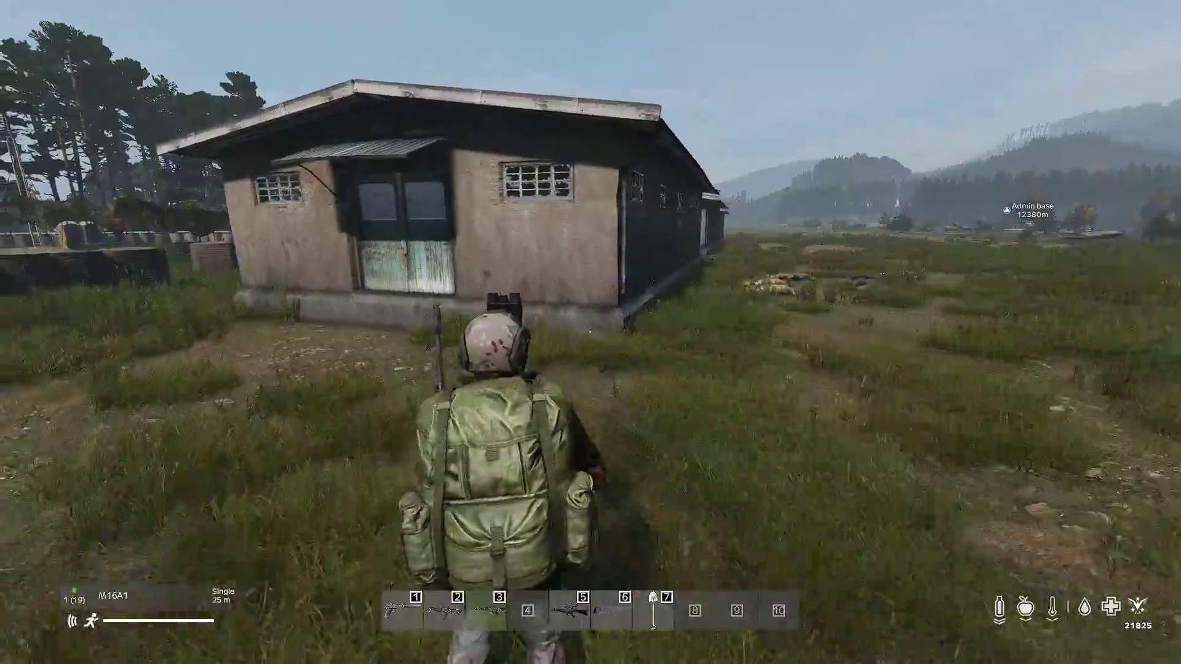
# Step: Reopen the Object Manager, save the placed barracks to the bolota building set and load the set again
pyautogui.press('y')
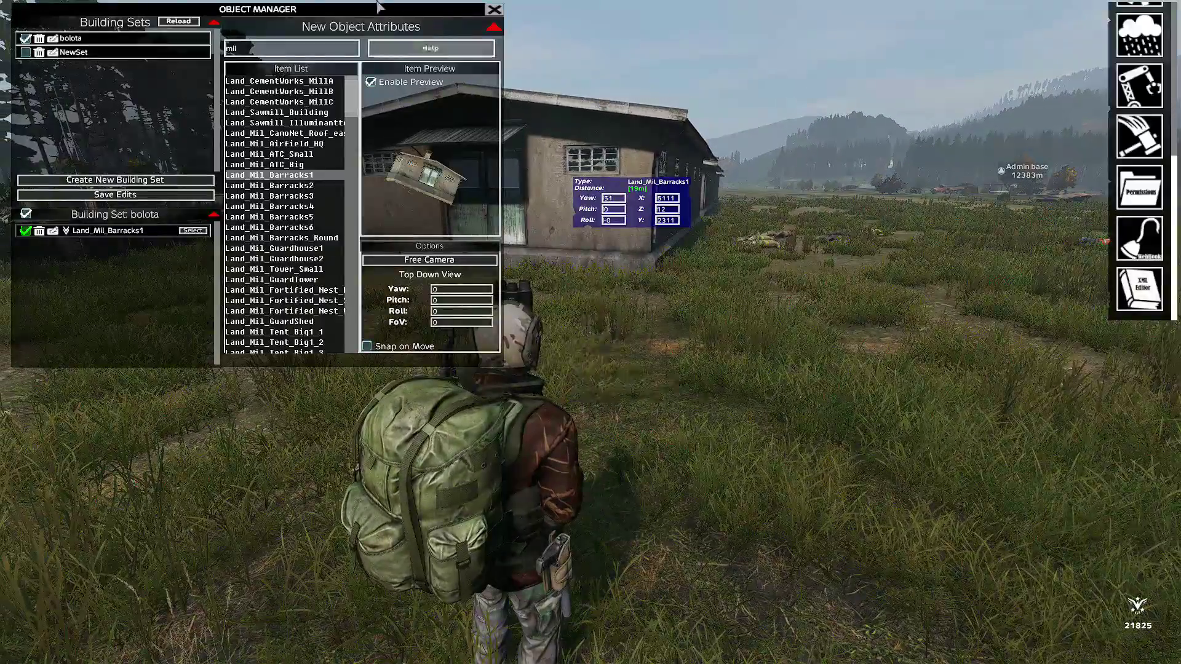
pyautogui.click(113, 196)
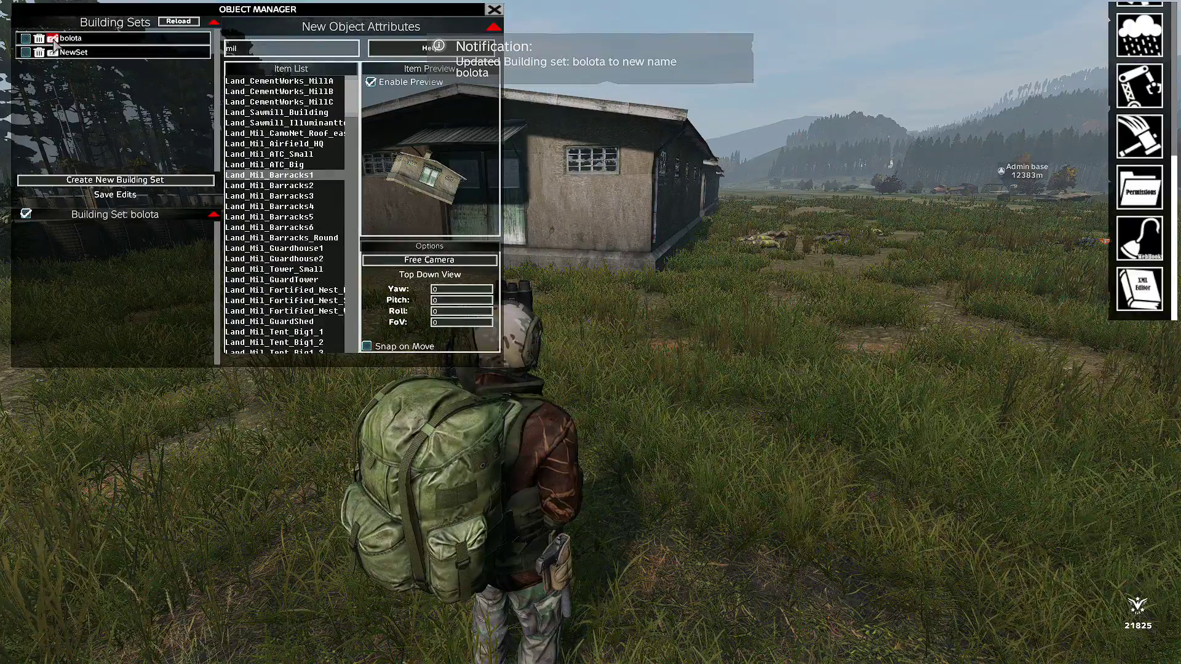
pyautogui.press('space')
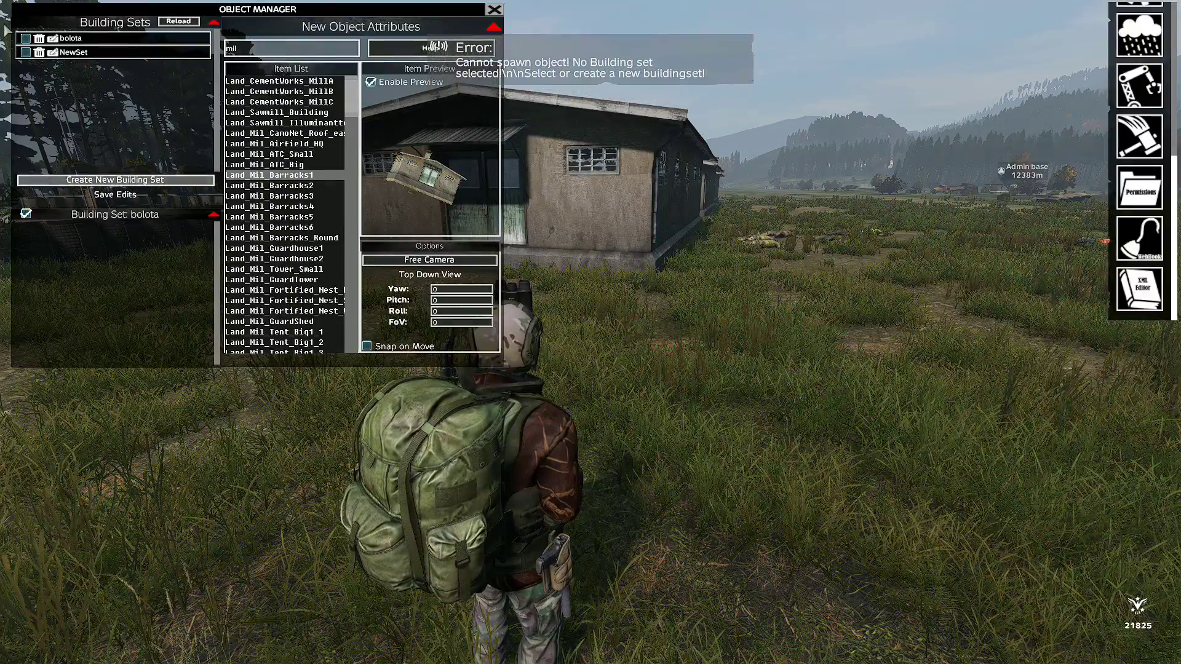
pyautogui.click(25, 40)
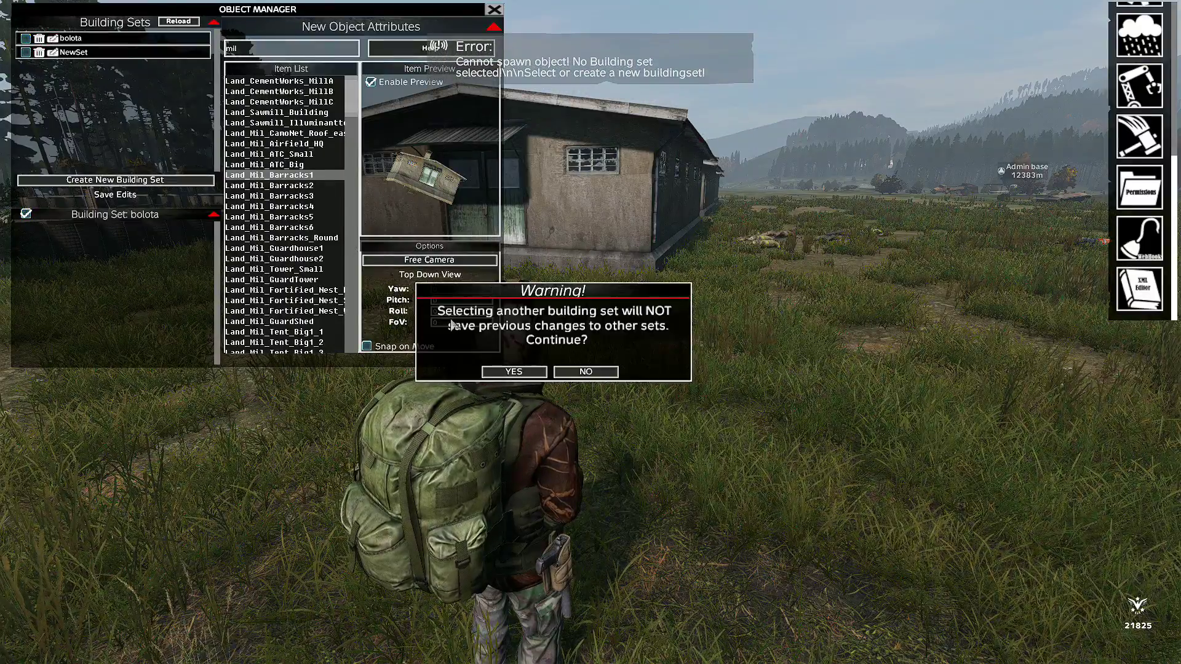
pyautogui.click(514, 371)
# Step: Open the bolota set's attributes and generate a raw export of the set
pyautogui.click(53, 39)
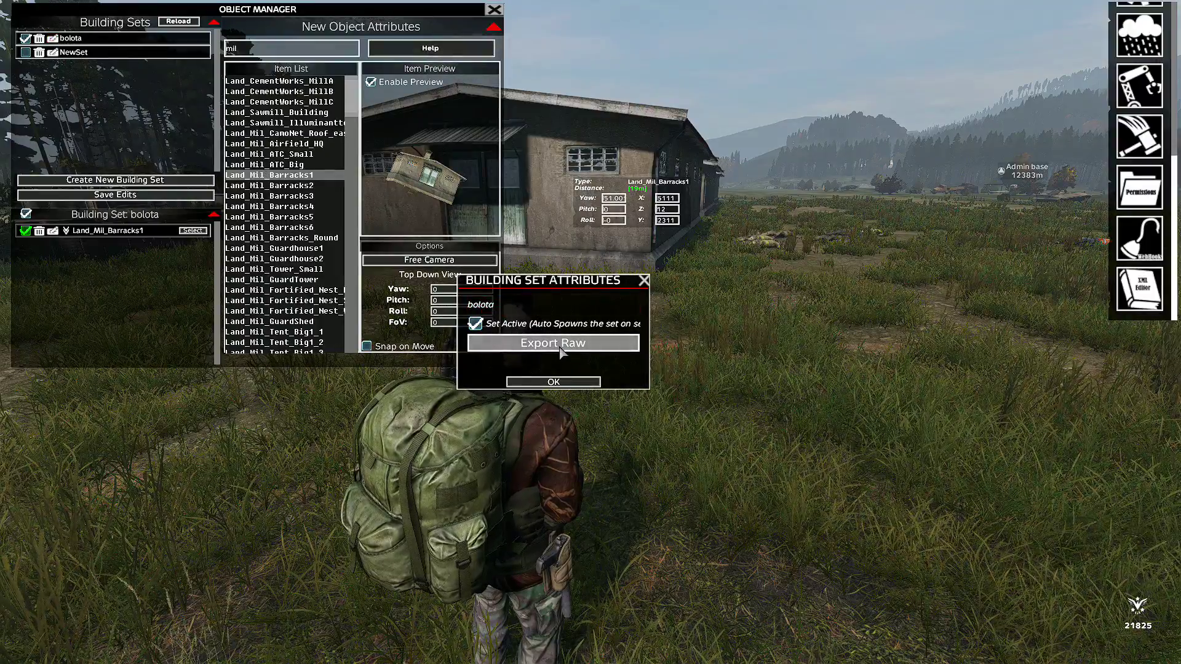
pyautogui.click(559, 349)
pyautogui.click(544, 413)
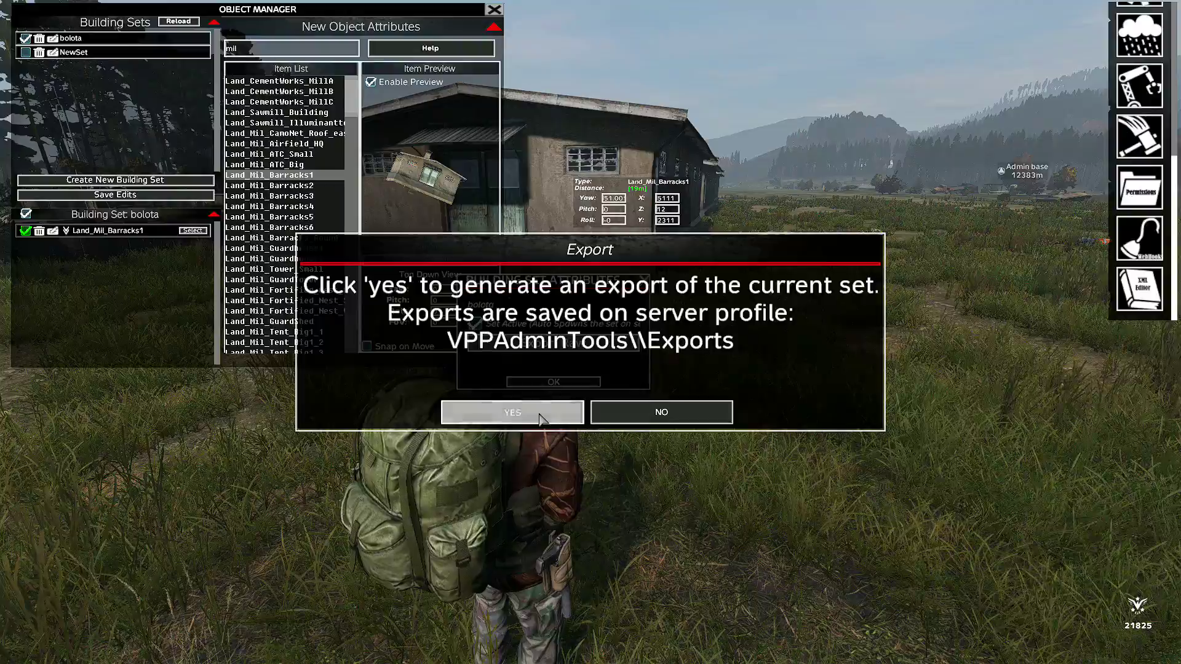
# Step: Close the Object Manager and switch to WinSCP to browse the server's root folder
pyautogui.click(499, 11)
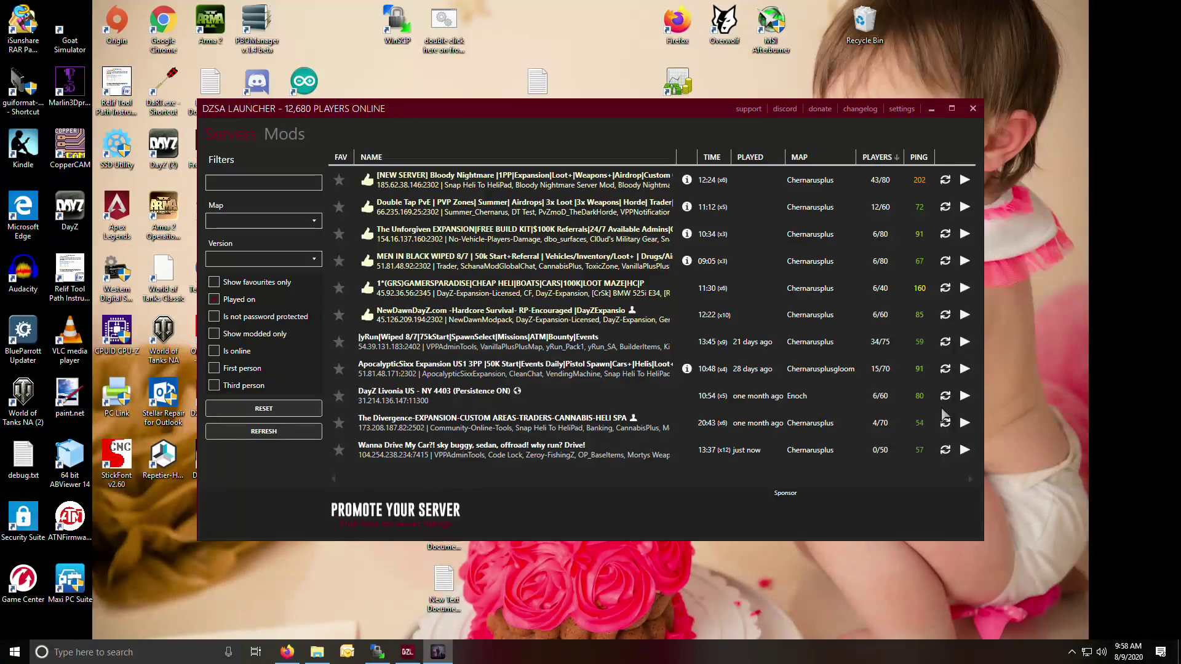
pyautogui.click(377, 652)
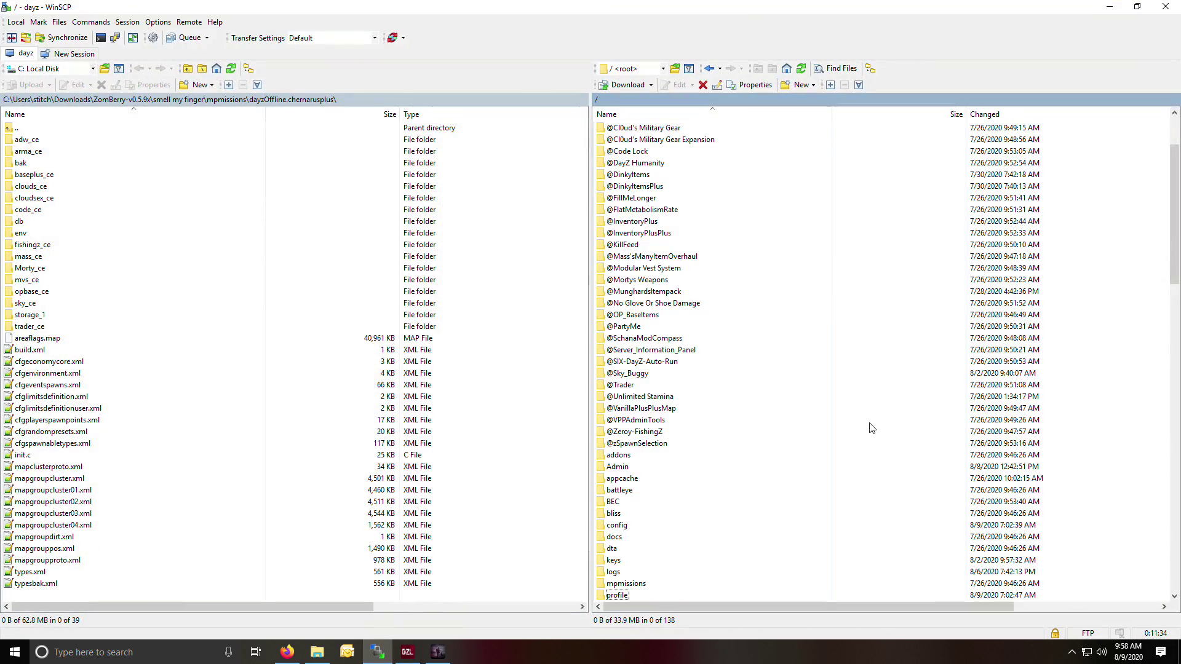
pyautogui.scroll(-5, 646, 408)
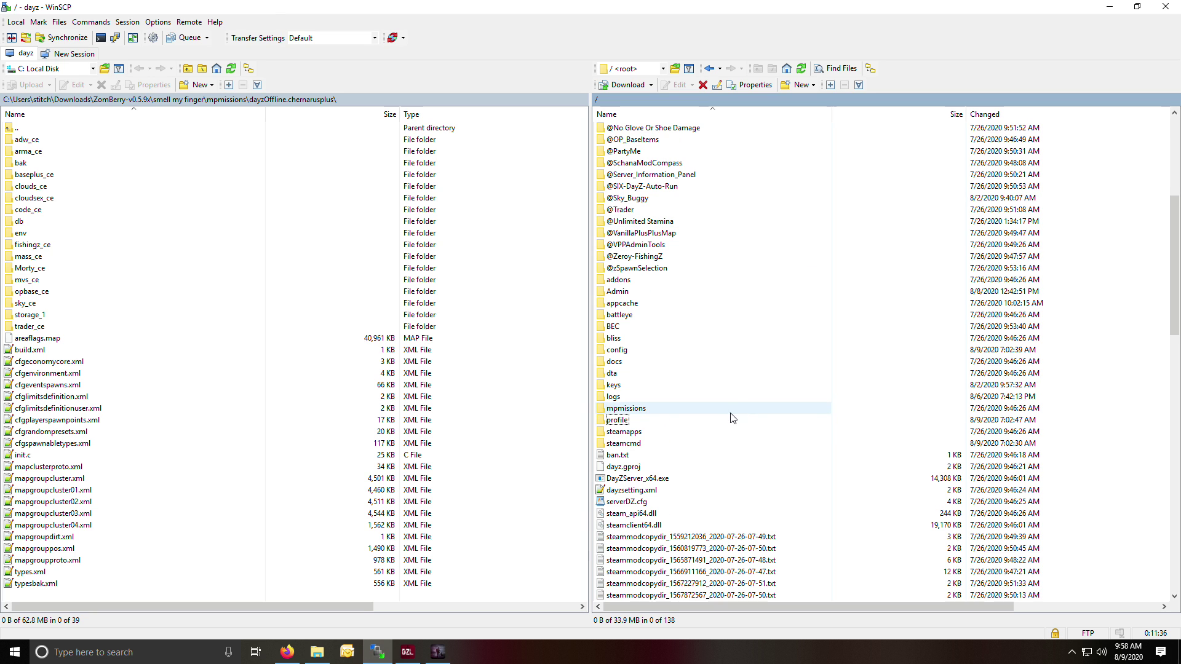
pyautogui.doubleClick(617, 411)
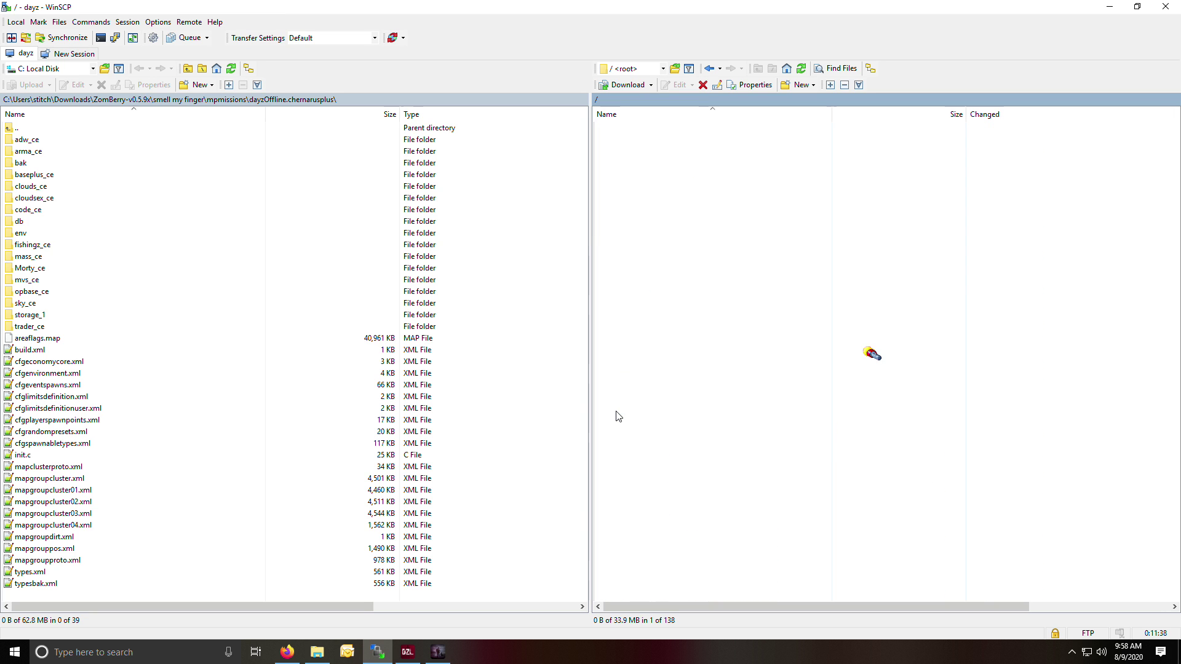
pyautogui.click(655, 141)
pyautogui.doubleClick(658, 142)
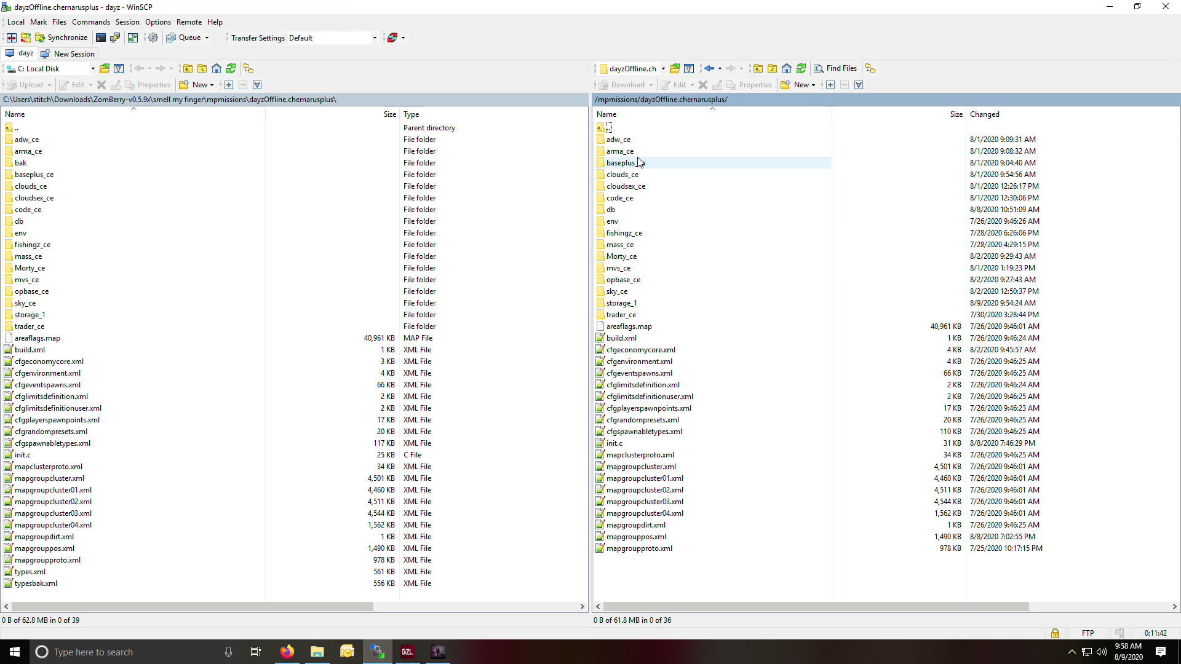
pyautogui.click(628, 305)
pyautogui.doubleClick(628, 306)
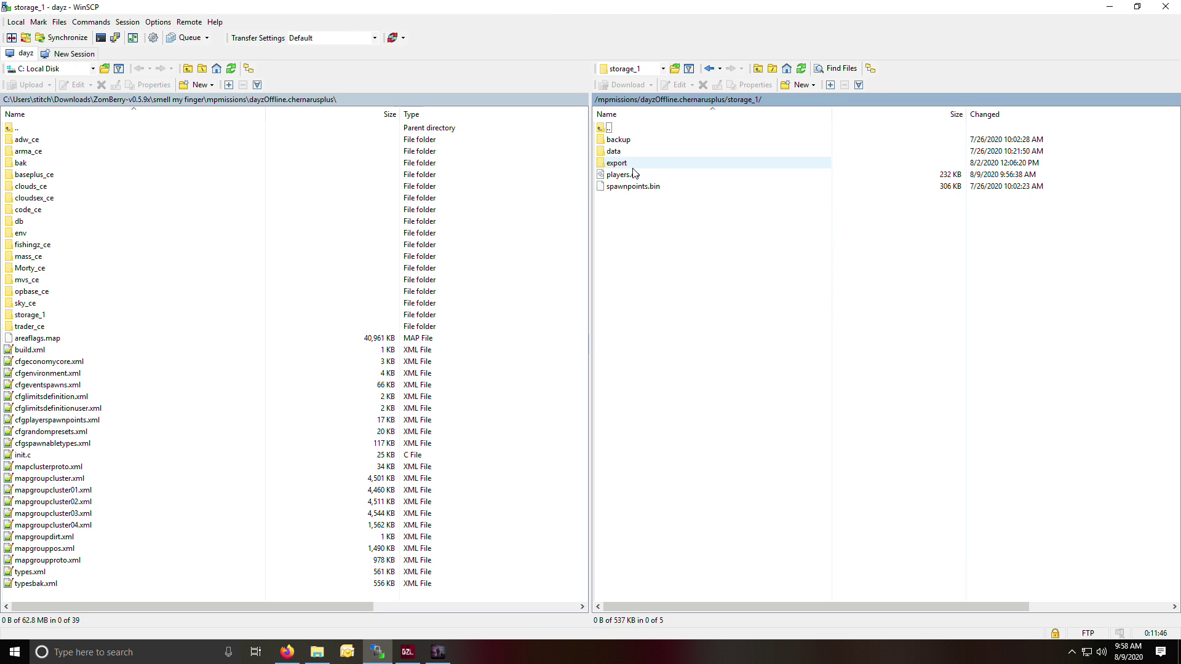
pyautogui.doubleClick(618, 163)
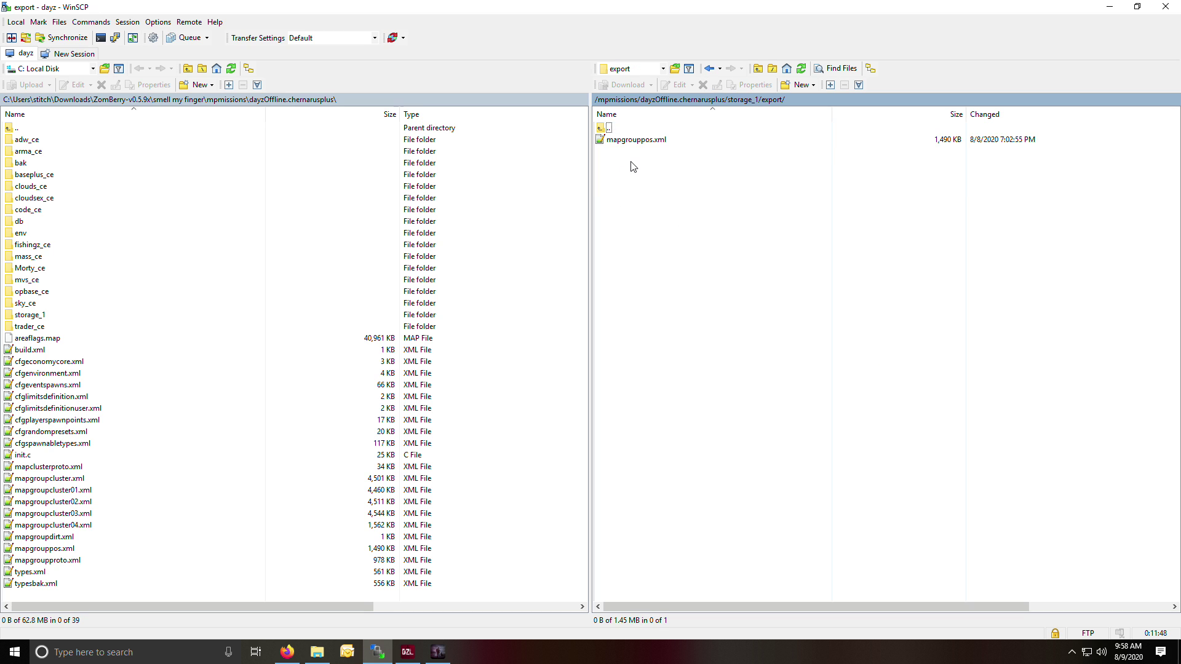
pyautogui.doubleClick(602, 129)
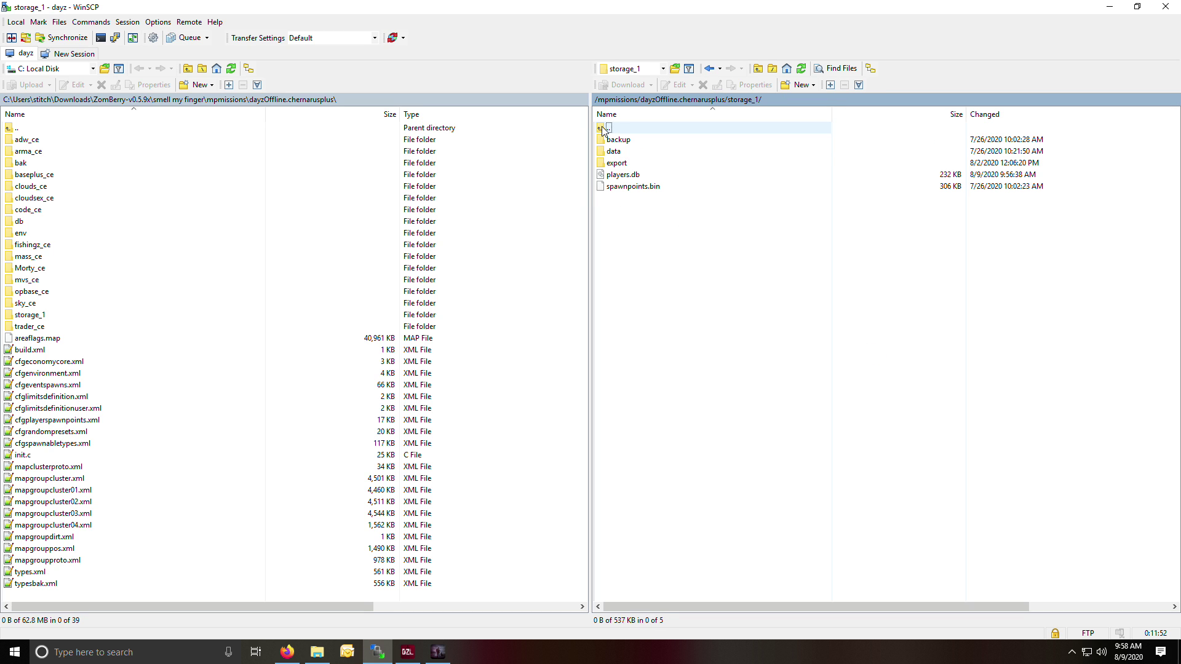
pyautogui.doubleClick(603, 129)
pyautogui.doubleClick(602, 128)
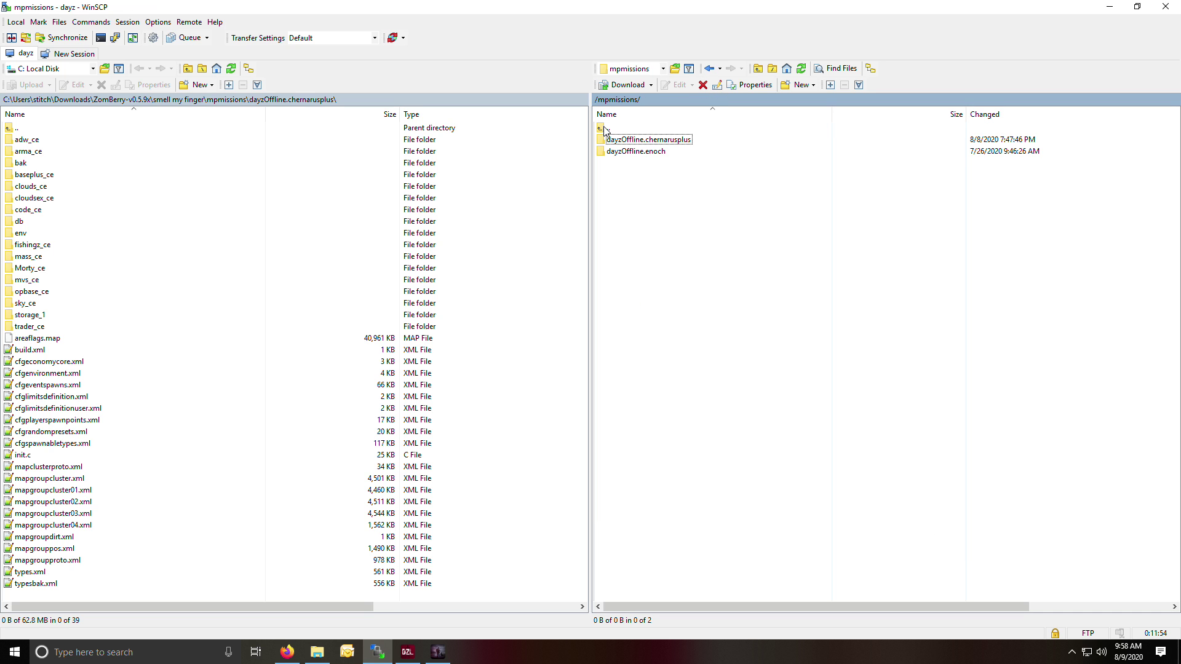
pyautogui.doubleClick(603, 128)
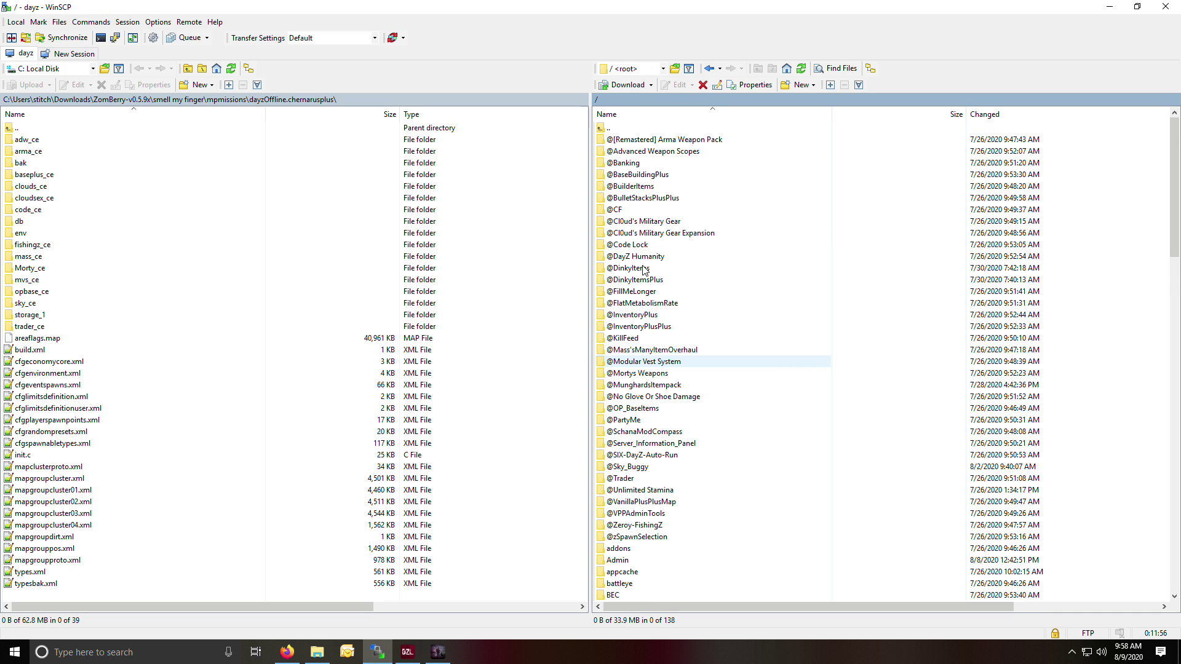
# Step: Open the exported bolota.txt from the server's profile/VPPAdminTools/Exports folder
pyautogui.scroll(-7, 639, 265)
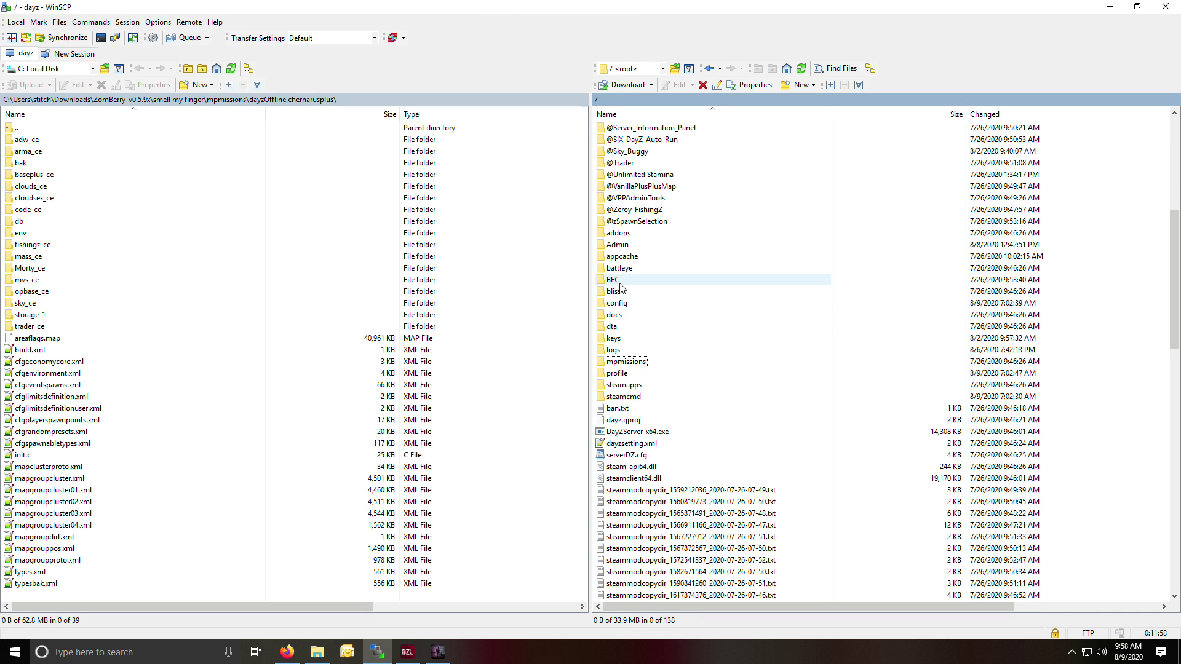
pyautogui.doubleClick(617, 374)
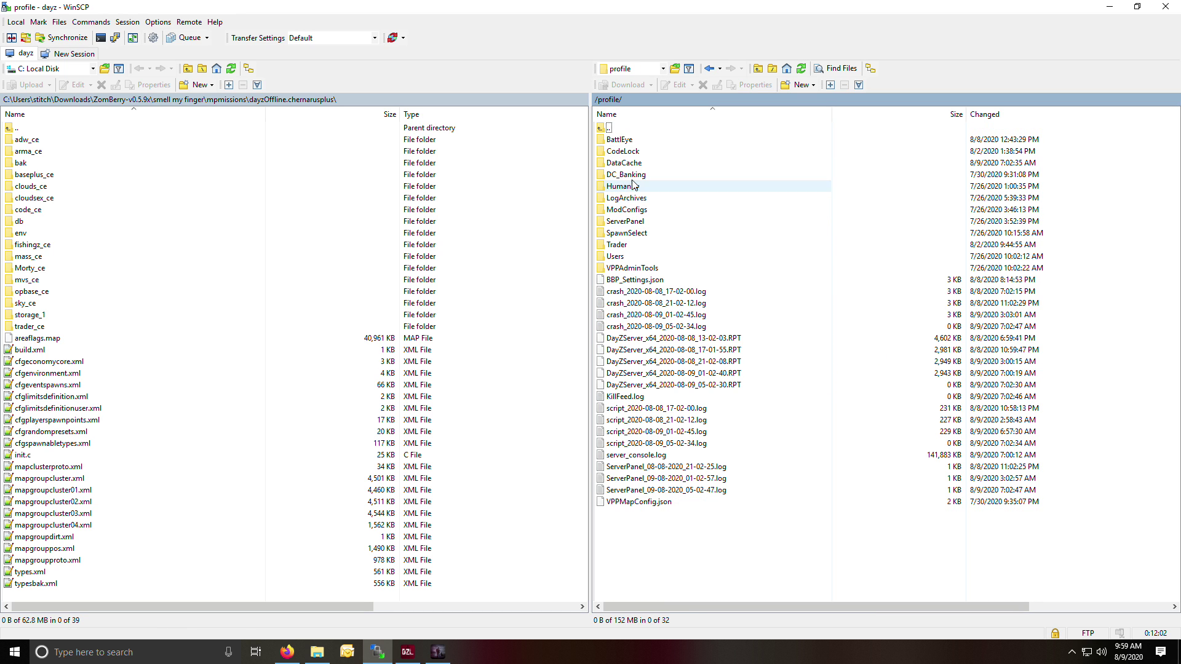
pyautogui.doubleClick(628, 270)
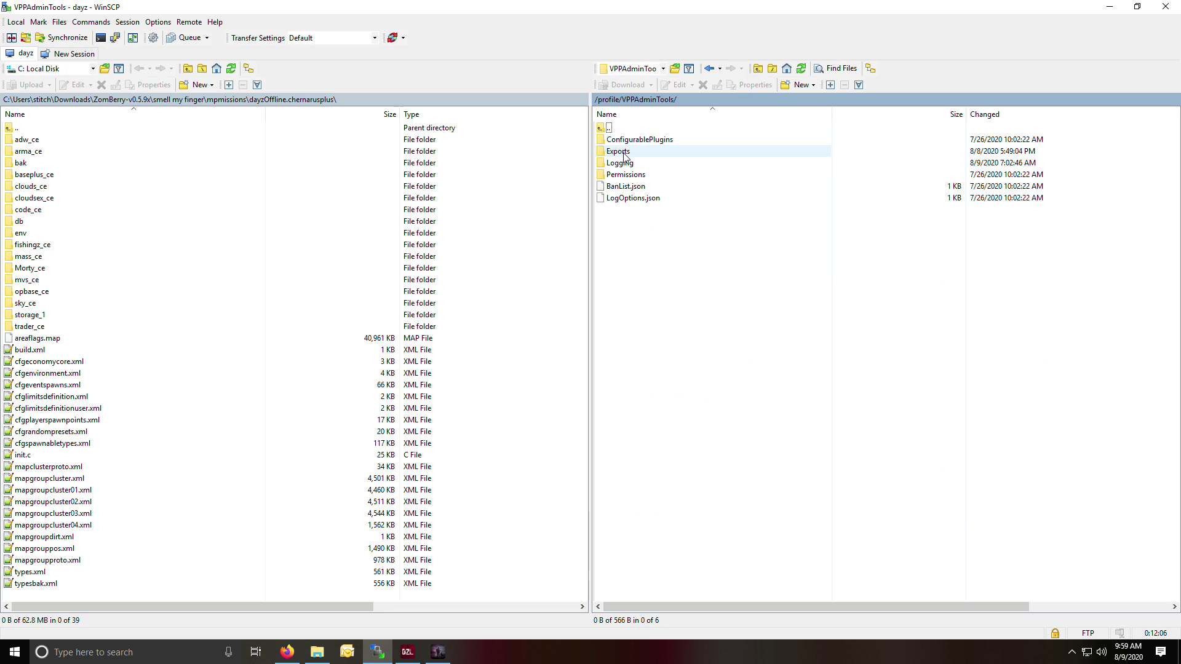
pyautogui.doubleClick(623, 154)
pyautogui.click(621, 144)
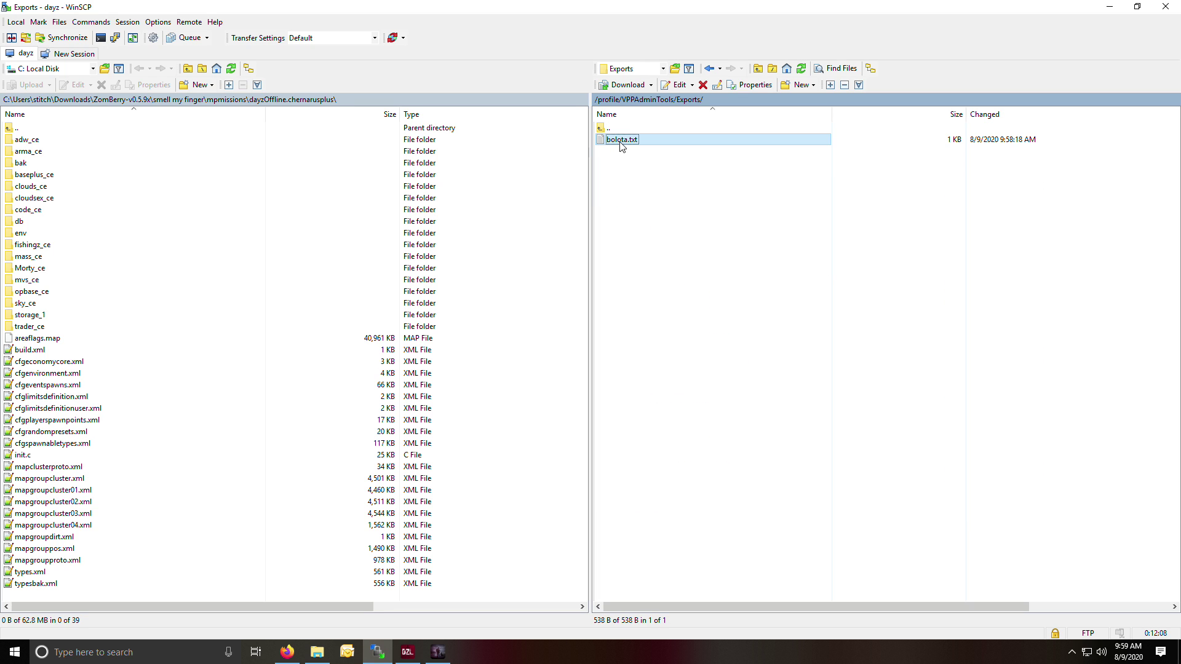
pyautogui.doubleClick(621, 140)
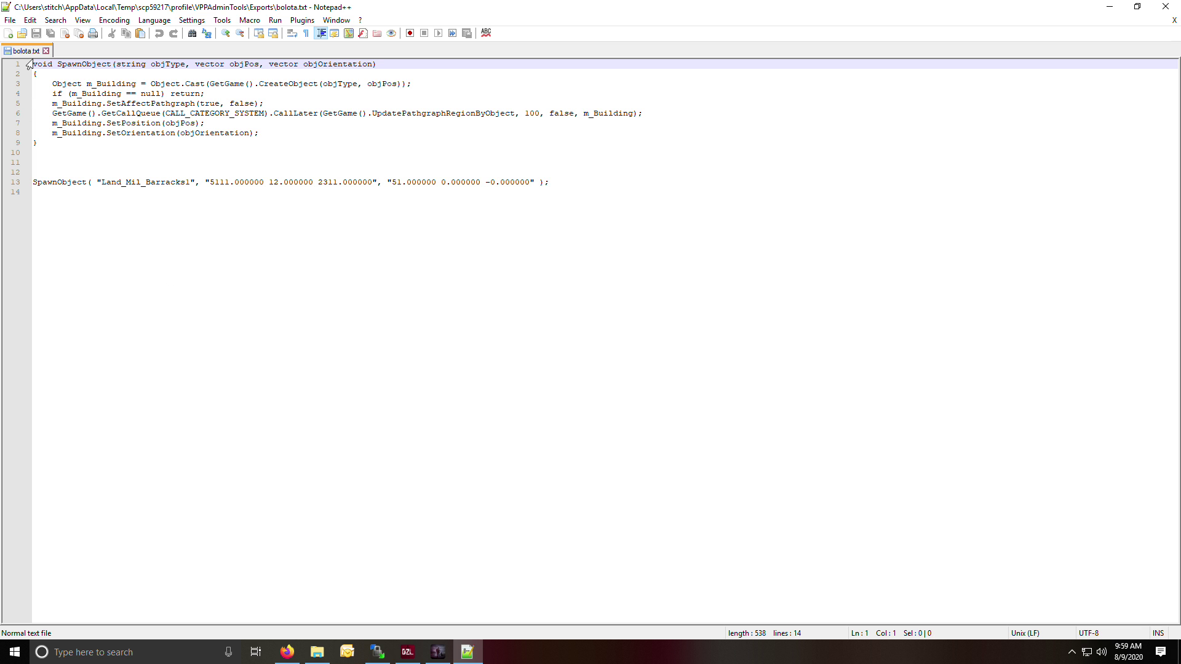
# Step: Copy only the SpawnObject line for Land_Mil_Barracks1 from bolota.txt and close the file
pyautogui.moveTo(33, 64); pyautogui.dragTo(639, 182)
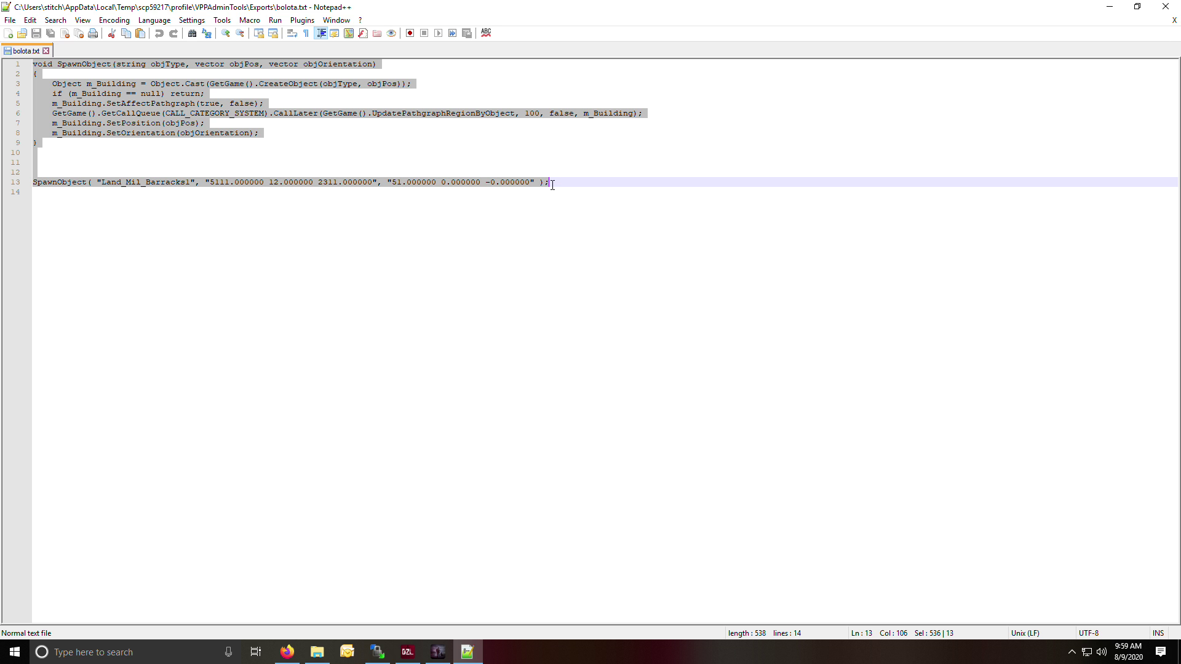
pyautogui.moveTo(552, 185); pyautogui.dragTo(20, 181)
pyautogui.rightClick(49, 187)
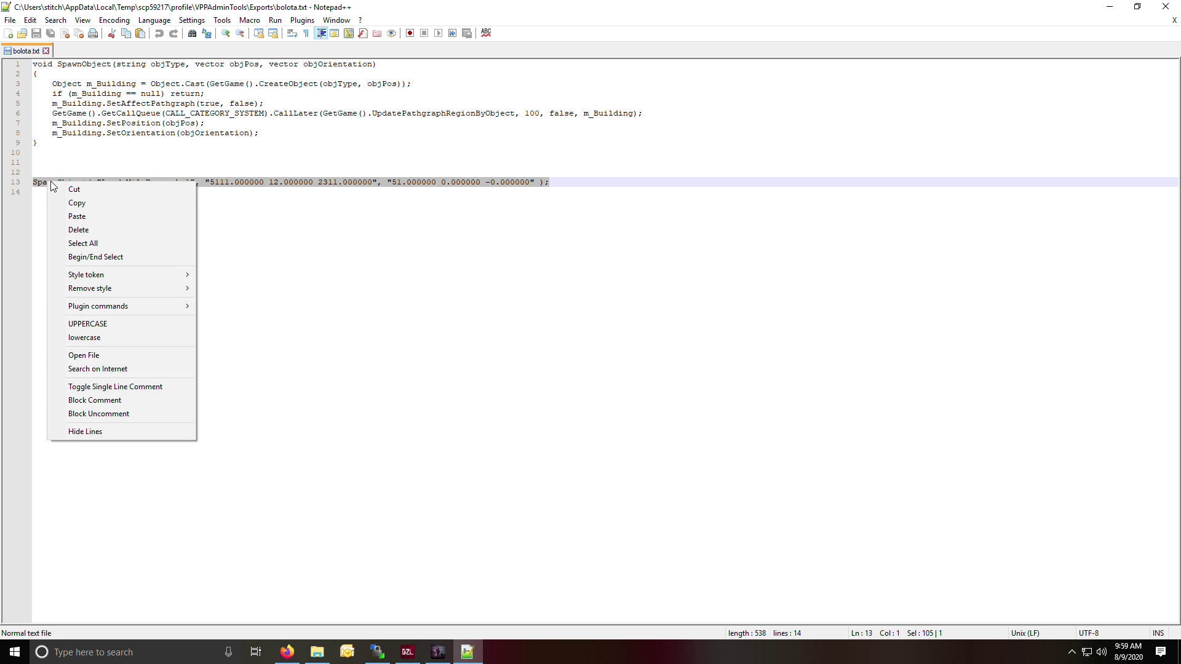
pyautogui.click(112, 202)
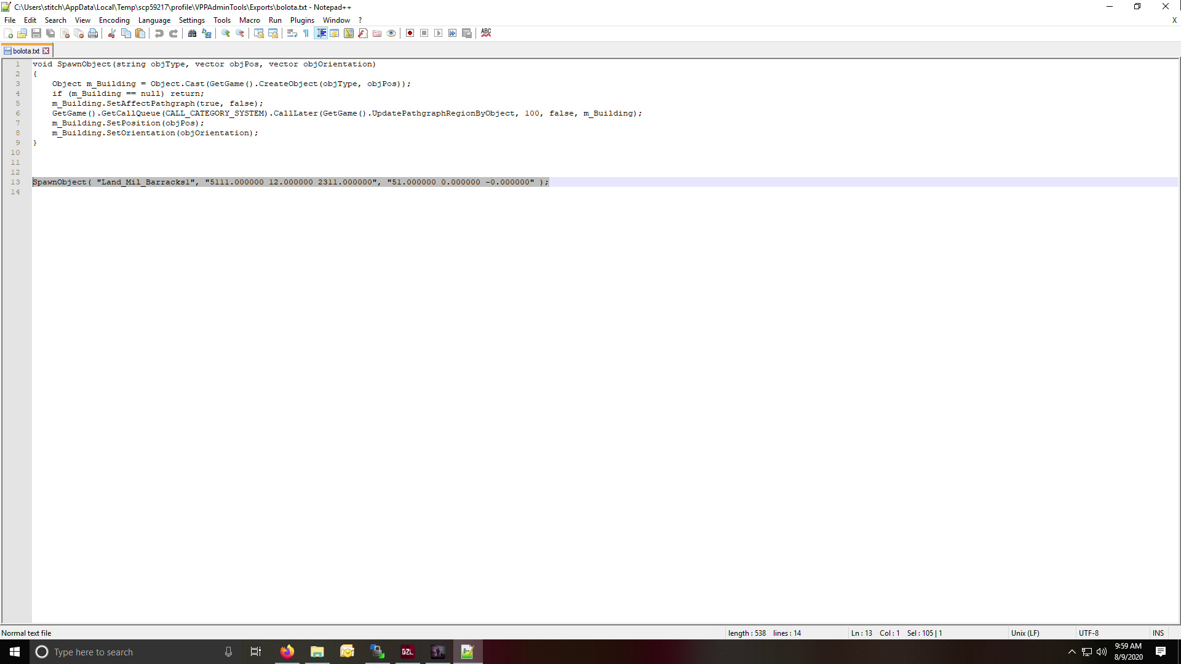
pyautogui.click(1166, 6)
# Step: Return to the server root and open init.c from mpmissions/dayzOffline.chernarusplus
pyautogui.doubleClick(604, 128)
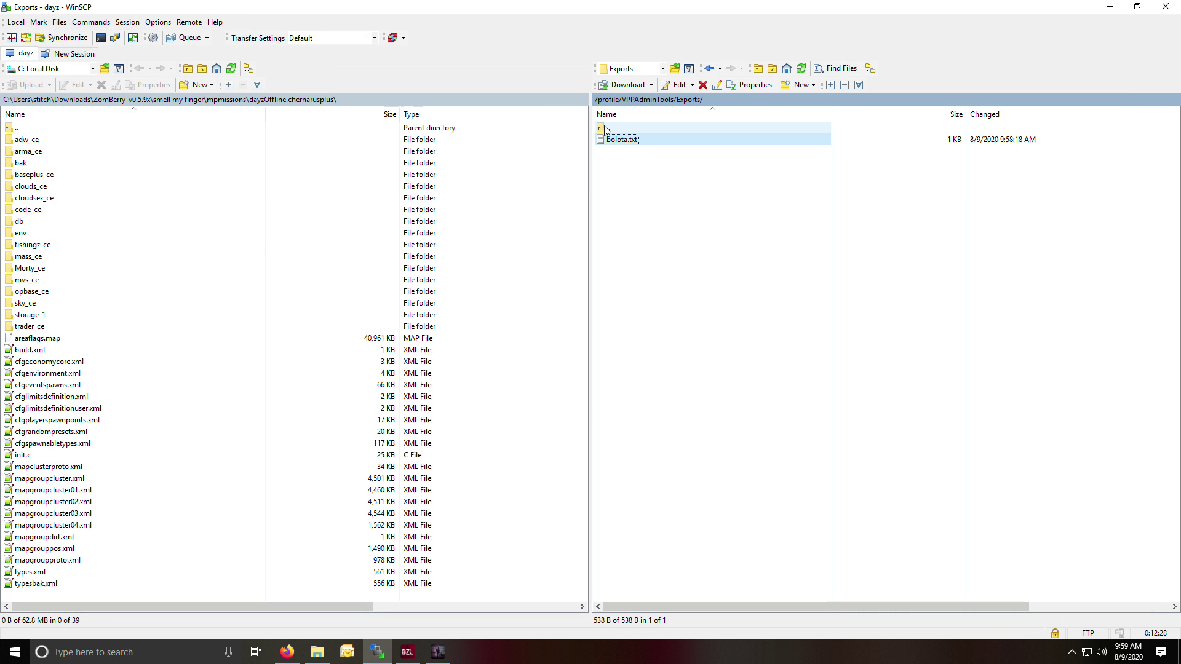
pyautogui.doubleClick(606, 128)
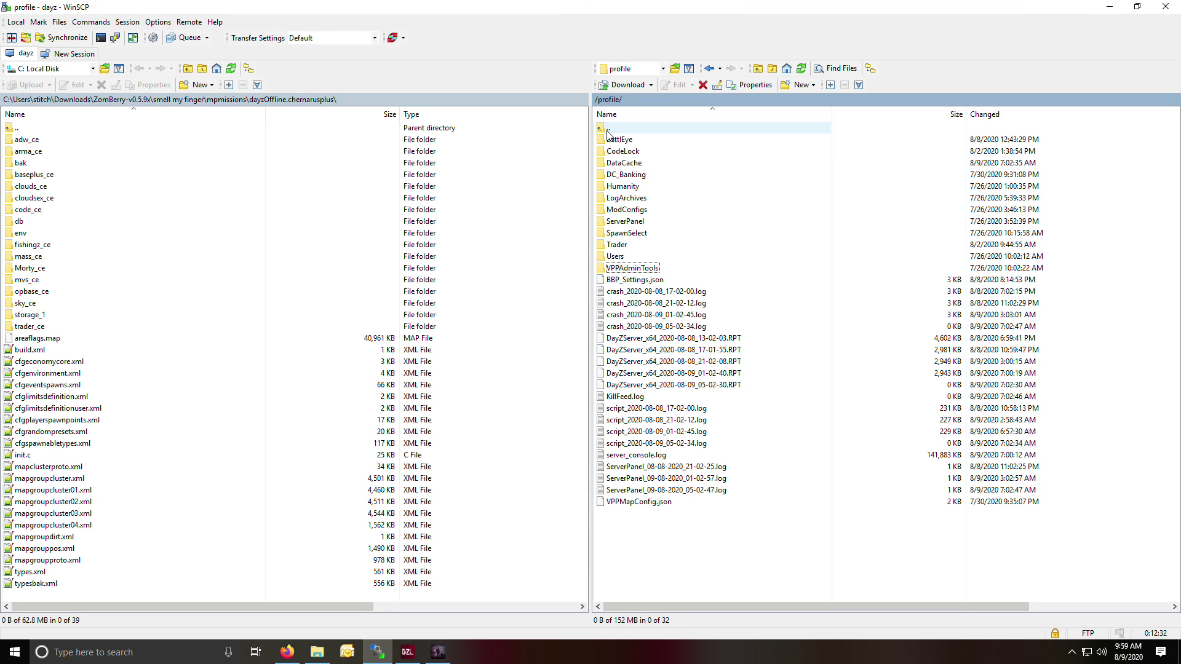
pyautogui.doubleClick(605, 128)
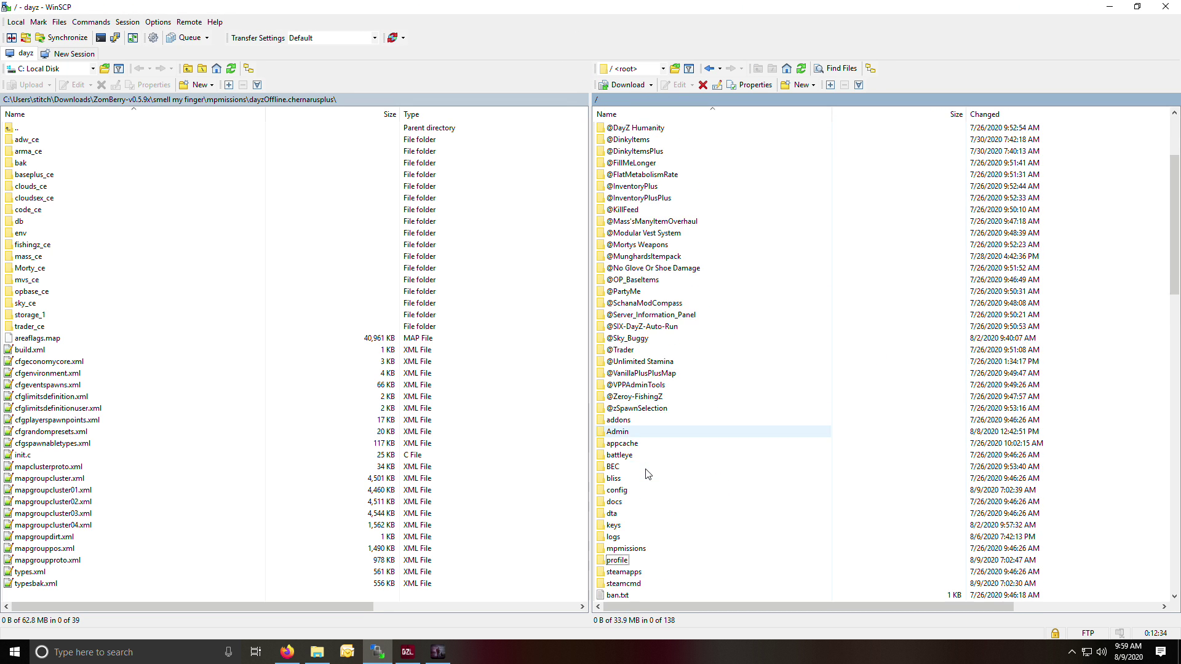
pyautogui.doubleClick(642, 481)
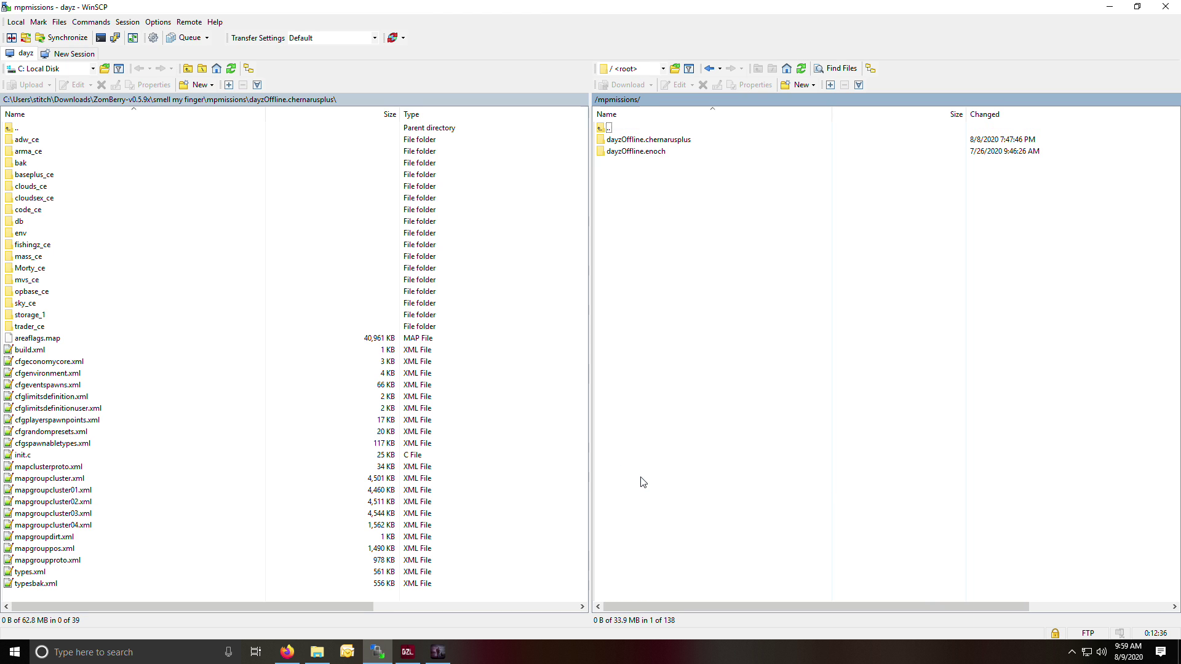
pyautogui.doubleClick(652, 140)
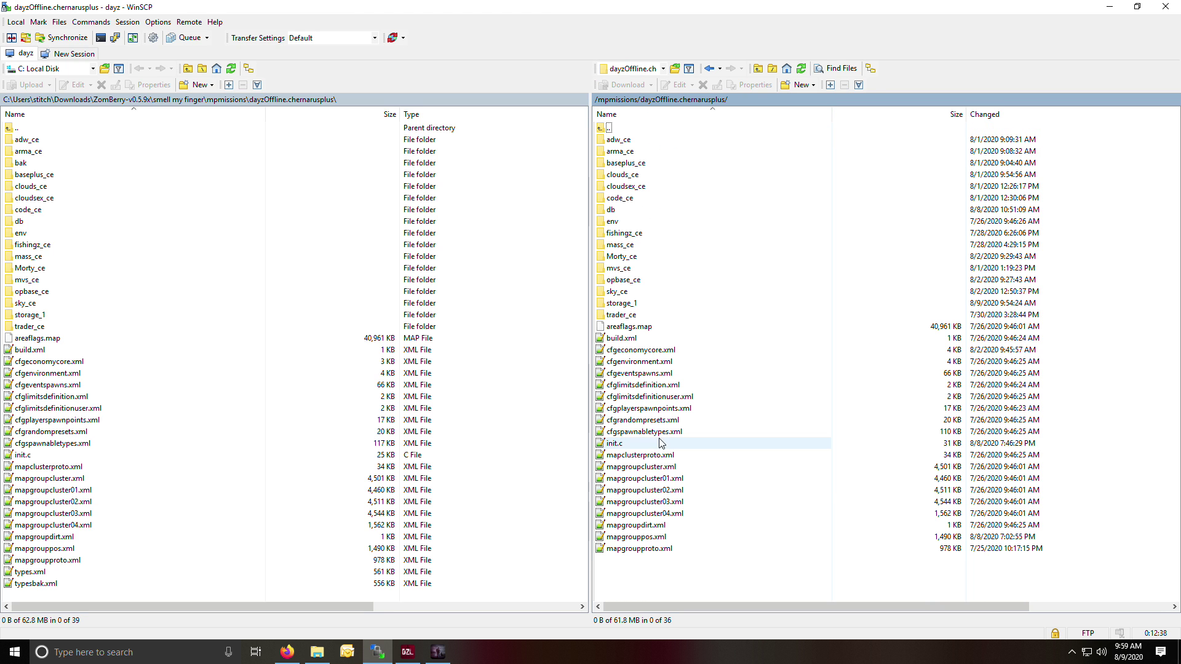
pyautogui.click(620, 448)
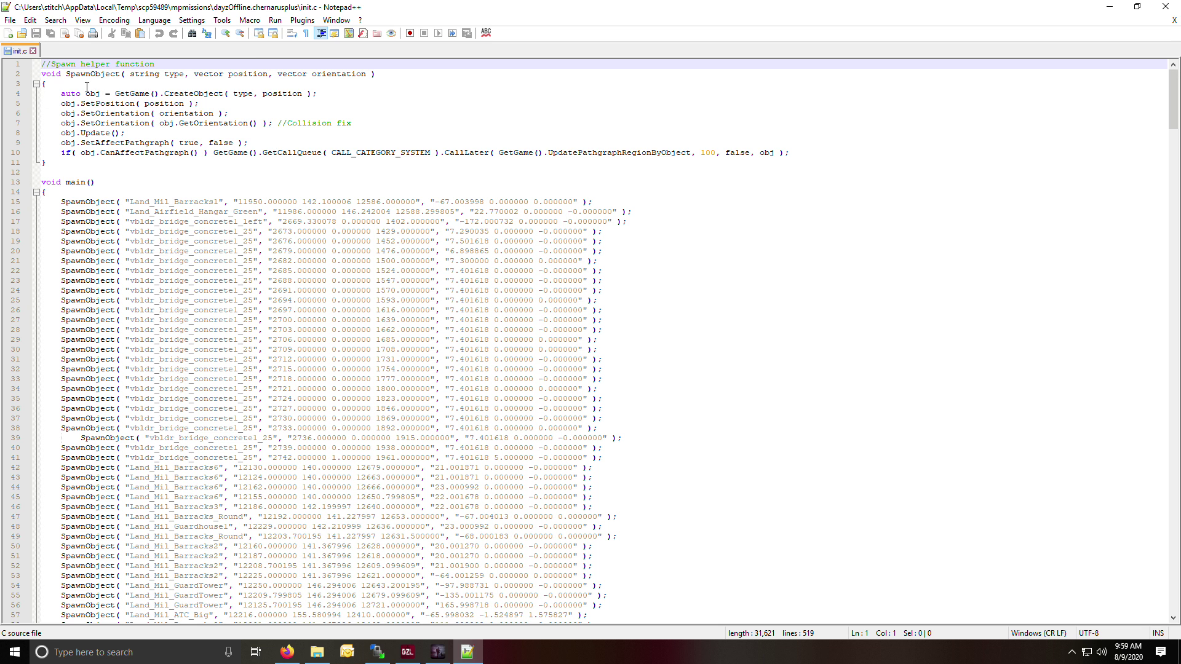
# Step: Remove the extra indentation from the vbldr_bridge_concrete1_25 SpawnObject on line 39 so it aligns with its neighbours
pyautogui.scroll(-5, 357, 261)
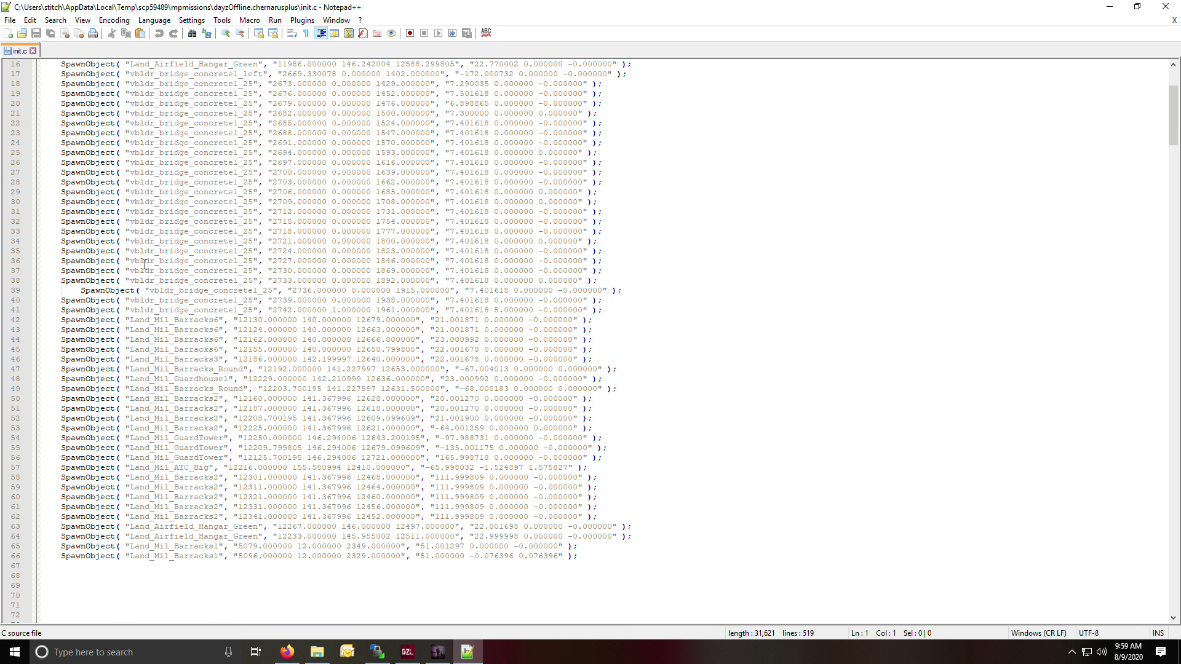
pyautogui.click(82, 291)
pyautogui.press('BackSpace')
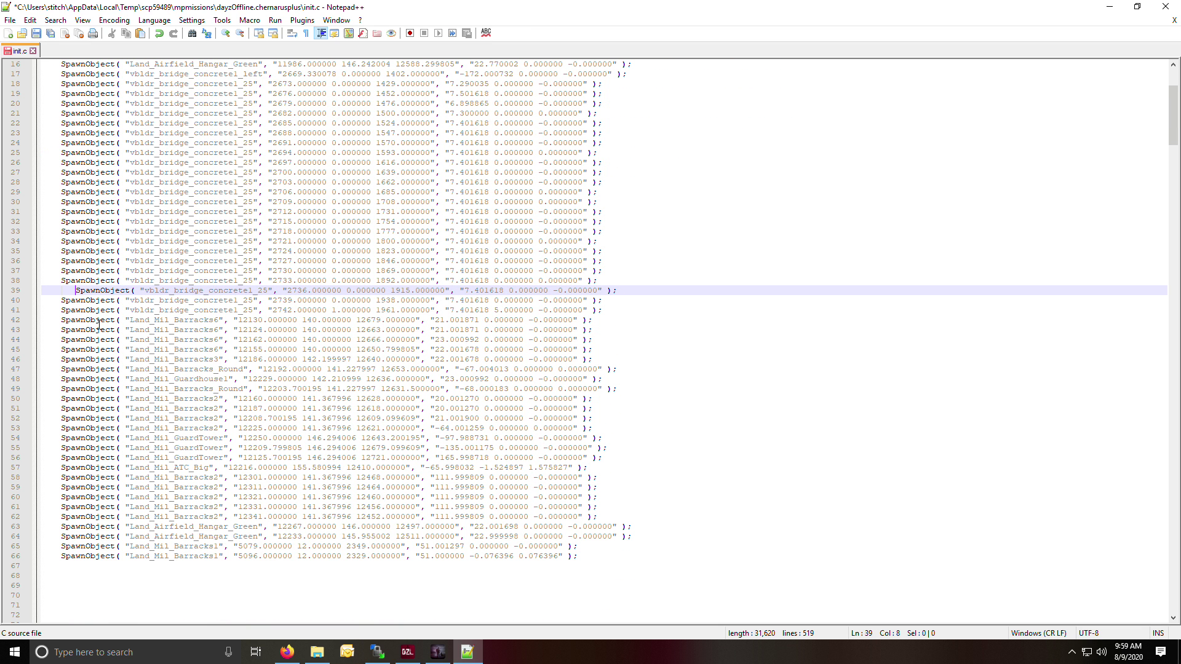
pyautogui.press('BackSpace')
pyautogui.press('BackSpace')
pyautogui.press('BackSpace')
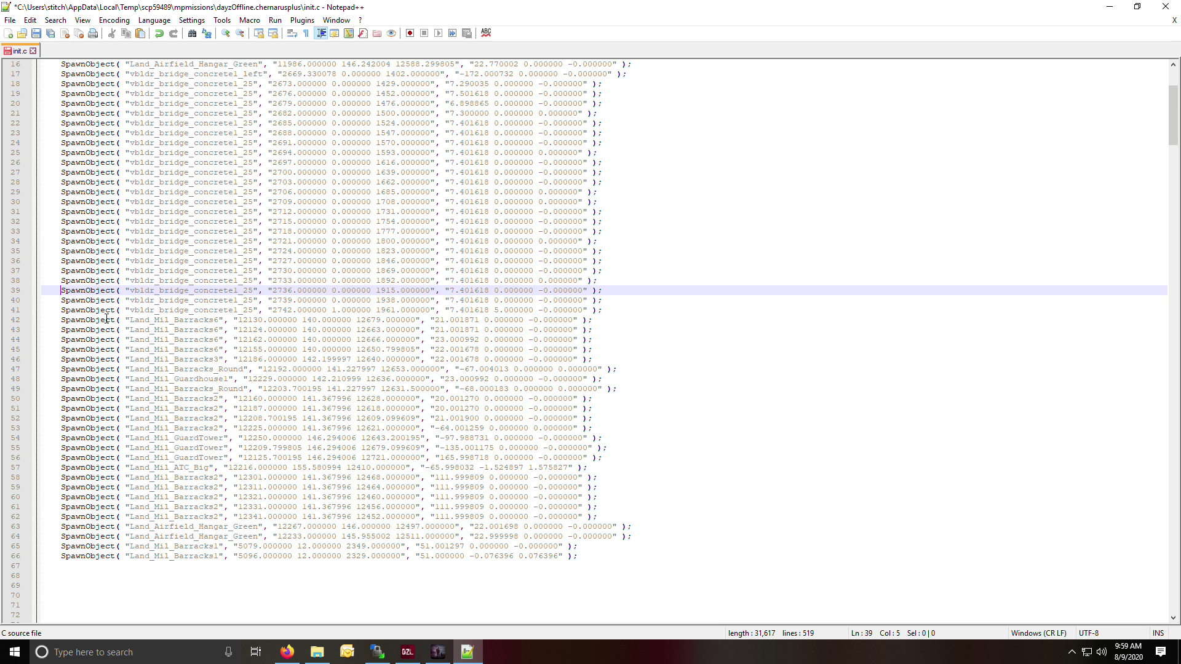
# Step: Paste the copied Land_Mil_Barracks1 SpawnObject line on empty line 67 and indent it to match the lines above
pyautogui.scroll(-5, 101, 323)
pyautogui.scroll(-4, 100, 323)
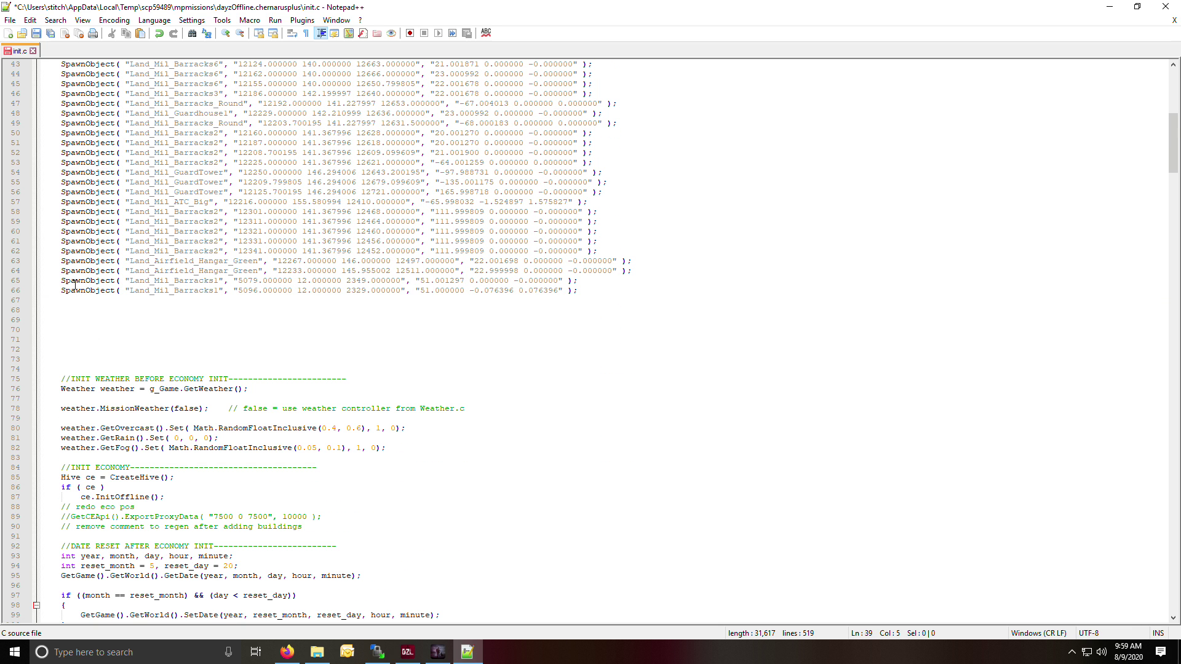
pyautogui.click(66, 300)
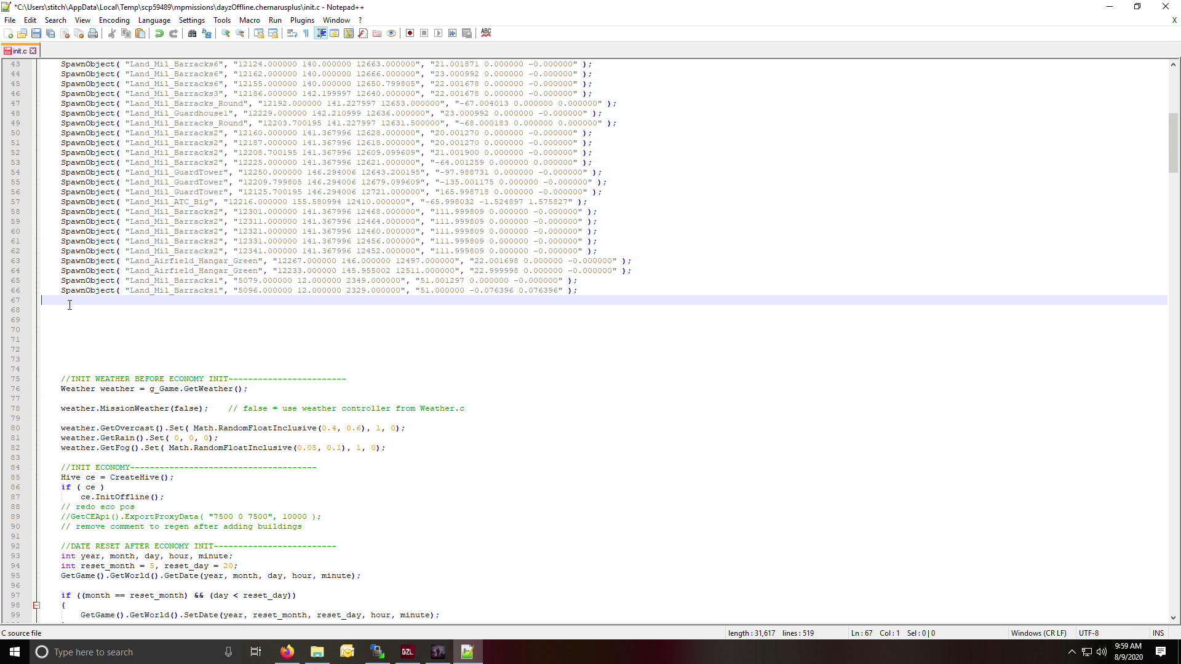
pyautogui.rightClick(69, 305)
pyautogui.click(117, 338)
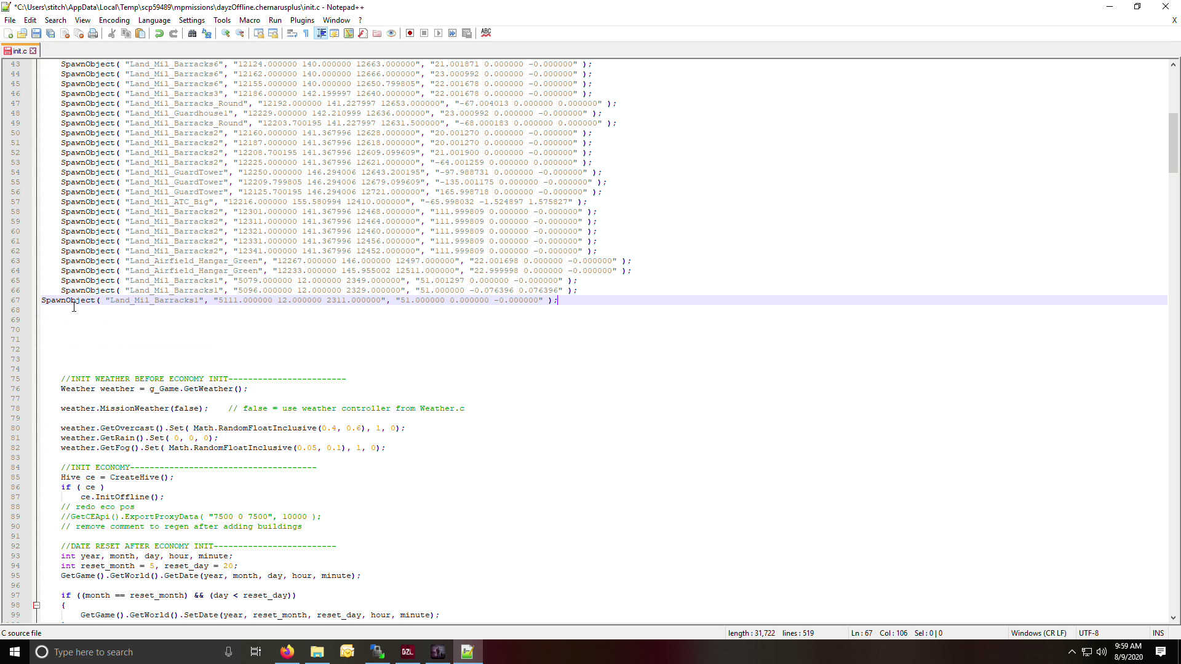
pyautogui.click(43, 300)
pyautogui.press('Tab')
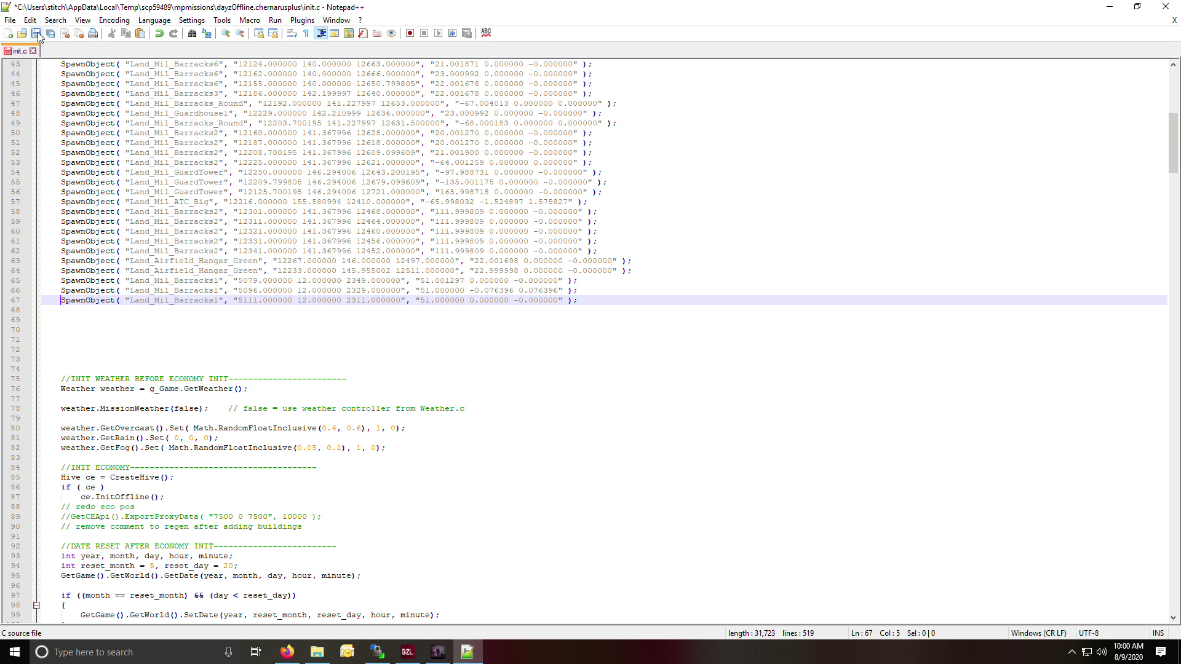
# Step: Highlight the "redo eco pos" block under INIT ECONOMY, then its commented-out GetCEApi().ExportProxyData line
pyautogui.scroll(-4, 255, 385)
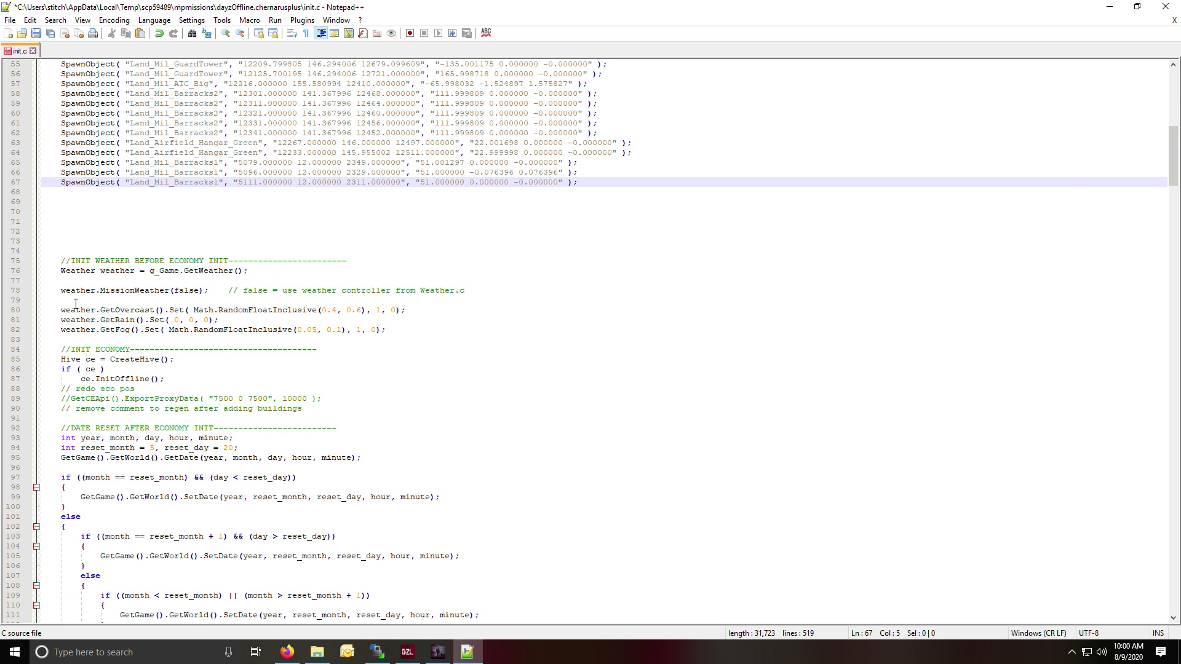
pyautogui.moveTo(43, 377); pyautogui.dragTo(327, 415)
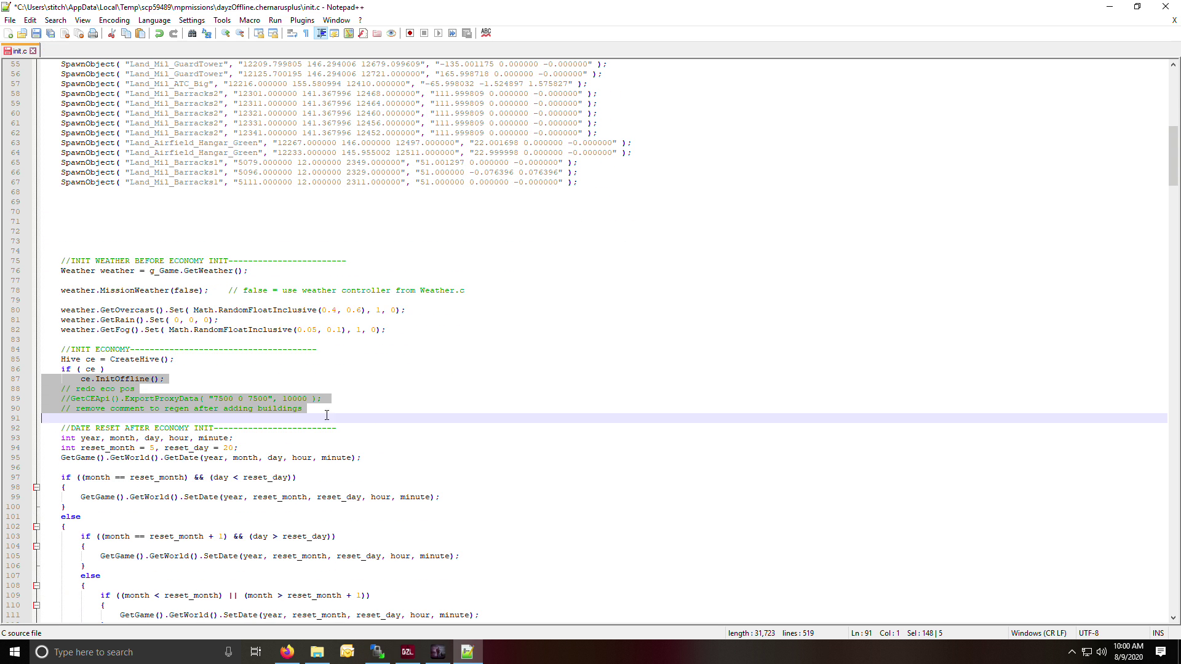
pyautogui.click(353, 409)
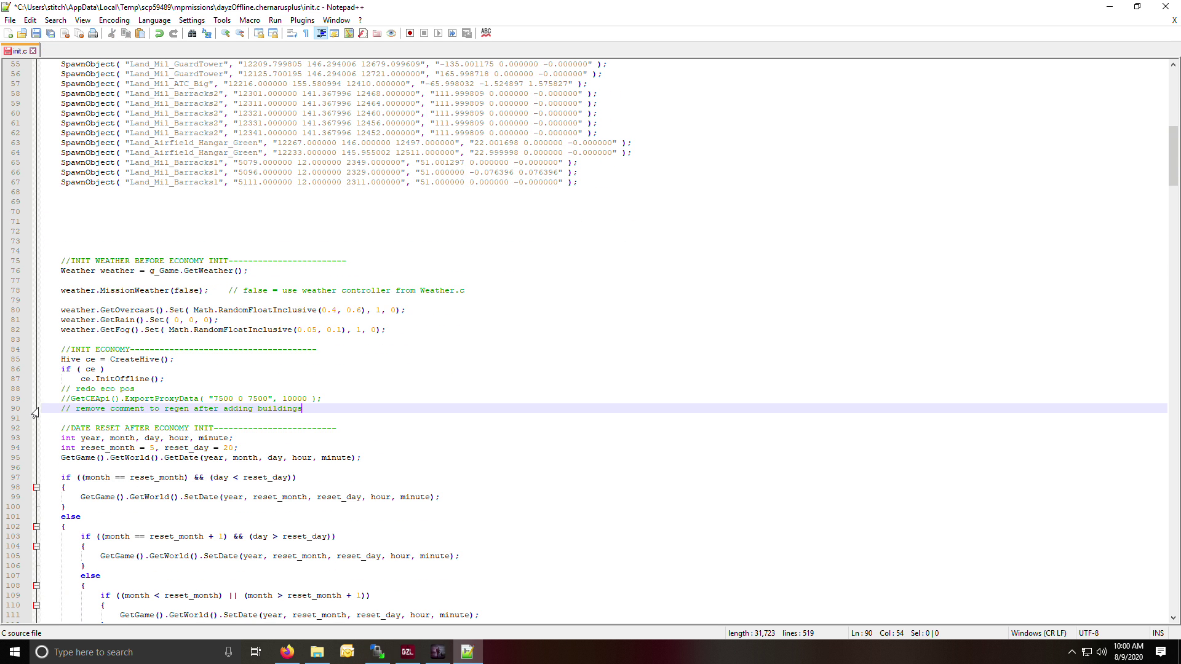
pyautogui.moveTo(55, 399); pyautogui.dragTo(329, 399)
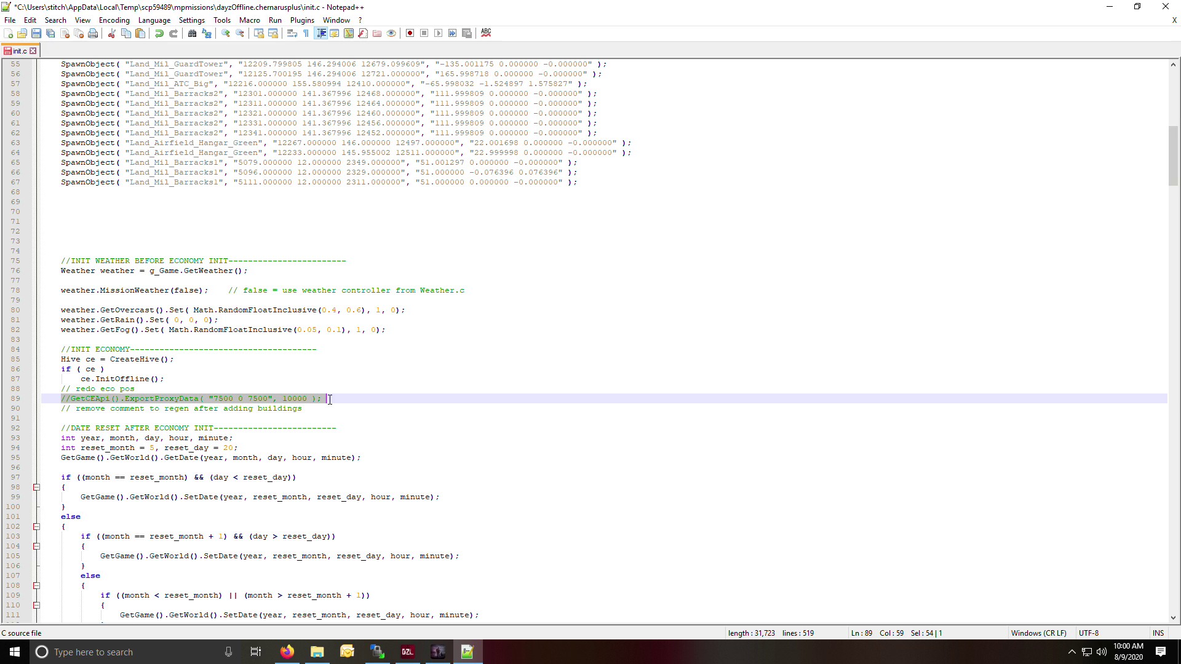
# Step: Uncomment the GetCEApi().ExportProxyData line on line 89, then save and close init.c
pyautogui.click(71, 400)
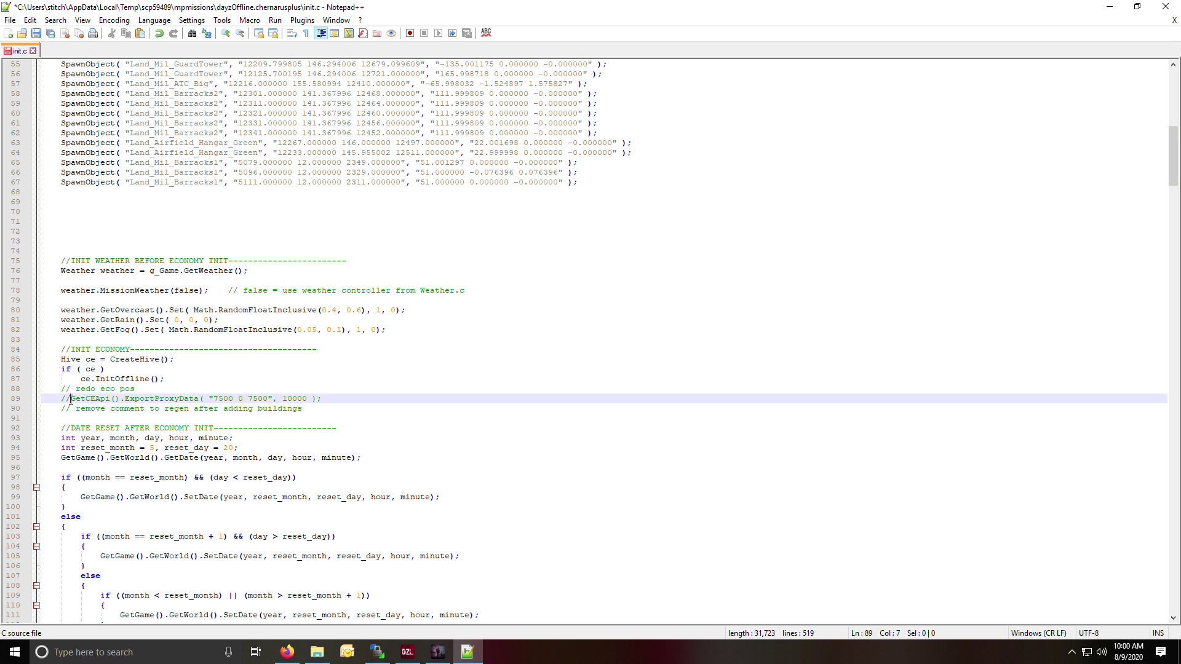
pyautogui.press('BackSpace')
pyautogui.press('BackSpace')
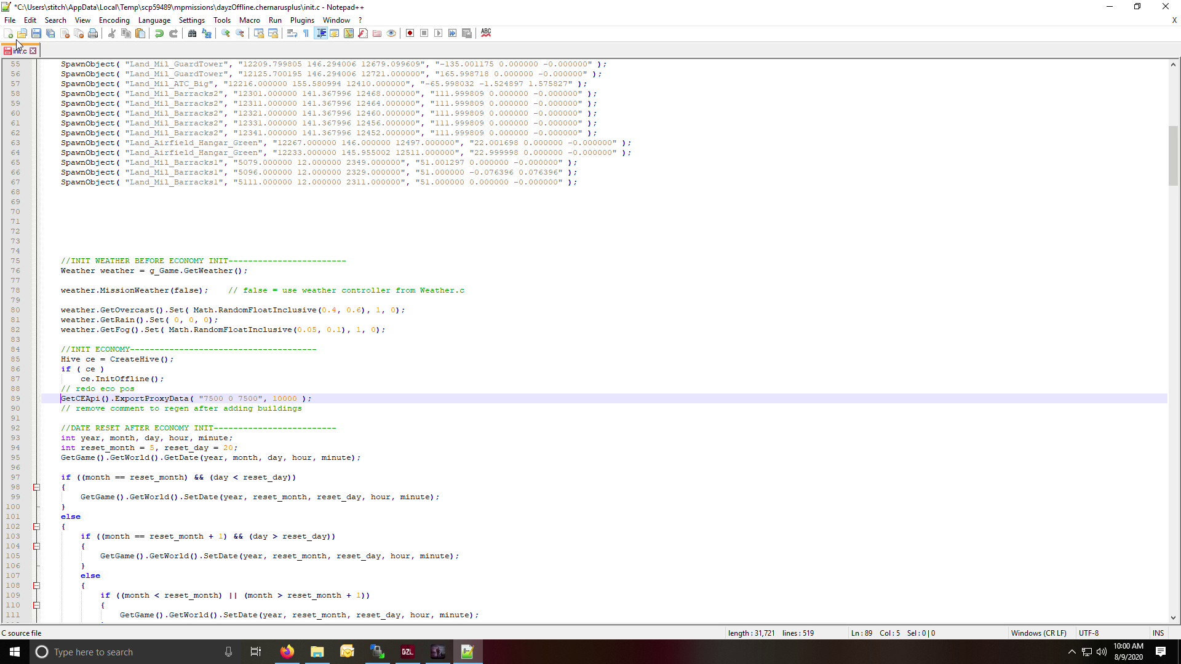
pyautogui.click(36, 34)
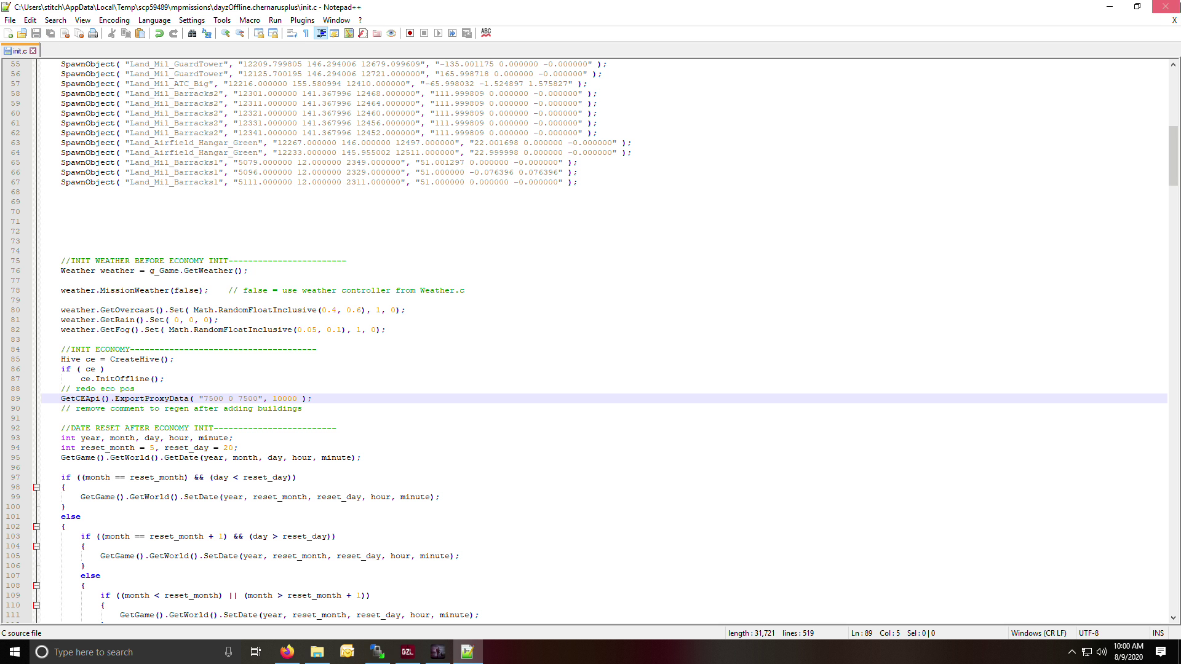
pyautogui.click(1168, 8)
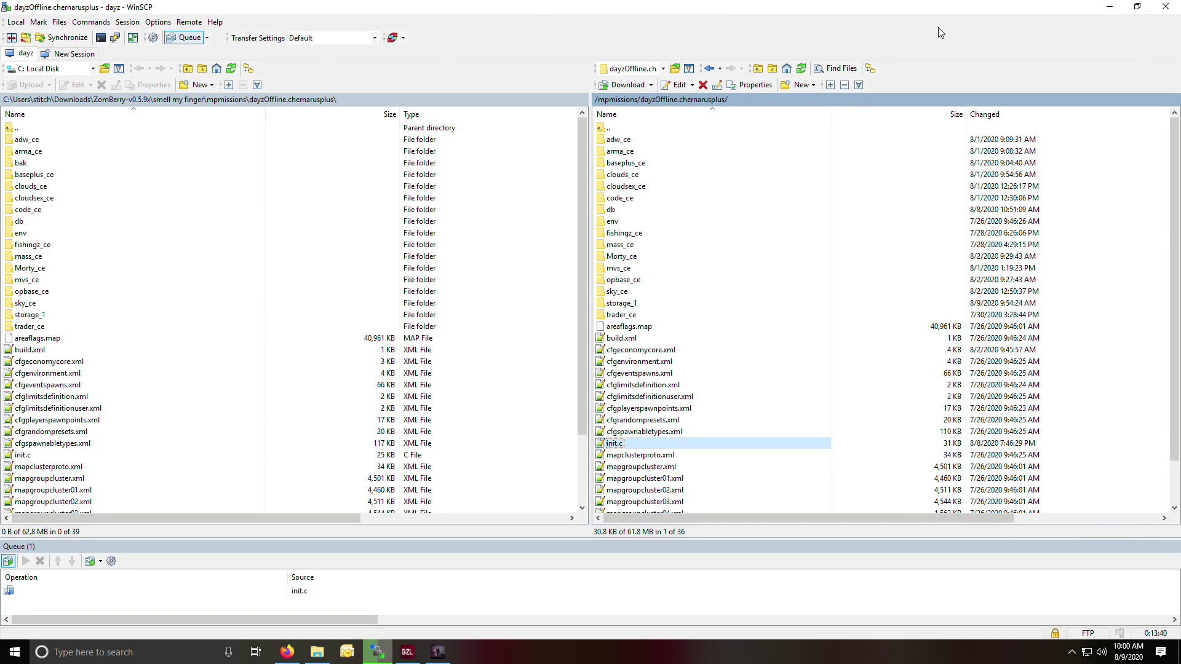
# Step: Switch to the Survival Servers control panel in Firefox, enable Skip Save Config, and save the settings and restart the game server
pyautogui.click(1112, 8)
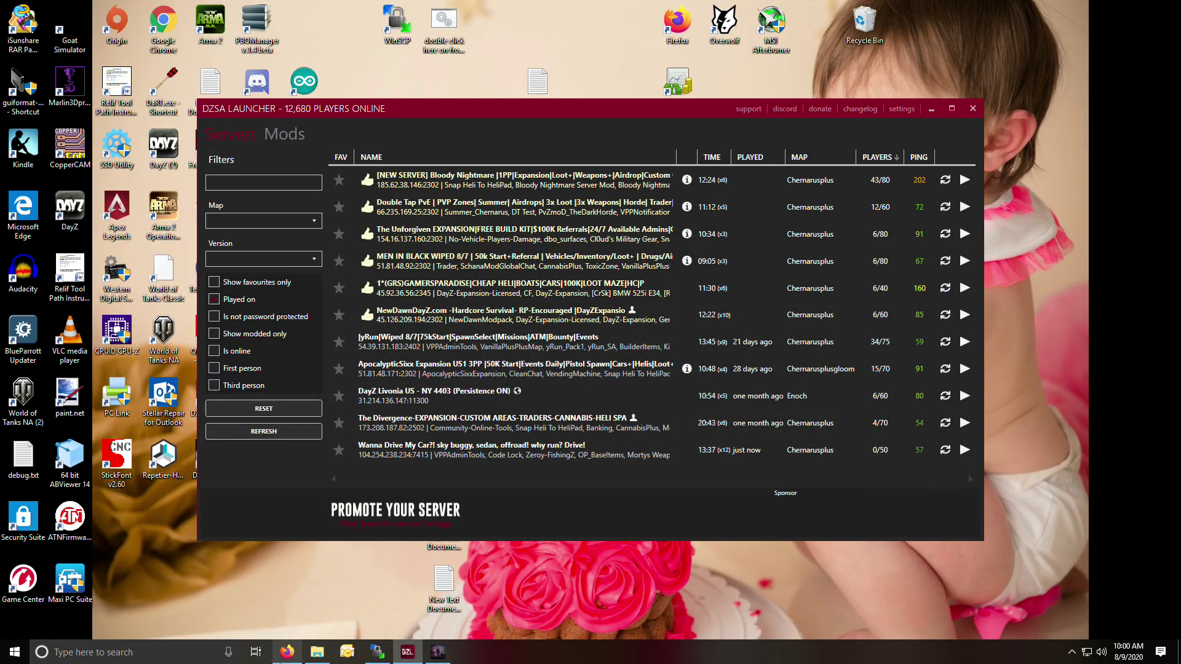
pyautogui.click(286, 652)
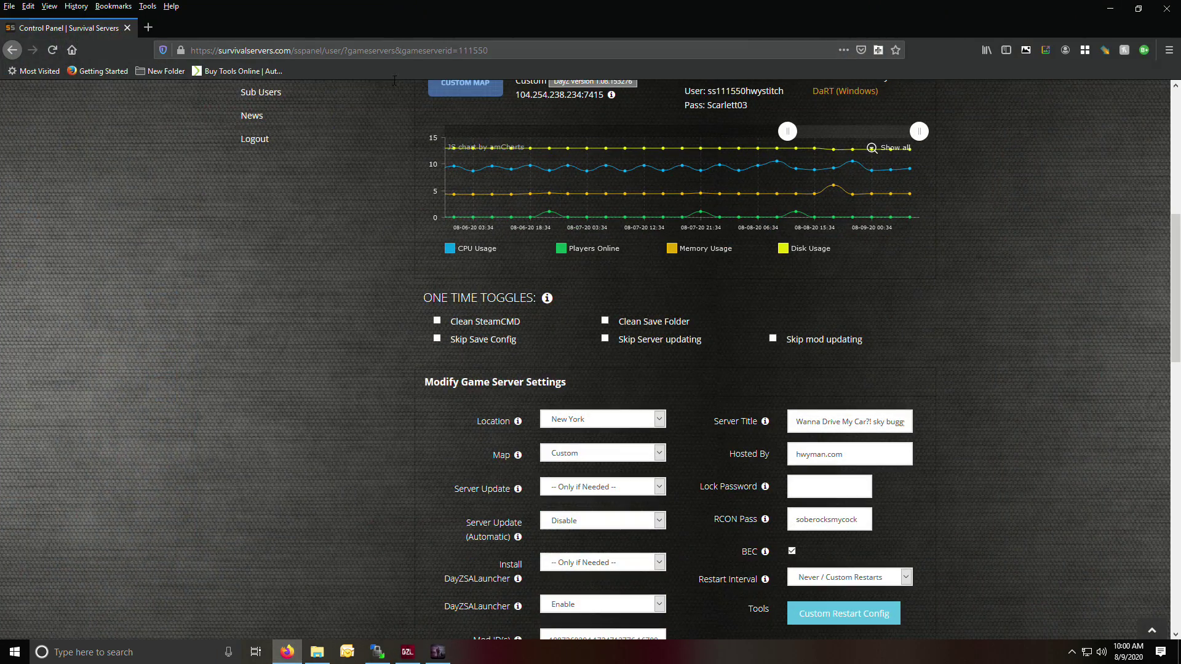
pyautogui.scroll(3, 738, 363)
pyautogui.scroll(-3, 683, 382)
pyautogui.click(438, 339)
pyautogui.scroll(-15, 780, 346)
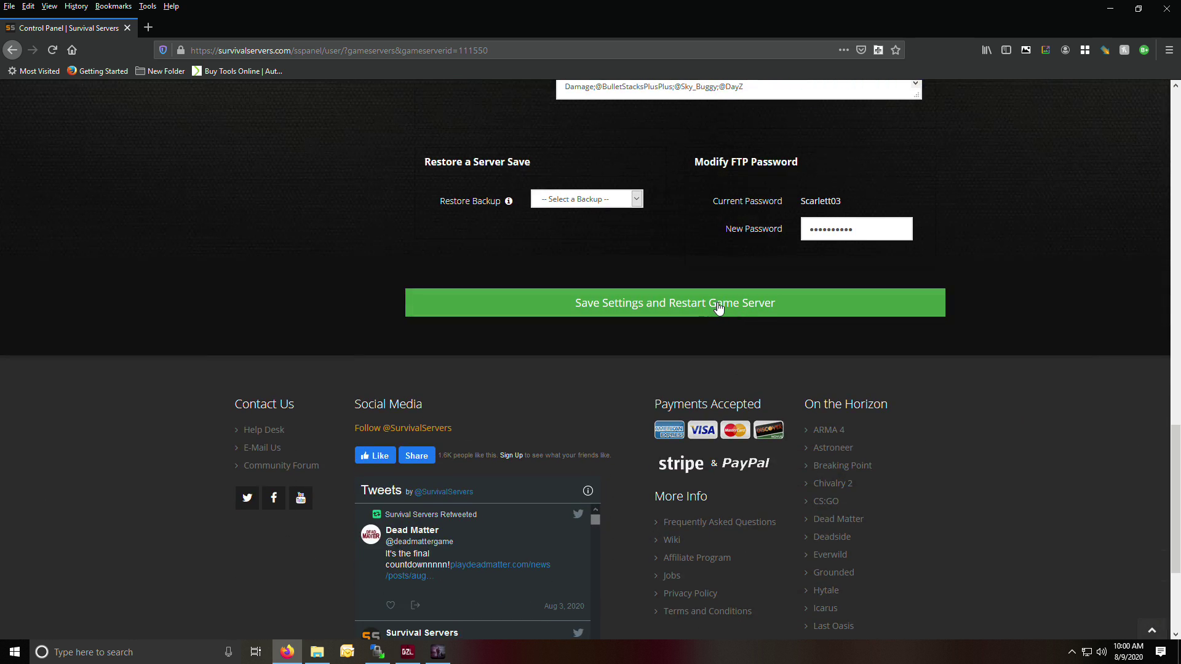
pyautogui.click(718, 307)
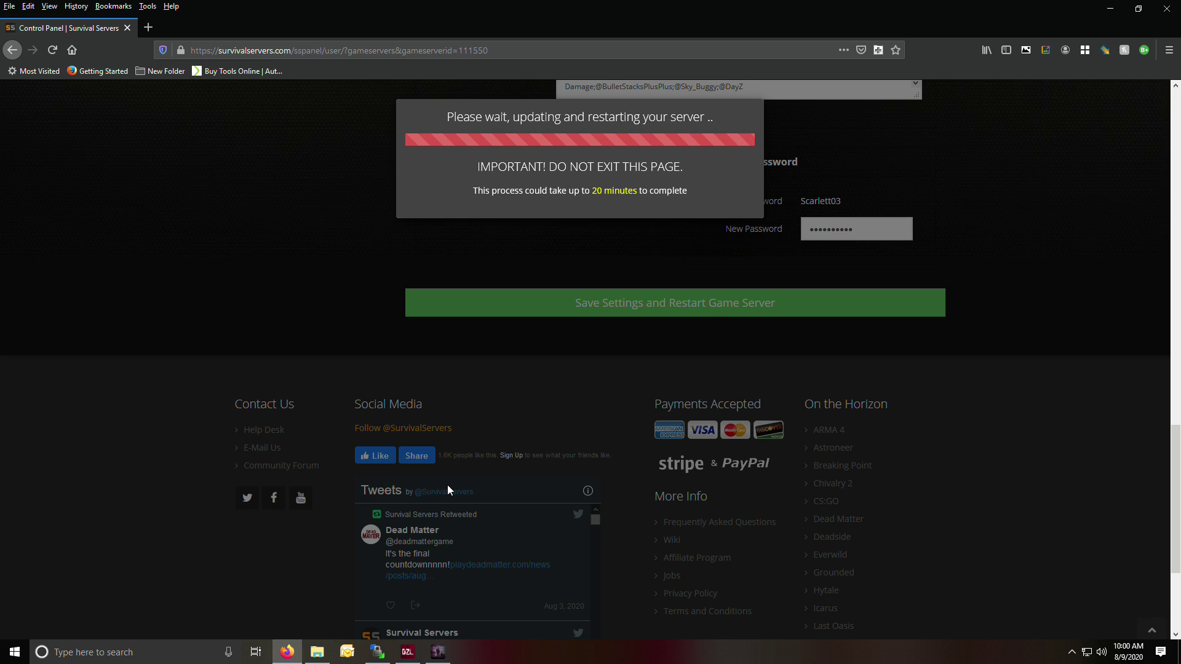
# Step: Switch to DayZ, dismiss the lost-connection warning and exit the game
pyautogui.click(437, 652)
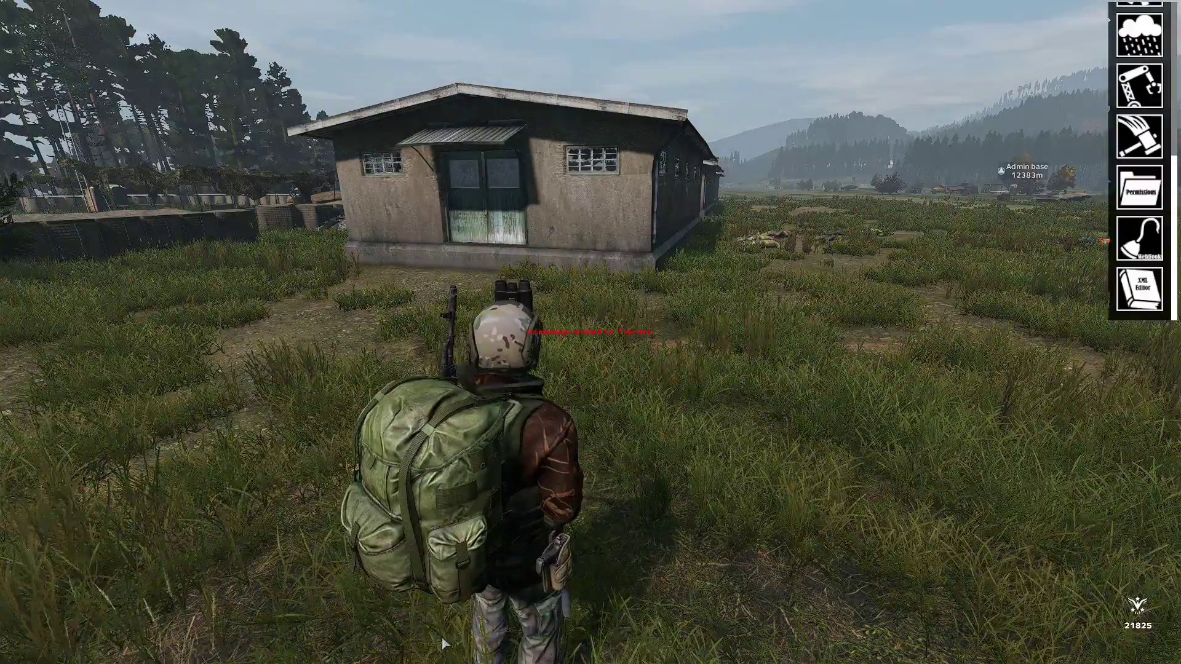
pyautogui.press('Escape')
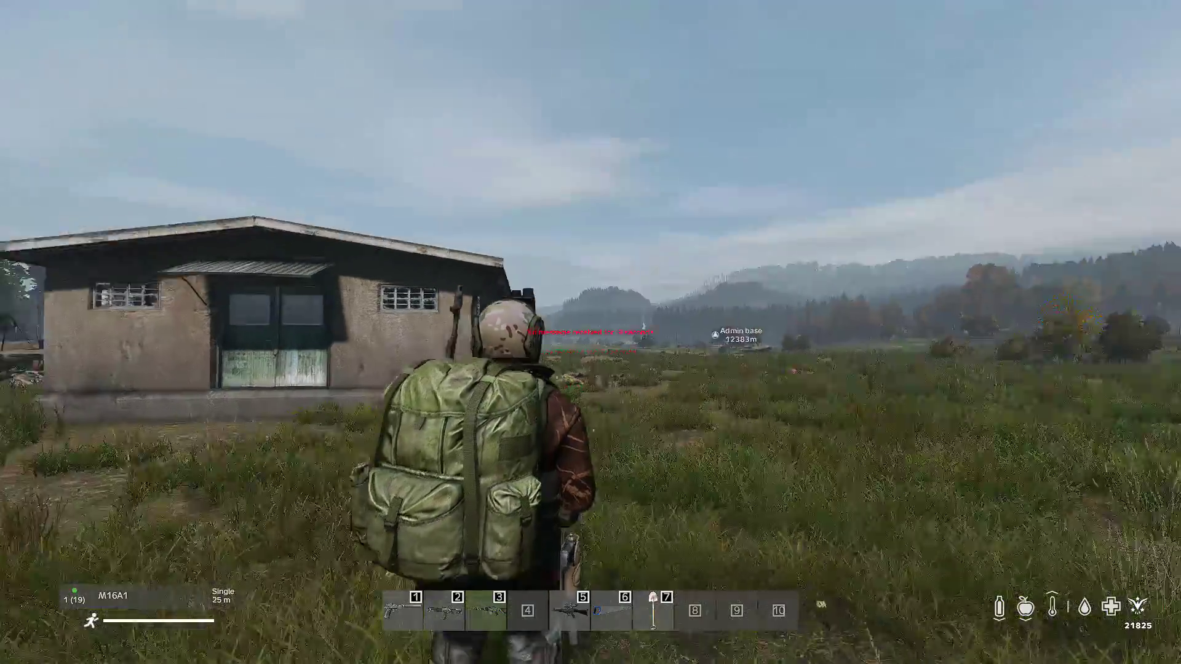
pyautogui.press('Escape')
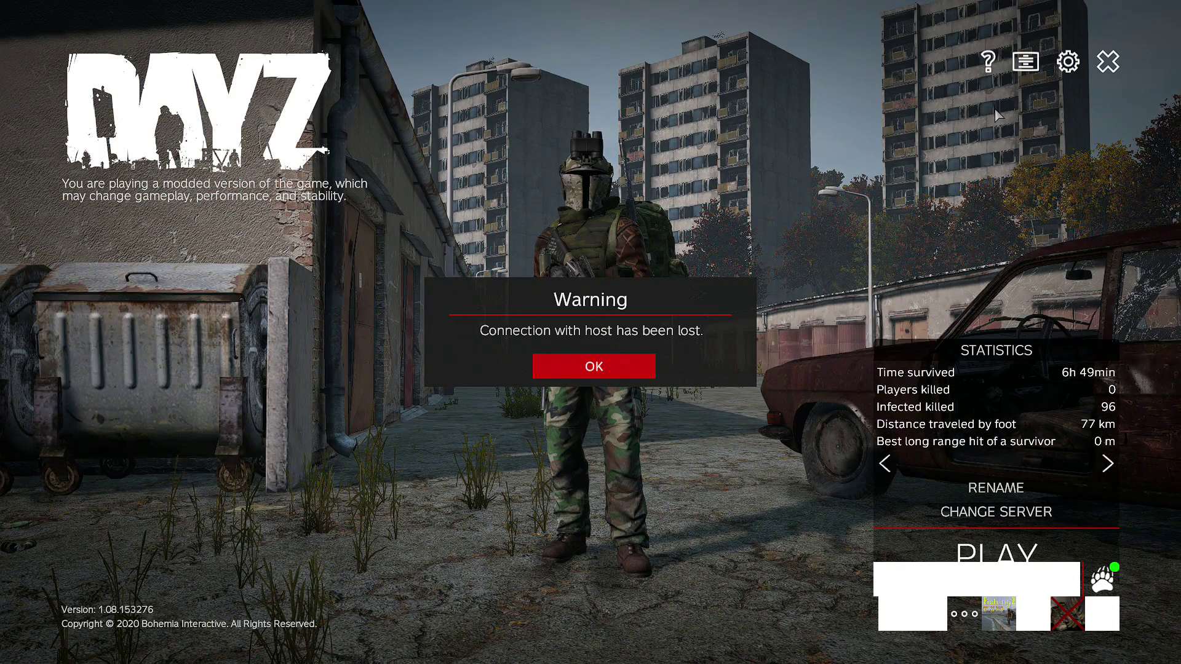
pyautogui.click(595, 367)
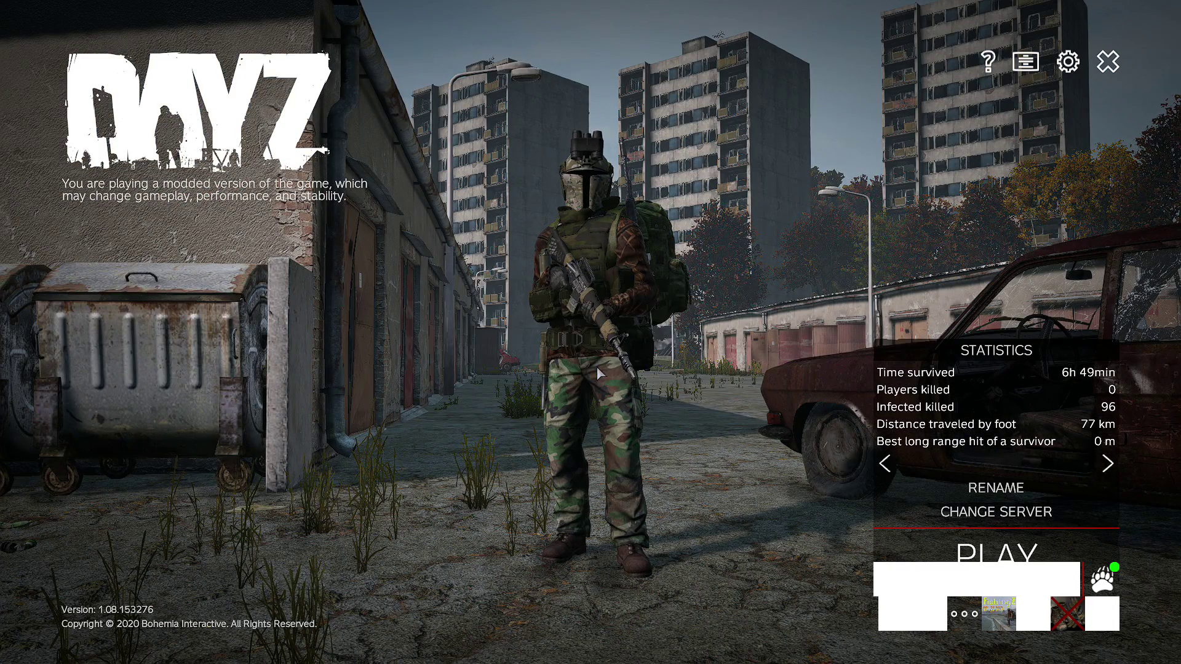
pyautogui.click(1108, 61)
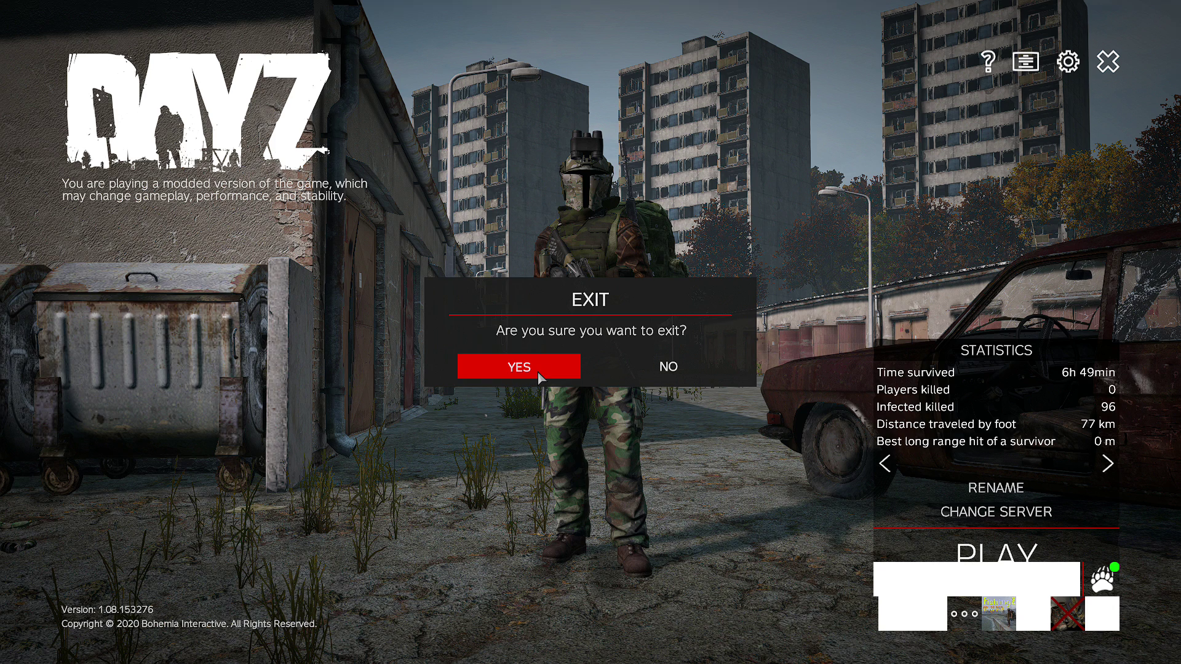
pyautogui.press('Escape')
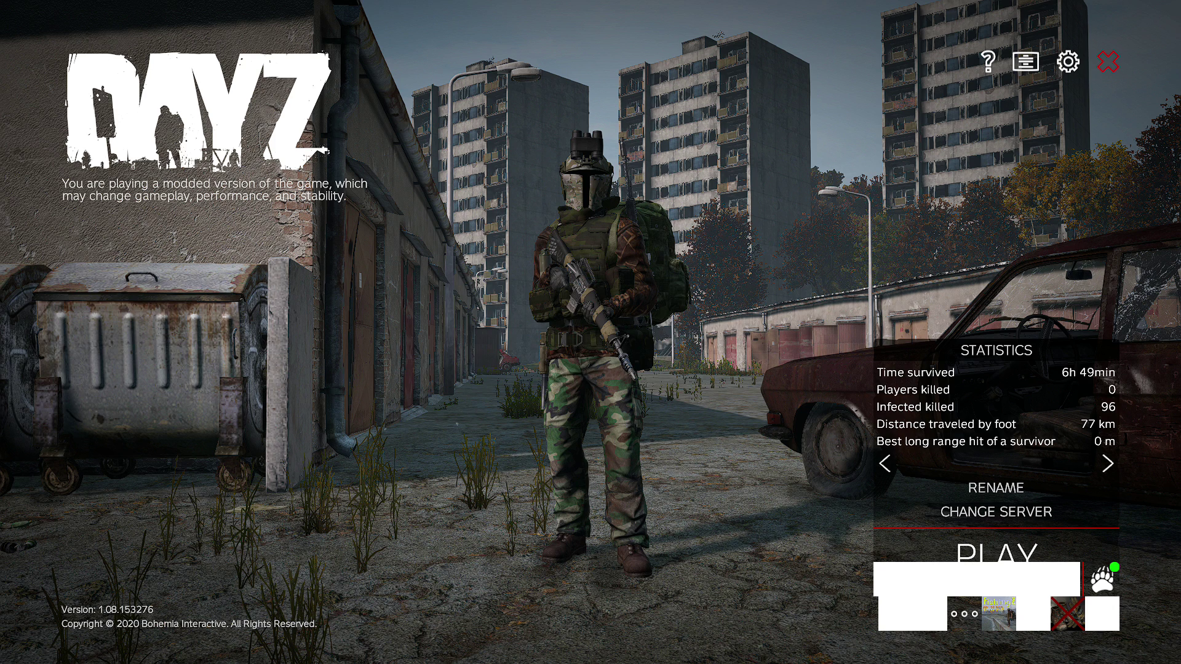
# Step: Return to the server control panel in Firefox and check the restarted server's status and settings
pyautogui.hotkey('alt', 'Tab')
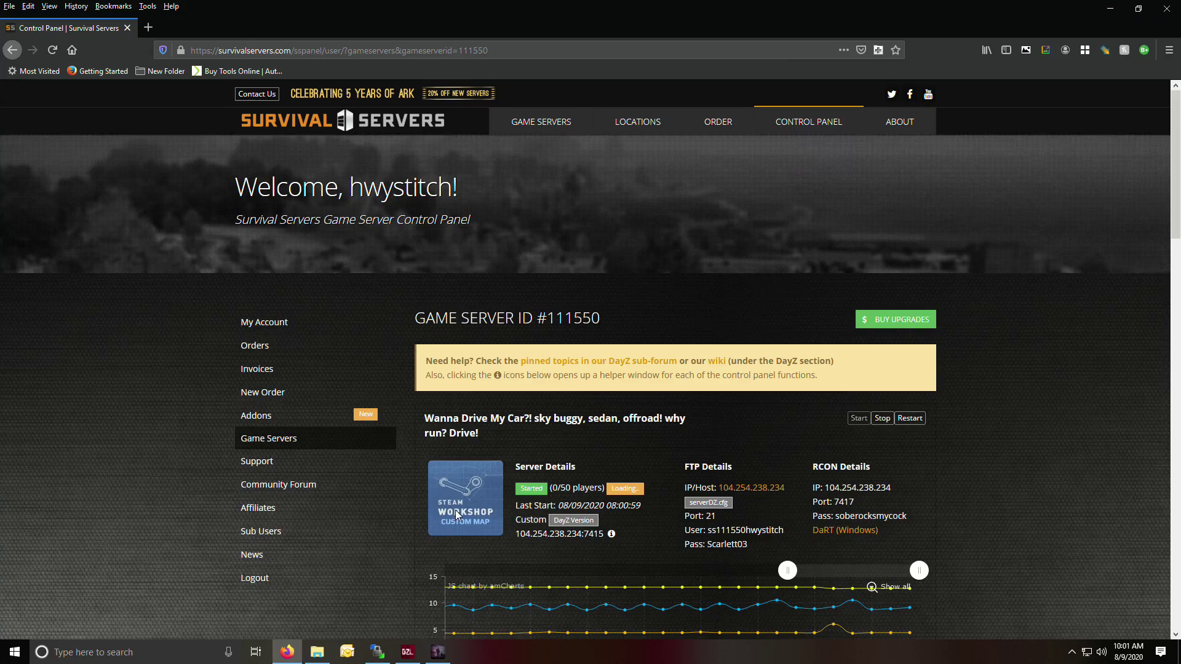
pyautogui.scroll(-15, 1020, 452)
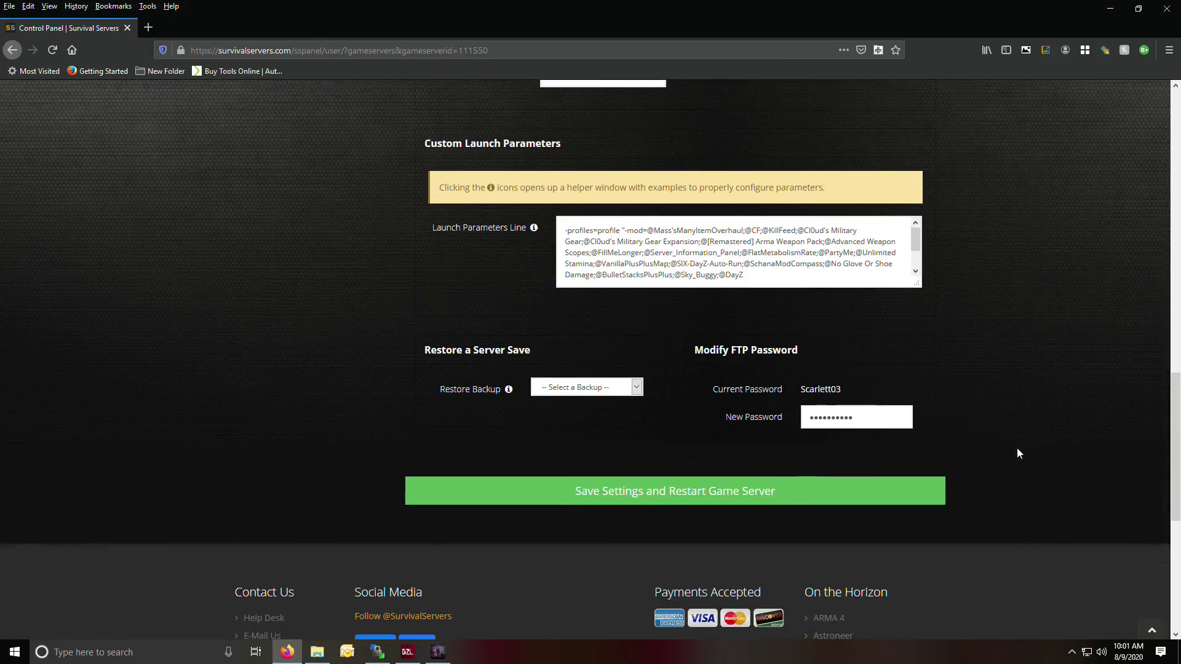
pyautogui.scroll(5, 1017, 453)
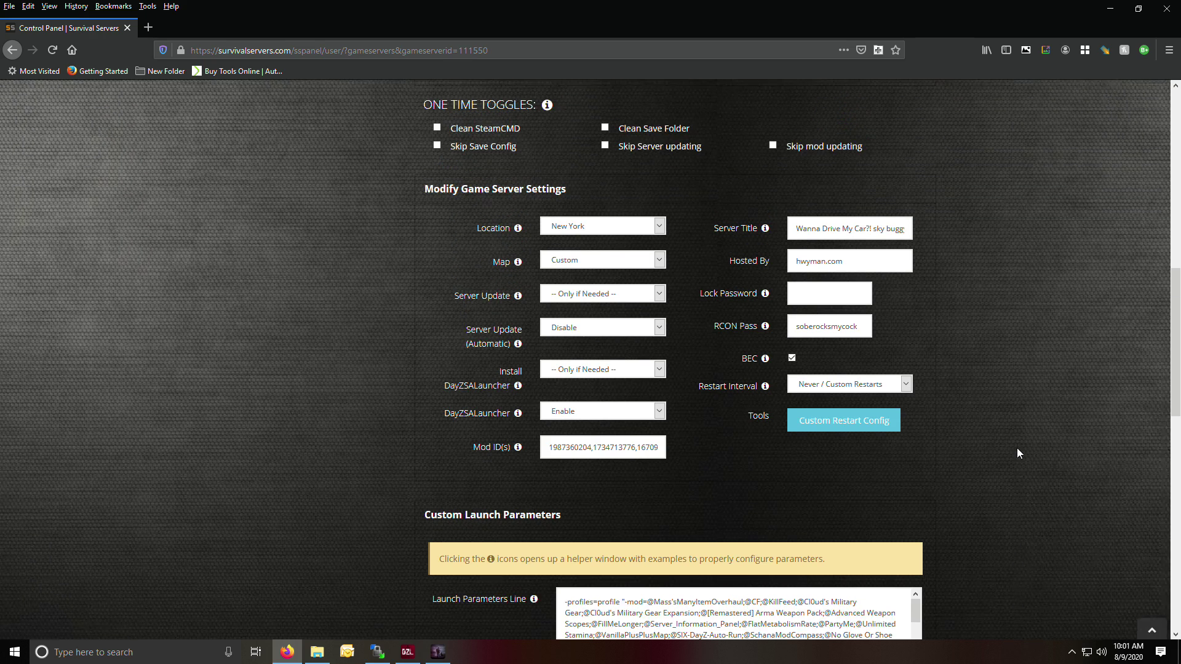
pyautogui.scroll(1, 1018, 453)
pyautogui.scroll(5, 1016, 439)
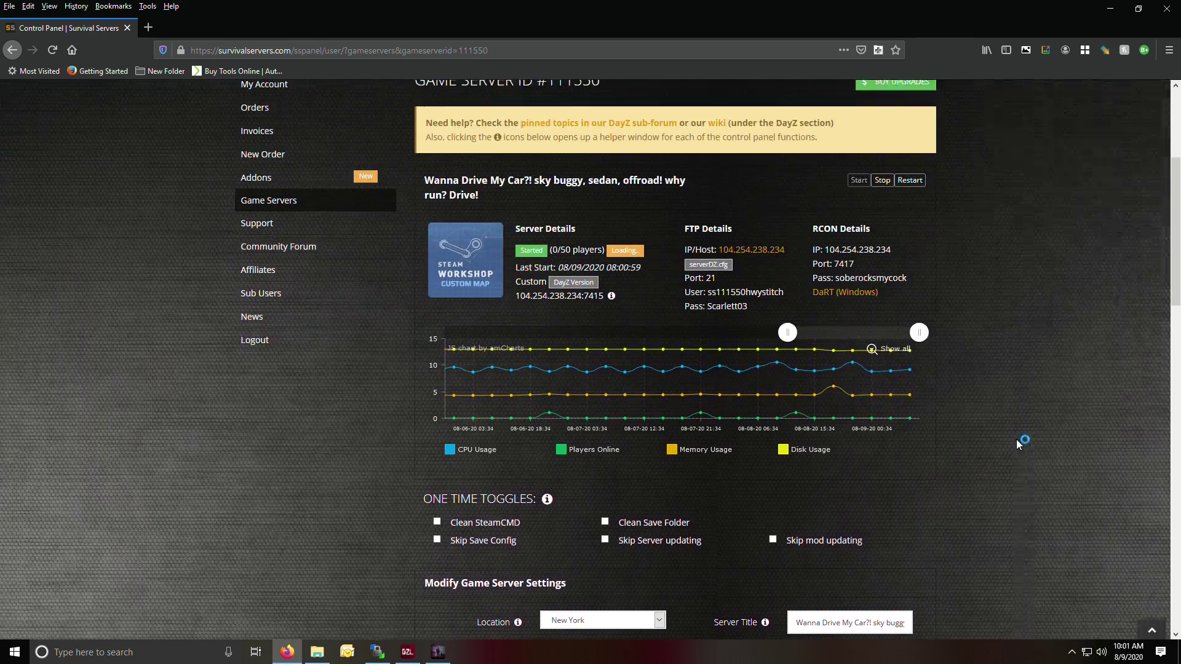
# Step: Switch to WinSCP and open the storage_1/export folder inside dayzOffline.chernarusplus on the server
pyautogui.click(376, 651)
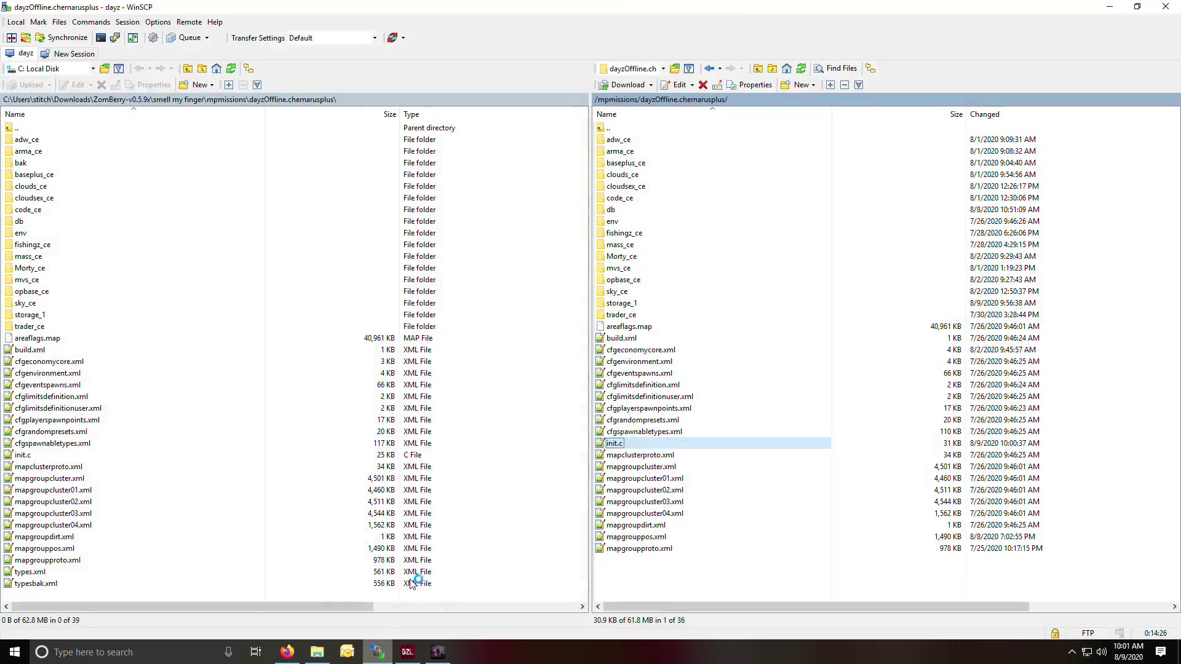
pyautogui.doubleClick(611, 306)
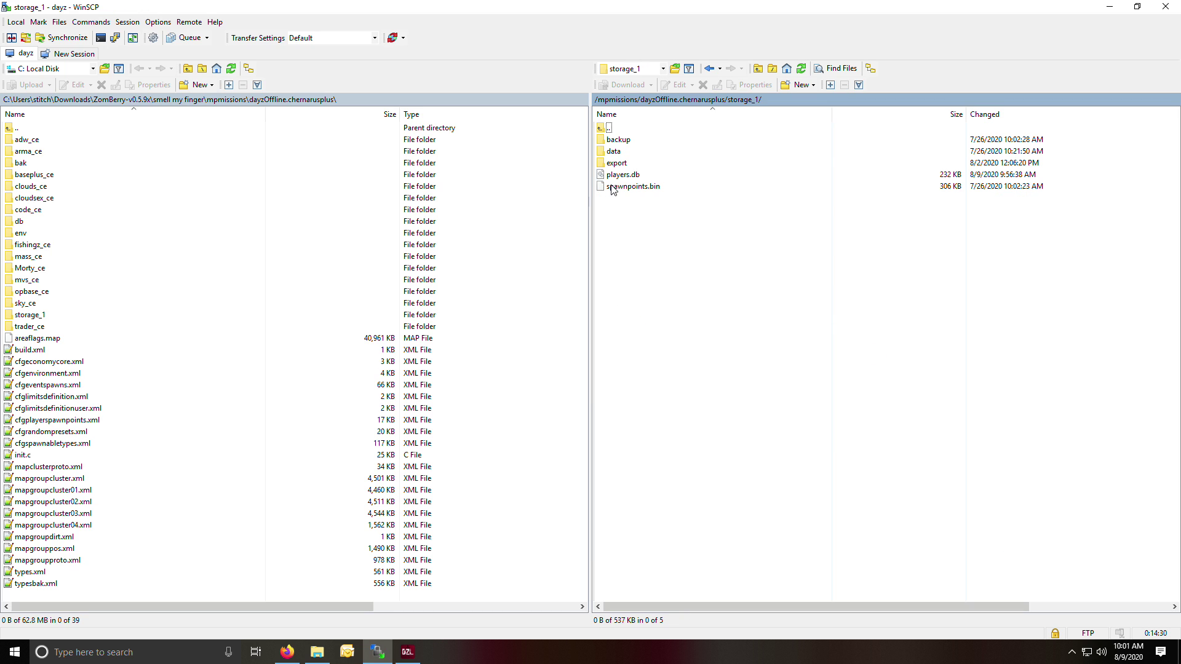
pyautogui.click(624, 164)
pyautogui.doubleClick(624, 165)
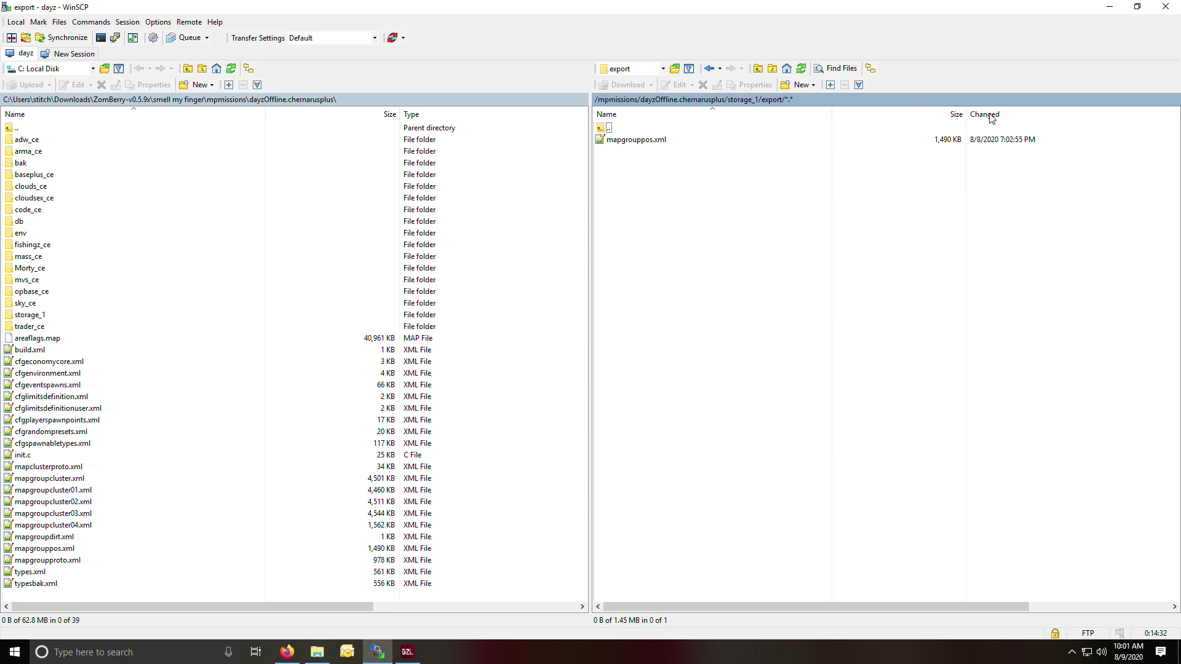
# Step: Refresh the server's export folder repeatedly to check the date and size of the regenerated mapgrouppos.xml
pyautogui.rightClick(708, 231)
pyautogui.click(776, 257)
pyautogui.rightClick(662, 228)
pyautogui.click(721, 249)
pyautogui.rightClick(700, 271)
pyautogui.click(762, 294)
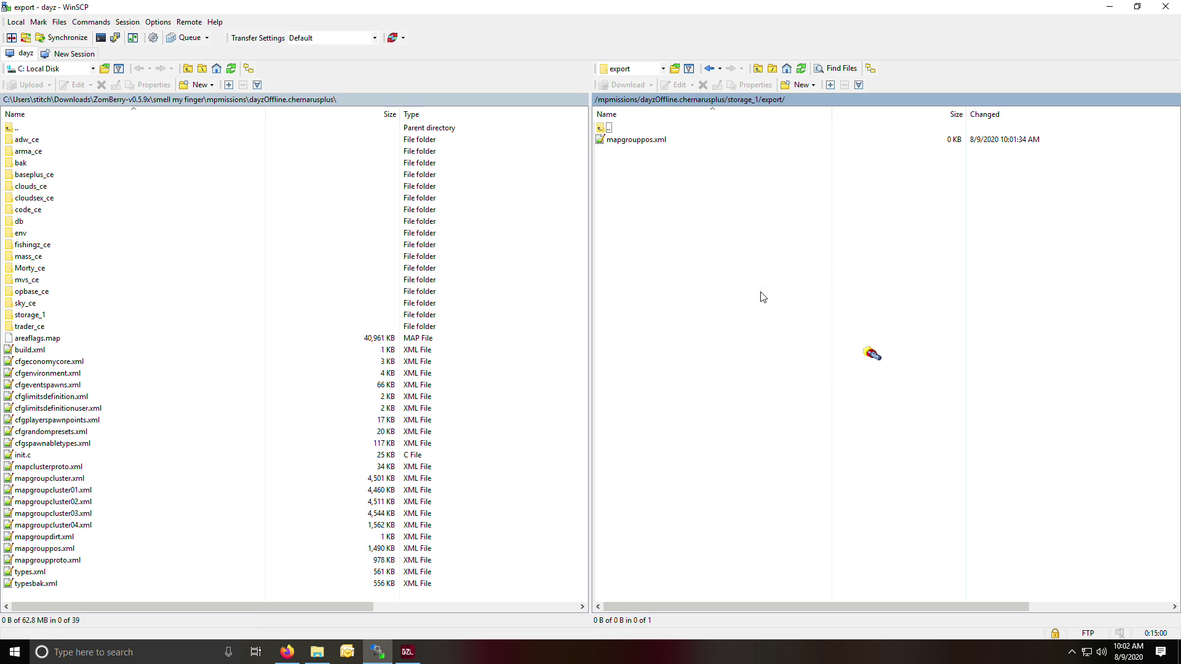
pyautogui.rightClick(720, 298)
pyautogui.click(781, 321)
pyautogui.rightClick(729, 325)
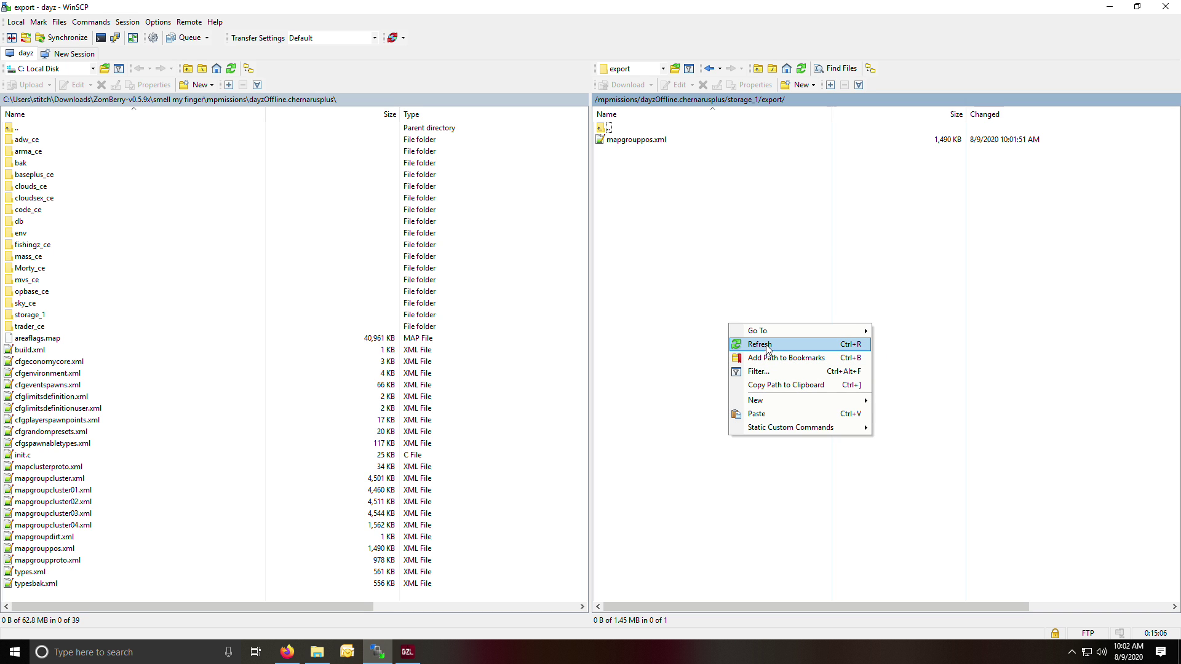
pyautogui.click(770, 346)
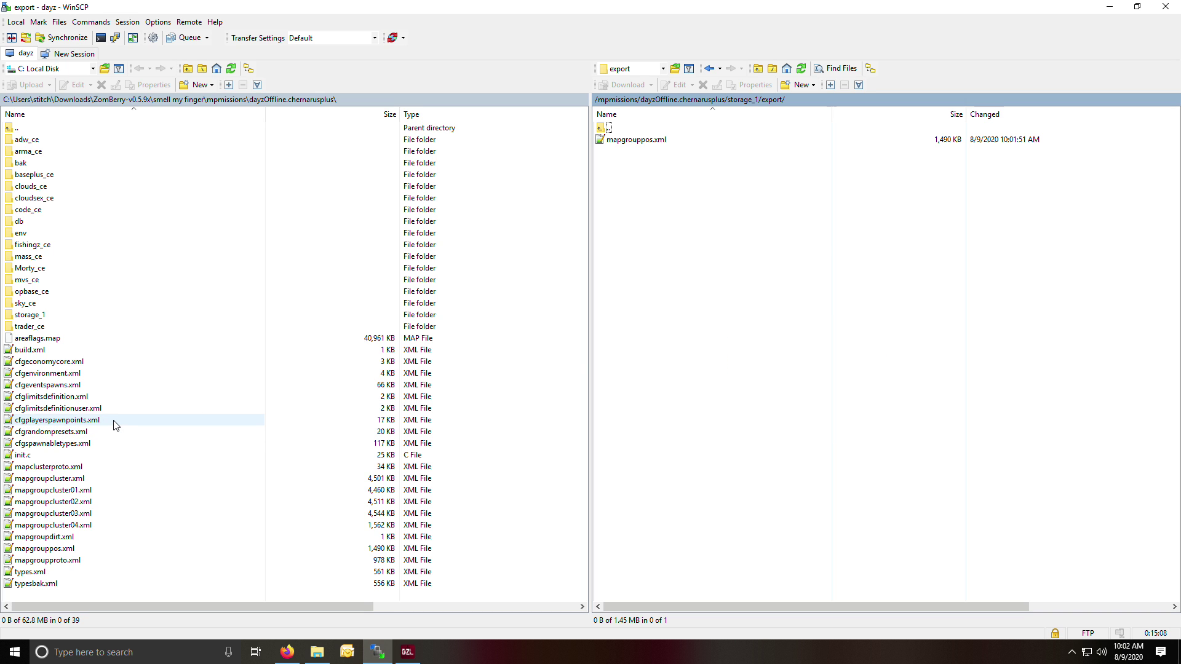
# Step: Delete the local mapgrouppos.xml and download the server's newly exported copy into the local dayzOffline.chernarusplus folder
pyautogui.hscroll(2, 115, 440)
pyautogui.hscroll(-2, 115, 443)
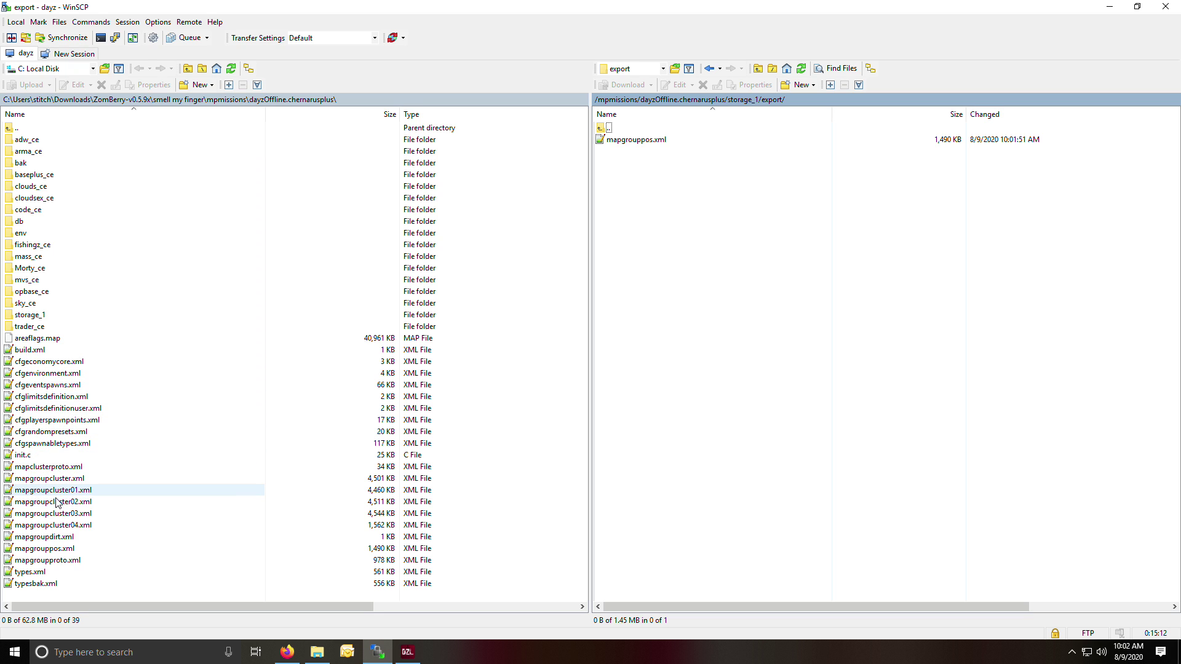
pyautogui.click(60, 550)
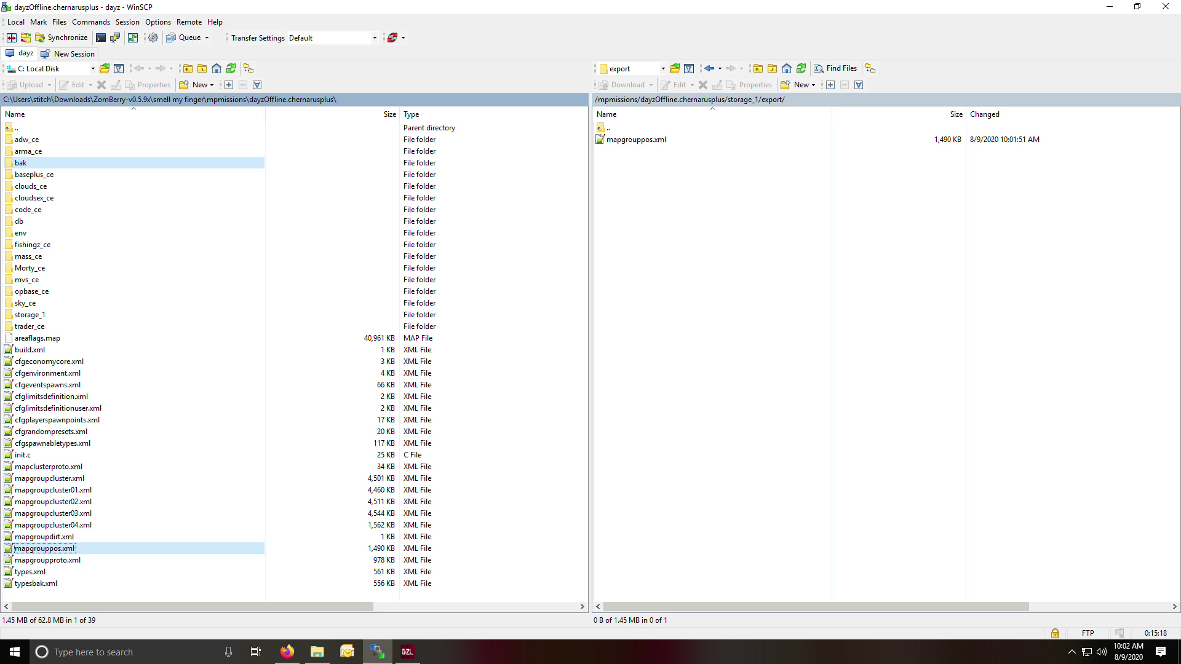
pyautogui.press('Delete')
pyautogui.press('Return')
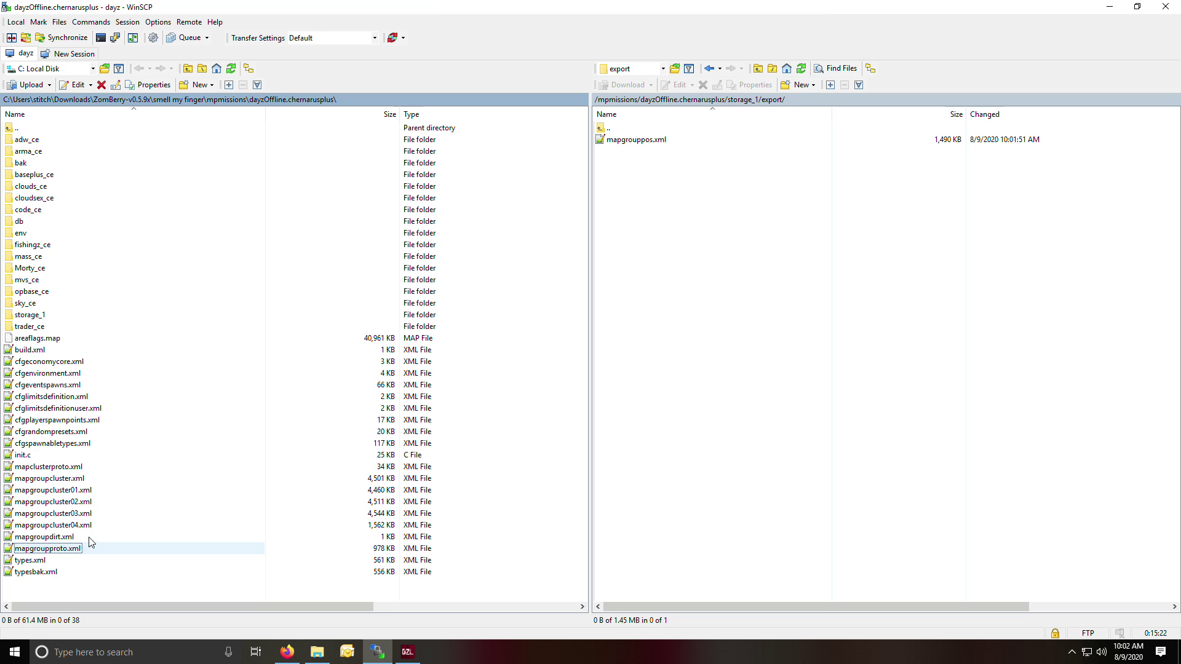
pyautogui.click(627, 140)
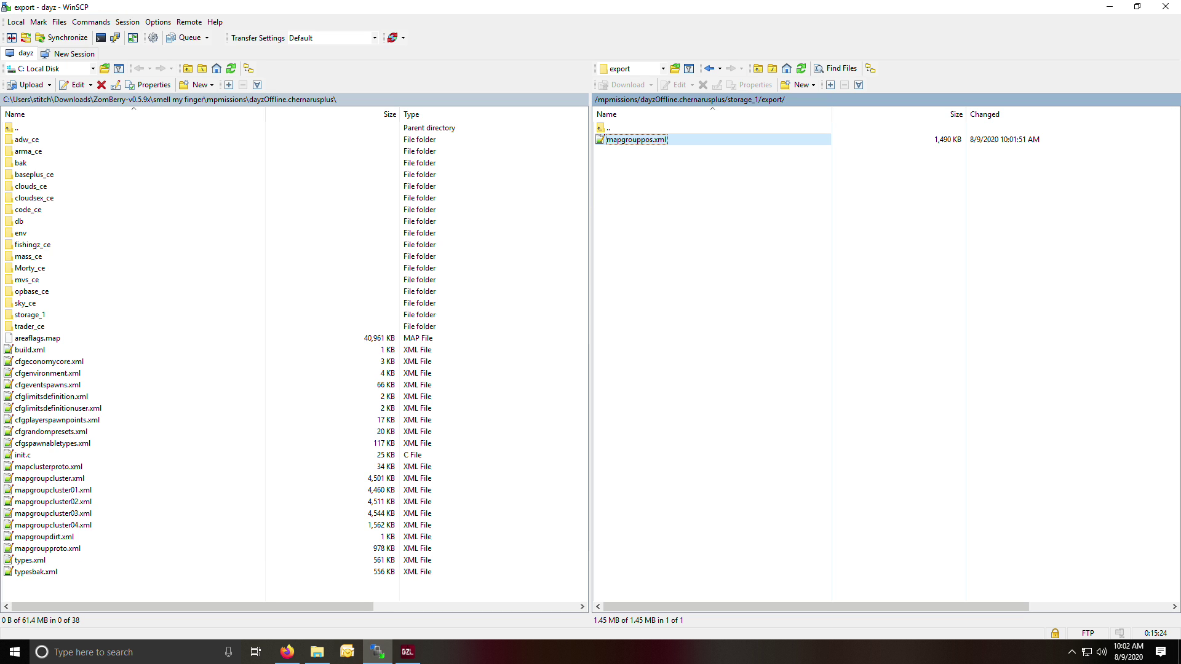
pyautogui.moveTo(130, 576); pyautogui.dragTo(129, 576)
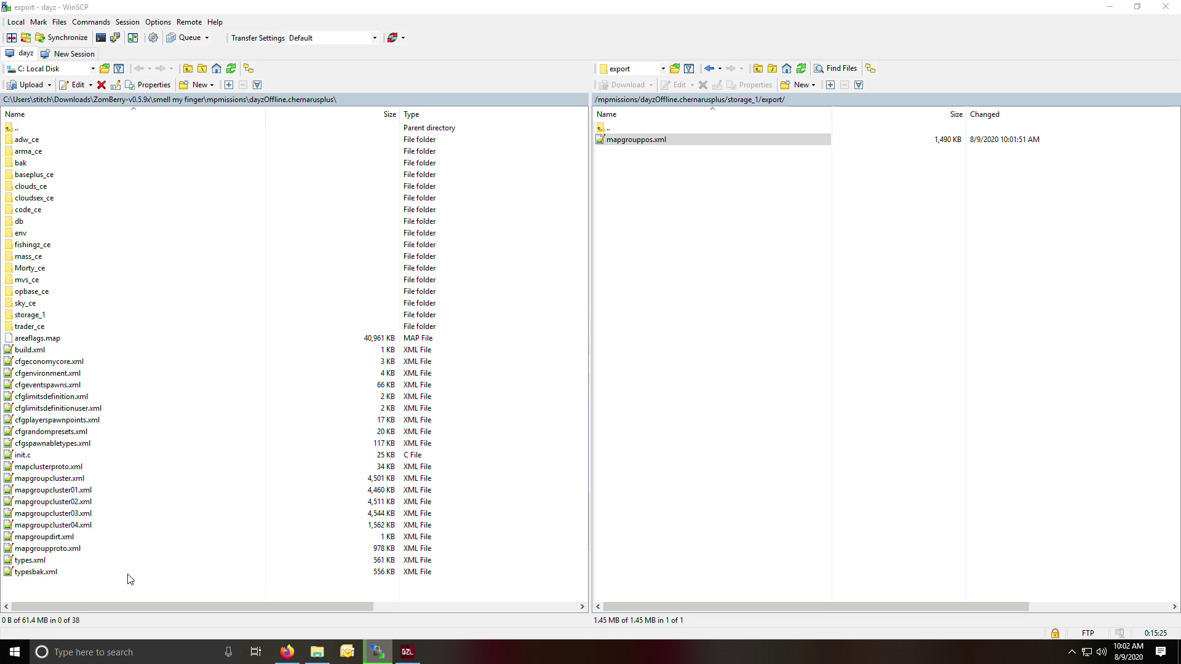
# Step: Go back up to dayzOffline.chernarusplus on the server and upload the local mapgrouppos.xml over the existing one
pyautogui.doubleClick(605, 128)
pyautogui.doubleClick(606, 129)
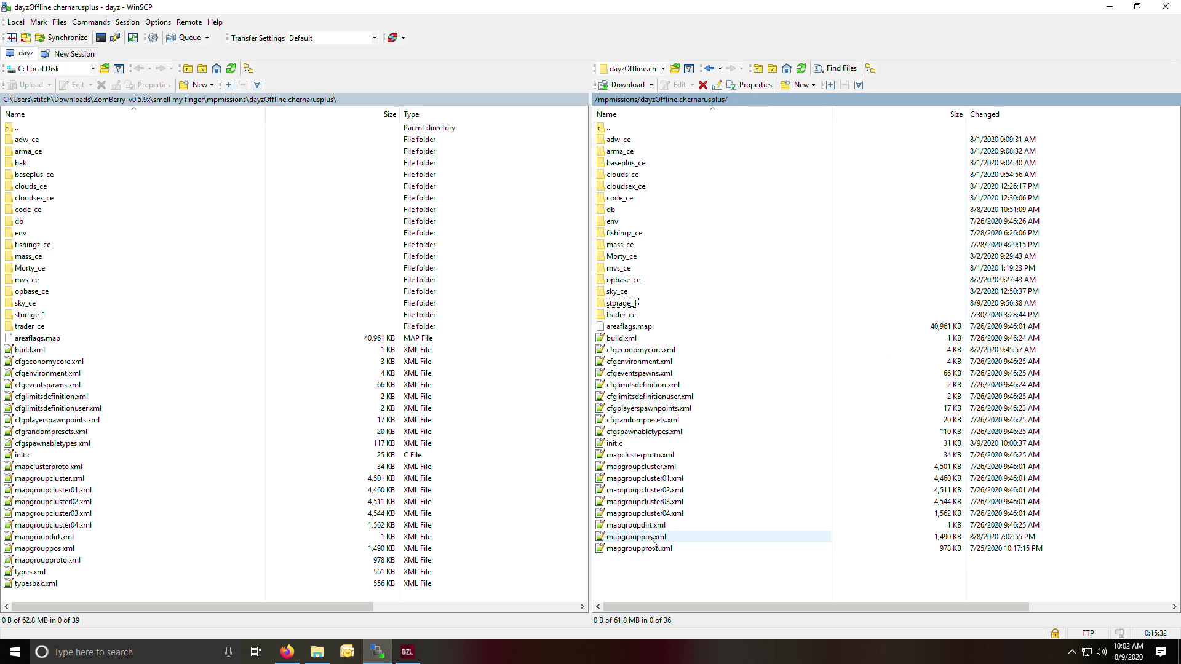
pyautogui.click(49, 549)
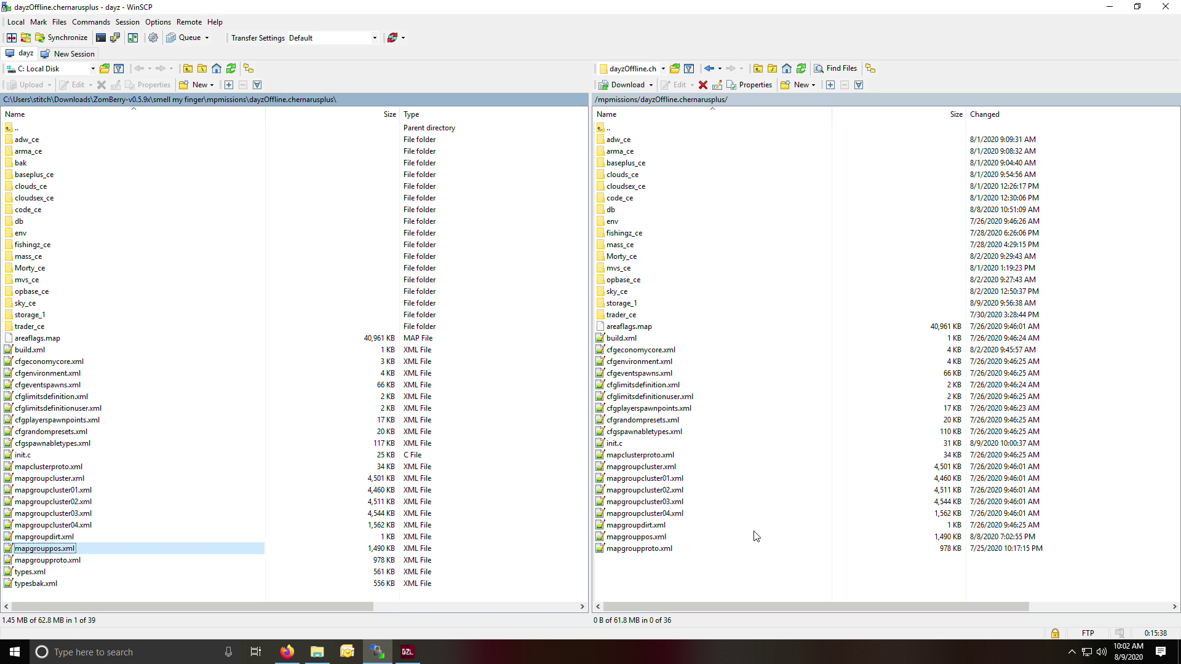
pyautogui.moveTo(756, 536); pyautogui.dragTo(750, 530)
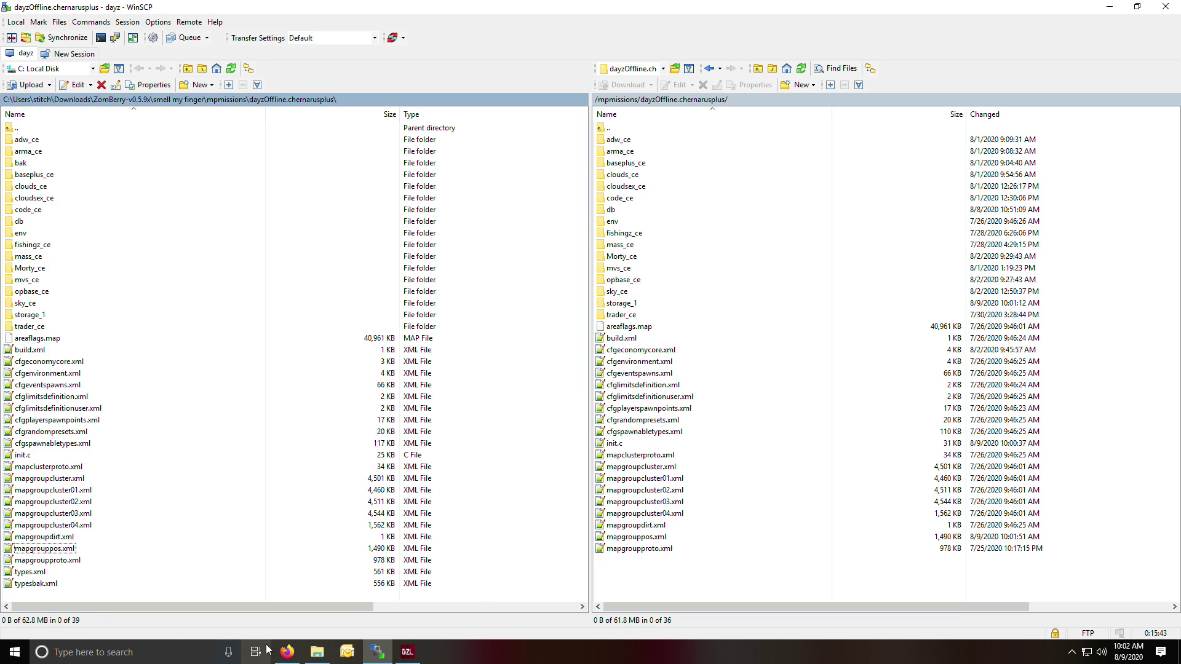
# Step: Switch to the server's web control panel, enable Skip Save Config, Skip Server updating and Skip mod updating, and restart the server
pyautogui.click(287, 652)
pyautogui.scroll(-8, 492, 411)
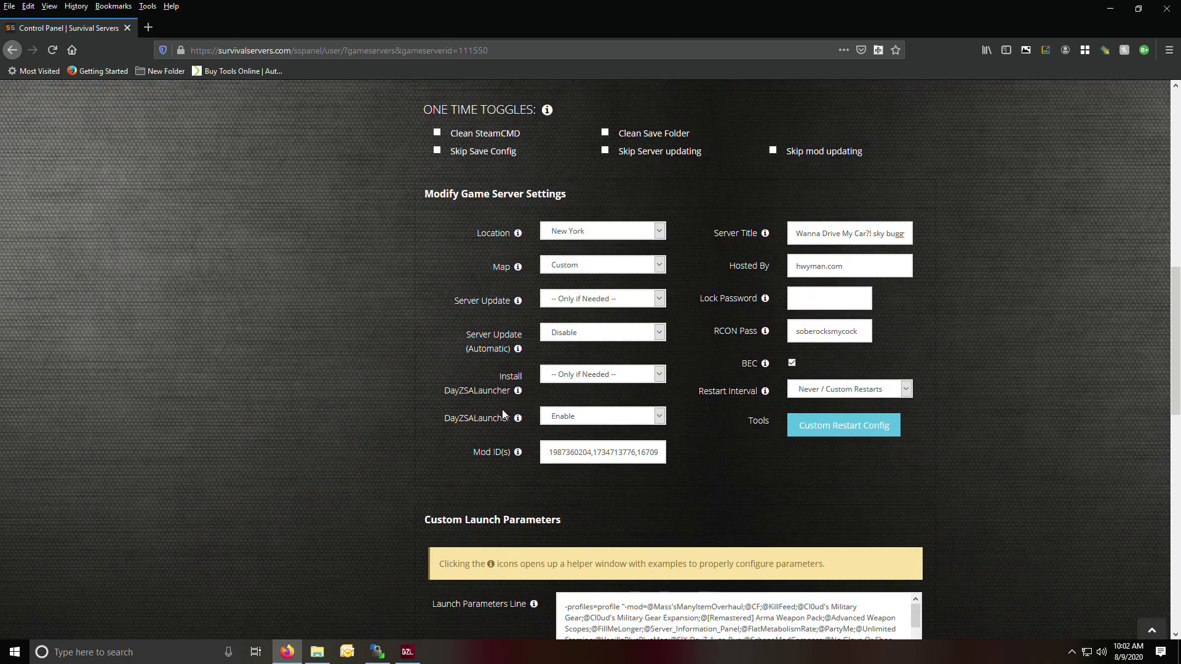
pyautogui.scroll(-4, 503, 414)
pyautogui.scroll(6, 559, 400)
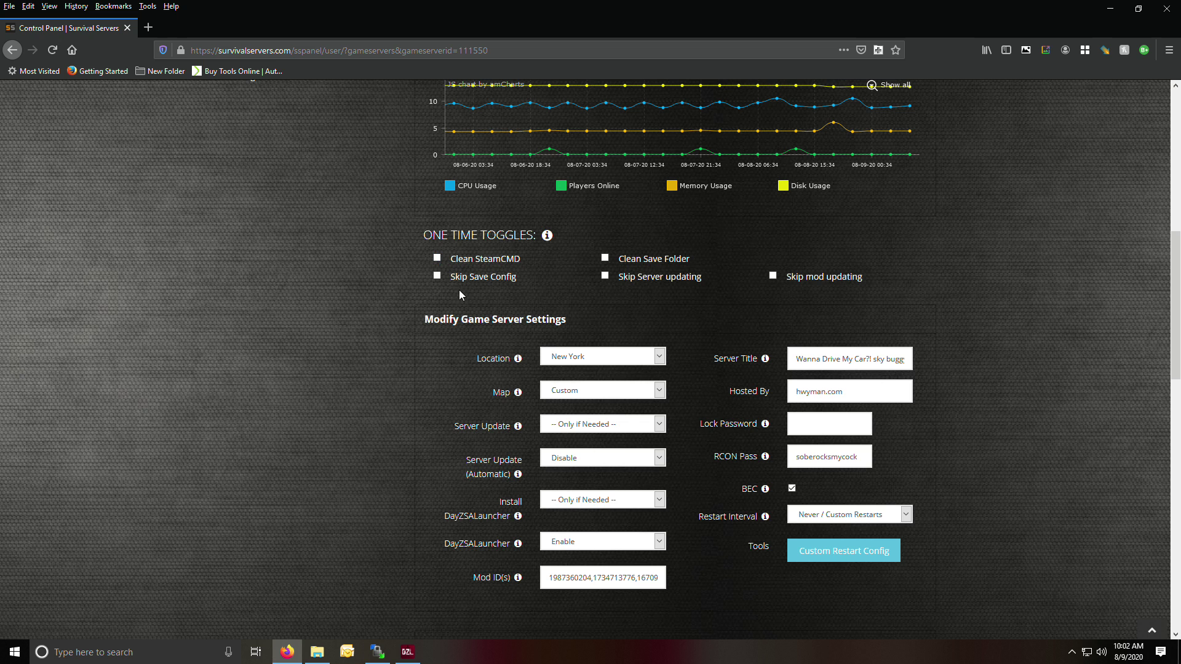
pyautogui.click(477, 277)
pyautogui.click(654, 276)
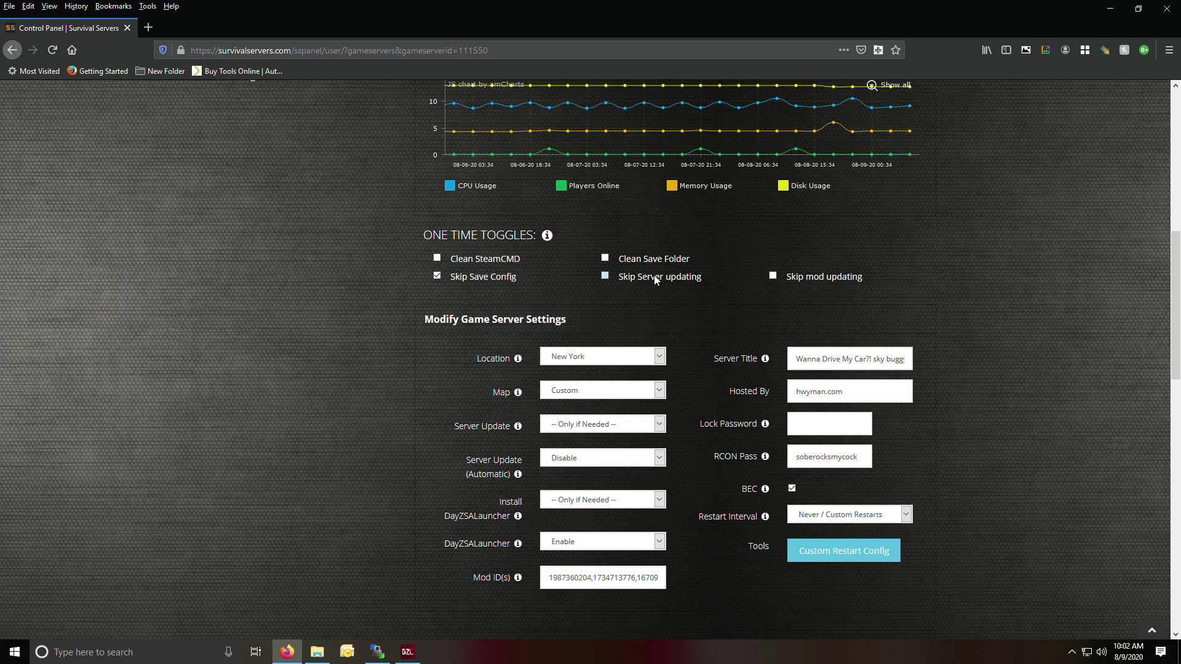
pyautogui.click(811, 277)
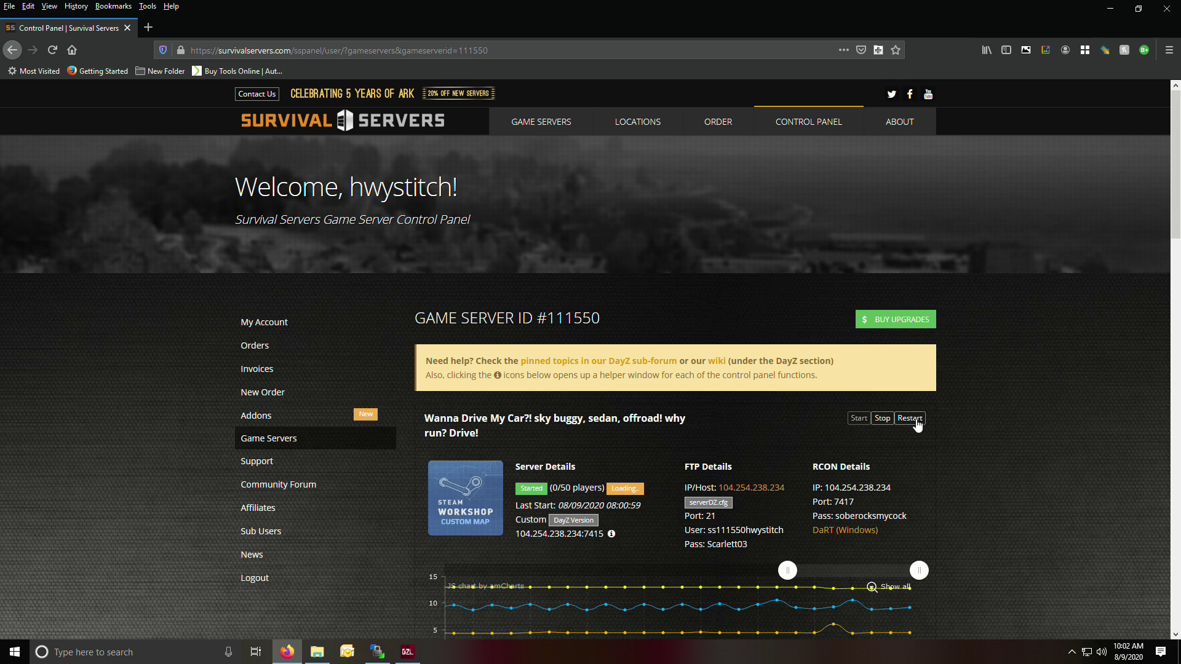
pyautogui.click(915, 421)
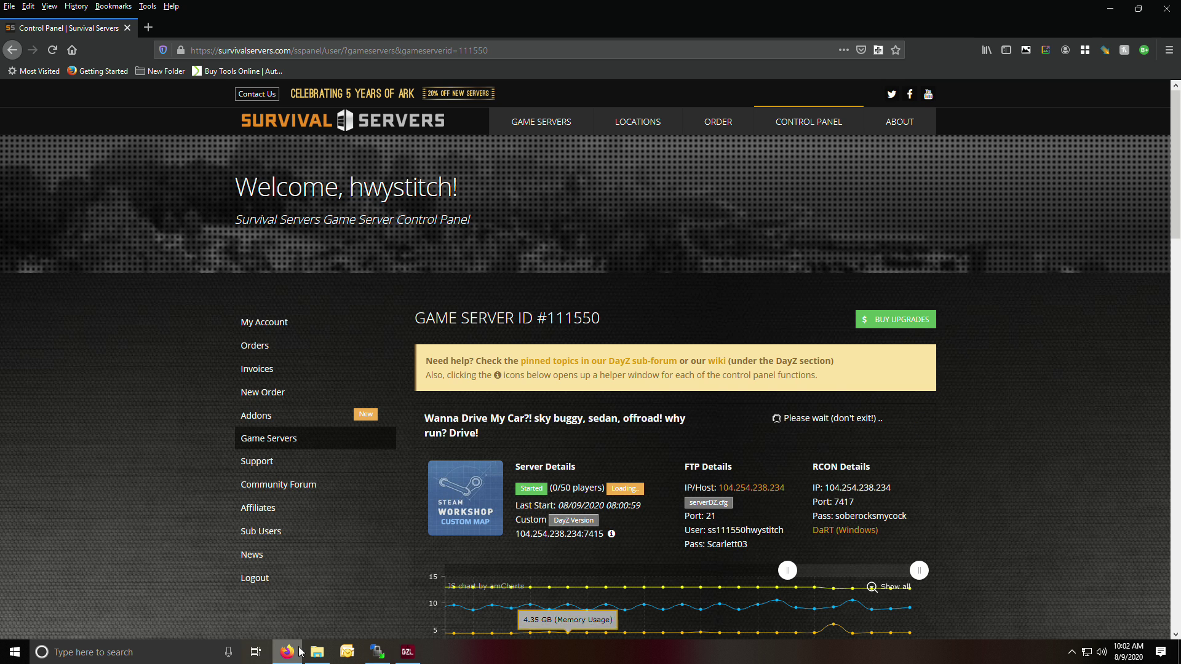
# Step: Switch to WinSCP, open the server's init.c, comment out the ExportProxyData line with //, and save and close the file
pyautogui.click(377, 652)
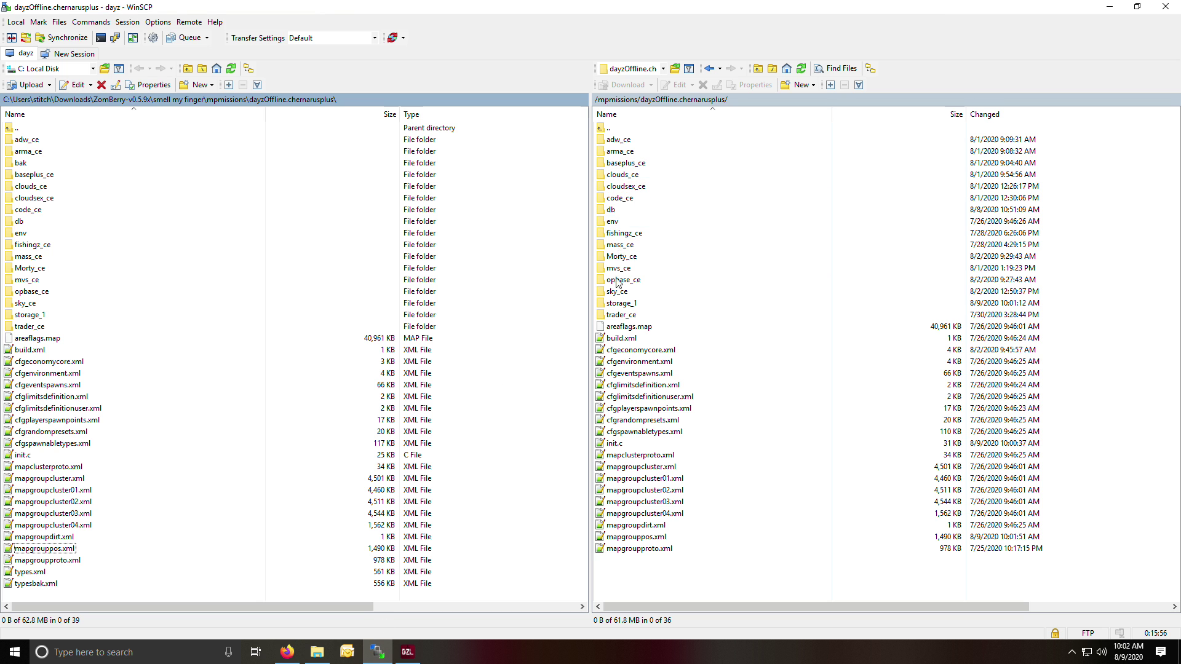
pyautogui.doubleClick(615, 443)
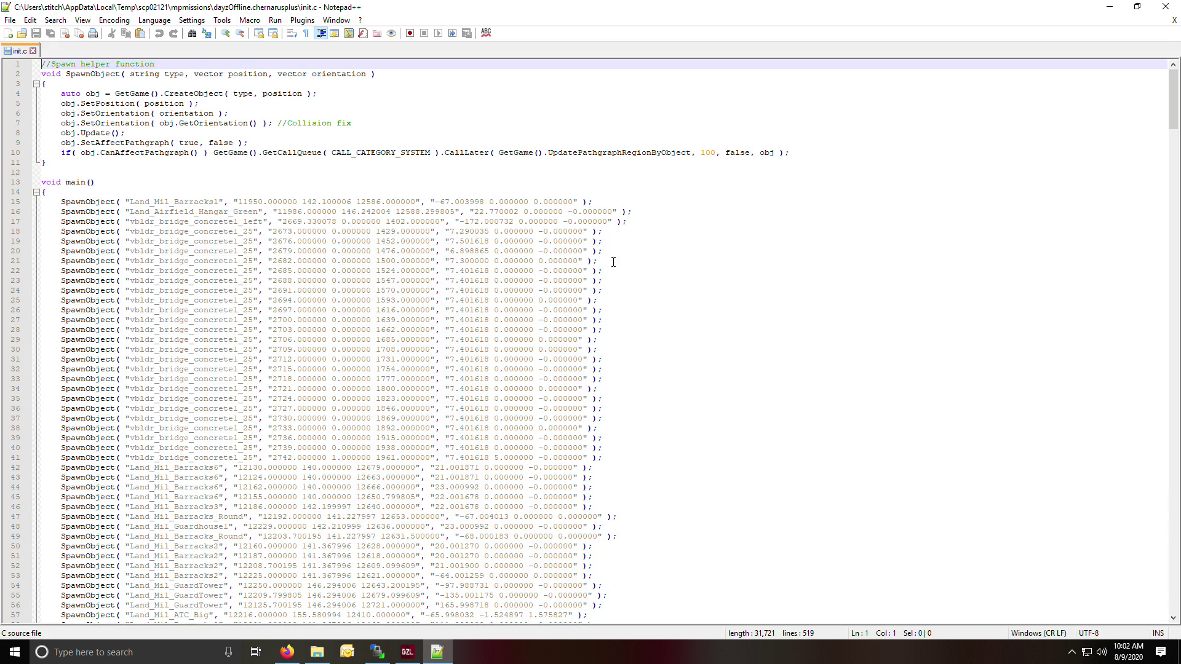
pyautogui.scroll(-20, 78, 299)
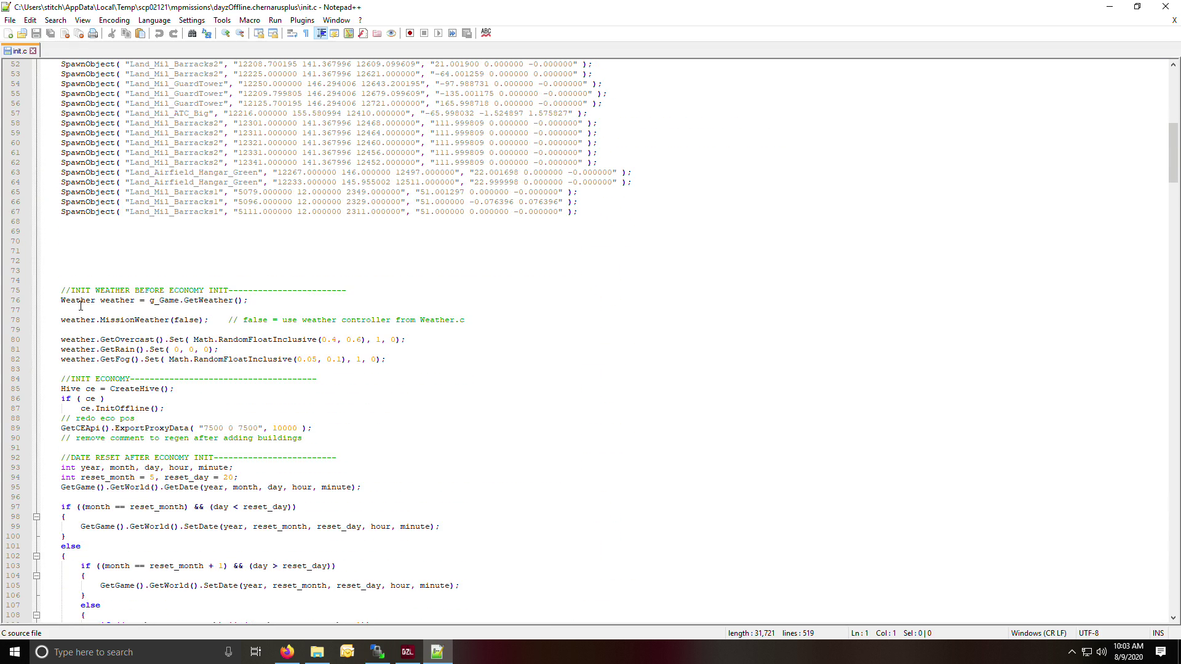
pyautogui.scroll(-4, 80, 315)
pyautogui.scroll(7, 87, 270)
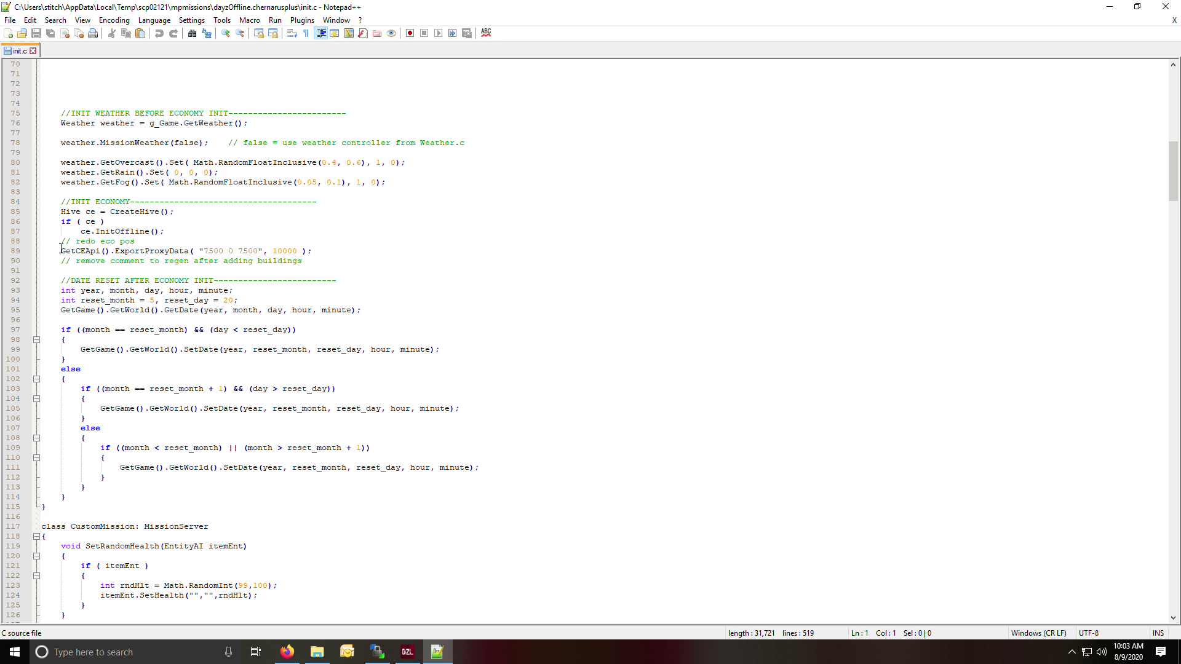
pyautogui.click(61, 251)
pyautogui.write('//')
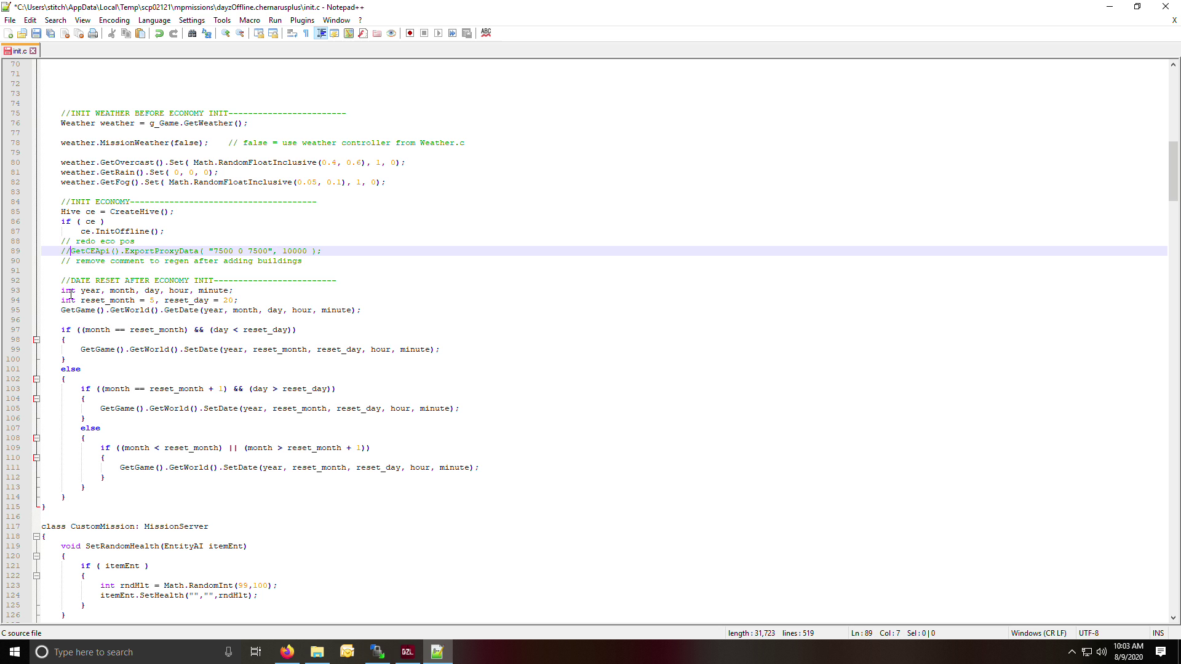
pyautogui.click(36, 34)
pyautogui.click(1166, 8)
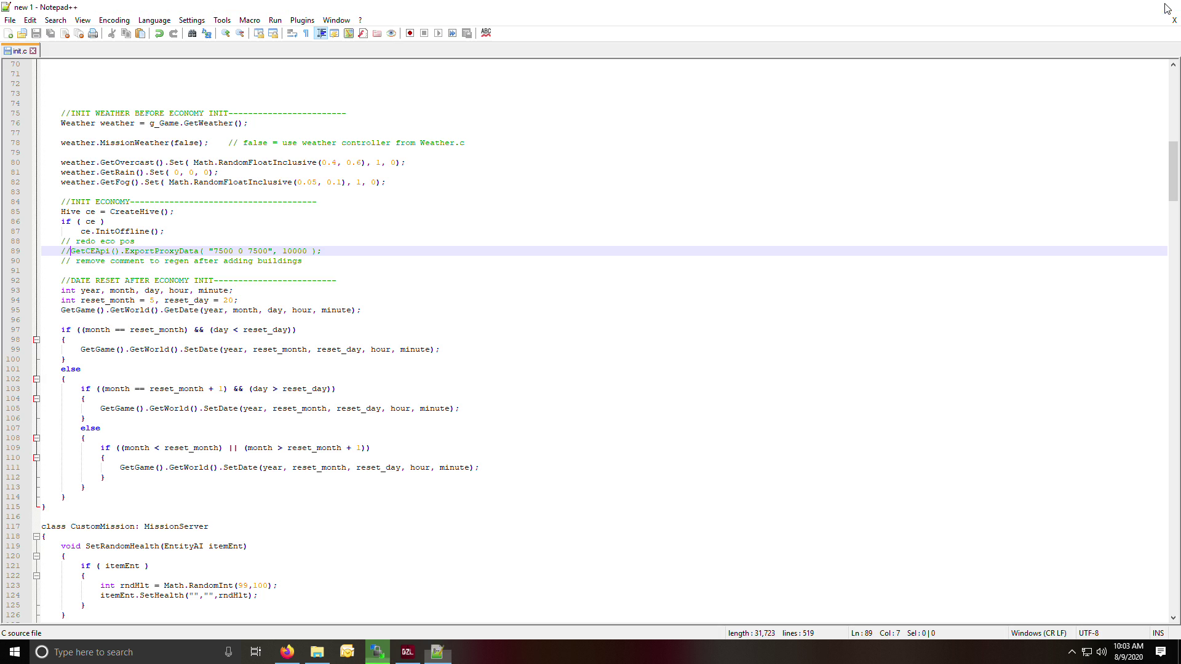
# Step: Return to the web control panel, enable Skip Save Config and Skip Server updating, and restart the server again
pyautogui.click(287, 653)
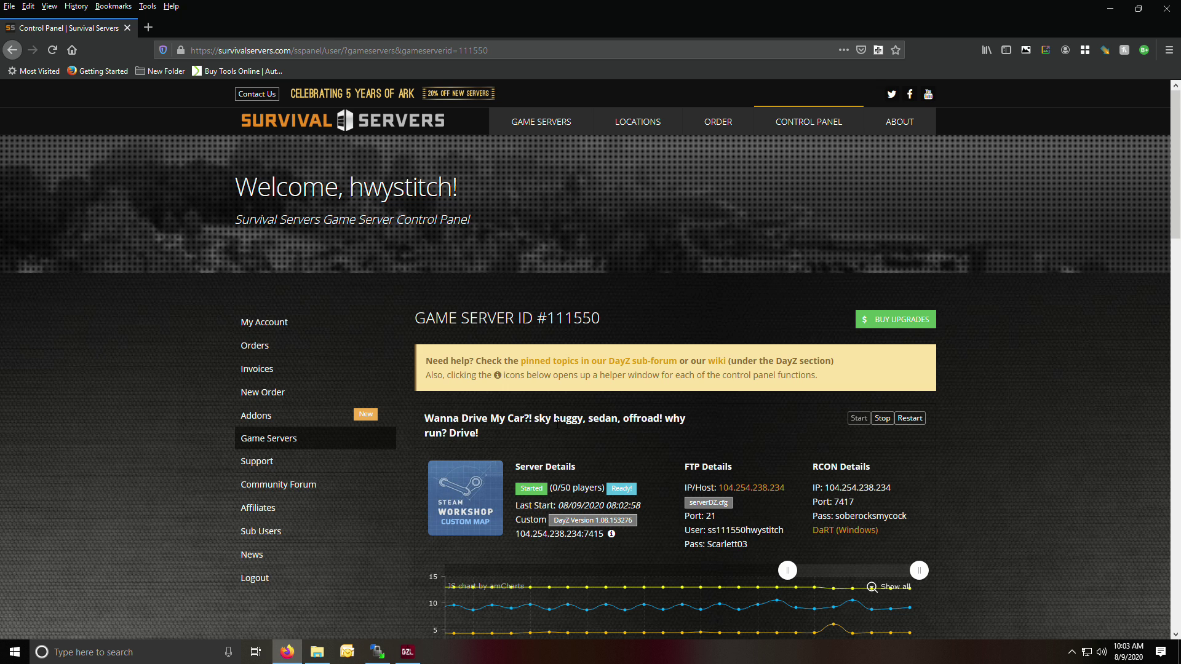
pyautogui.scroll(-8, 547, 474)
pyautogui.click(471, 278)
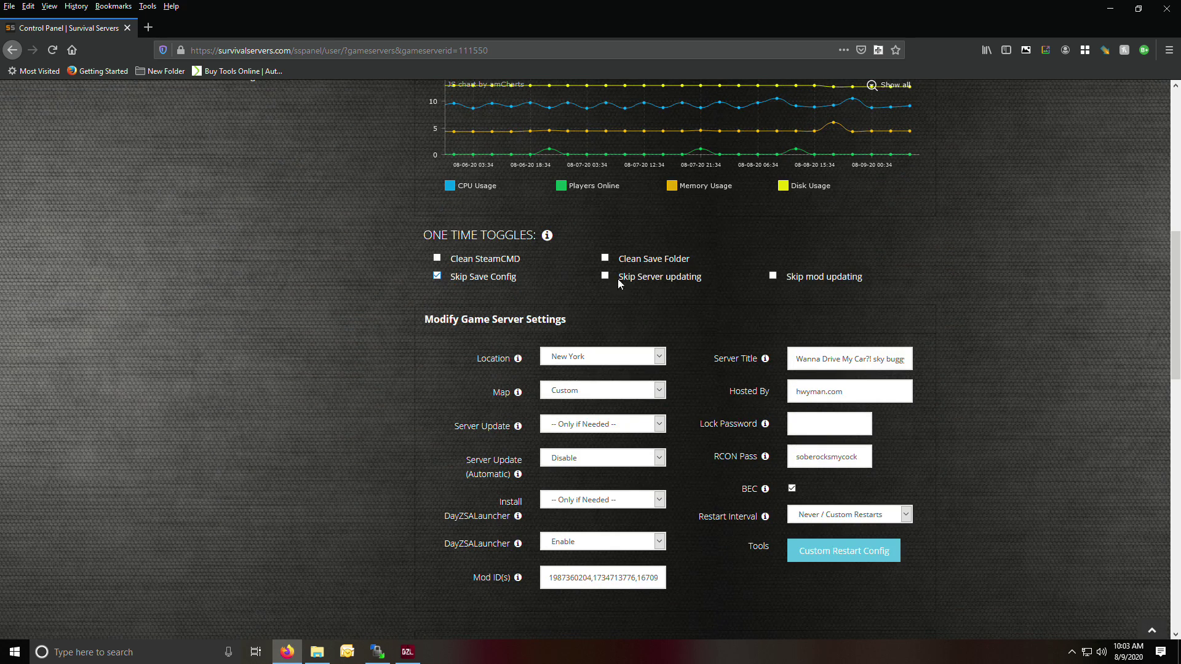
pyautogui.click(656, 278)
pyautogui.scroll(6, 829, 261)
pyautogui.click(910, 289)
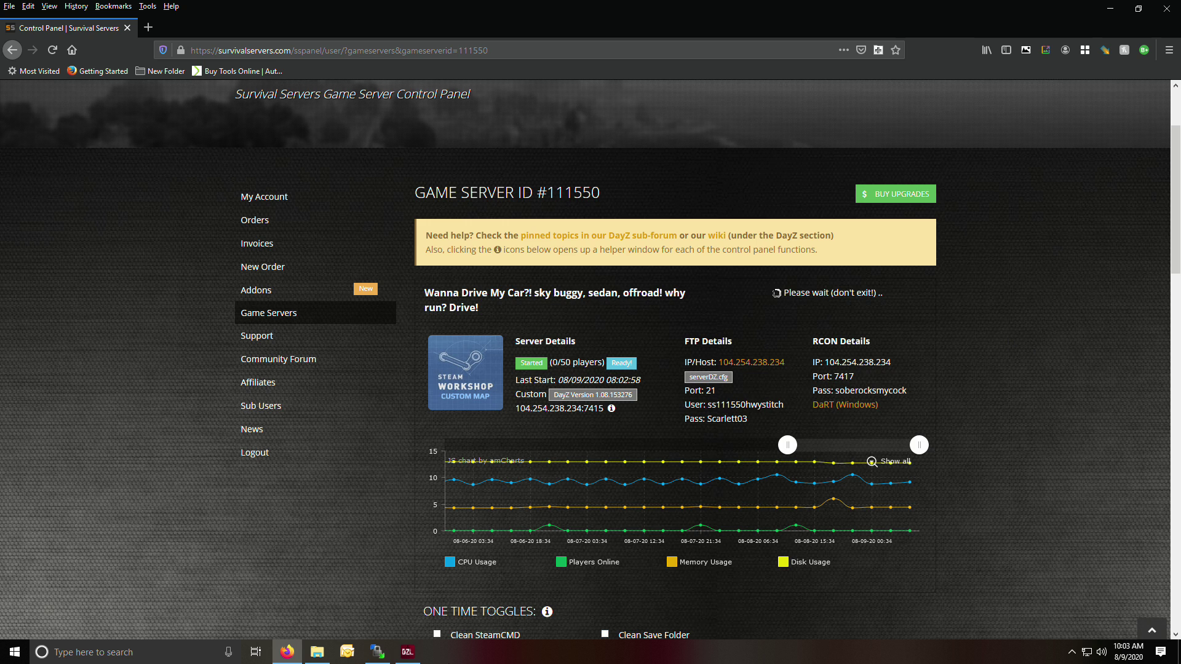
# Step: Switch to DZSA Launcher, refresh the "Wanna Drive My Car?!" server entry, join it, and allow BattlEye Launcher to run
pyautogui.click(407, 652)
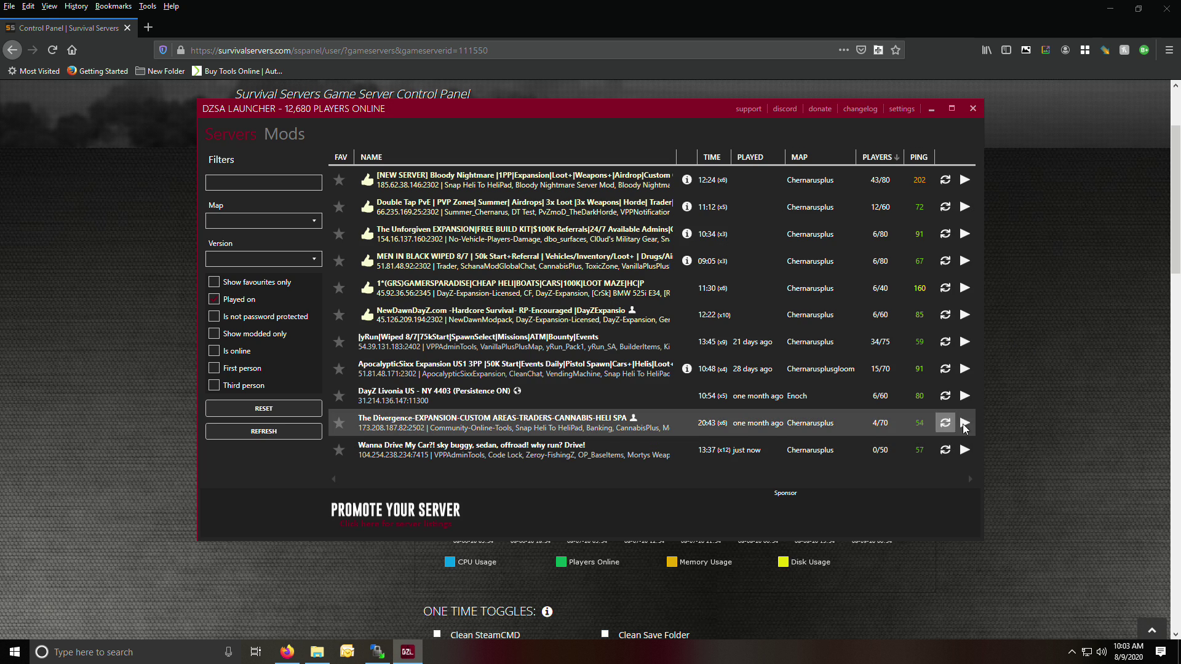
pyautogui.click(946, 454)
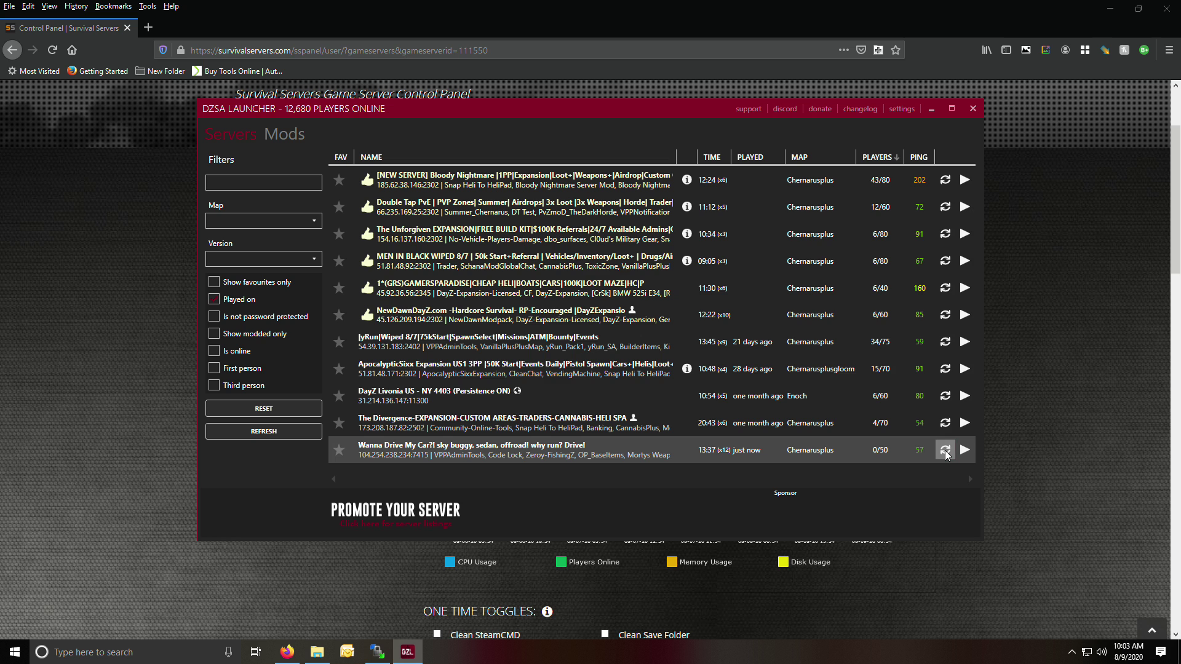
pyautogui.click(946, 454)
pyautogui.click(1076, 394)
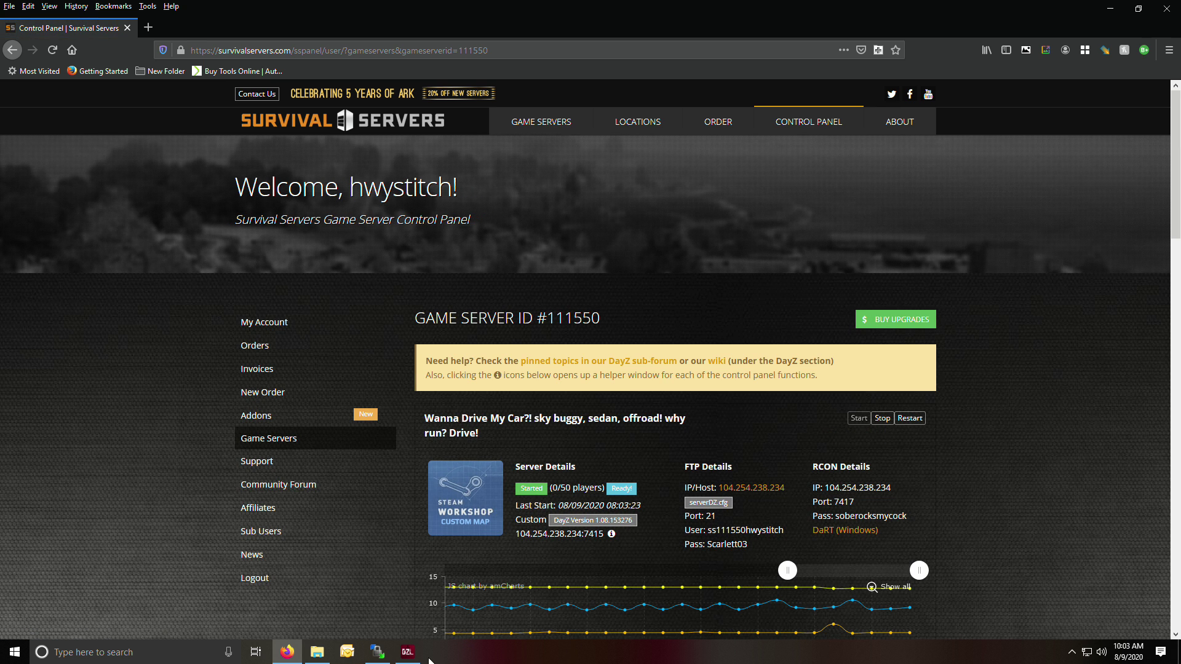
pyautogui.click(407, 652)
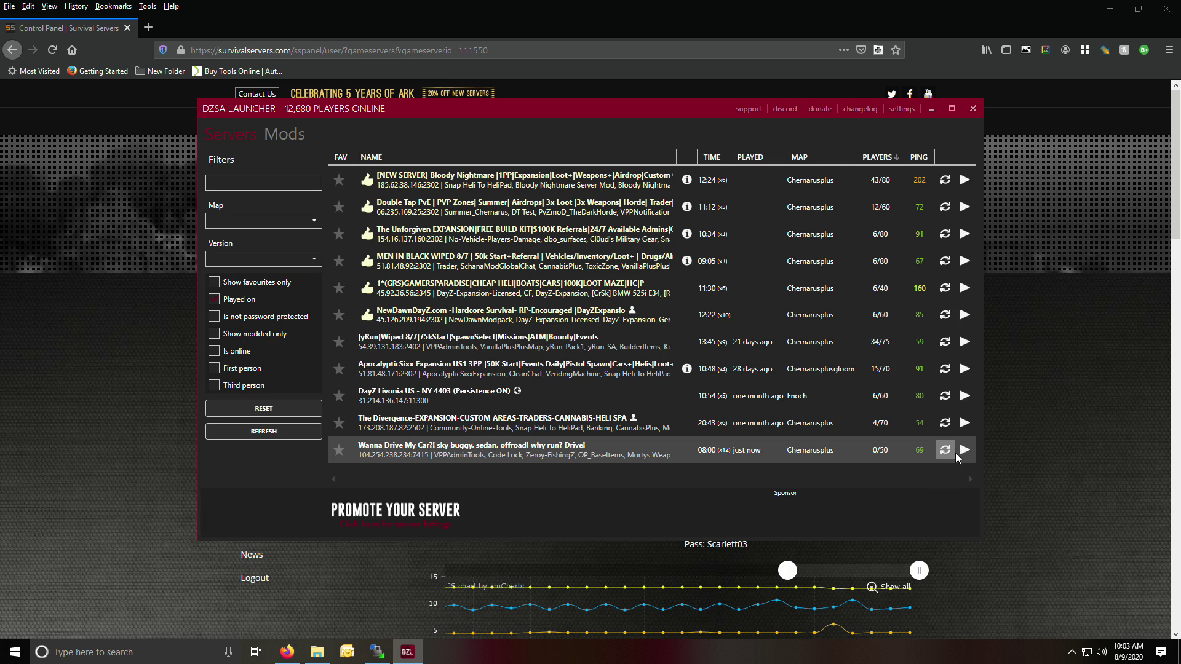
pyautogui.click(964, 450)
pyautogui.click(901, 481)
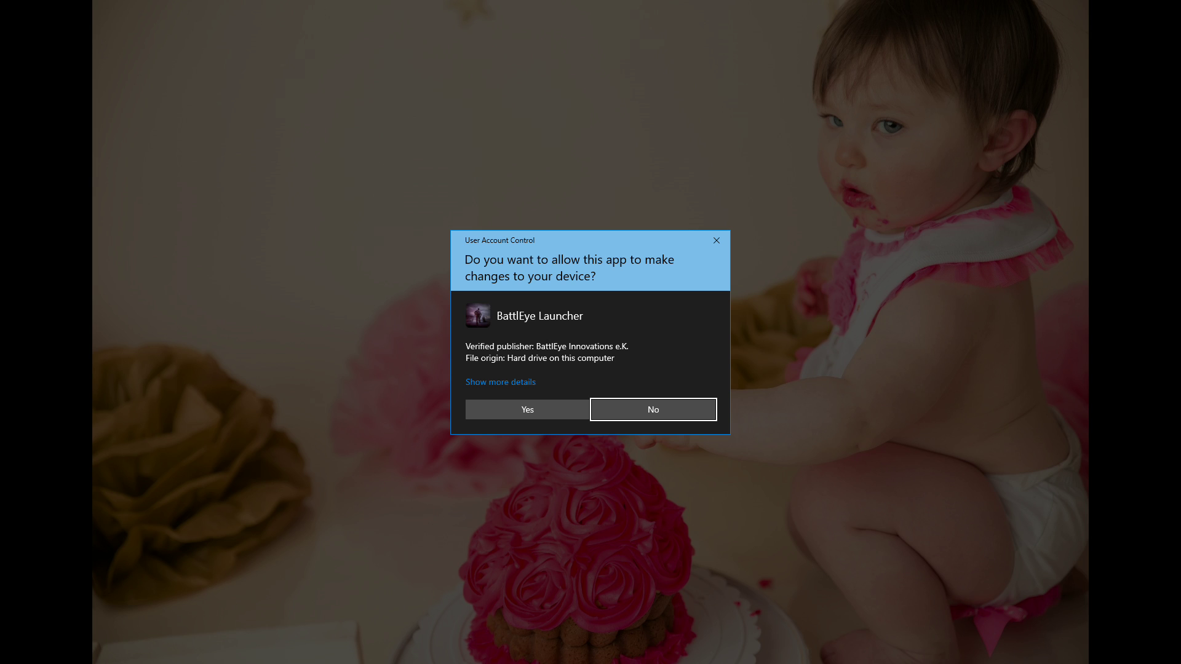
pyautogui.click(544, 411)
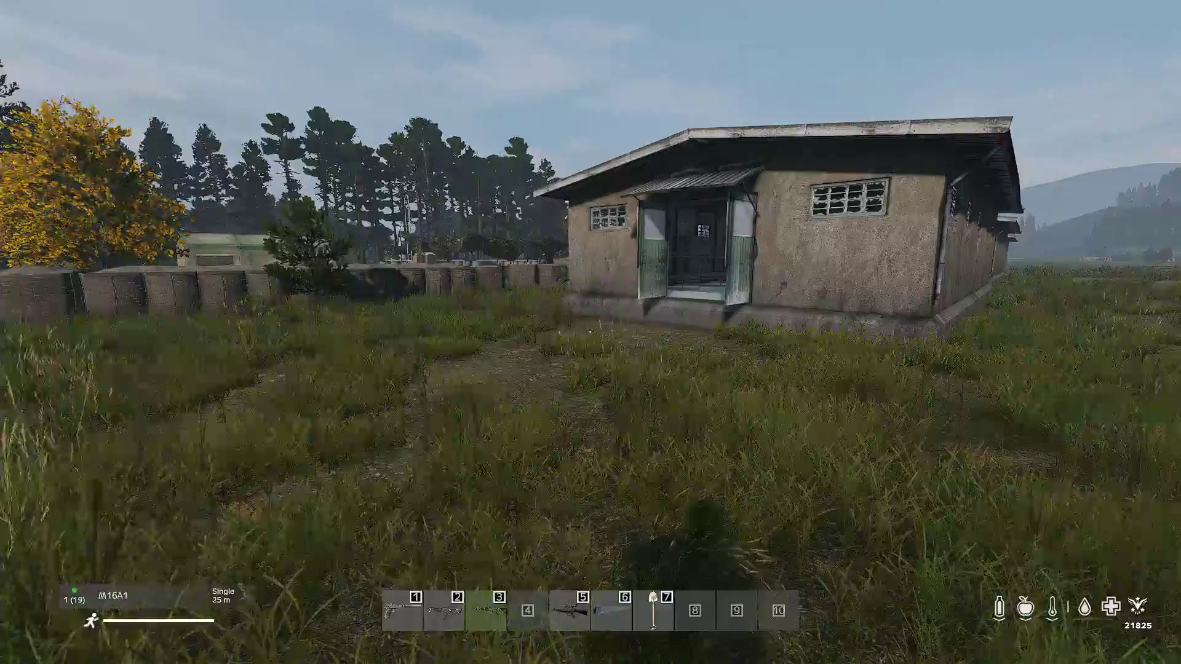
# Step: Walk up to the barracks entrance in the game, operate its door and change to the third-person view
pyautogui.press('w')
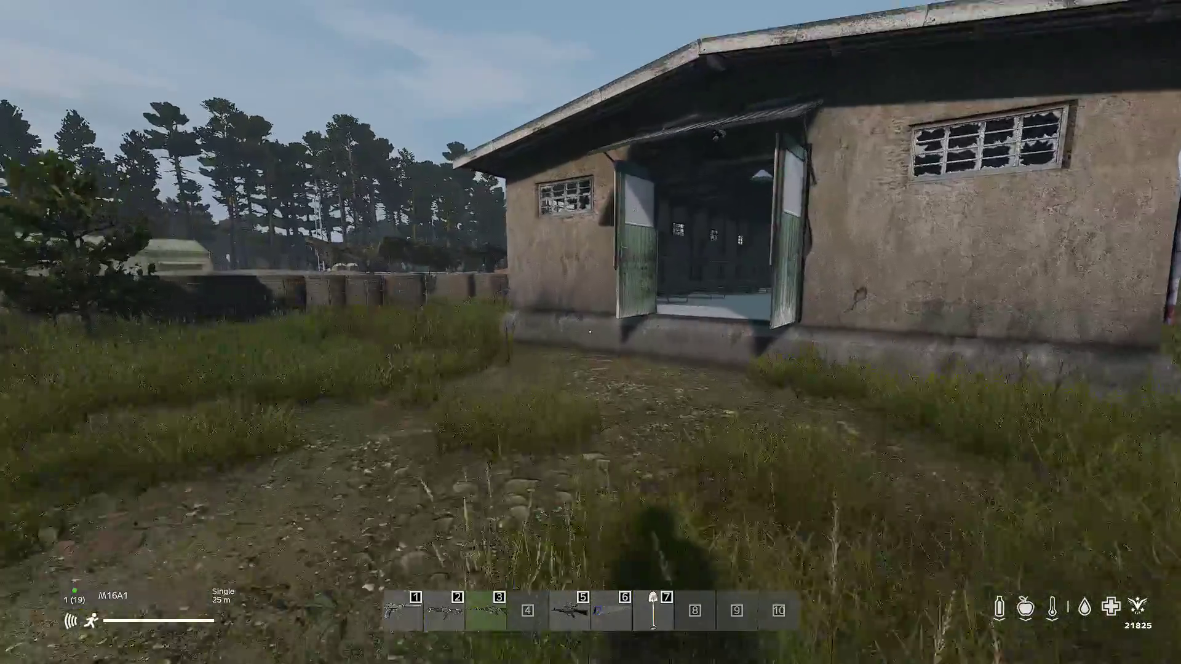
pyautogui.press('w')
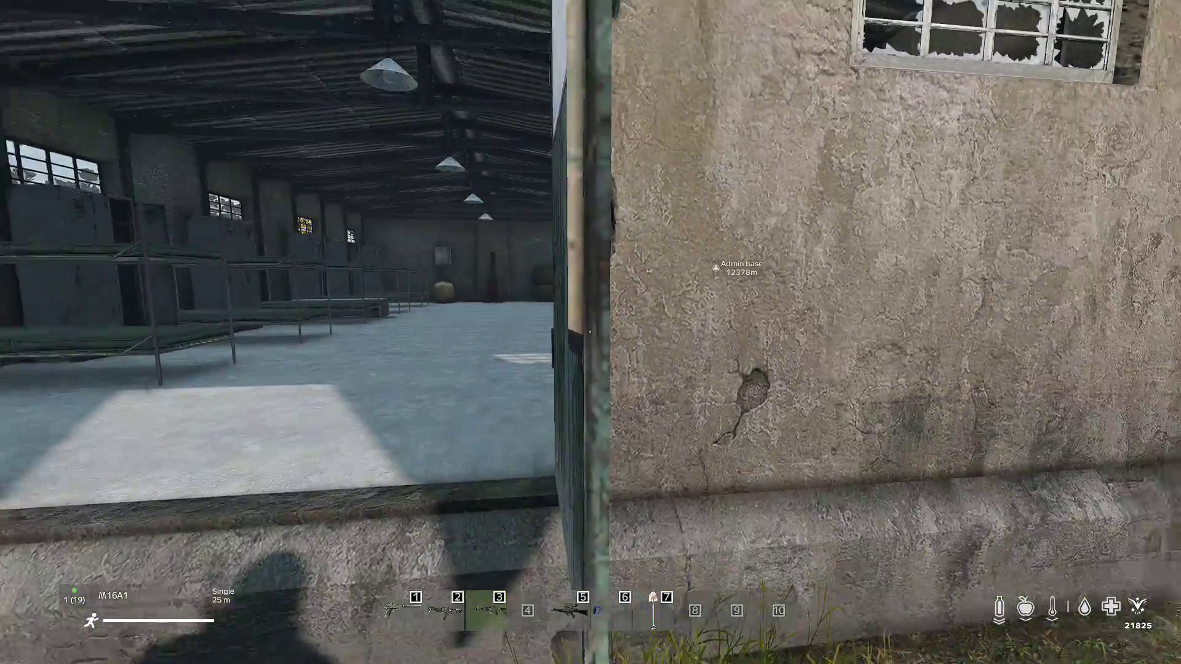
pyautogui.press('f')
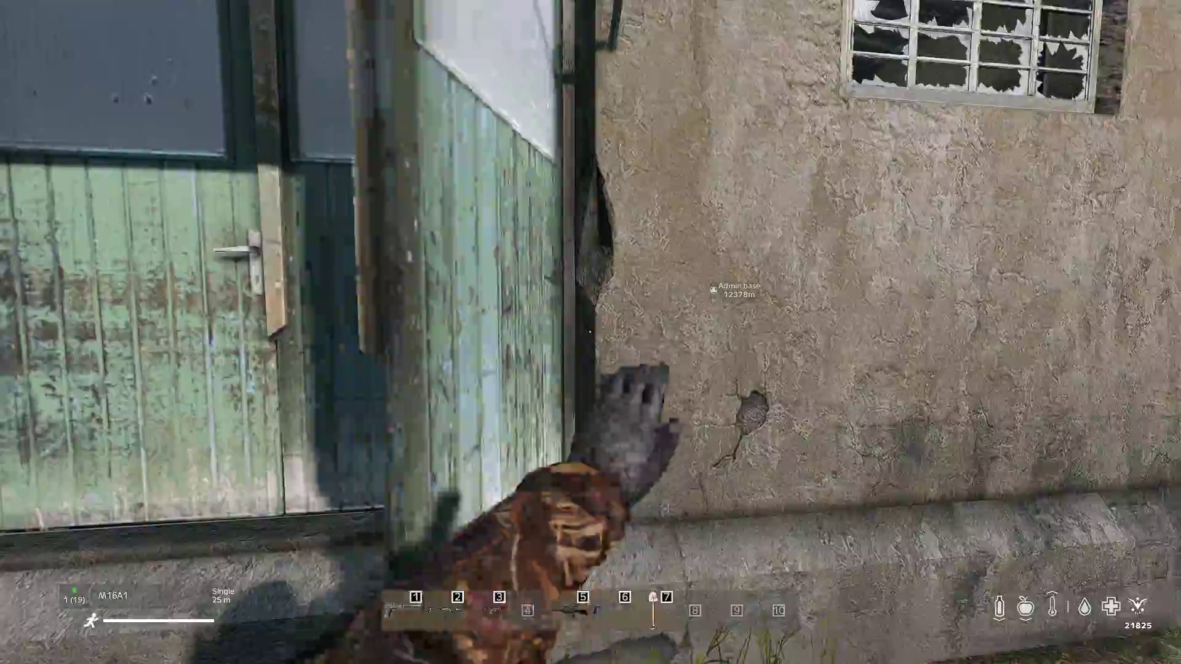
pyautogui.press('v')
pyautogui.press('w')
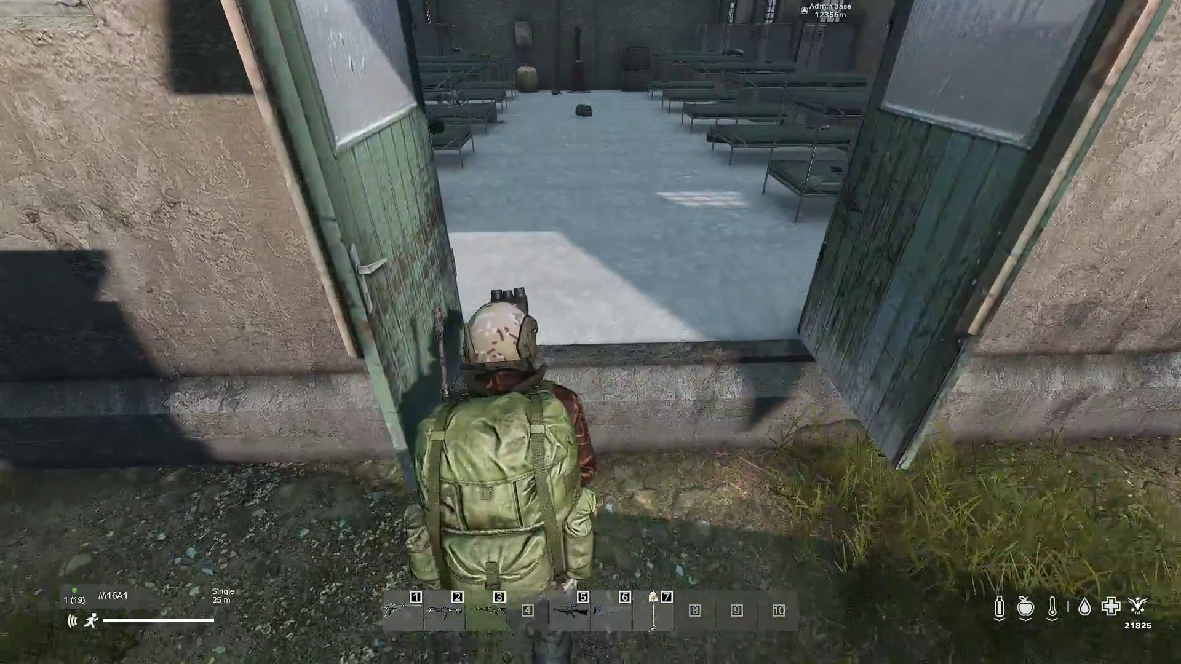
# Step: Walk through the barracks, examine the bunks, lockers and floor for spawned loot, and head outside toward the neighbouring barracks
pyautogui.press('w')
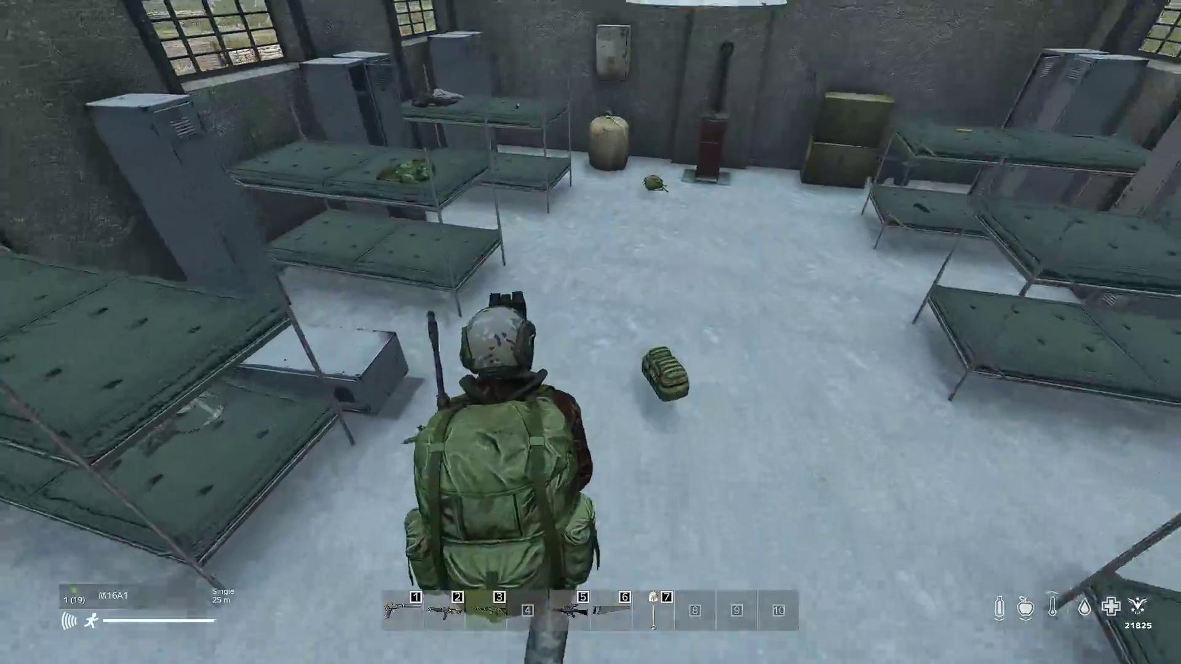
pyautogui.press('w')
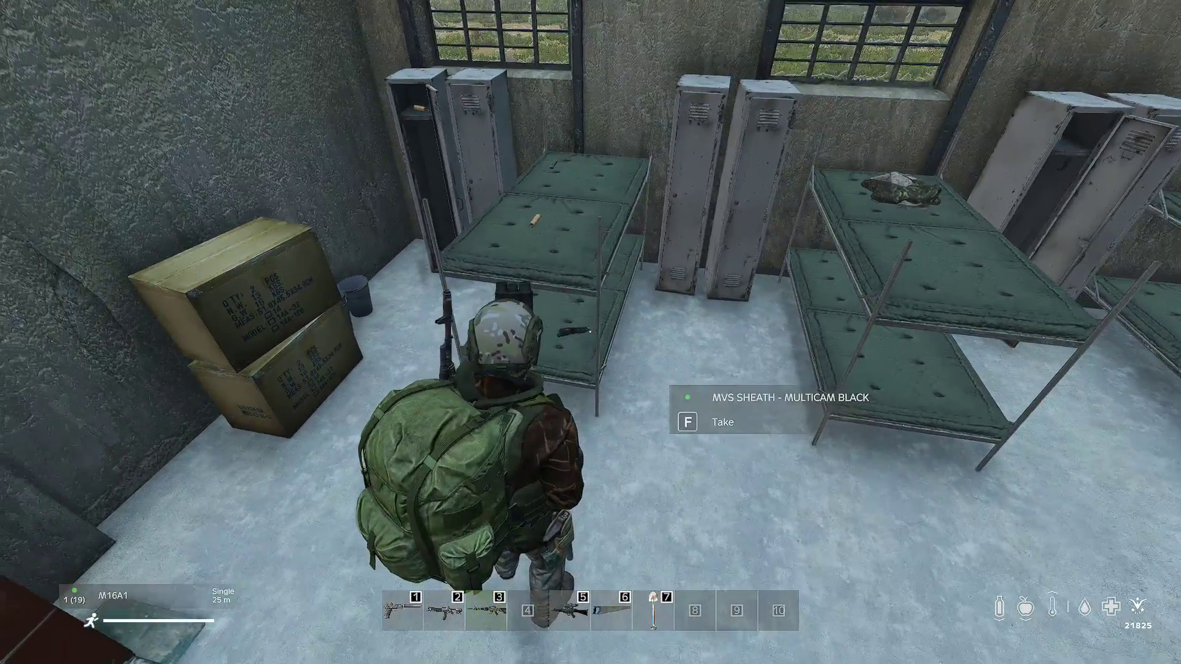
pyautogui.press('w')
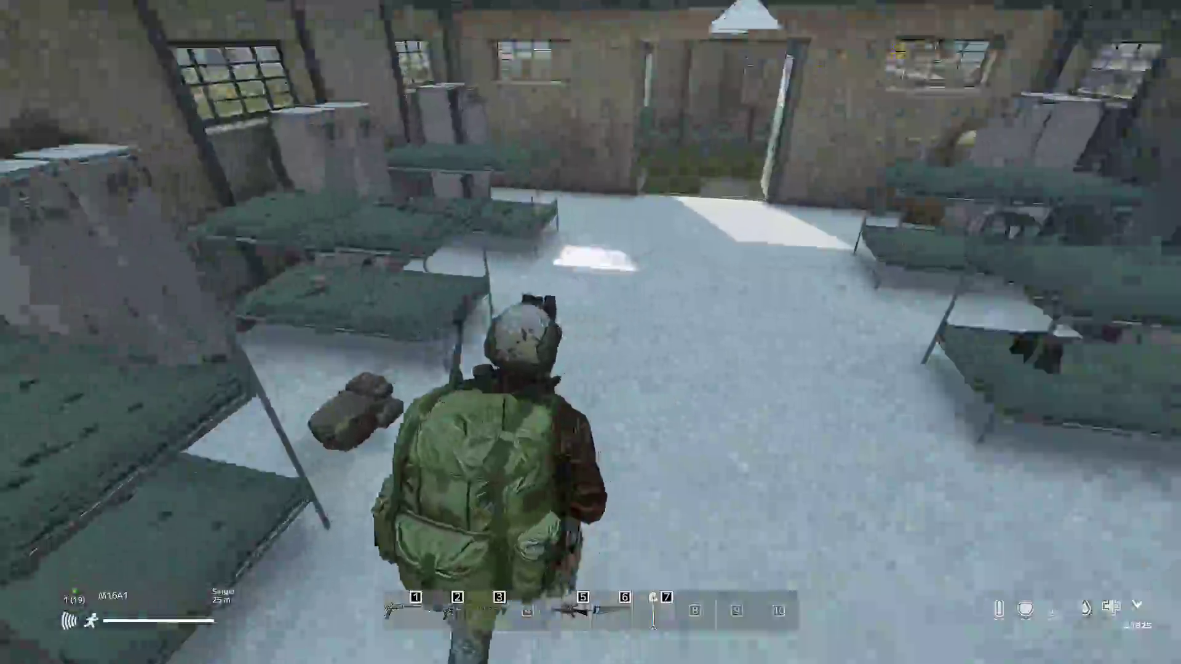
pyautogui.press('w')
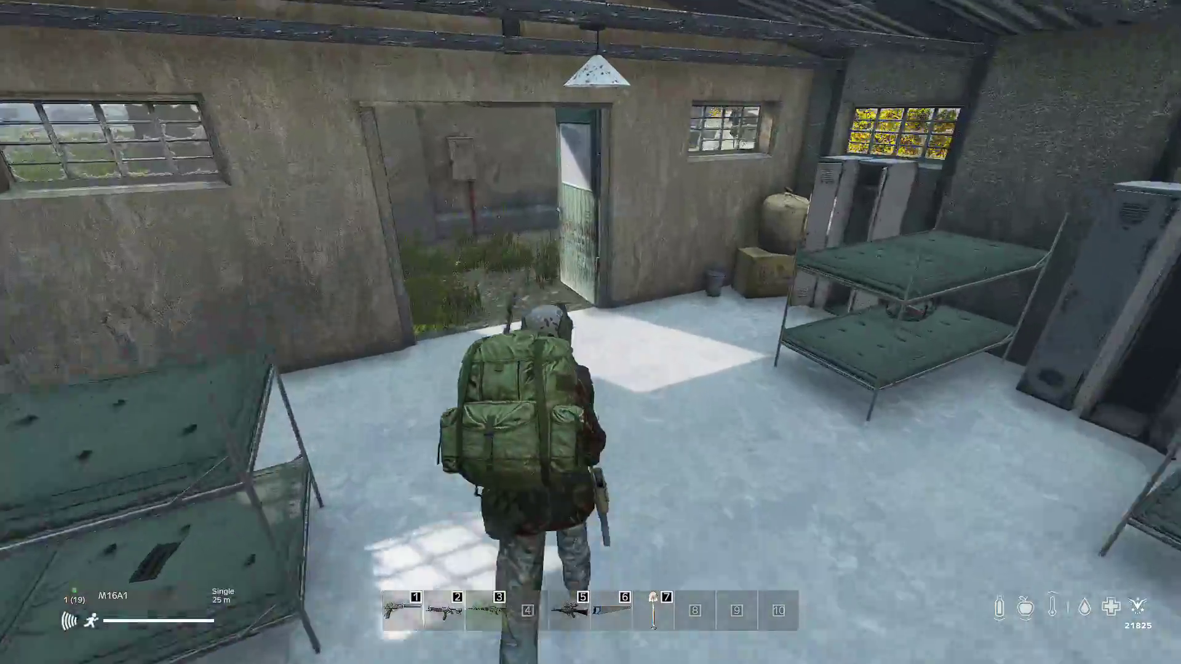
pyautogui.press('w')
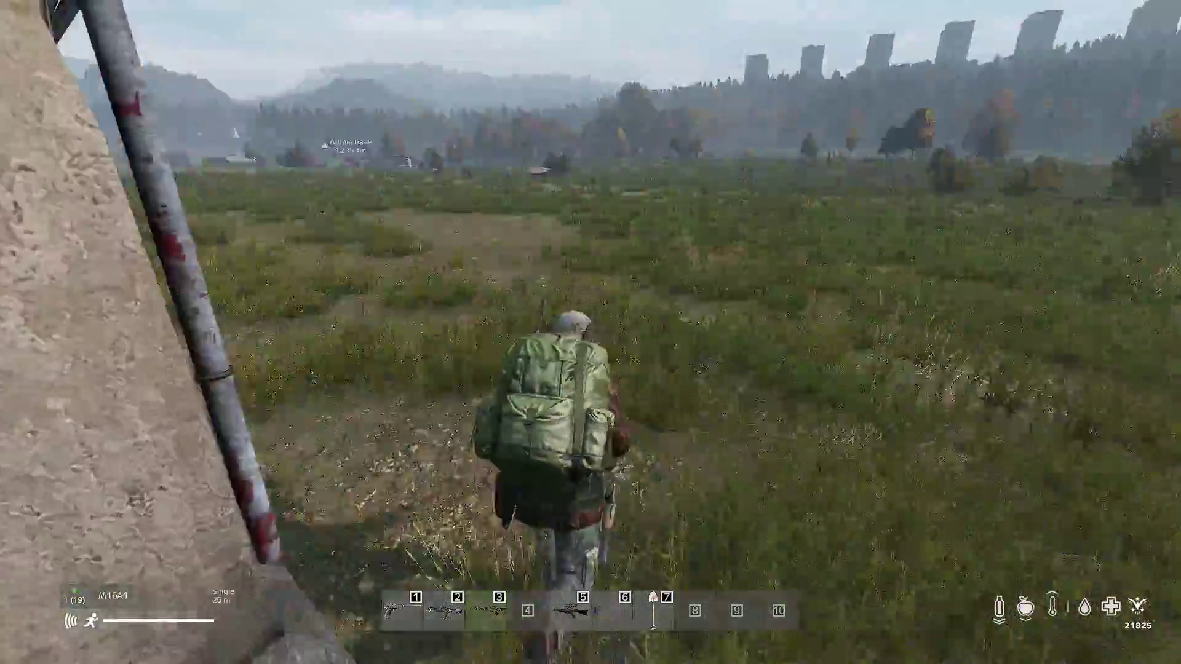
pyautogui.press('w')
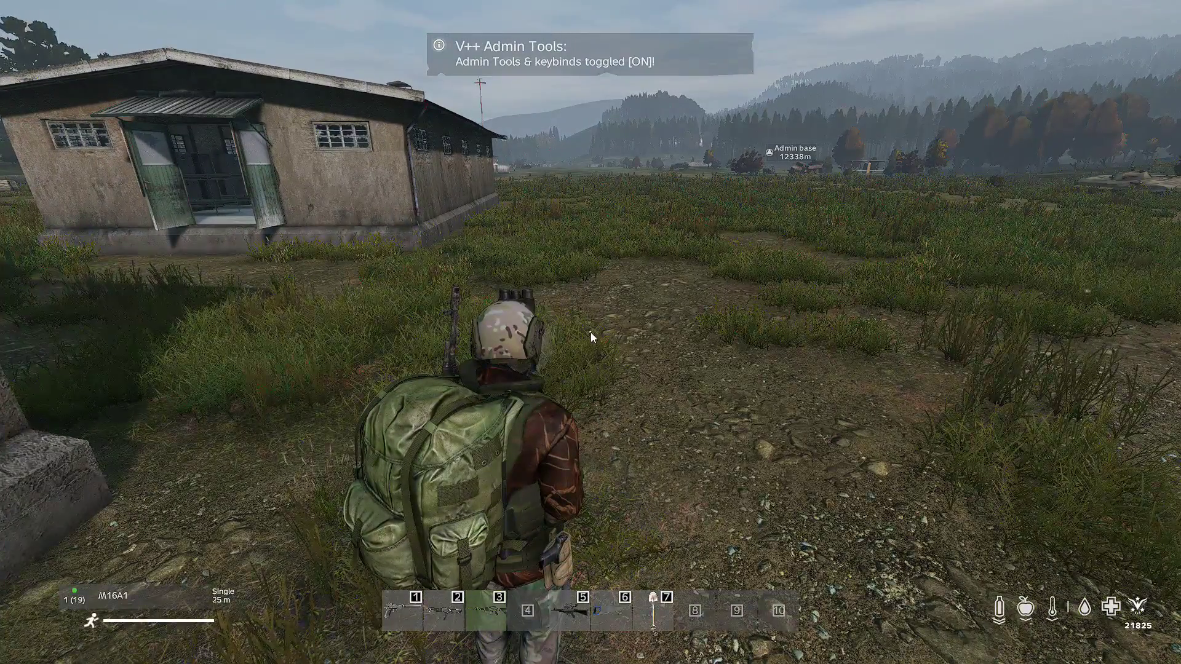
# Step: Give the own player Godmode and Unlimited Ammo in the admin Player Manager and close the admin tools
pyautogui.click(1134, 39)
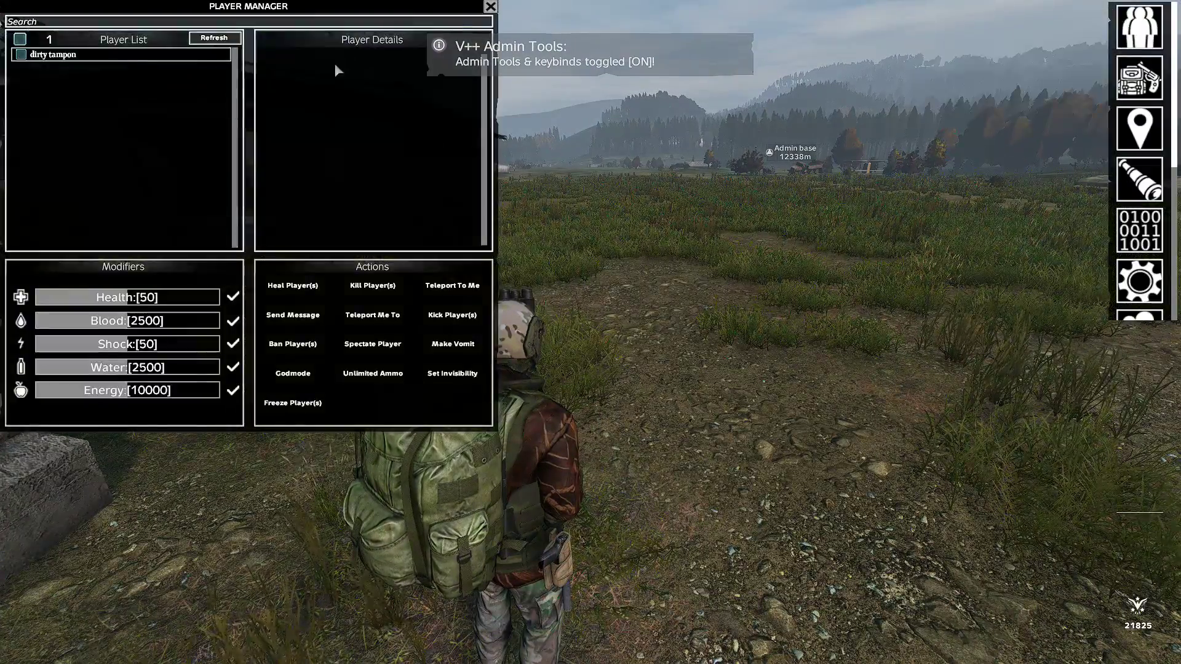
pyautogui.click(22, 56)
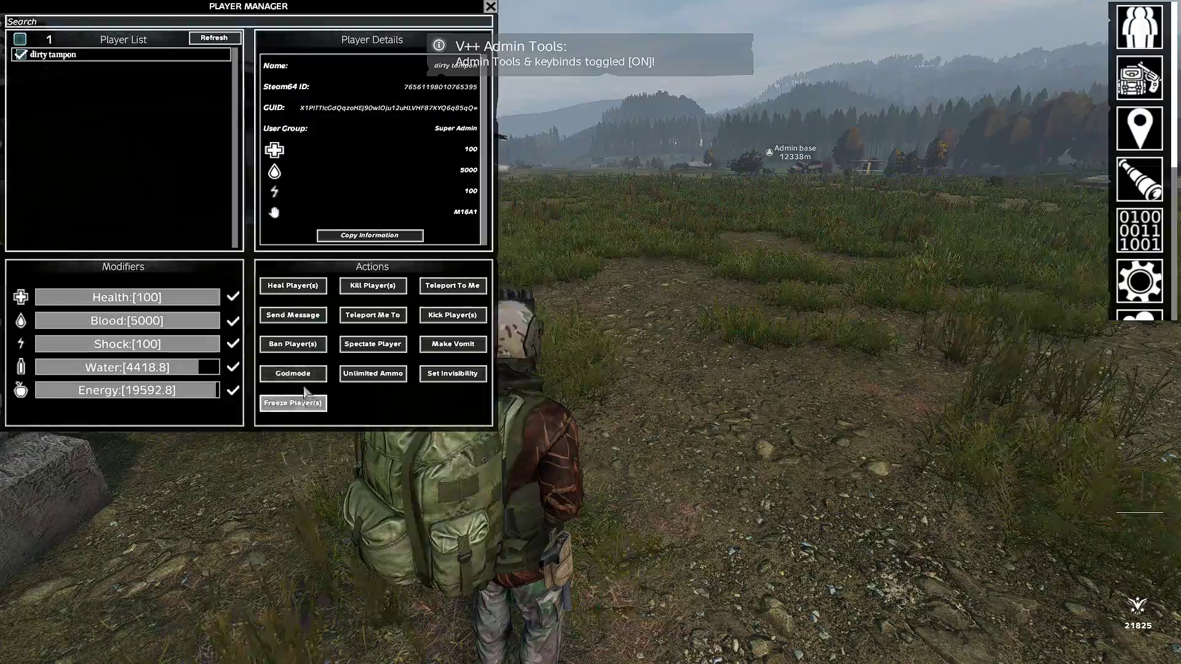
pyautogui.click(490, 7)
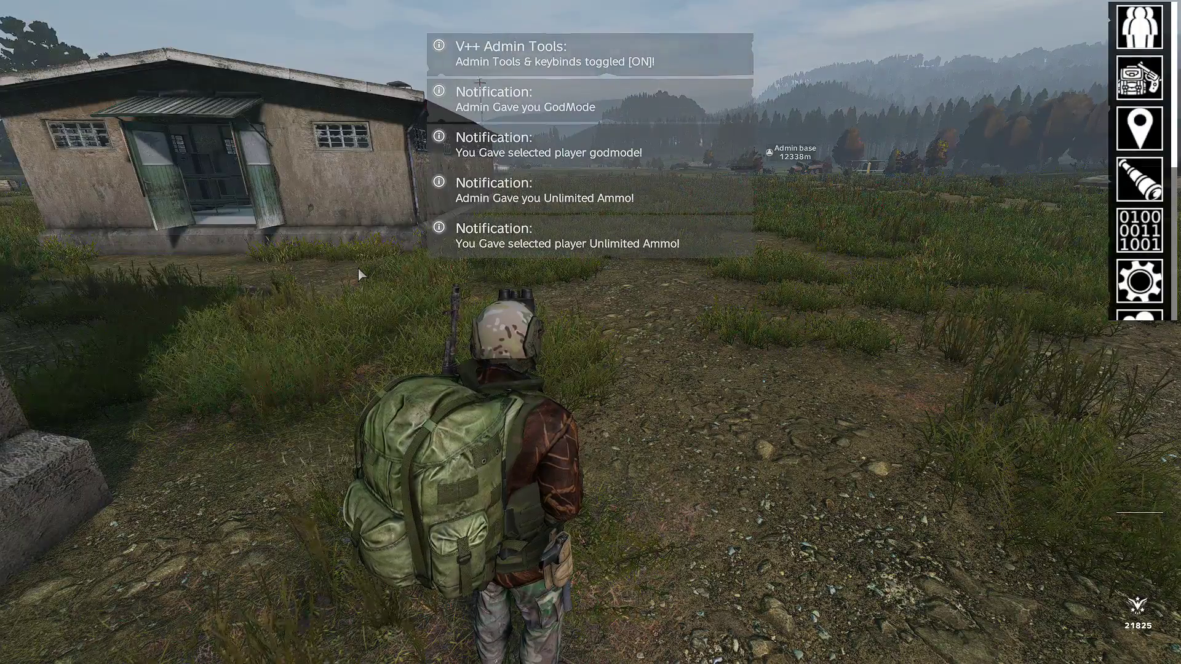
pyautogui.press('Escape')
# Step: Walk through the neighbouring barracks, examine its bunks, lockers and floor for spawned loot, and go back outside
pyautogui.press('w')
pyautogui.press('w')
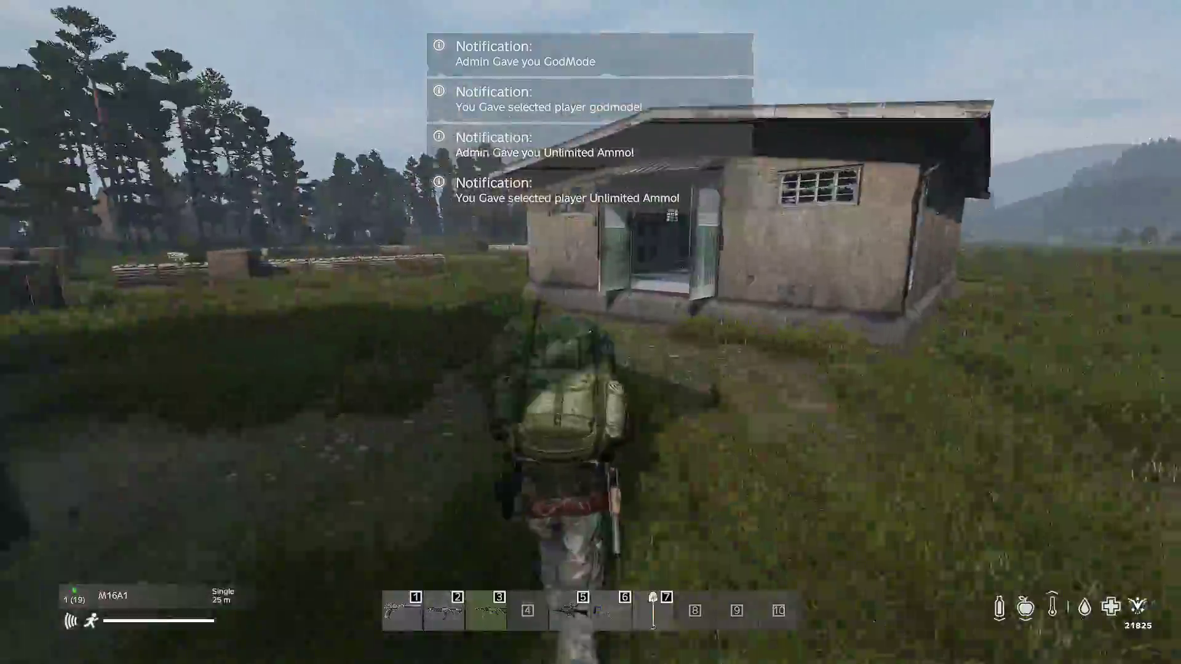
pyautogui.press('w')
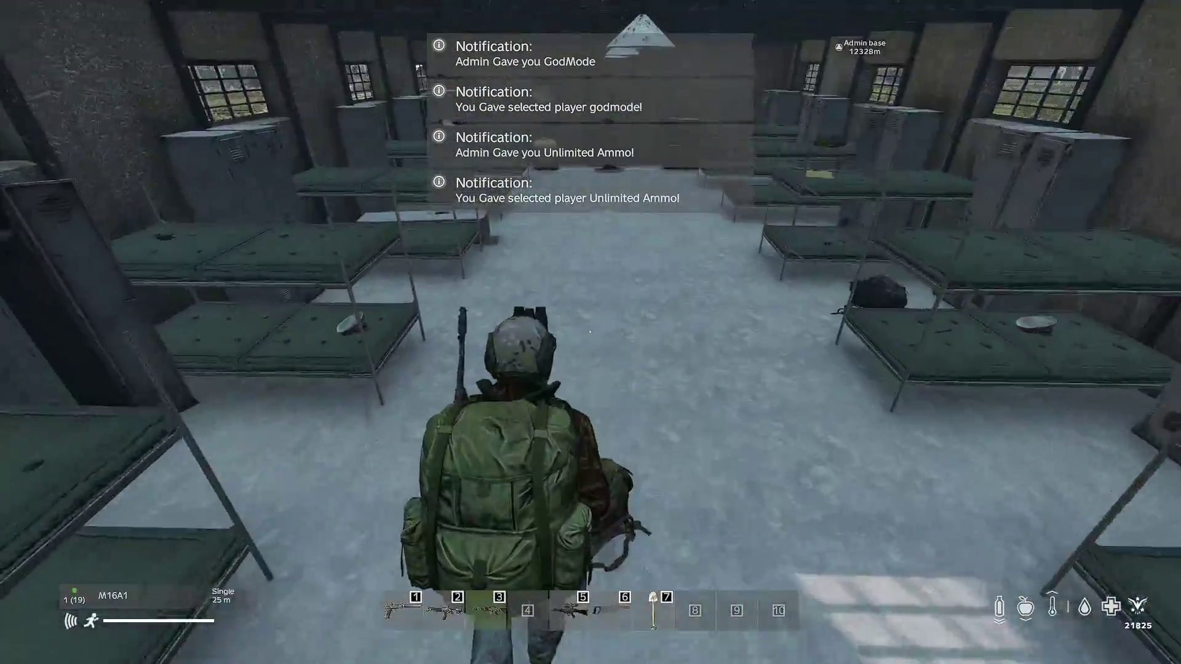
pyautogui.press('w')
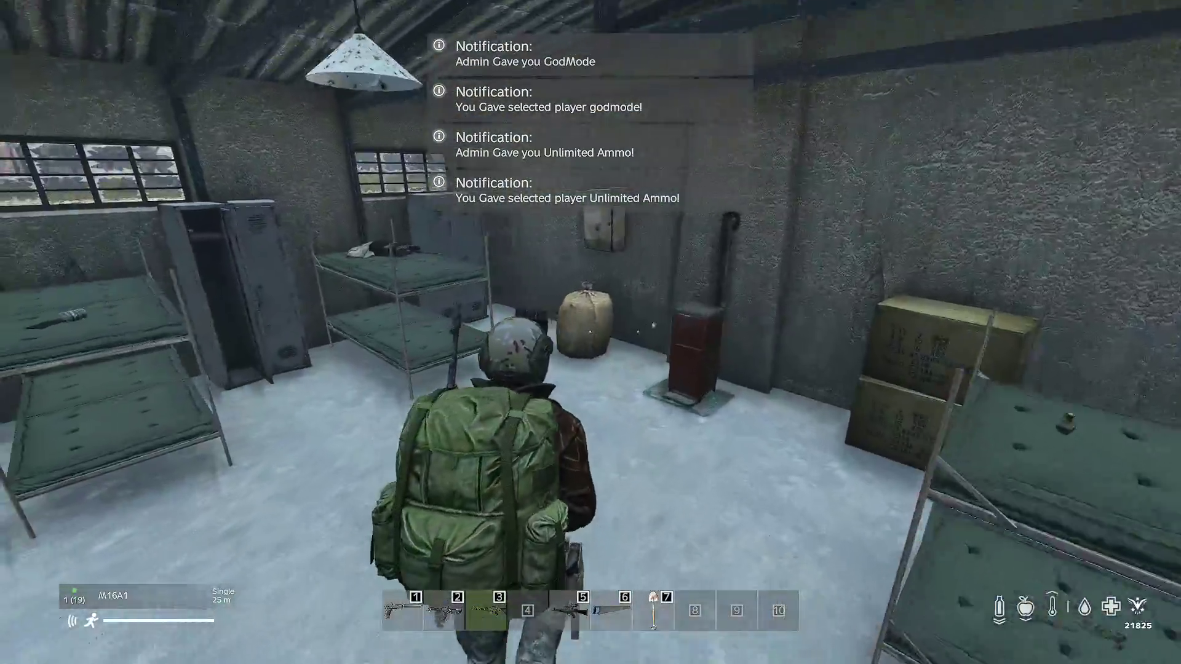
pyautogui.press('w')
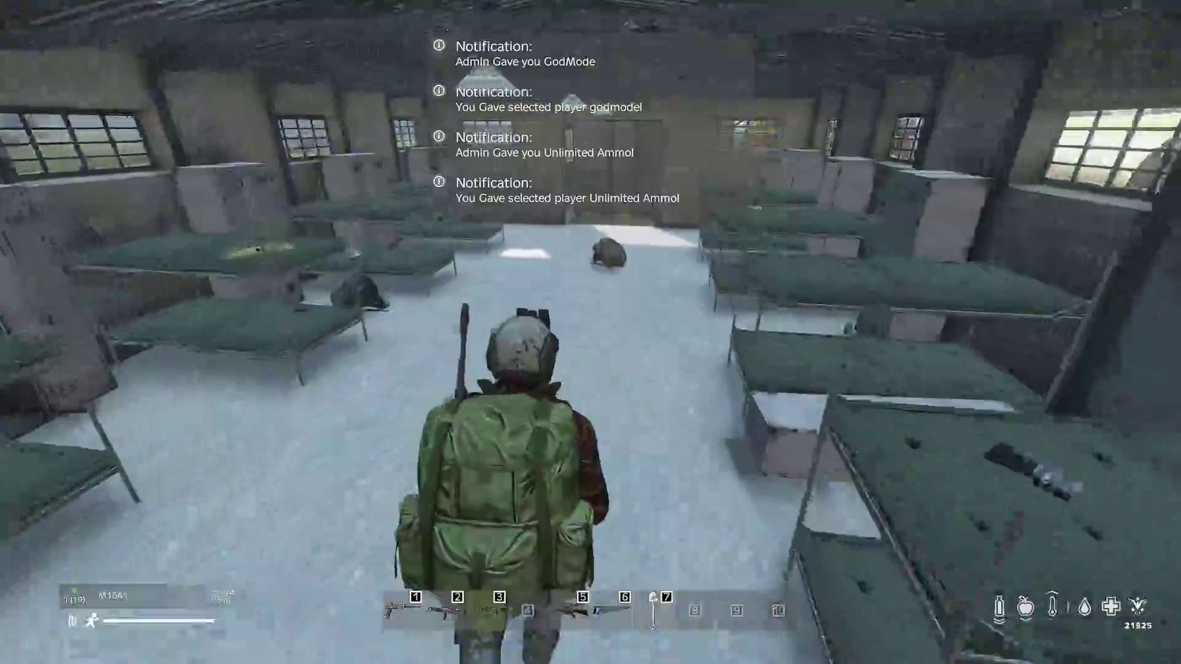
pyautogui.press('w')
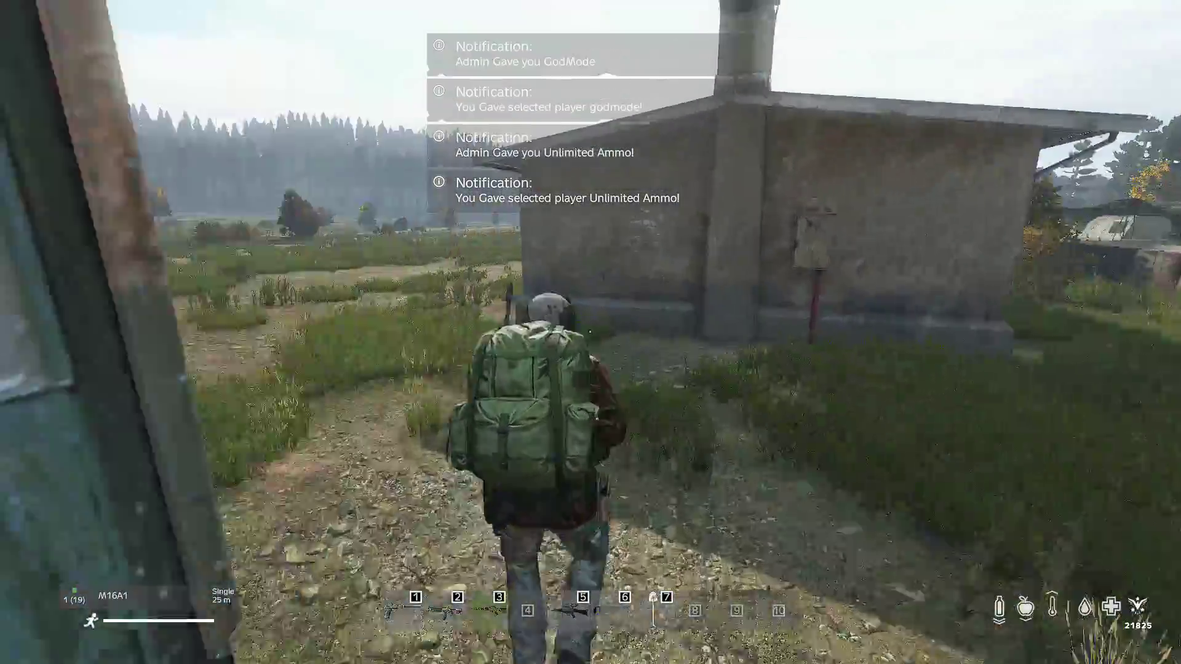
# Step: Run alongside the barracks to the next one in the row and open its green double doors
pyautogui.press('w')
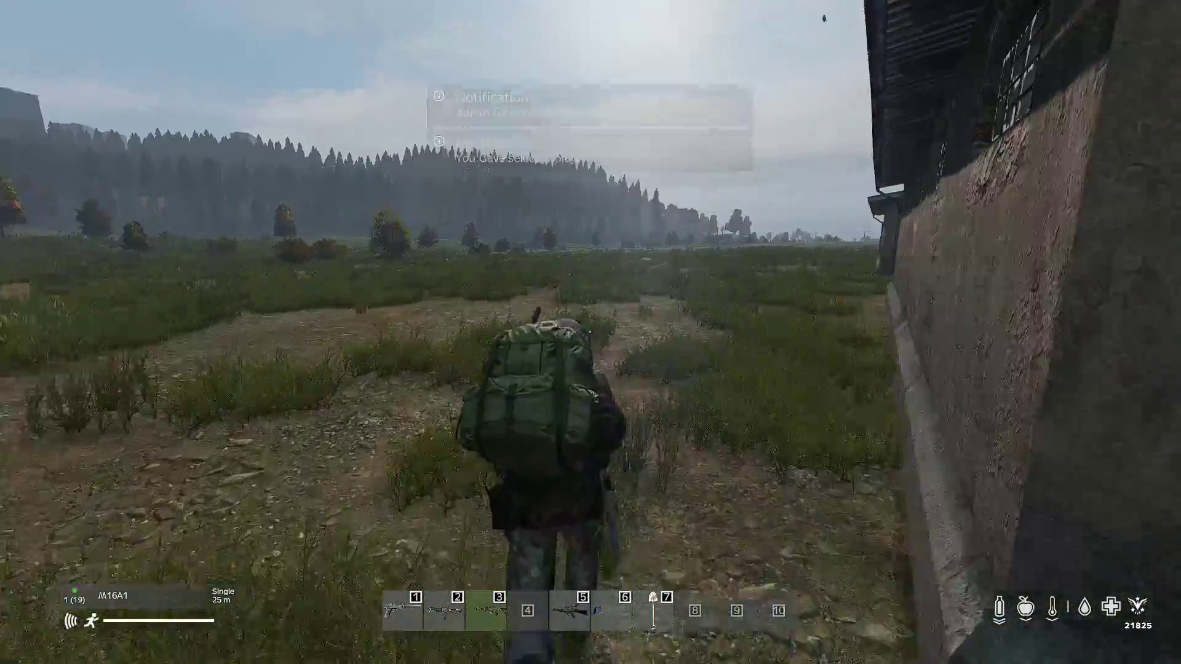
pyautogui.press('w')
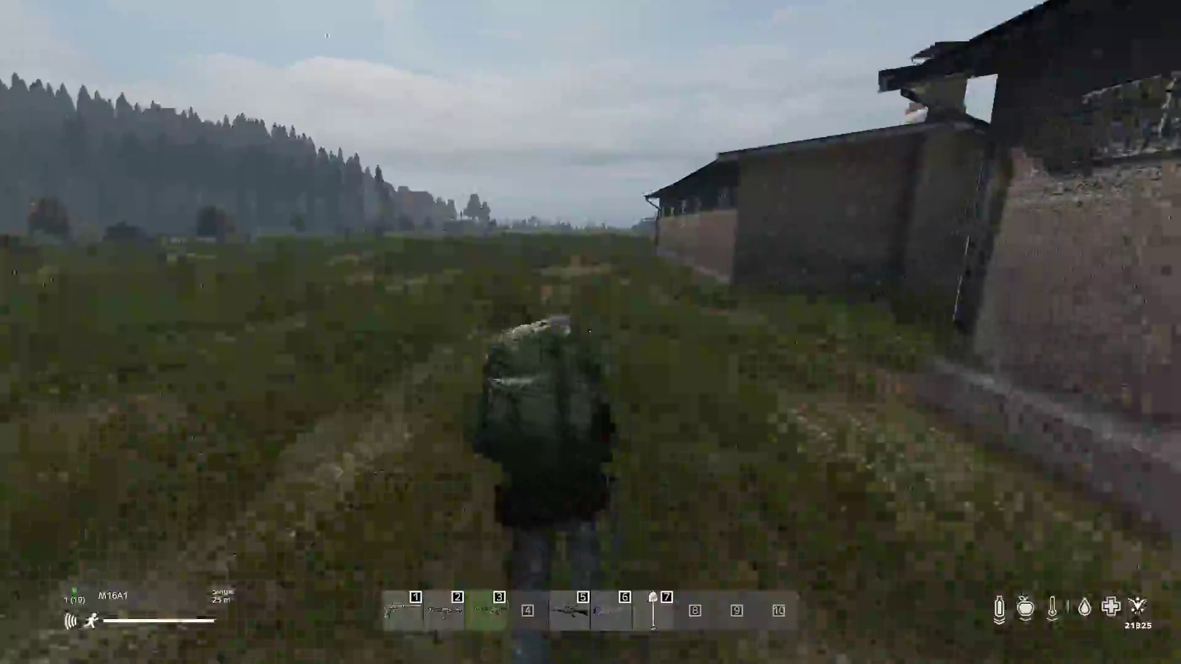
pyautogui.press('w')
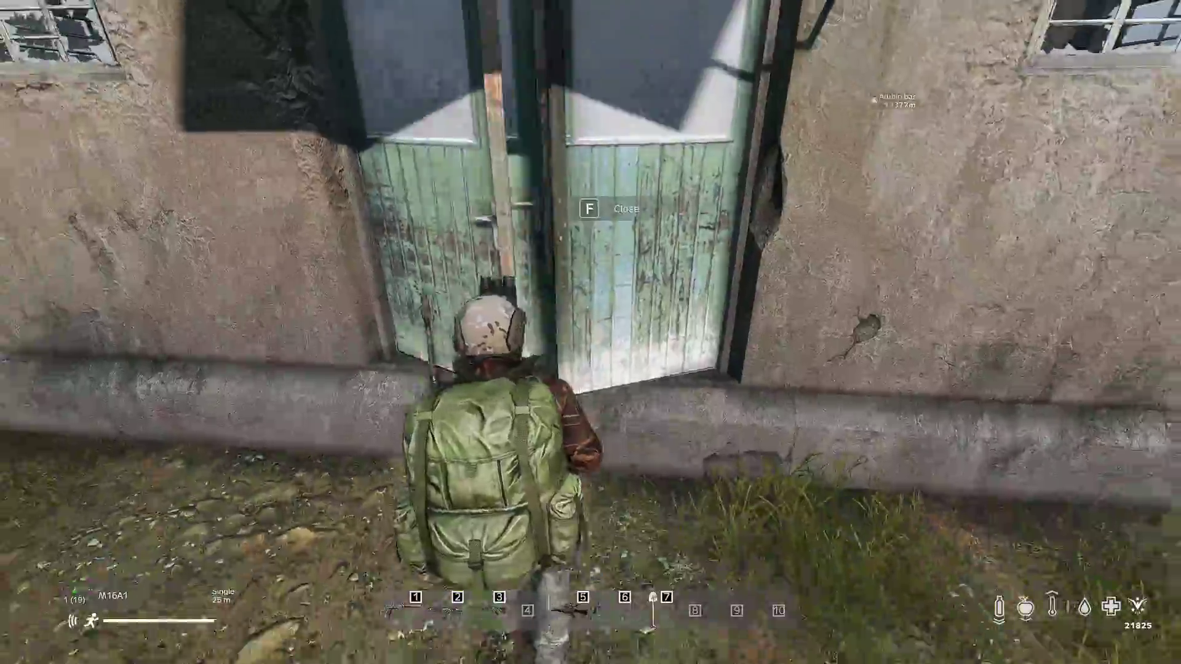
pyautogui.press('f')
pyautogui.press('s')
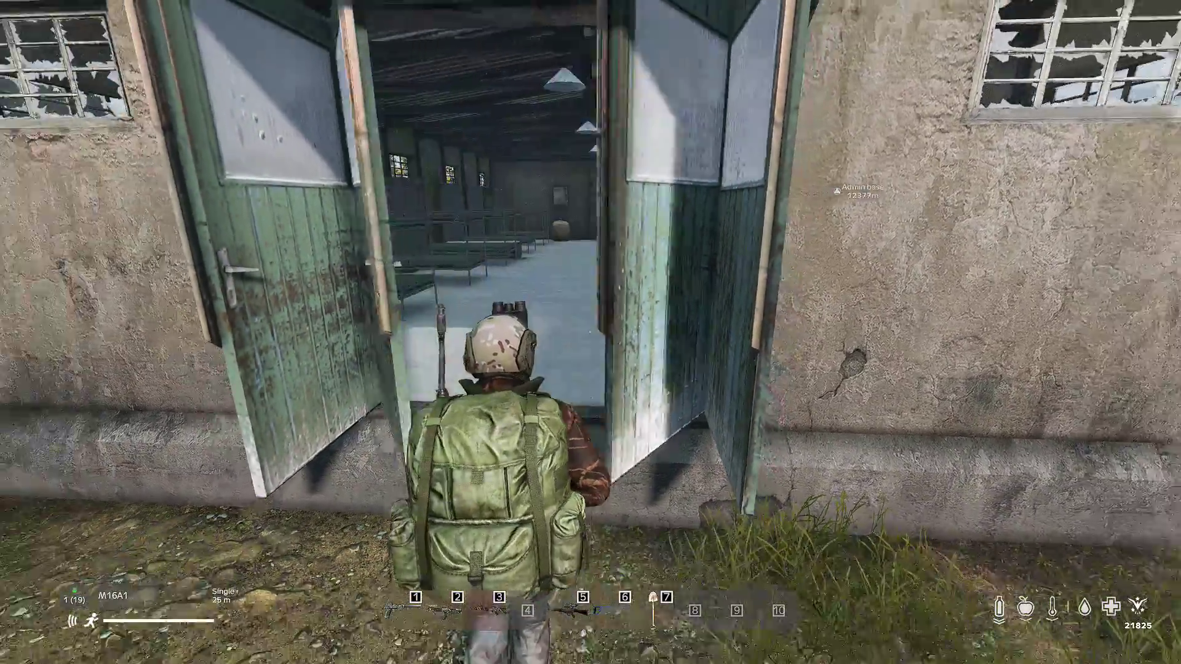
# Step: Walk to the far end of this barracks and back, check the bunks and floor for loot, and leave for the open field
pyautogui.press('w')
pyautogui.press('w')
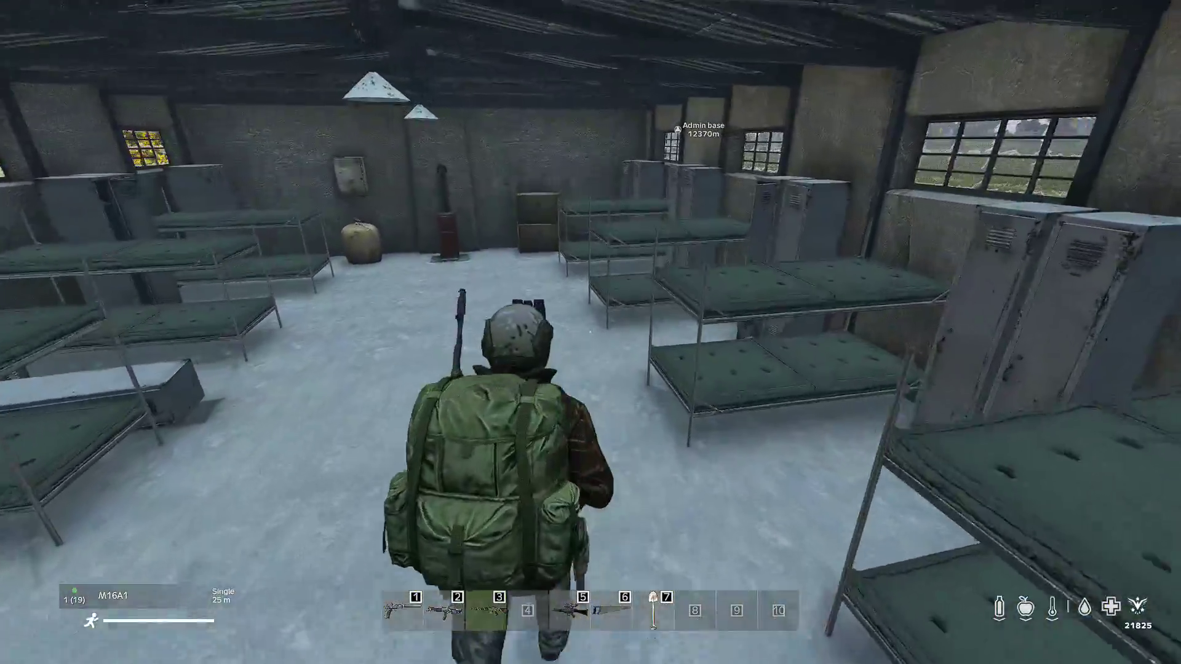
pyautogui.press('w')
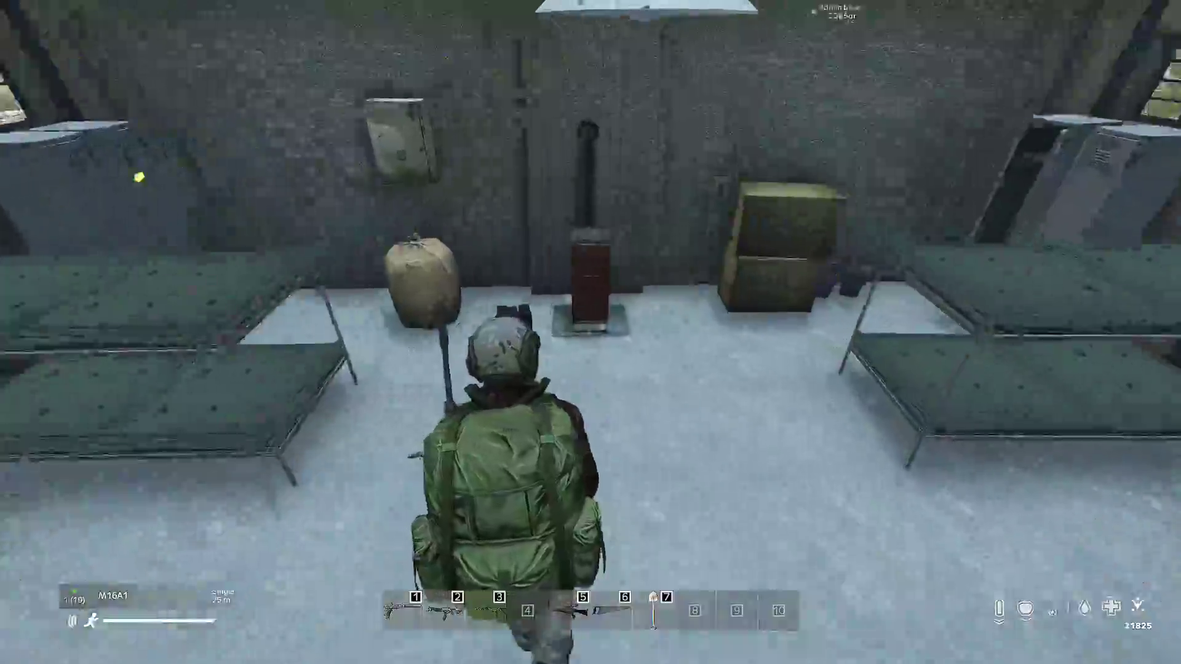
pyautogui.press('w')
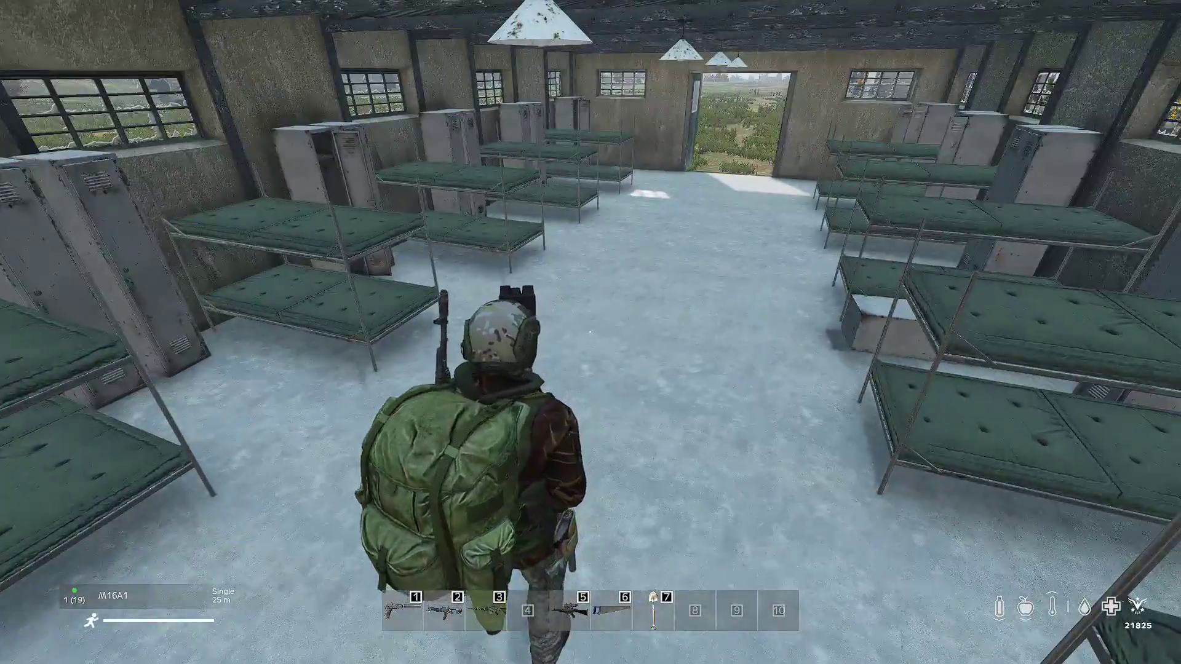
pyautogui.press('w')
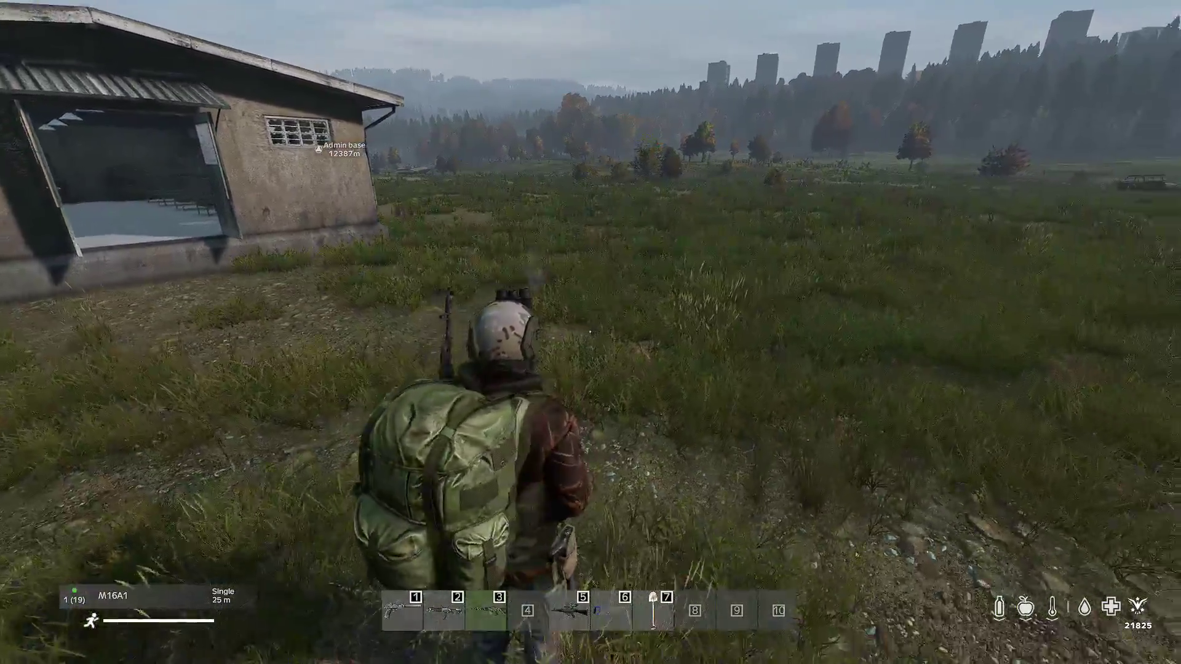
pyautogui.press('w')
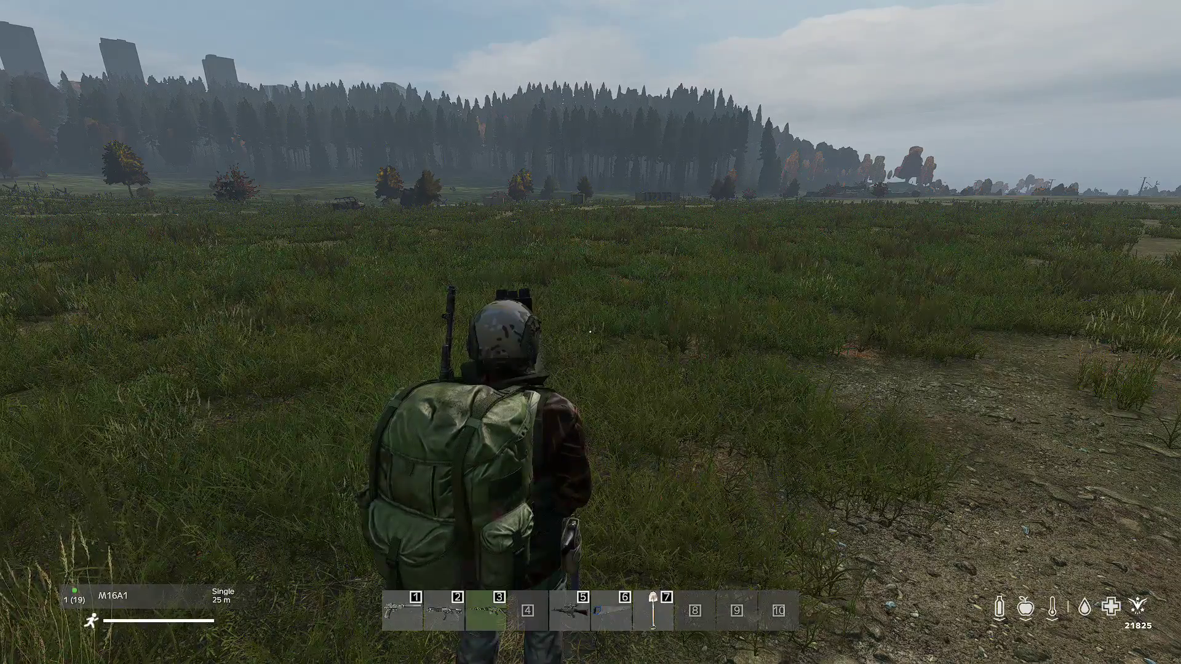
# Step: Open the admin Teleport Manager and examine the map around Airstrip Krasnostav
pyautogui.press('y')
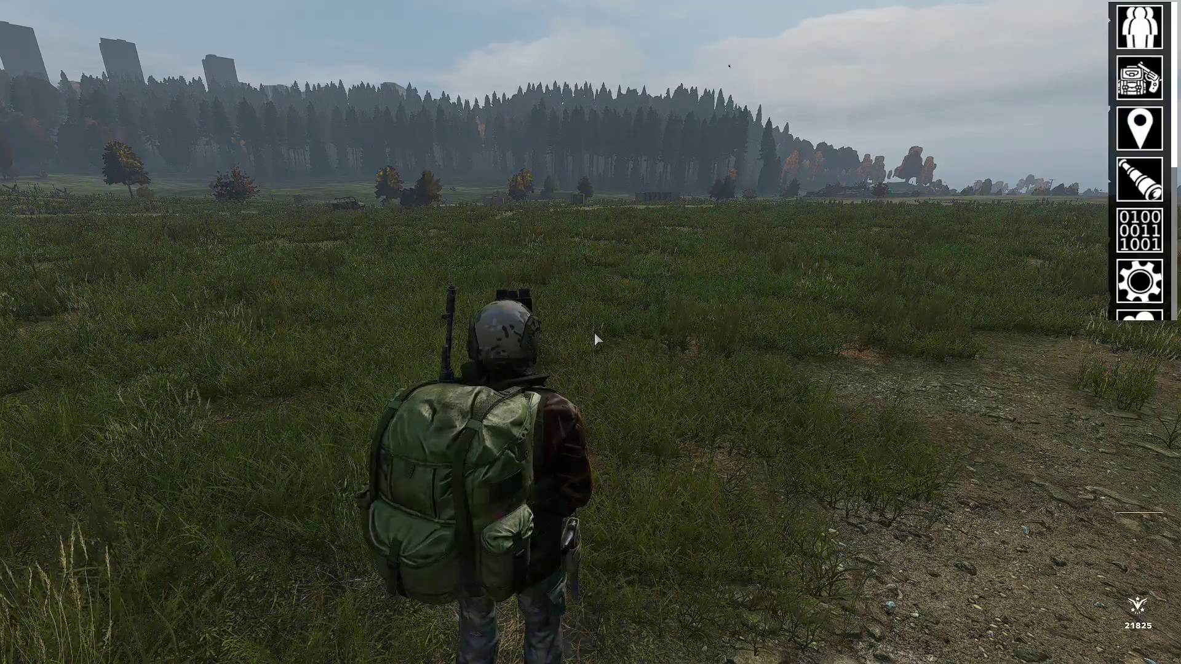
pyautogui.click(1143, 117)
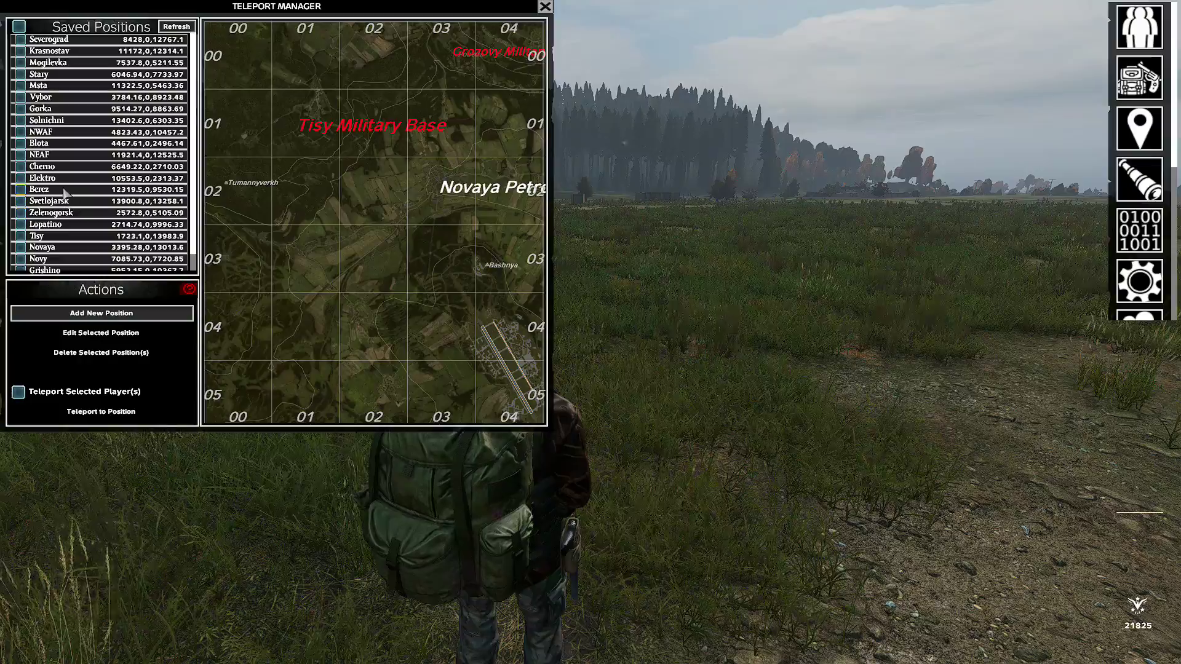
pyautogui.scroll(-1, 48, 137)
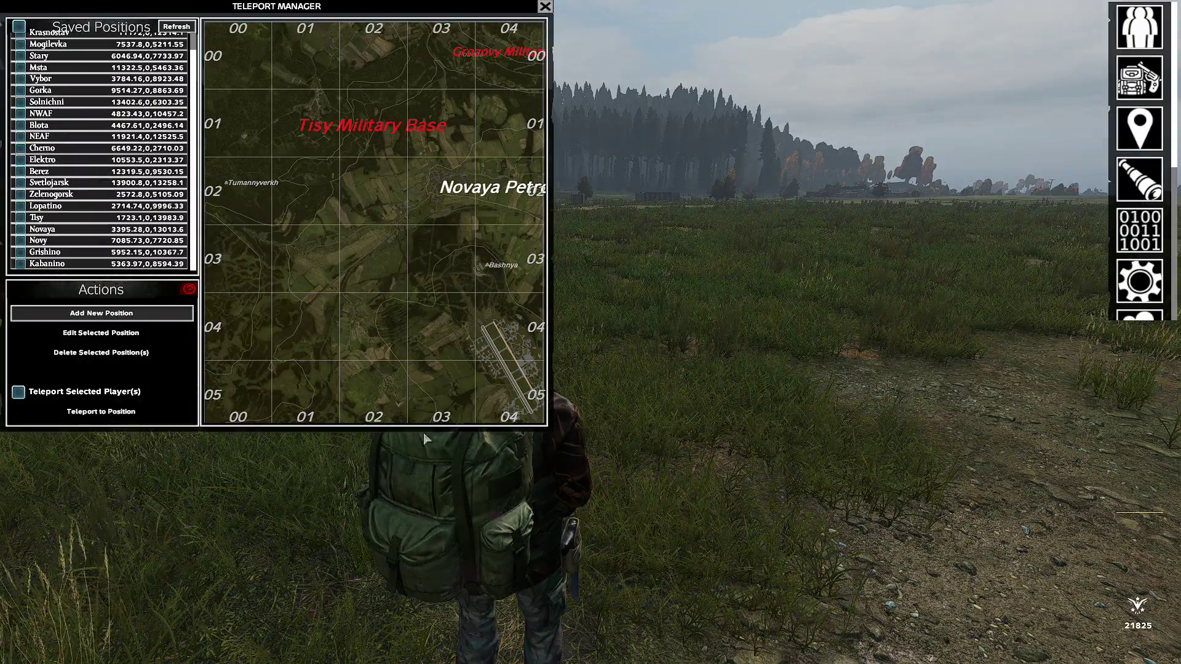
pyautogui.scroll(1, 421, 363)
pyautogui.moveTo(542, 304); pyautogui.dragTo(252, 281)
pyautogui.moveTo(409, 295); pyautogui.dragTo(97, 418)
pyautogui.moveTo(385, 263); pyautogui.dragTo(119, 268)
pyautogui.scroll(-1, 416, 220)
pyautogui.moveTo(431, 113); pyautogui.dragTo(395, 234)
pyautogui.moveTo(336, 276); pyautogui.dragTo(400, 267)
pyautogui.scroll(2, 470, 249)
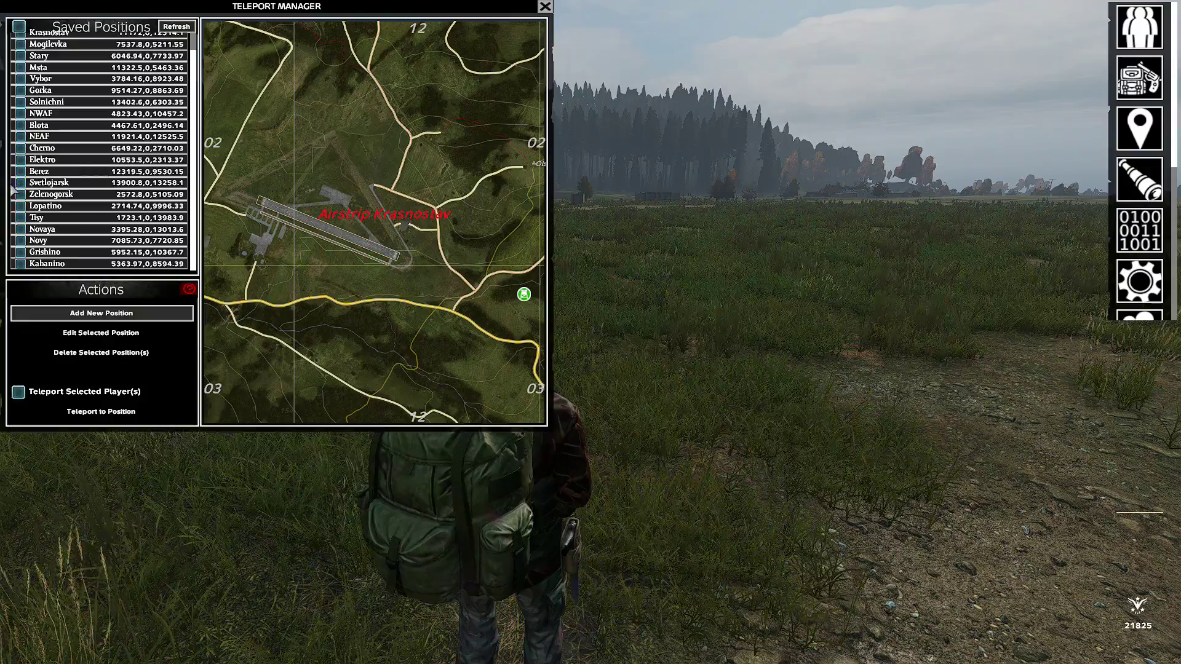
# Step: Teleport to the saved NEAF position and close the Teleport Manager
pyautogui.click(20, 137)
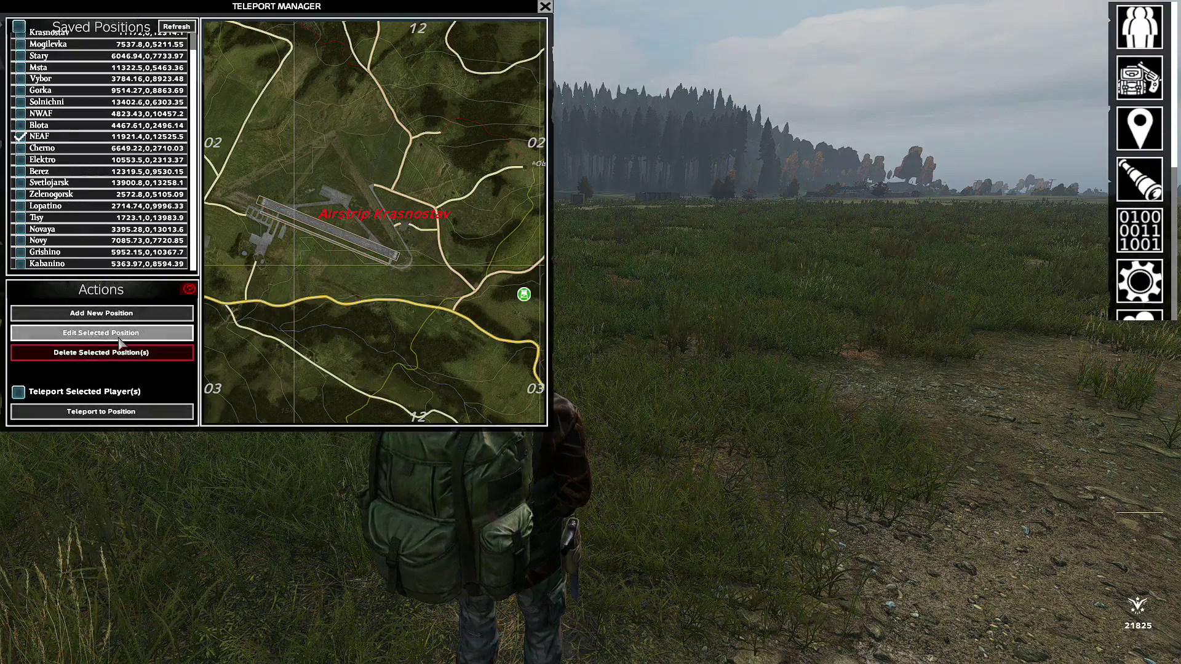
pyautogui.click(114, 416)
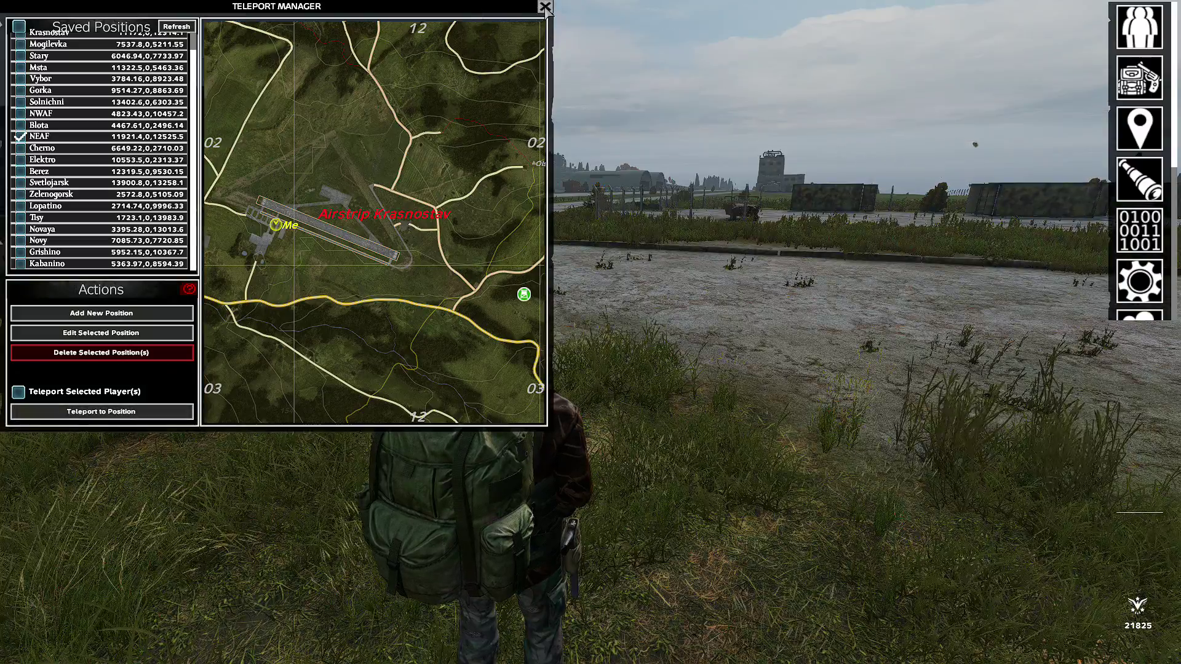
pyautogui.press('Escape')
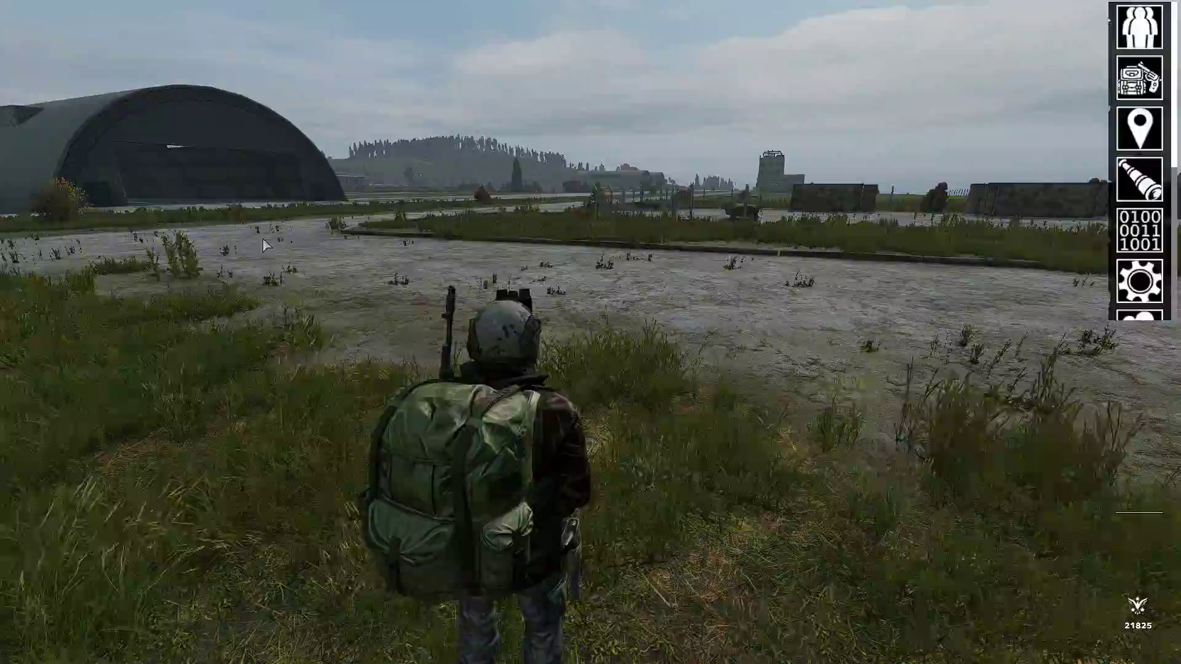
# Step: Leave the admin tools and run across the airfield to the entrance door of the dark two-storey building
pyautogui.press('Escape')
pyautogui.press('w')
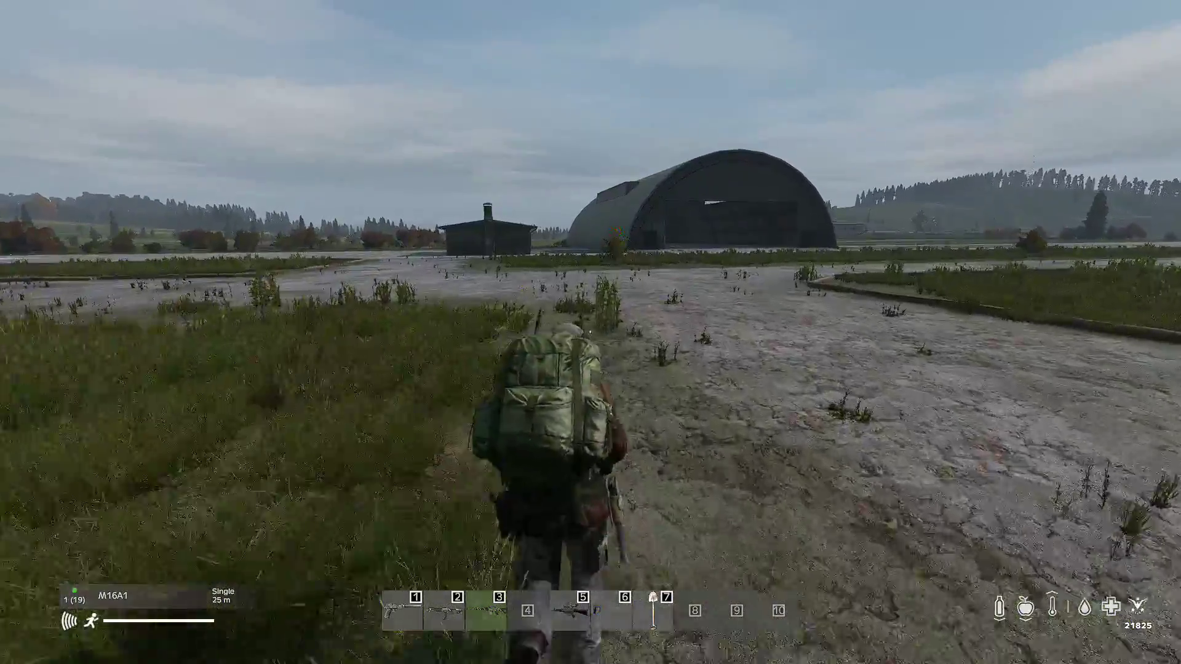
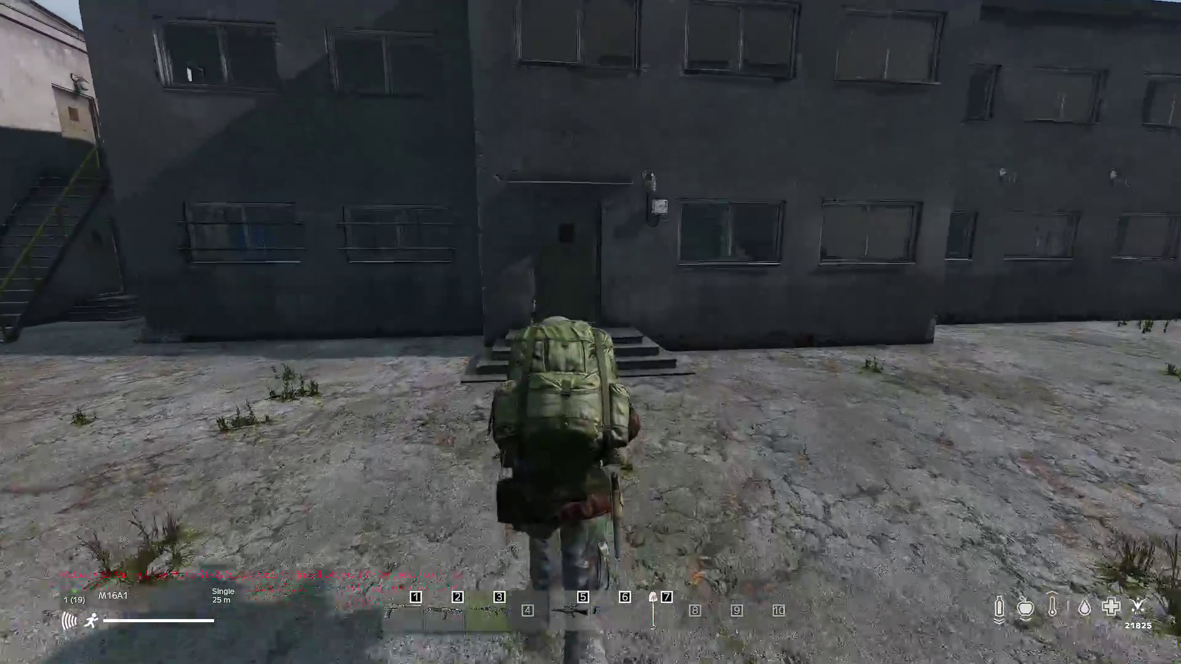
pyautogui.press('f')
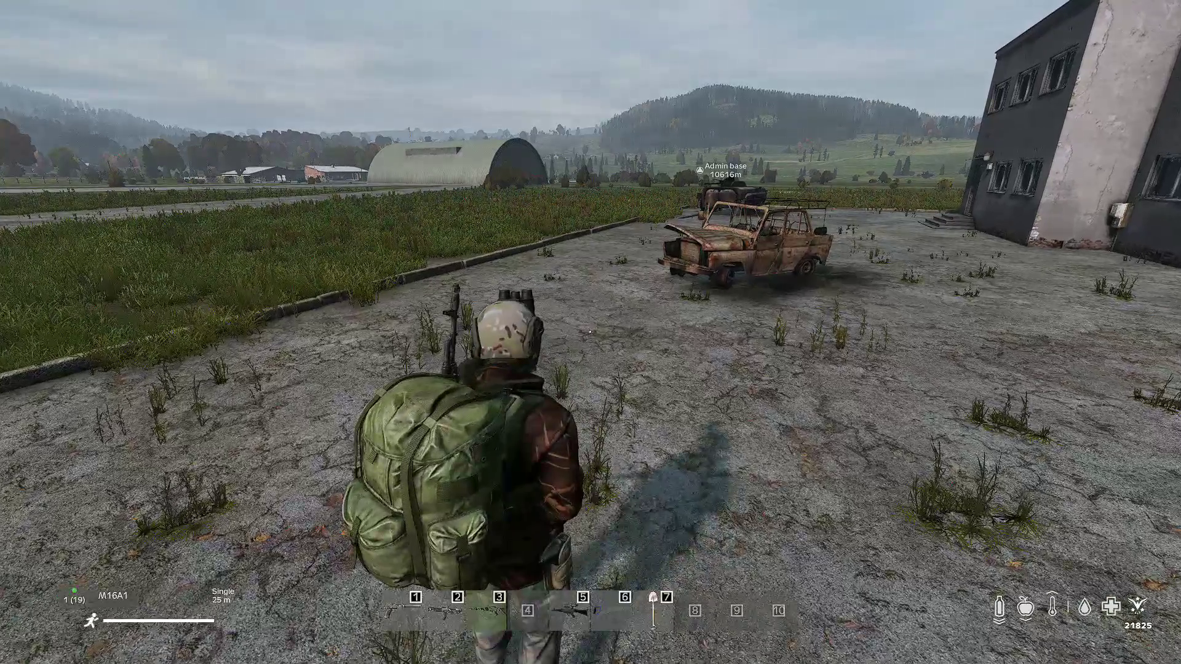
# Step: Teleport from the Teleport Manager map to the small buildings beside the Balota airstrip, and close the admin tools
pyautogui.press('y')
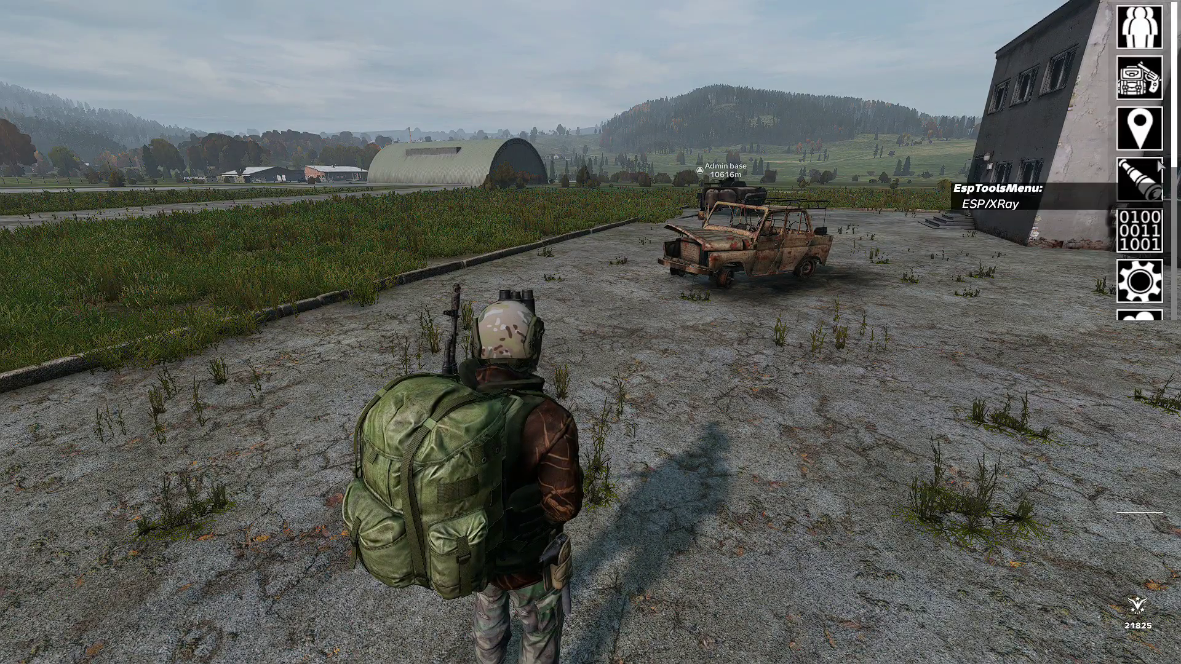
pyautogui.click(1139, 129)
pyautogui.moveTo(312, 302); pyautogui.dragTo(330, 296)
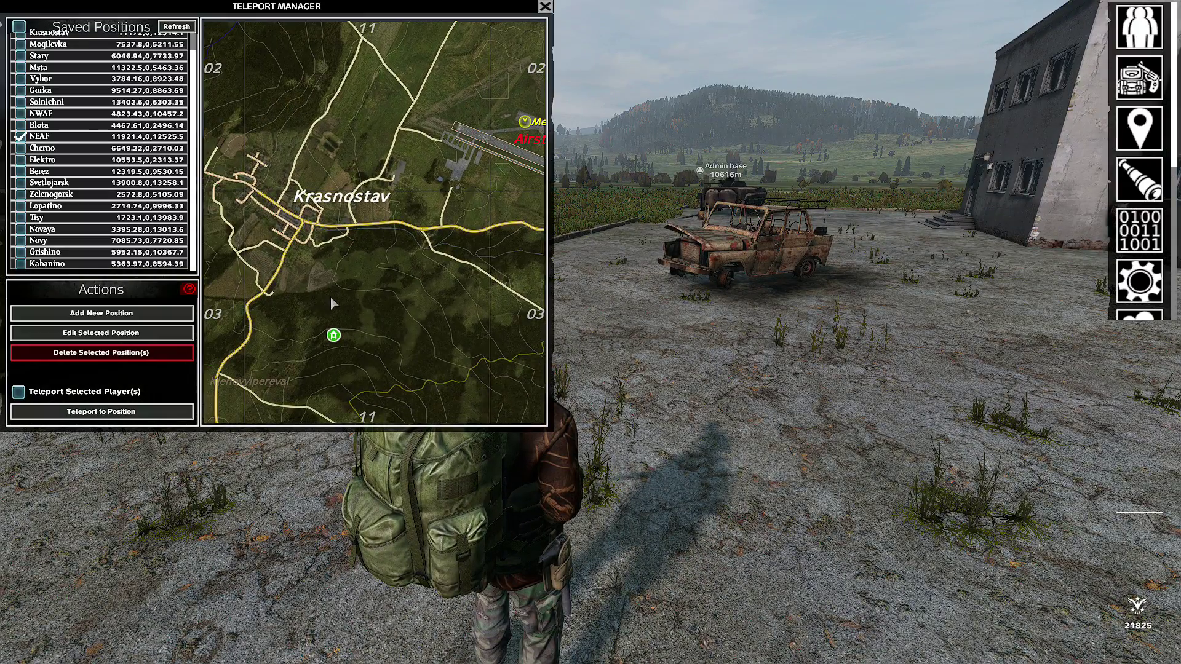
pyautogui.scroll(-4, 332, 297)
pyautogui.moveTo(238, 347); pyautogui.dragTo(521, 174)
pyautogui.moveTo(277, 393); pyautogui.dragTo(434, 225)
pyautogui.moveTo(317, 397); pyautogui.dragTo(520, 167)
pyautogui.moveTo(384, 394); pyautogui.dragTo(434, 143)
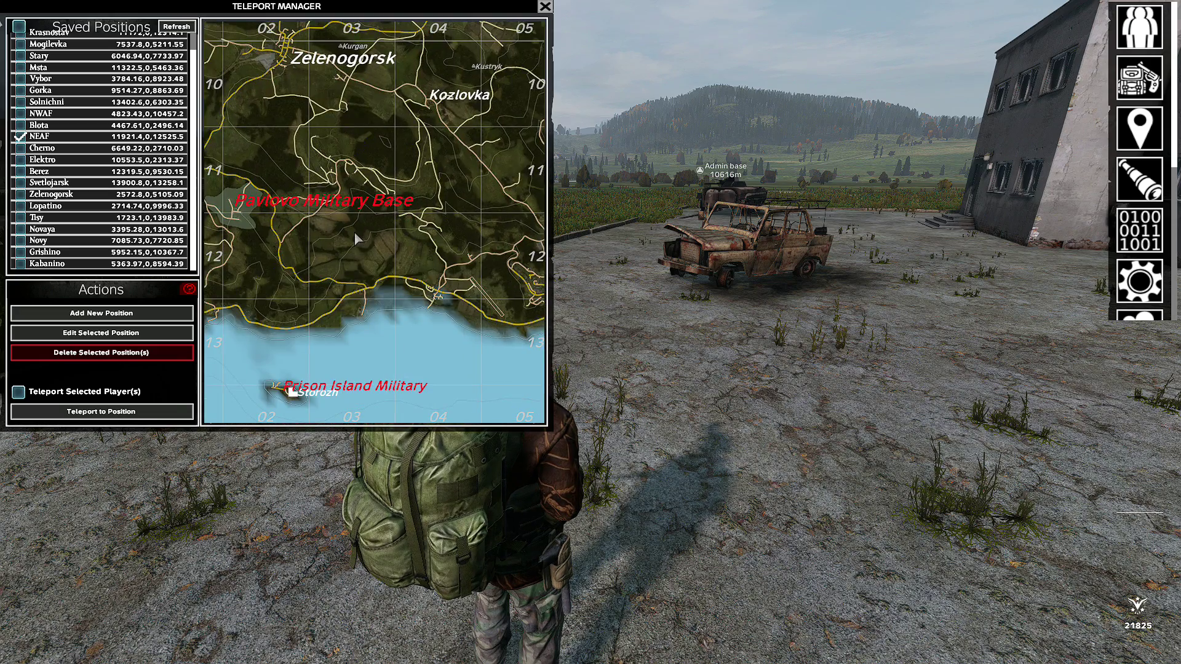
pyautogui.moveTo(355, 239); pyautogui.dragTo(359, 289)
pyautogui.moveTo(441, 303); pyautogui.dragTo(400, 319)
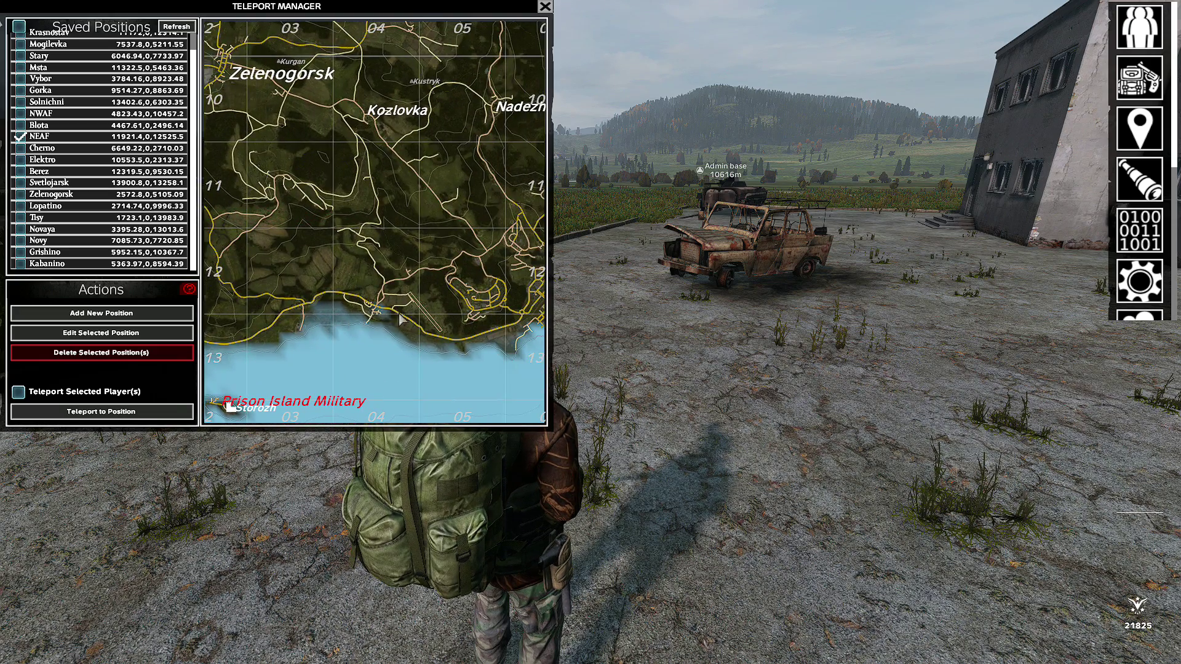
pyautogui.scroll(6, 431, 317)
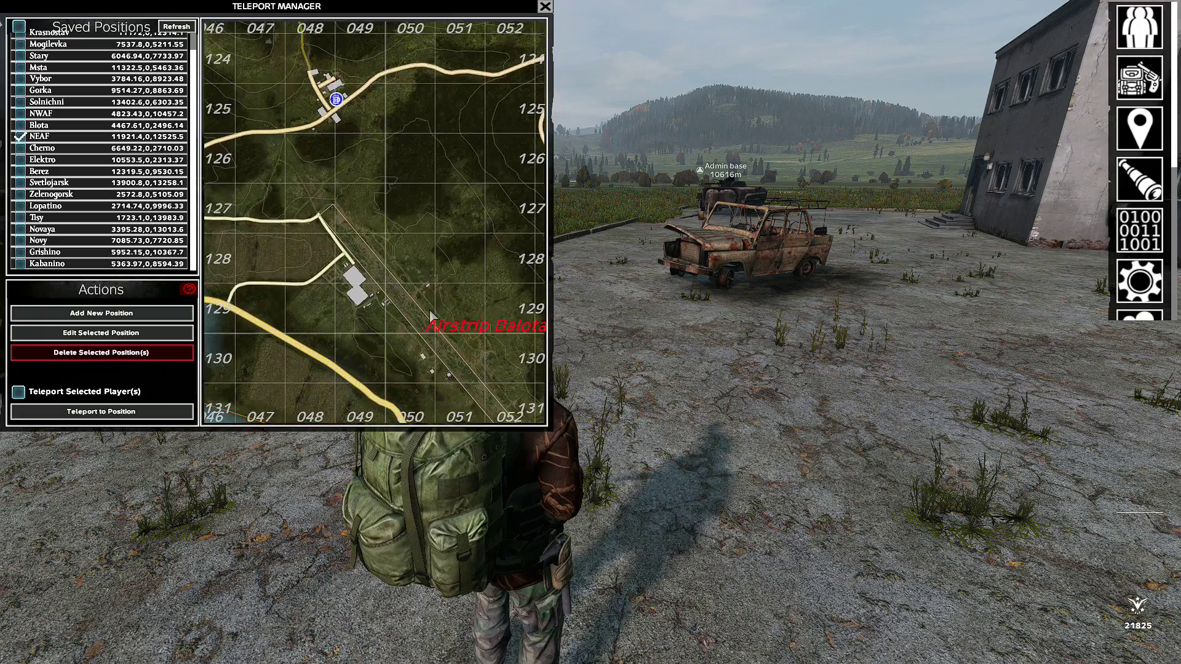
pyautogui.scroll(2, 431, 317)
pyautogui.moveTo(428, 358); pyautogui.dragTo(401, 278)
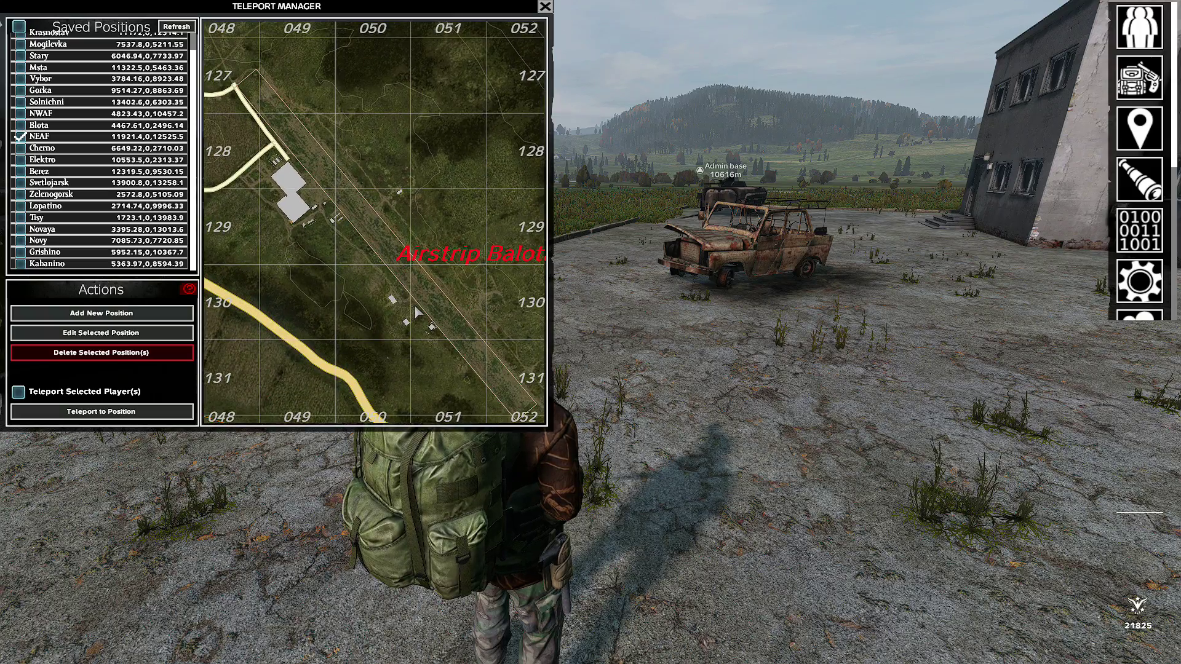
pyautogui.doubleClick(416, 305)
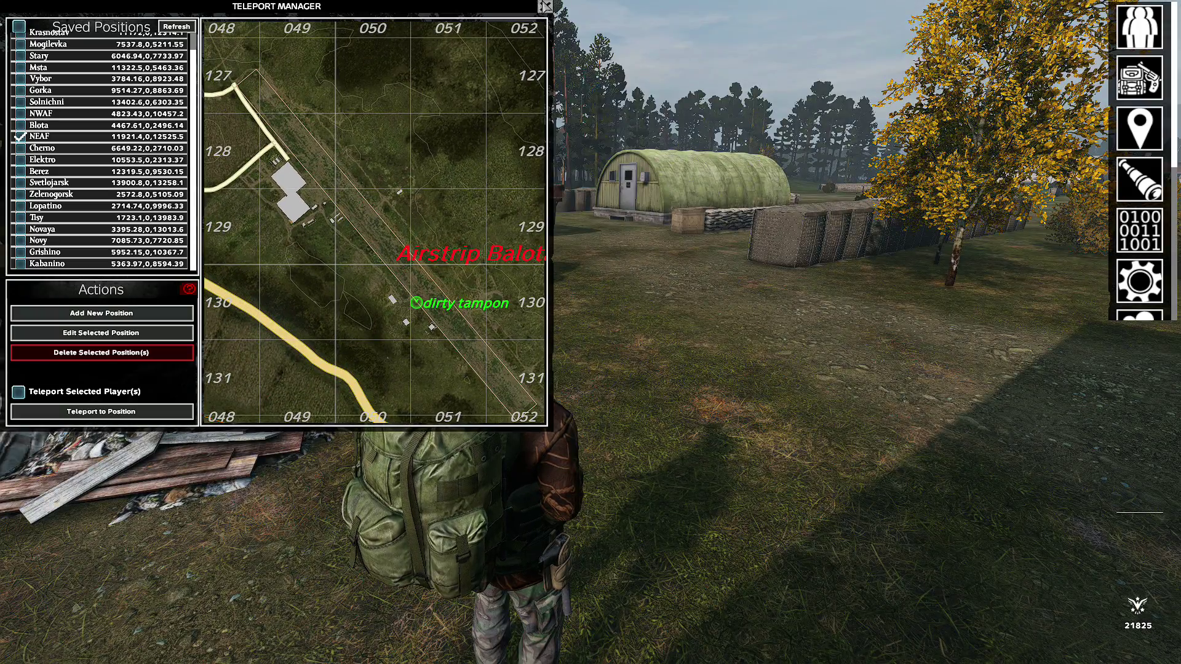
pyautogui.click(546, 7)
pyautogui.press('Escape')
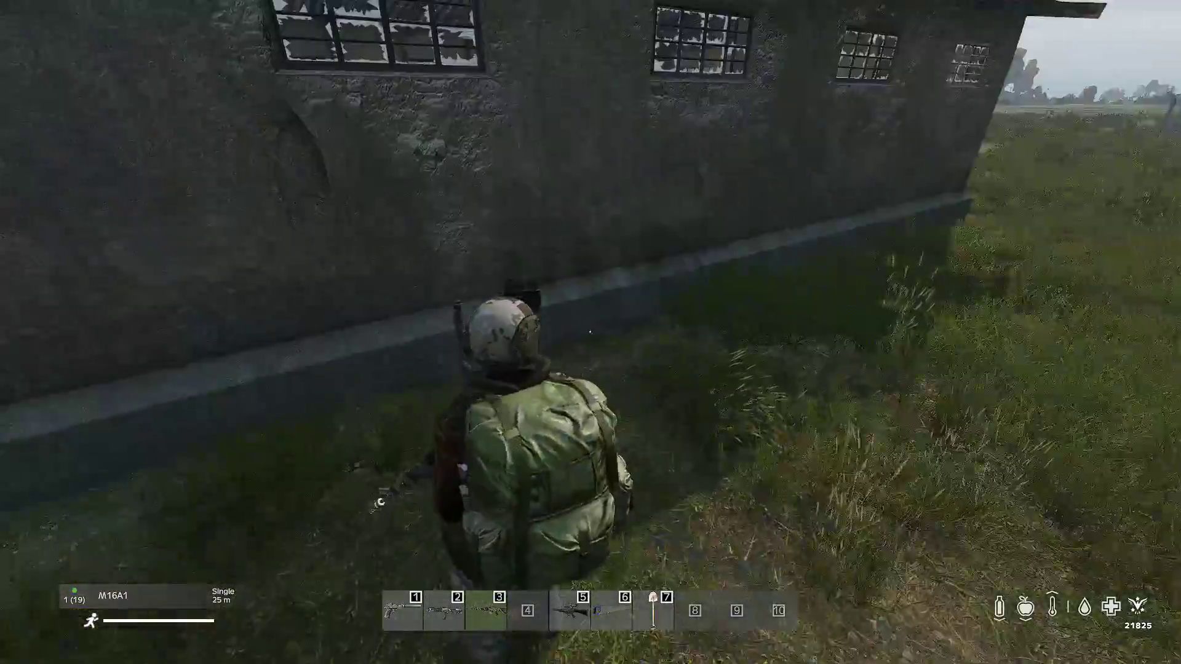
# Step: Run around the outside of the Balota barracks, enter it and examine the bunks and lockers for loot
pyautogui.press('w')
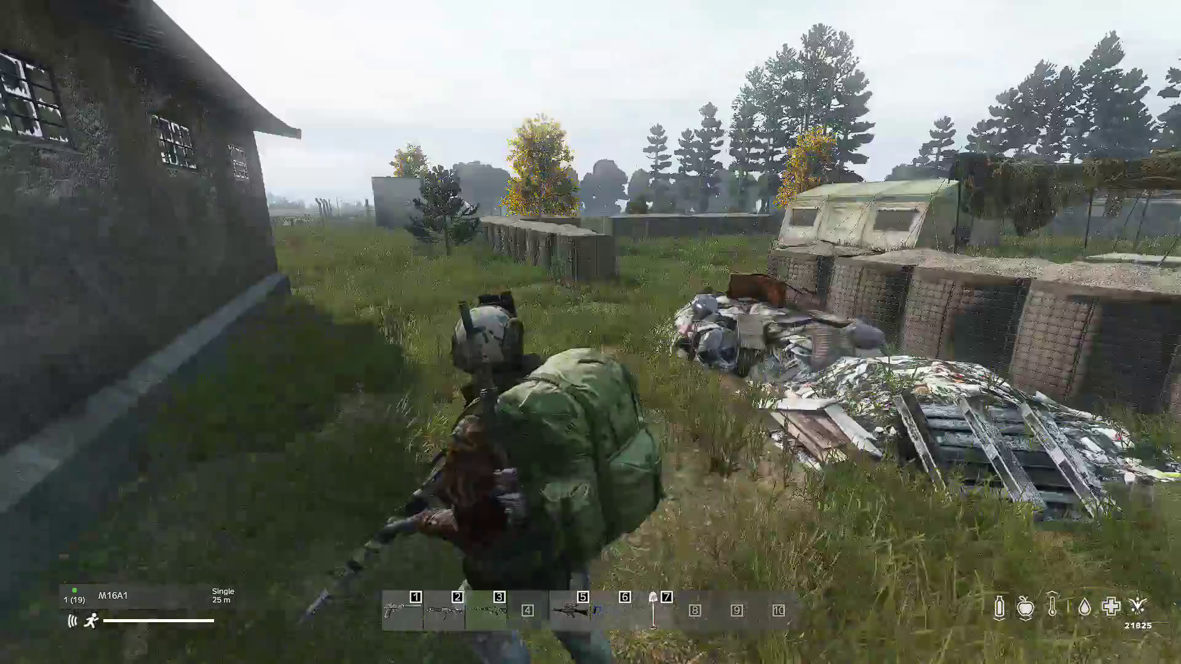
pyautogui.press('w')
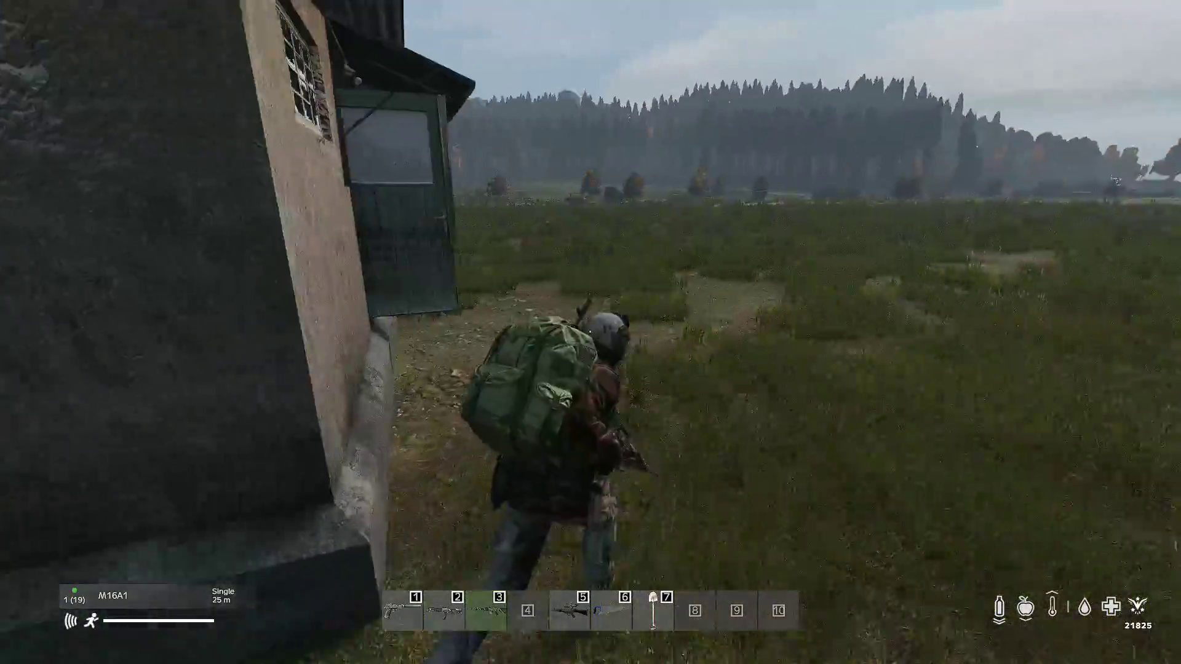
pyautogui.press('w')
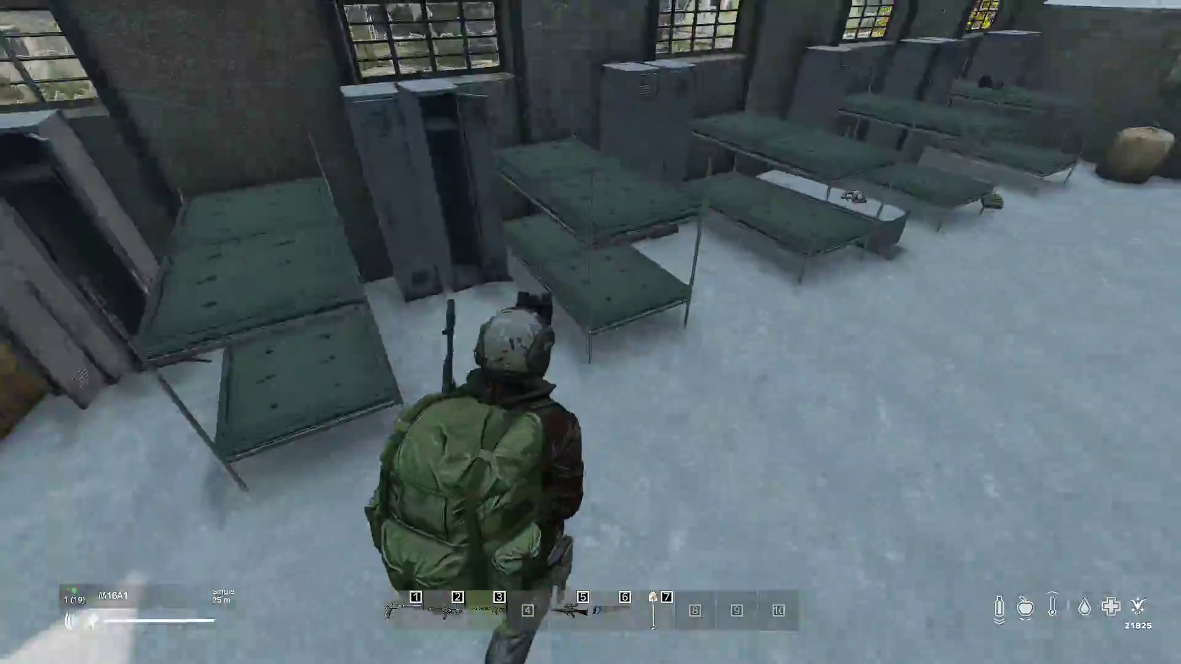
# Step: Walk through the Balota barracks looking for loot, go outside and open its double entrance doors
pyautogui.press('3')
pyautogui.press('w')
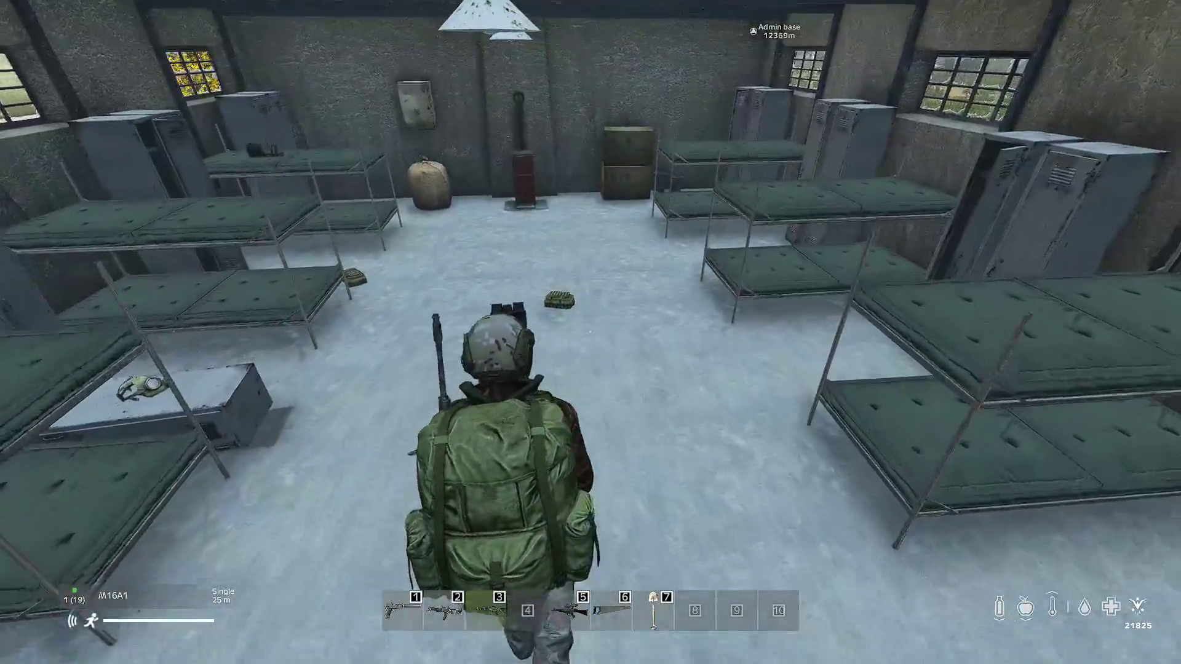
pyautogui.press('w')
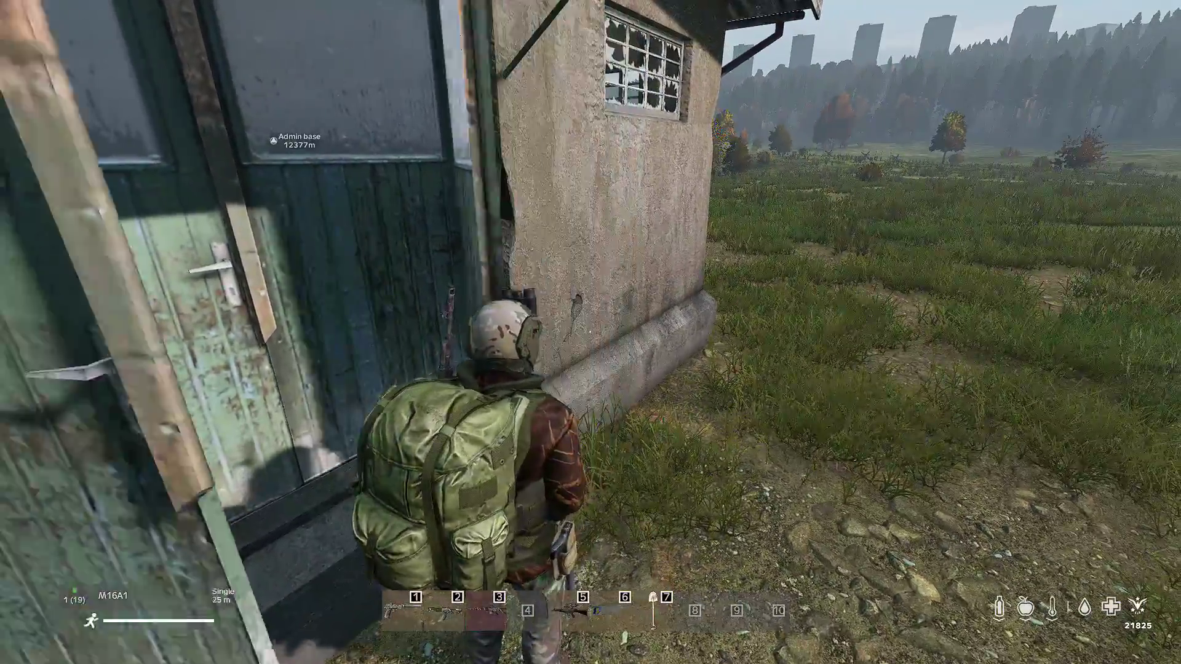
pyautogui.press('f')
pyautogui.press('s')
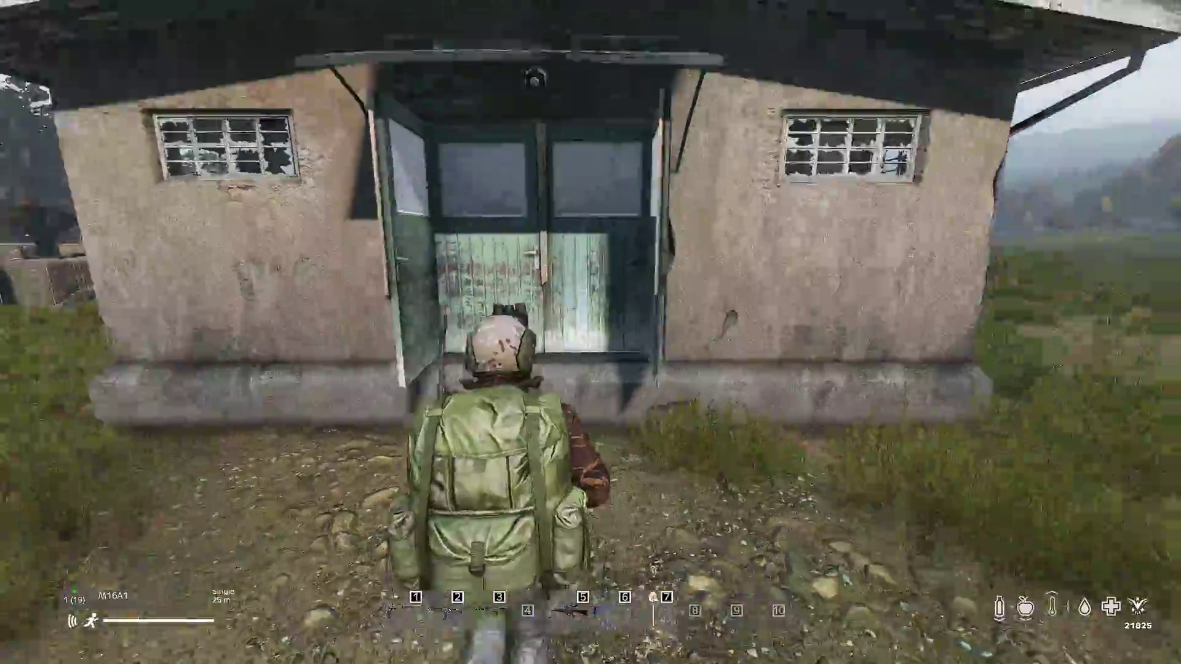
pyautogui.press('w')
pyautogui.press('f')
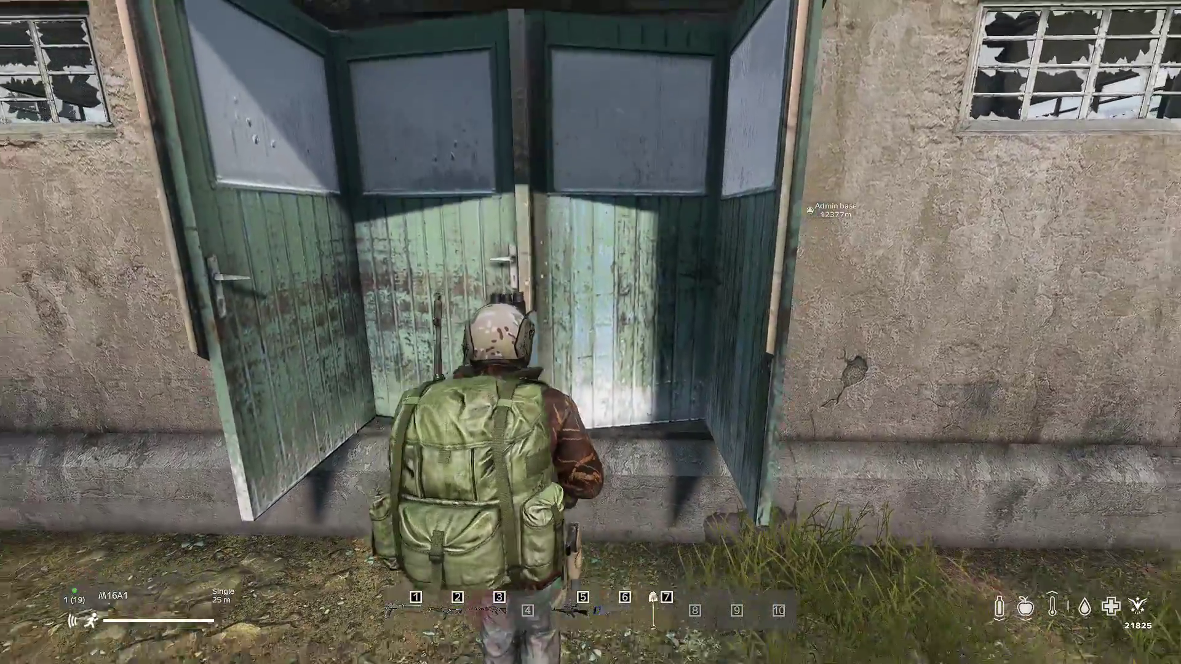
pyautogui.press('s')
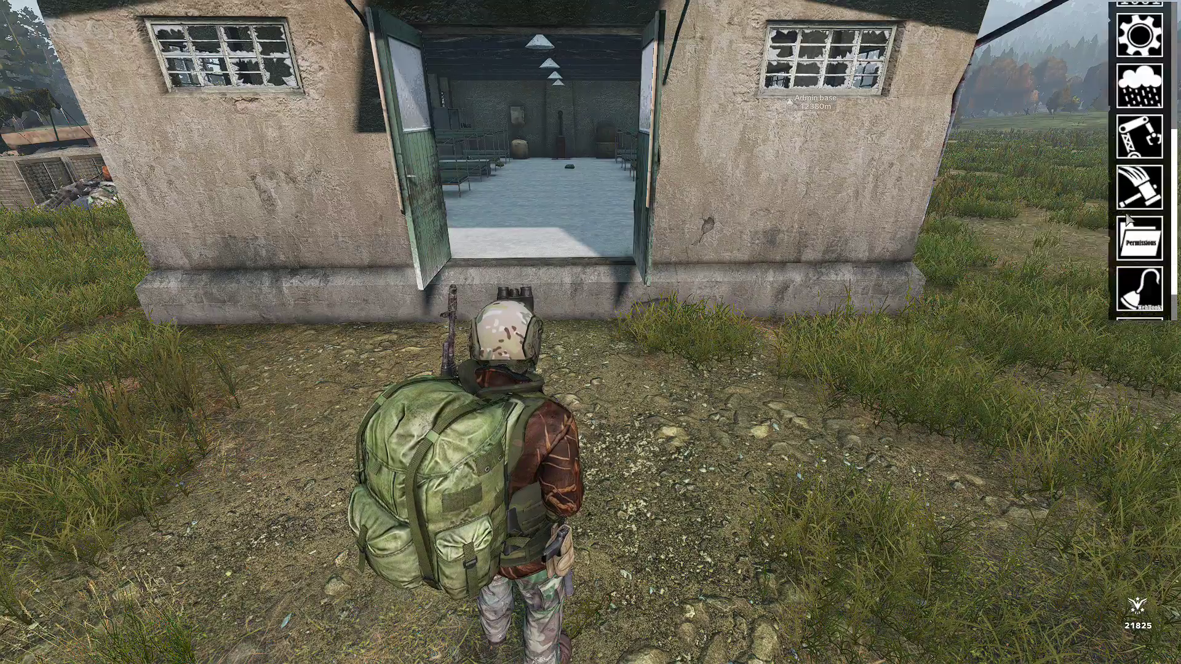
# Step: Load the bolota building set in the Object Manager, delete its Land_Mil_Barracks1 object and close the manager
pyautogui.click(1141, 155)
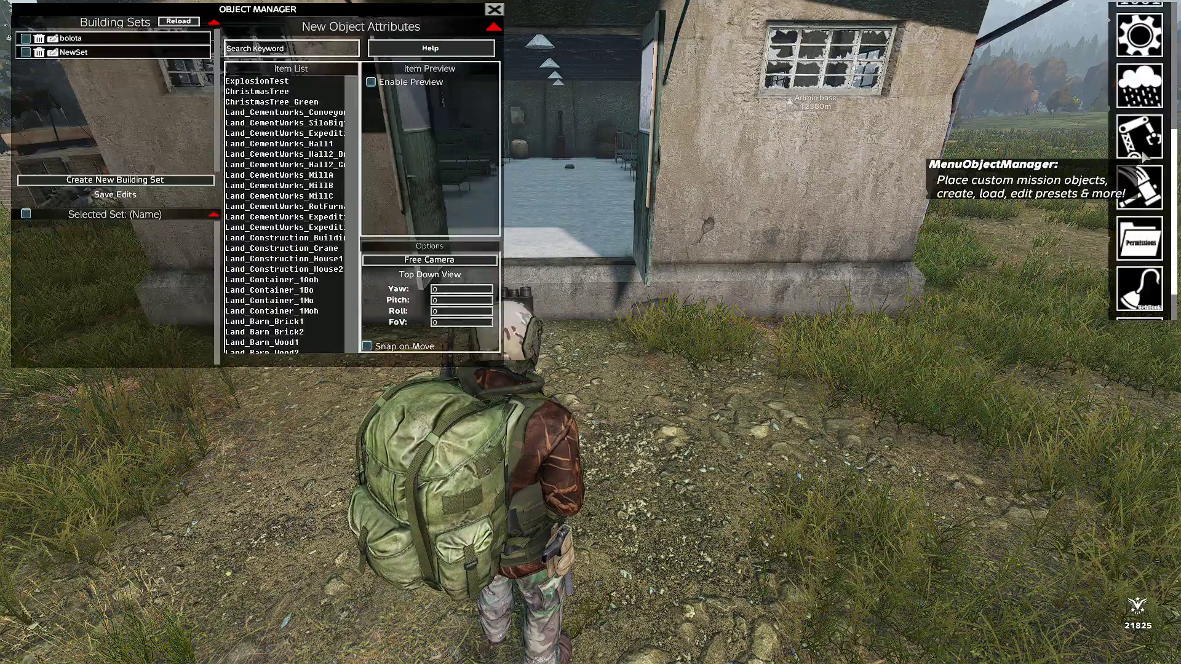
pyautogui.click(25, 52)
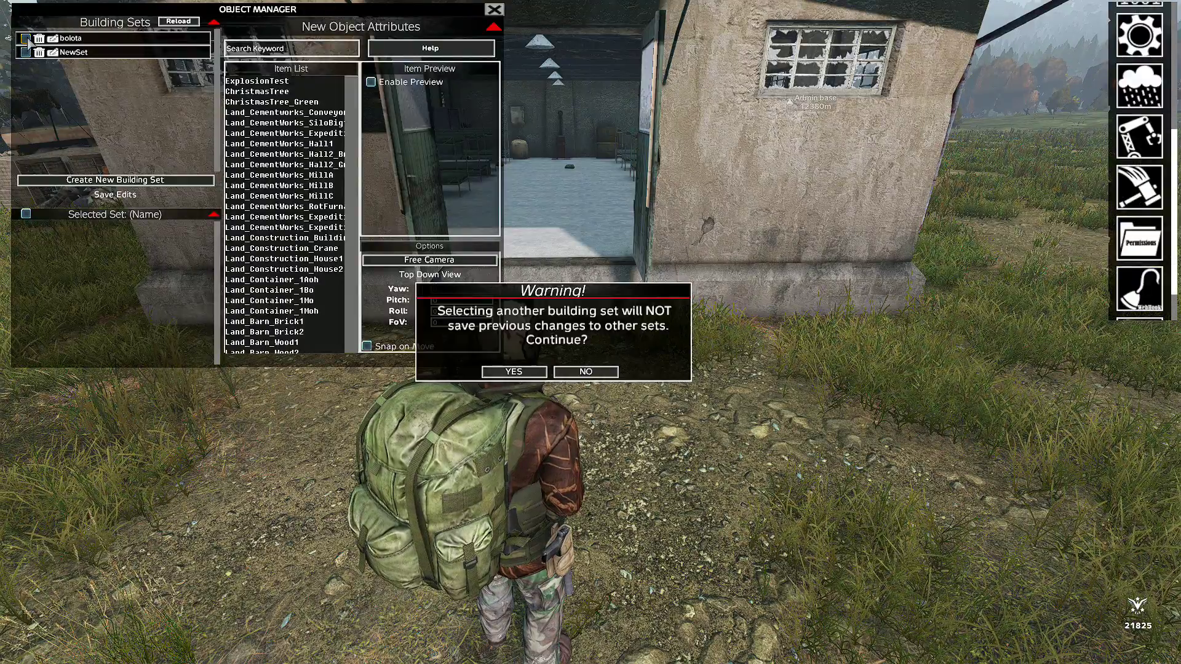
pyautogui.click(513, 371)
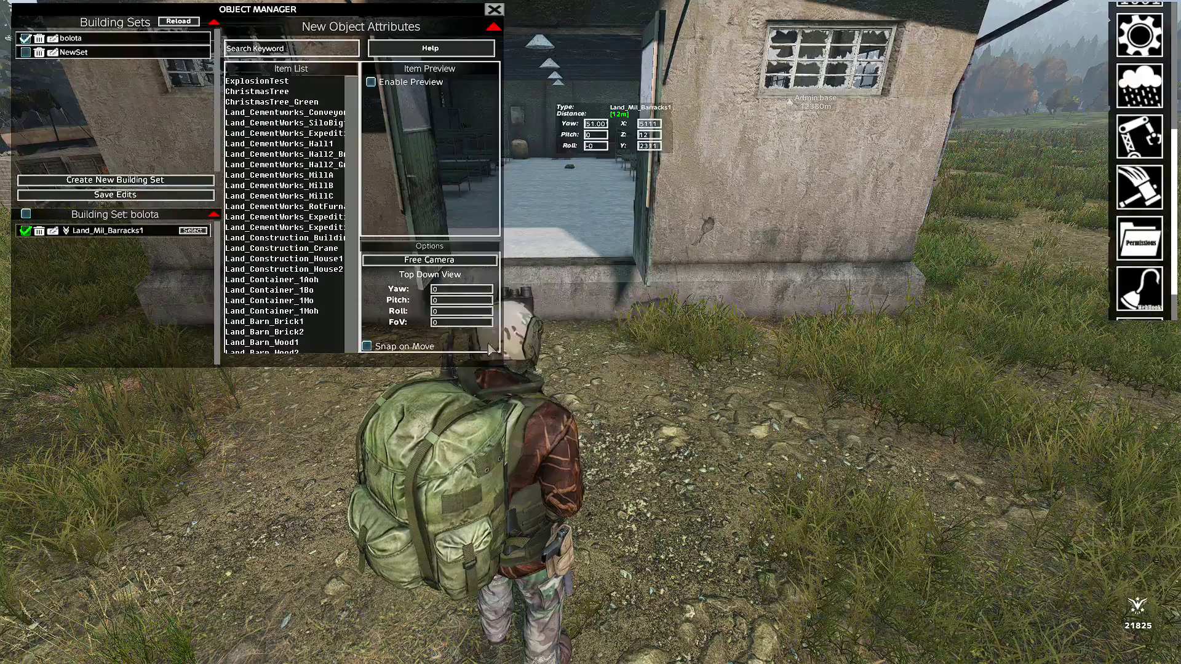
pyautogui.click(39, 231)
pyautogui.click(521, 370)
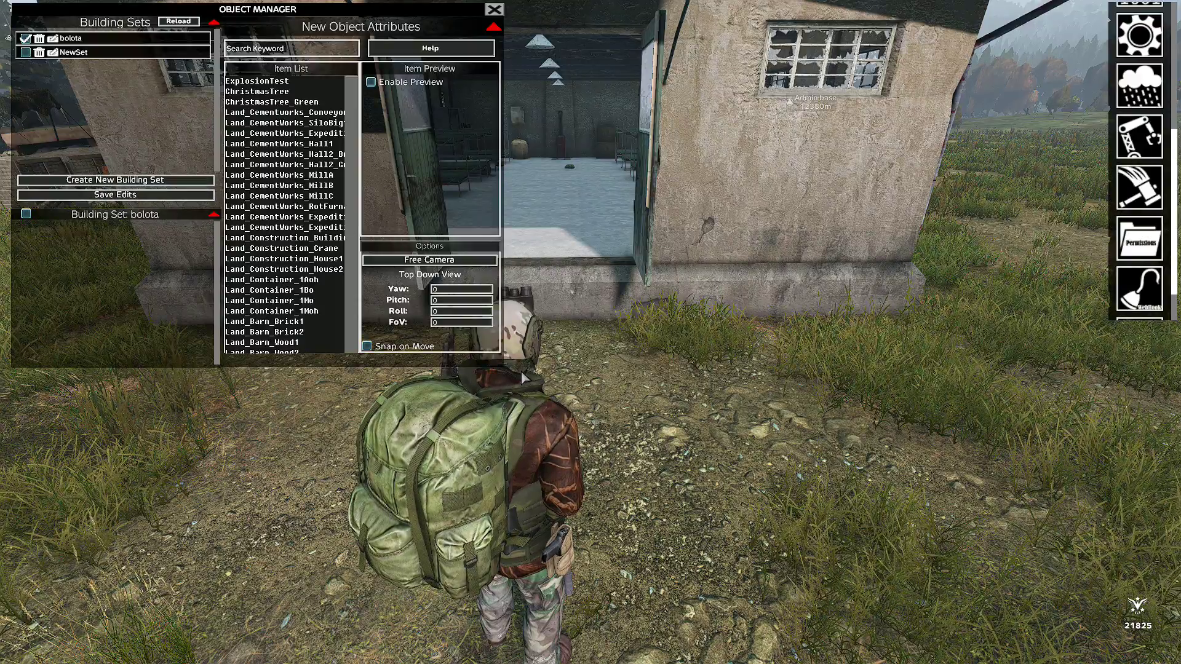
pyautogui.click(494, 10)
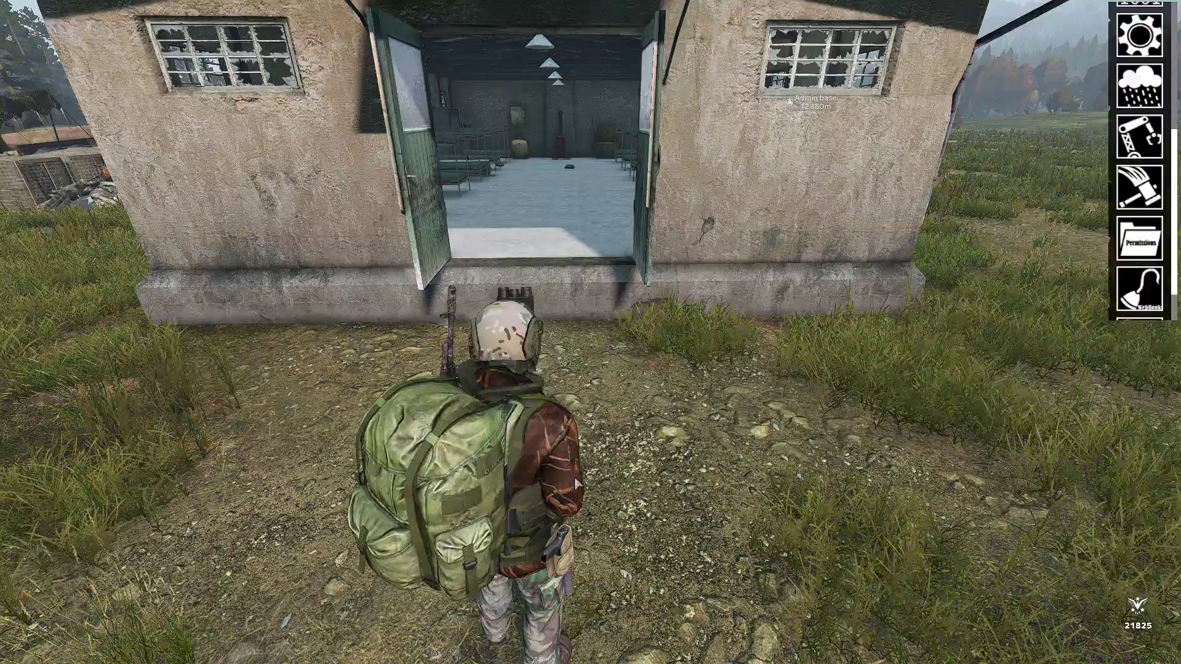
# Step: Return to the barracks entrance and test opening and closing its doors
pyautogui.press('w')
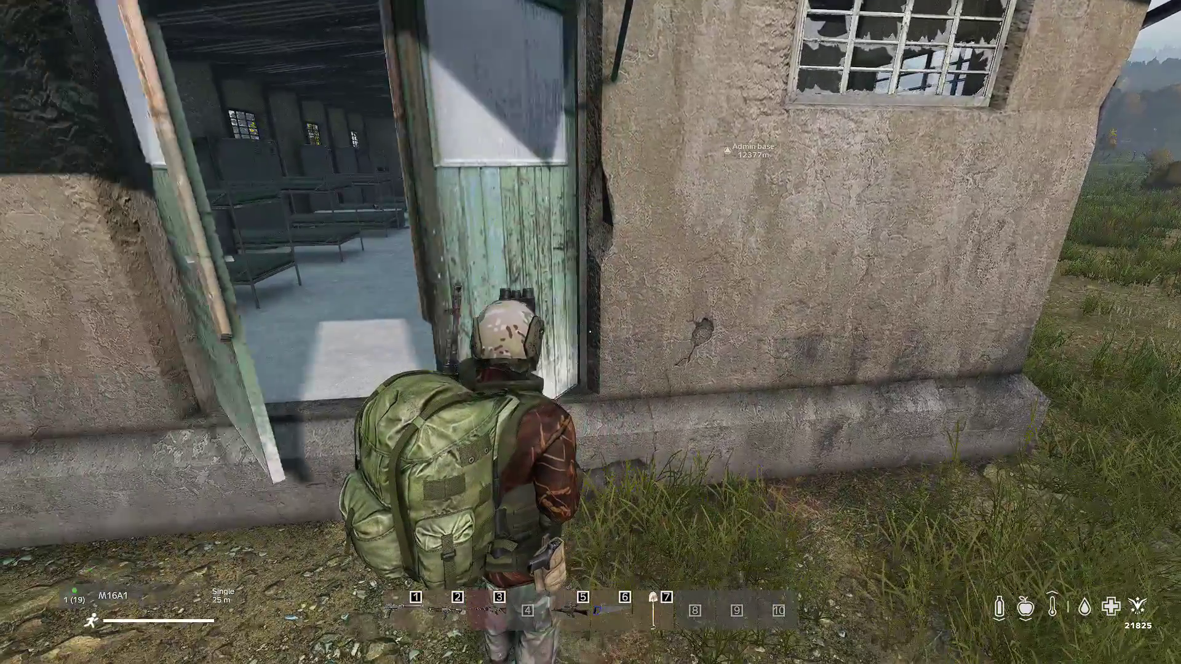
pyautogui.press('f')
pyautogui.press('f')
pyautogui.press('w')
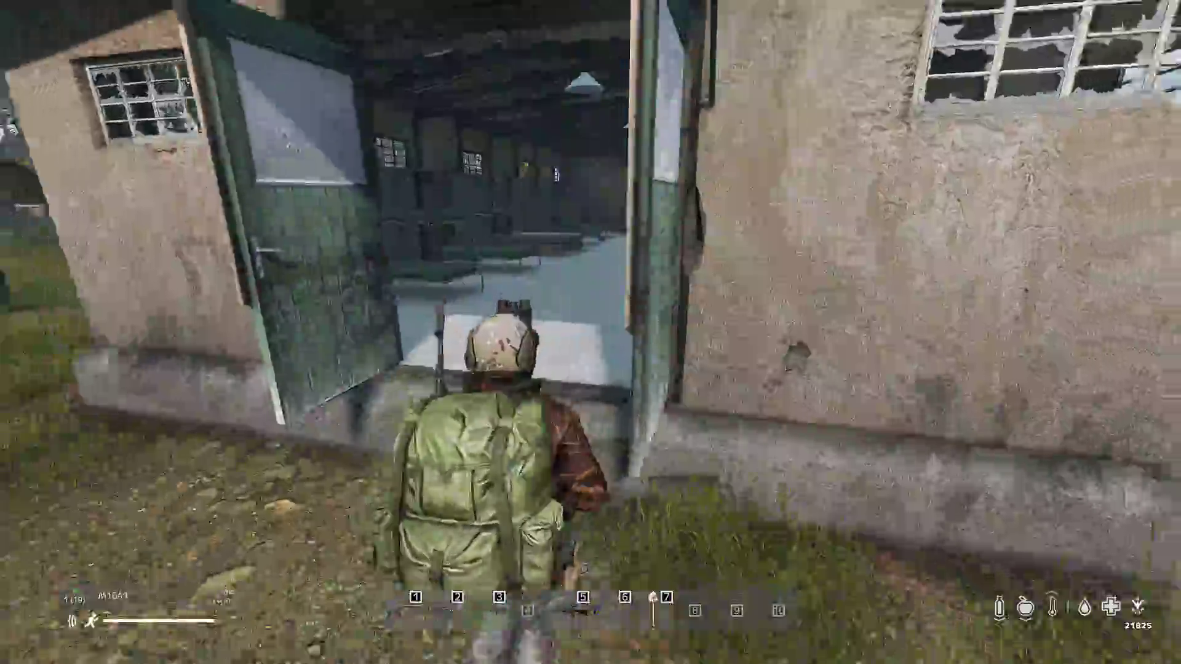
# Step: Run along the row of barracks to the open grass beside the last building
pyautogui.press('w')
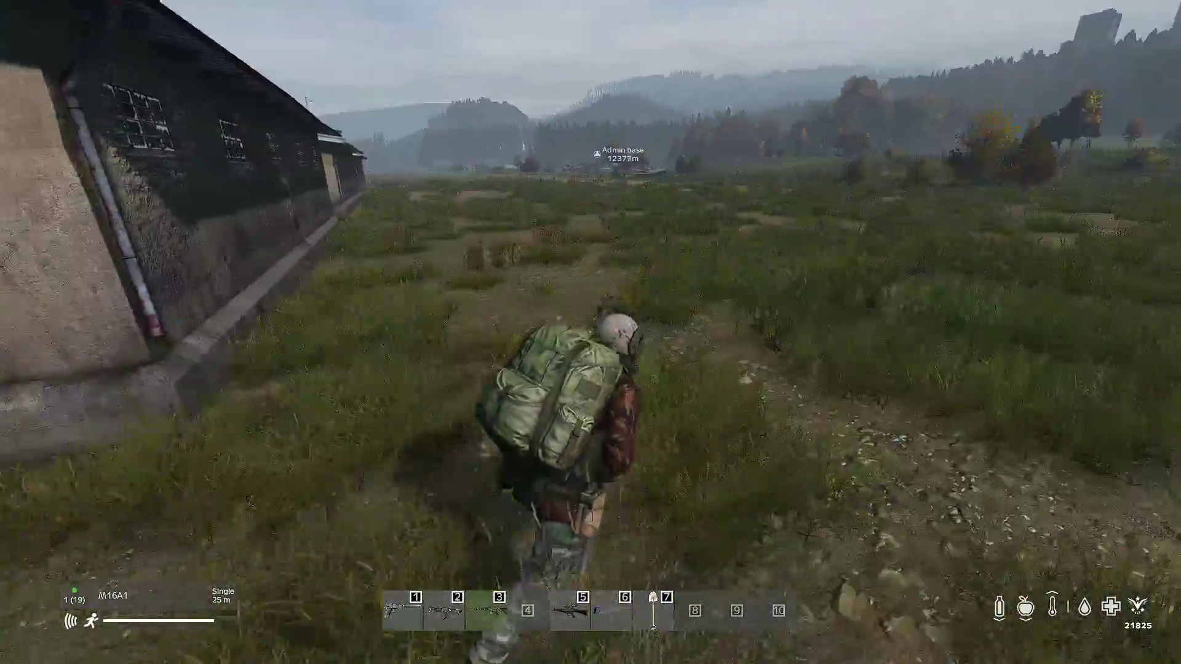
pyautogui.press('w')
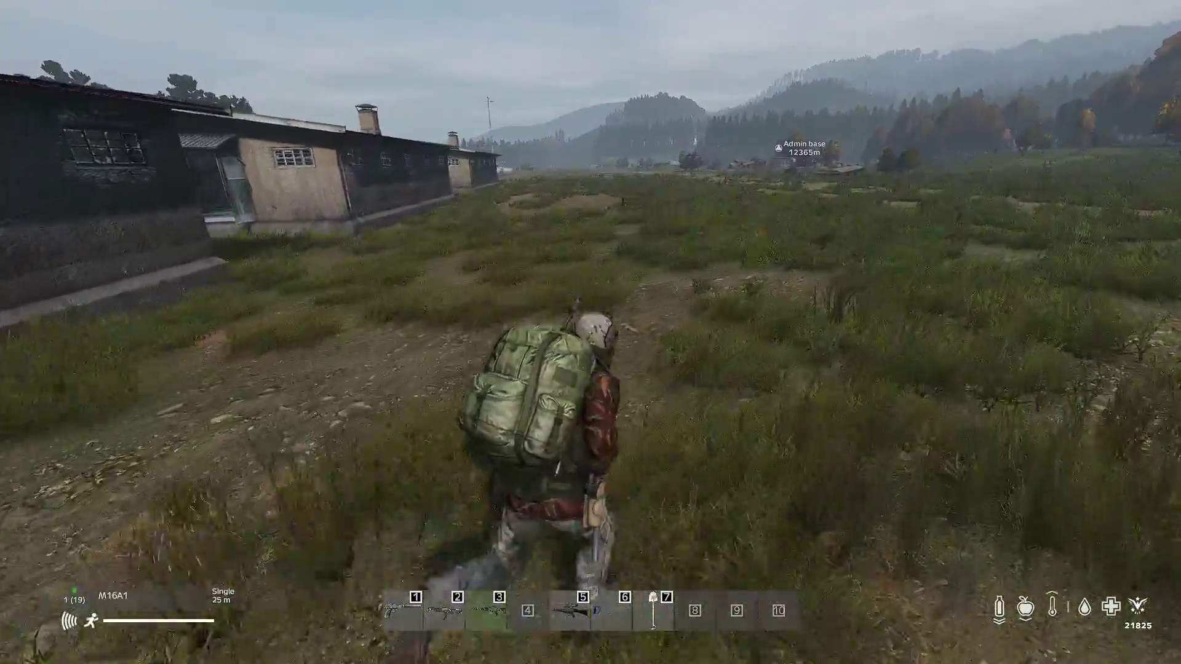
pyautogui.press('w')
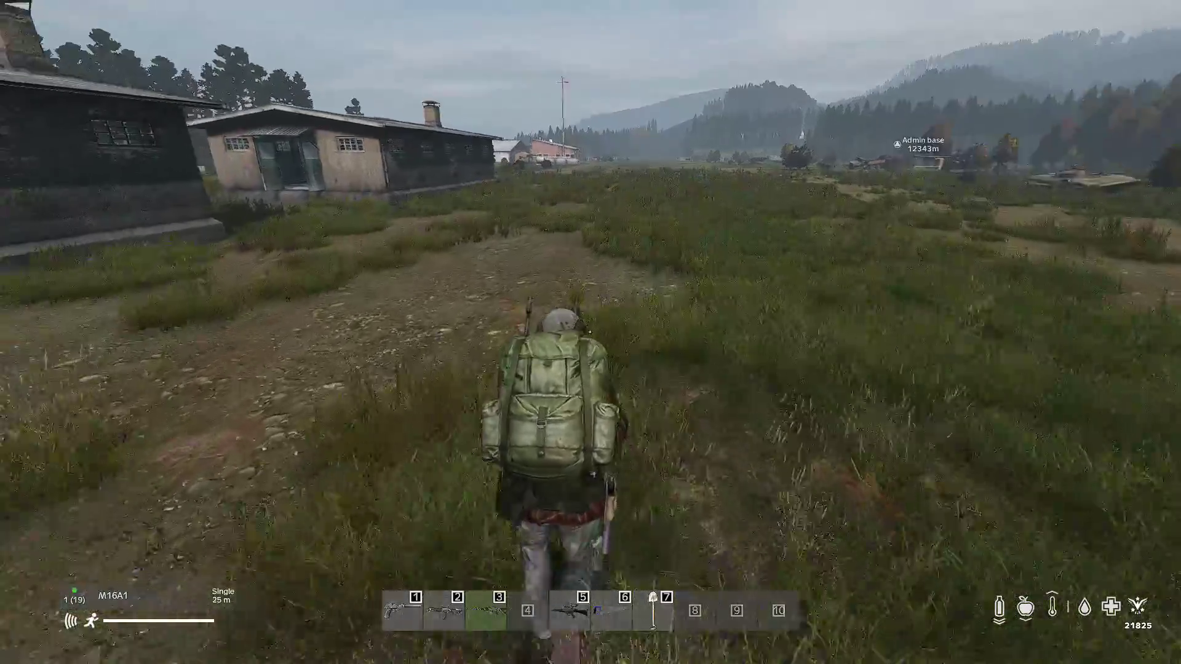
pyautogui.press('w')
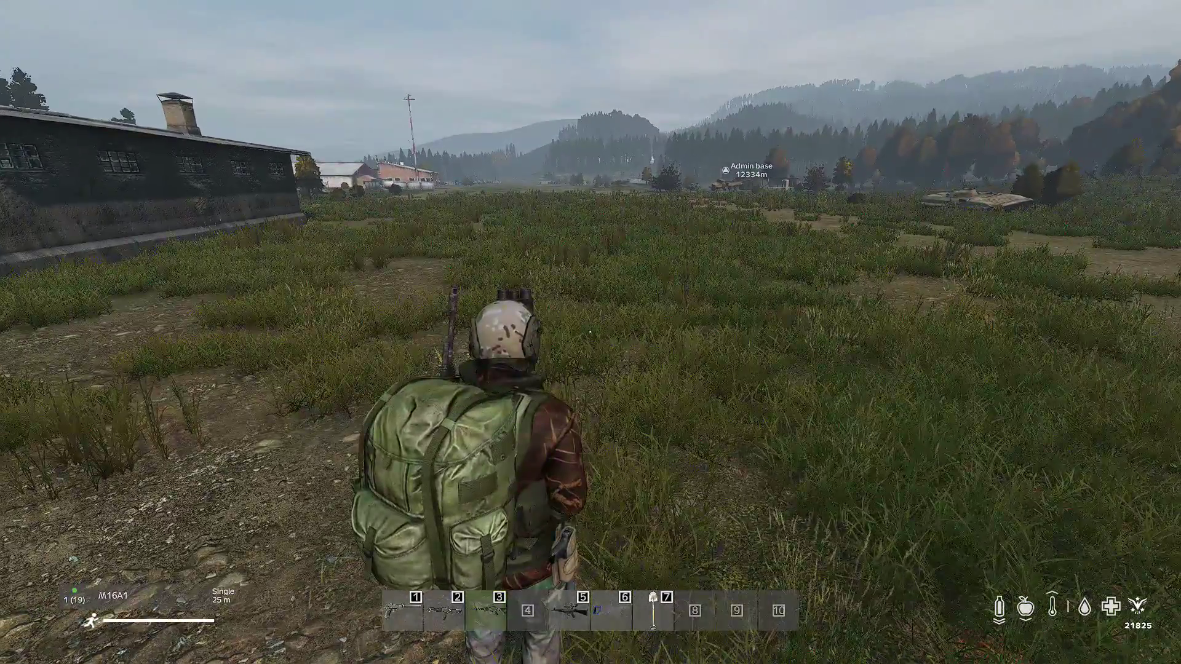
# Step: Search the Object Manager's items for "mil", preview Land_Mil_Barracks2 and add it to the bolota building set
pyautogui.press('End')
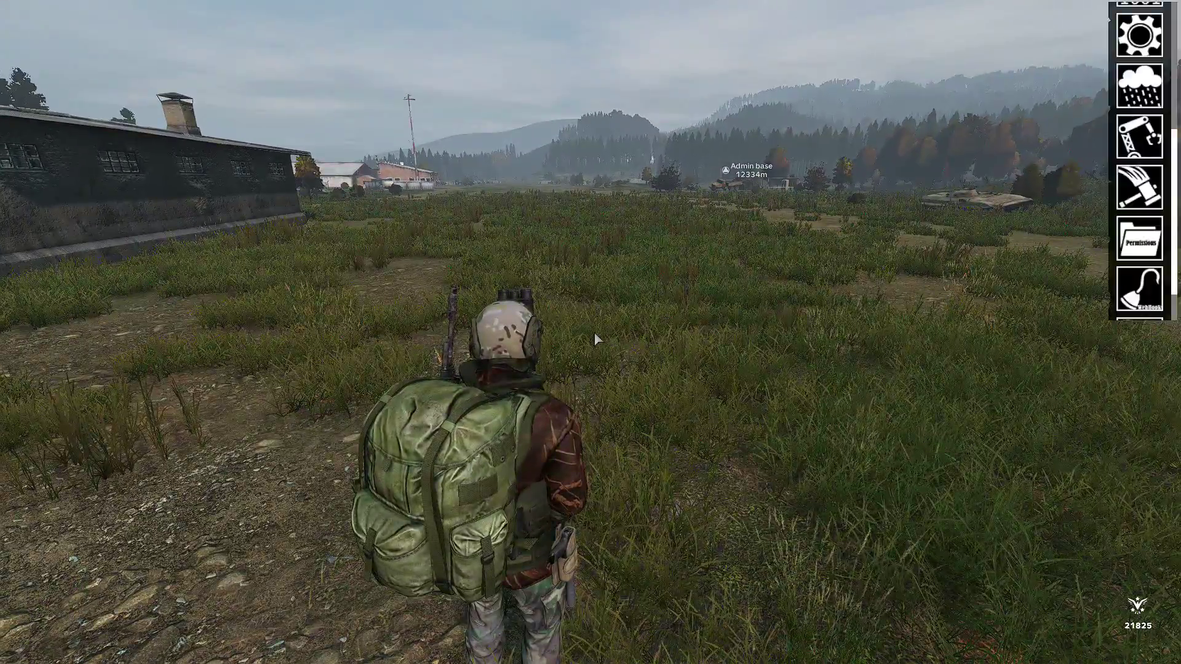
pyautogui.click(1139, 138)
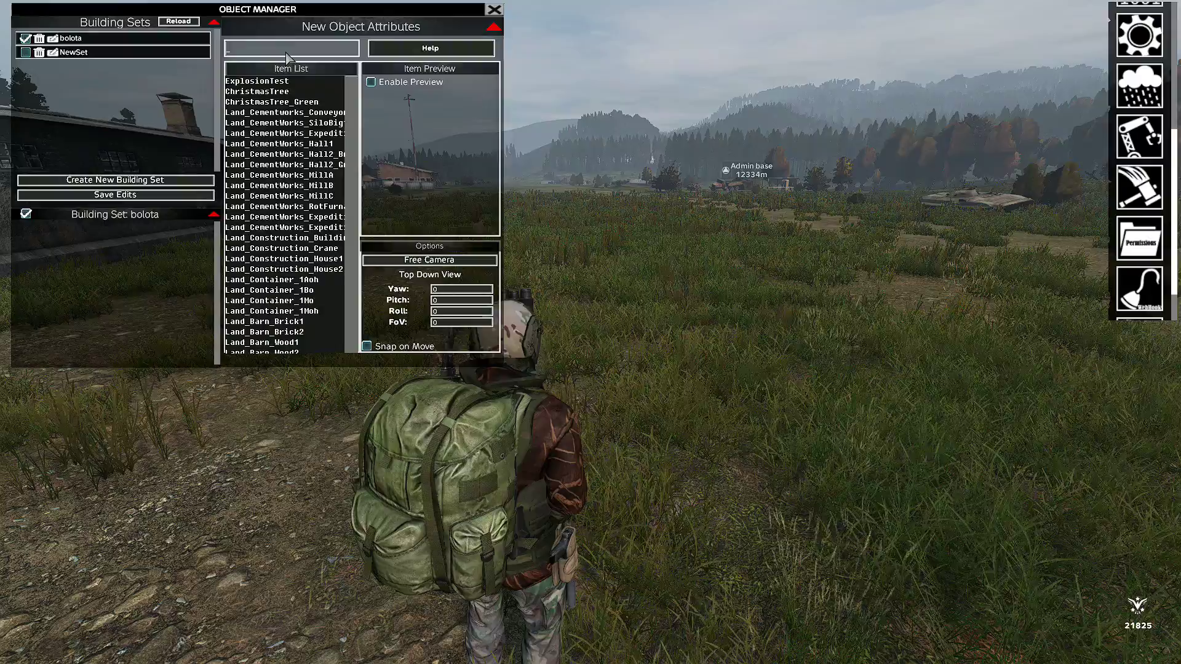
pyautogui.write('mil')
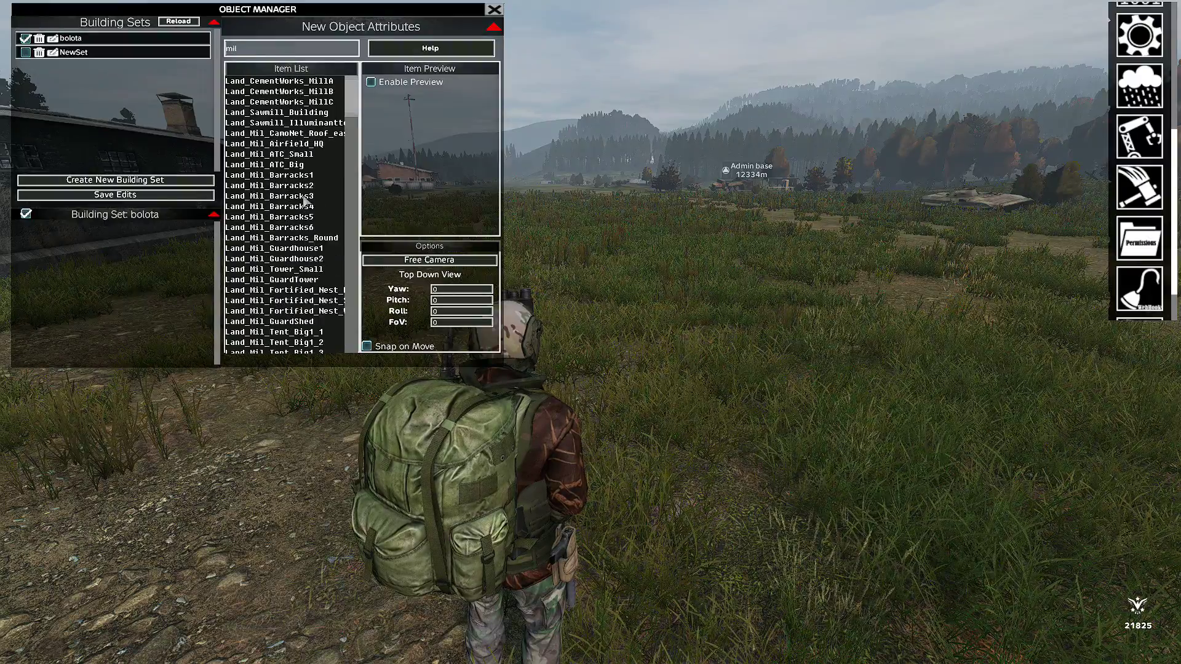
pyautogui.click(306, 189)
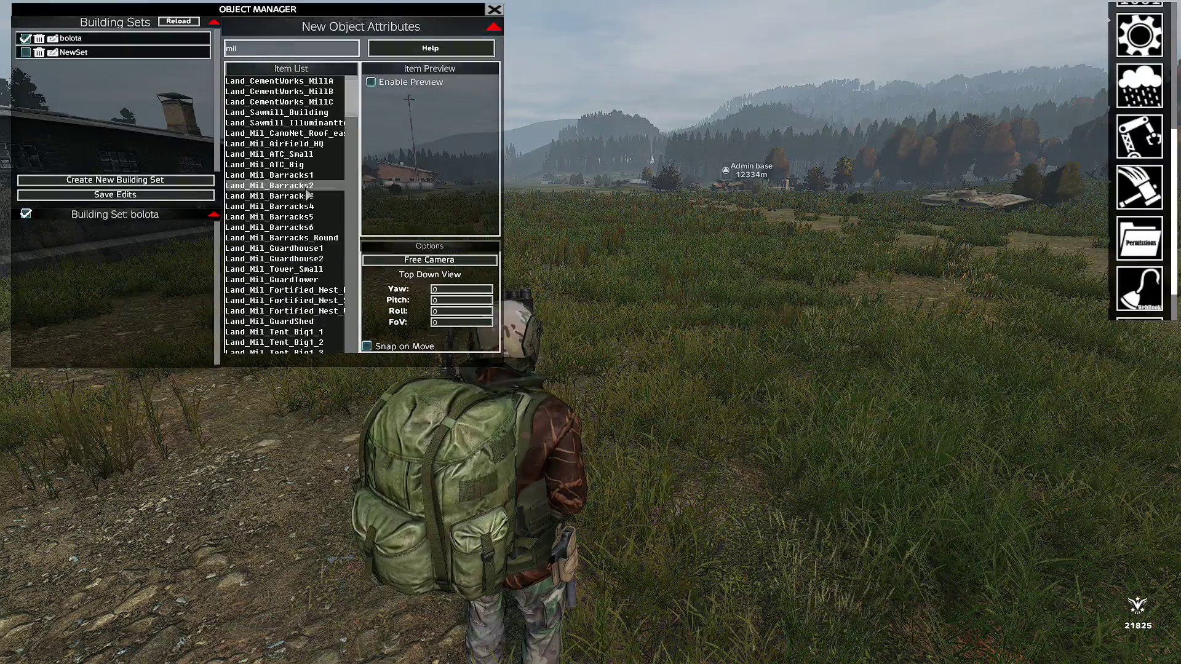
pyautogui.click(371, 83)
pyautogui.moveTo(425, 195); pyautogui.dragTo(447, 176)
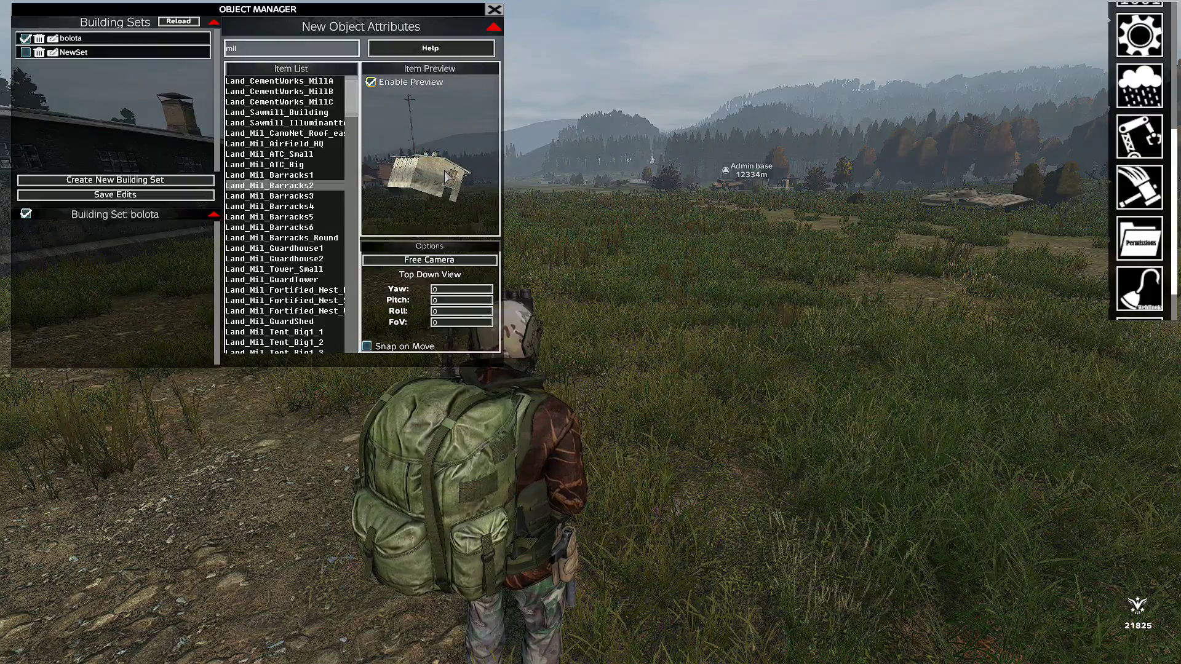
pyautogui.doubleClick(298, 186)
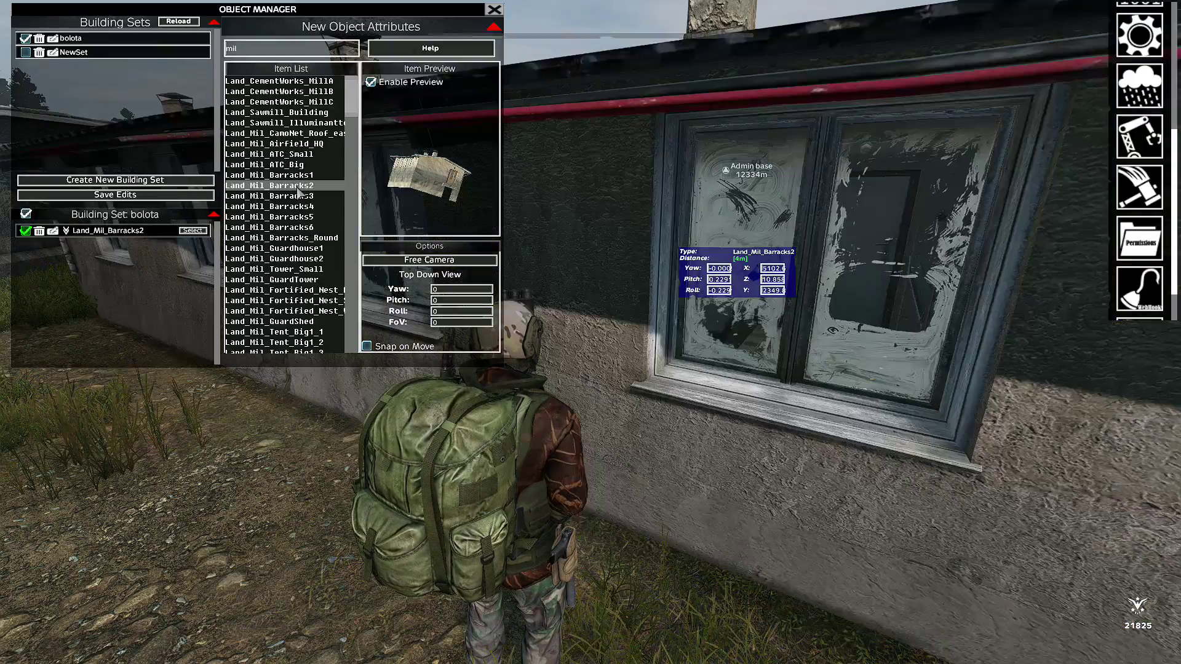
# Step: Leave the Object Manager, back away until the whole new barracks is in view, and reopen the manager
pyautogui.click(494, 10)
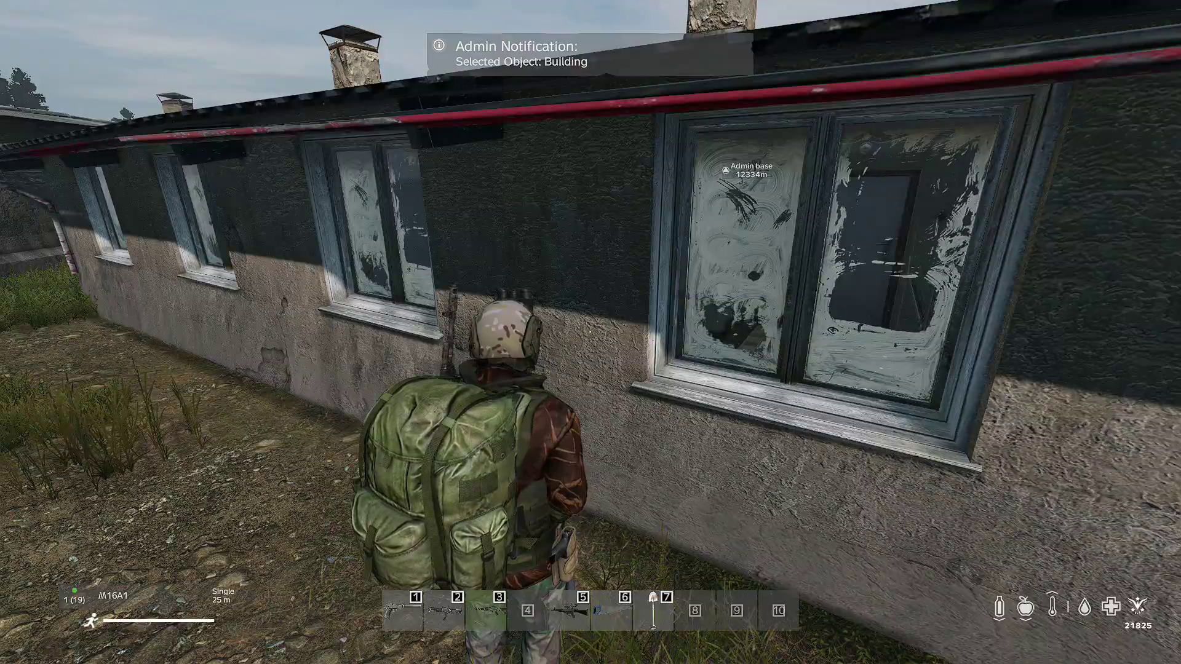
pyautogui.press('s')
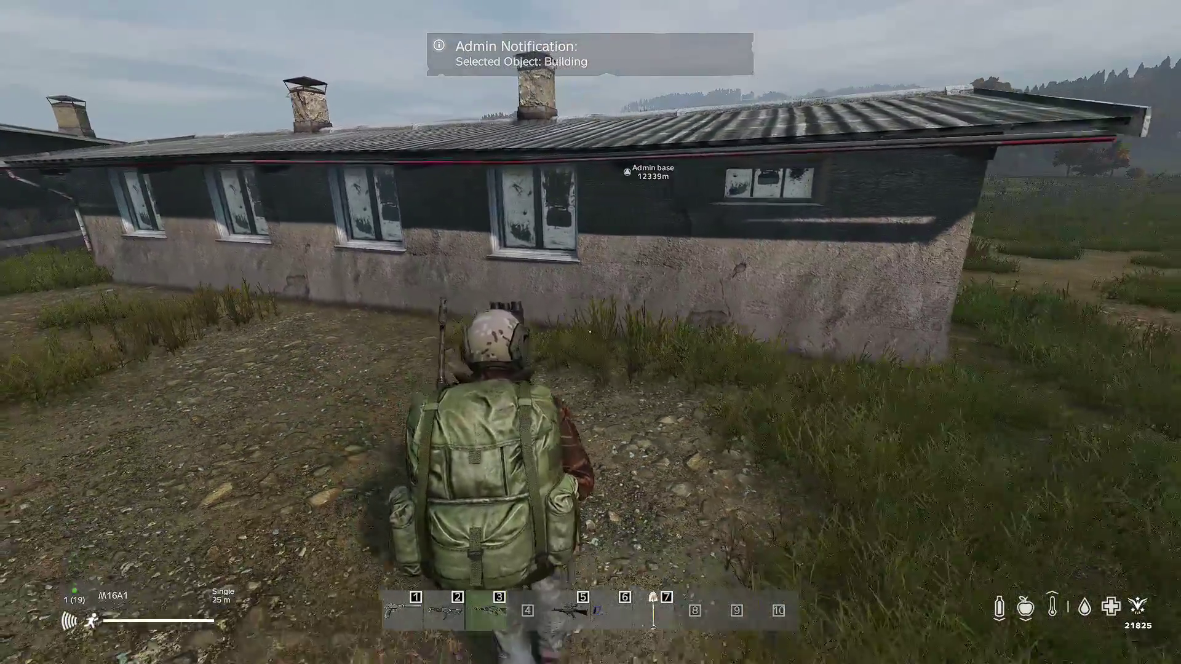
pyautogui.press('s')
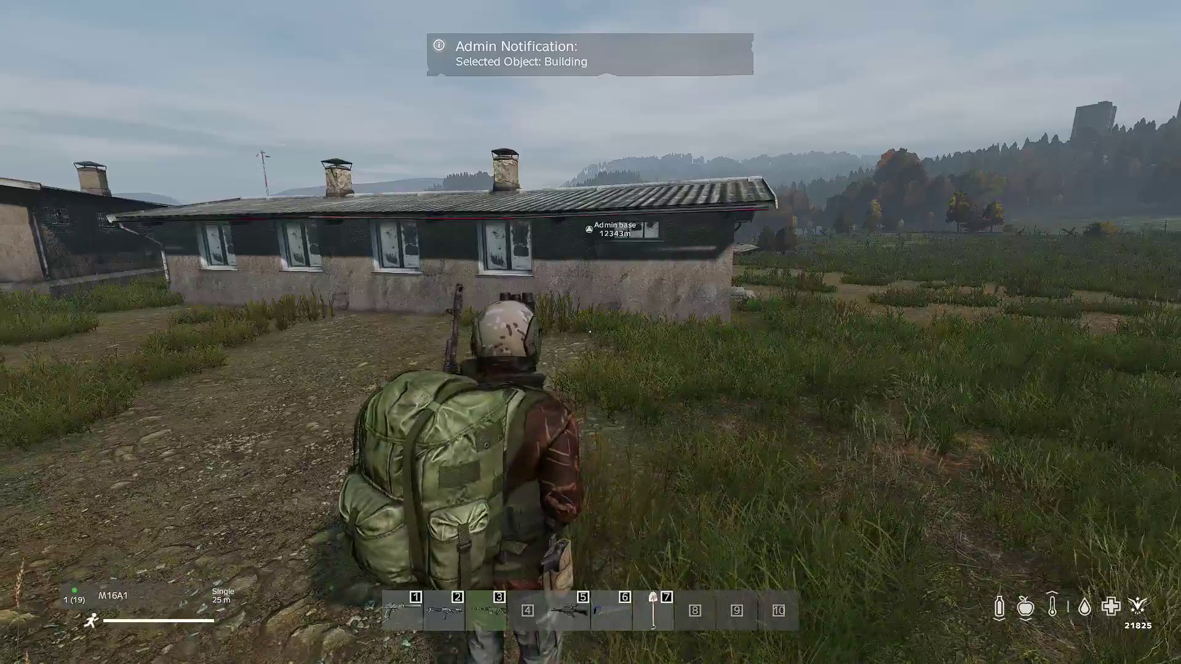
pyautogui.press('w')
pyautogui.press('Home')
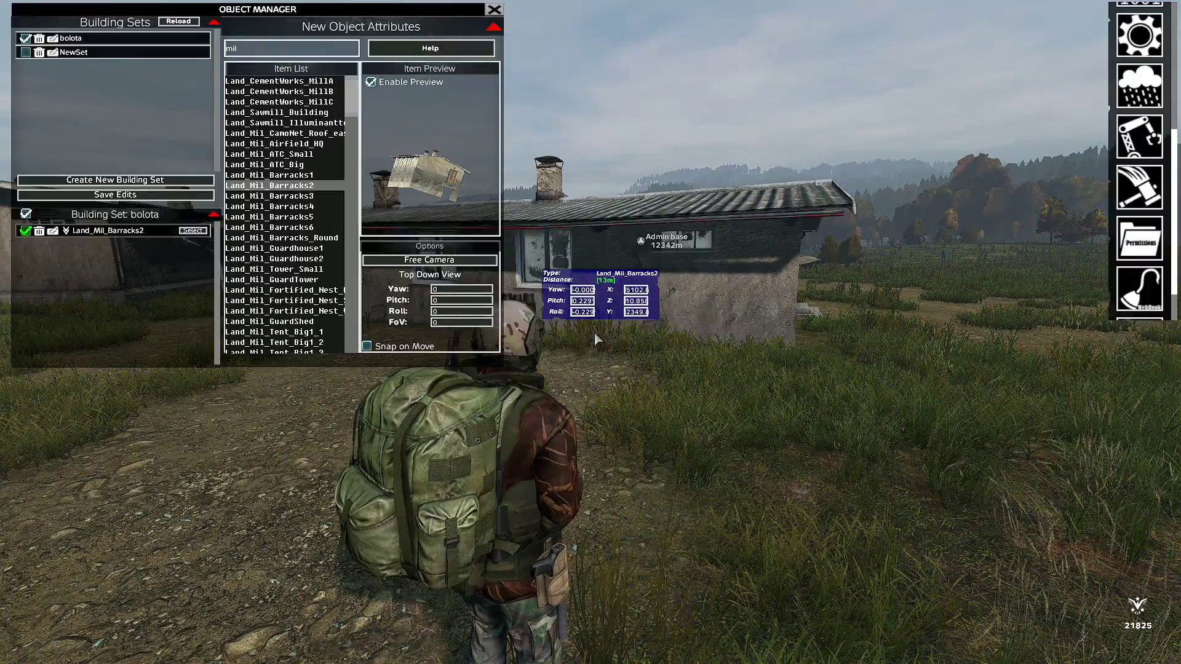
# Step: Rotate the placed Land_Mil_Barracks2 to a yaw of 50
pyautogui.scroll(15, 585, 290)
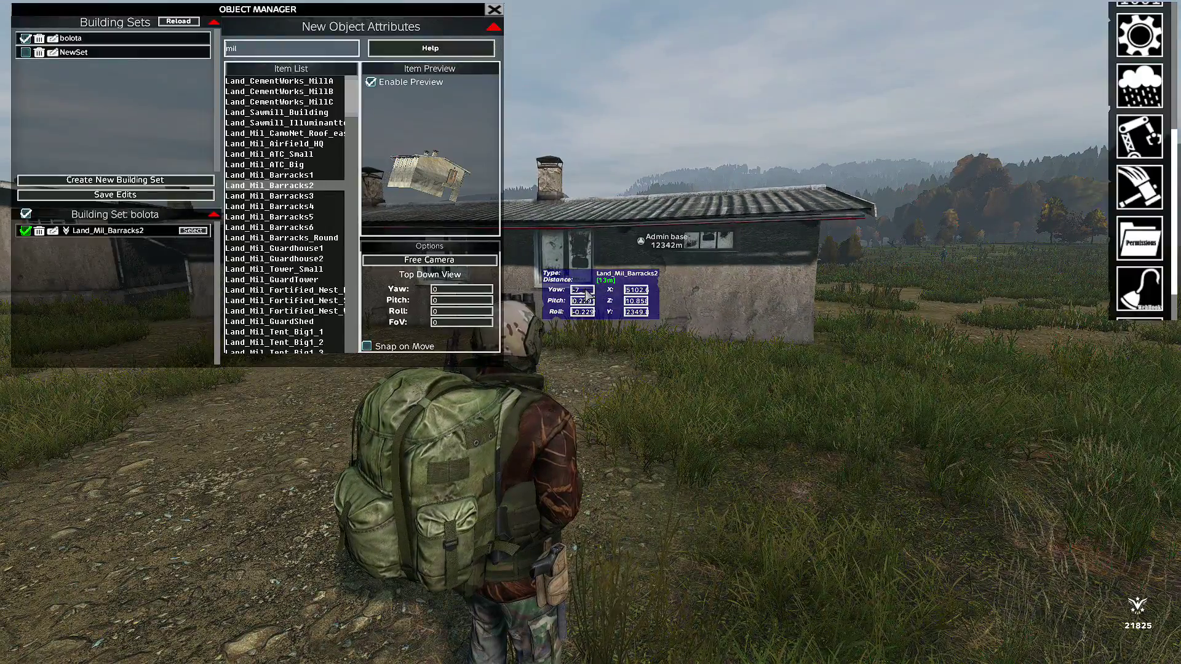
pyautogui.scroll(6, 586, 294)
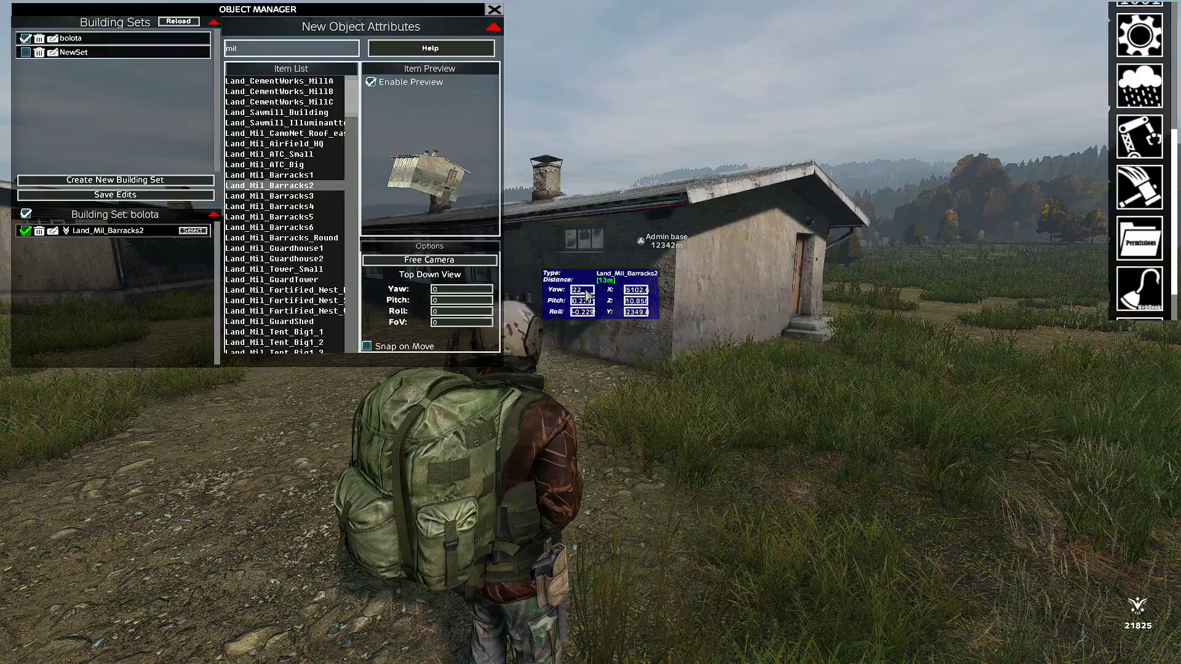
pyautogui.scroll(8, 585, 294)
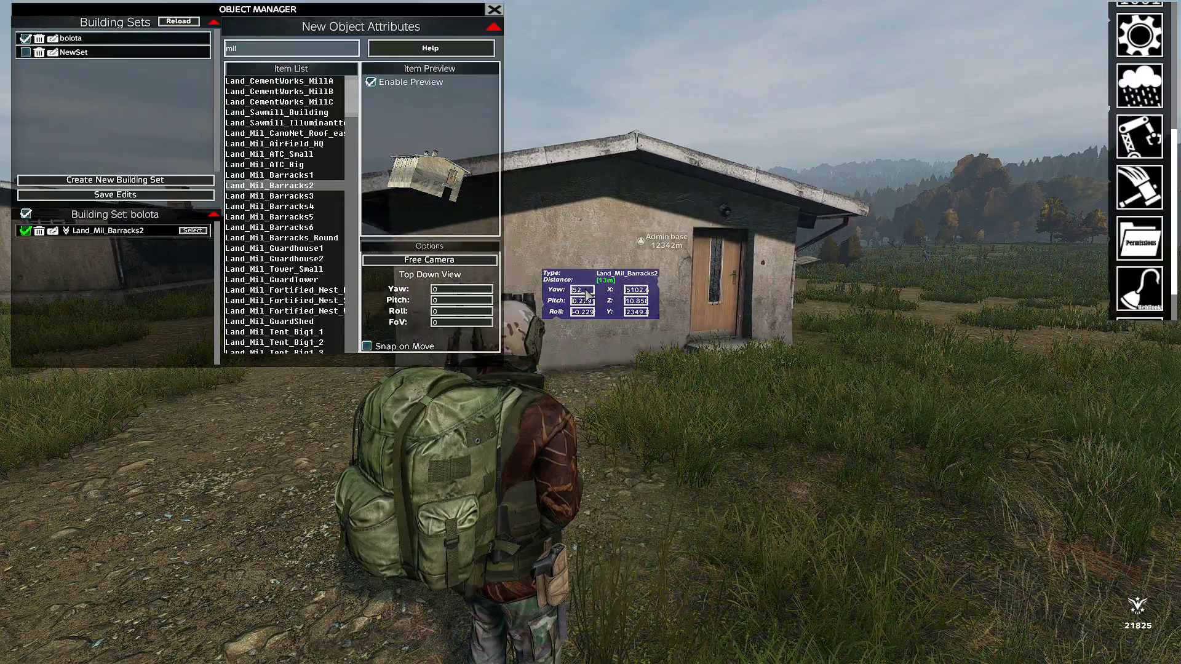
pyautogui.scroll(-2, 585, 294)
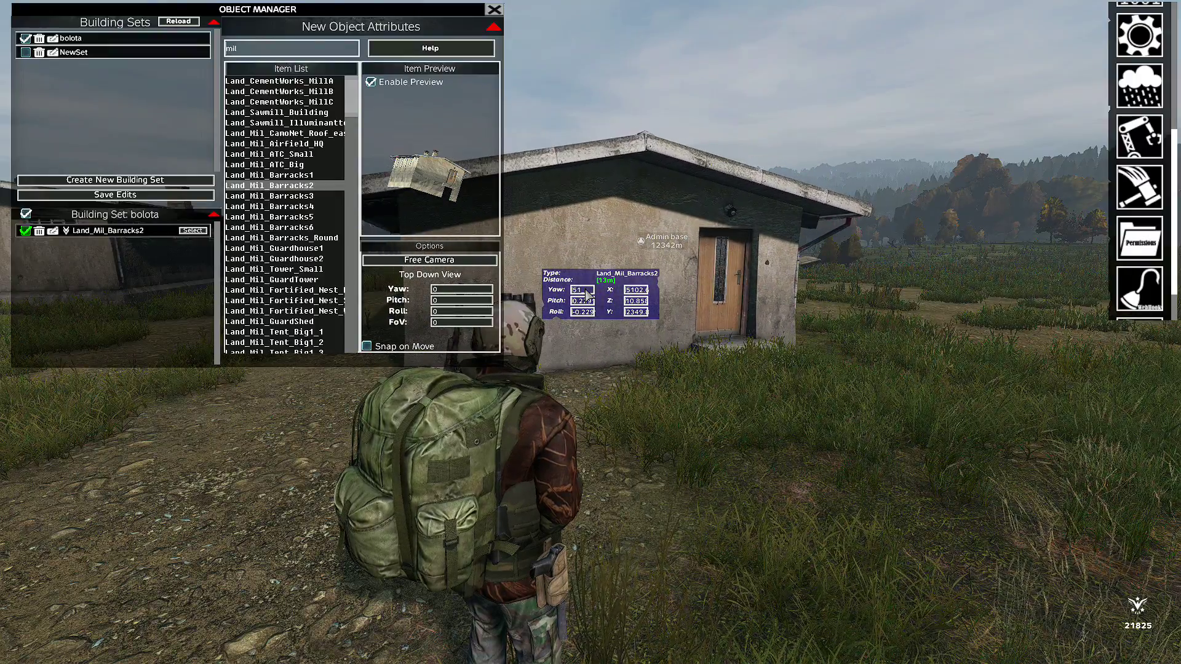
pyautogui.scroll(-1, 588, 296)
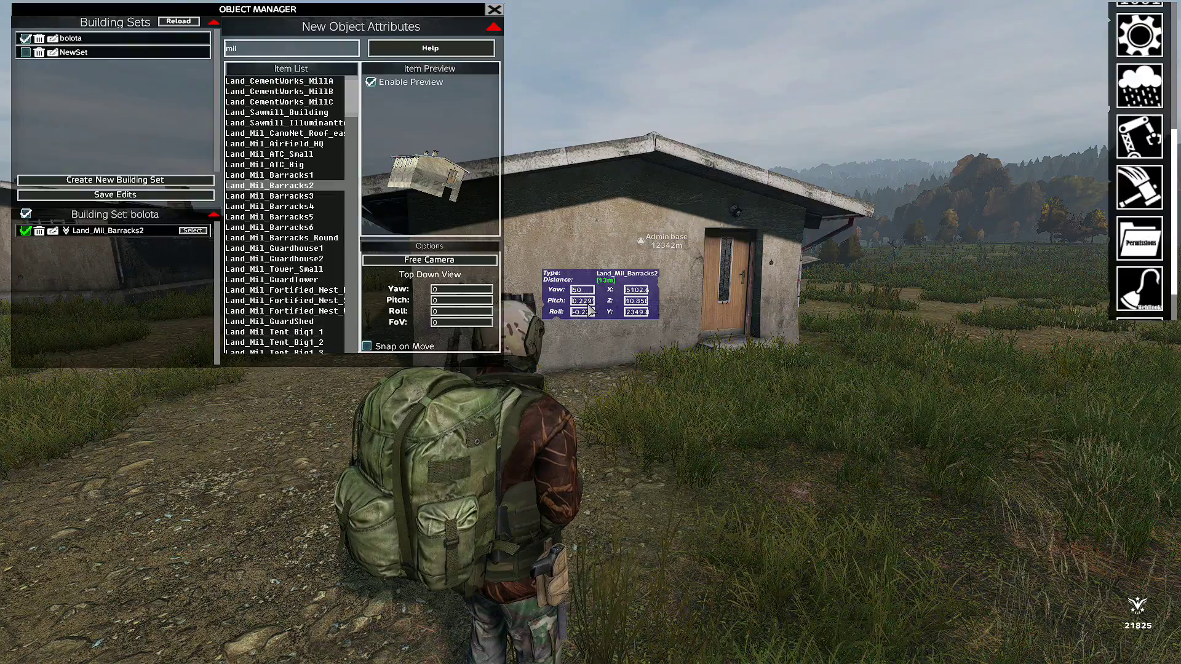
# Step: Level the placed Land_Mil_Barracks2 with pitch and roll at 0, and set its Z height to 11
pyautogui.scroll(2, 589, 304)
pyautogui.scroll(-2, 588, 305)
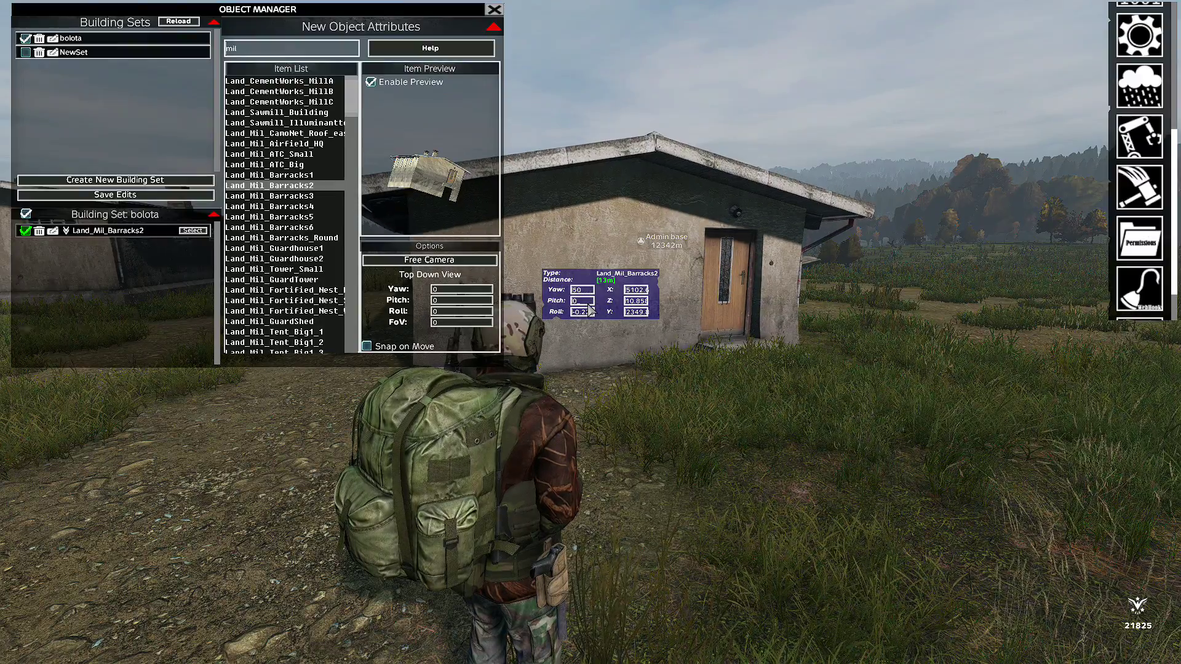
pyautogui.scroll(1, 587, 315)
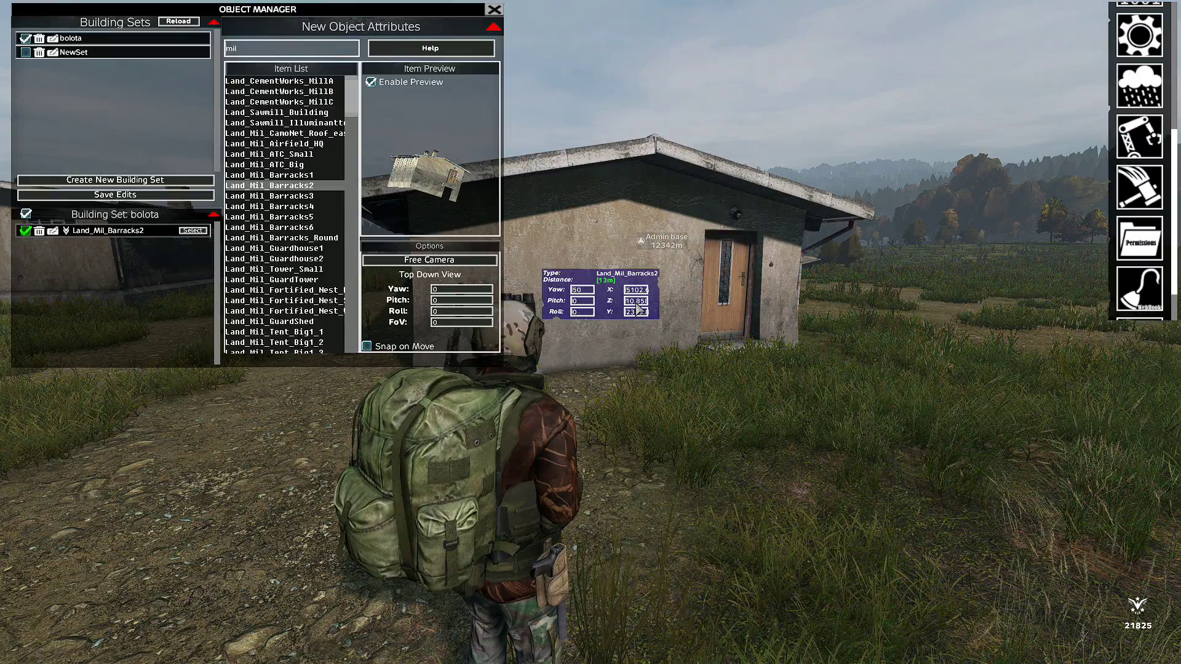
pyautogui.scroll(1, 637, 307)
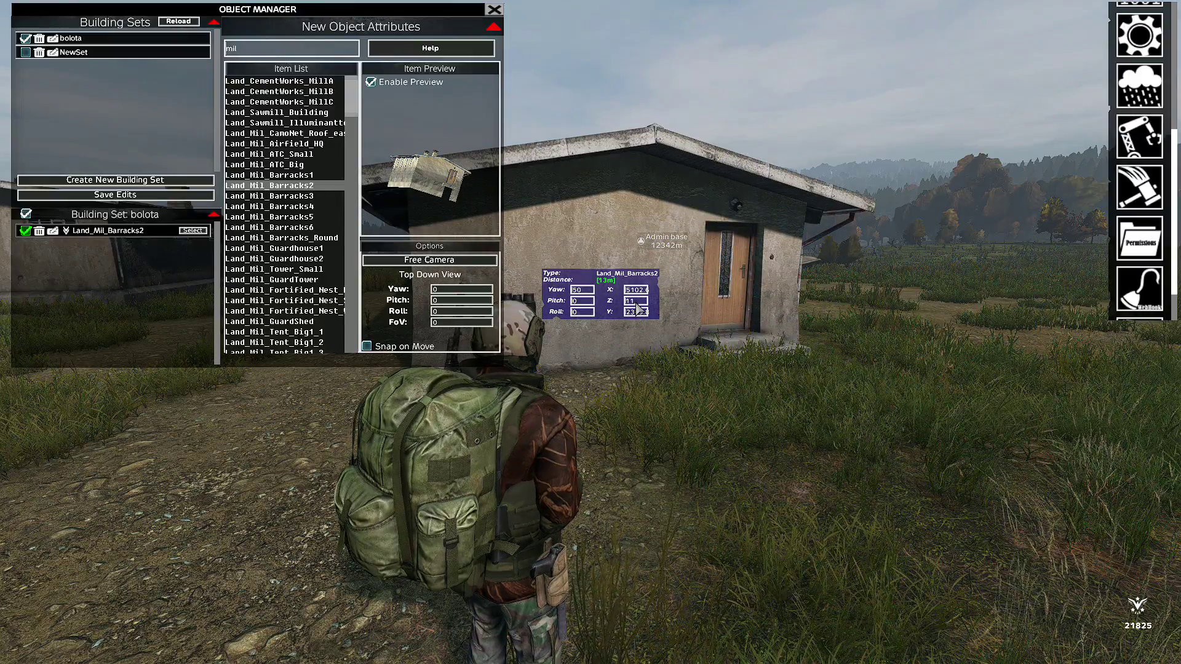
pyautogui.scroll(1, 637, 307)
pyautogui.scroll(-1, 637, 305)
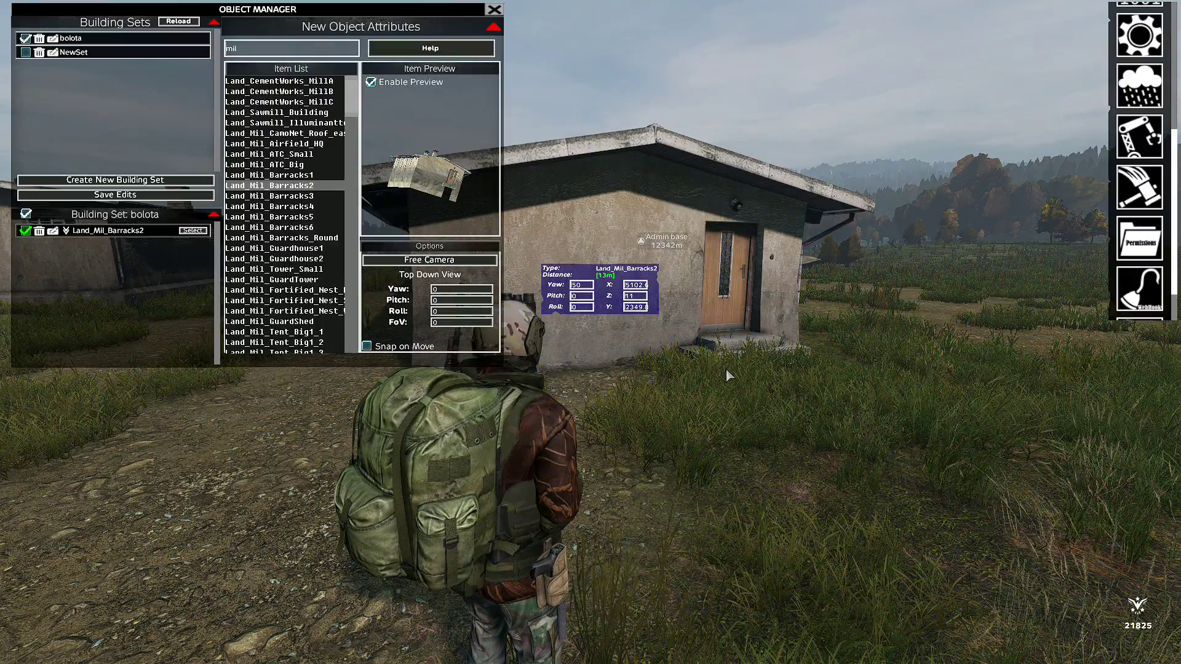
# Step: Leave the Object Manager, enter the placed barracks and check its corridor floor for grass showing through
pyautogui.press('Escape')
pyautogui.press('w')
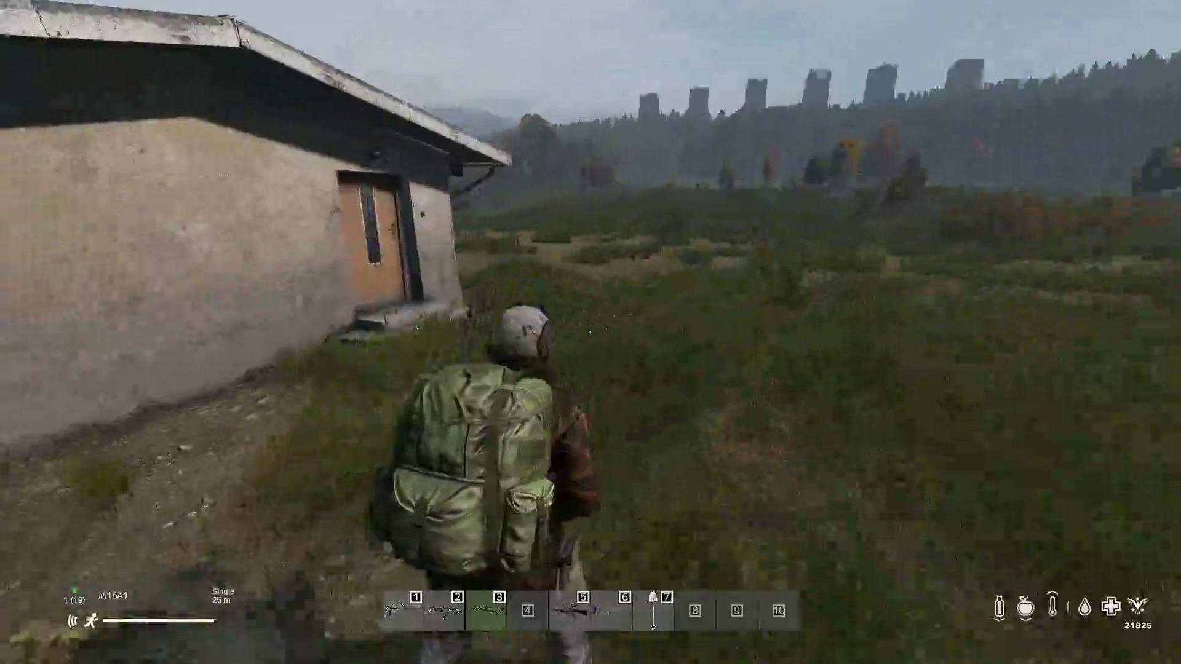
pyautogui.press('w')
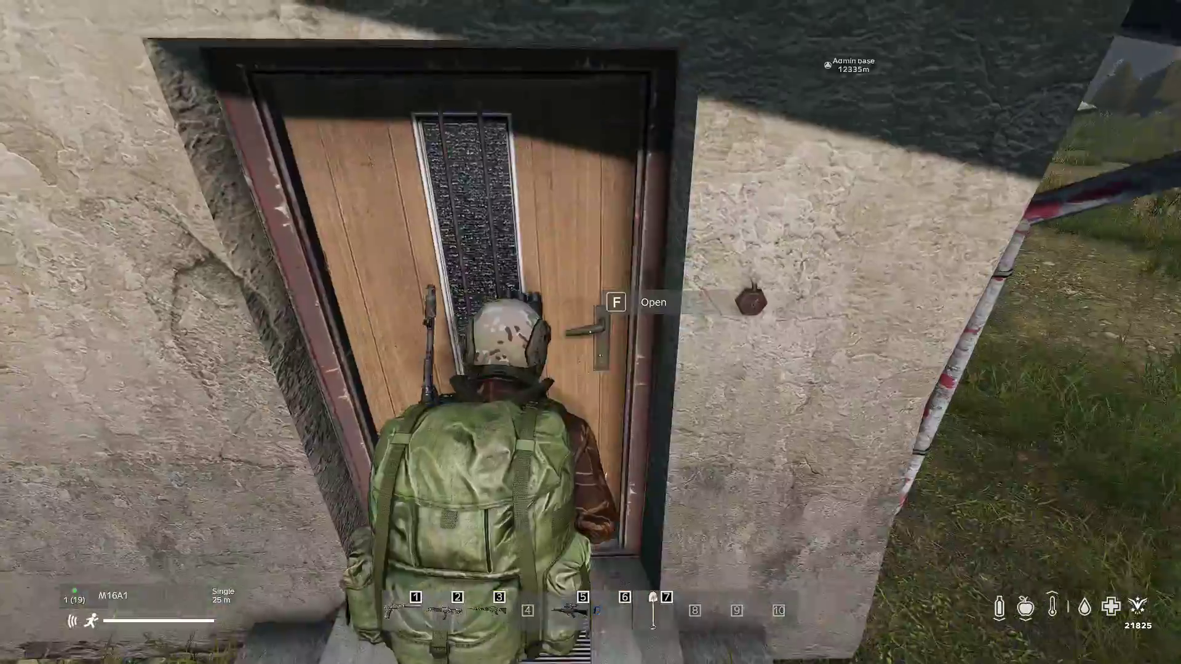
pyautogui.press('f')
pyautogui.press('w')
pyautogui.press('f')
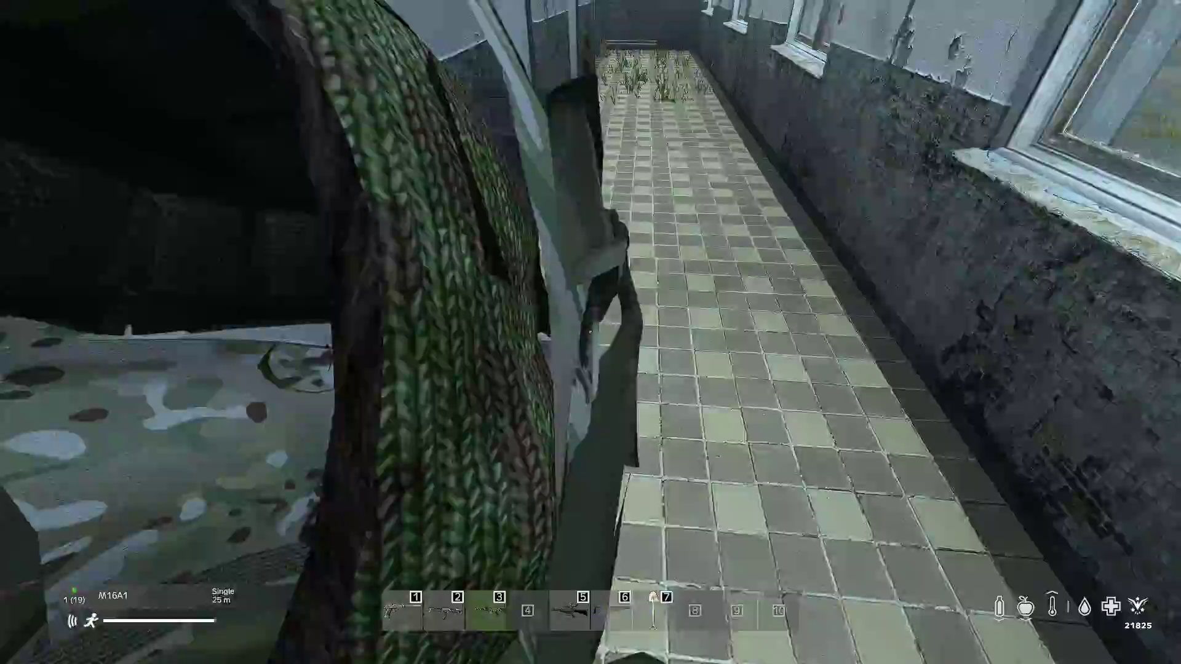
pyautogui.press('w')
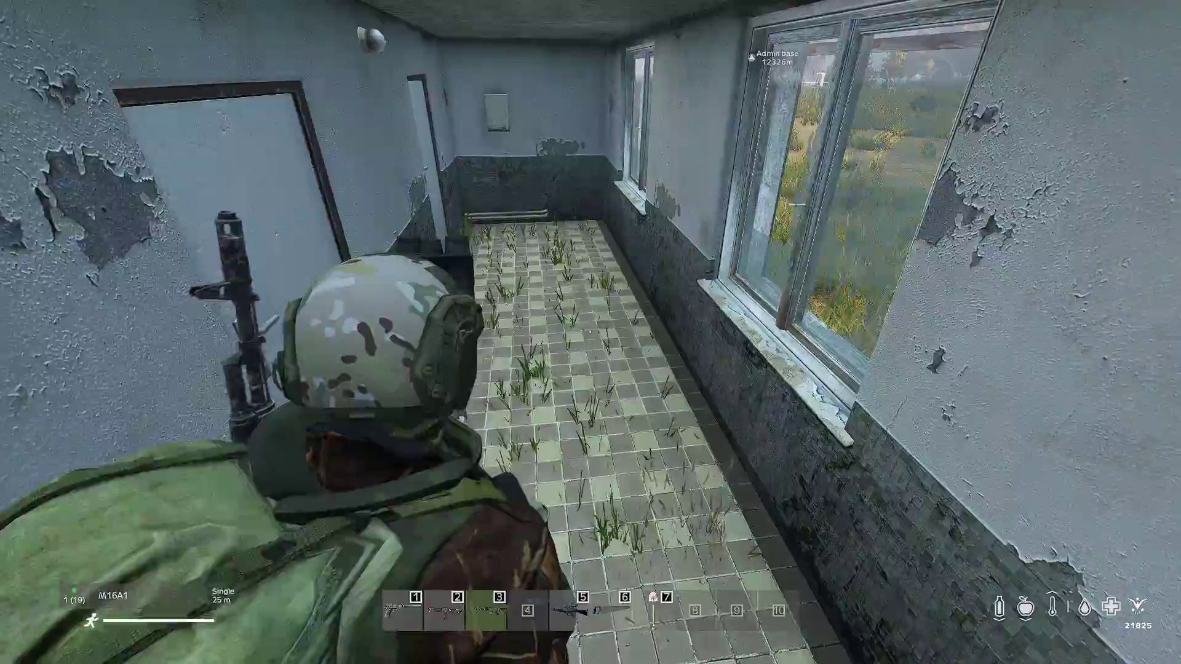
pyautogui.press('w')
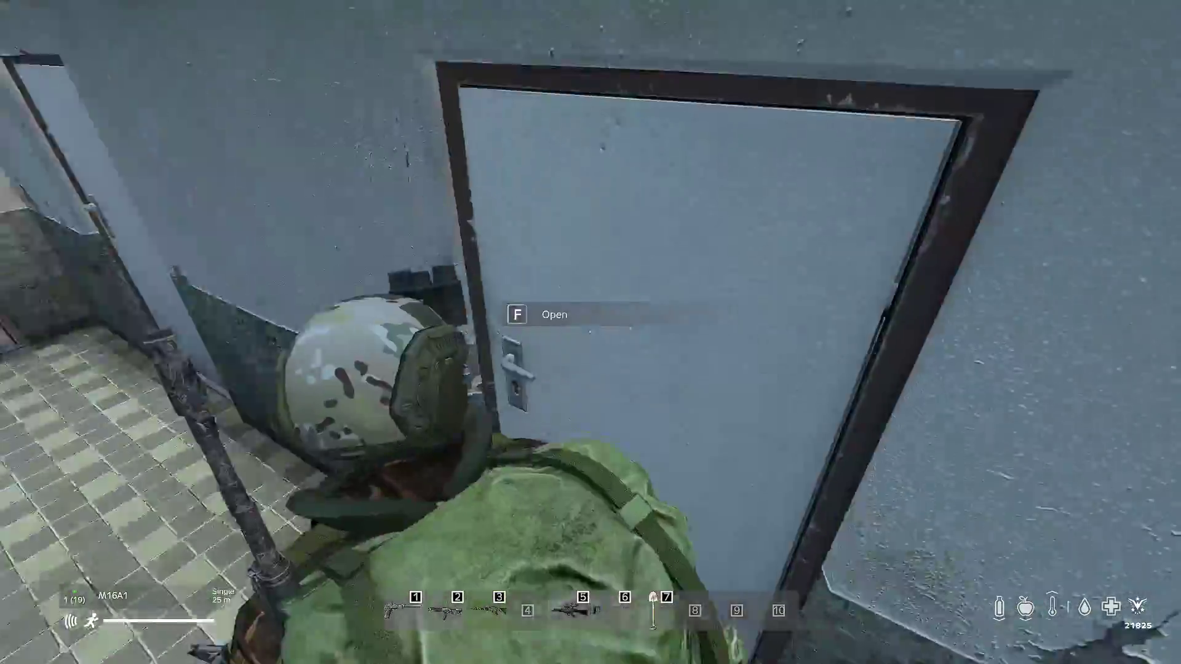
pyautogui.press('w')
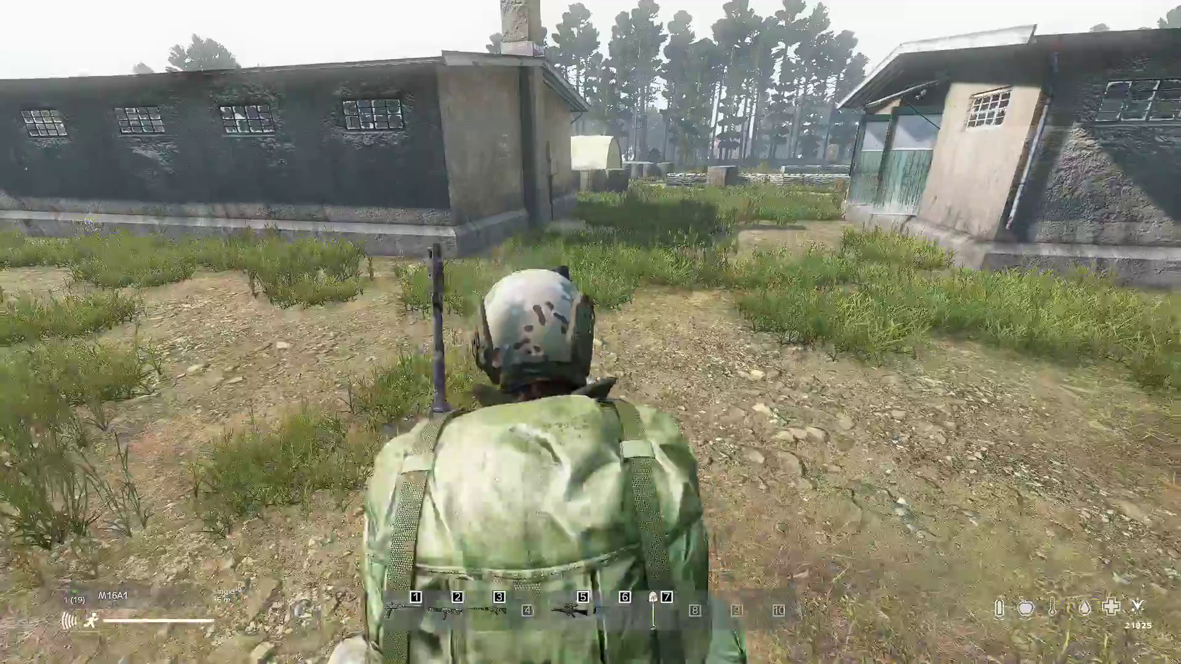
# Step: Walk around the outside of the barracks, back away from its front door and reopen the Object Manager
pyautogui.press('w')
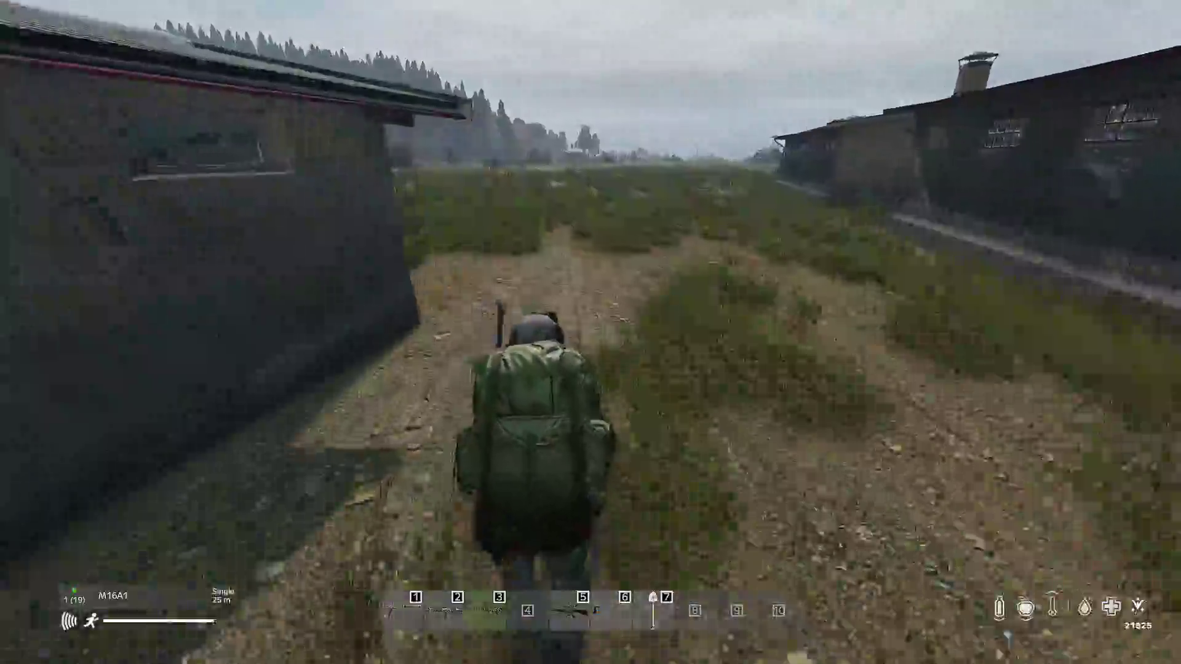
pyautogui.press('w')
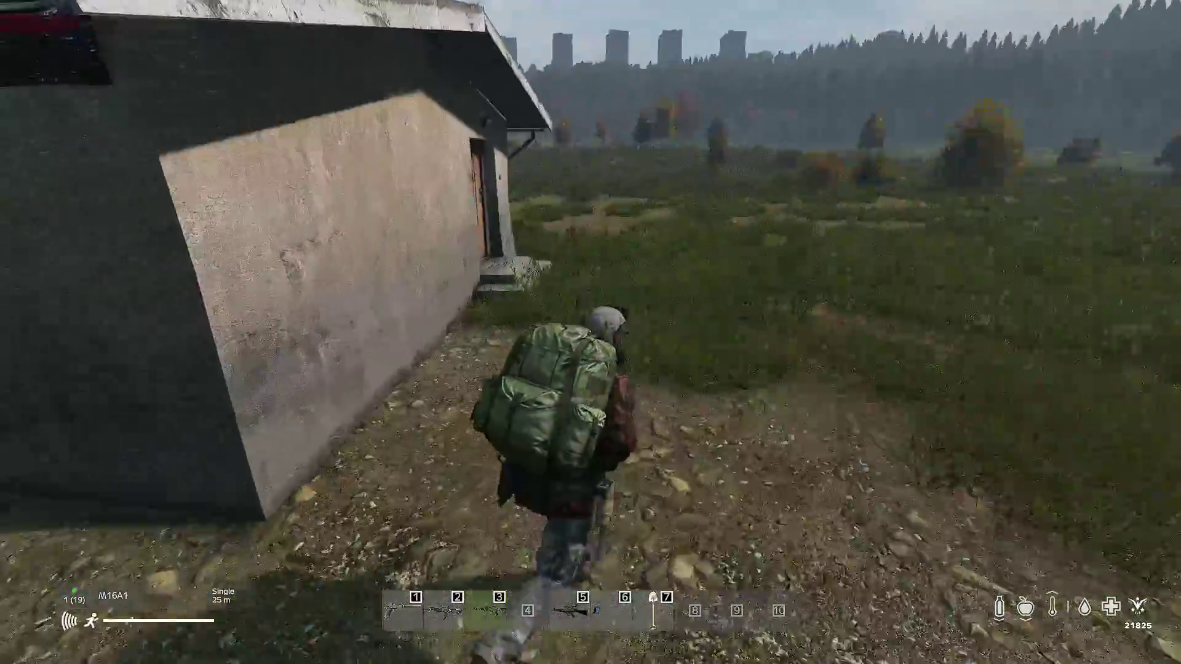
pyautogui.press('w')
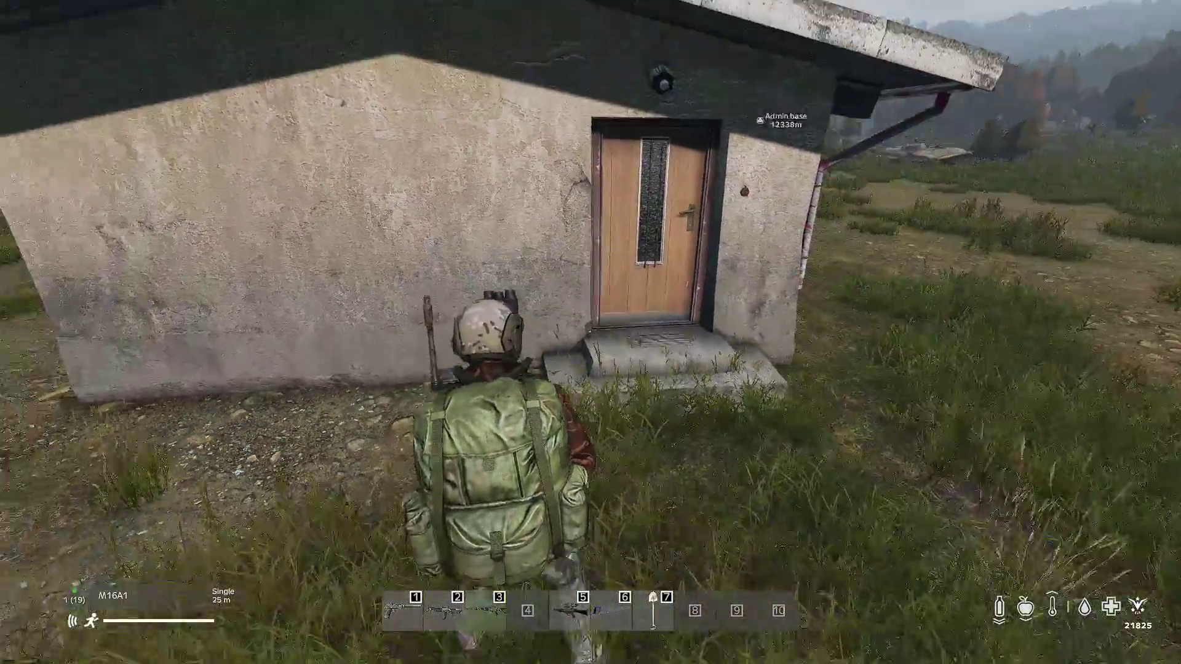
pyautogui.press('s')
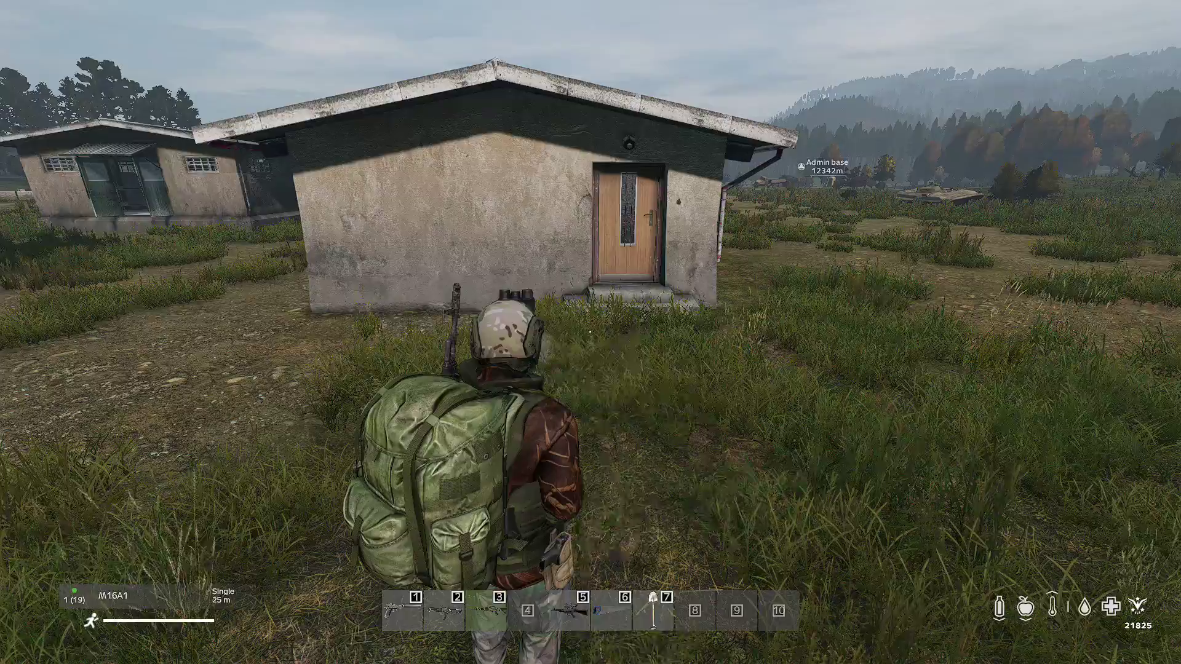
pyautogui.press('Home')
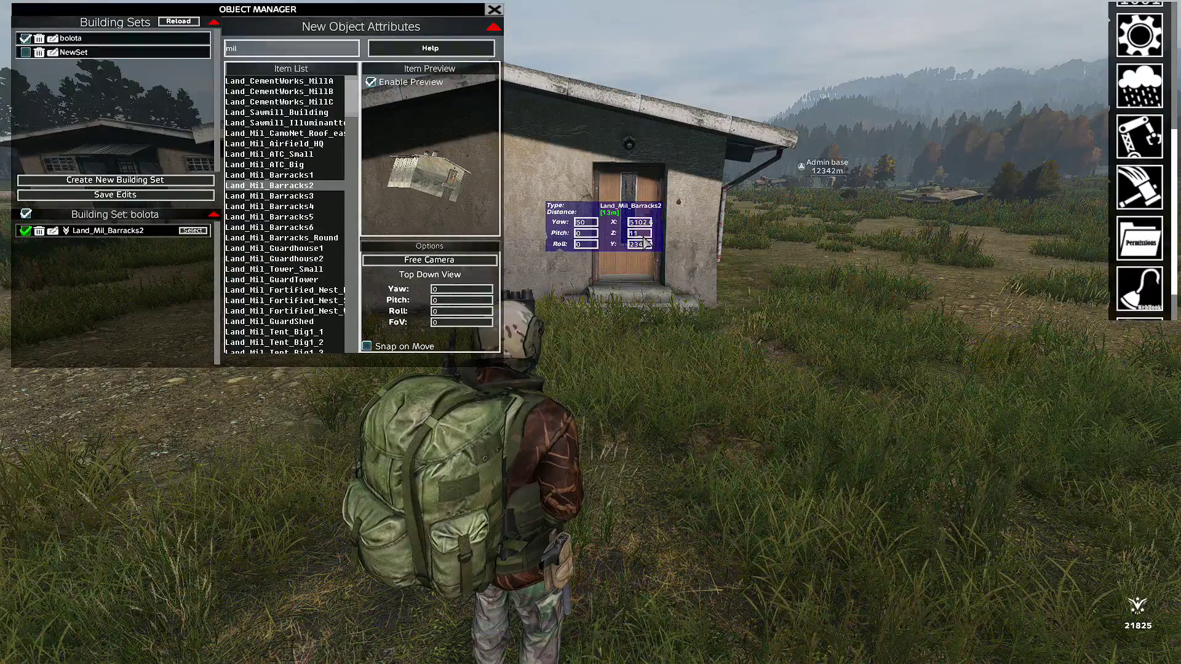
# Step: Try Z heights of 11.5 and 11.8 on the placed Land_Mil_Barracks2, returning it to 11
pyautogui.write('.5')
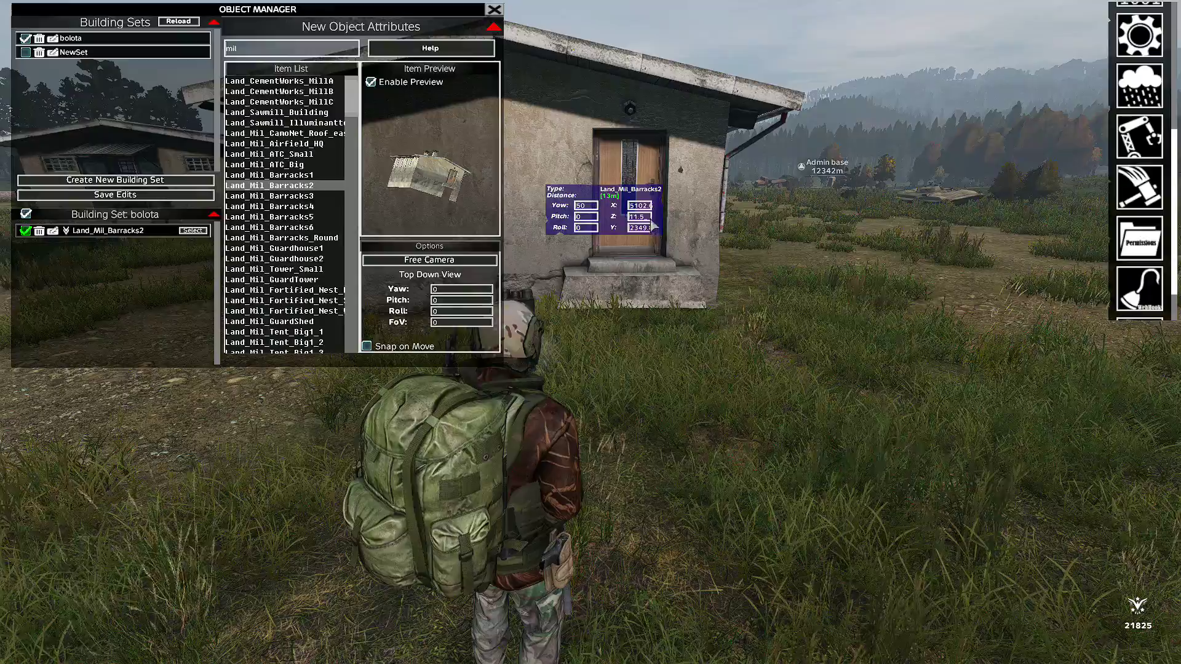
pyautogui.press('BackSpace')
pyautogui.press('BackSpace')
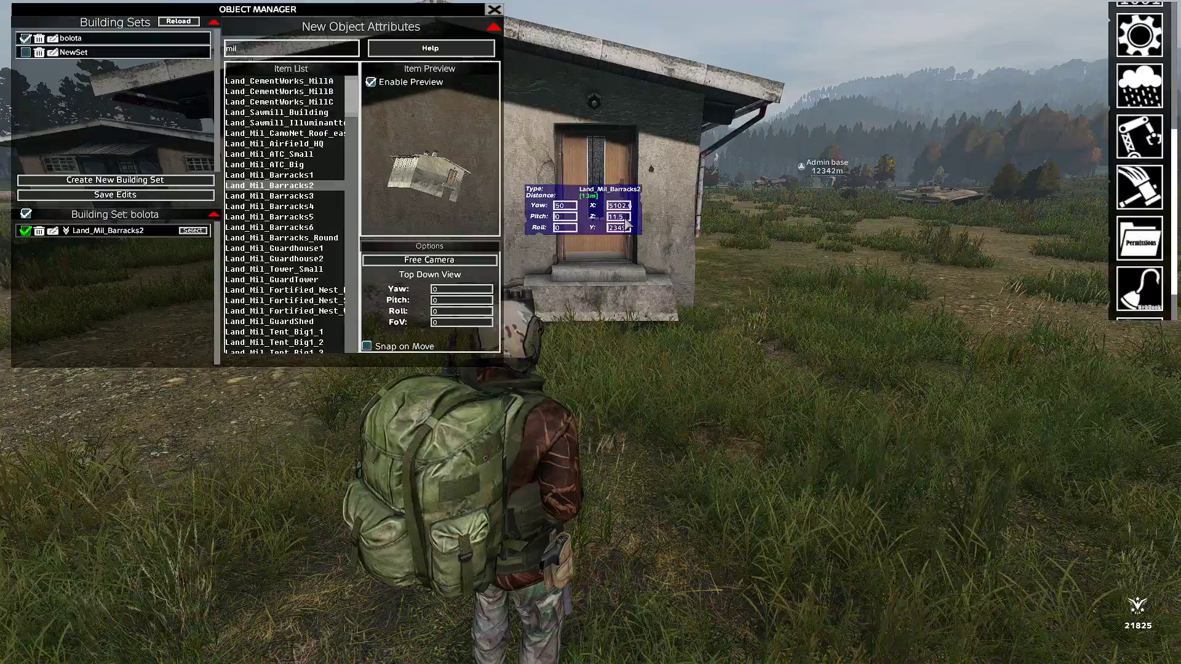
pyautogui.press('BackSpace')
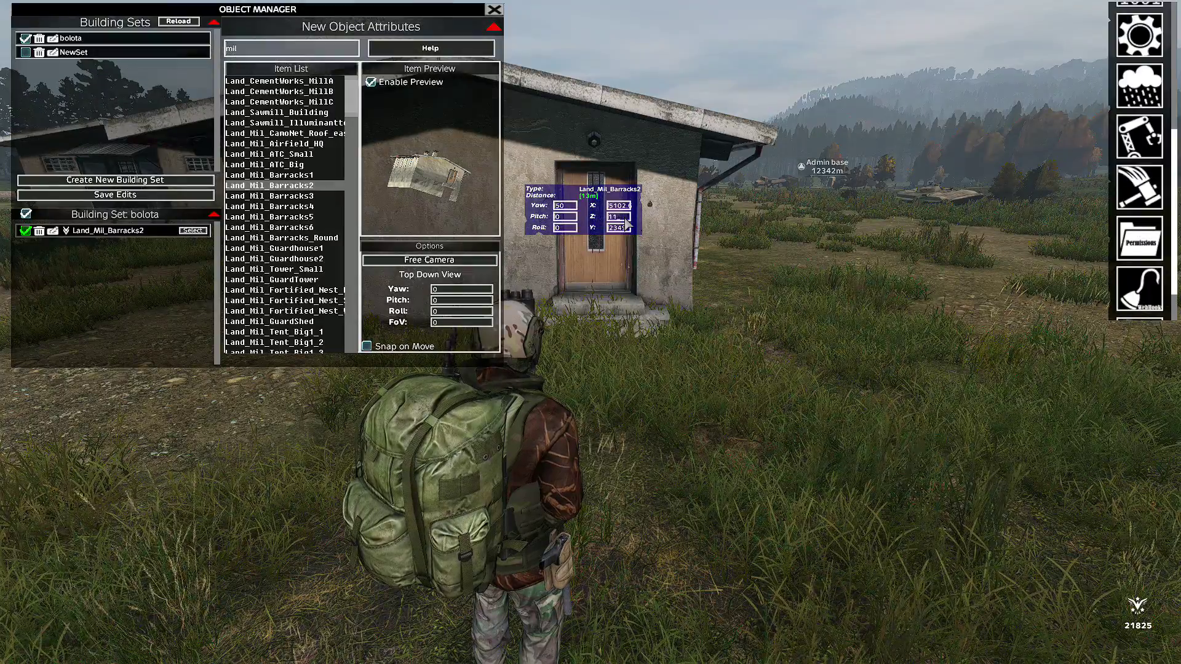
pyautogui.press('BackSpace')
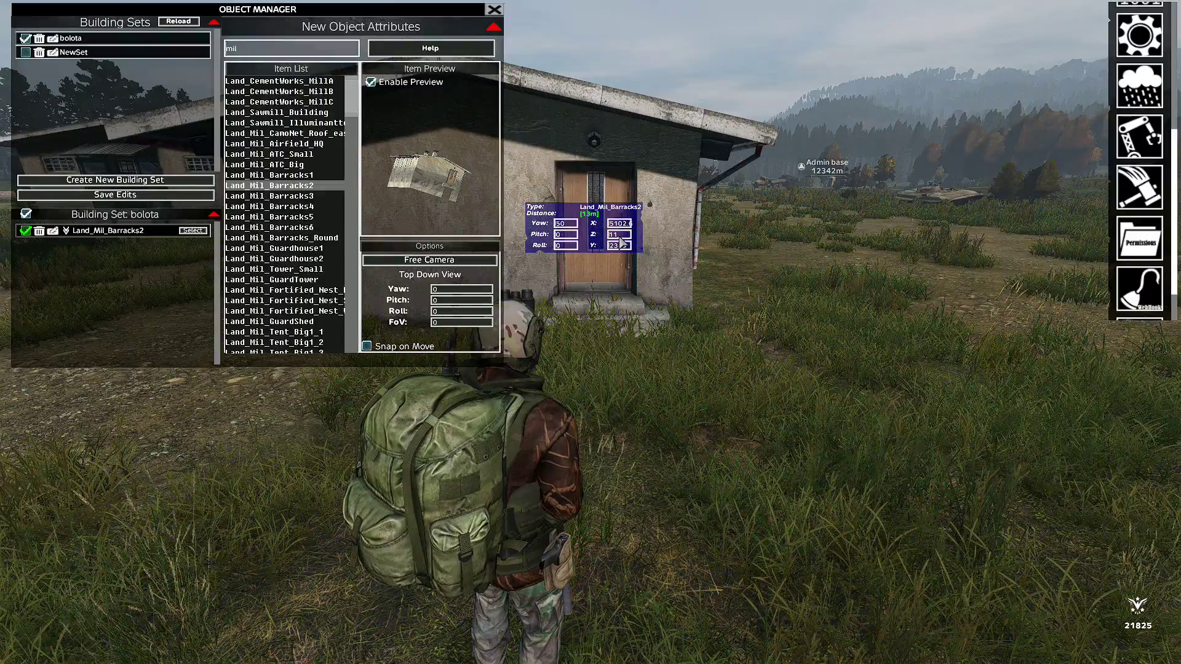
pyautogui.write('.8')
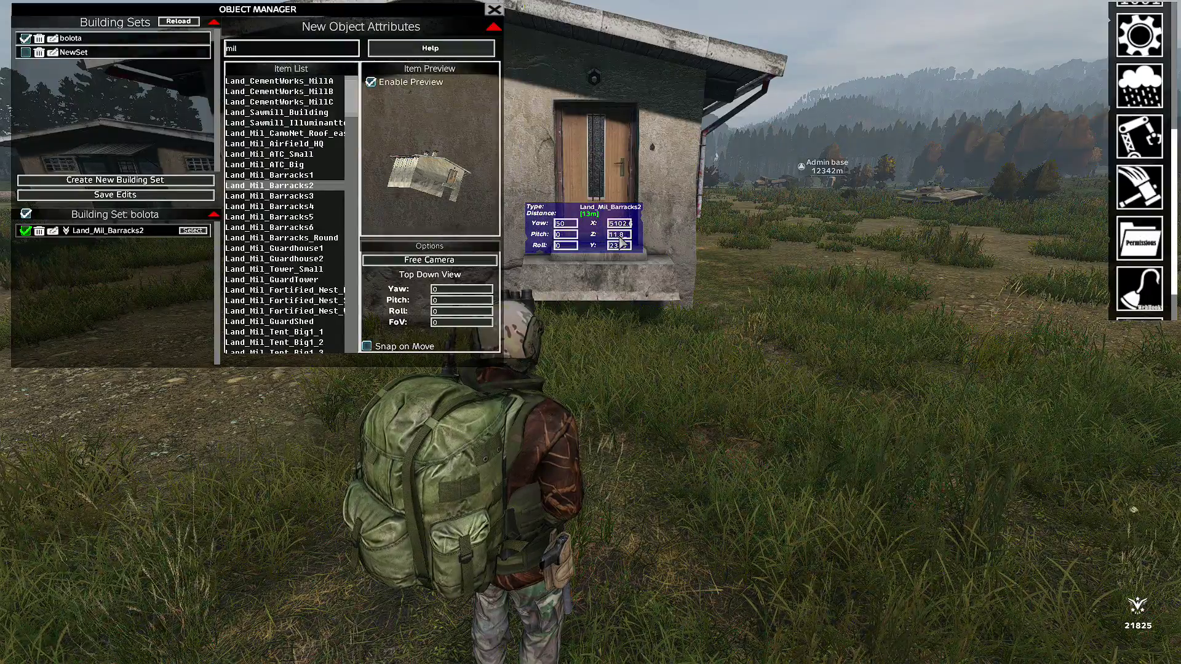
pyautogui.press('BackSpace')
pyautogui.press('BackSpace')
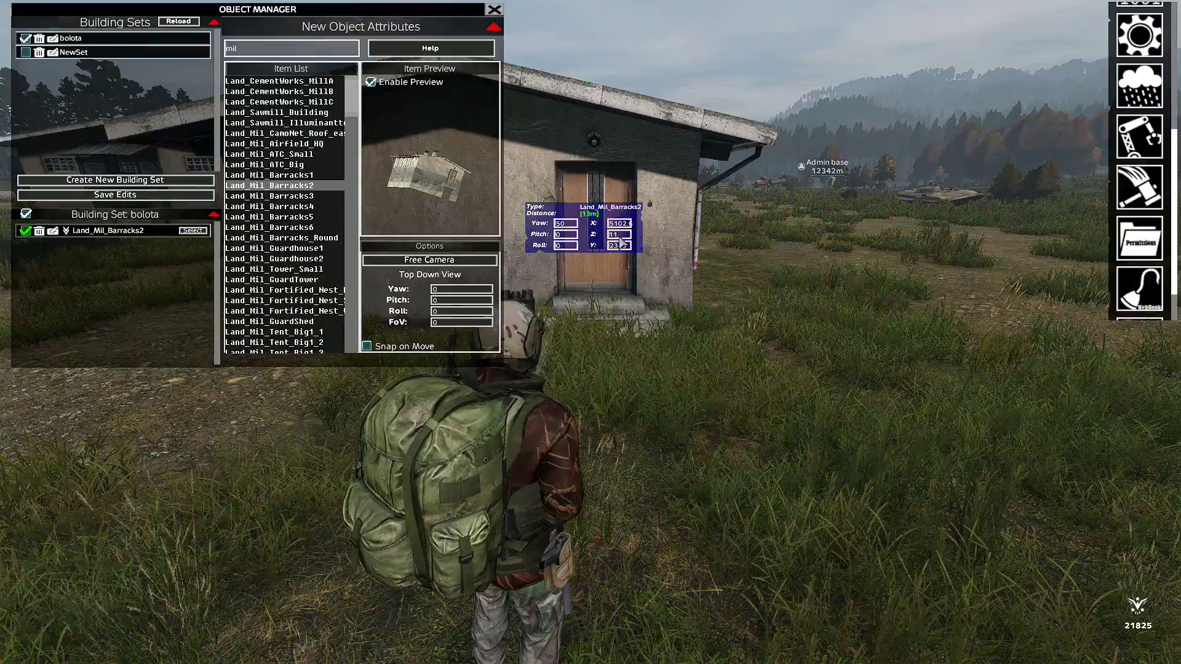
# Step: Try a Z height of 11.3 on the placed Land_Mil_Barracks2, and settle on 11.2
pyautogui.write('.3')
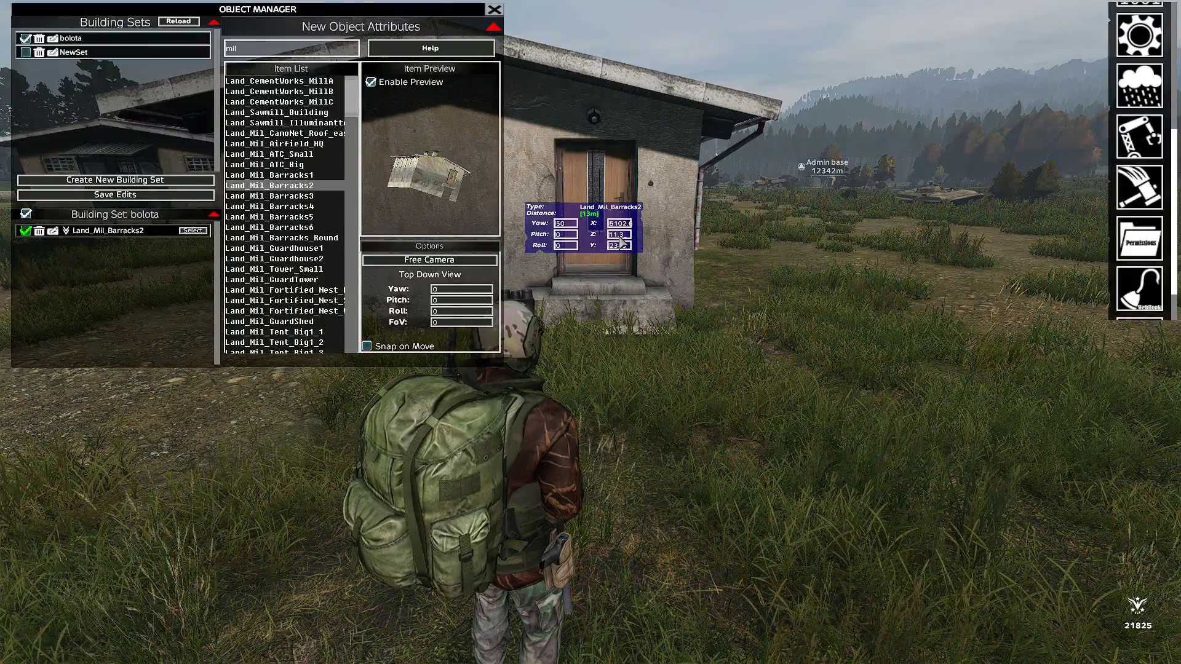
pyautogui.press('BackSpace')
pyautogui.press('BackSpace')
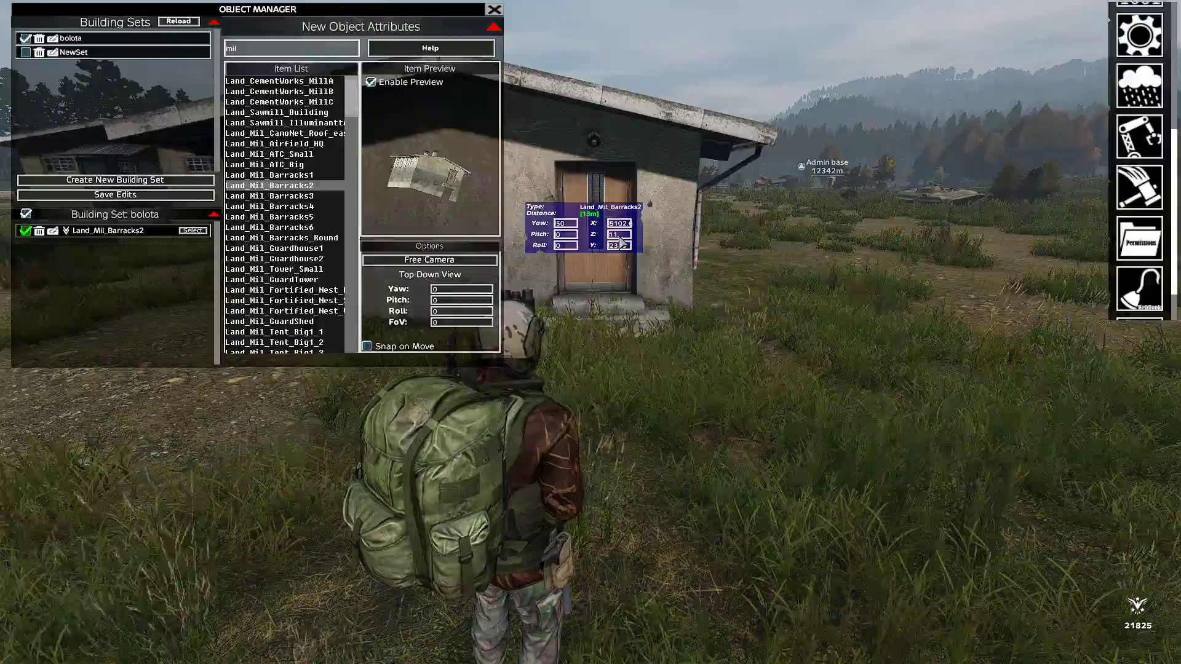
pyautogui.write('.2')
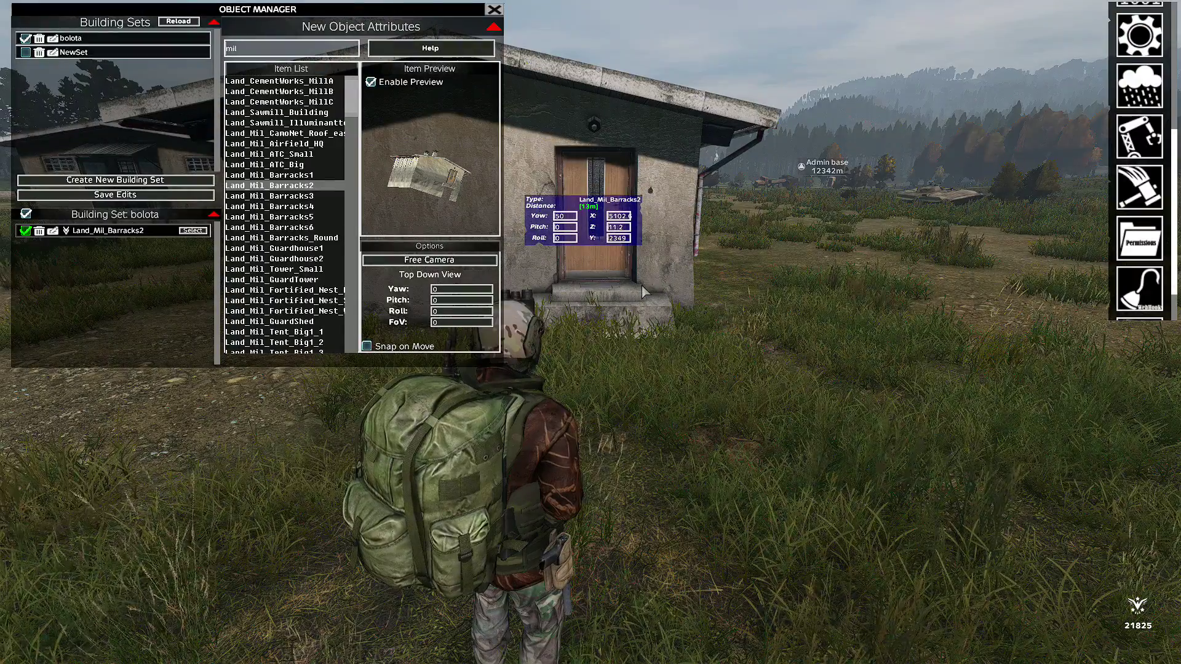
# Step: Leave the Object Manager and go inside the raised barracks to recheck the corridor floor for grass
pyautogui.press('Escape')
pyautogui.press('w')
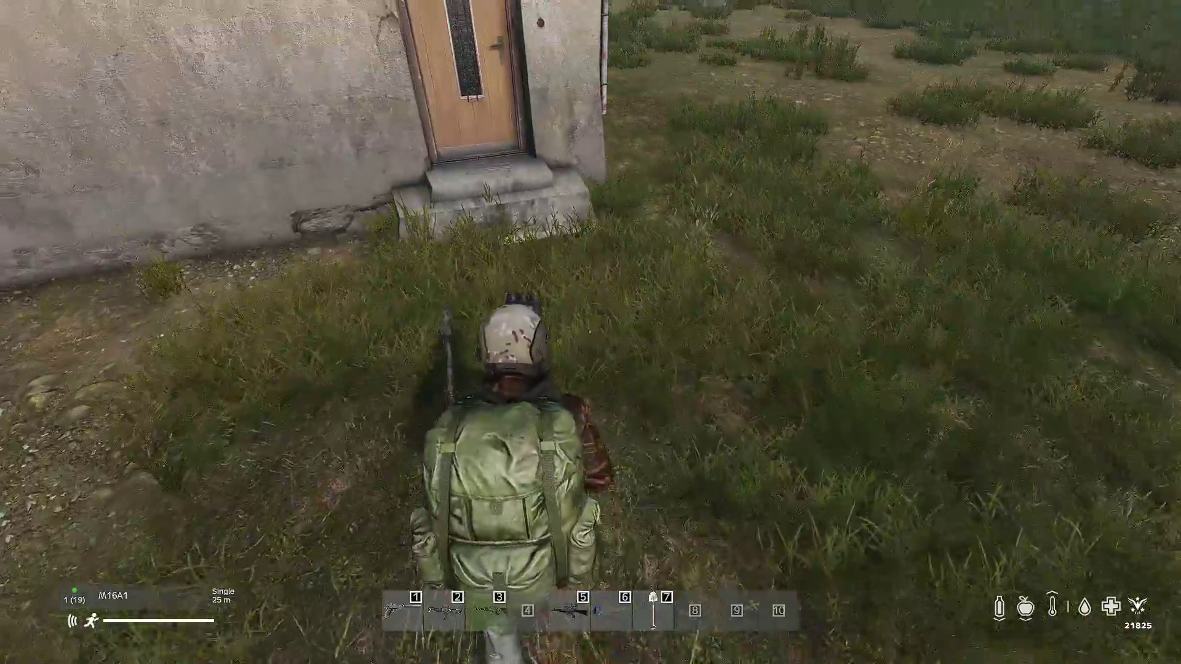
pyautogui.press('f')
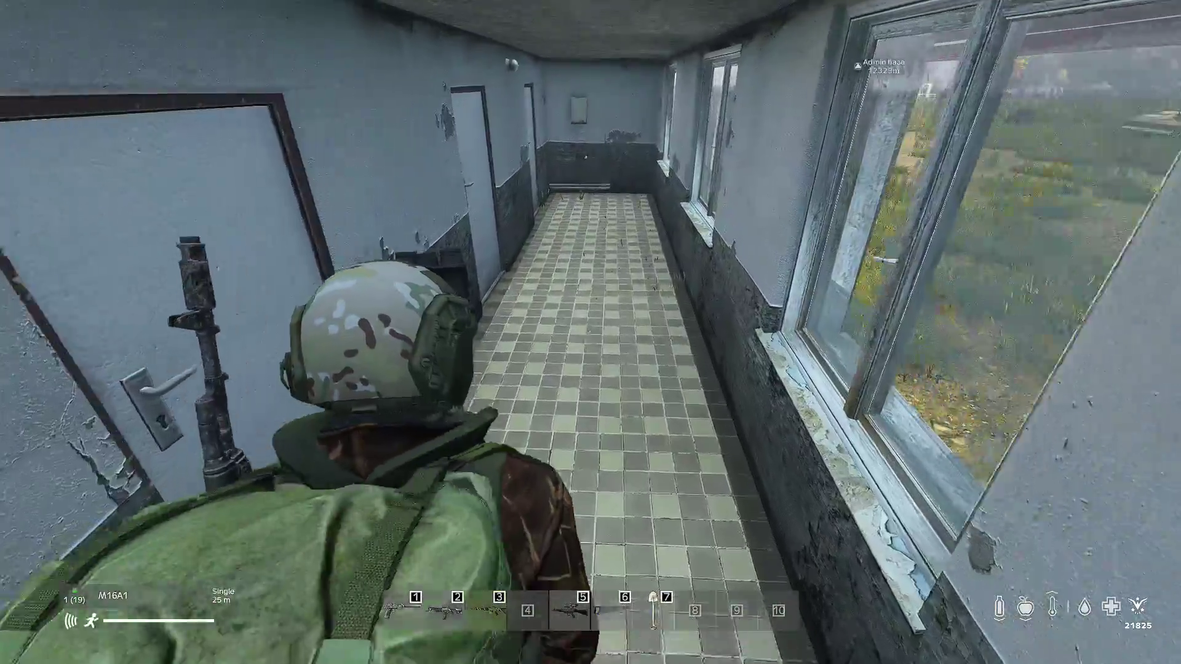
pyautogui.press('w')
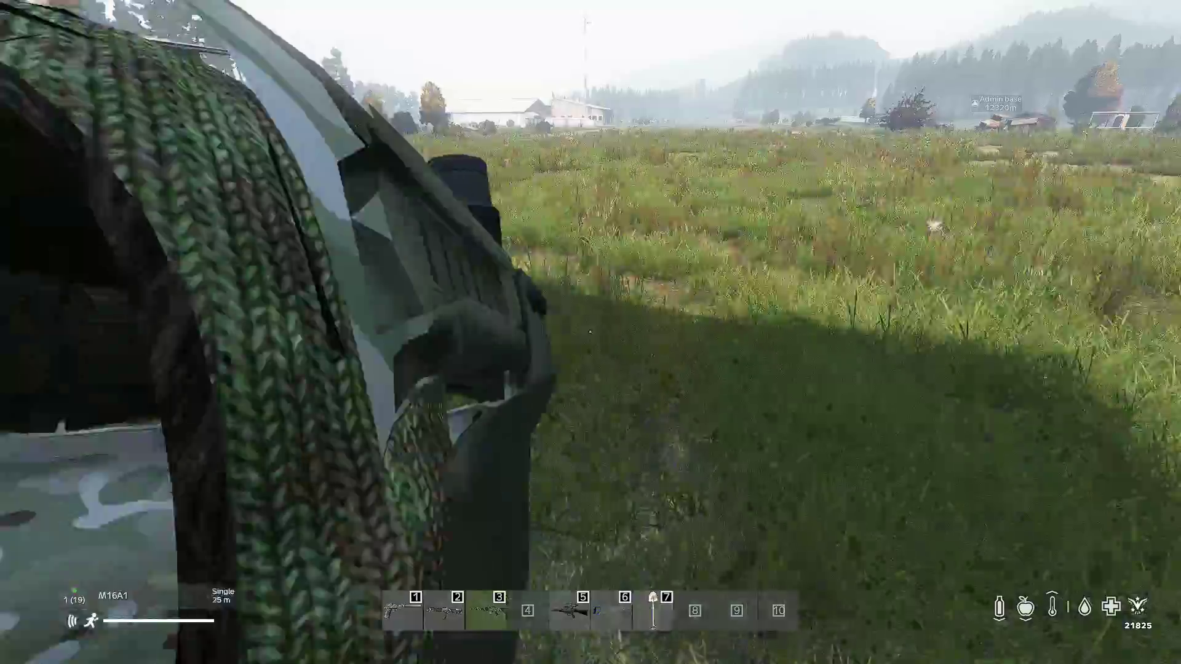
# Step: Circle the raised barracks to inspect its base outside, and back away until the whole front is in view
pyautogui.press('w')
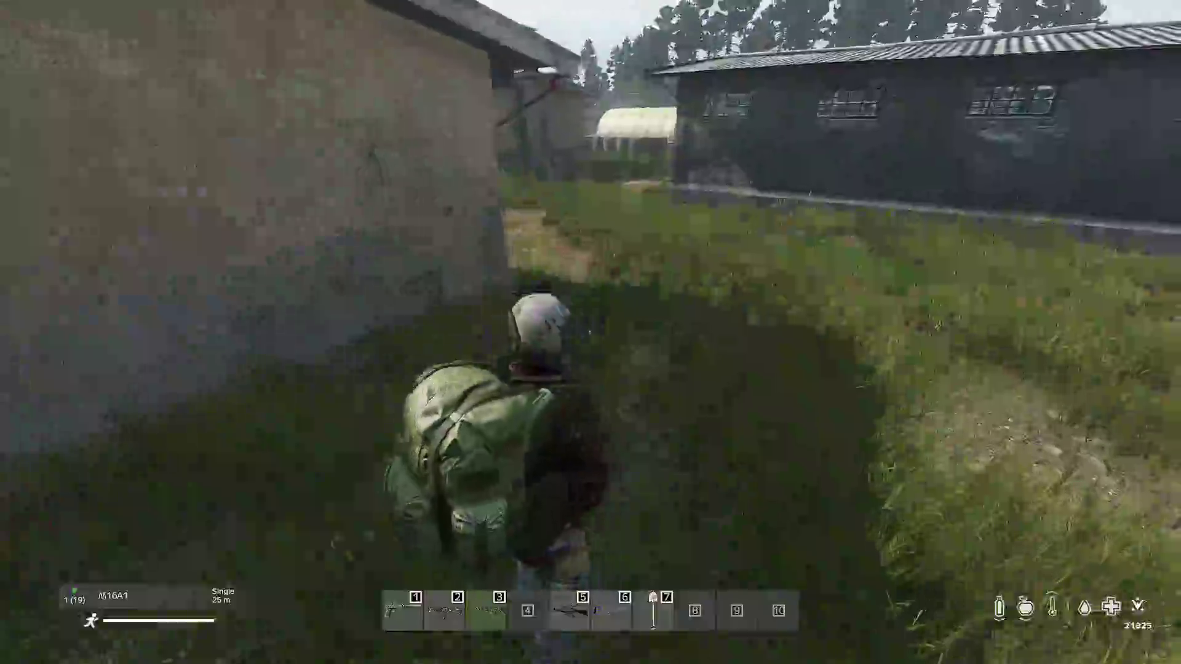
pyautogui.press('w')
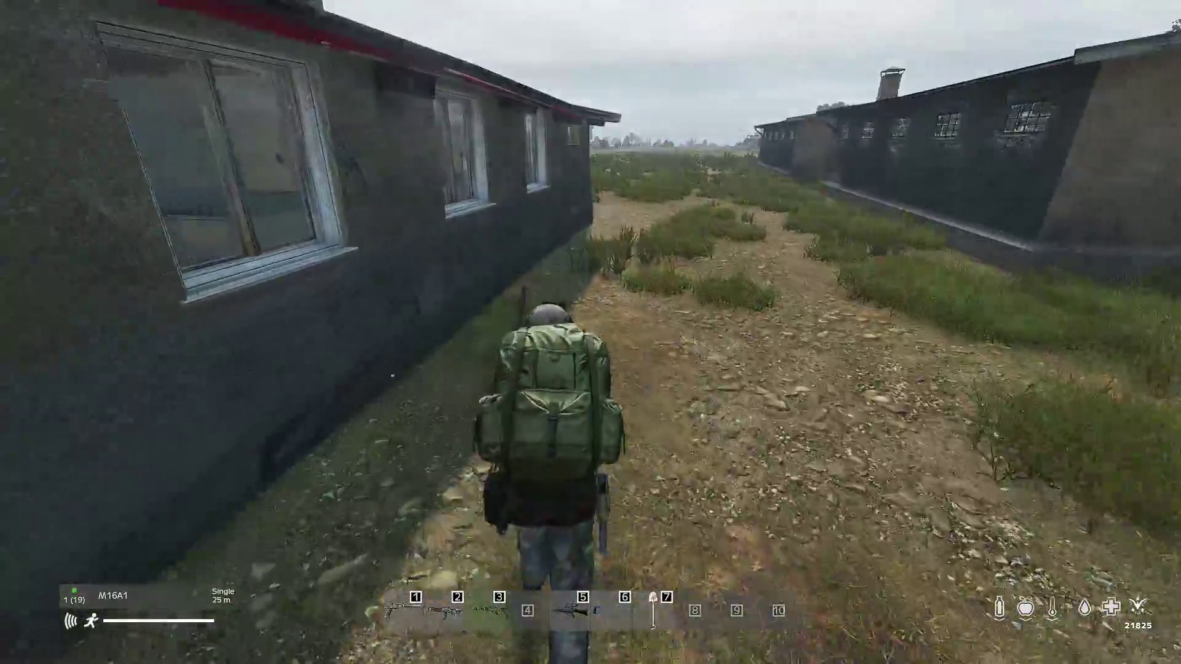
pyautogui.press('w')
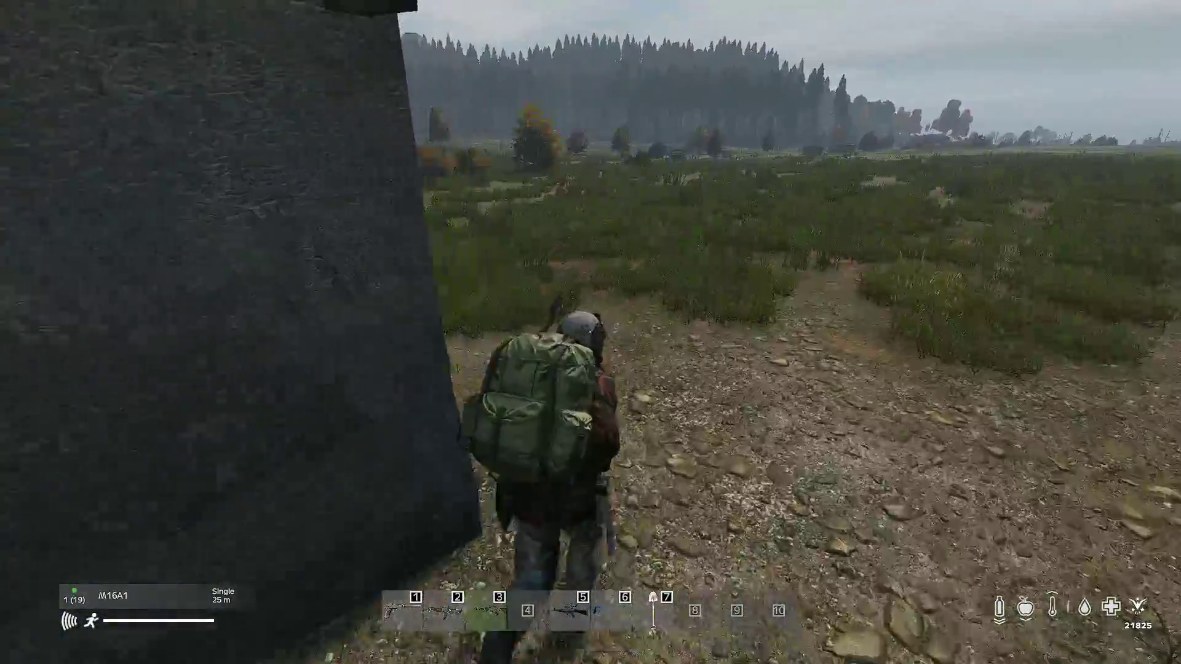
pyautogui.press('c')
pyautogui.press('s')
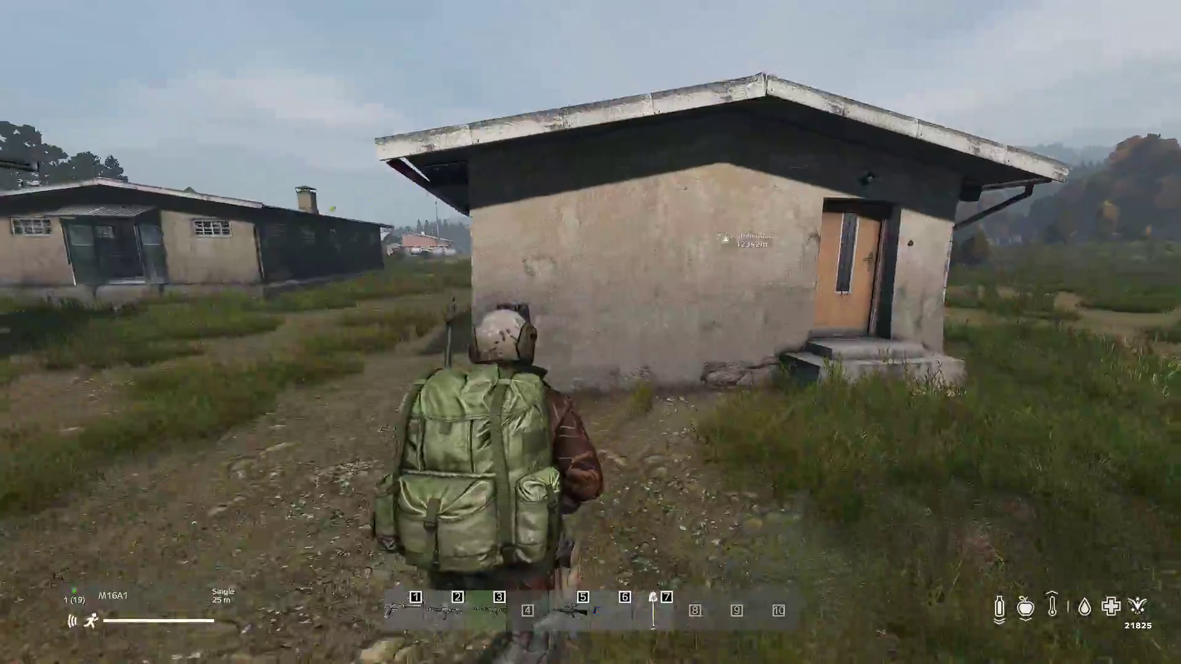
pyautogui.press('s')
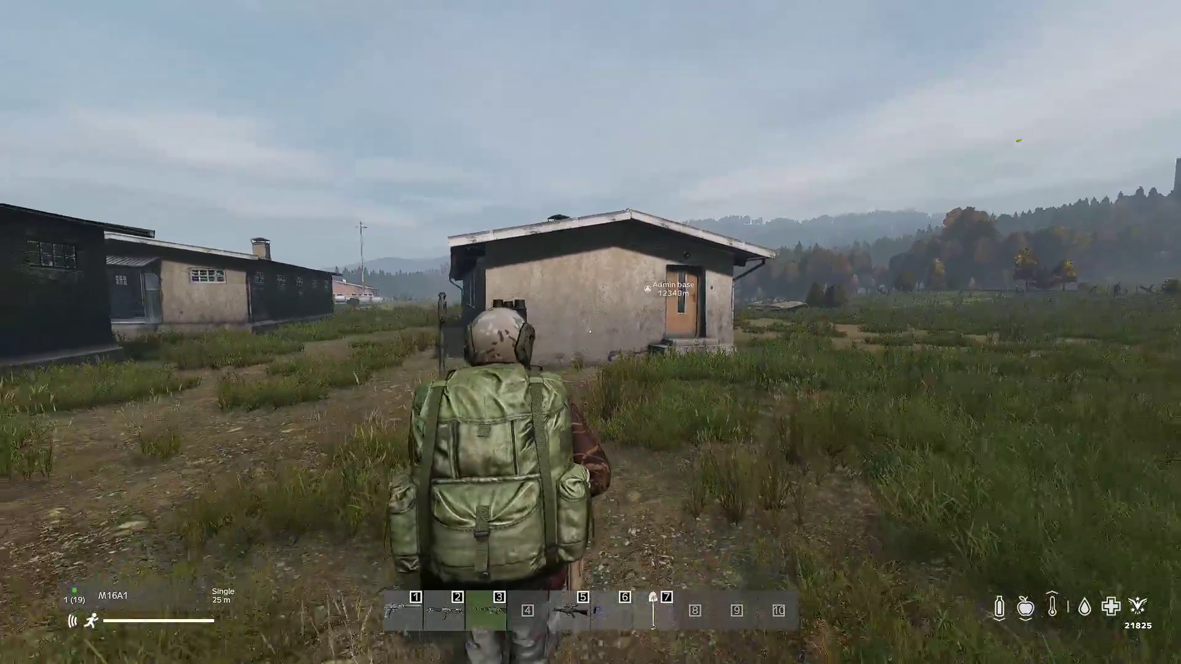
# Step: Reopen the Object Manager and shift the placed Land_Mil_Barracks2 to about X 5094 and Y 2355
pyautogui.press('Home')
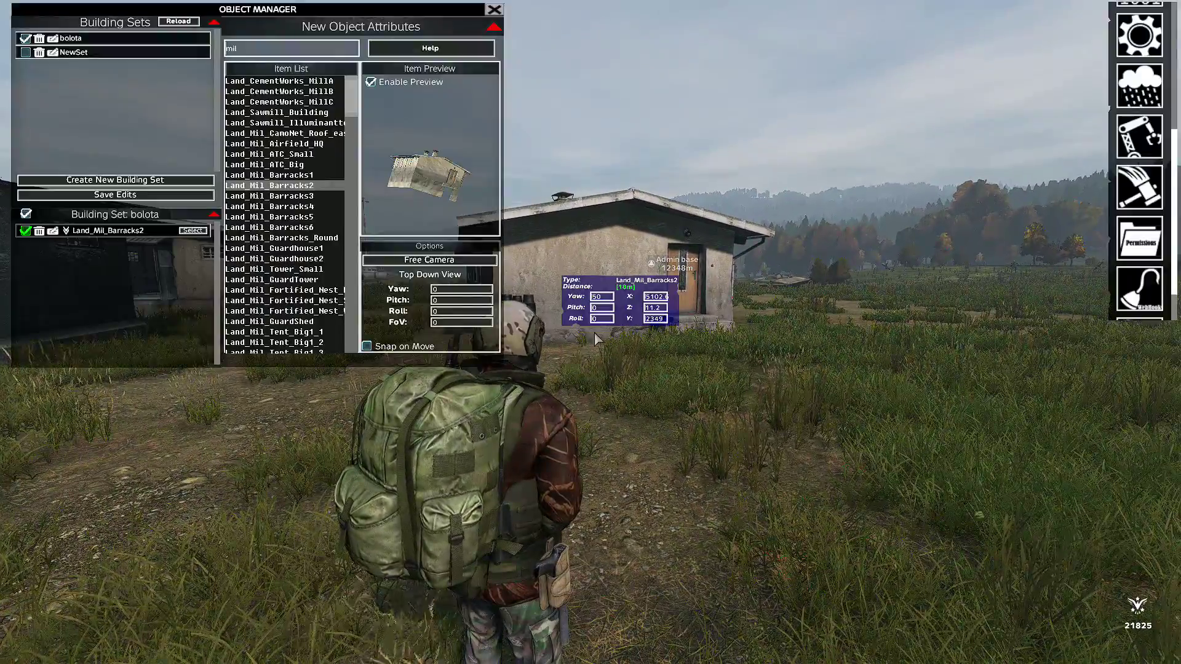
pyautogui.scroll(3, 665, 299)
pyautogui.scroll(-6, 662, 296)
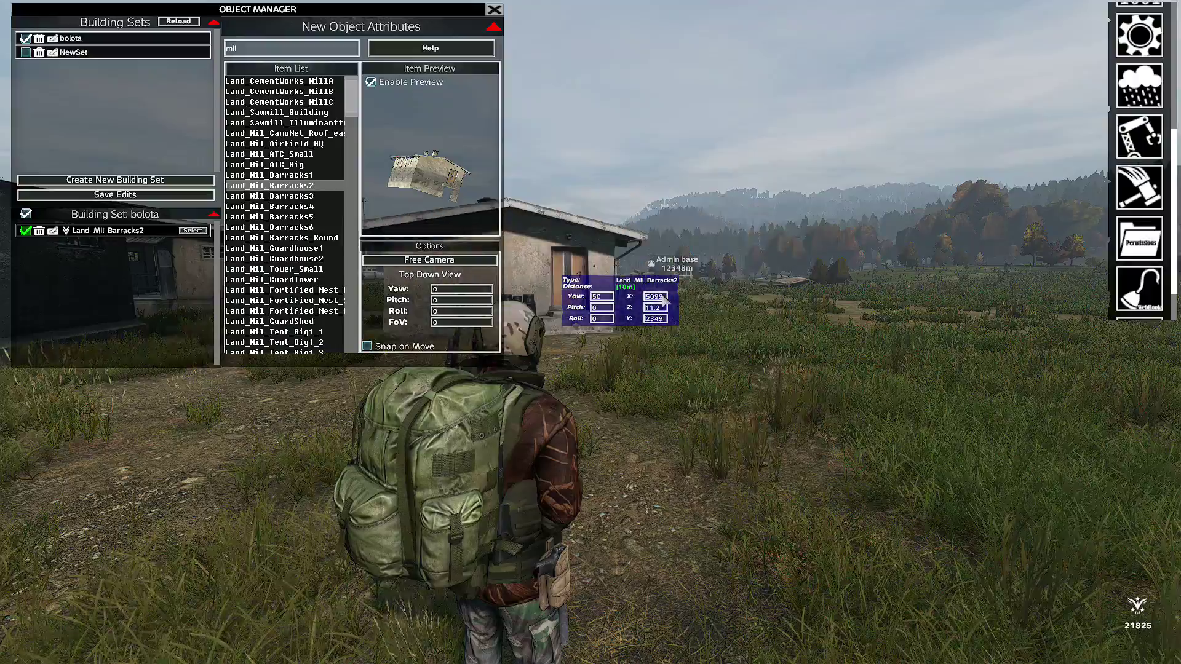
pyautogui.scroll(6, 587, 327)
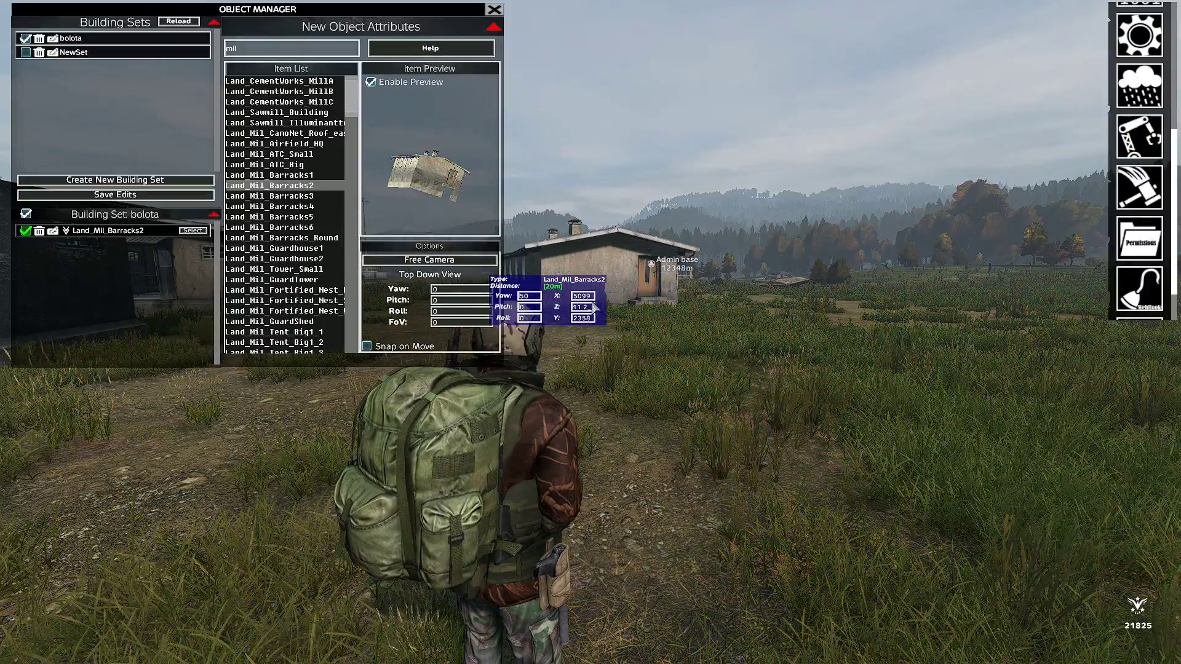
pyautogui.scroll(2, 592, 301)
pyautogui.scroll(-3, 592, 301)
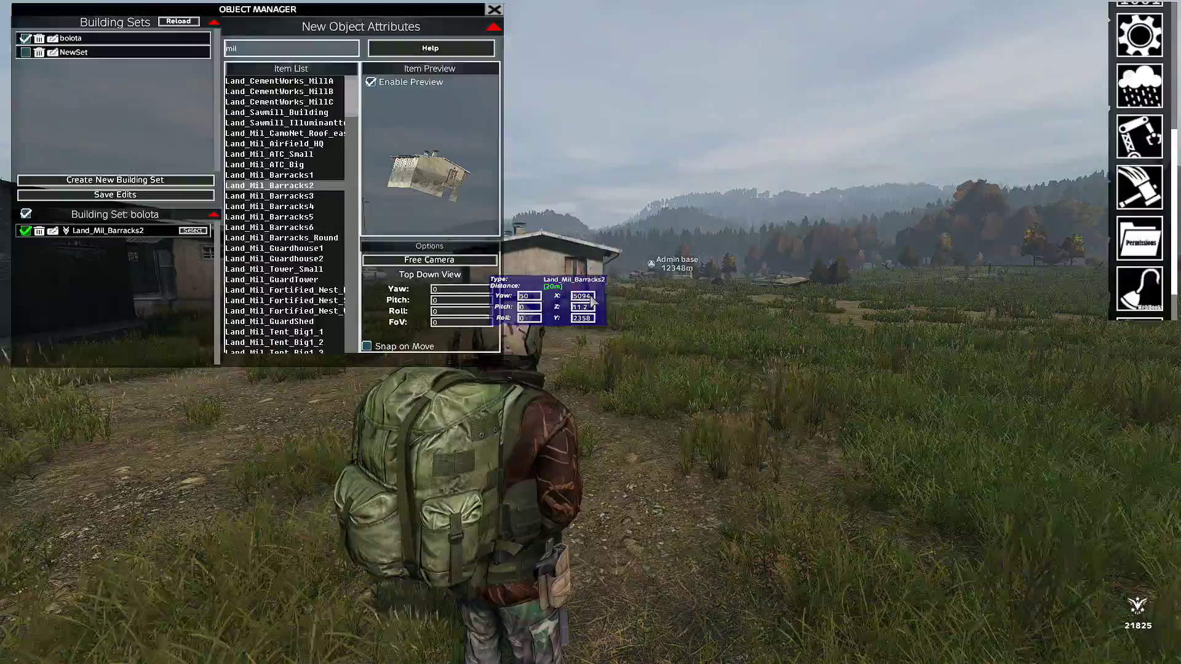
pyautogui.scroll(3, 589, 318)
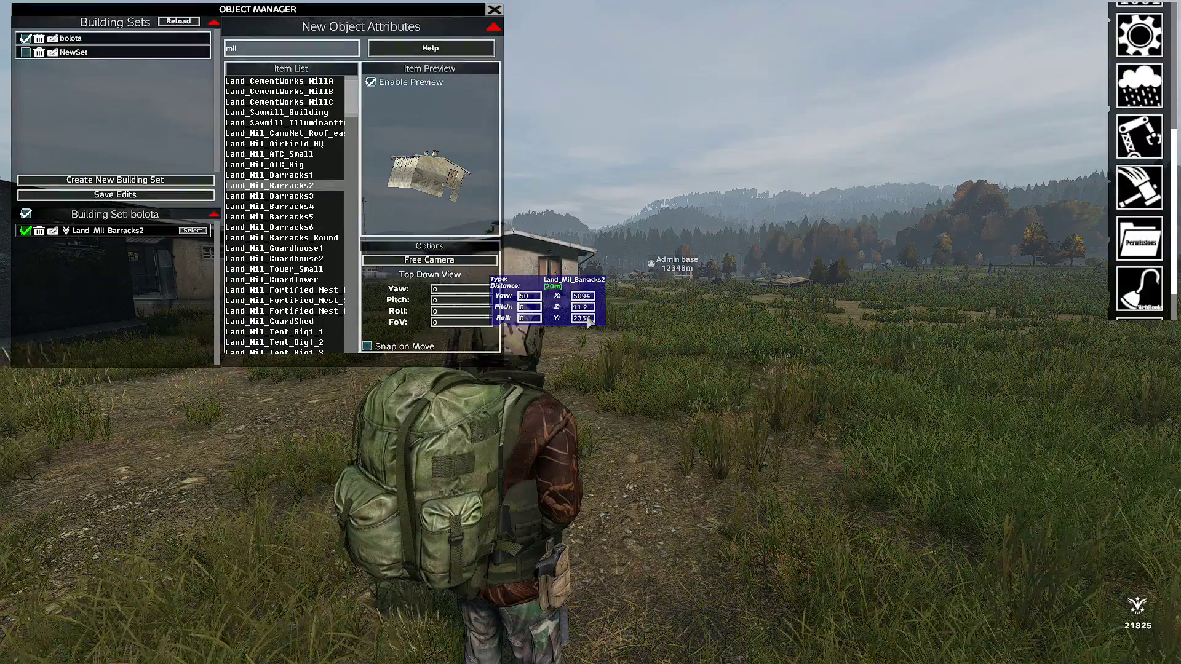
# Step: View the placed barracks and its neighbours from above with the free camera, and return to the character on the ground
pyautogui.click(449, 260)
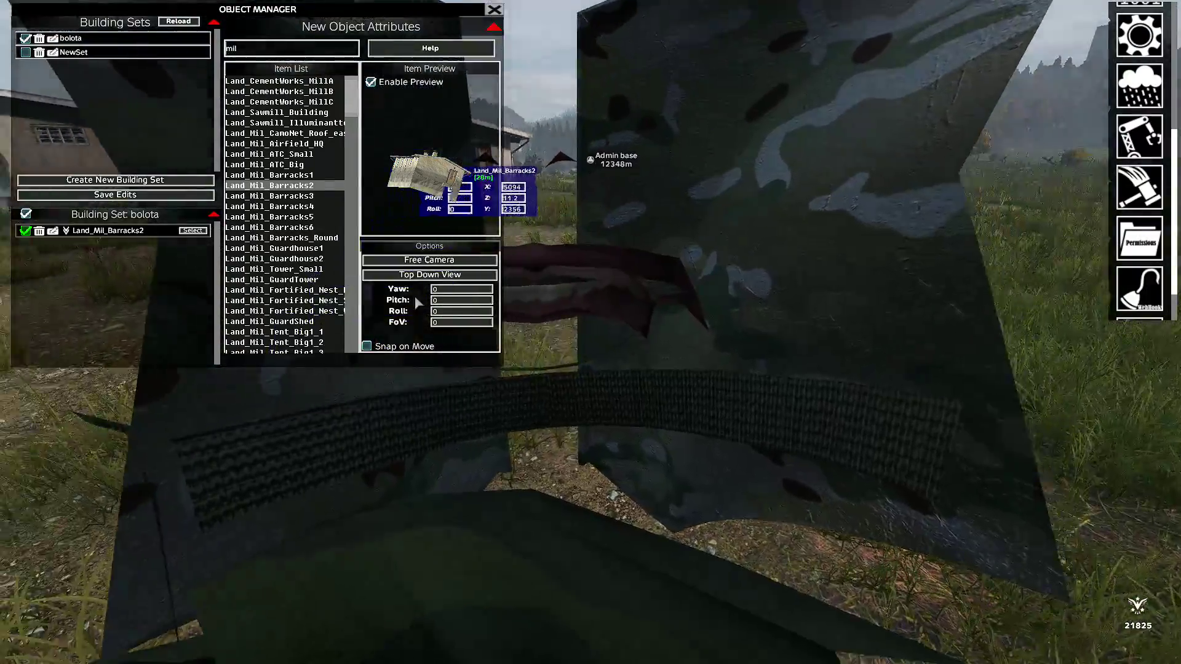
pyautogui.press('s')
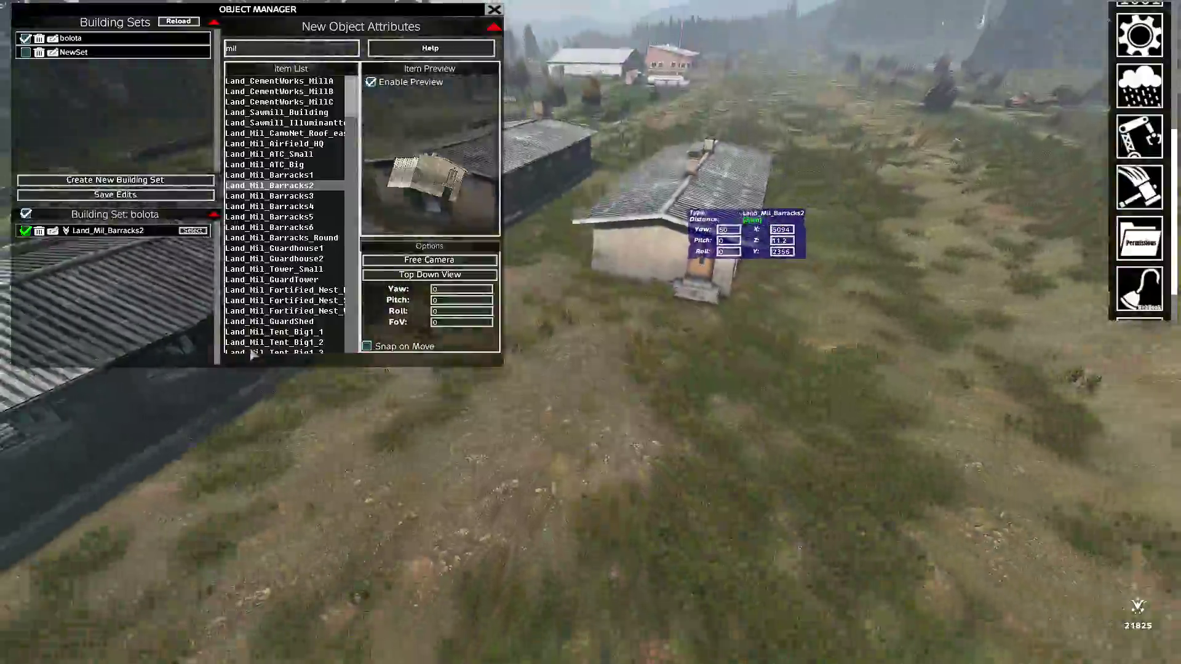
pyautogui.press('s')
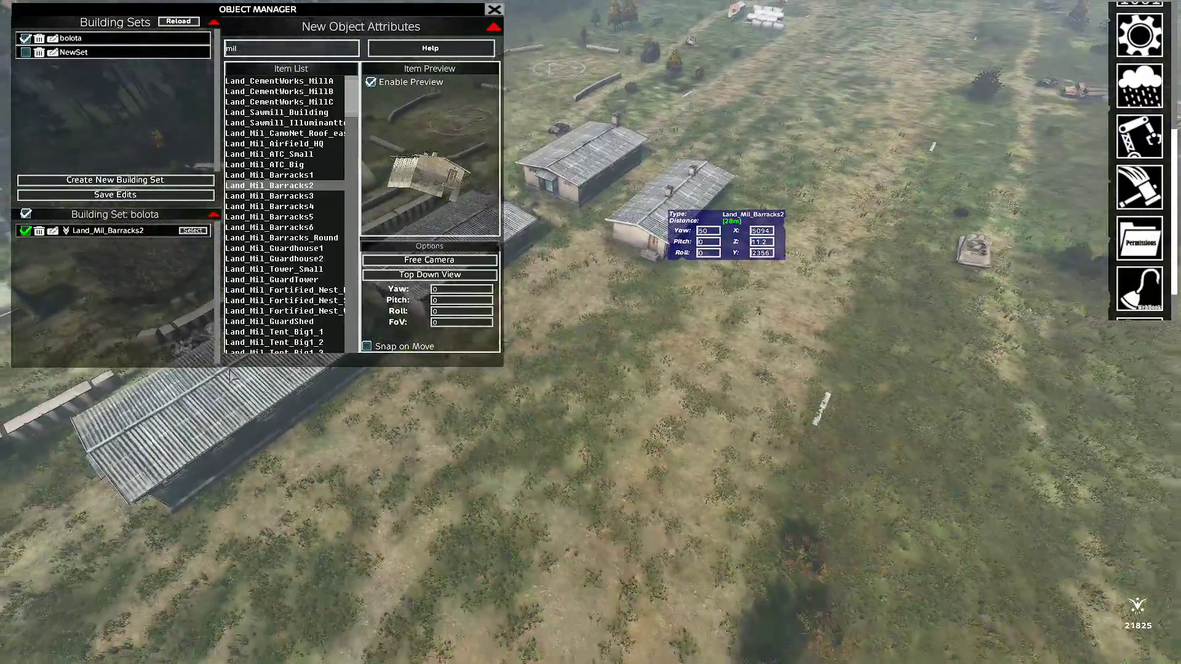
pyautogui.press('s')
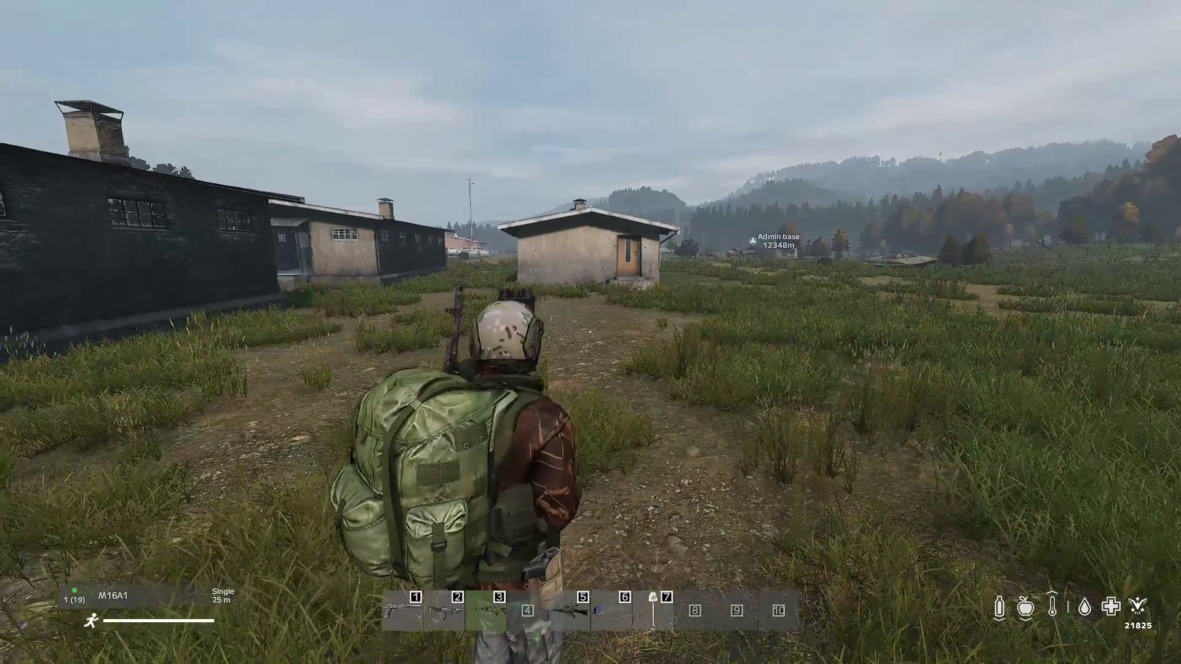
pyautogui.press('w')
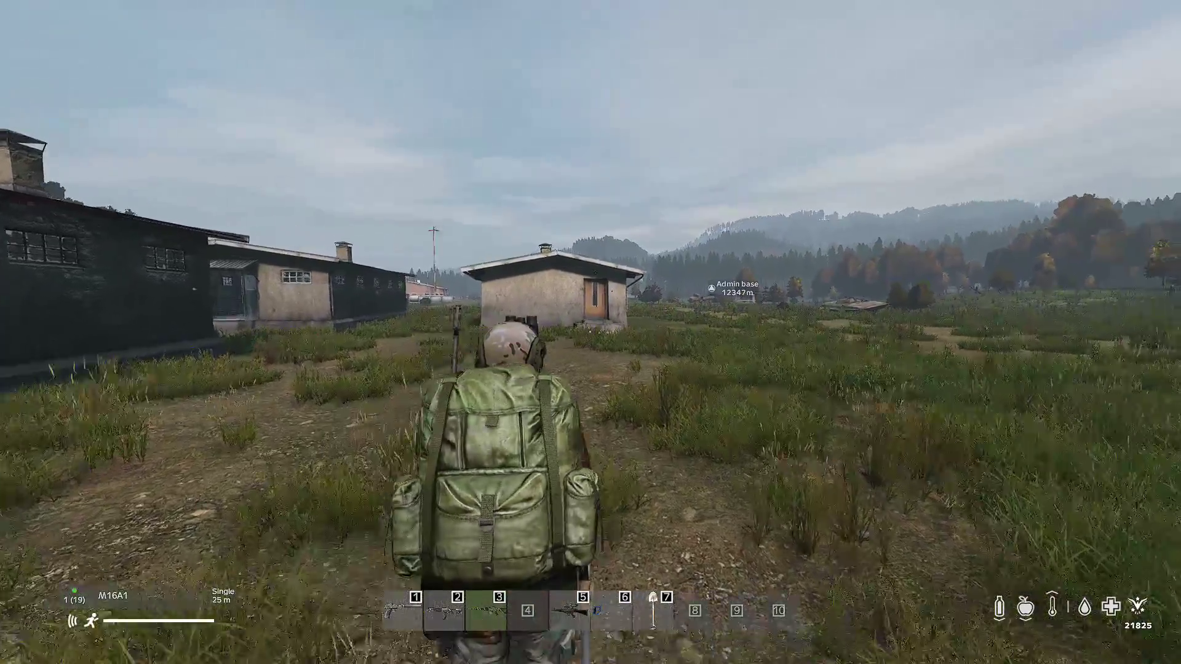
# Step: Reopen the Object Manager, save the edits to the bolota building set, and make that set active again
pyautogui.press('y')
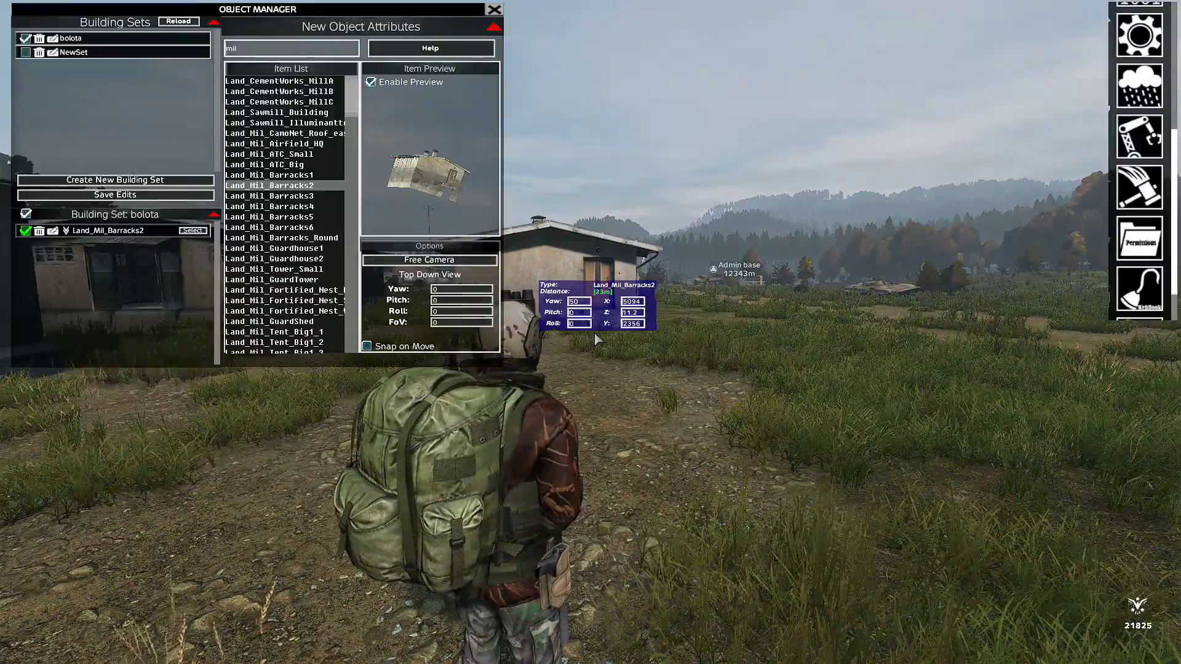
pyautogui.click(290, 196)
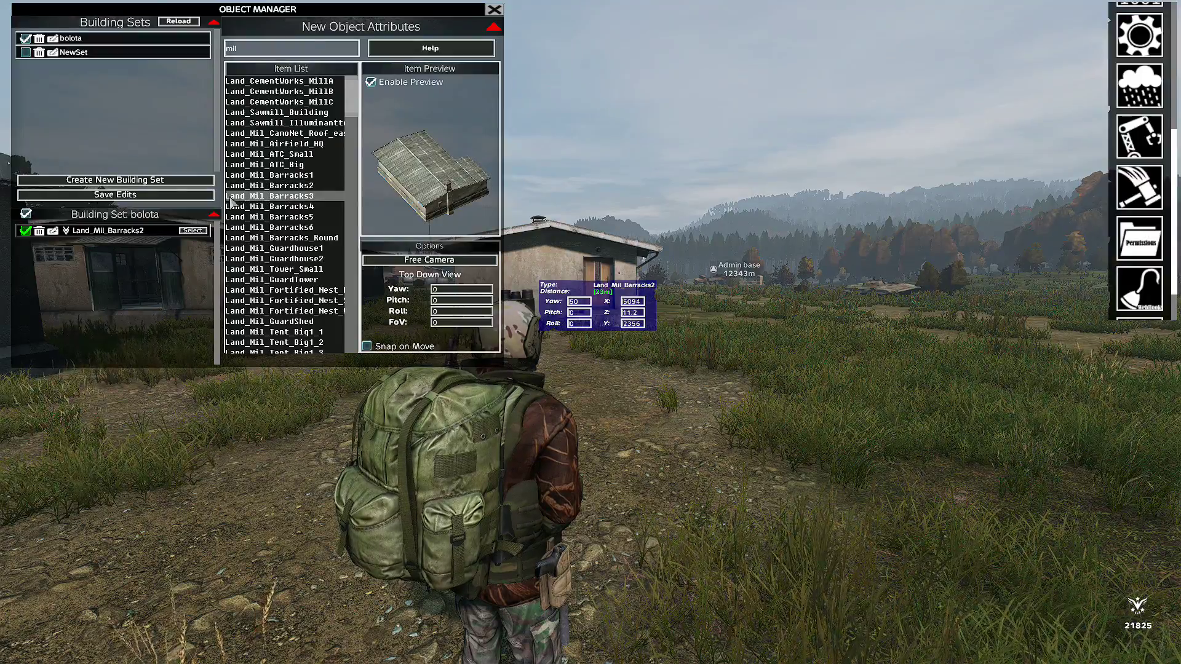
pyautogui.click(135, 196)
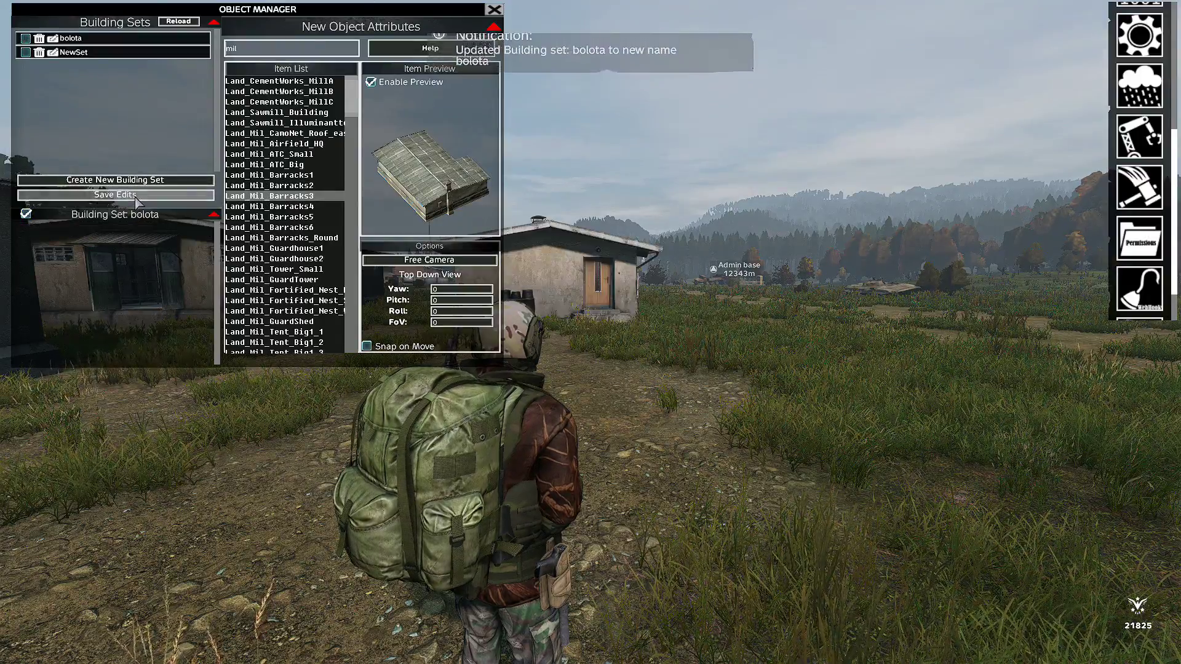
pyautogui.click(26, 40)
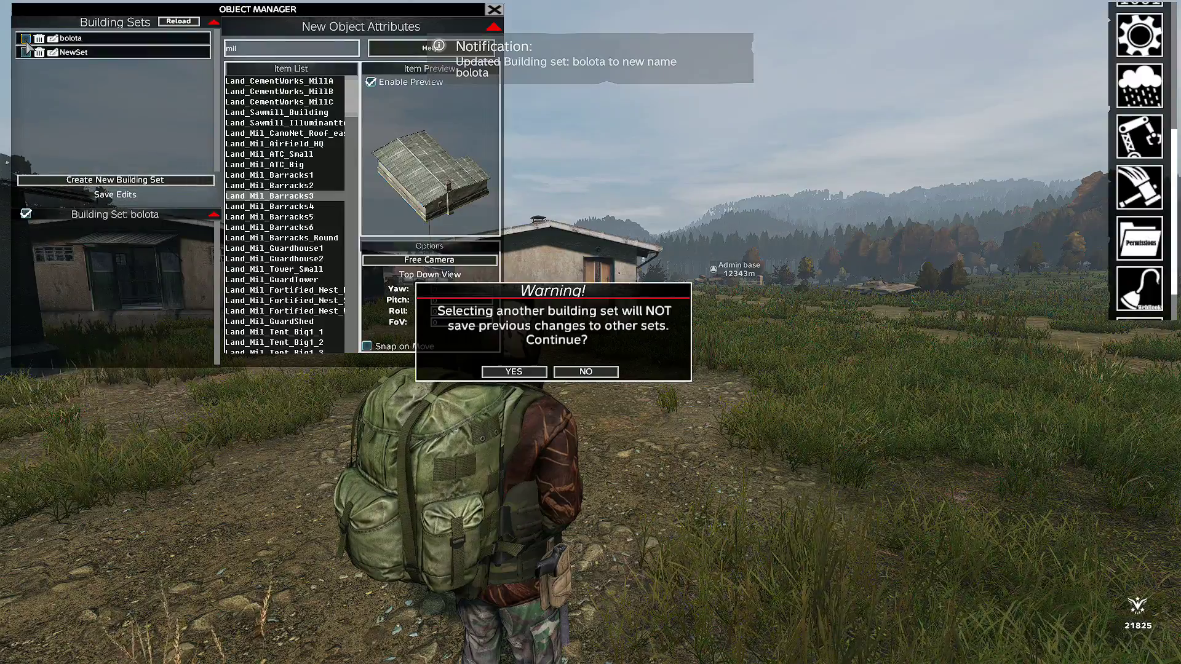
pyautogui.click(514, 371)
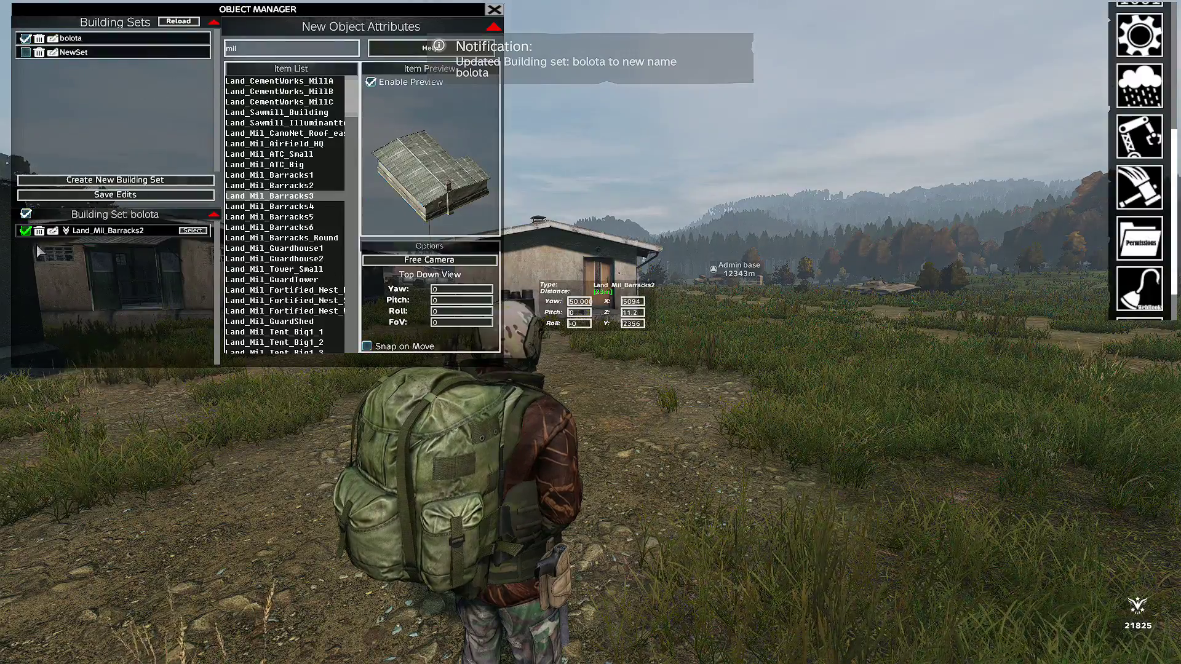
# Step: Add a second Land_Mil_Barracks2 to the bolota building set and rotate it to a yaw of 50
pyautogui.click(290, 186)
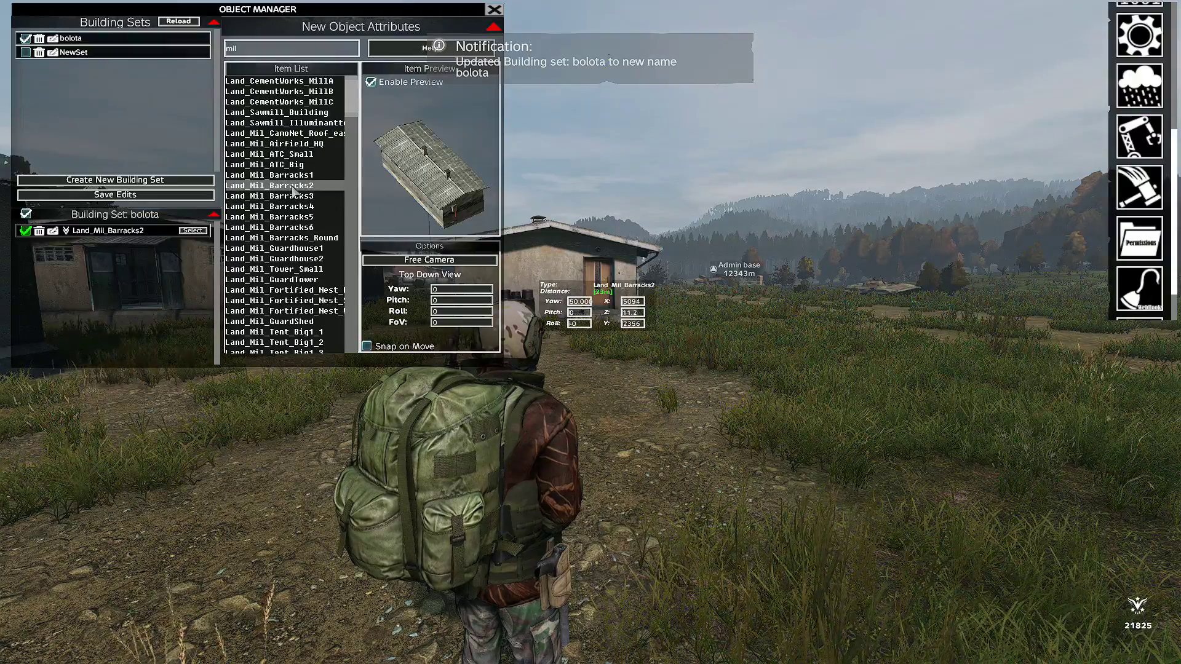
pyautogui.doubleClick(292, 187)
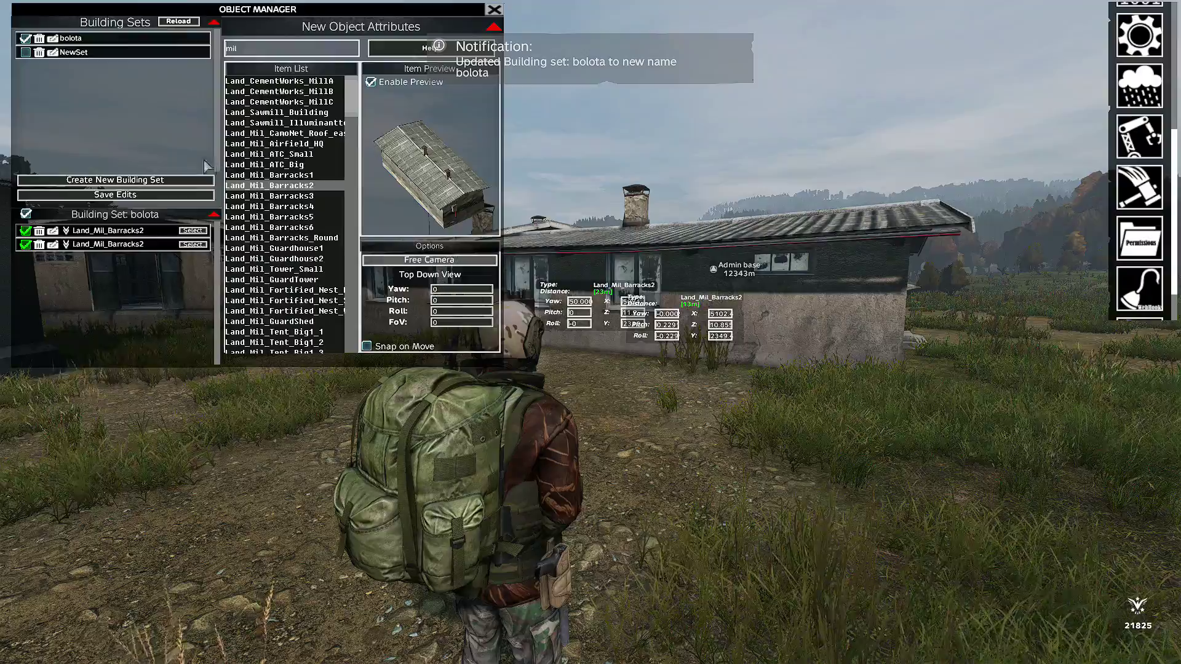
pyautogui.click(684, 324)
pyautogui.scroll(20, 669, 318)
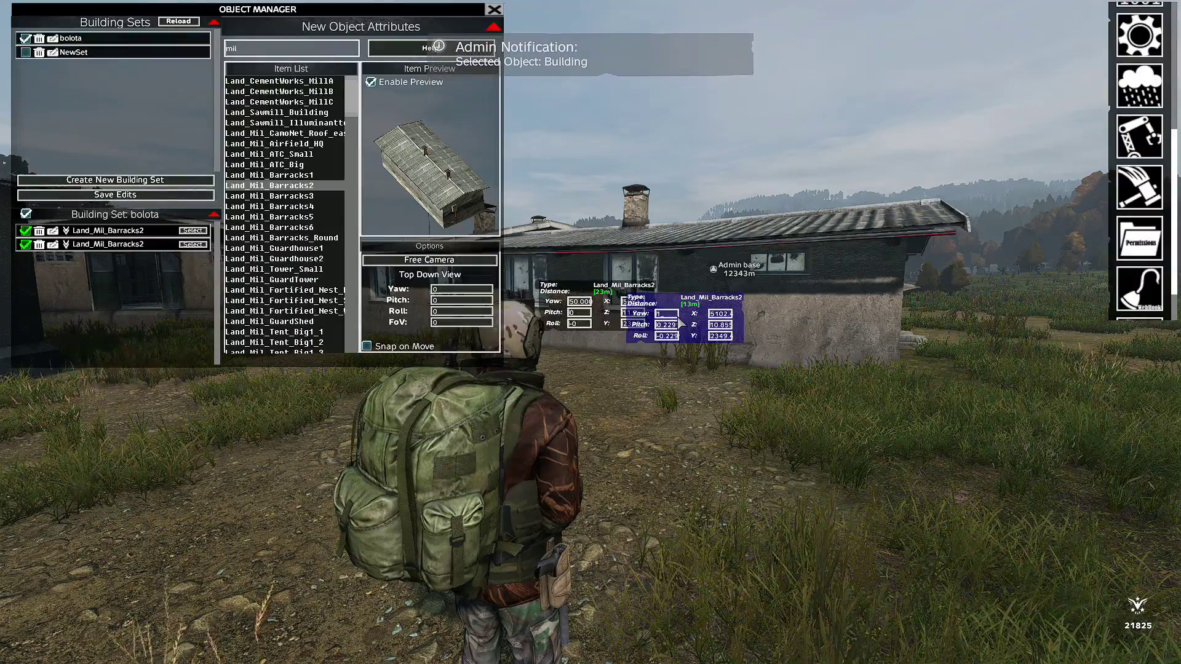
pyautogui.scroll(20, 670, 324)
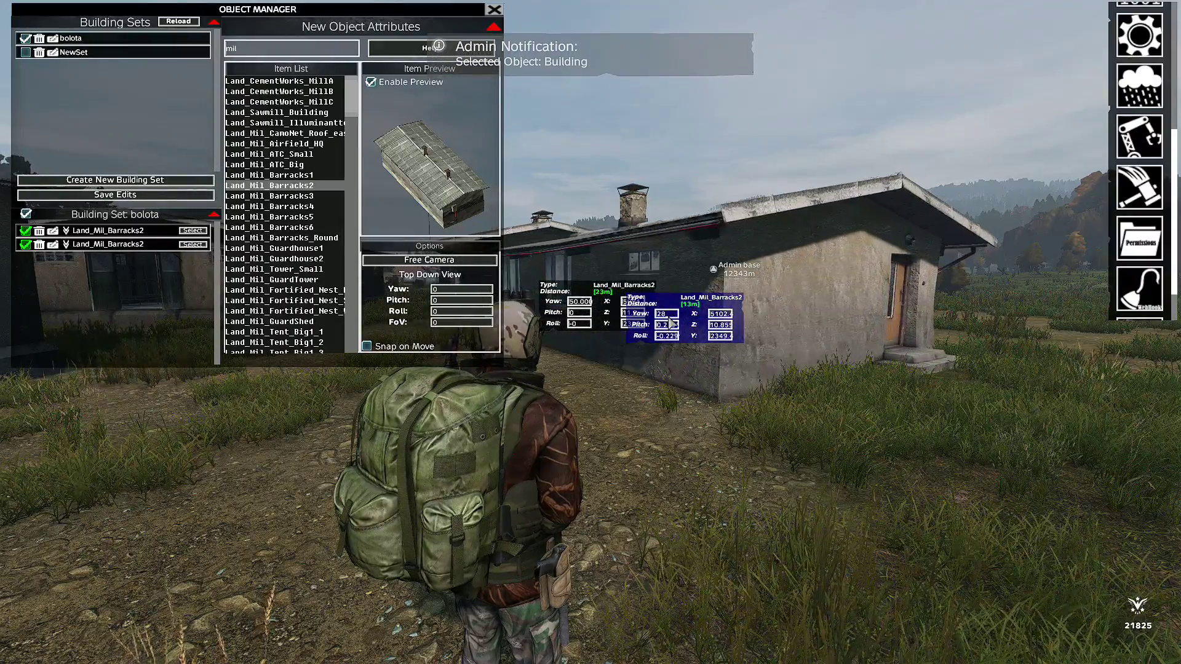
pyautogui.scroll(6, 674, 325)
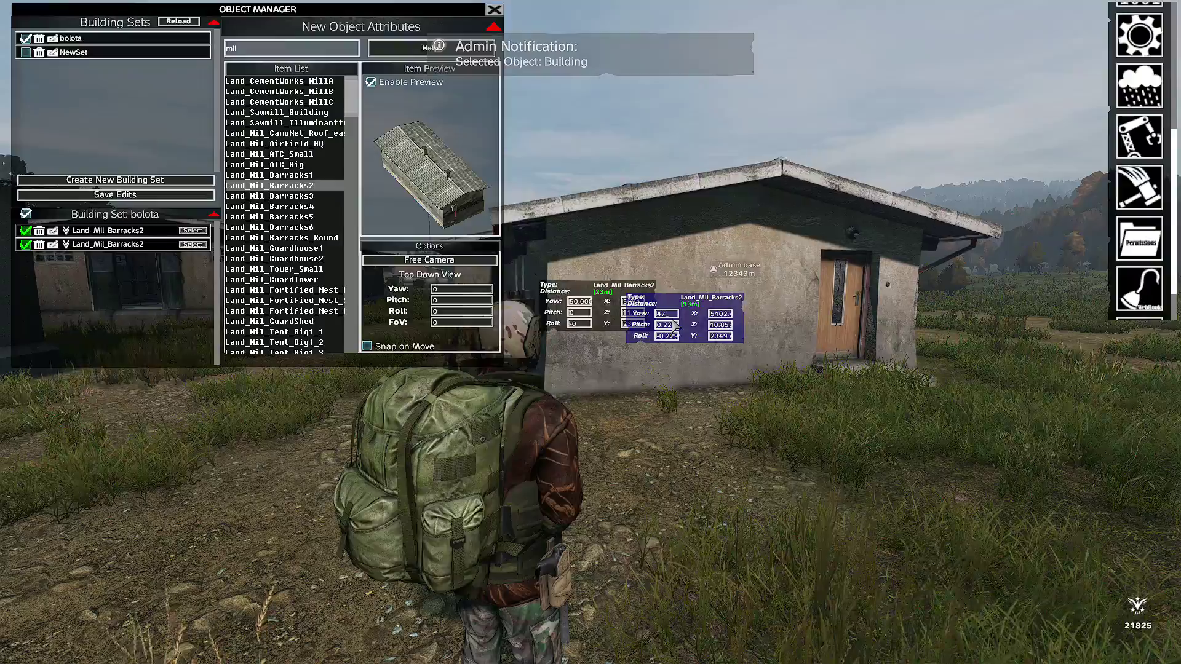
pyautogui.scroll(2, 672, 328)
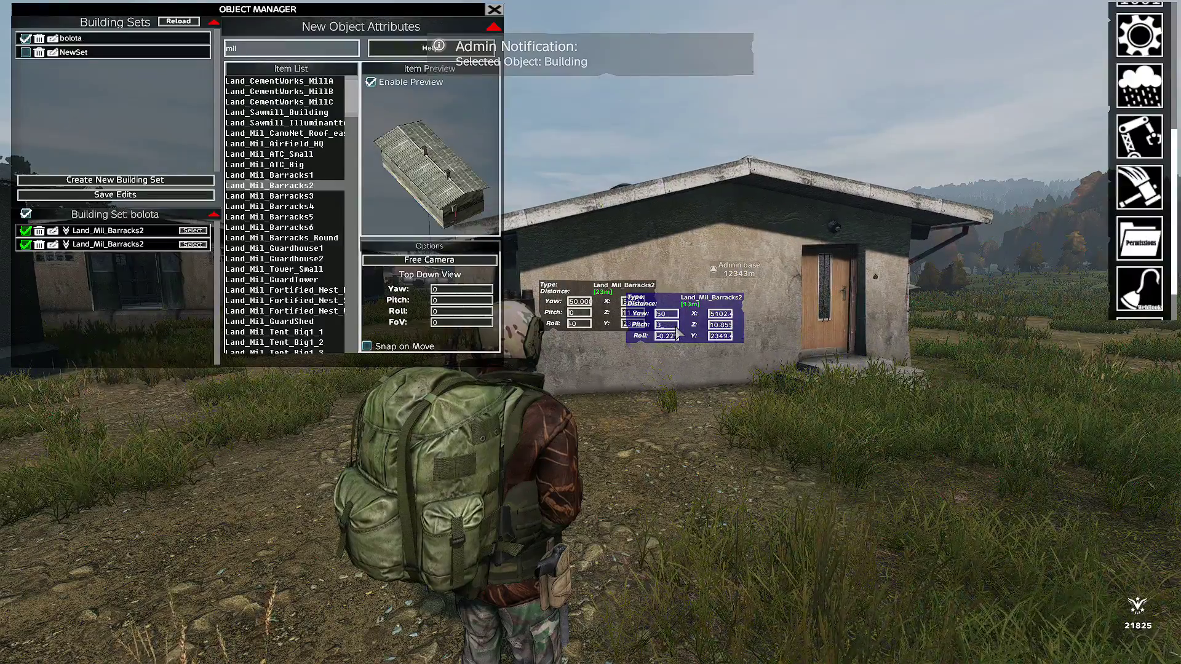
# Step: Level the second barracks with pitch and roll at 0, raise its Z height to 11.2, and leave the Object Manager
pyautogui.scroll(-2, 674, 328)
pyautogui.scroll(4, 674, 336)
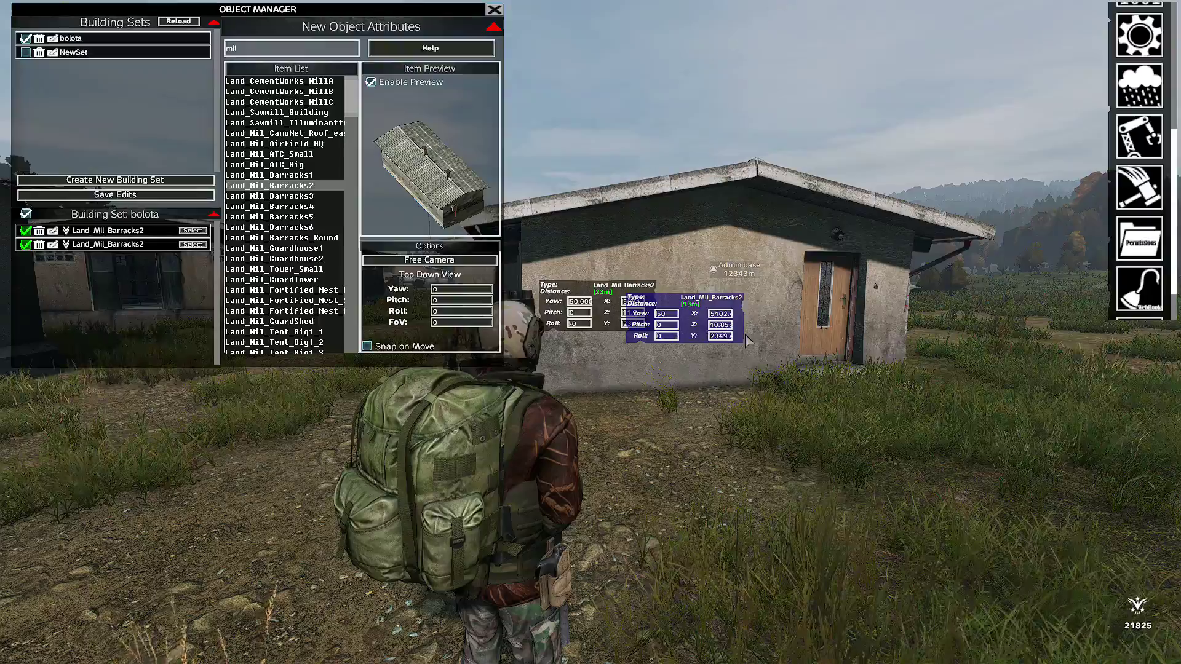
pyautogui.scroll(1, 725, 328)
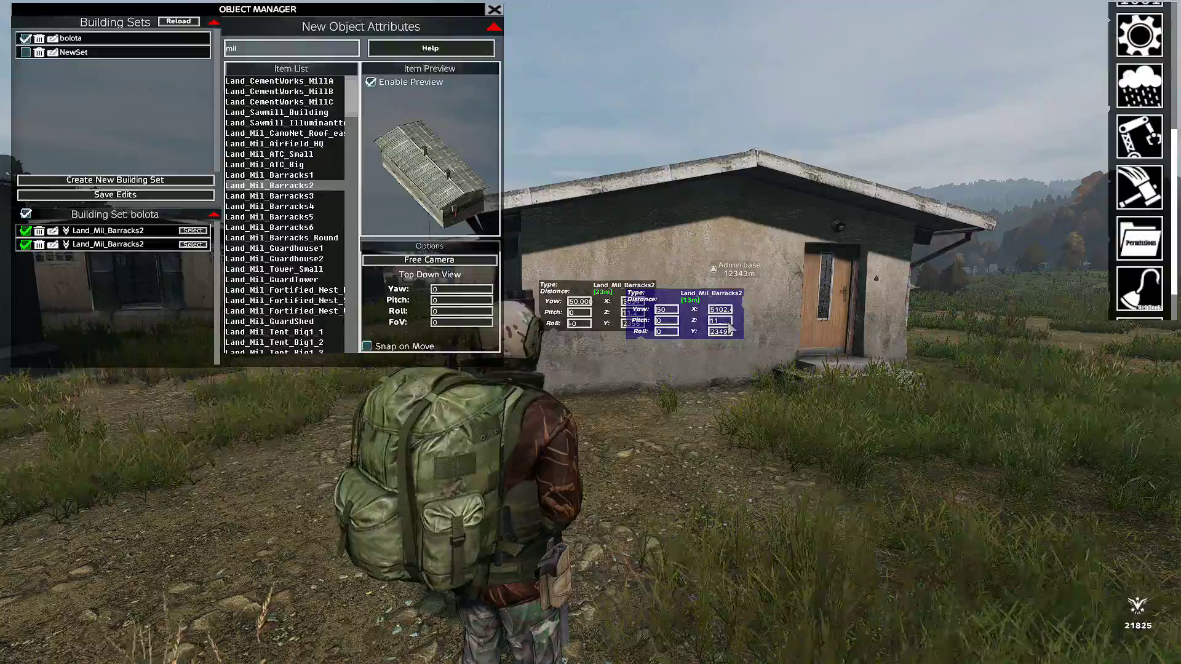
pyautogui.scroll(1, 730, 329)
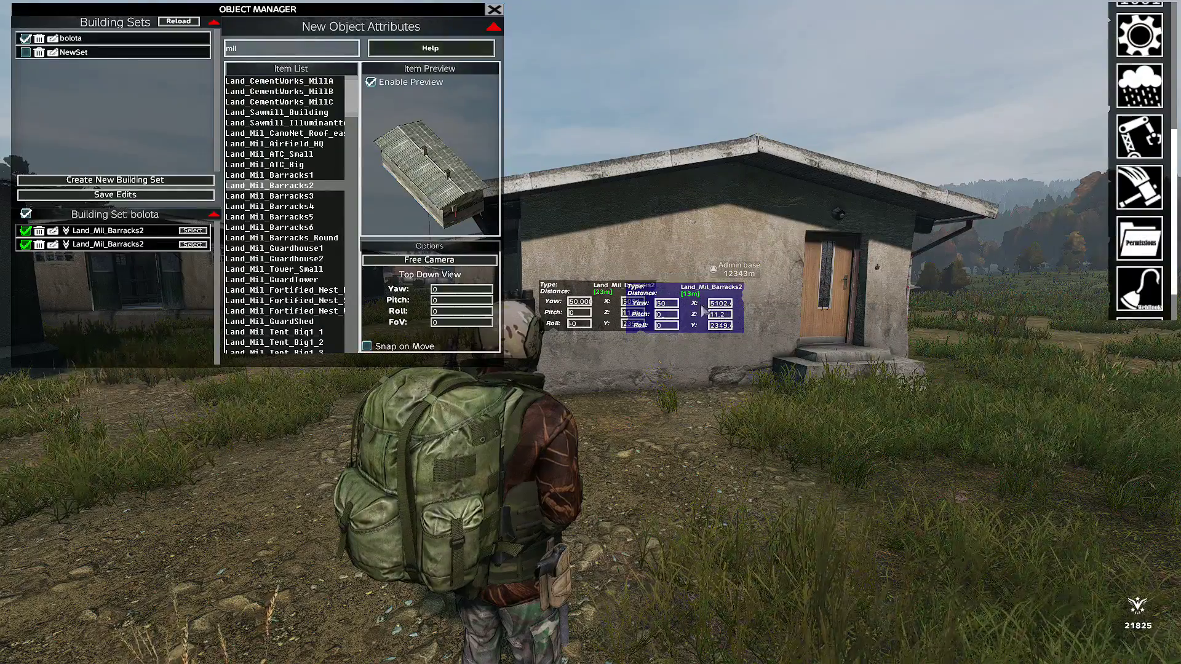
pyautogui.press('Escape')
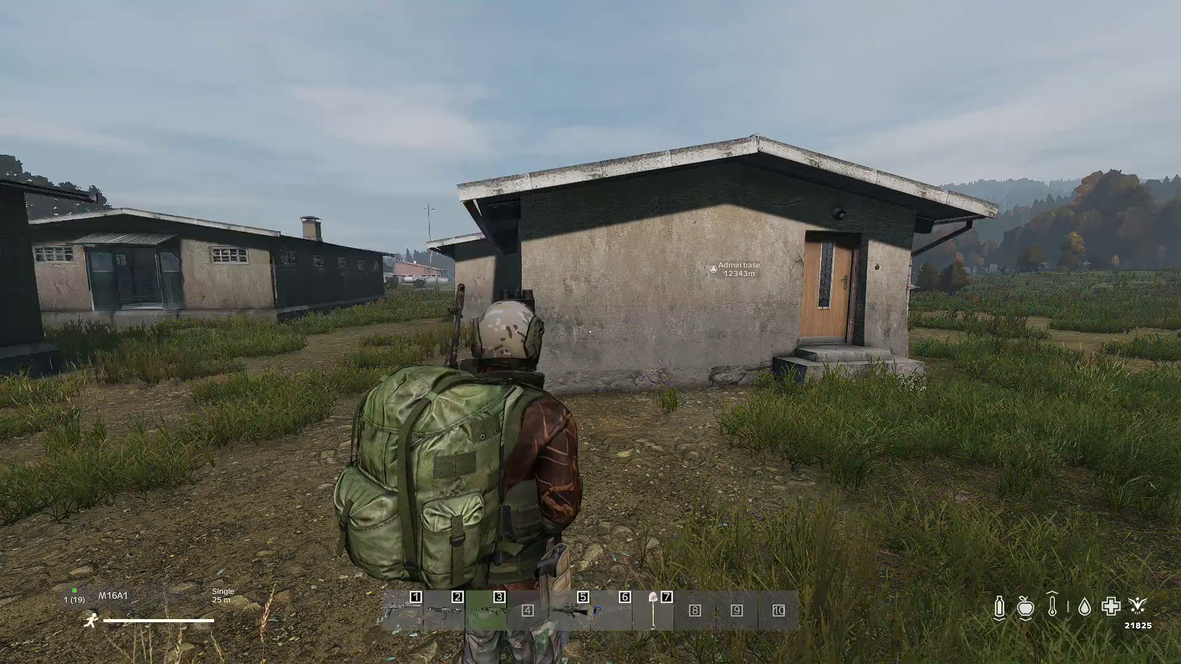
# Step: Reposition the selected Land_Mil_Barracks2 in the object manager to about X 5107 and Y 2340, viewed from farther back
pyautogui.press('s')
pyautogui.press('s')
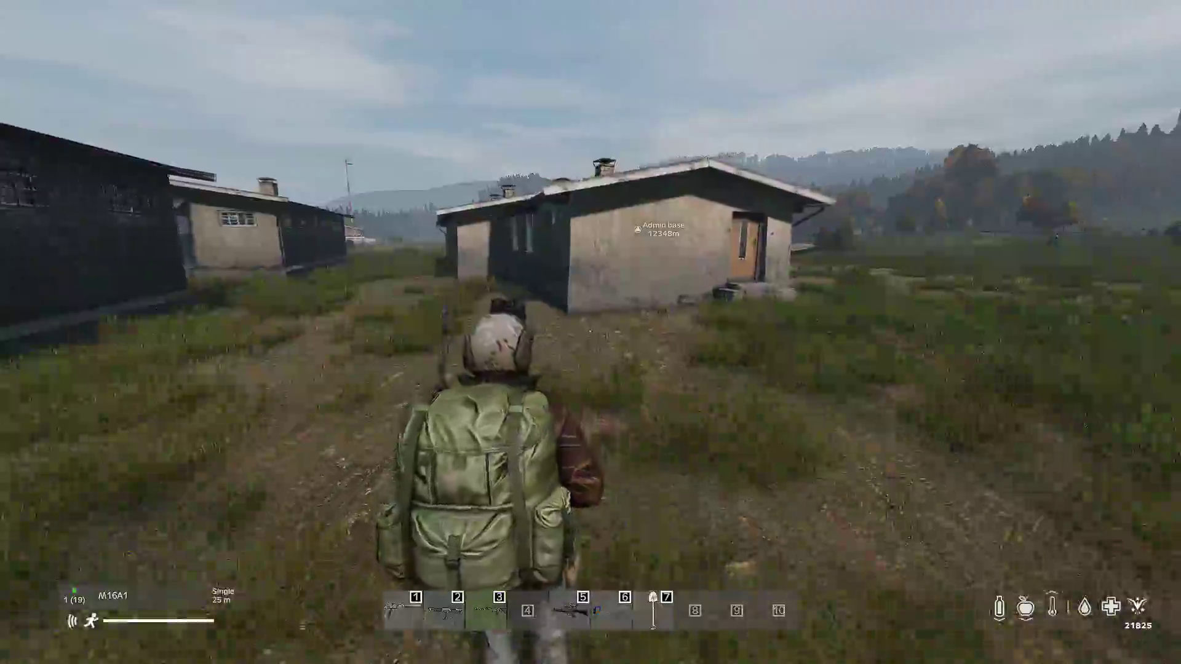
pyautogui.press('s')
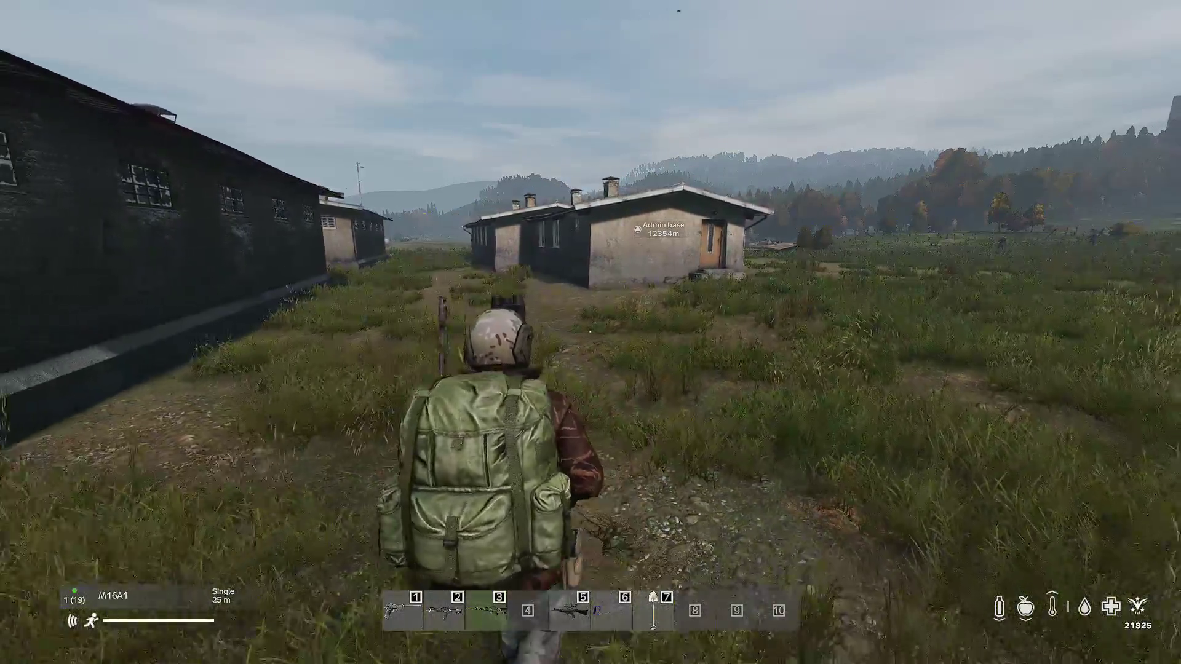
pyautogui.press('s')
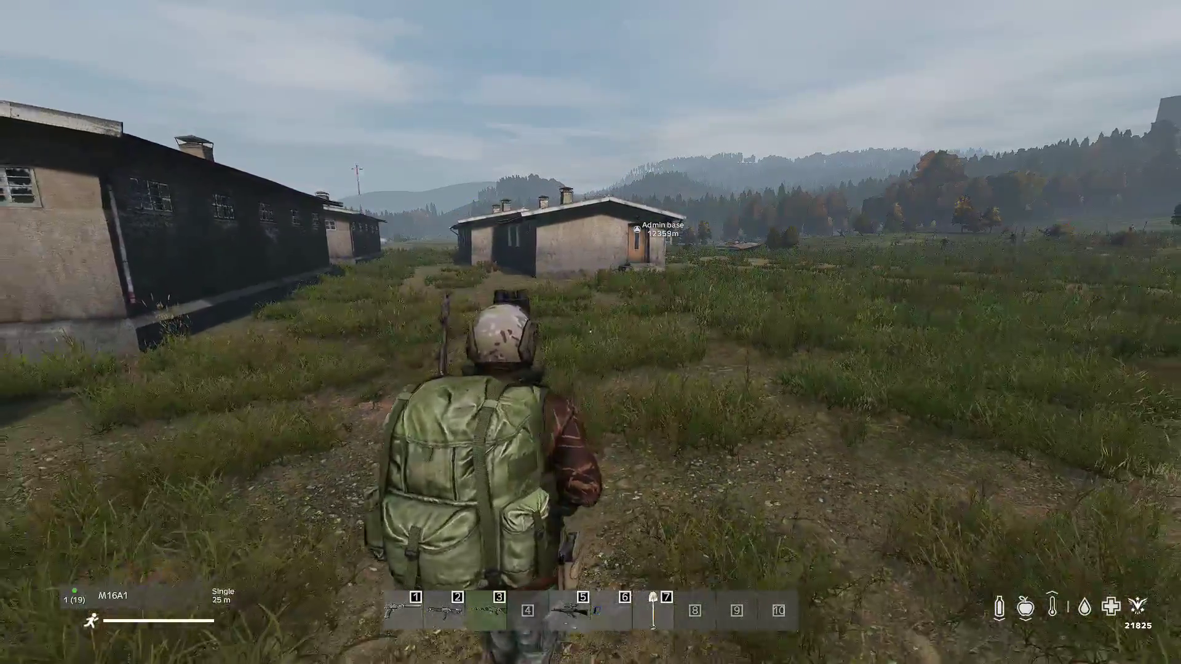
pyautogui.press('Home')
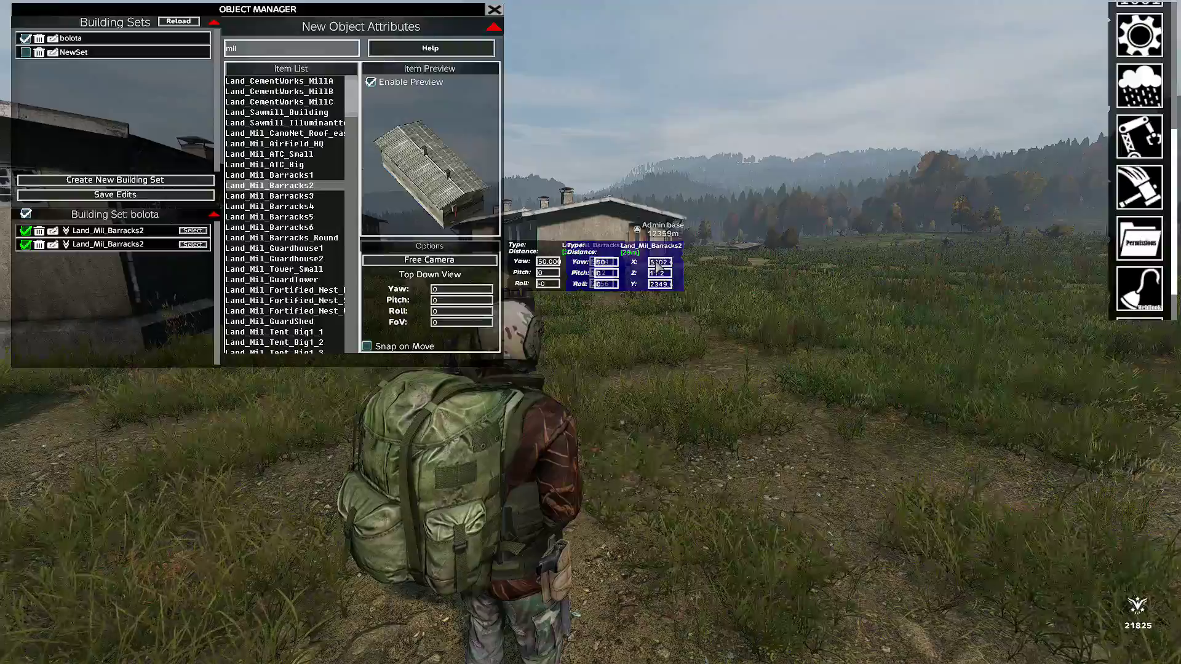
pyautogui.scroll(-2, 663, 263)
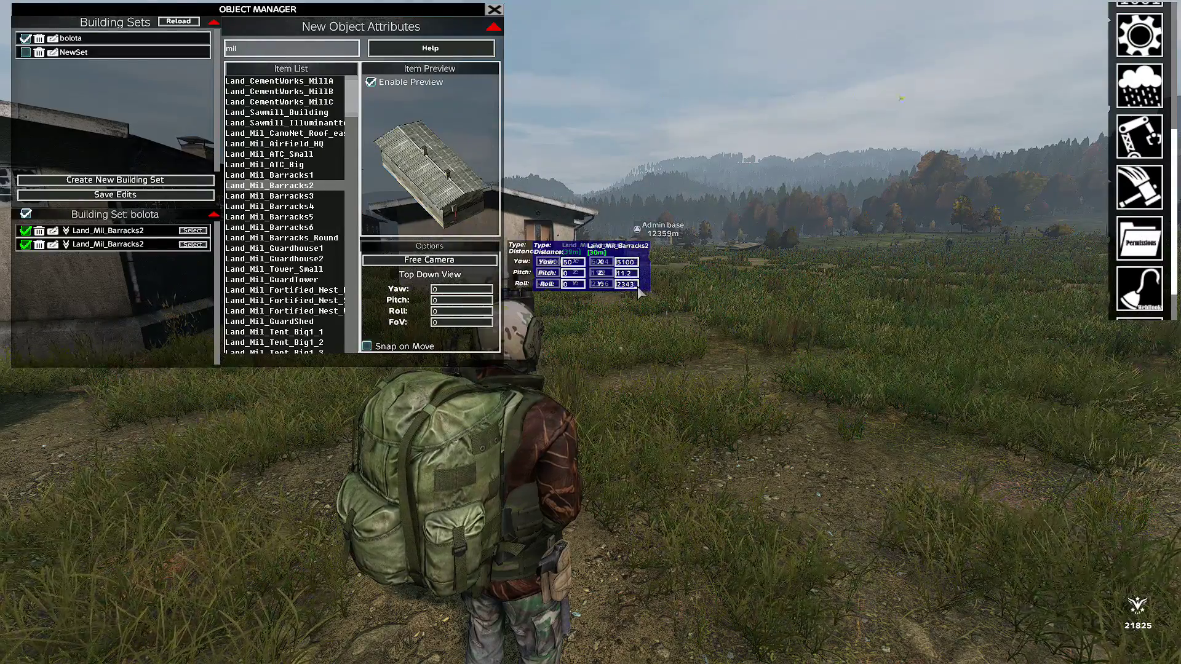
pyautogui.scroll(-2, 637, 286)
pyautogui.scroll(3, 579, 265)
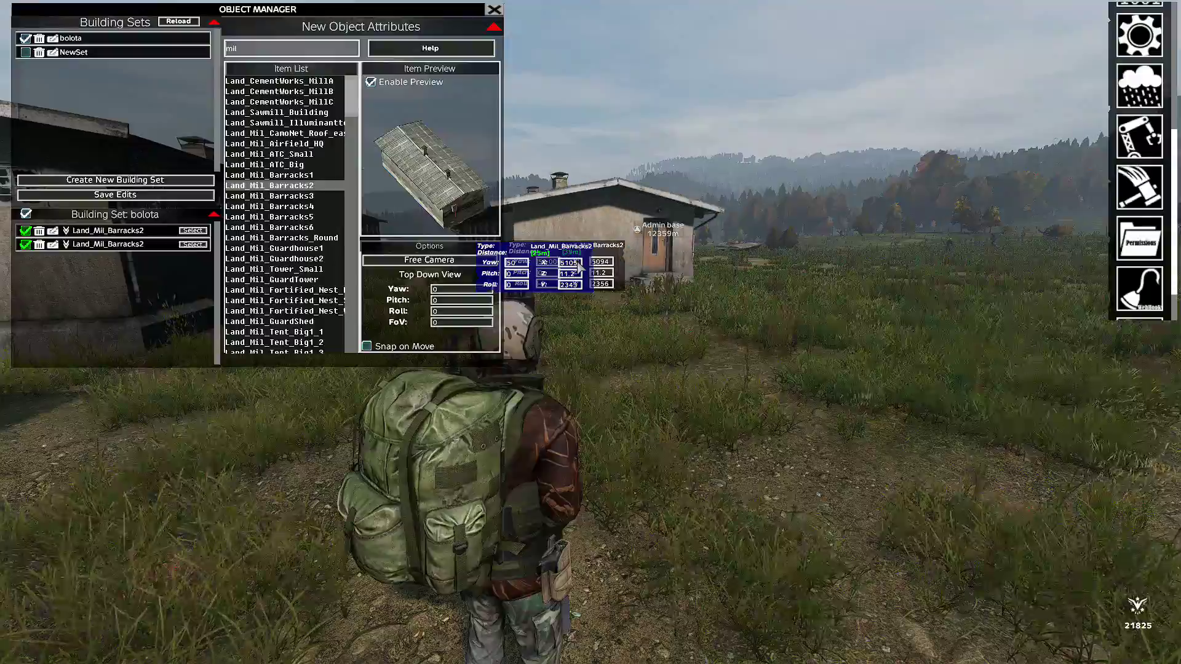
pyautogui.scroll(1, 580, 267)
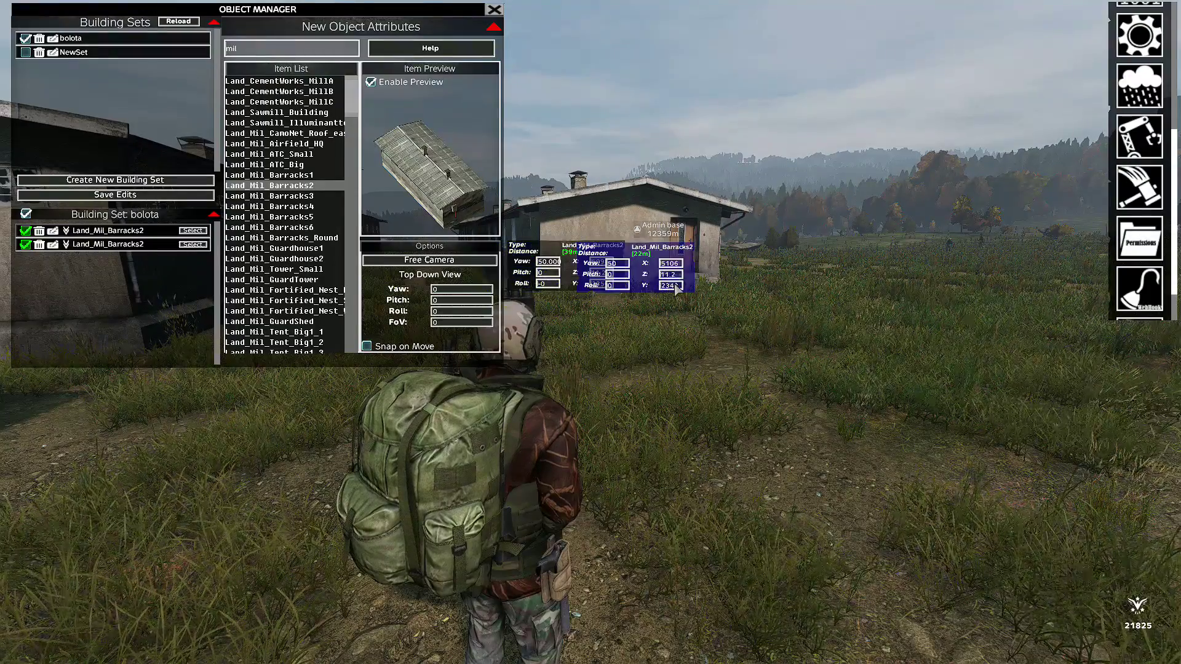
pyautogui.scroll(-3, 677, 289)
pyautogui.scroll(1, 668, 268)
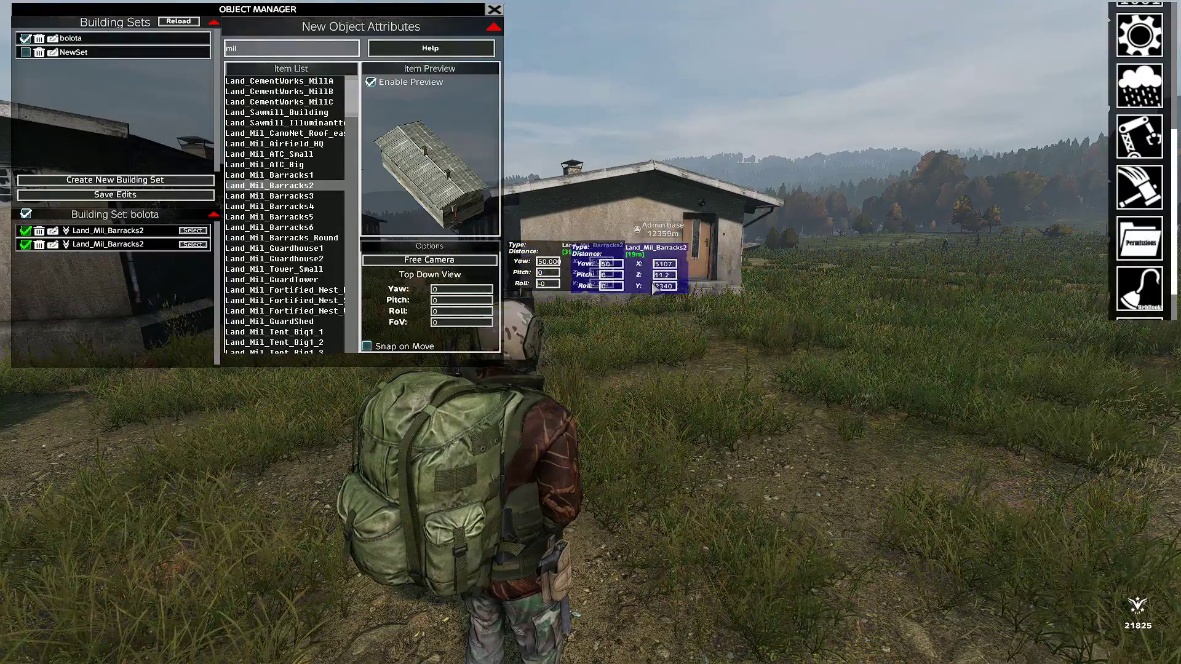
# Step: Run around the two barracks and inspect the gap and wall alignment between them from both sides
pyautogui.press('Escape')
pyautogui.press('w')
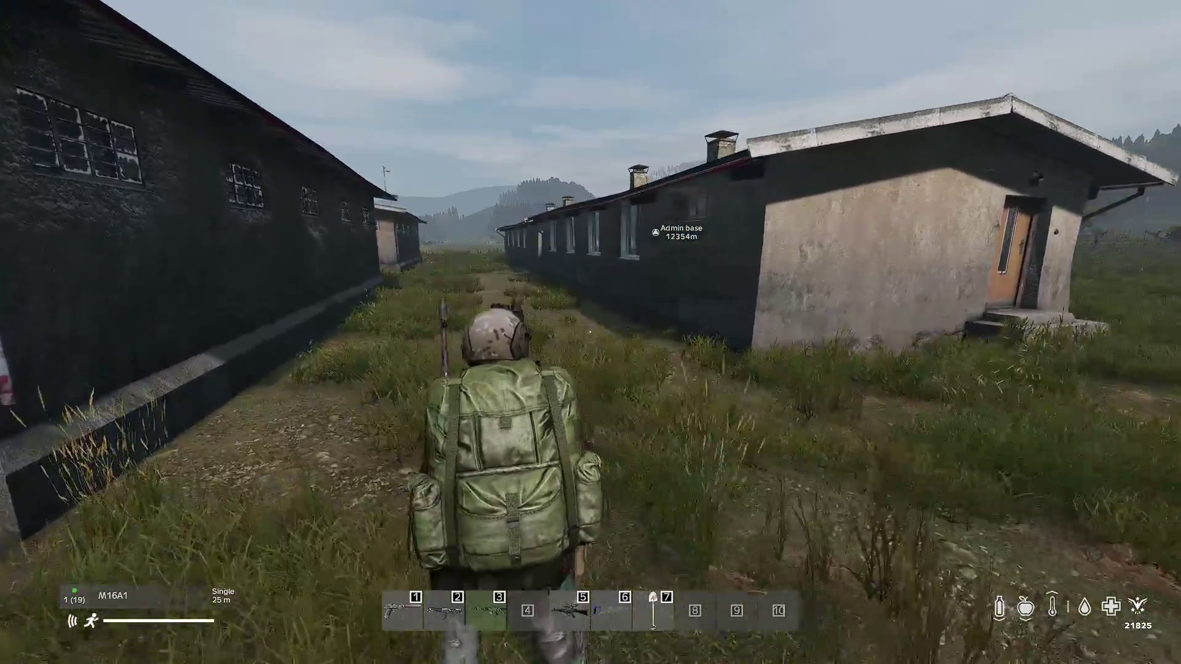
pyautogui.hotkey('shift', 'w')
pyautogui.hotkey('shift', 'w')
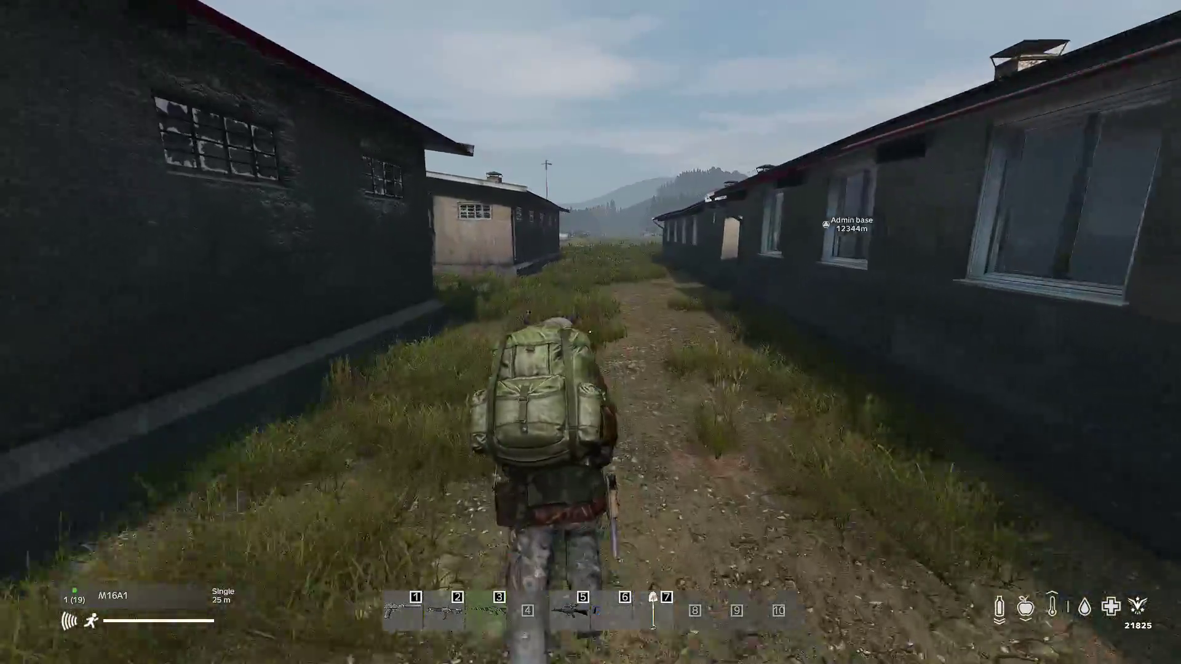
pyautogui.hotkey('shift', 'w')
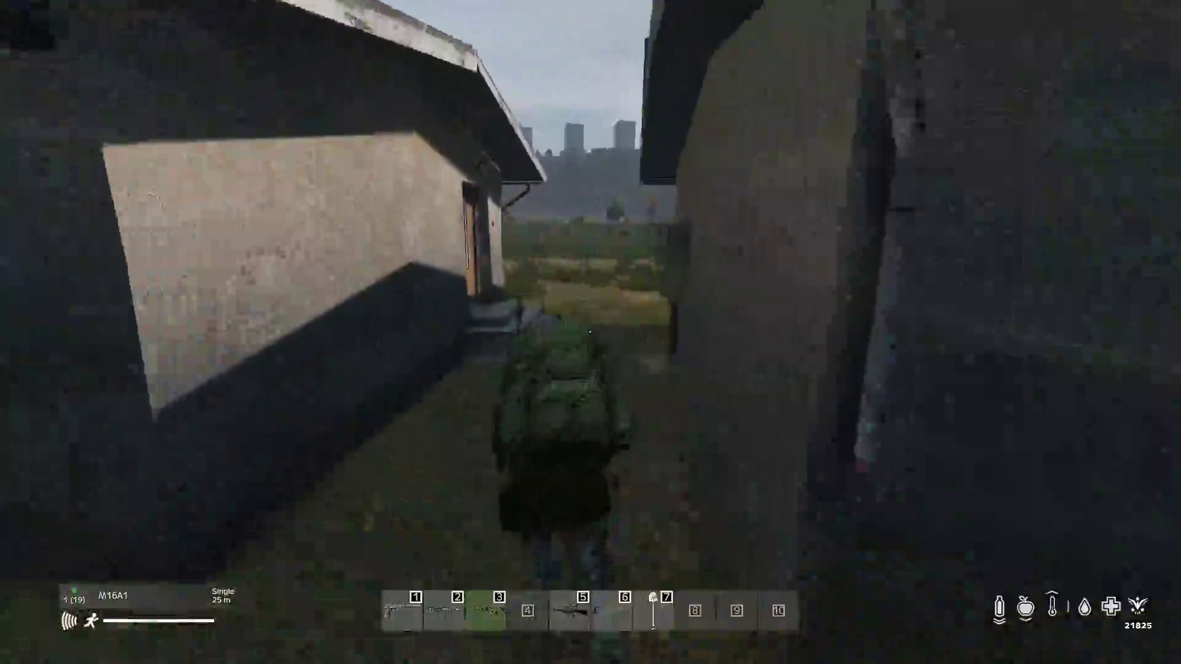
pyautogui.hotkey('shift', 'w')
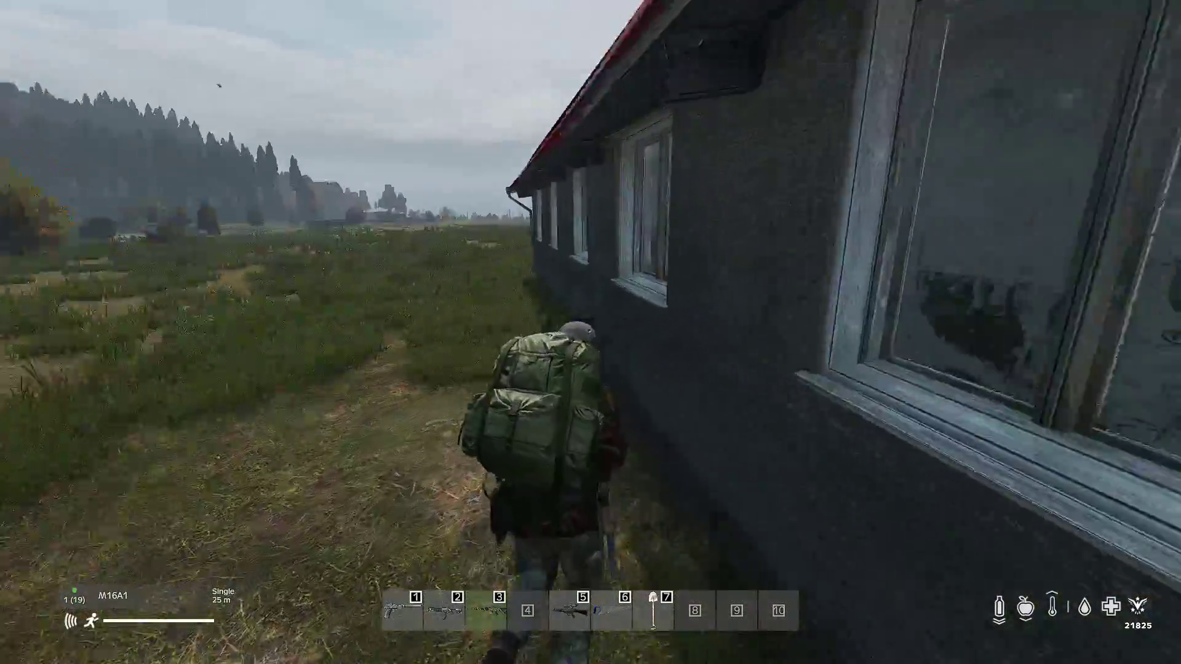
pyautogui.hotkey('shift', 'w')
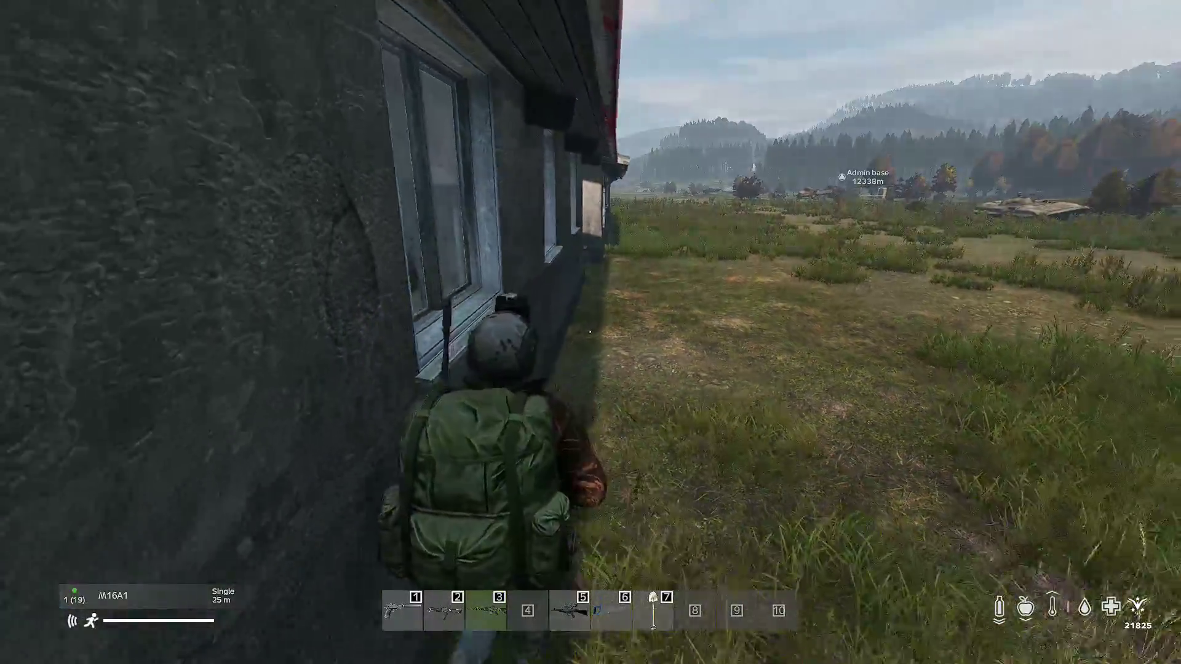
pyautogui.hotkey('shift', 'w')
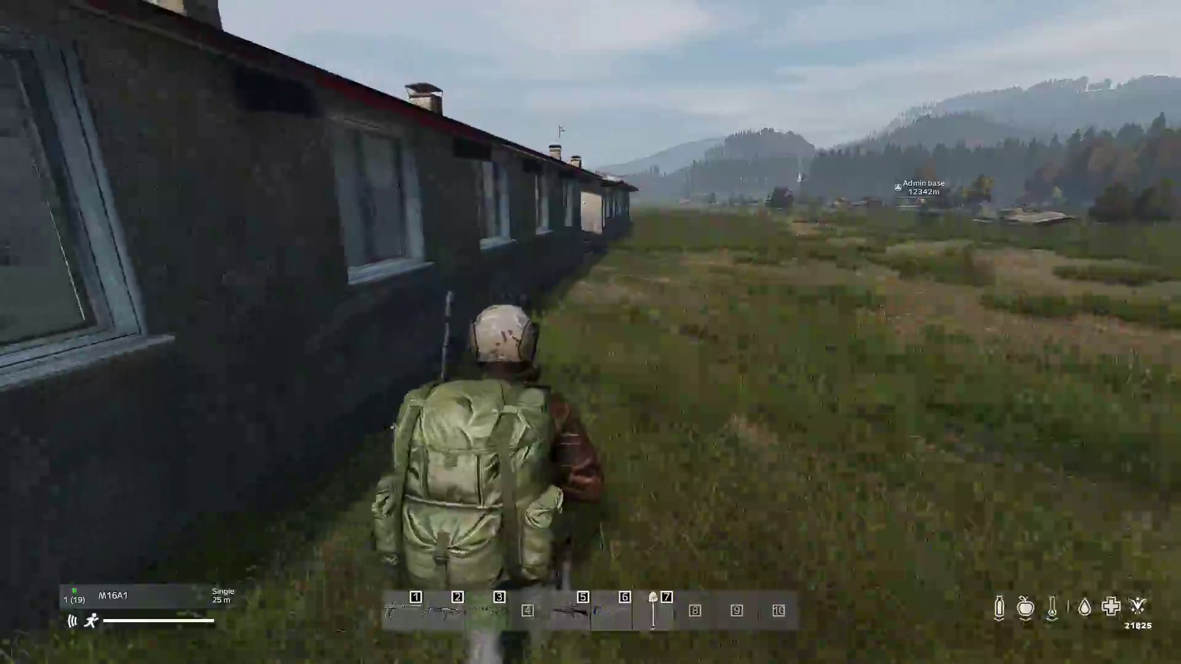
pyautogui.hotkey('shift', 'w')
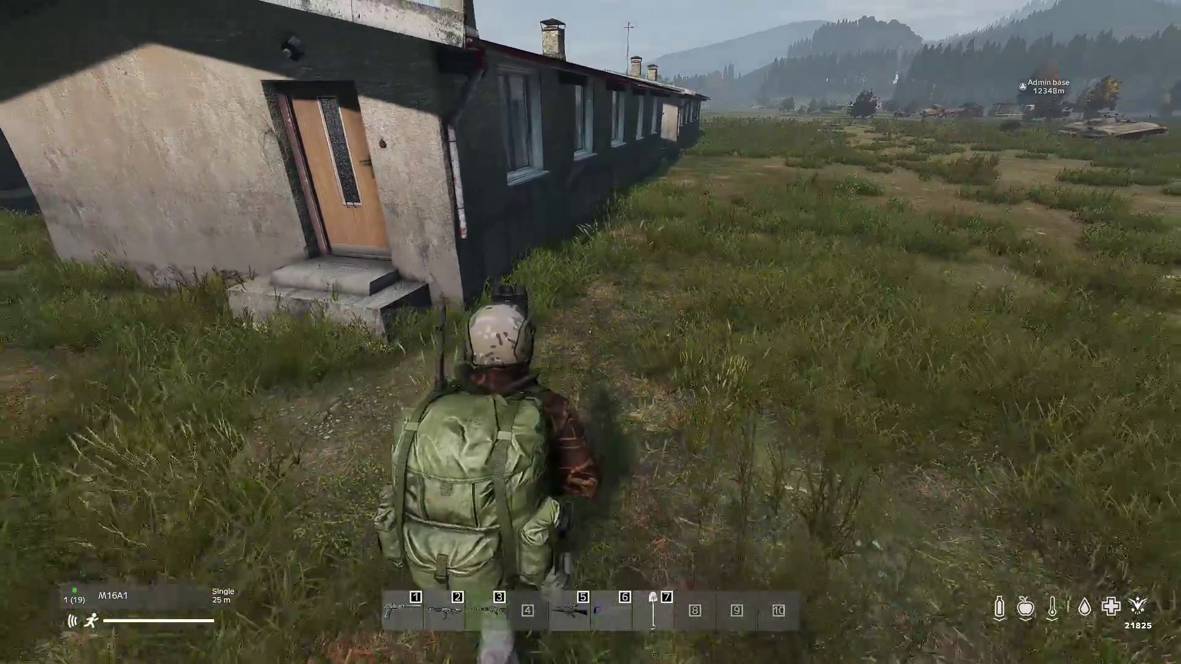
# Step: Nudge the nearer Land_Mil_Barracks2 to X 5107 and Y 2341
pyautogui.press('Home')
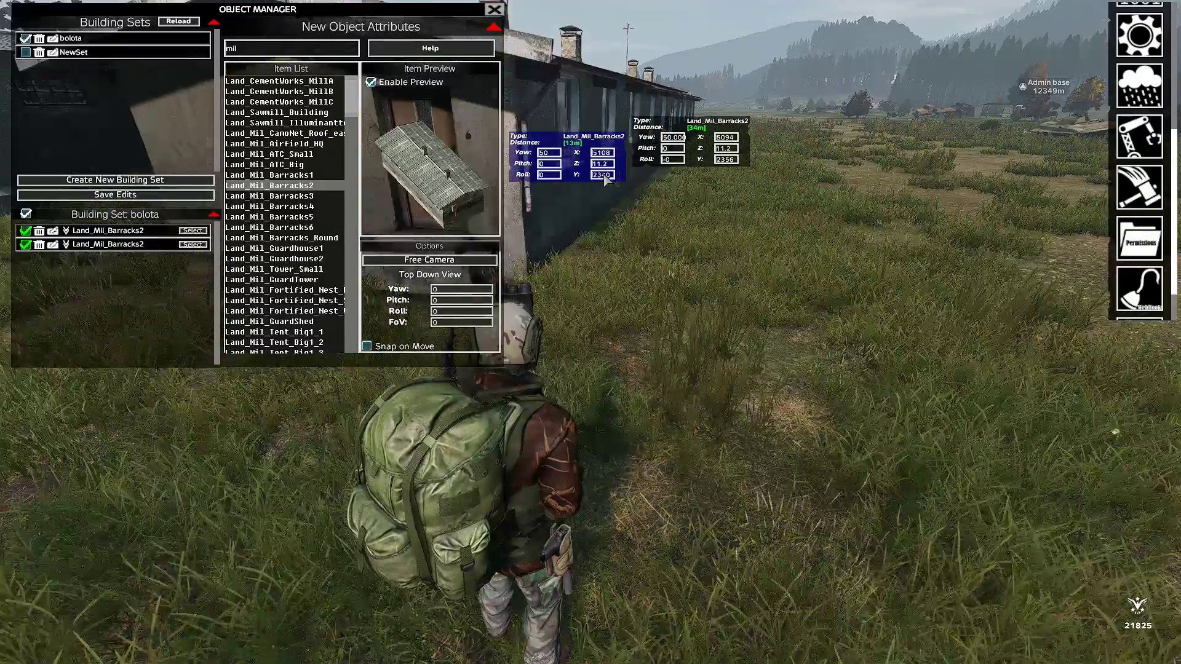
pyautogui.scroll(1, 603, 174)
pyautogui.scroll(-1, 609, 150)
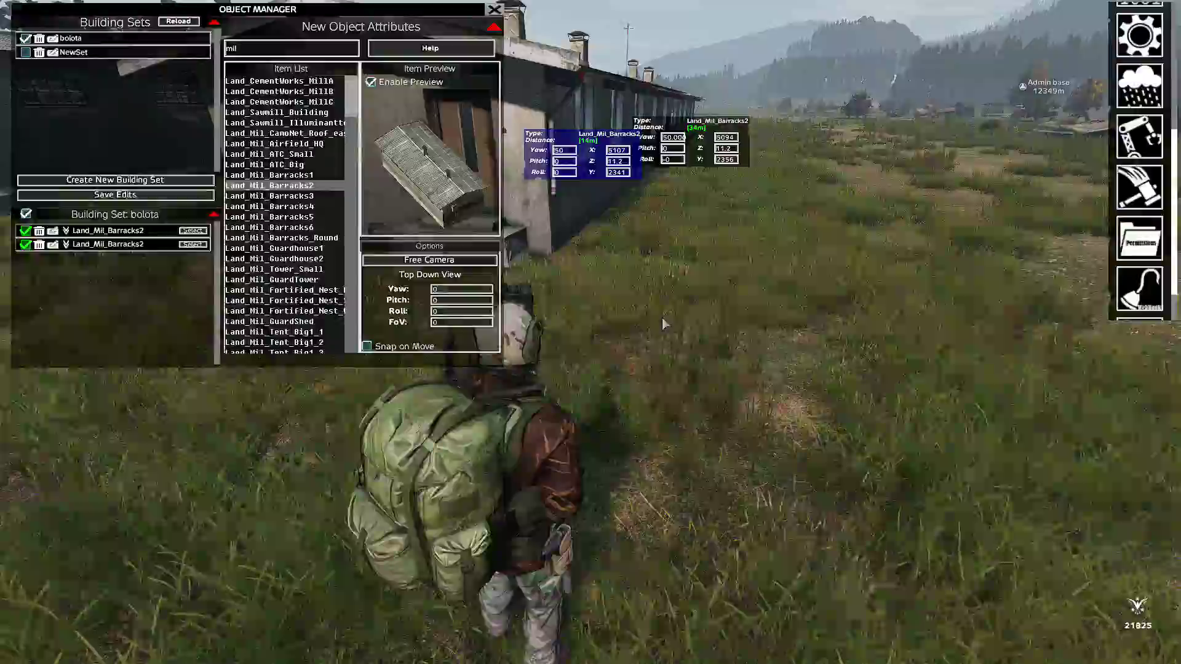
# Step: Face the gap between the barracks and set the adjustable barracks to X 5110, Y 2338 and Z 11.2
pyautogui.press('Escape')
pyautogui.press('w')
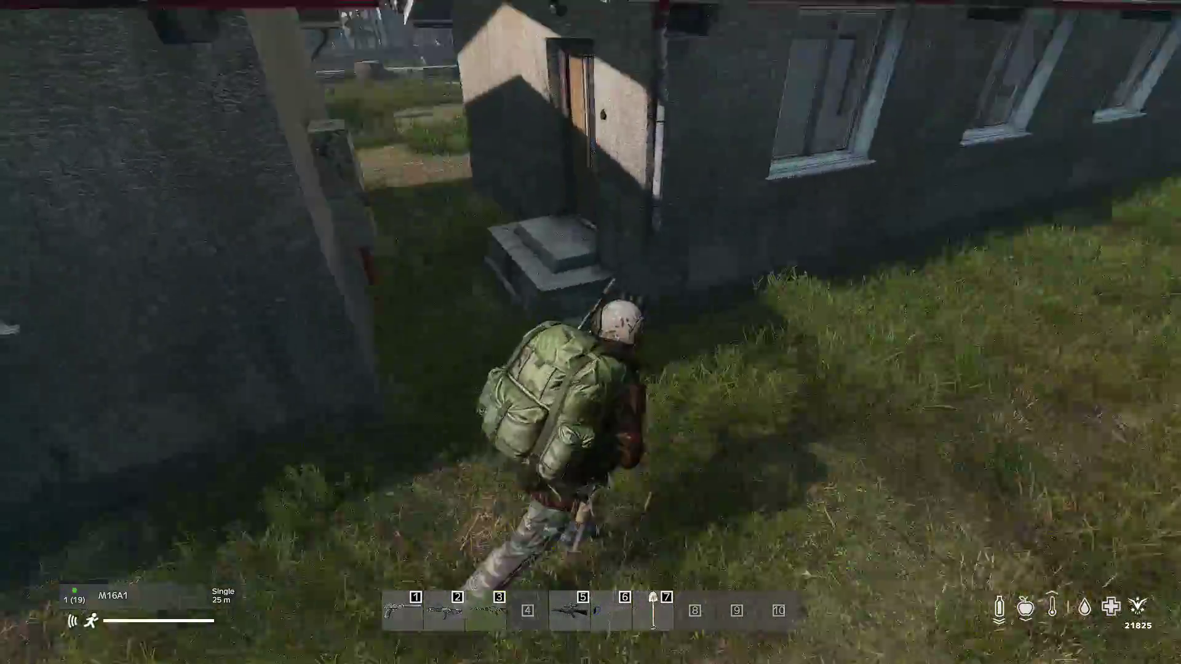
pyautogui.rightClick(590, 332)
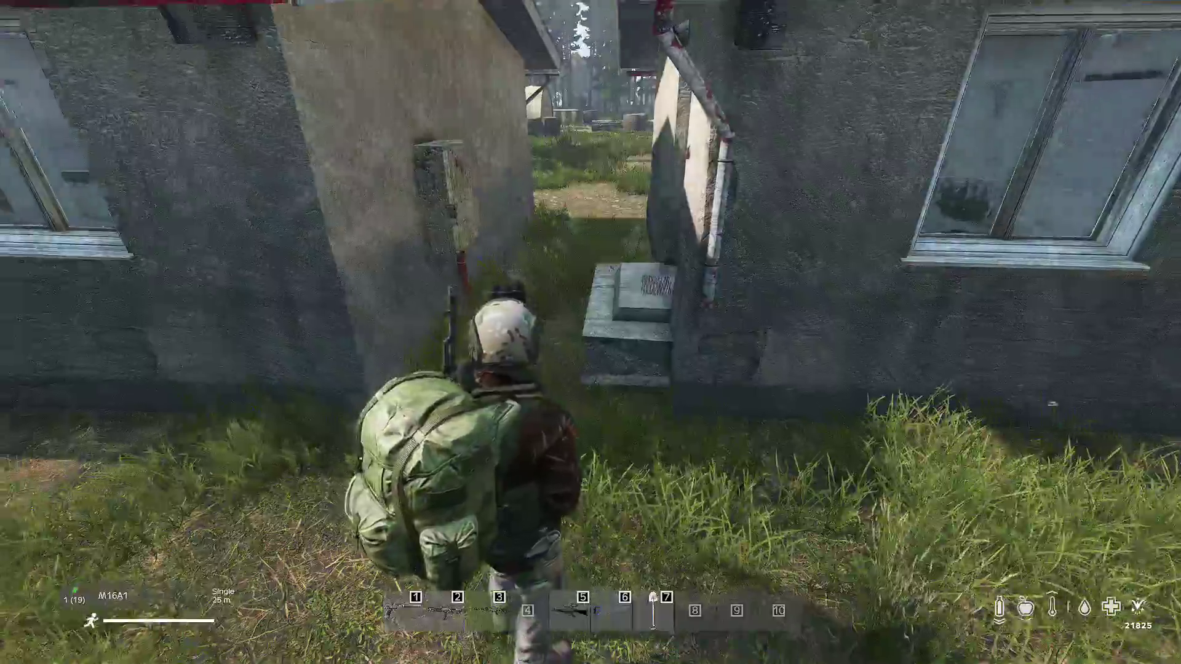
pyautogui.press('s')
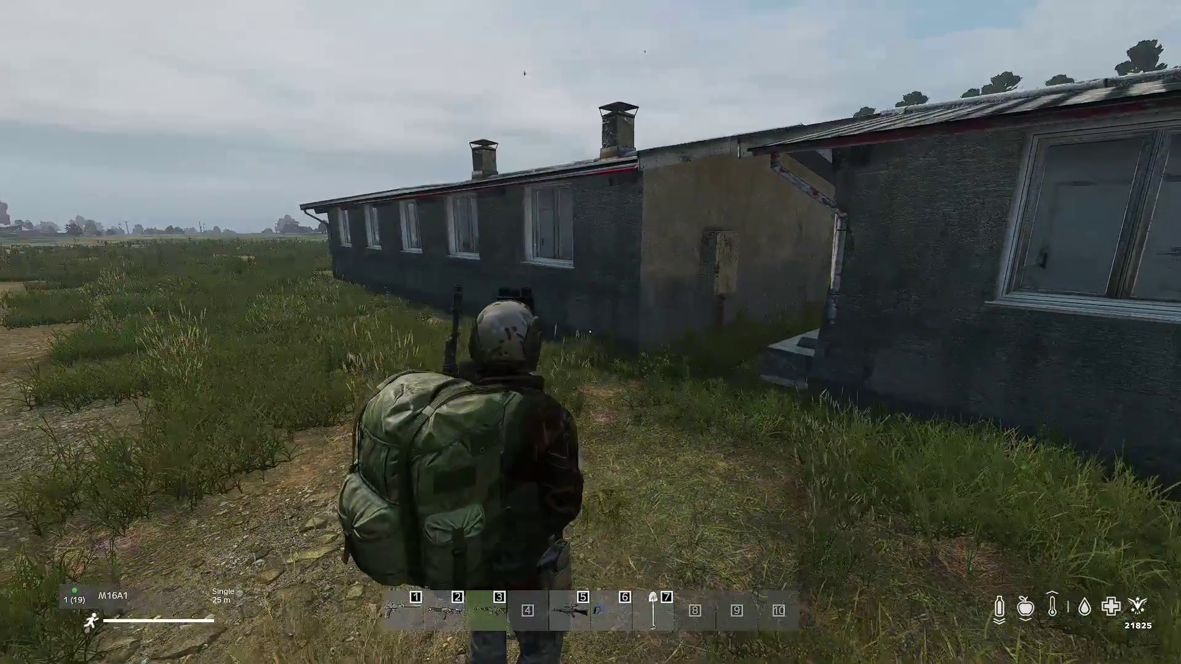
pyautogui.press('3')
pyautogui.press('Home')
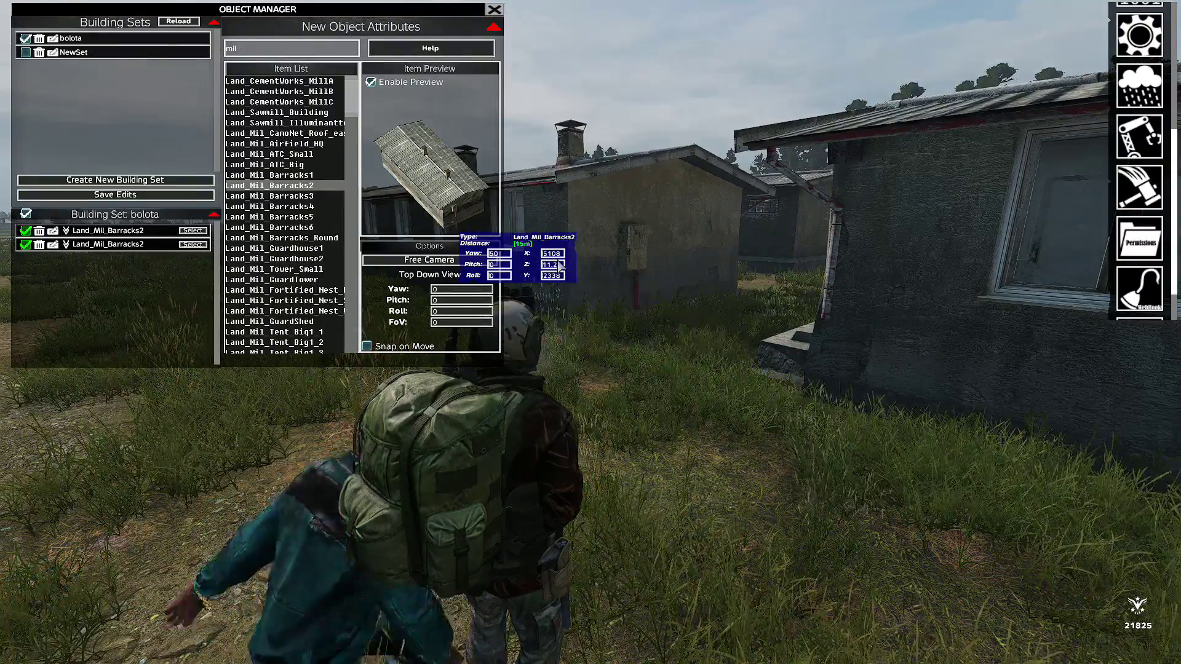
pyautogui.scroll(1, 558, 266)
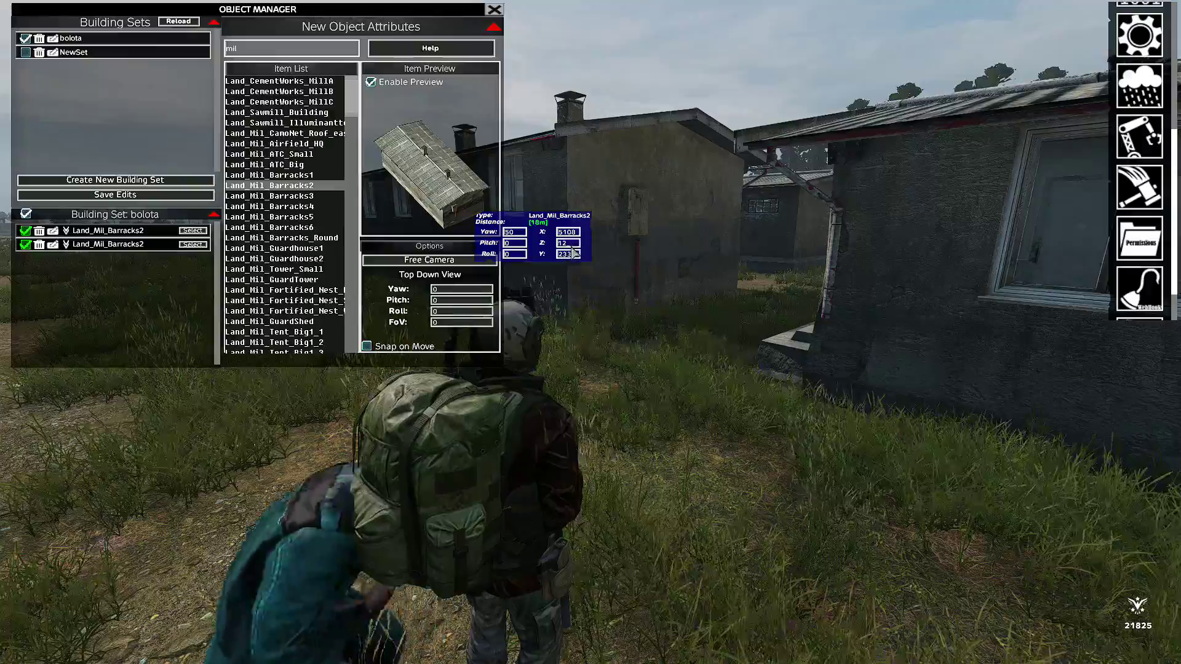
pyautogui.scroll(4, 574, 235)
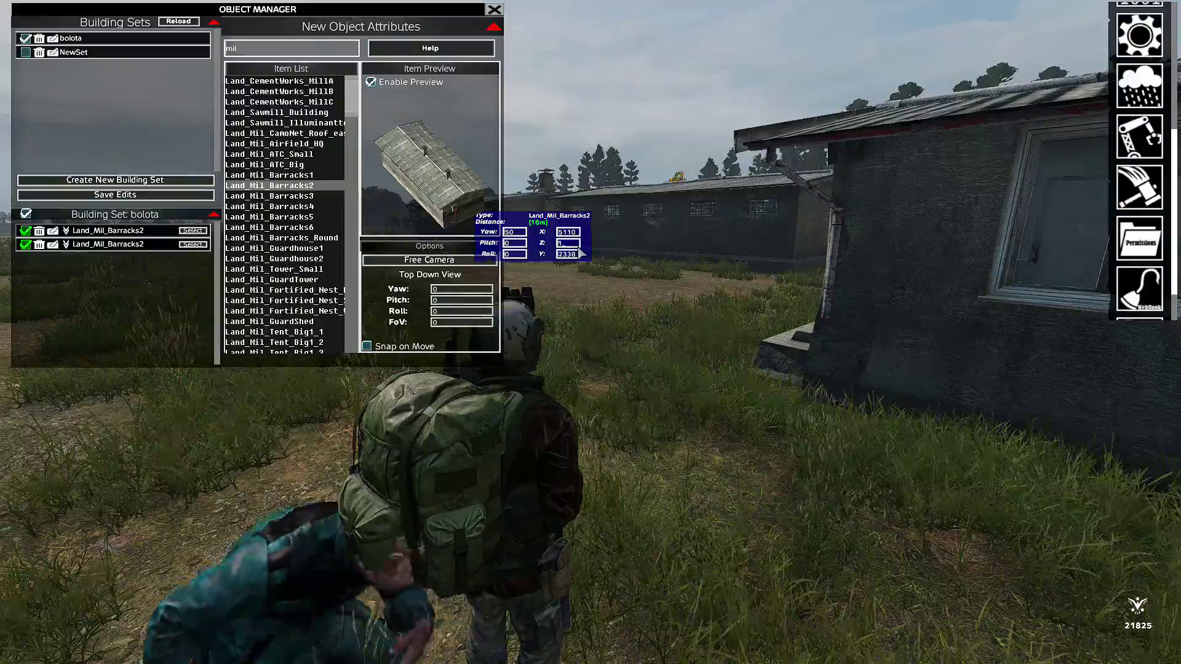
pyautogui.write('1')
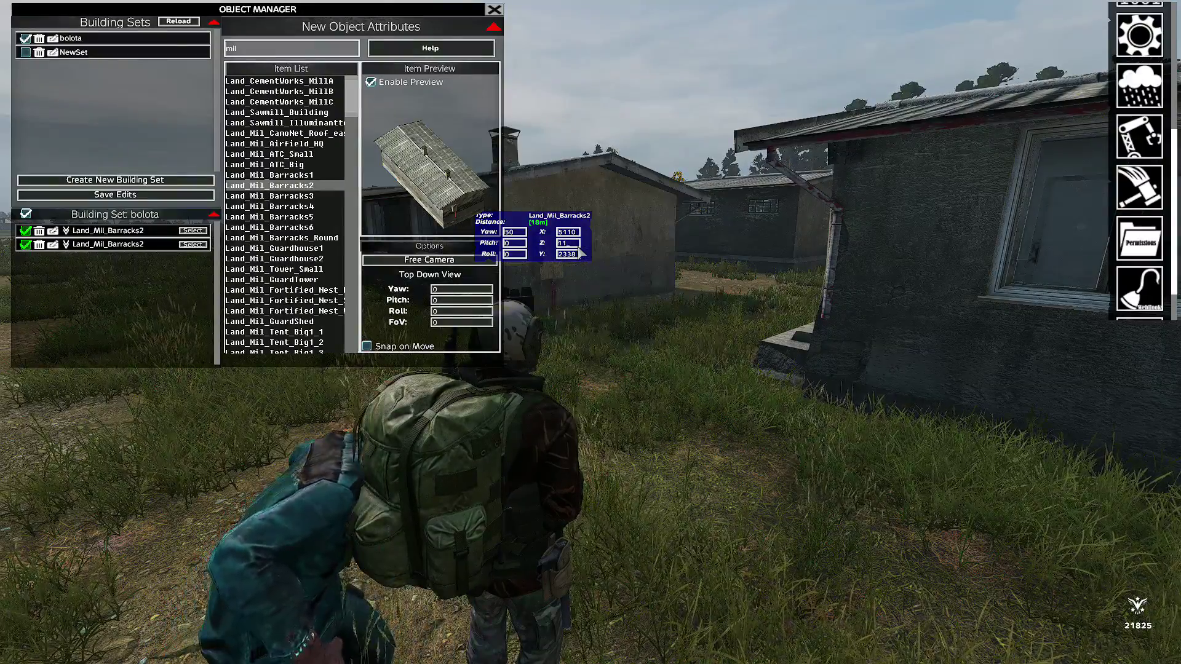
pyautogui.write('.2')
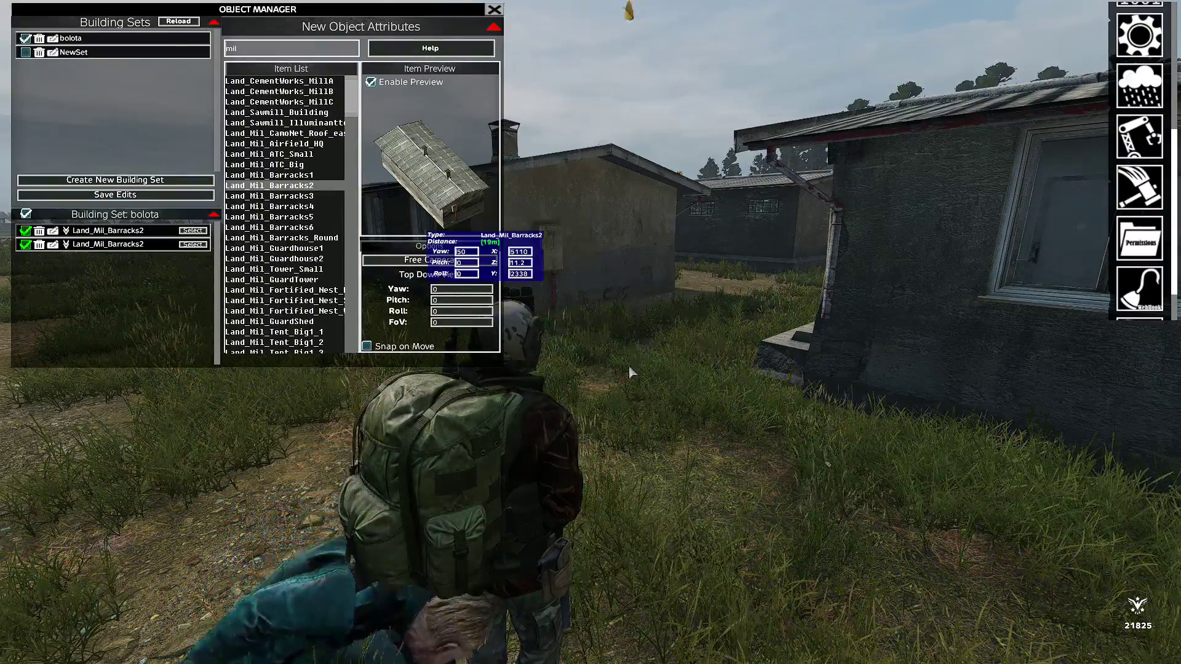
# Step: Save the edits to the bolota building set and select that set again
pyautogui.click(132, 196)
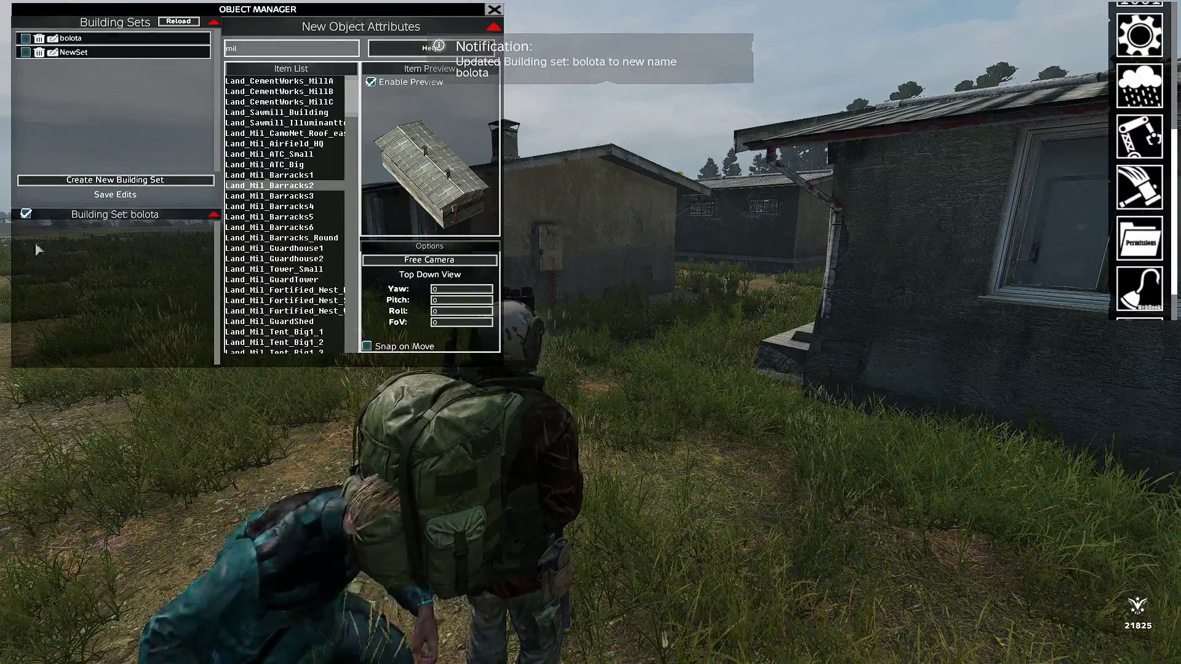
pyautogui.click(25, 40)
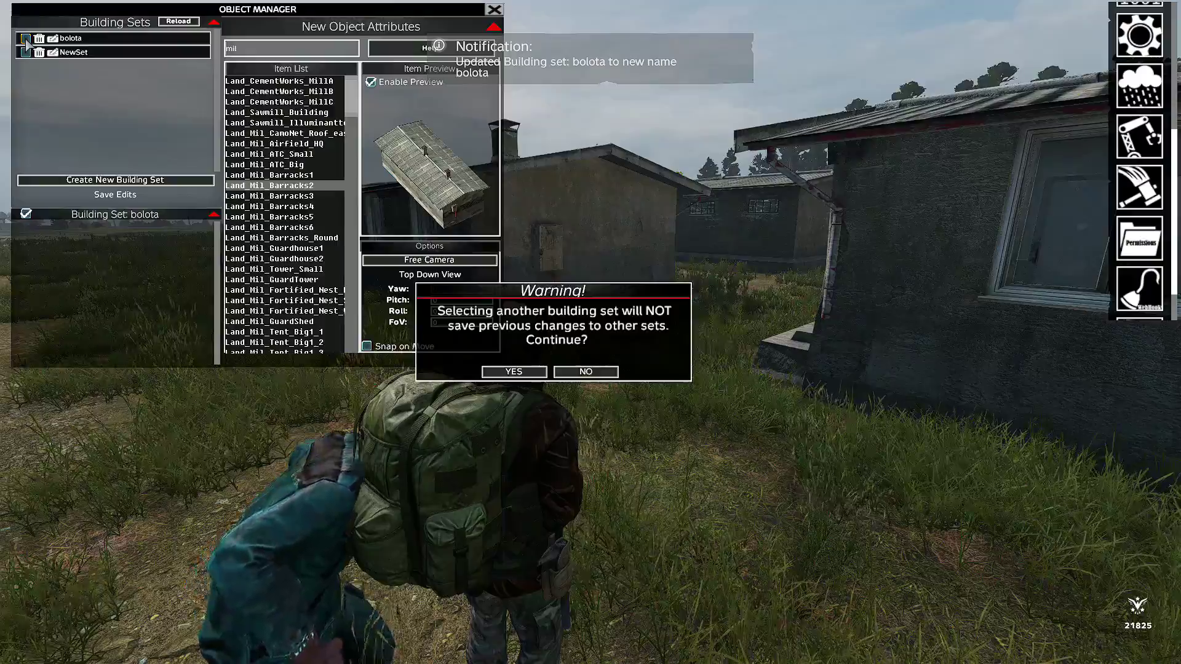
pyautogui.click(515, 372)
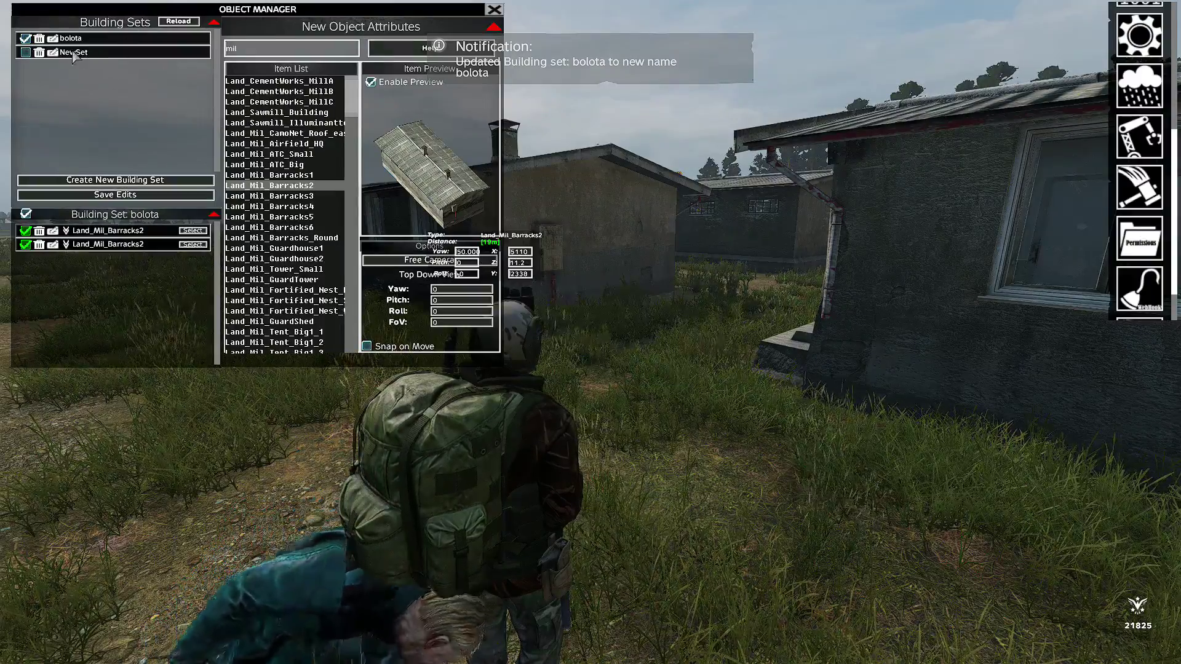
# Step: Generate a raw export of the bolota building set and close the object manager
pyautogui.click(53, 39)
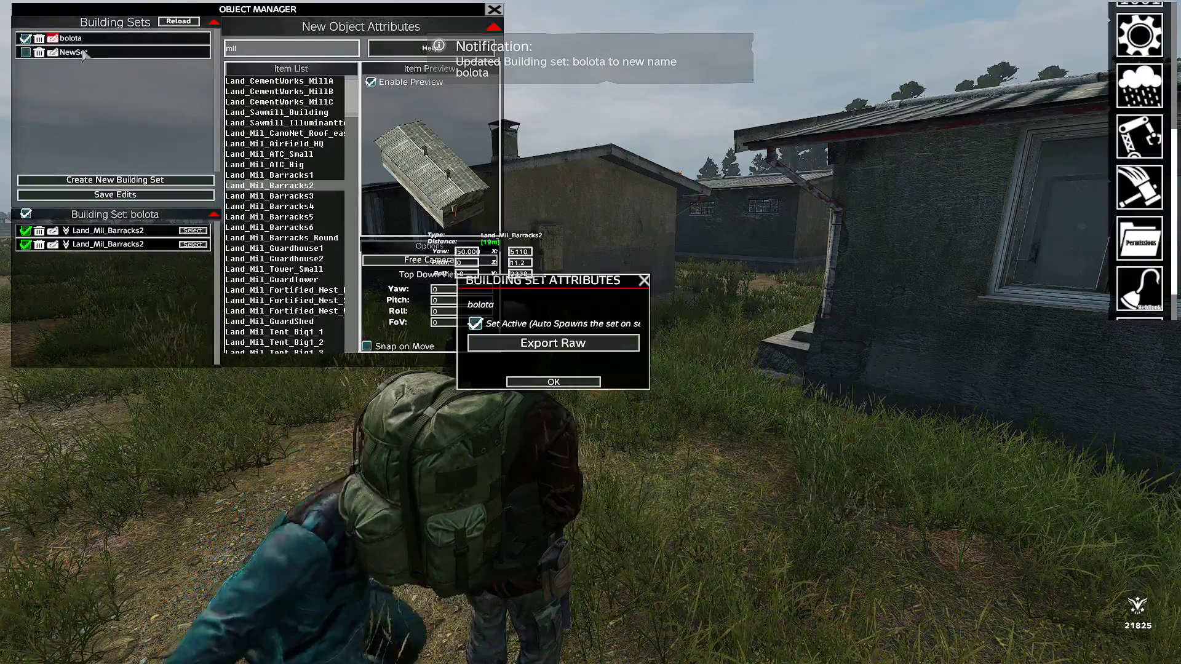
pyautogui.click(569, 348)
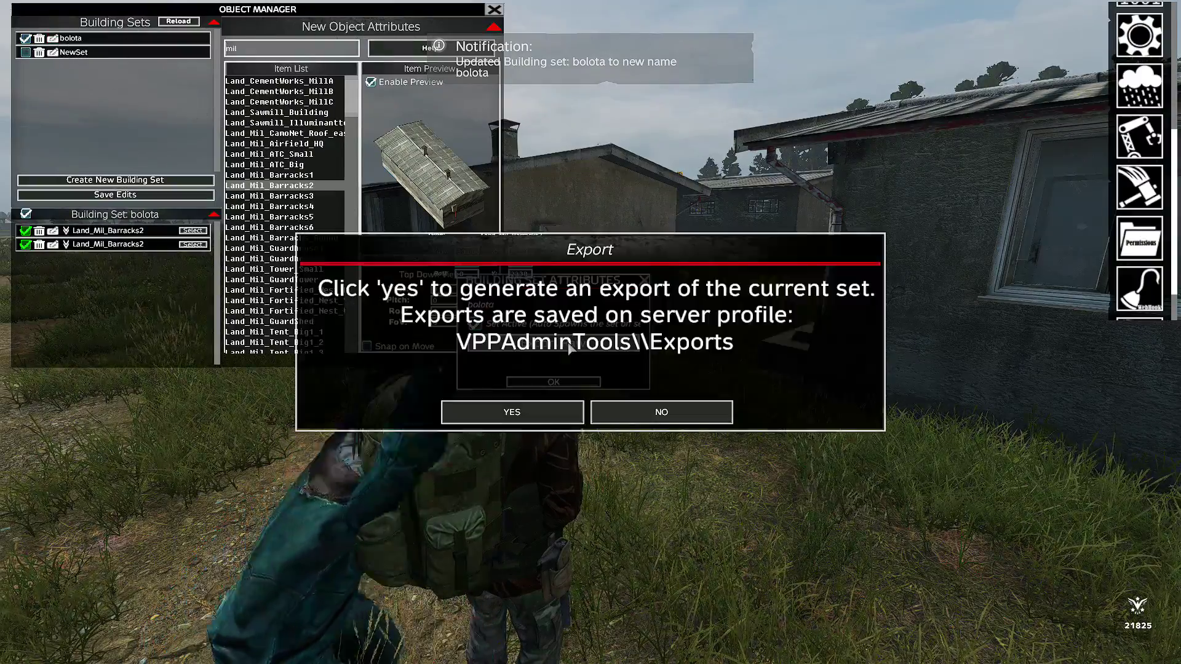
pyautogui.click(546, 413)
pyautogui.click(493, 10)
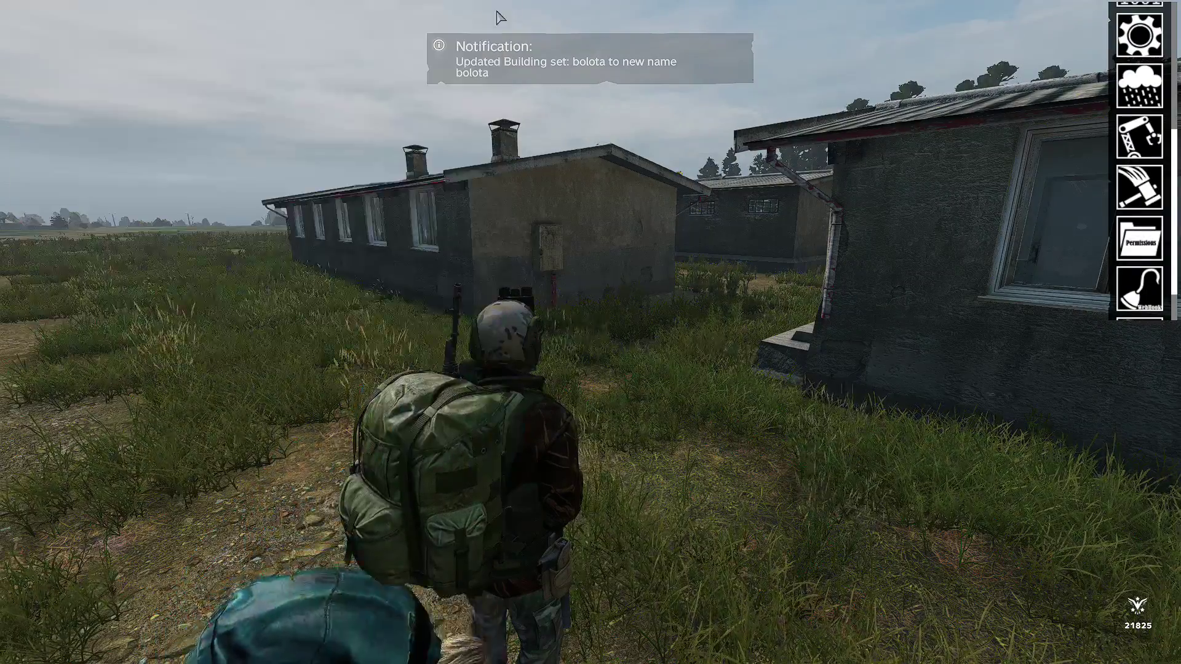
# Step: Leave the admin tools, shoot the infected beside the barracks and walk back along the building
pyautogui.press('Escape')
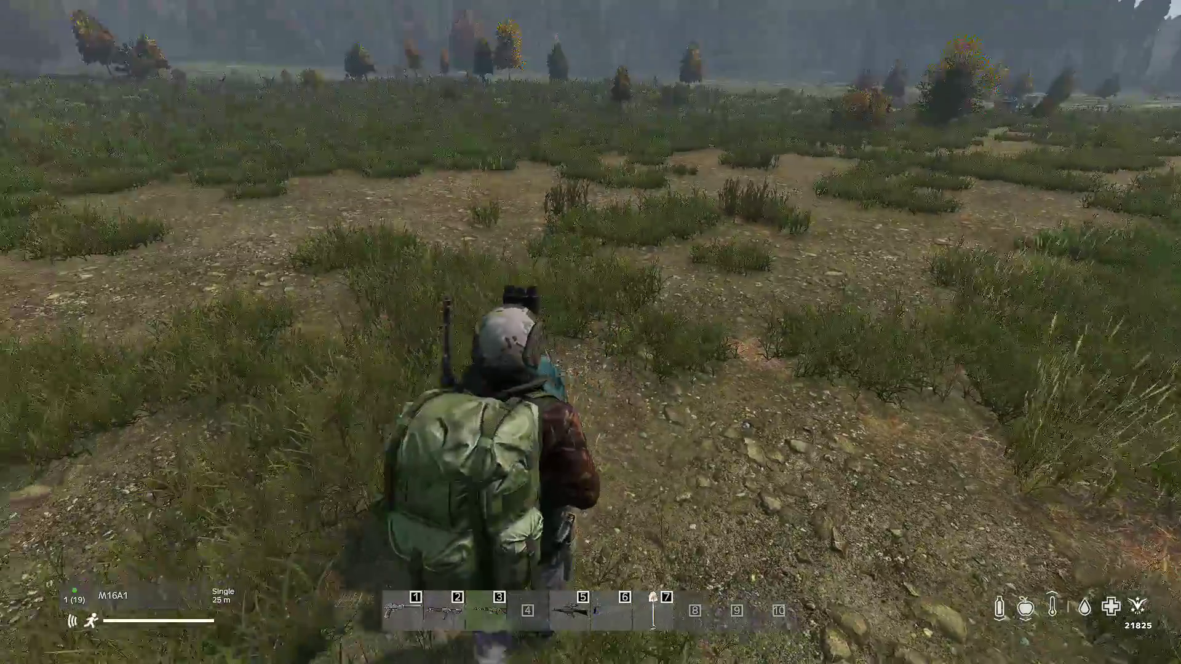
pyautogui.rightClick(590, 332)
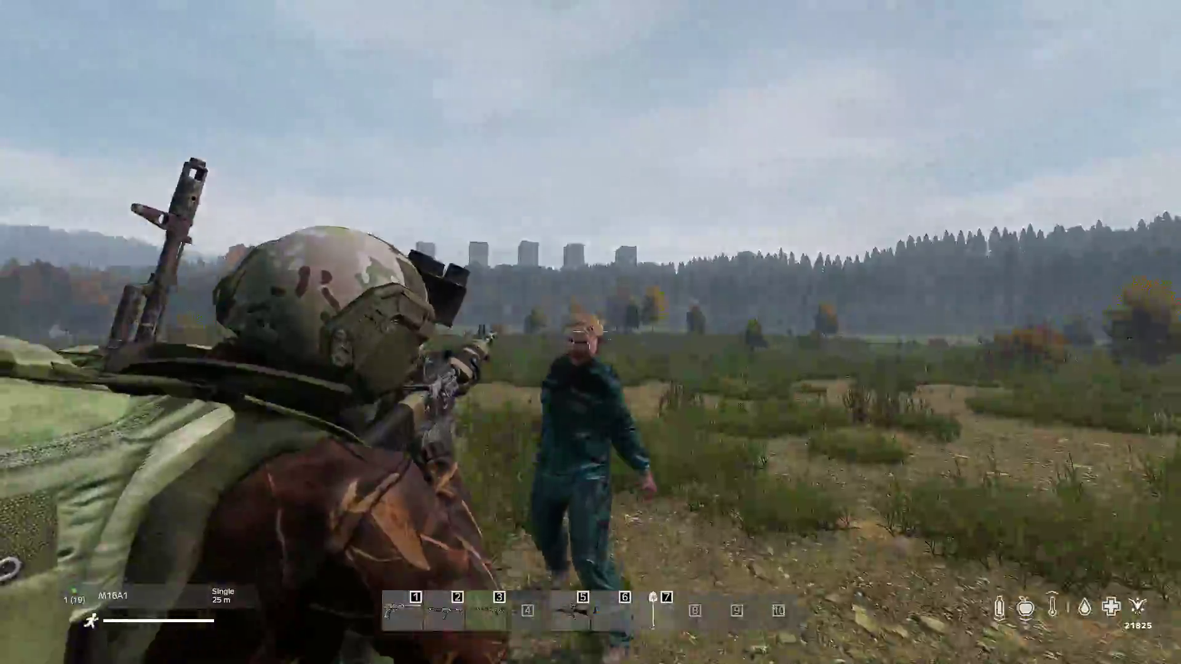
pyautogui.click(590, 332)
pyautogui.press('w')
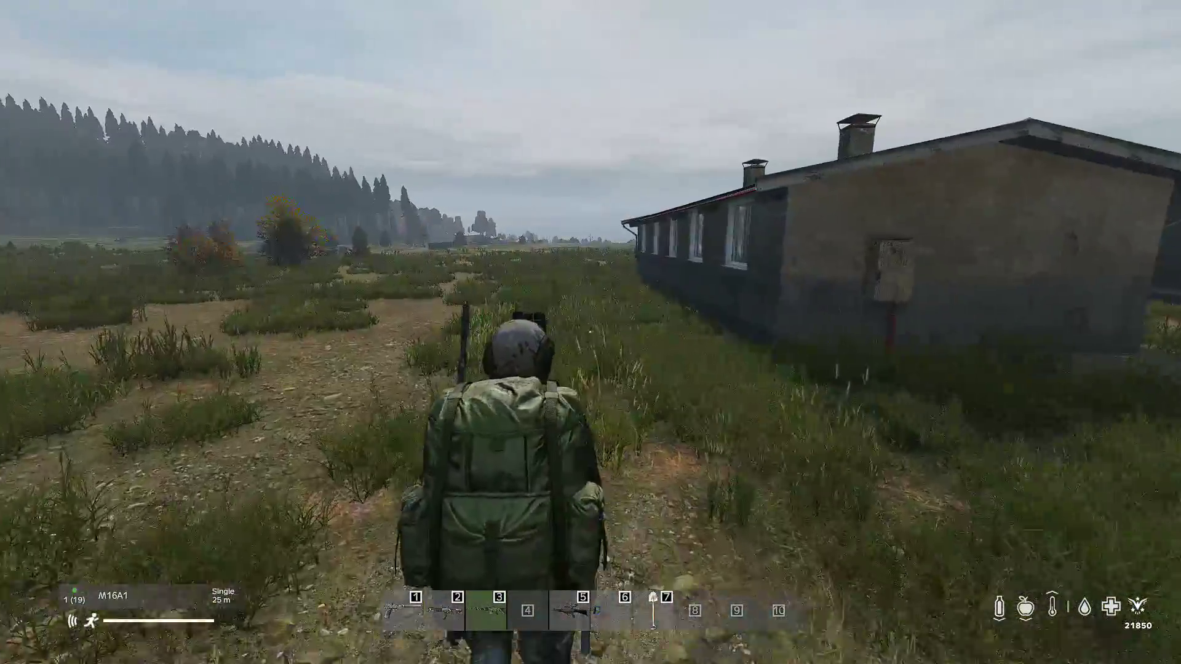
pyautogui.press('s')
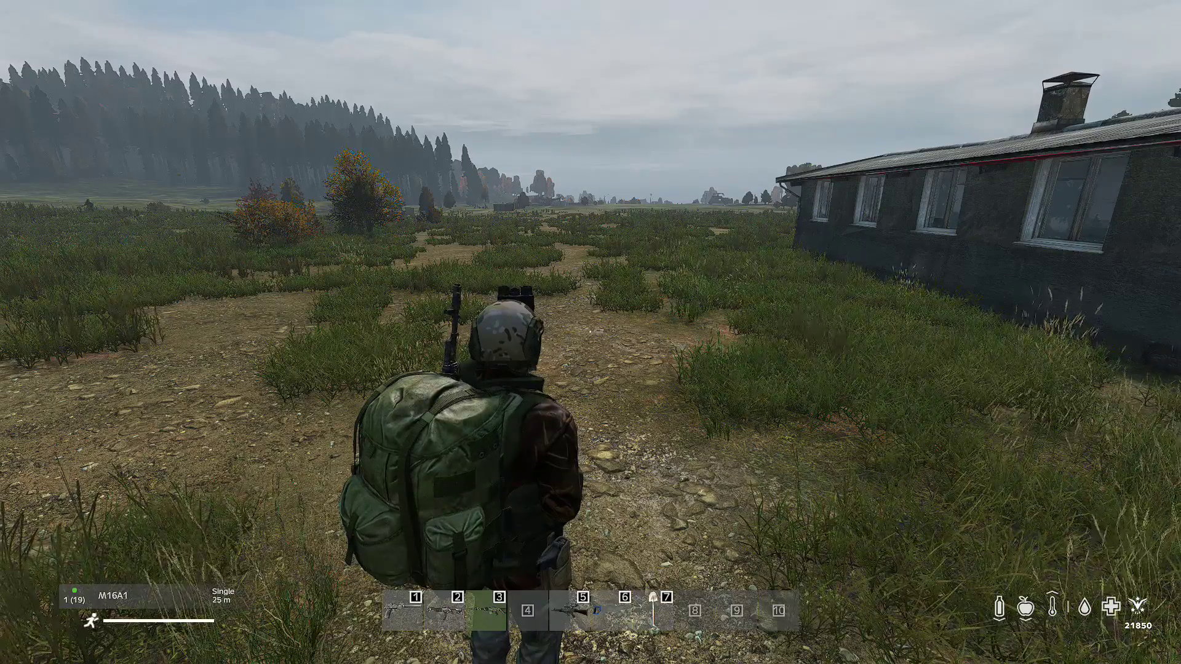
# Step: Exit the DayZ server session and switch to the WinSCP window with the server files
pyautogui.press('Escape')
pyautogui.click(995, 467)
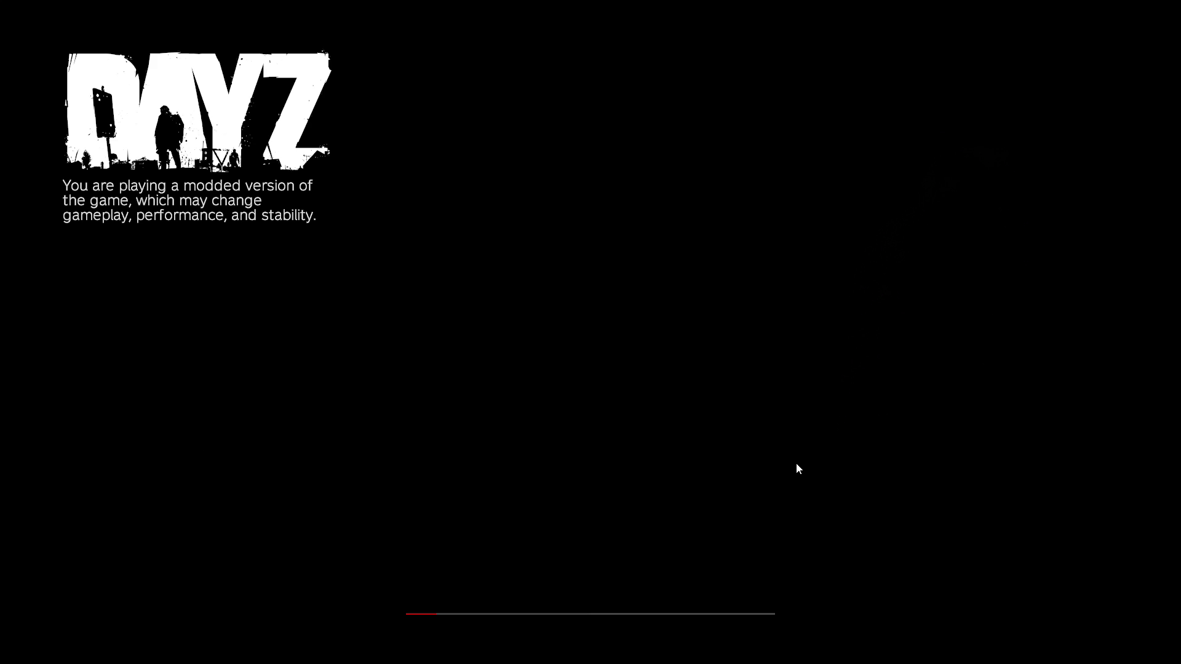
pyautogui.hotkey('alt', 'Tab')
pyautogui.hotkey('alt', 'Tab')
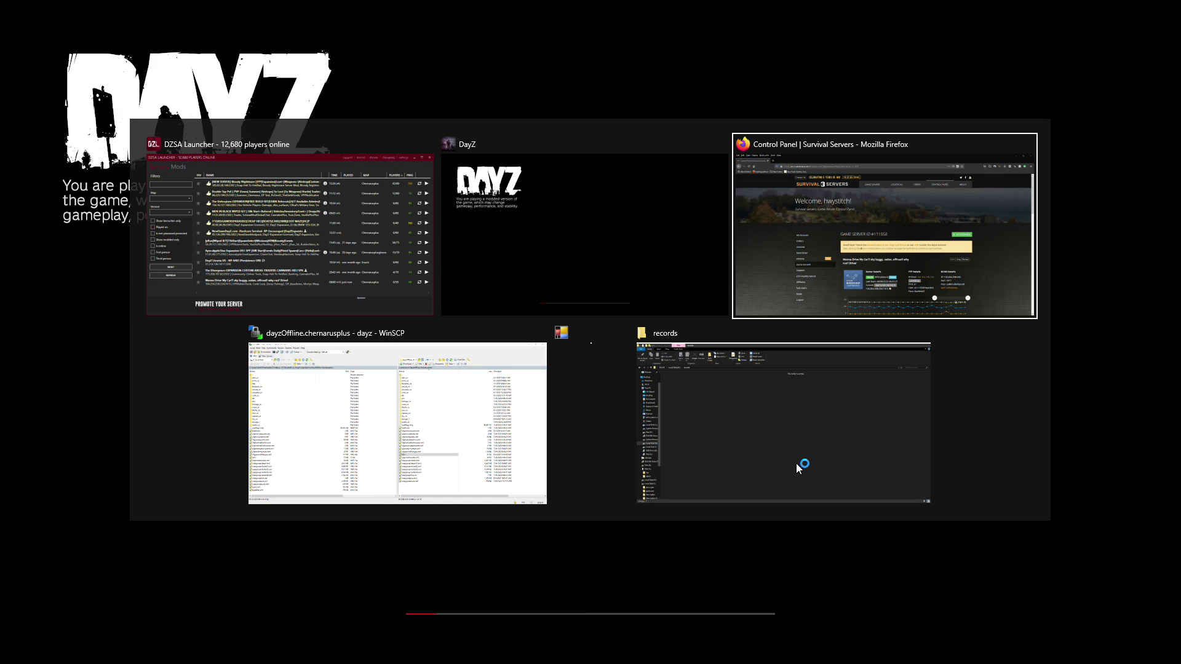
pyautogui.hotkey('alt', 'Tab')
pyautogui.press('Escape')
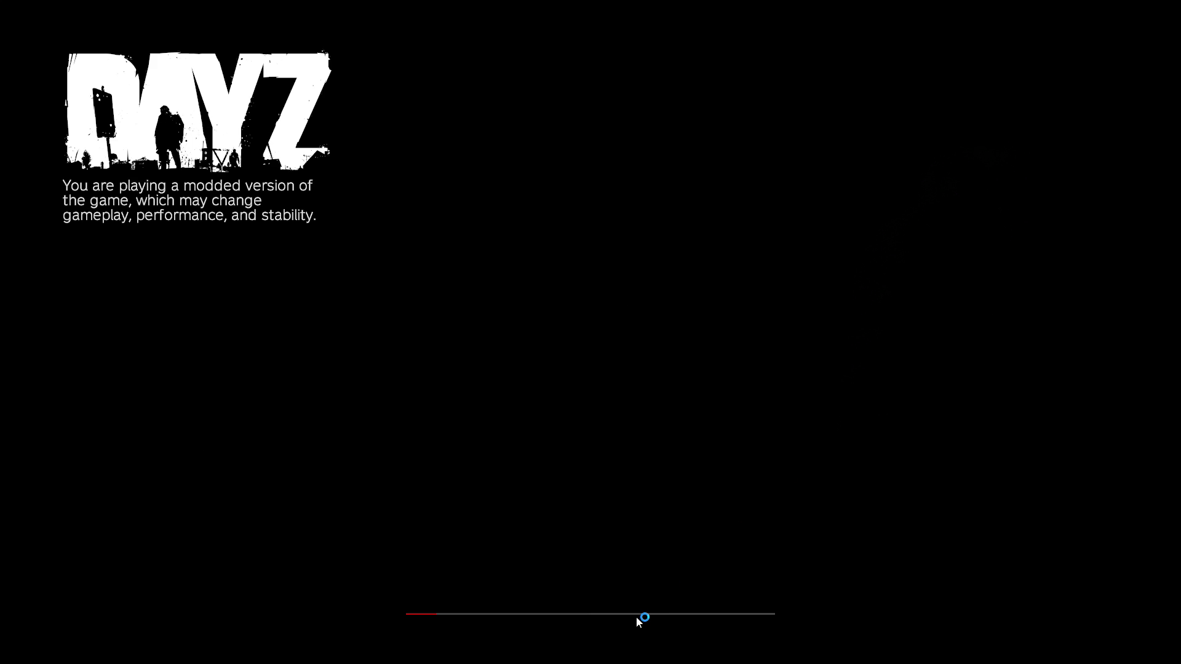
pyautogui.hotkey('alt', 'Tab')
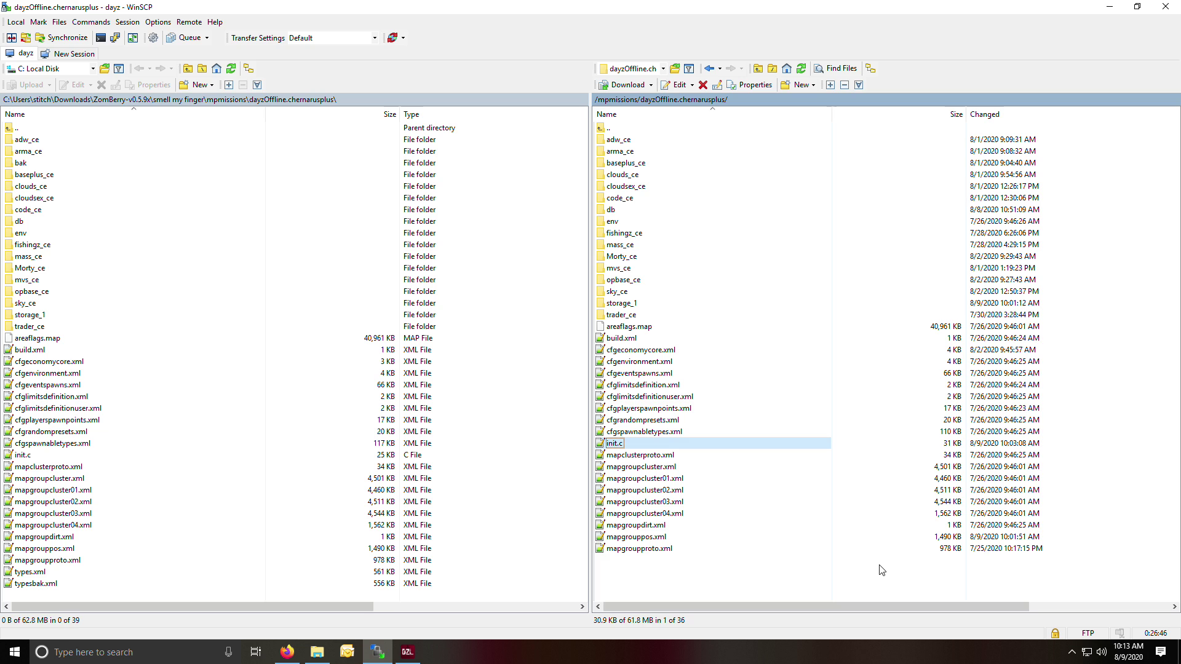
# Step: Go to the server's /profile/VPPAdminTools/Exports folder and open bolota.txt for editing
pyautogui.click(605, 129)
pyautogui.doubleClick(606, 129)
pyautogui.doubleClick(606, 129)
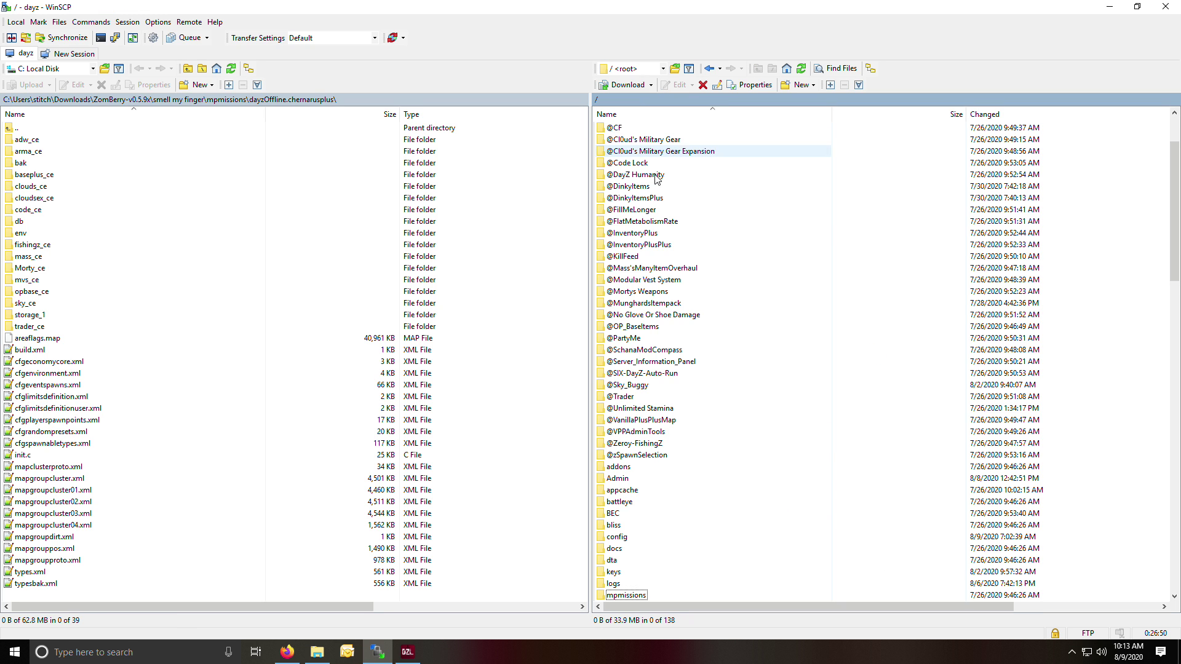
pyautogui.scroll(-5, 653, 545)
pyautogui.doubleClick(622, 467)
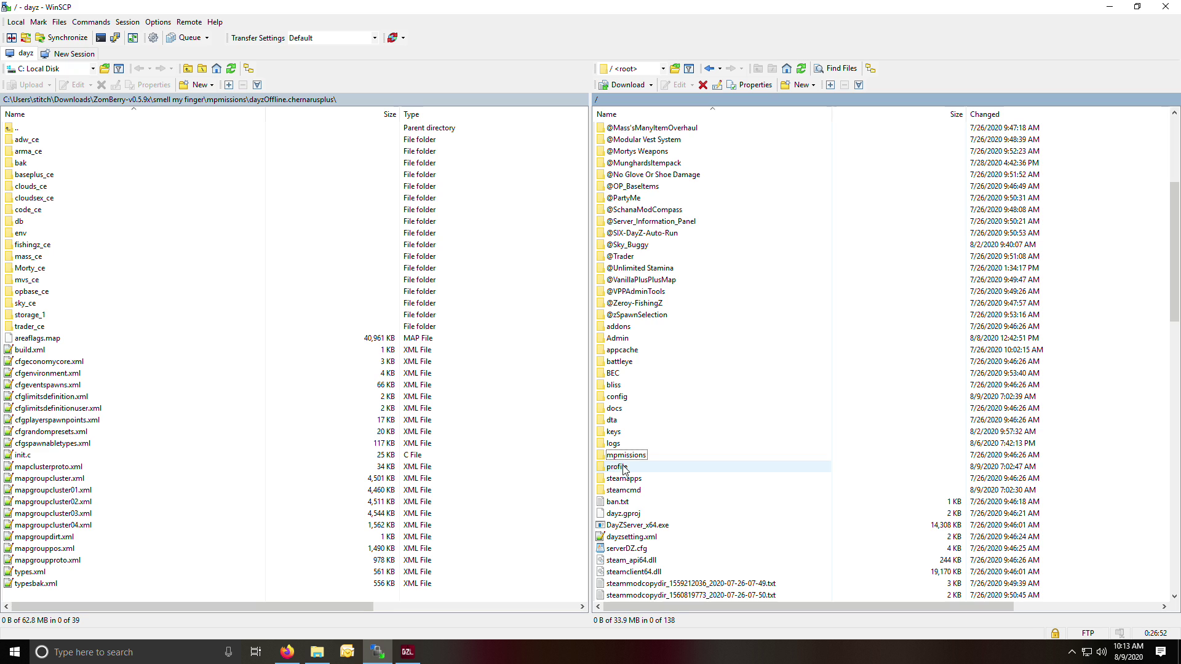
pyautogui.doubleClick(632, 269)
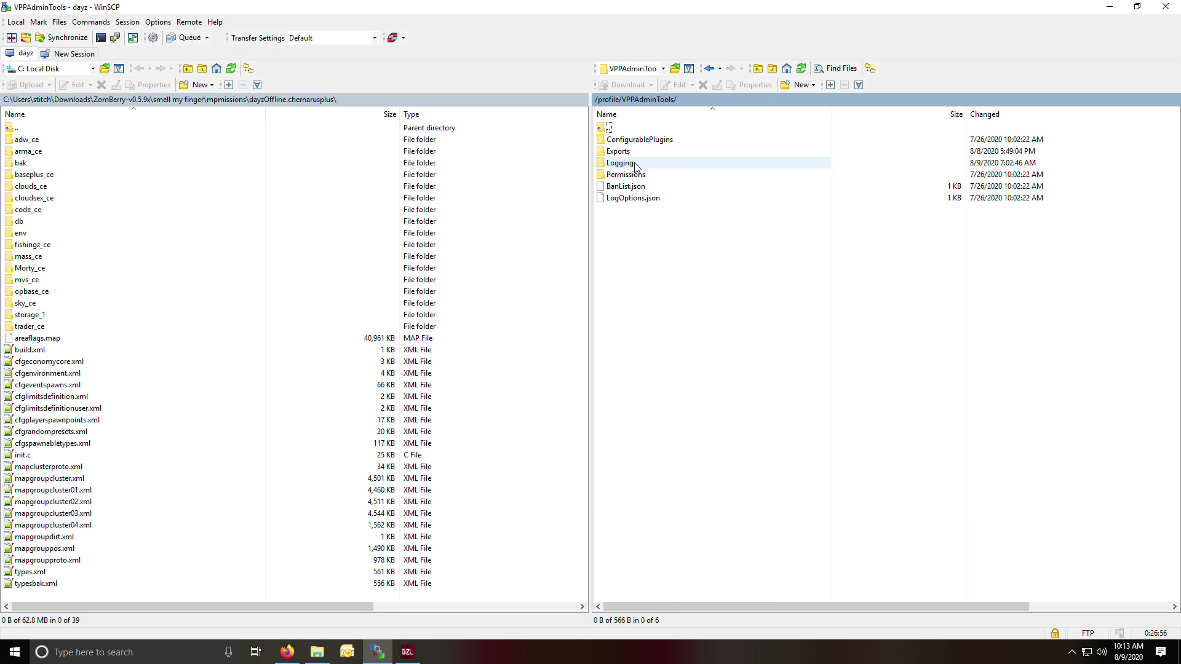
pyautogui.doubleClick(618, 150)
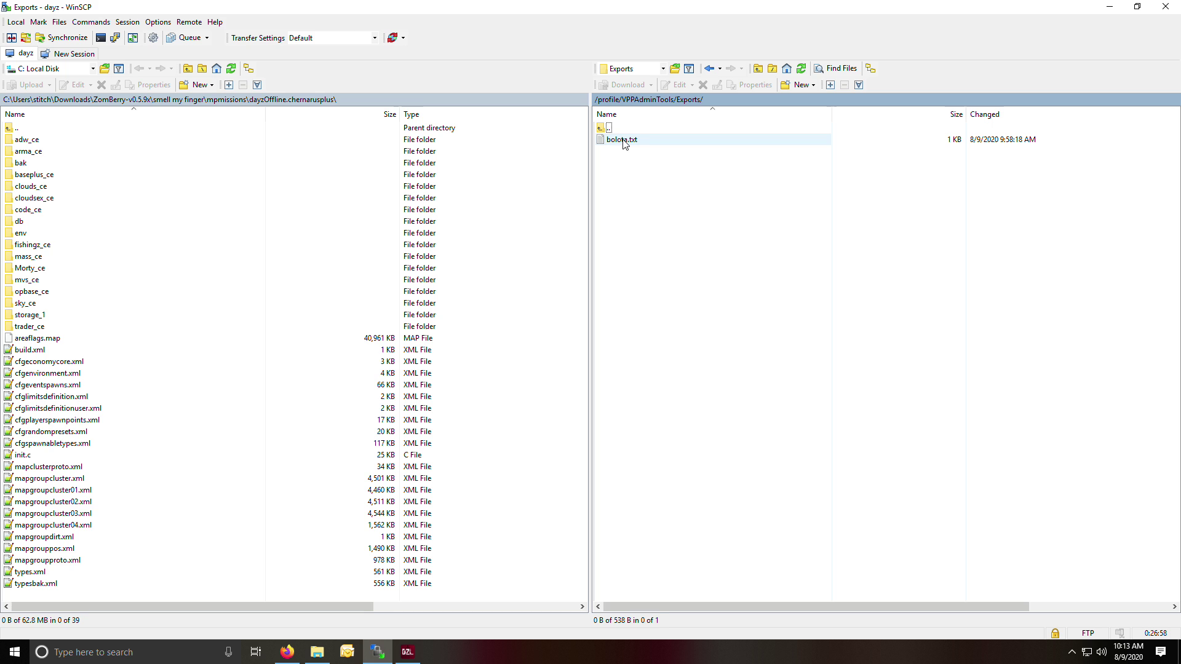
pyautogui.doubleClick(622, 140)
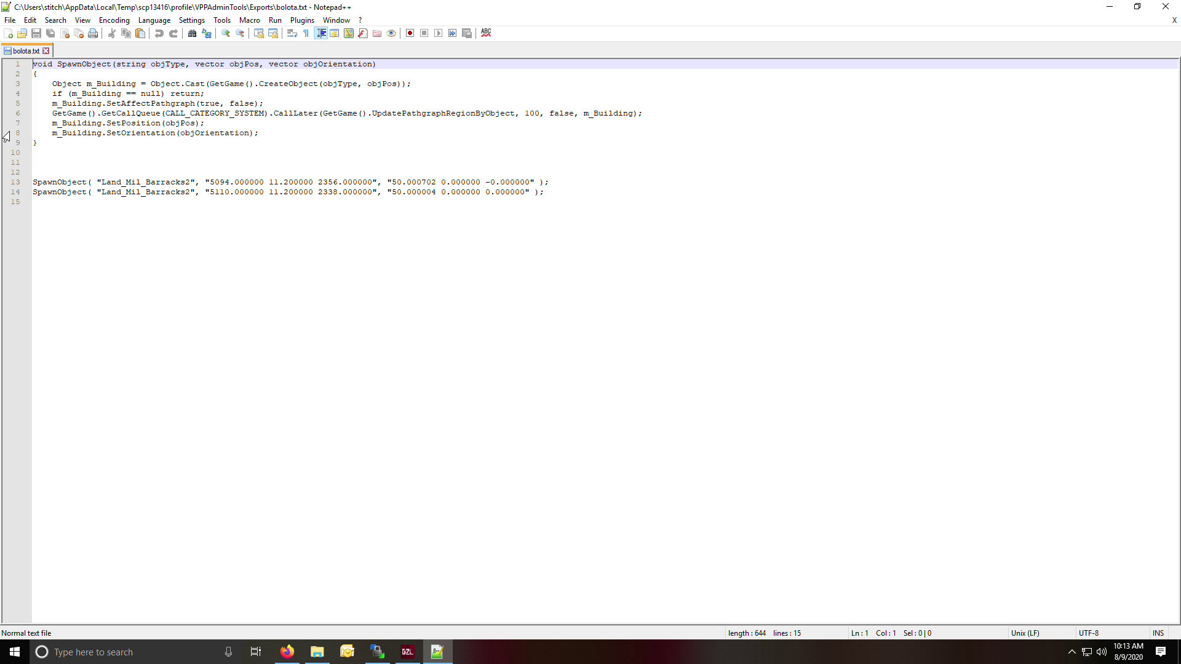
# Step: Copy the two Land_Mil_Barracks2 SpawnObject lines from bolota.txt and close the file
pyautogui.moveTo(35, 180); pyautogui.dragTo(557, 194)
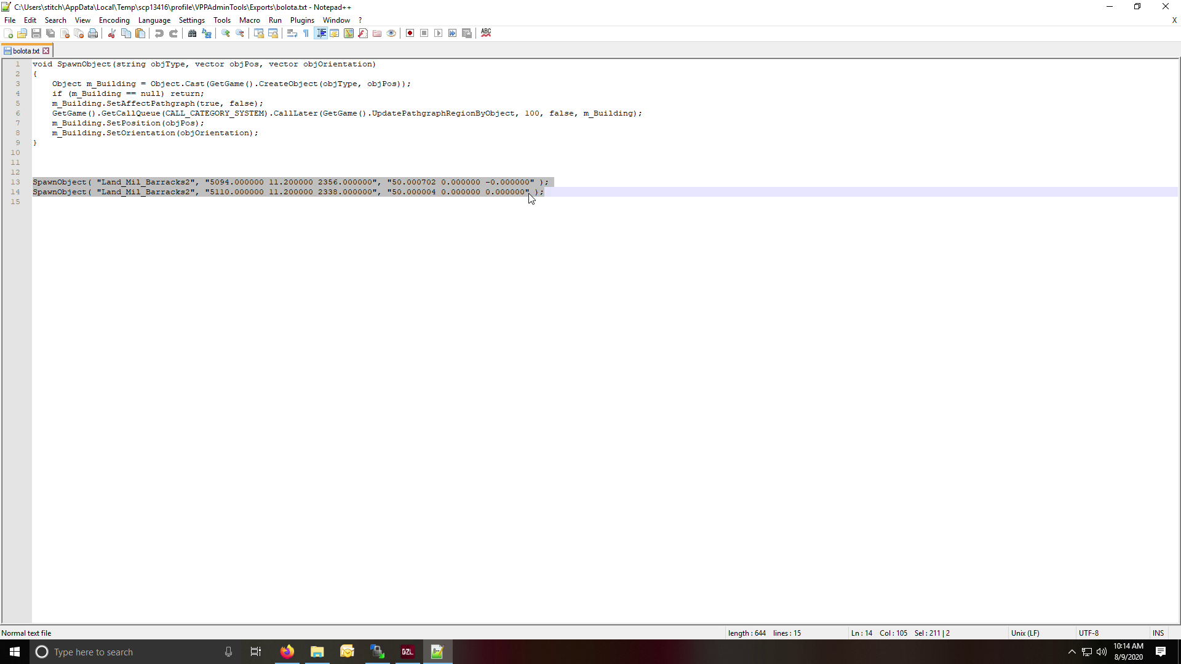
pyautogui.rightClick(529, 195)
pyautogui.click(563, 216)
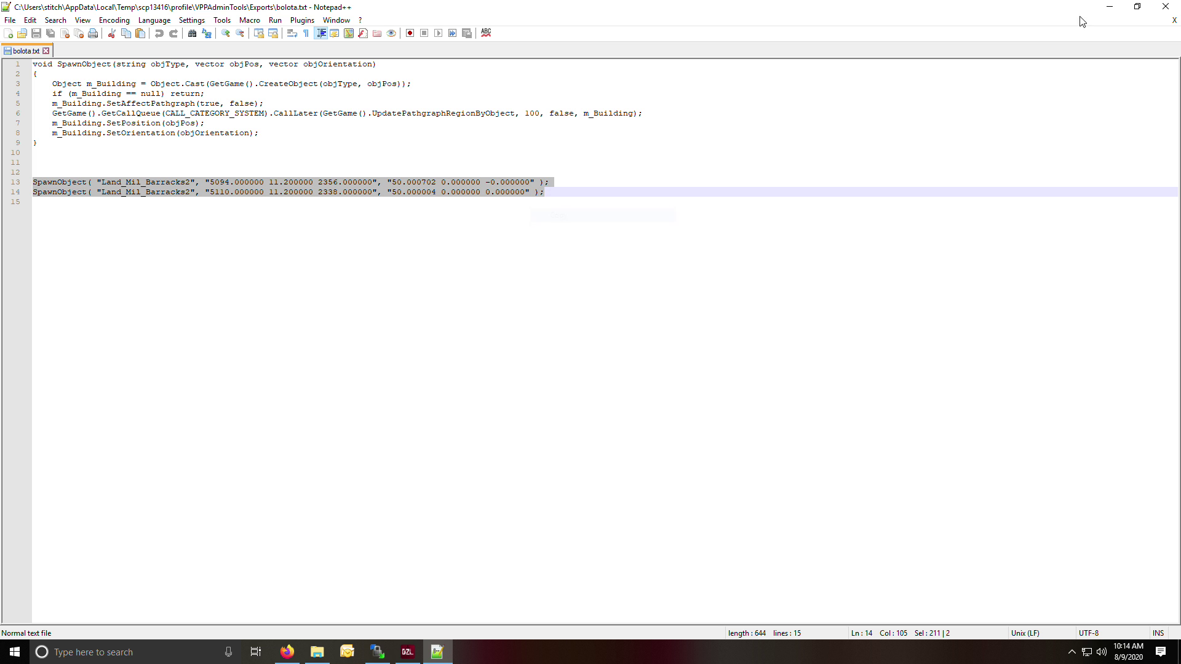
pyautogui.click(1168, 9)
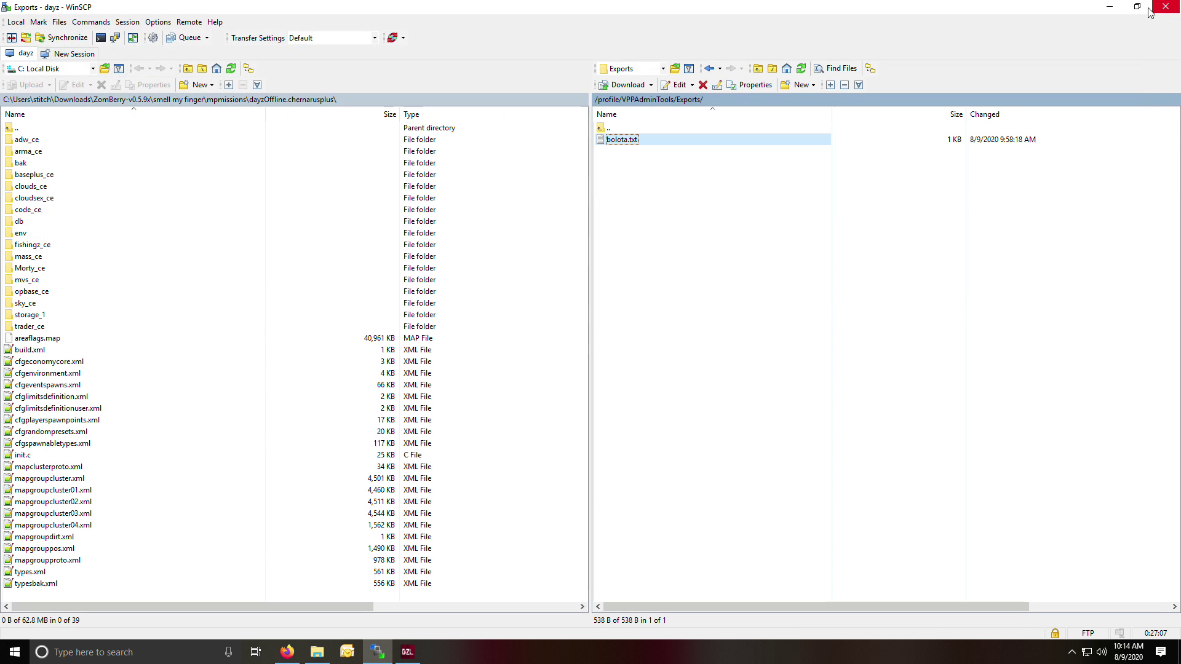
# Step: Go to the server's /mpmissions/dayzOffline.chernarusplus folder and open init.c for editing
pyautogui.doubleClick(607, 129)
pyautogui.doubleClick(607, 130)
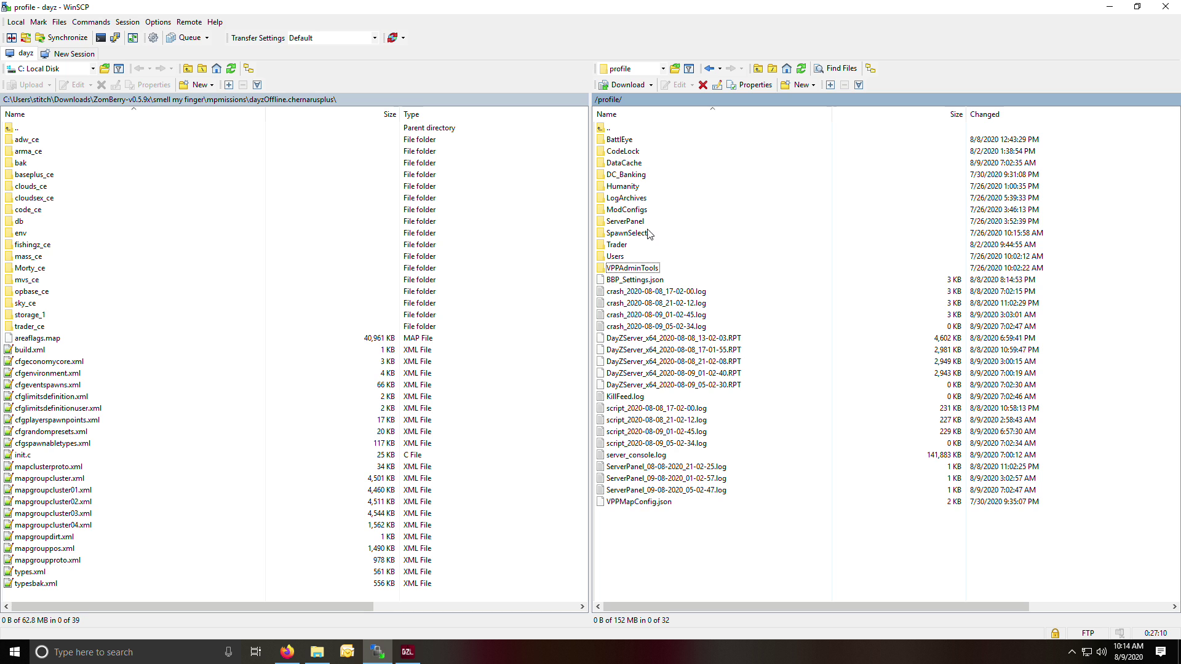
pyautogui.doubleClick(607, 129)
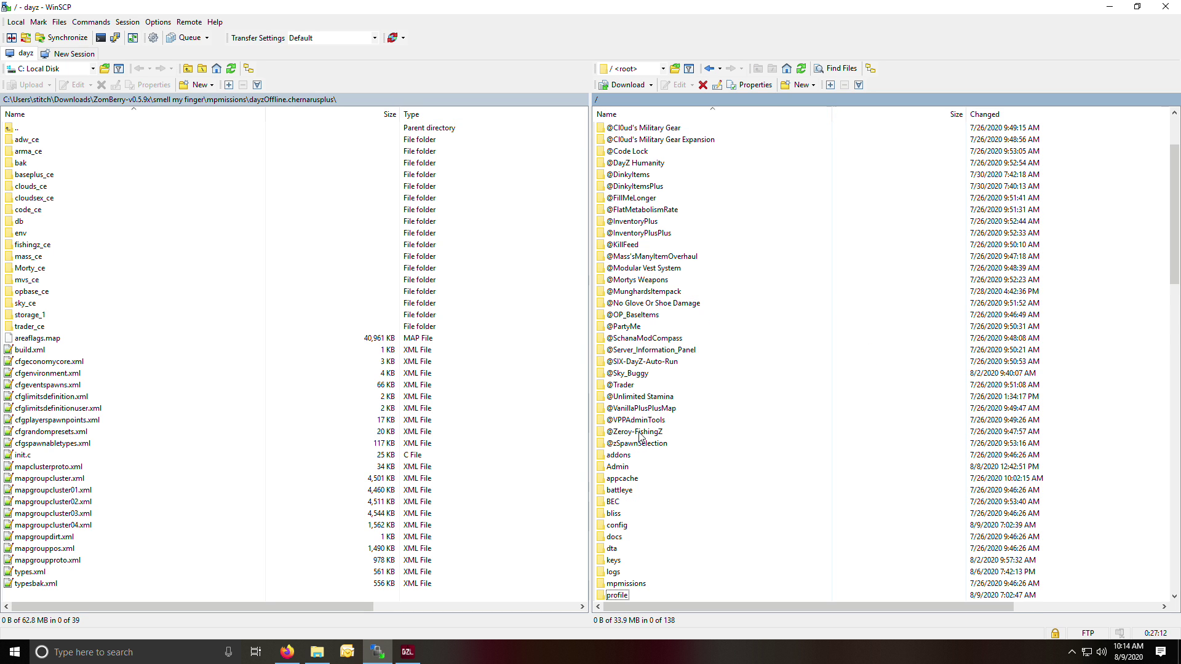
pyautogui.scroll(-1, 646, 453)
pyautogui.doubleClick(630, 408)
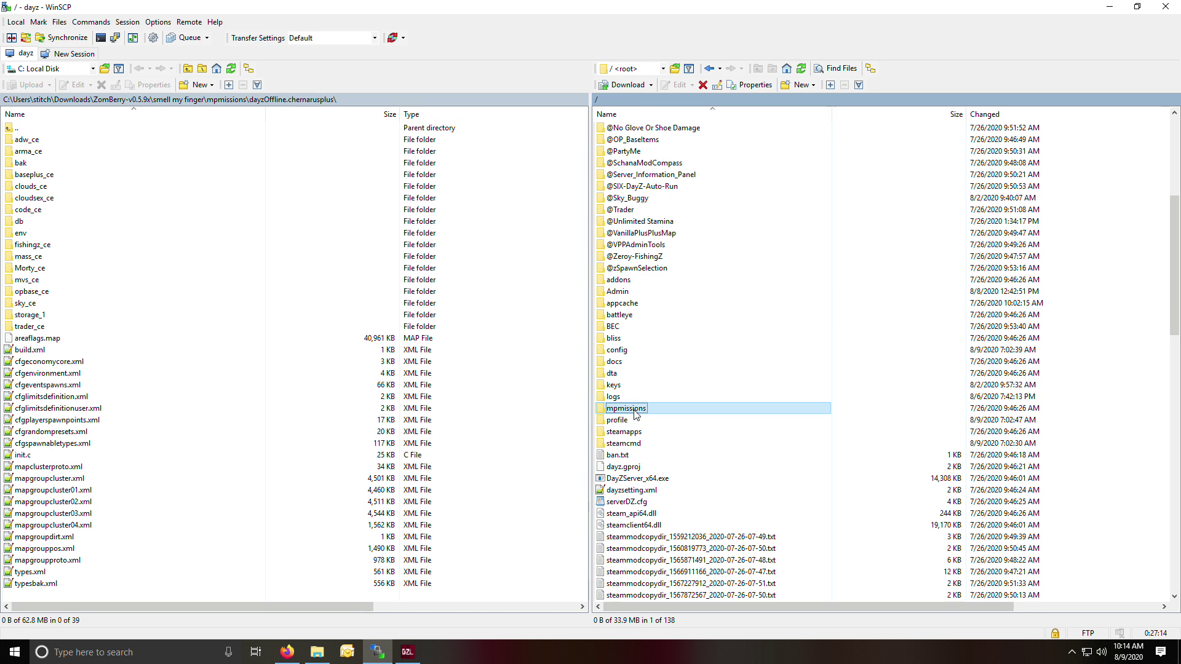
pyautogui.doubleClick(643, 139)
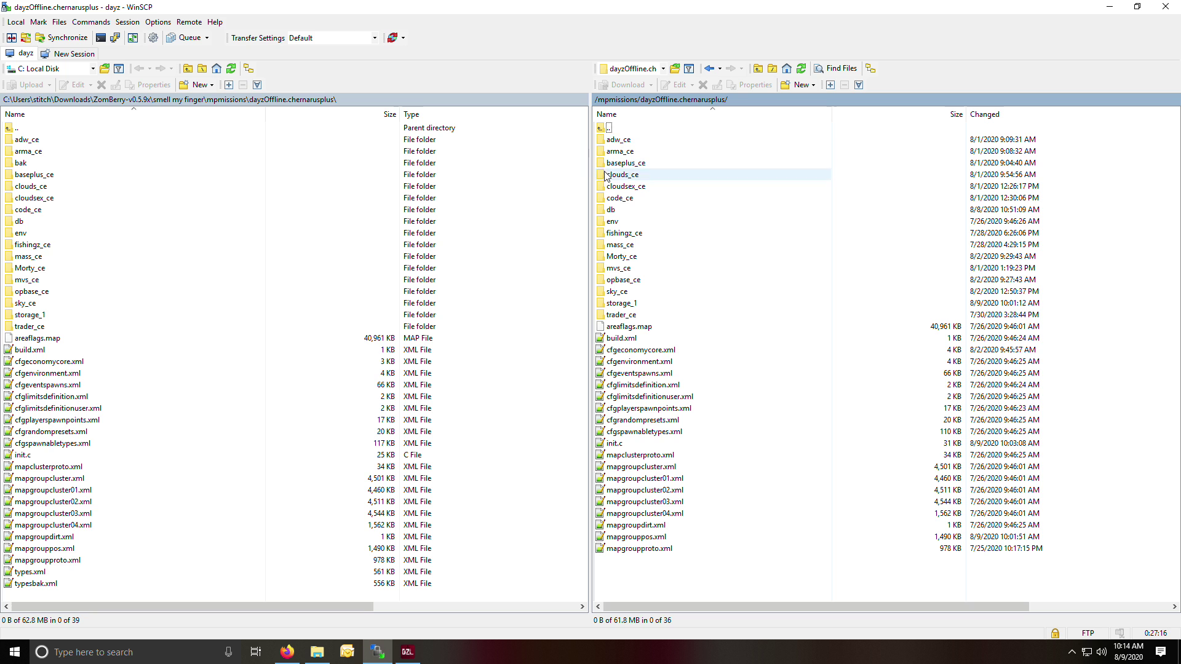
pyautogui.doubleClick(615, 444)
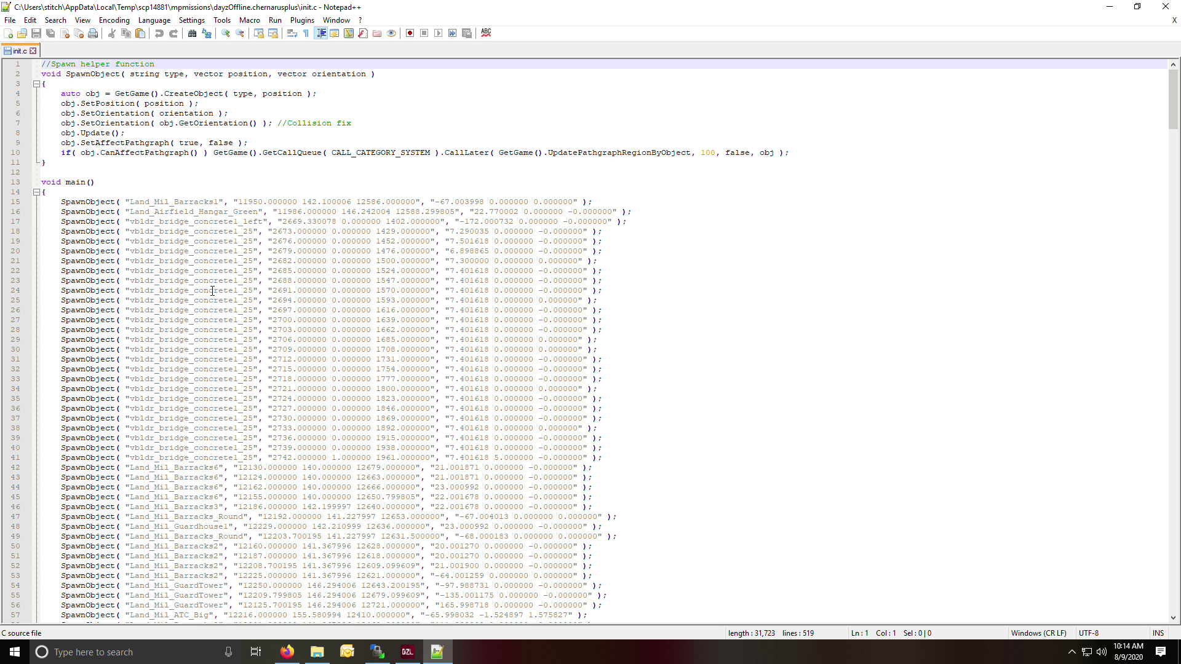
# Step: Paste the two barracks lines below the last SpawnObject entry in void main(), indent the second one to match, and save init.c
pyautogui.scroll(-12, 212, 291)
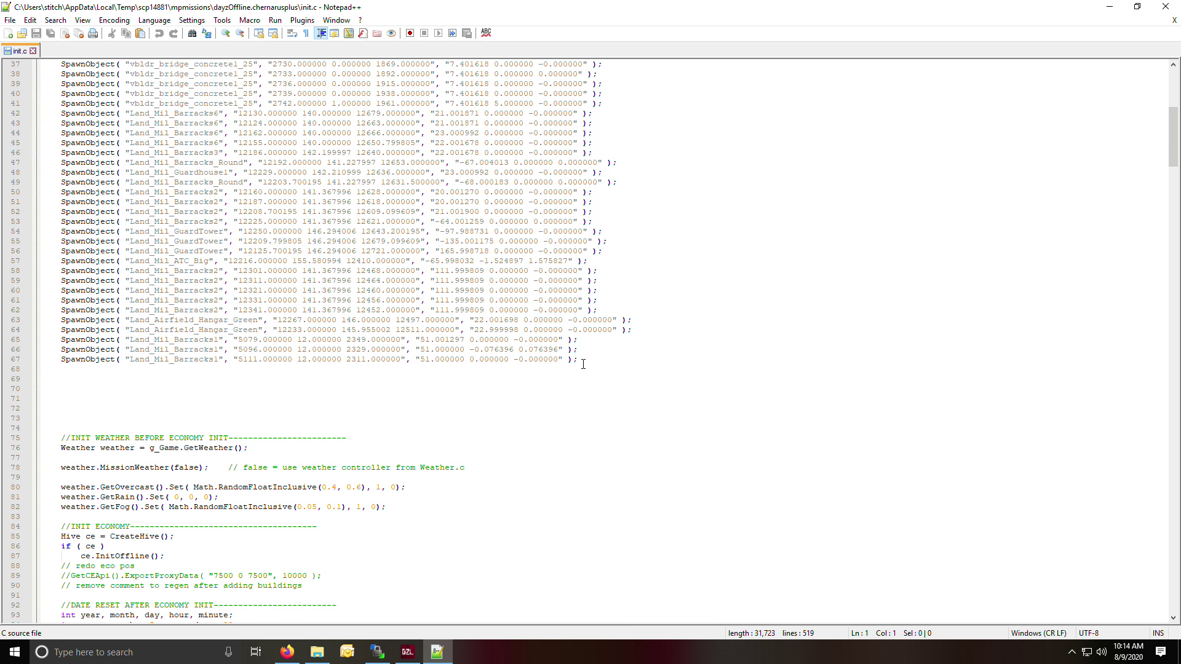
pyautogui.click(581, 361)
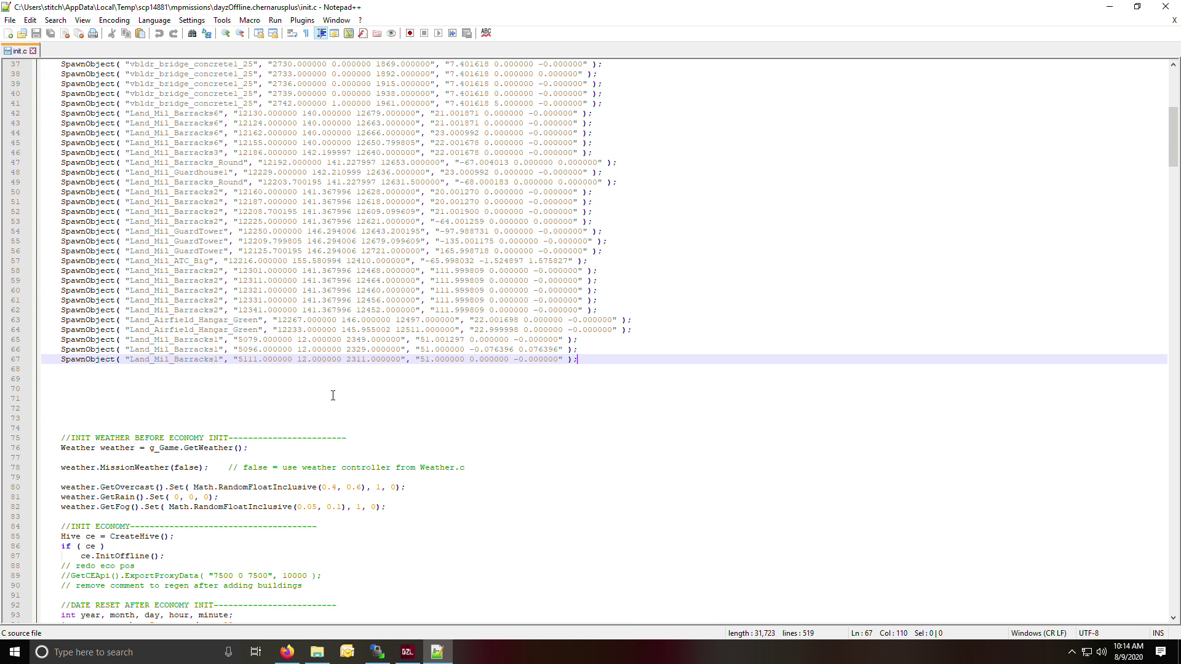
pyautogui.click(65, 380)
pyautogui.click(66, 369)
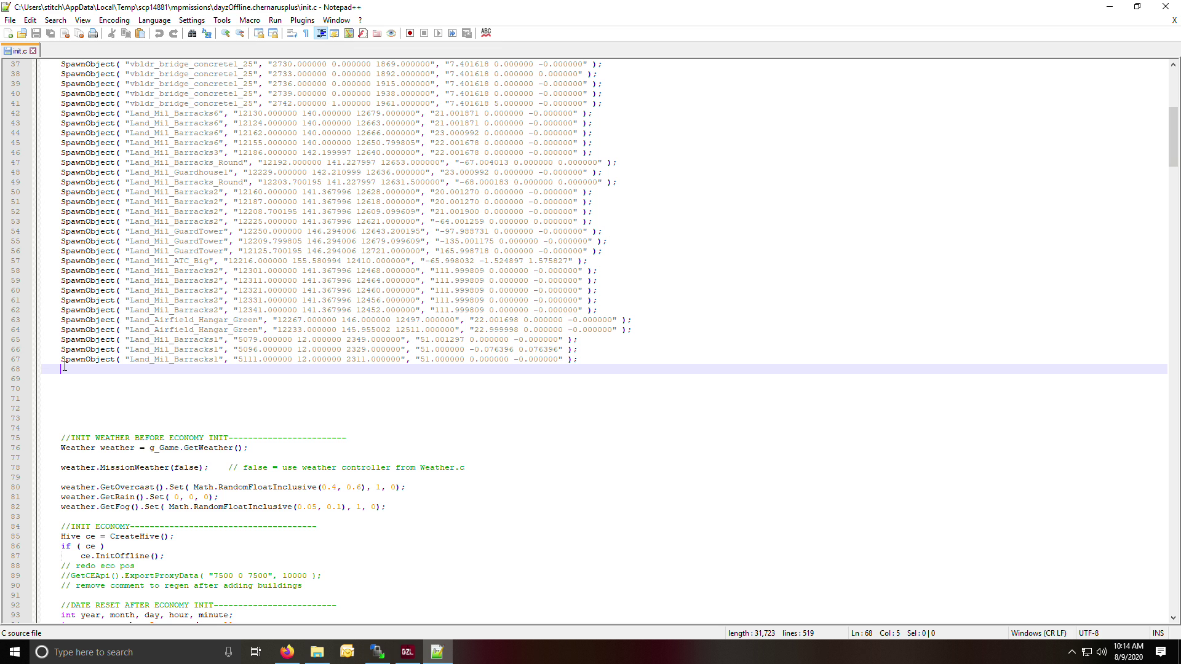
pyautogui.rightClick(64, 368)
pyautogui.click(114, 401)
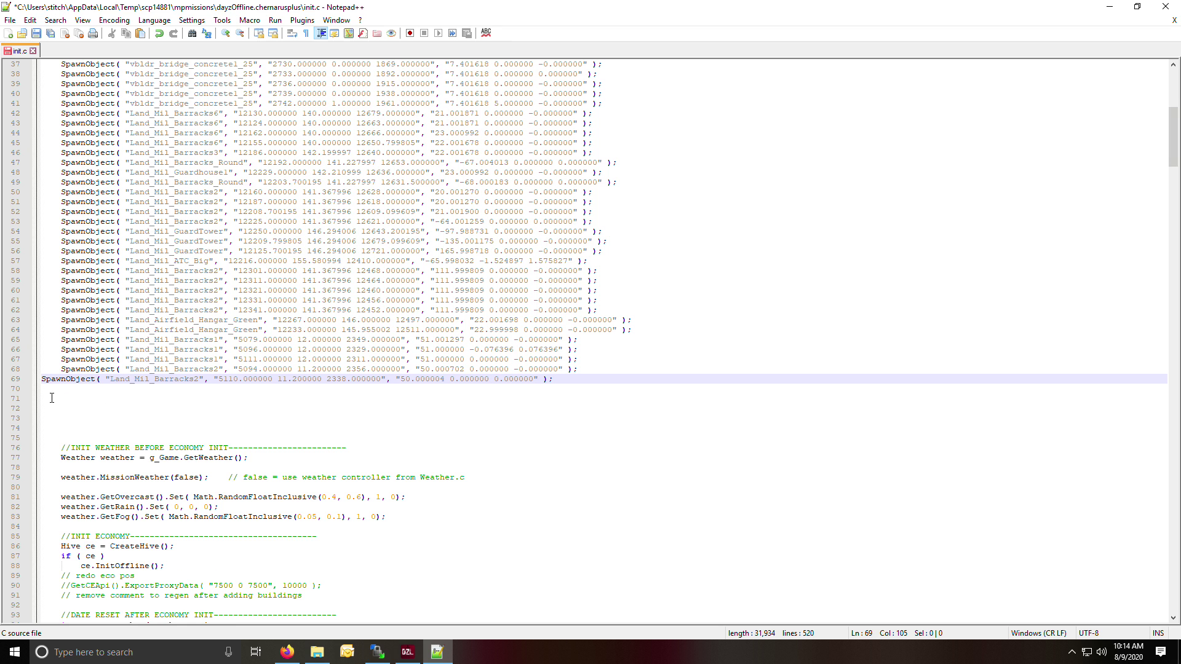
pyautogui.press('Tab')
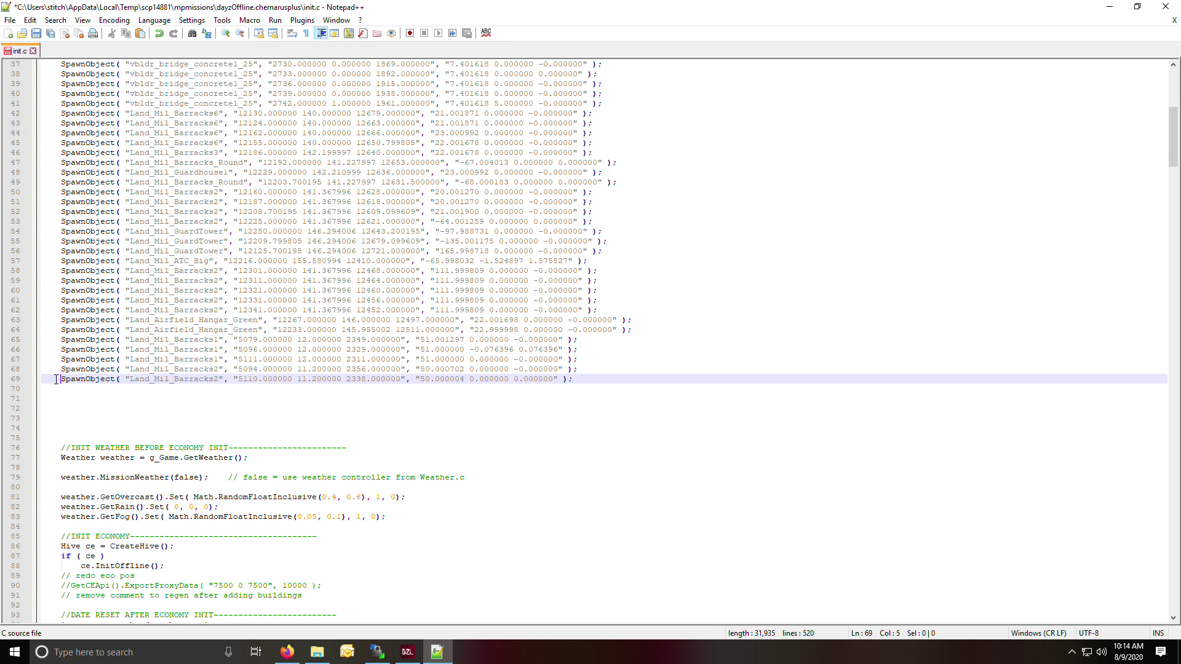
pyautogui.click(37, 34)
# Step: Uncomment the GetCEApi().ExportProxyData line in the INIT ECONOMY section, then save and close init.c
pyautogui.scroll(-9, 279, 297)
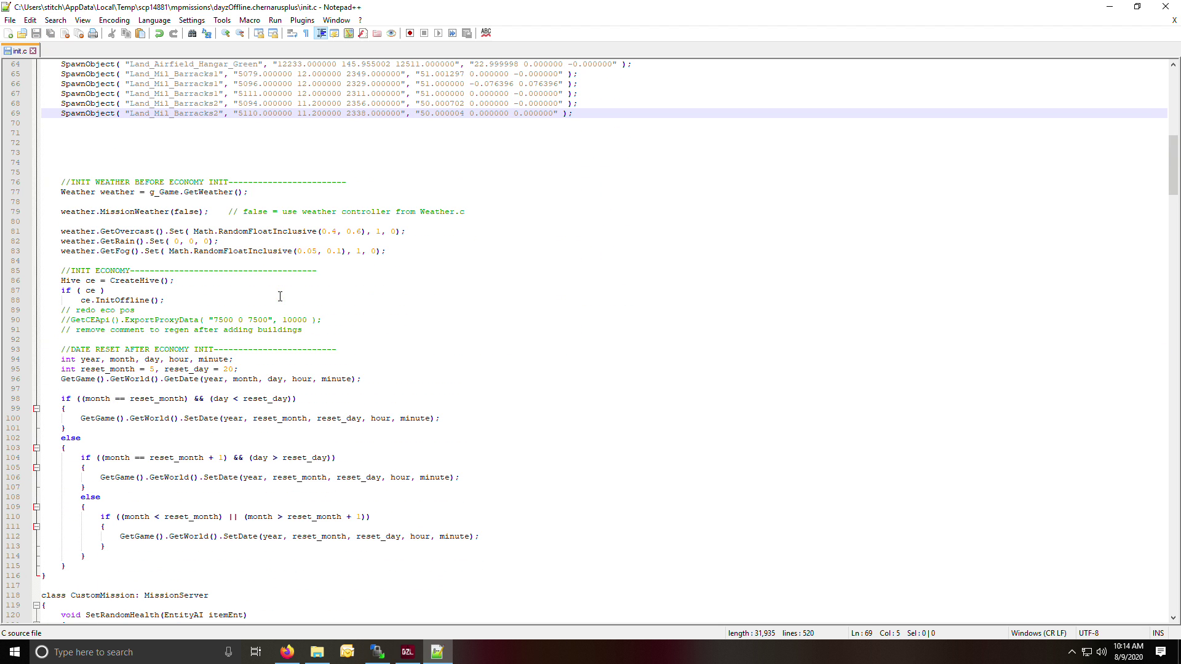
pyautogui.click(71, 320)
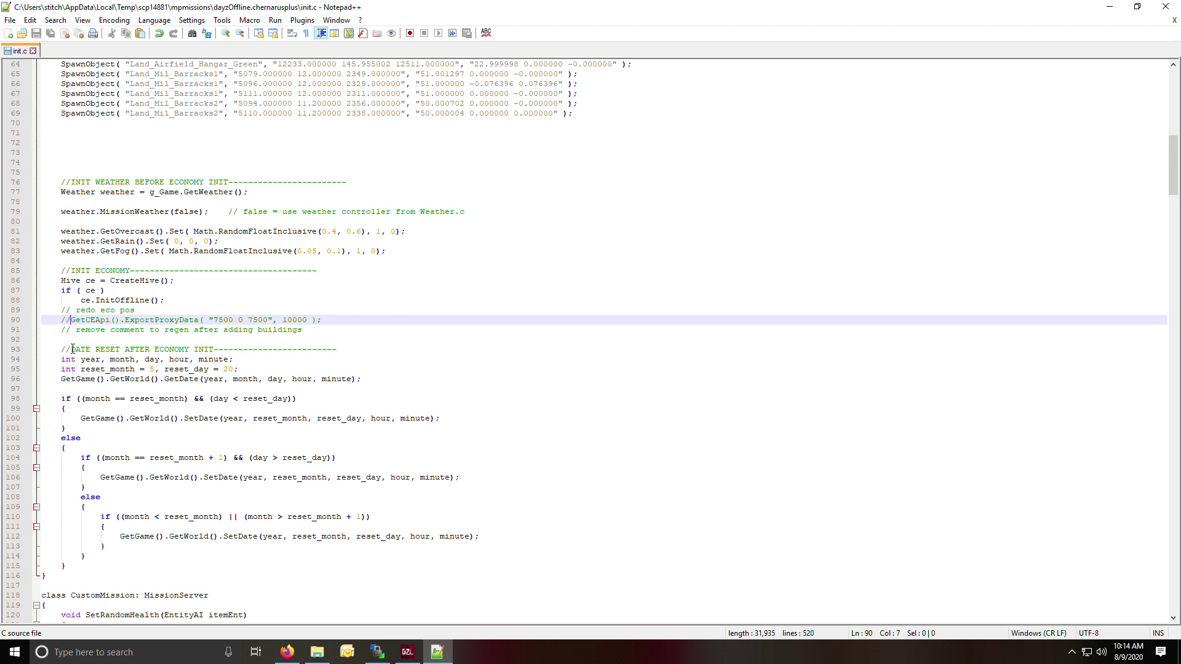
pyautogui.press('BackSpace')
pyautogui.press('BackSpace')
pyautogui.click(36, 34)
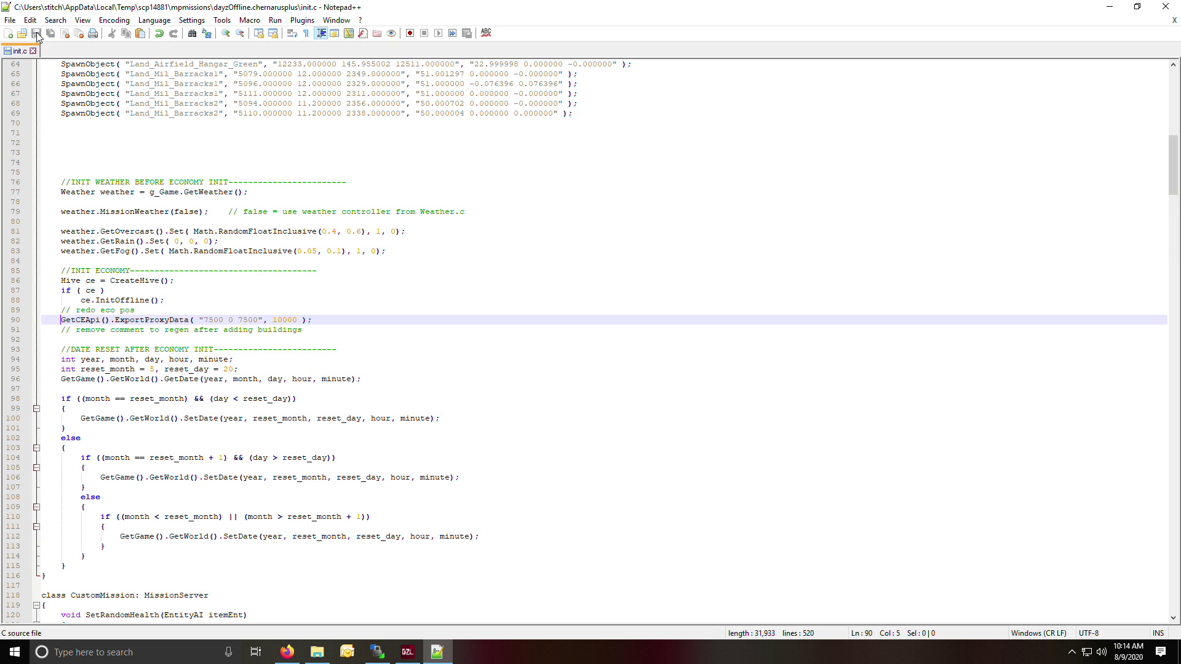
pyautogui.click(1166, 6)
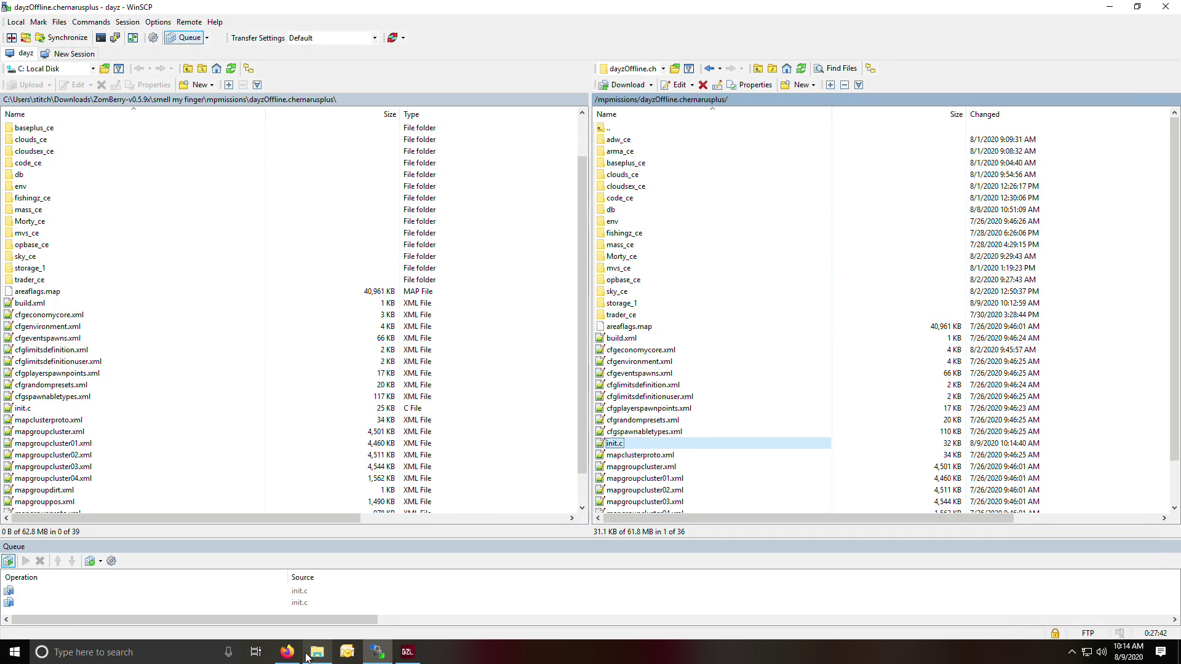
# Step: In the Survival Servers control panel in Firefox, enable Skip Save Config, Skip Server updating and Skip mod updating, and restart the game server
pyautogui.click(287, 652)
pyautogui.scroll(-6, 552, 399)
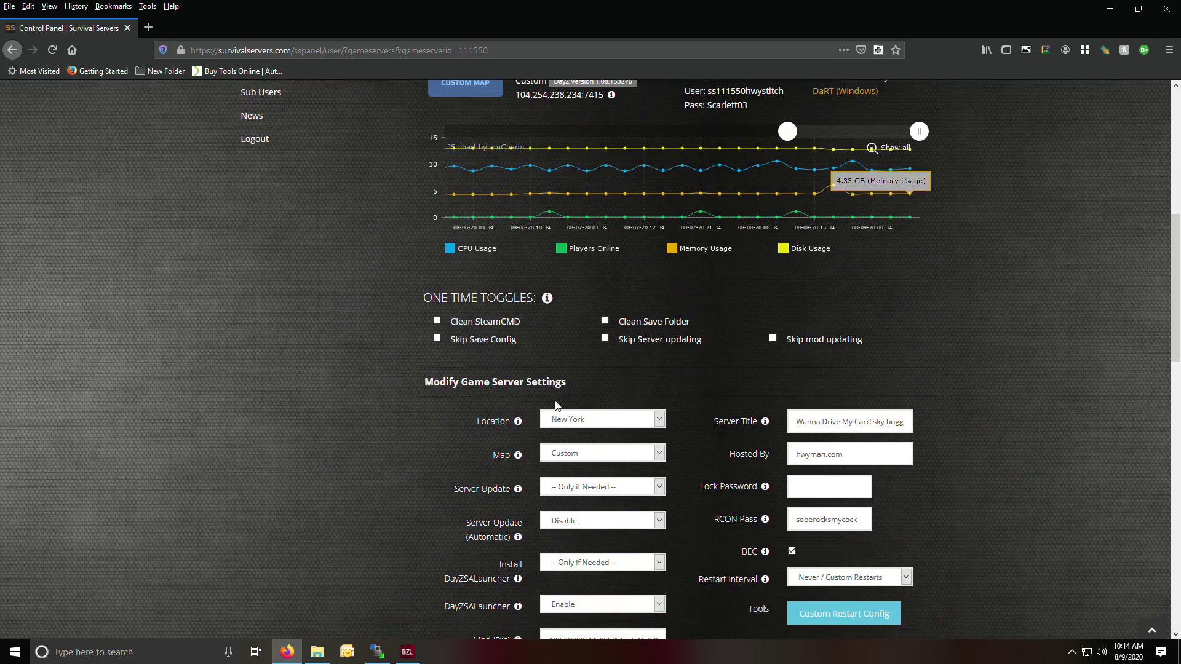
pyautogui.click(481, 342)
pyautogui.click(658, 339)
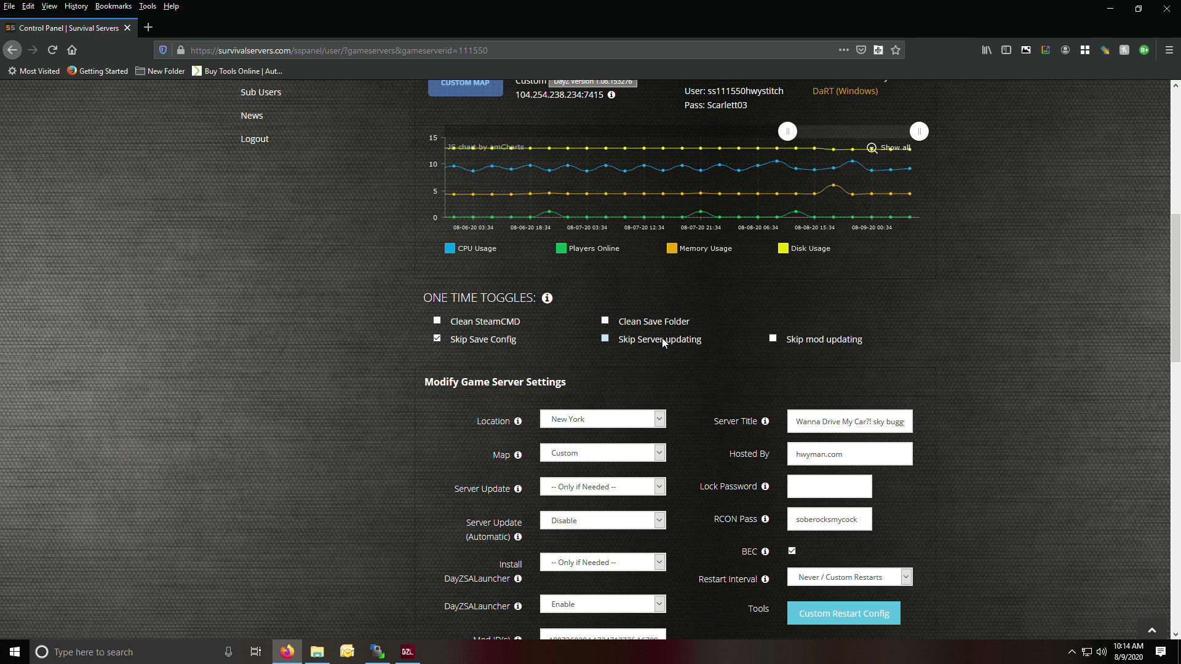
pyautogui.click(814, 340)
pyautogui.scroll(5, 979, 304)
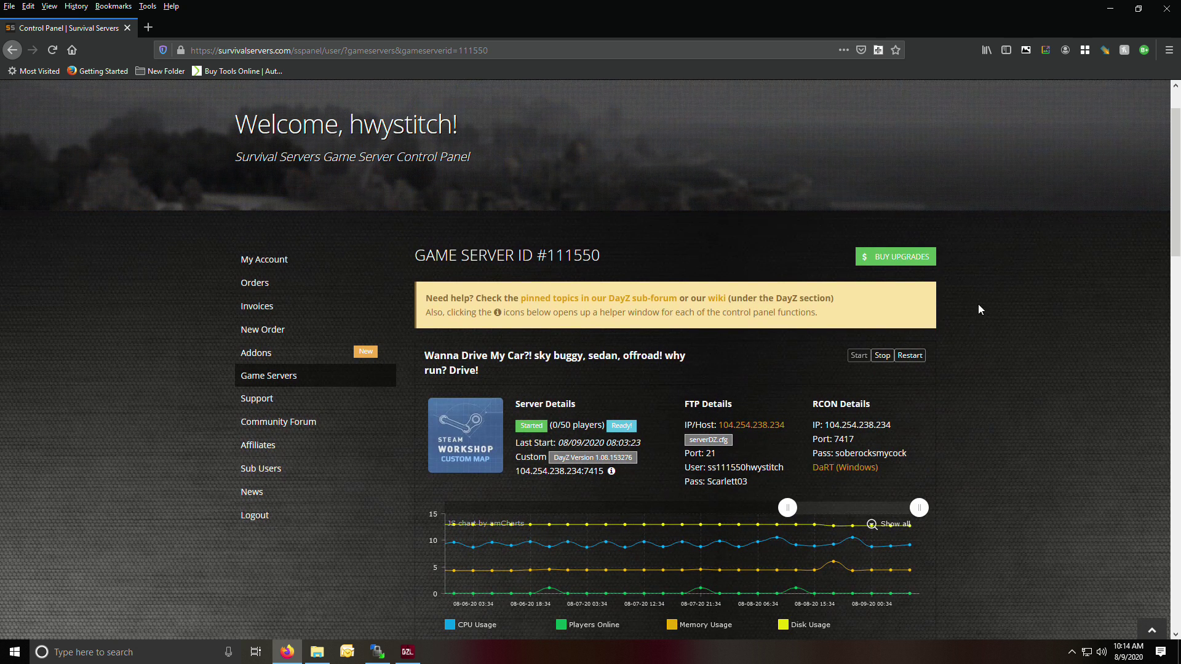
pyautogui.click(908, 355)
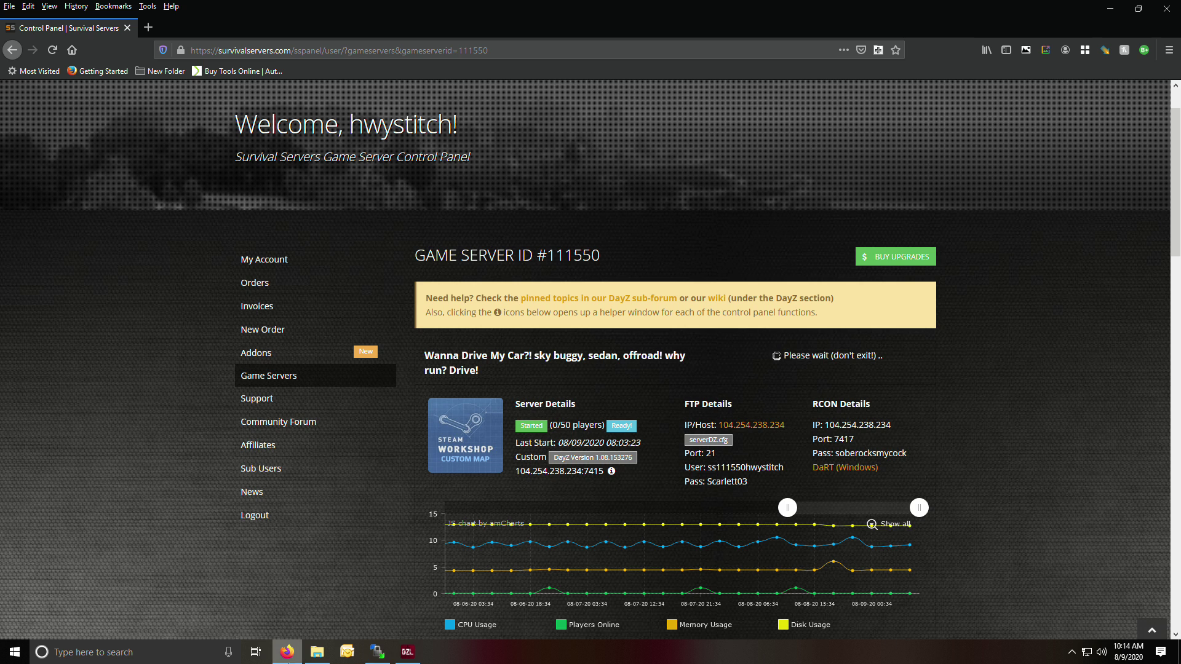
# Step: Switch to WinSCP, open the server's storage_1/export folder and refresh its file listing
pyautogui.click(384, 657)
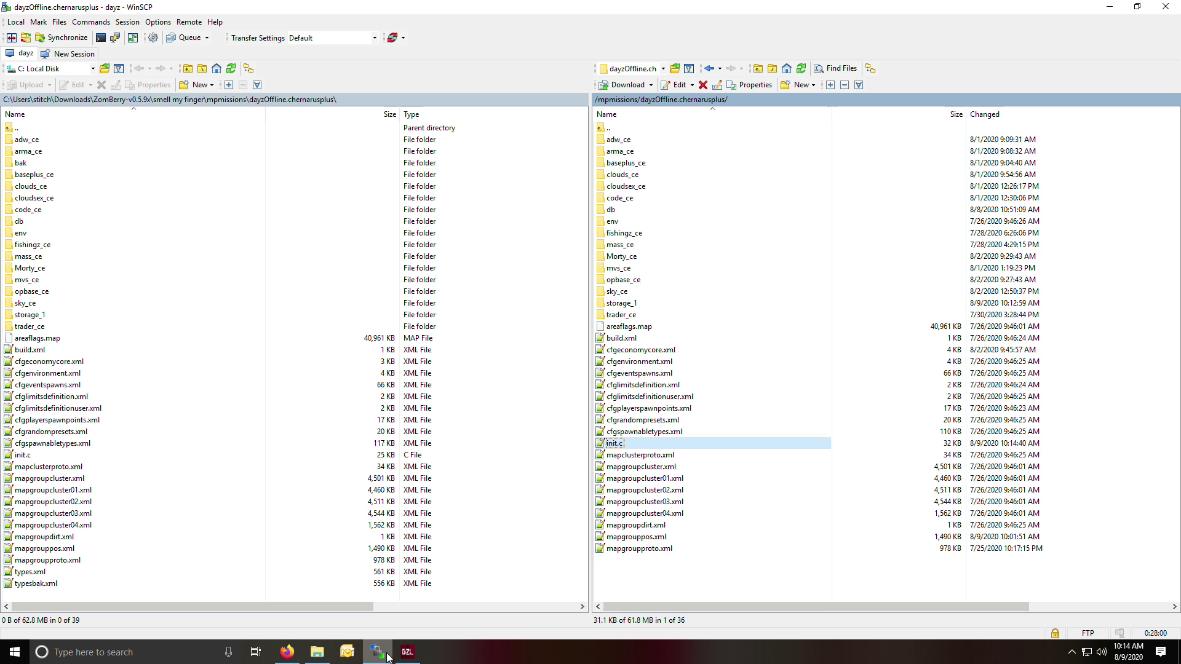
pyautogui.doubleClick(634, 304)
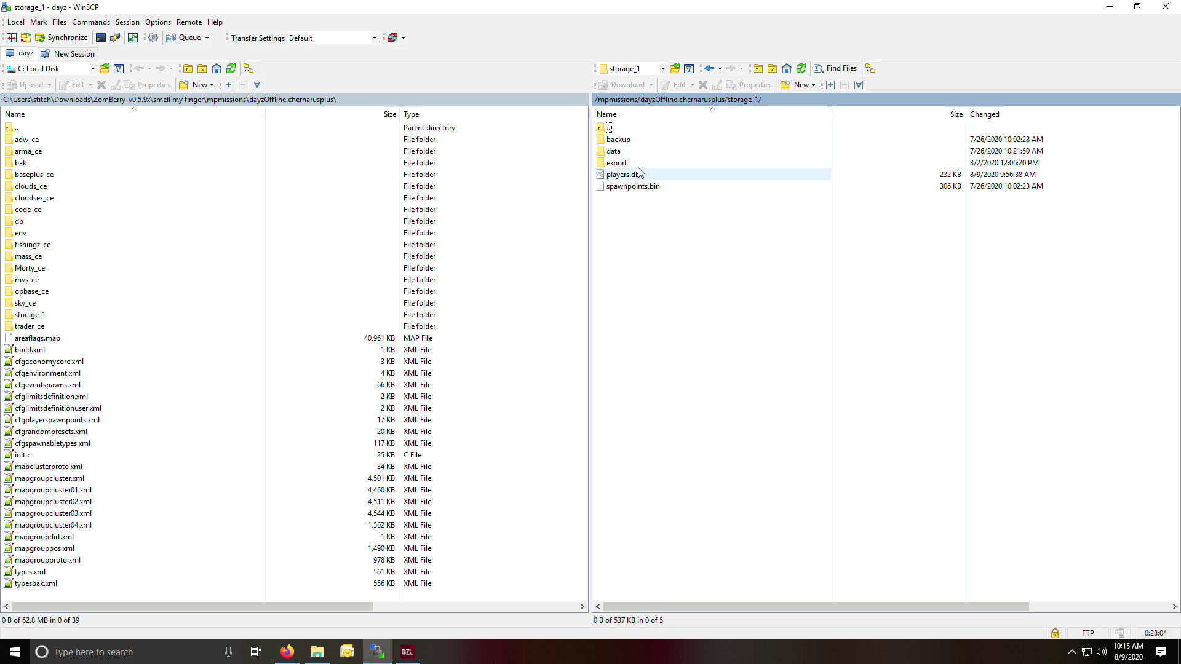
pyautogui.doubleClick(635, 163)
pyautogui.rightClick(761, 248)
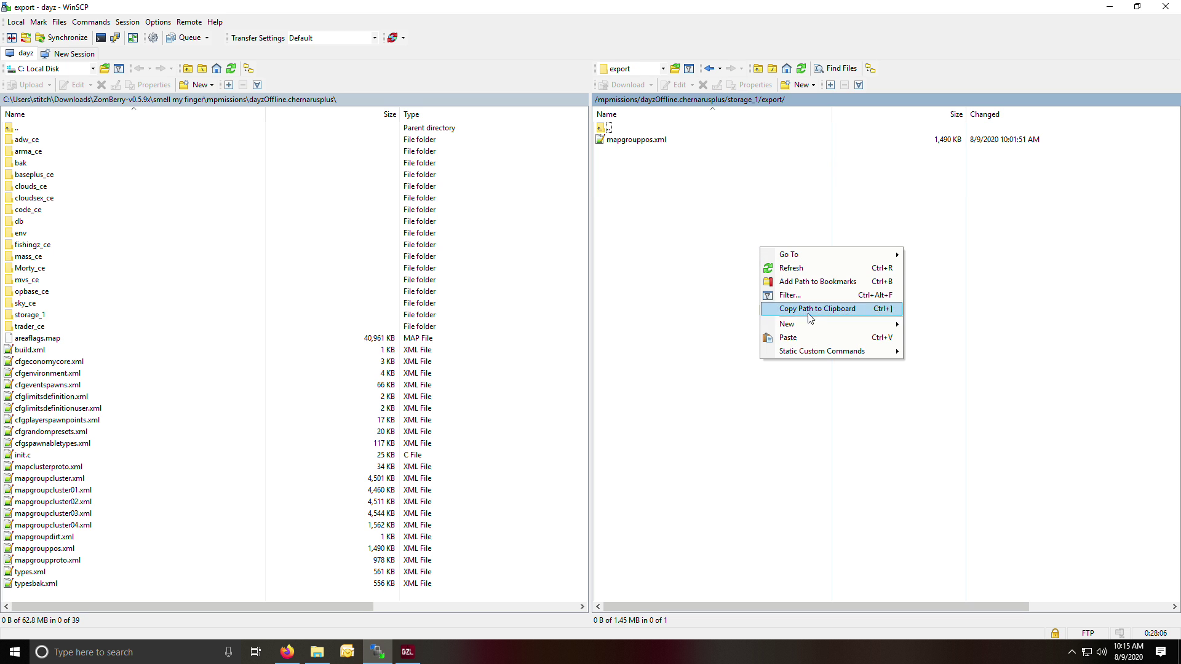
pyautogui.click(826, 268)
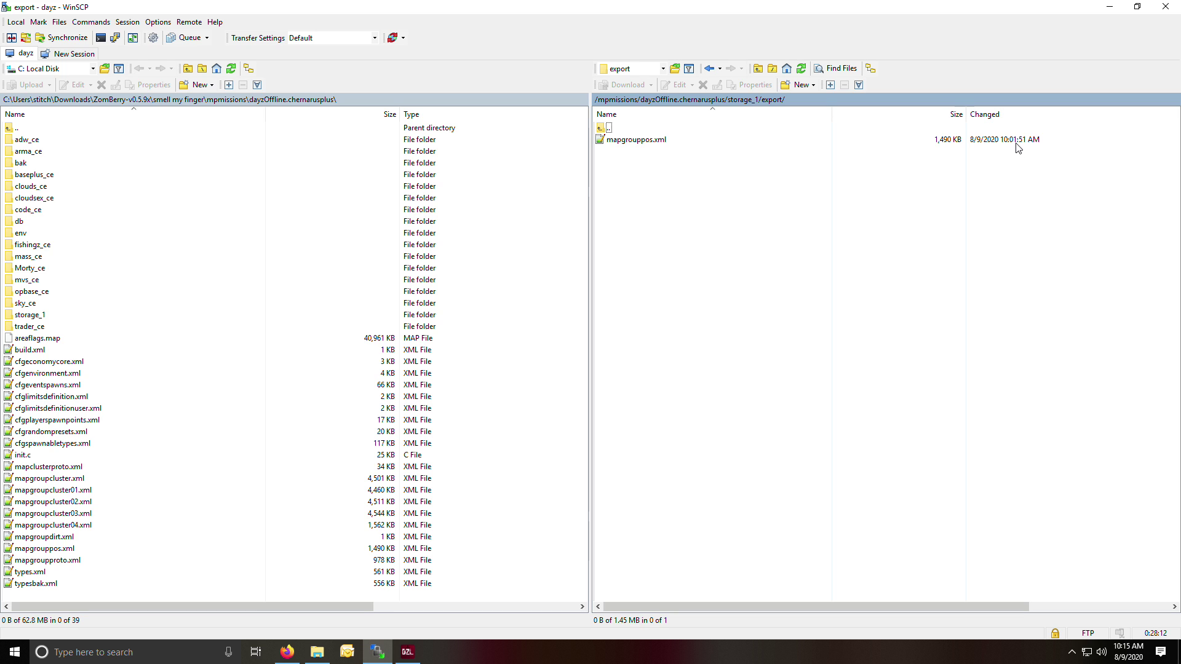
# Step: Refresh the remote export folder repeatedly, checking whether mapgrouppos.xml has a new modification time
pyautogui.rightClick(750, 291)
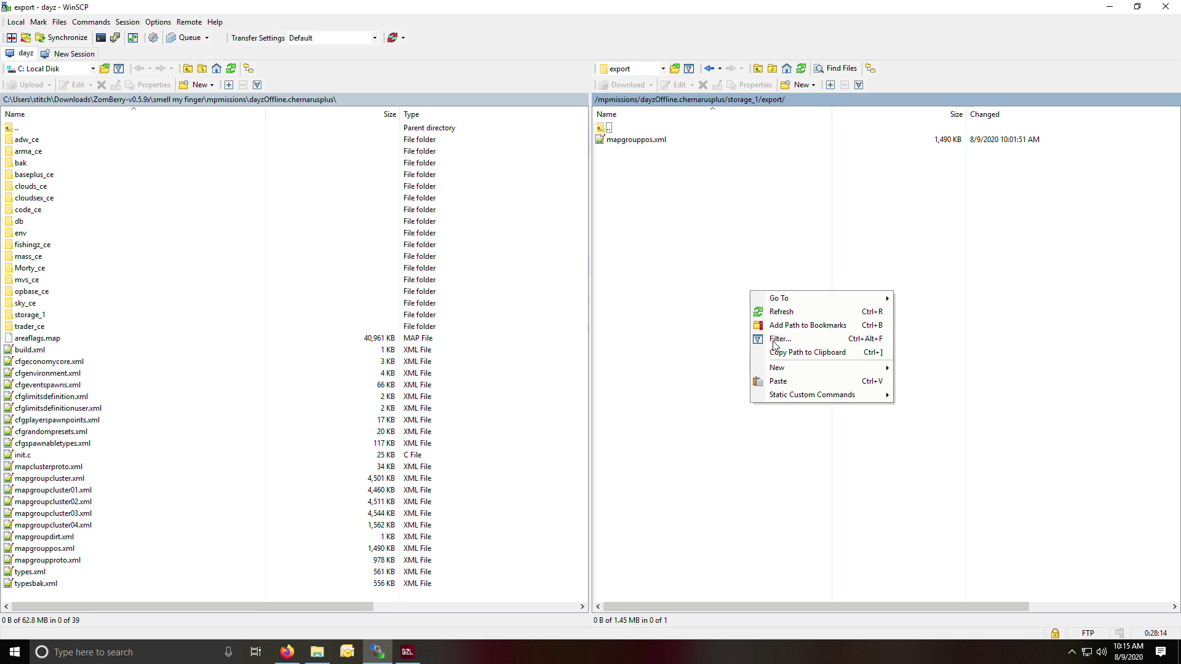
pyautogui.click(817, 311)
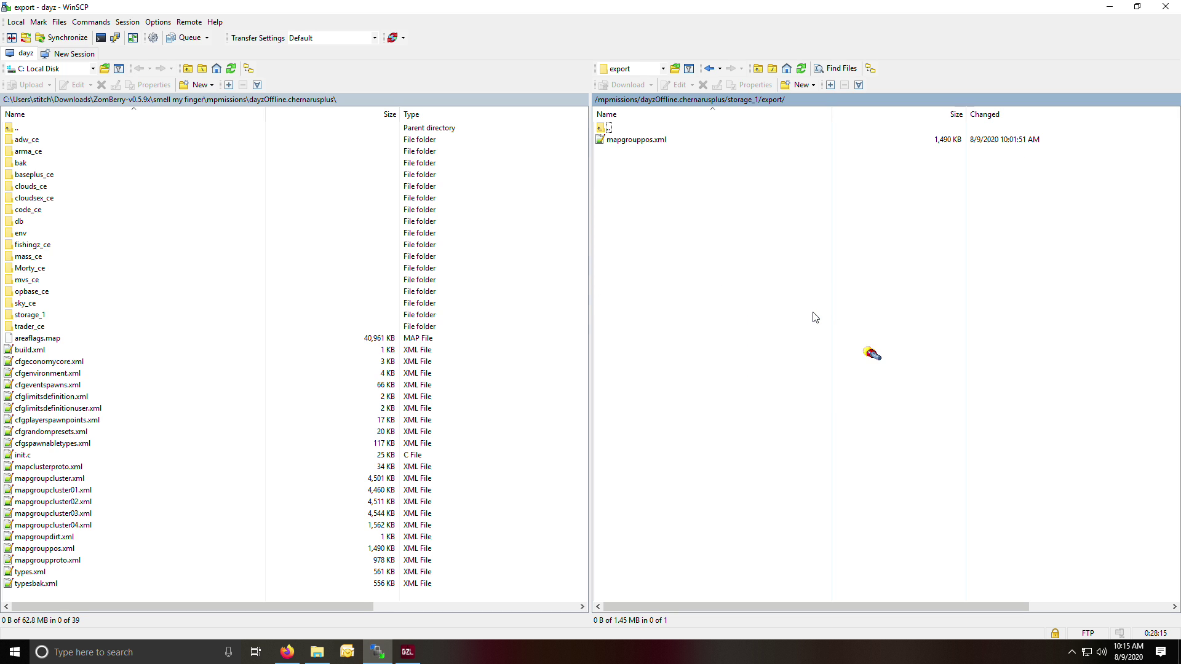
pyautogui.rightClick(692, 267)
pyautogui.click(713, 277)
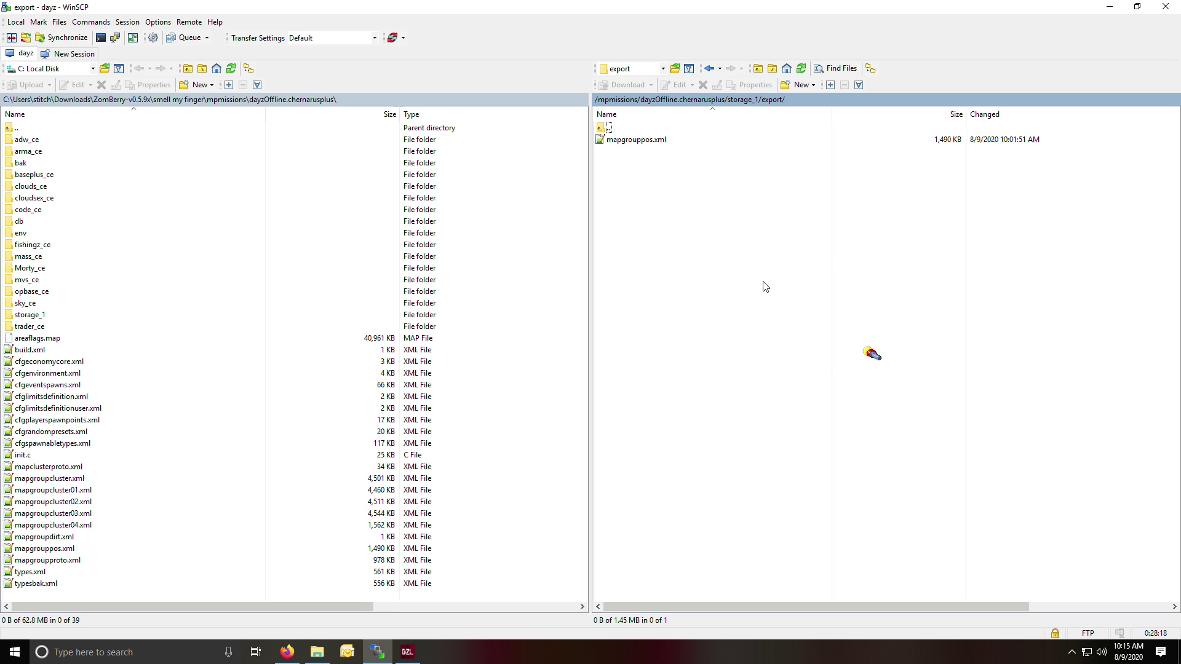
pyautogui.rightClick(711, 315)
pyautogui.click(751, 333)
pyautogui.rightClick(708, 338)
pyautogui.click(751, 362)
pyautogui.rightClick(729, 354)
pyautogui.click(761, 372)
pyautogui.rightClick(724, 344)
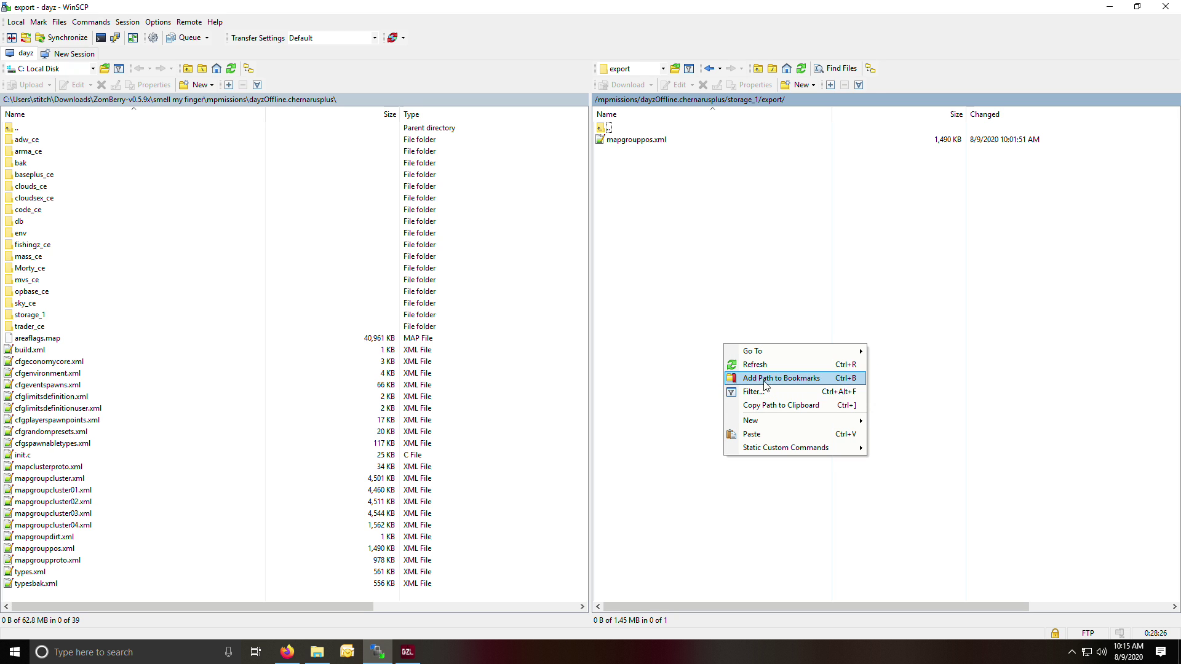
pyautogui.click(766, 364)
pyautogui.rightClick(738, 348)
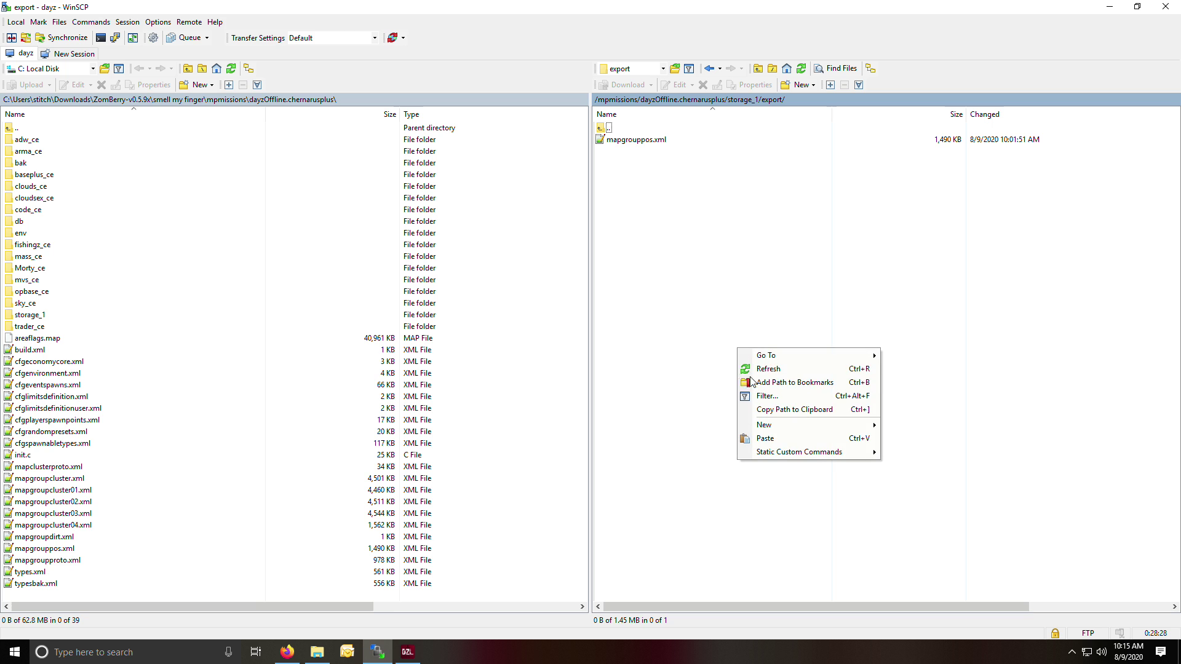
pyautogui.click(765, 371)
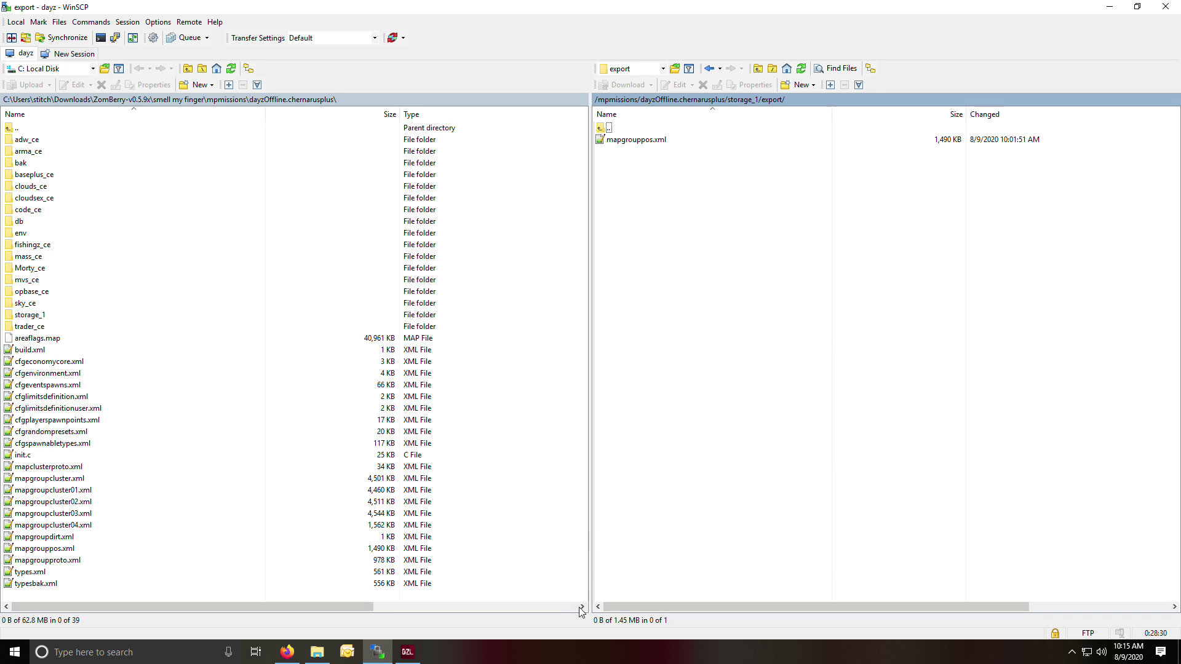
# Step: Check the game server's restart status in the Survival Servers control panel in Firefox and return to WinSCP
pyautogui.click(289, 652)
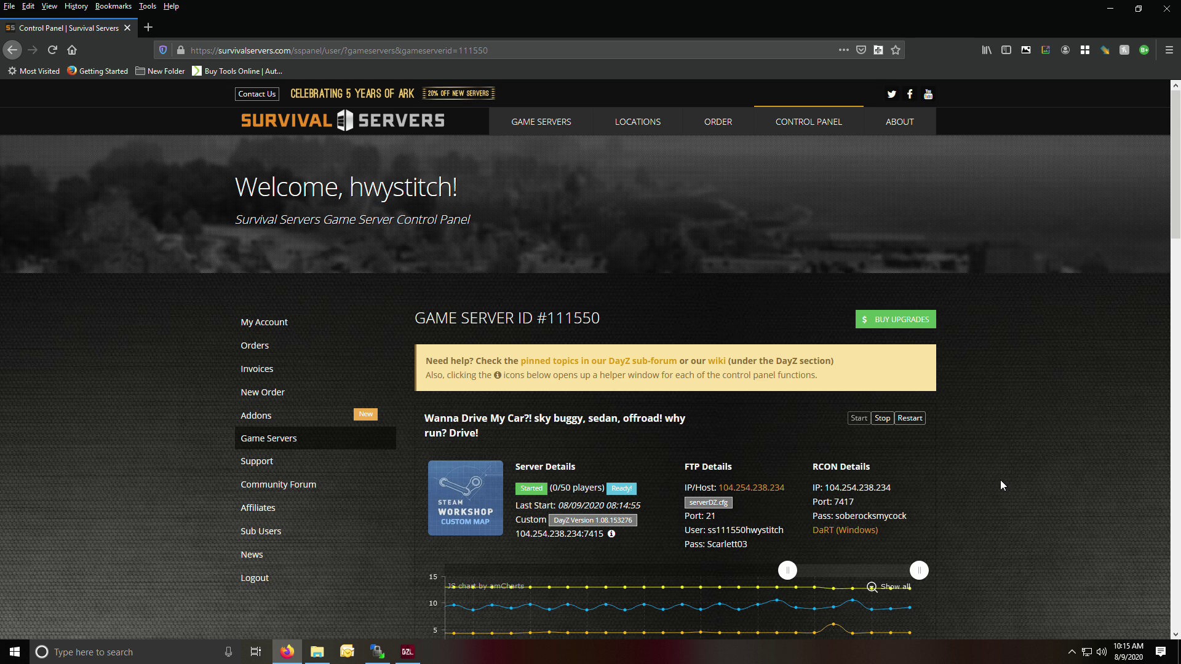
pyautogui.scroll(-2, 1000, 480)
pyautogui.click(378, 653)
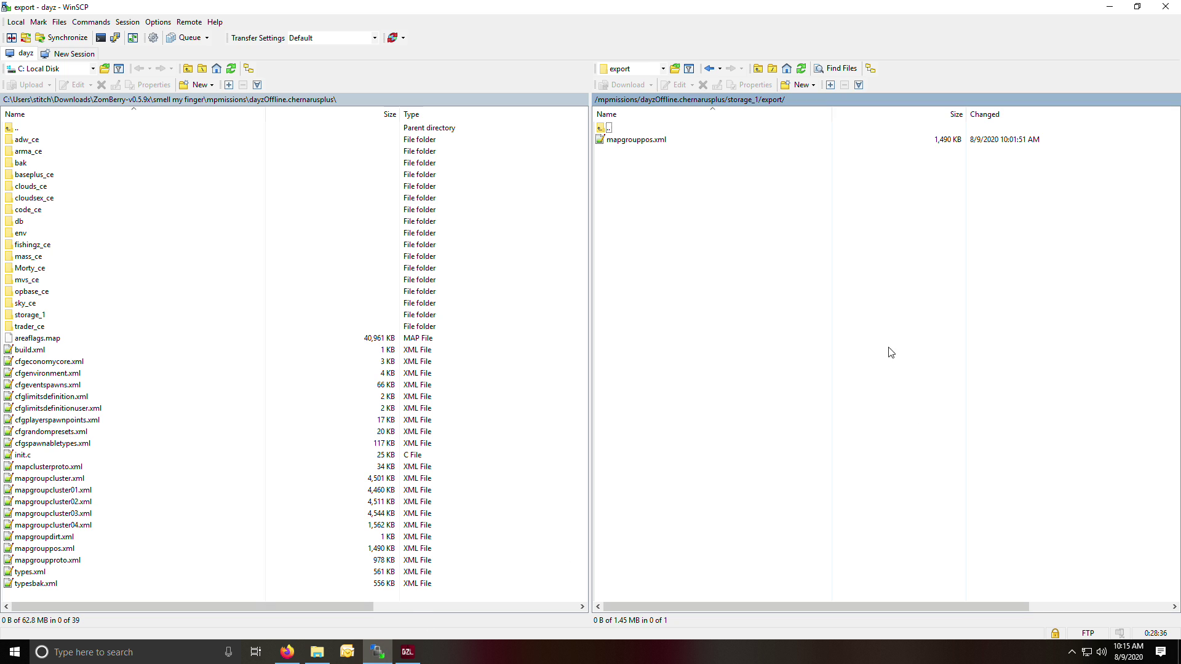
# Step: Keep refreshing the remote export folder until mapgrouppos.xml is fully regenerated, checking its size and modification time
pyautogui.rightClick(763, 326)
pyautogui.click(838, 350)
pyautogui.rightClick(693, 326)
pyautogui.click(740, 352)
pyautogui.rightClick(732, 353)
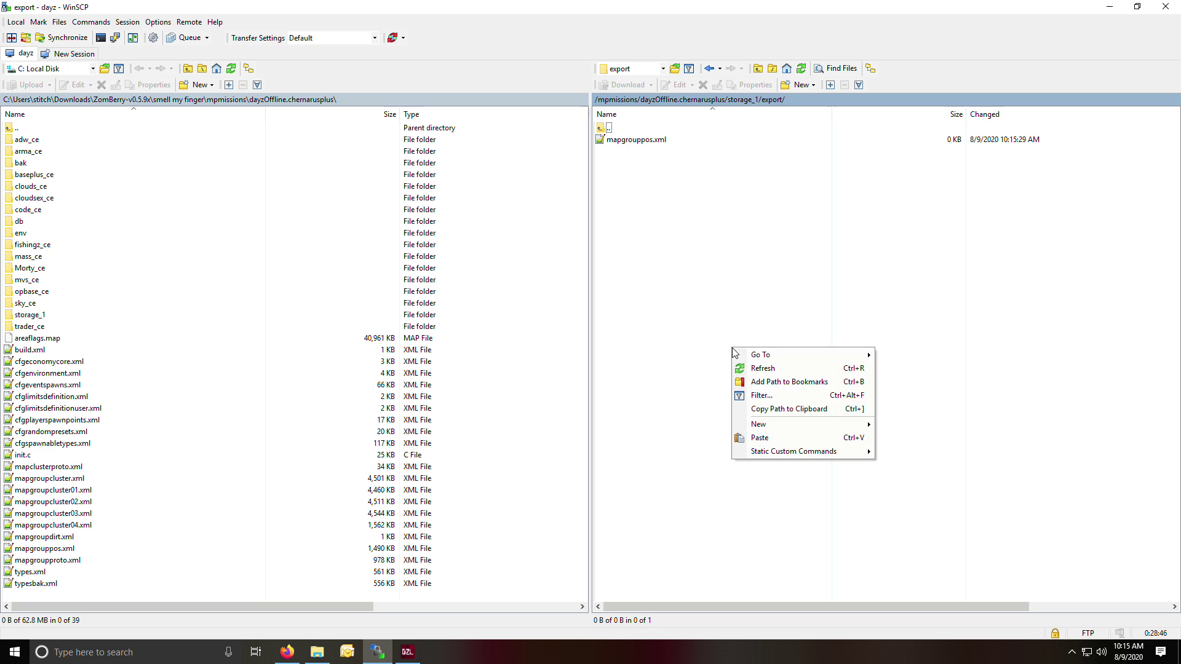
pyautogui.click(754, 370)
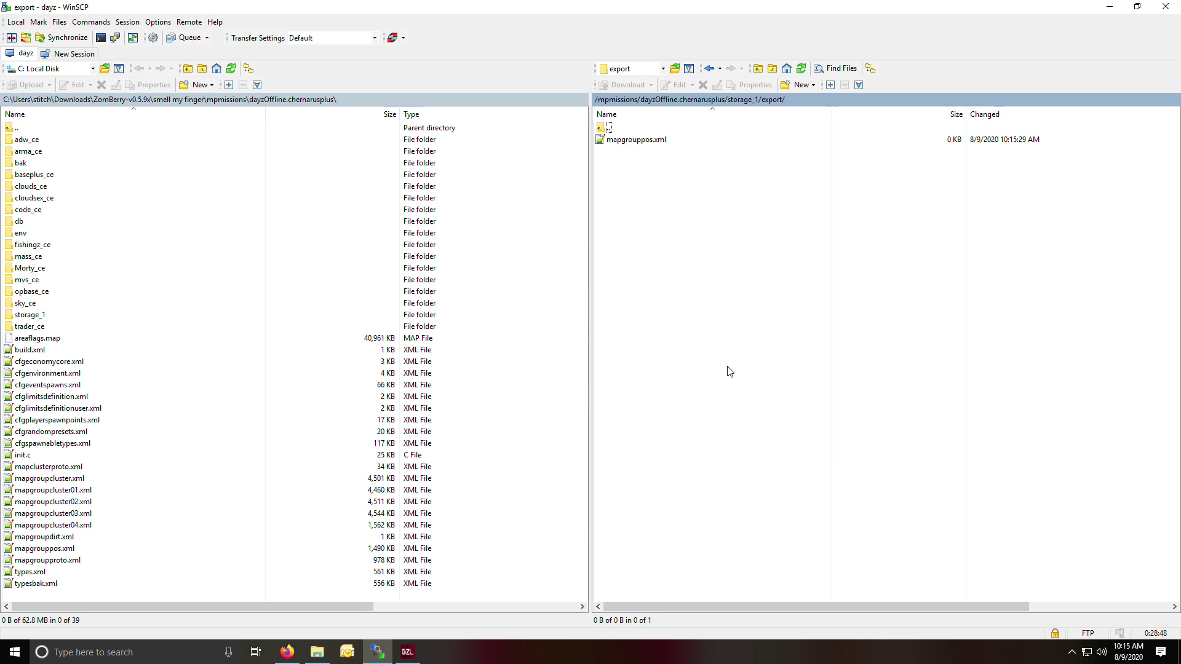
pyautogui.rightClick(727, 367)
pyautogui.click(769, 388)
pyautogui.rightClick(705, 348)
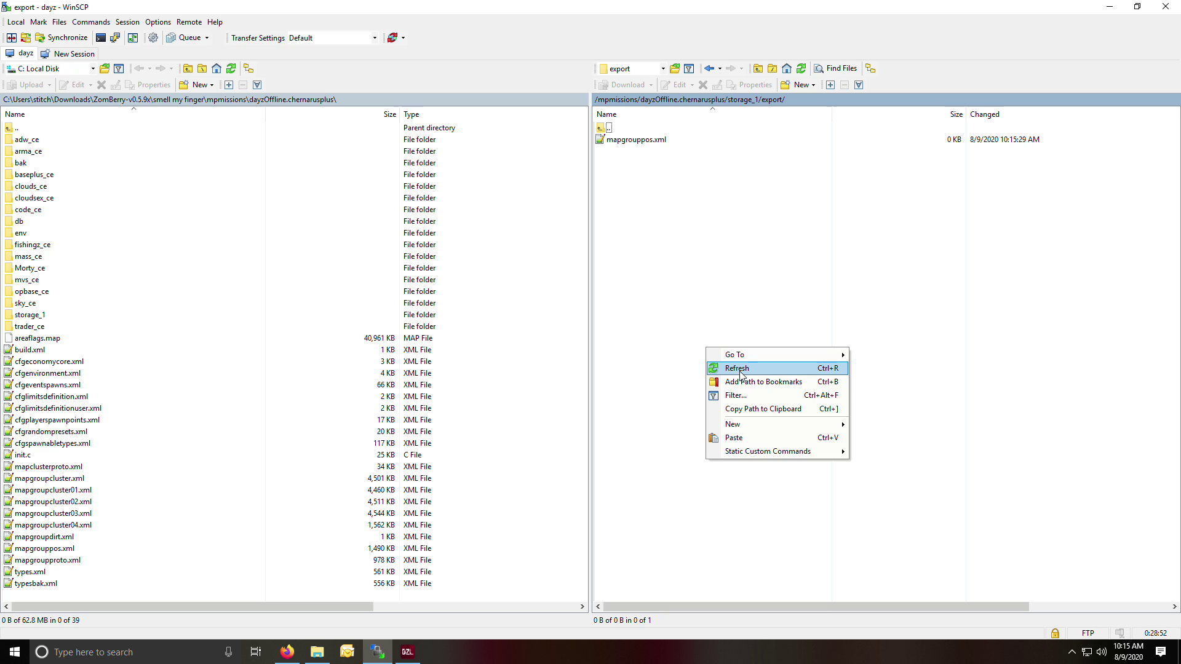
pyautogui.click(740, 371)
pyautogui.rightClick(688, 369)
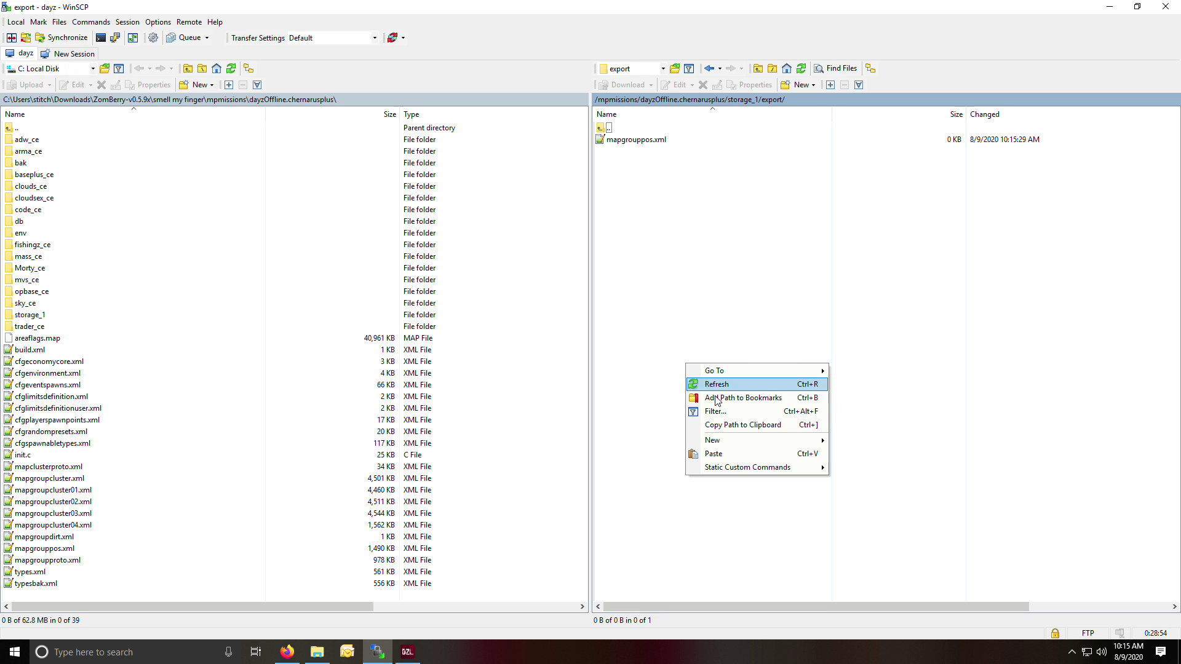
pyautogui.click(737, 387)
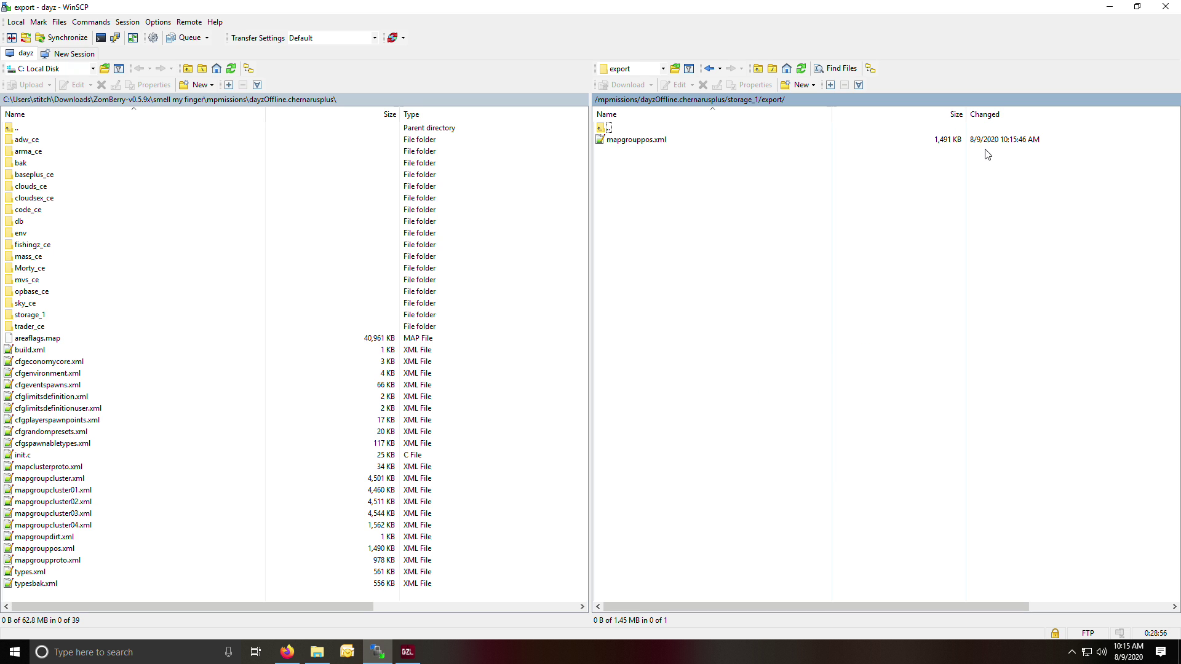
pyautogui.rightClick(658, 327)
pyautogui.click(690, 346)
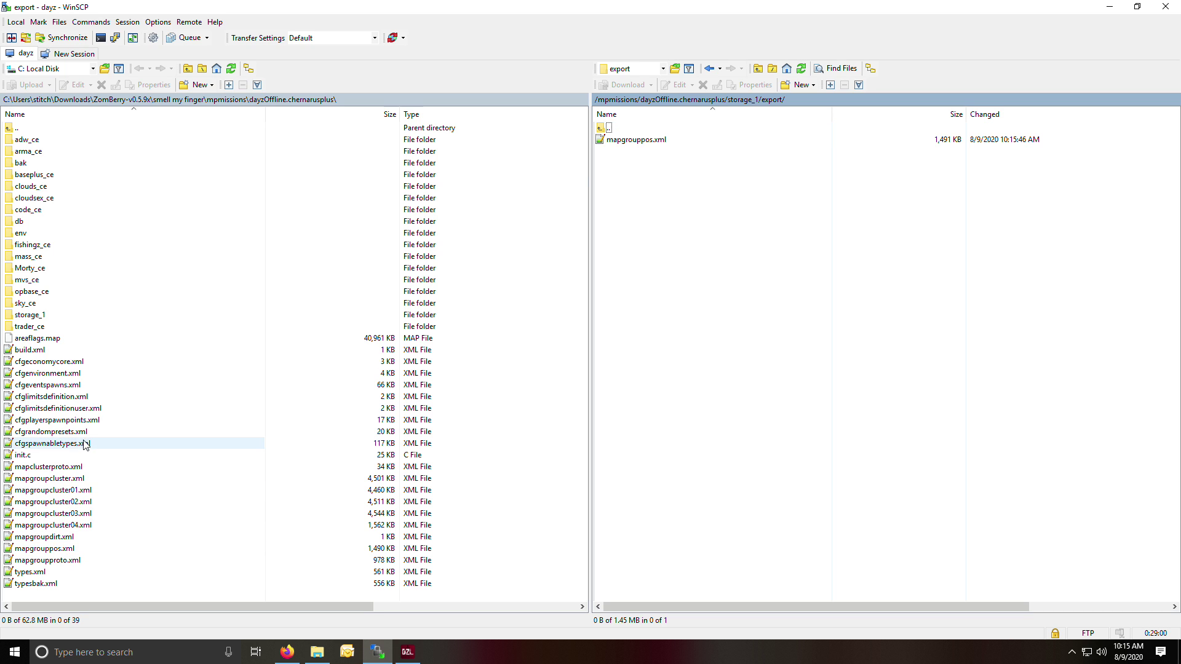
# Step: Delete the local copy of mapgrouppos.xml and download the regenerated one from the server's export folder into the local dayzOffline.chernarusplus folder
pyautogui.click(55, 549)
pyautogui.press('Delete')
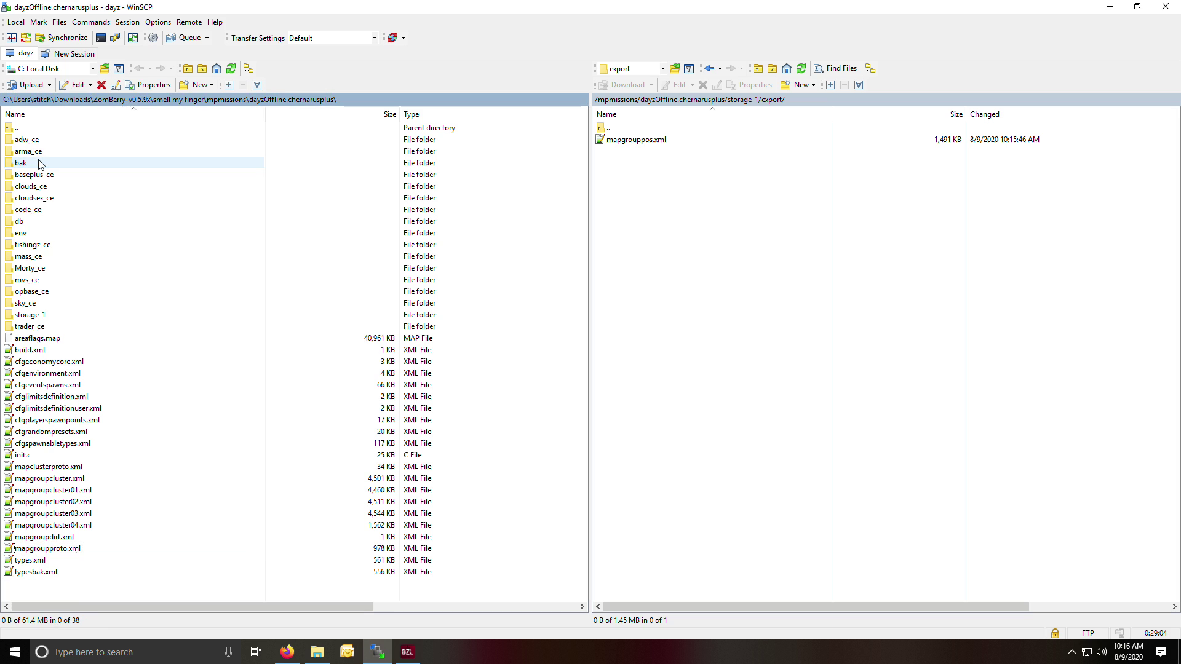
pyautogui.click(650, 141)
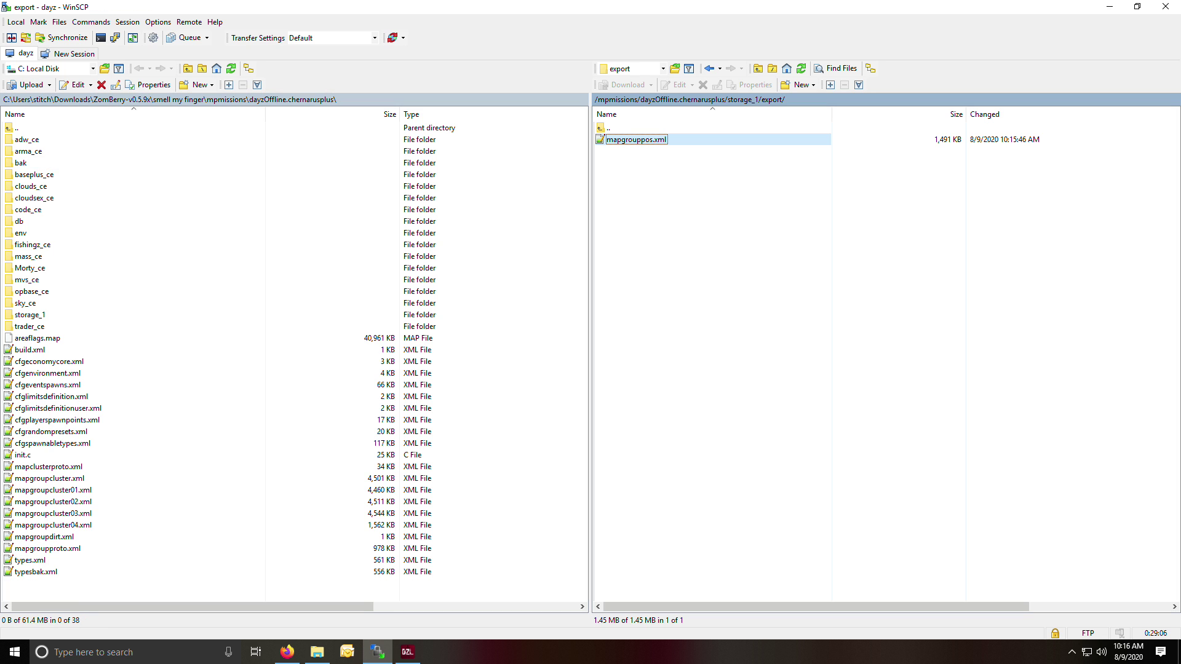
pyautogui.moveTo(650, 141); pyautogui.dragTo(142, 549)
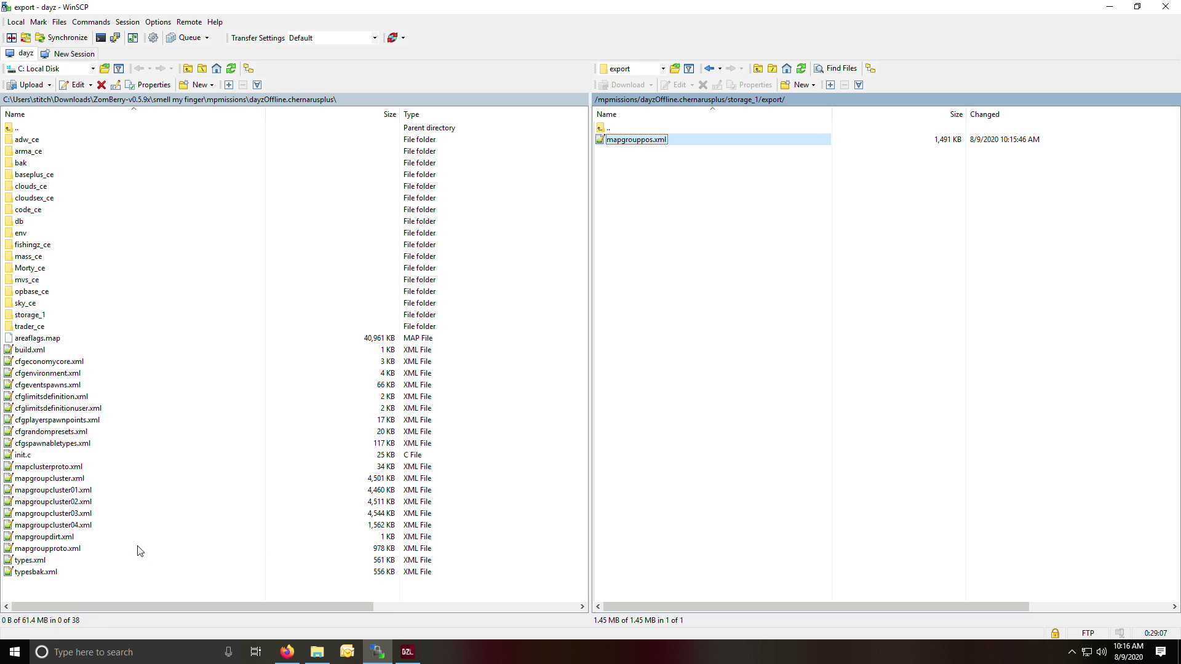
# Step: Go back to the server's dayzOffline.chernarusplus folder, comment out the GetCEApi().ExportProxyData line in init.c with //, and close the file
pyautogui.doubleClick(601, 128)
pyautogui.doubleClick(600, 128)
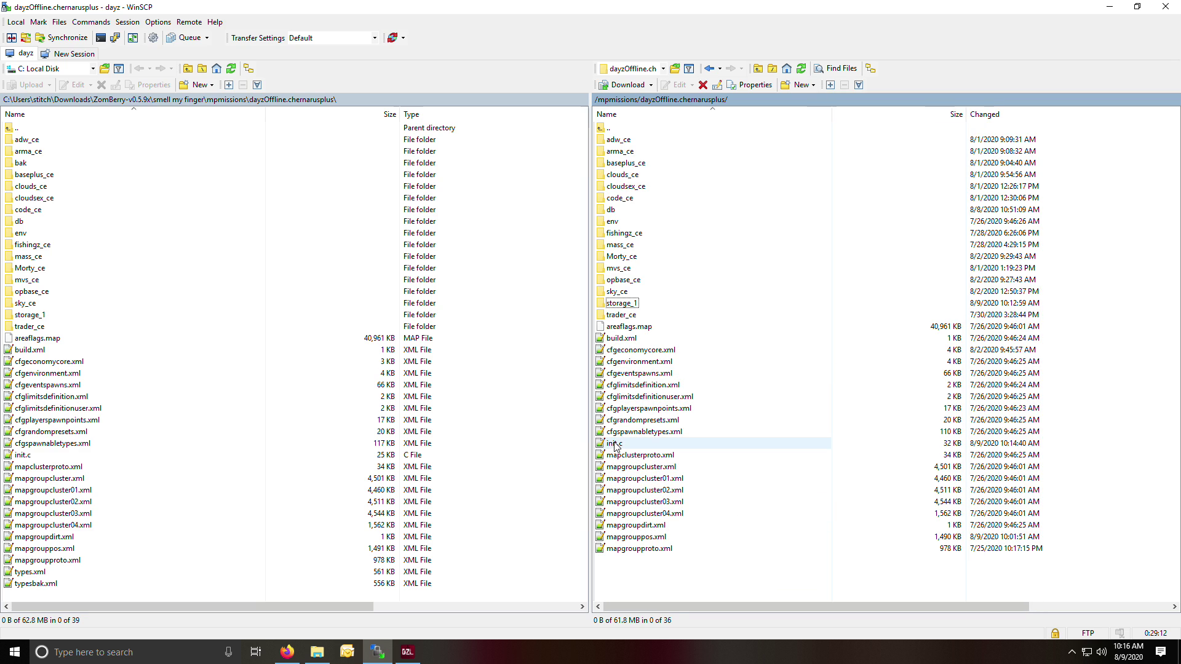
pyautogui.doubleClick(615, 444)
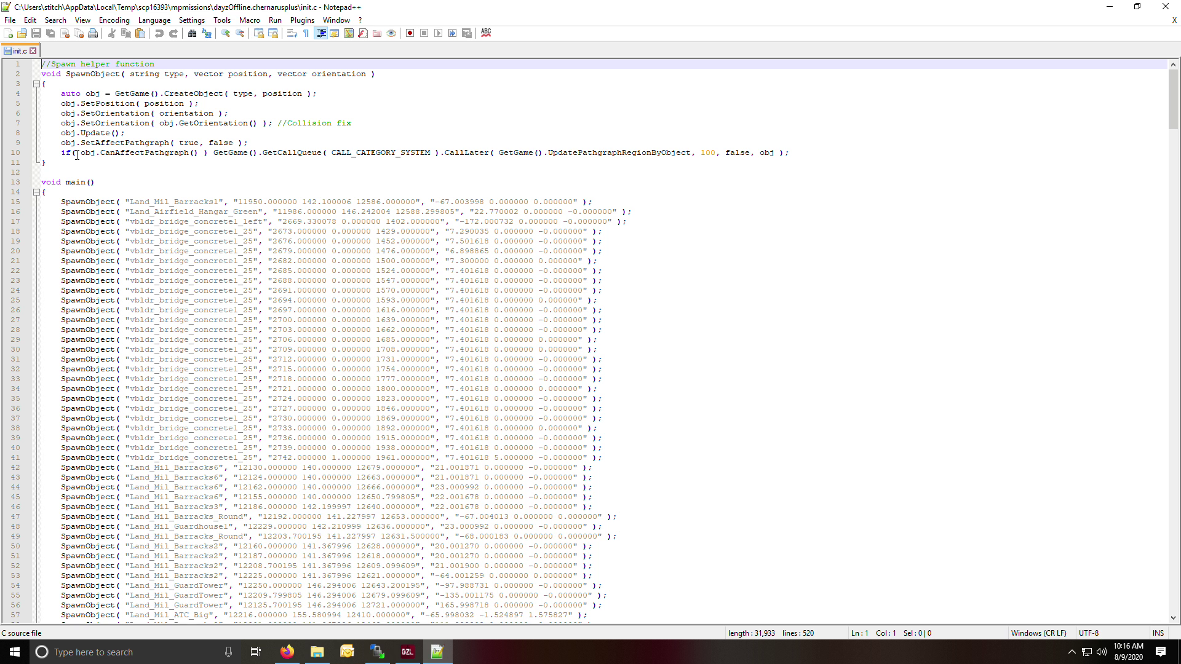
pyautogui.scroll(-20, 77, 155)
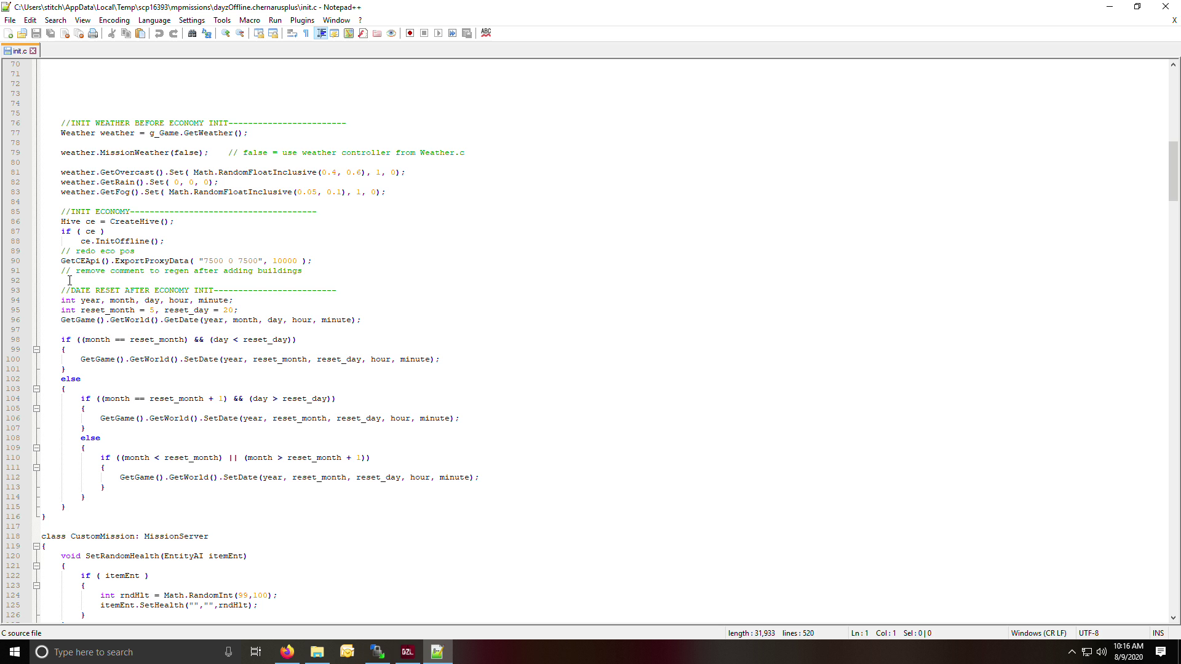
pyautogui.click(61, 261)
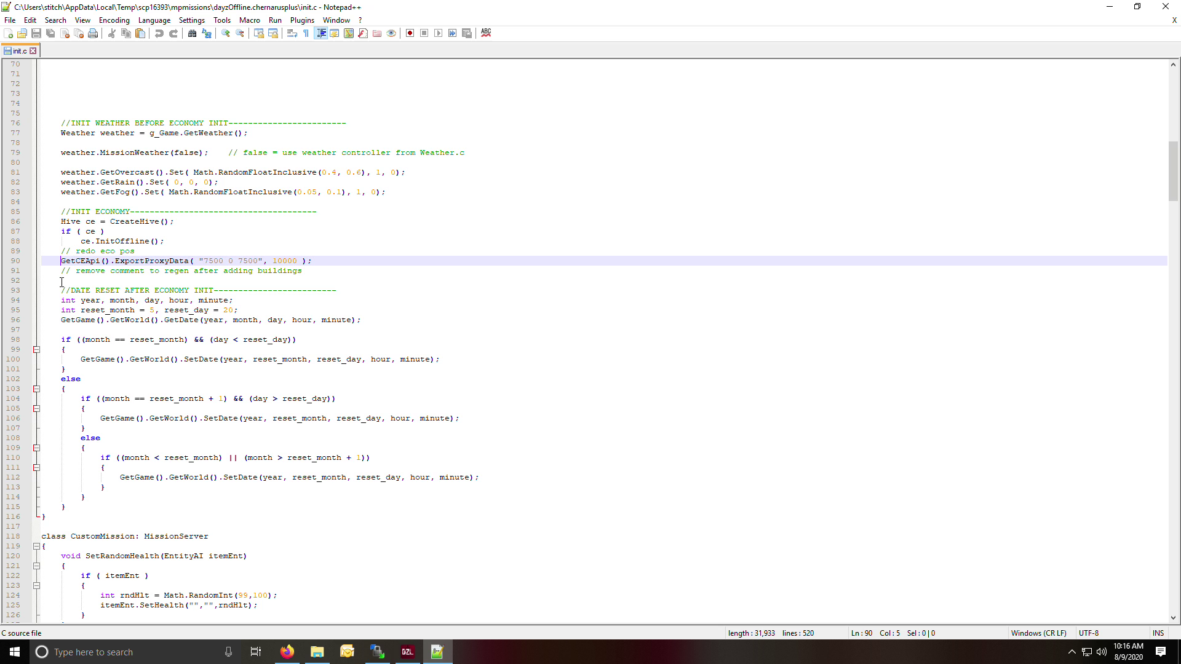
pyautogui.write('//')
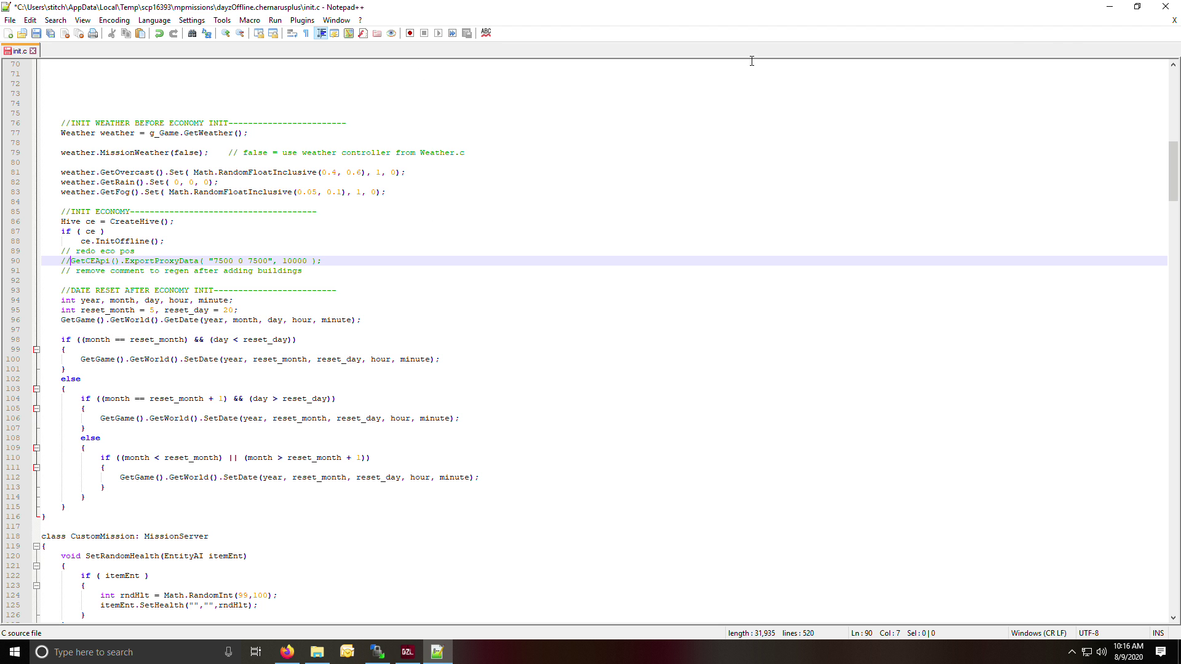
pyautogui.click(1166, 6)
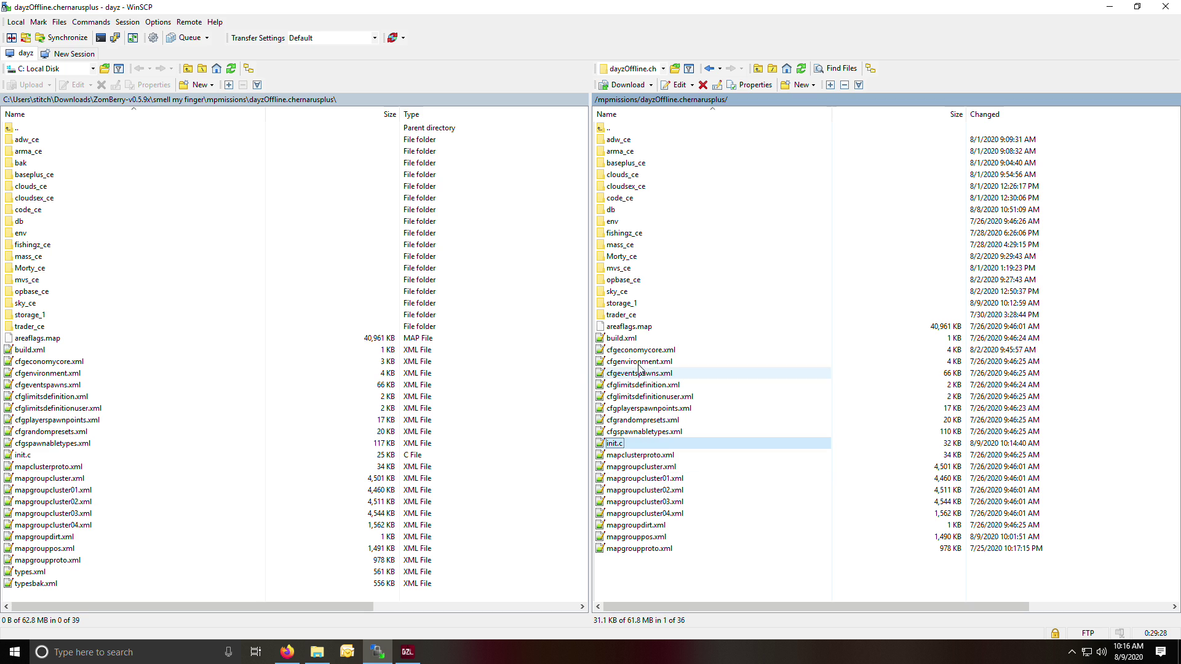
# Step: Upload the local mapgrouppos.xml to the server's /mpmissions/dayzOffline.chernarusplus folder, overwriting the existing file
pyautogui.click(46, 549)
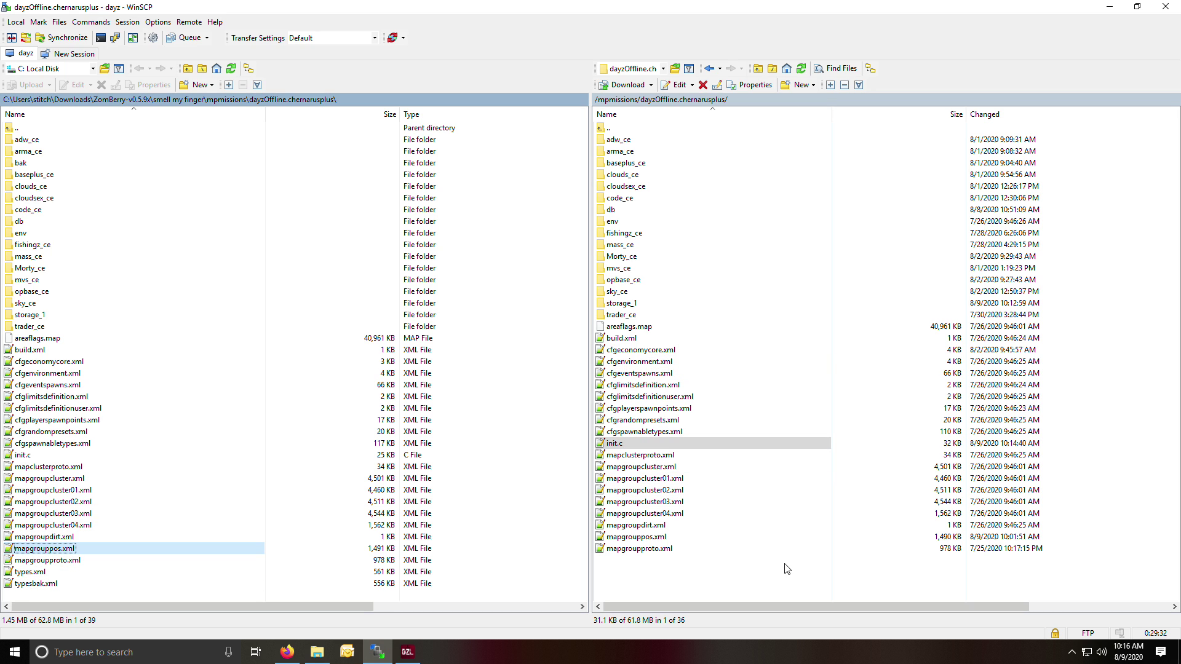
pyautogui.press('F5')
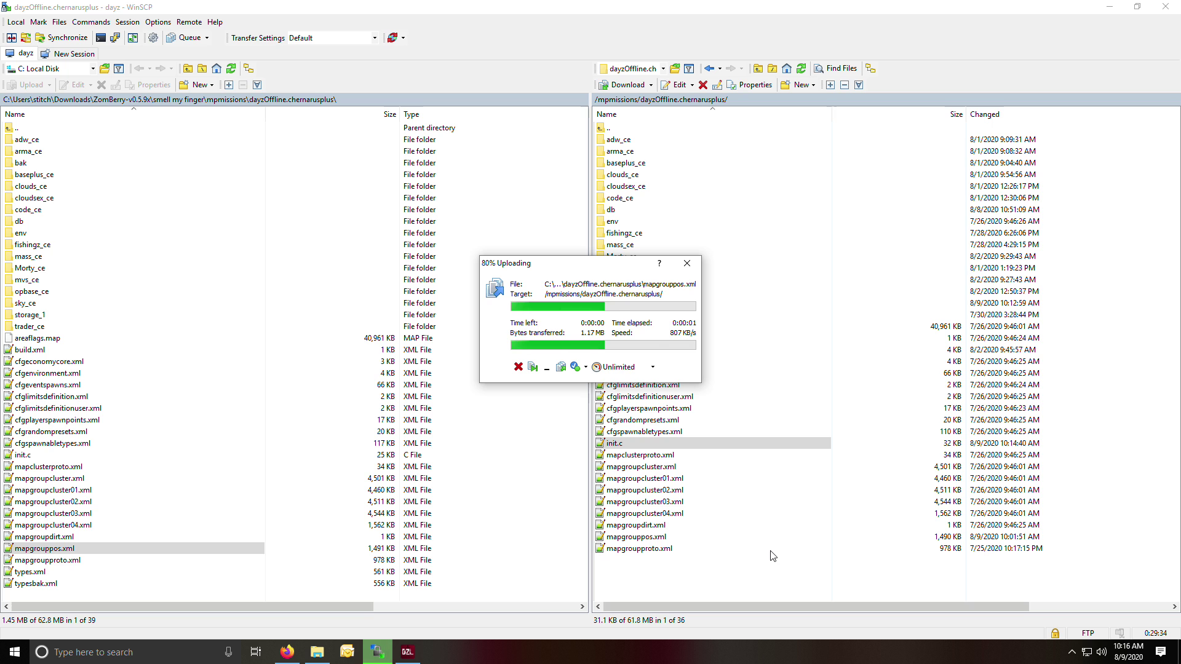
# Step: In the Firefox control panel, enable Skip Save Config, Skip Server updating and Skip mod updating, and restart the game server again
pyautogui.click(284, 655)
pyautogui.scroll(-3, 509, 504)
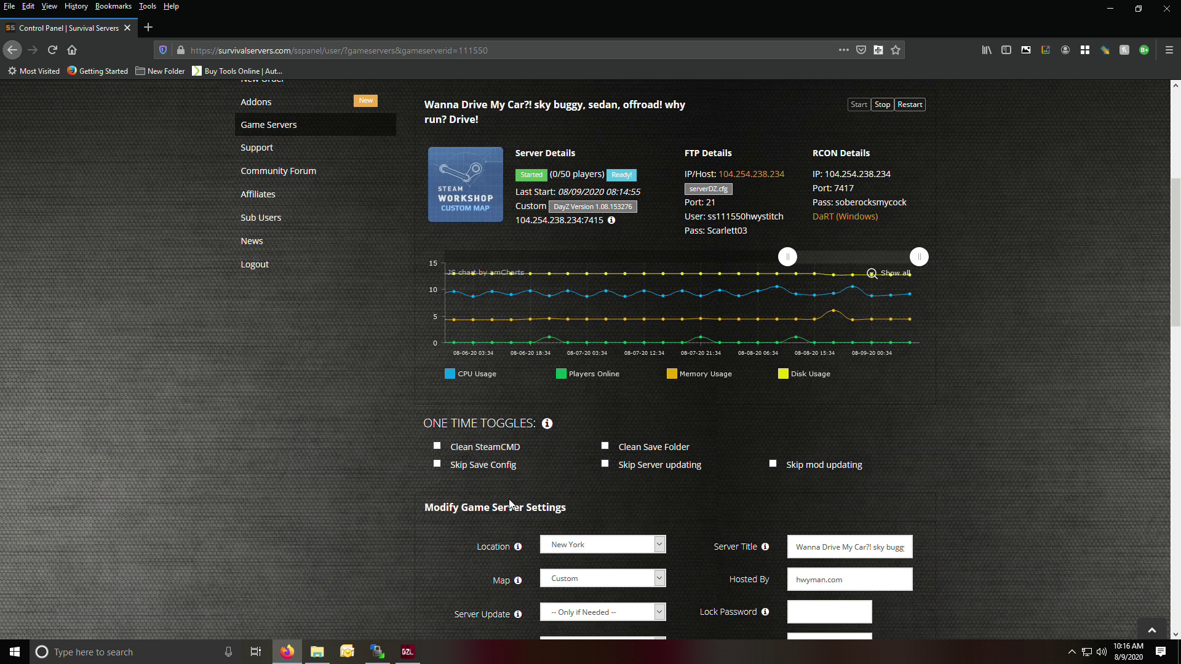
pyautogui.click(493, 467)
pyautogui.click(676, 469)
pyautogui.click(854, 467)
pyautogui.scroll(4, 918, 257)
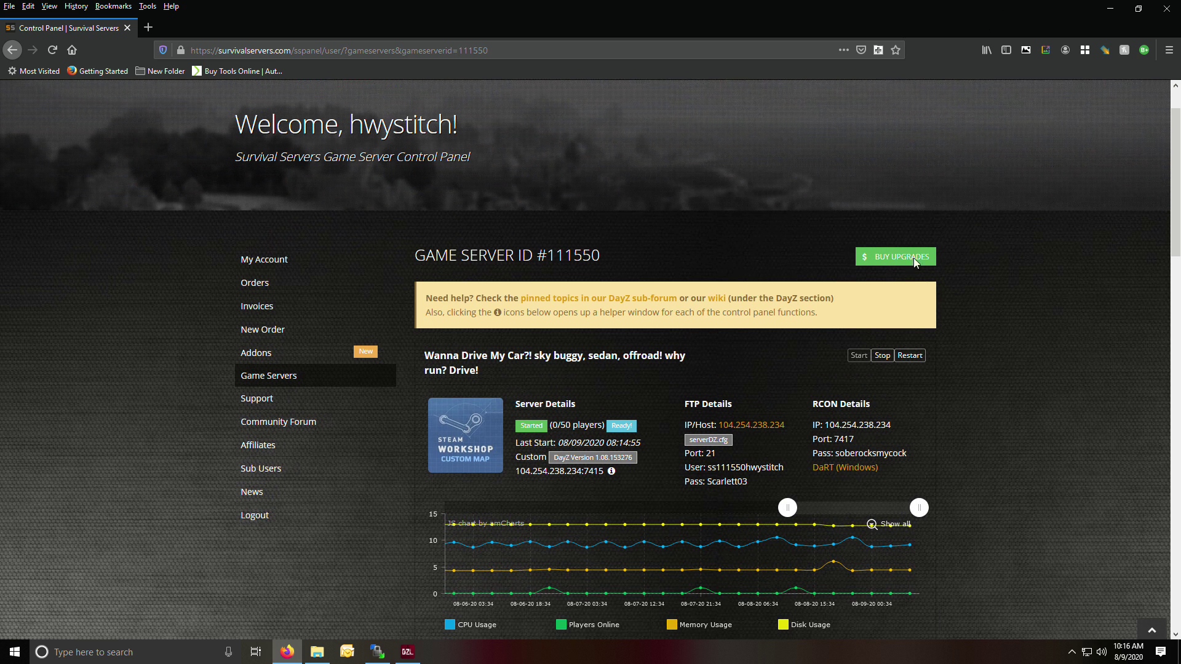
pyautogui.click(914, 357)
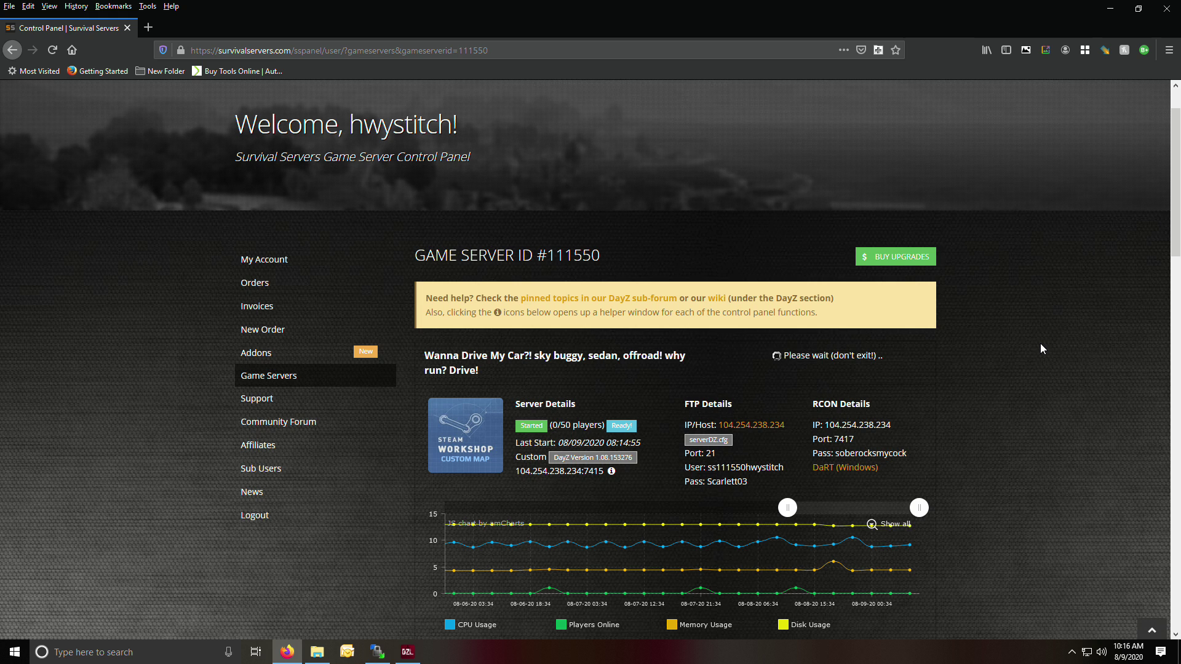
# Step: Switch to DZSA Launcher and refresh the "Wanna Drive My Car?!" server entry until it is back online
pyautogui.click(408, 651)
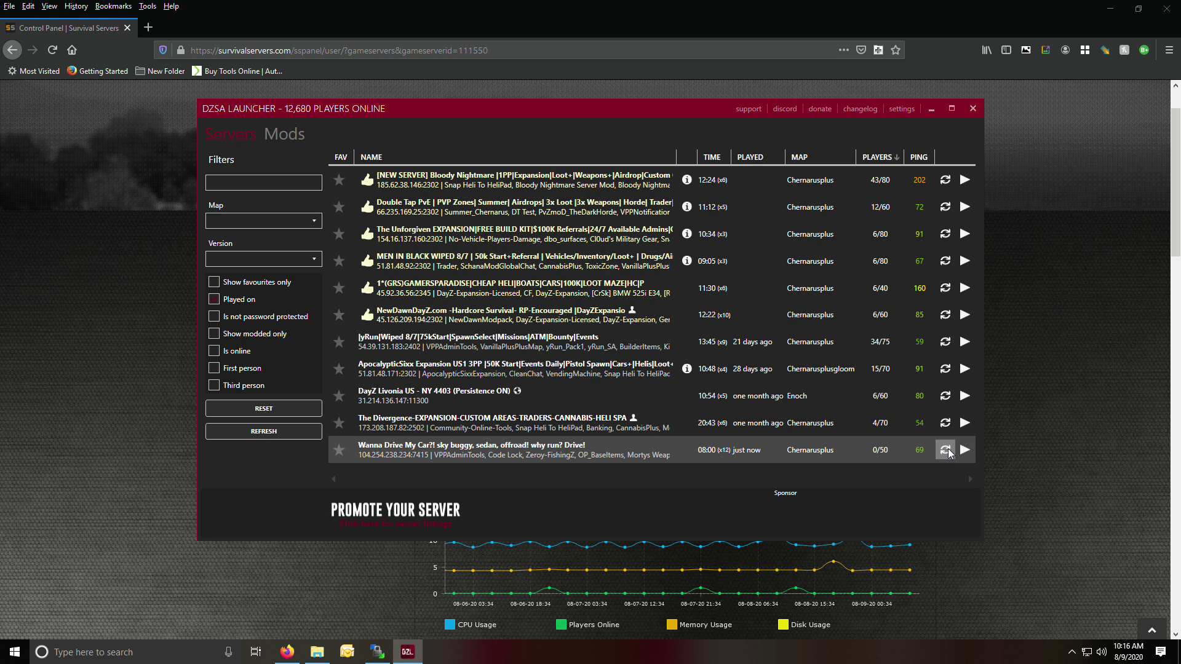
pyautogui.click(947, 453)
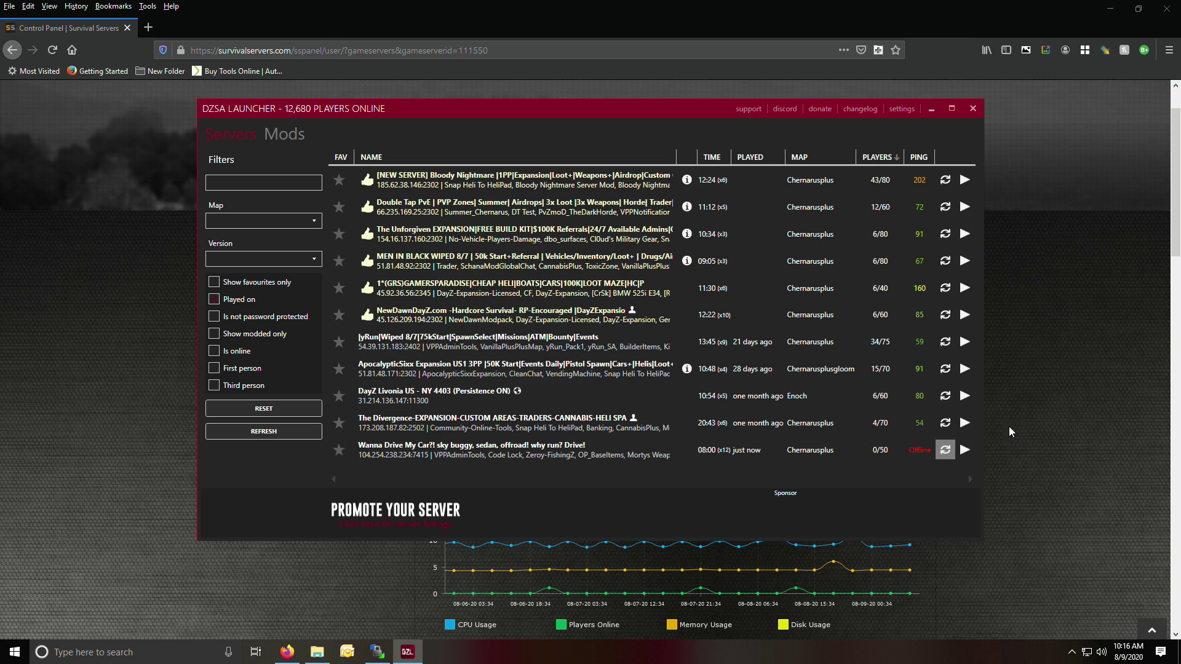
pyautogui.click(945, 454)
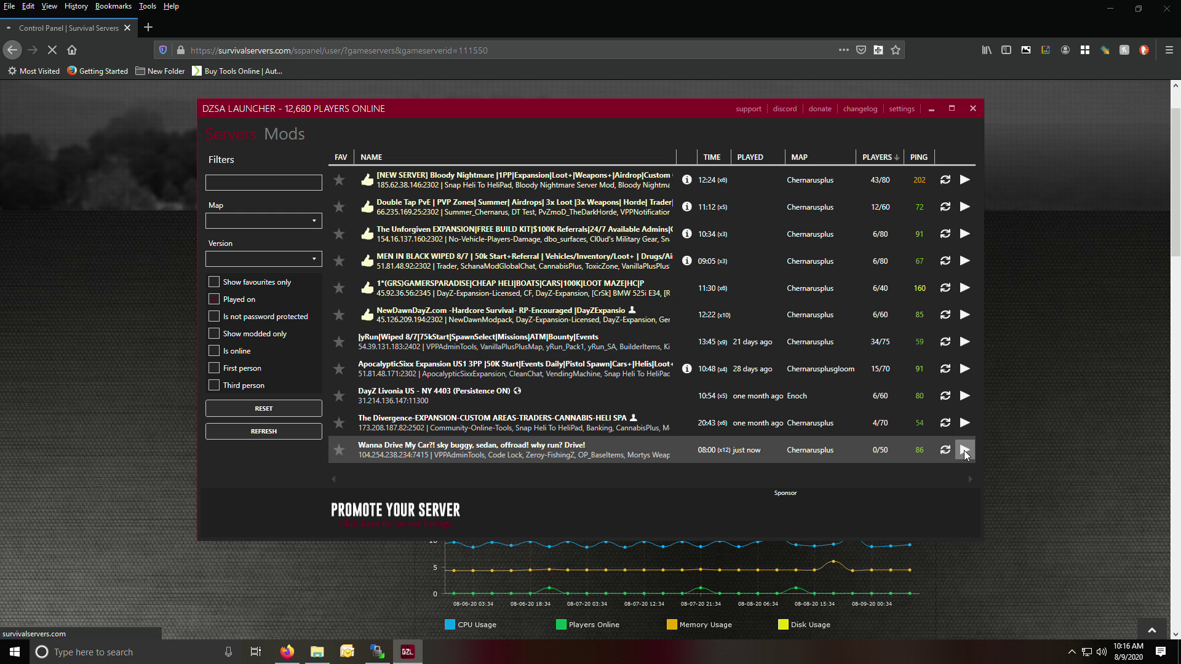
# Step: Join the "Wanna Drive My Car?!" server from the launcher, allow BattlEye Launcher to make changes, and switch to the game
pyautogui.rightClick(964, 450)
pyautogui.click(865, 472)
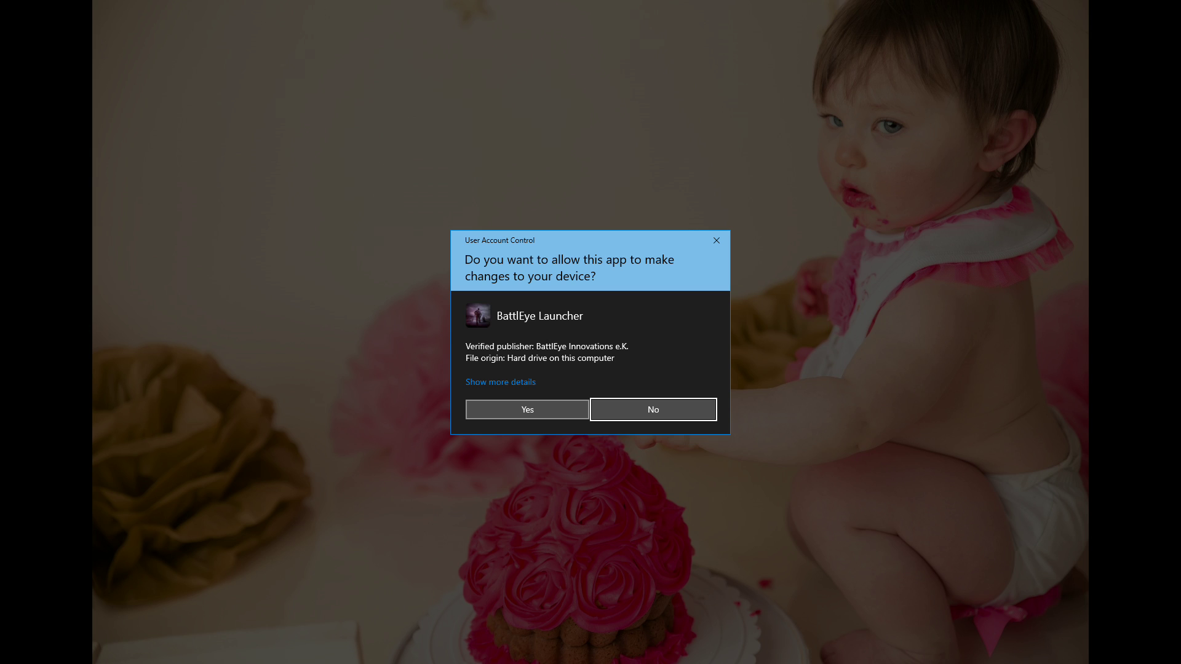
pyautogui.click(527, 410)
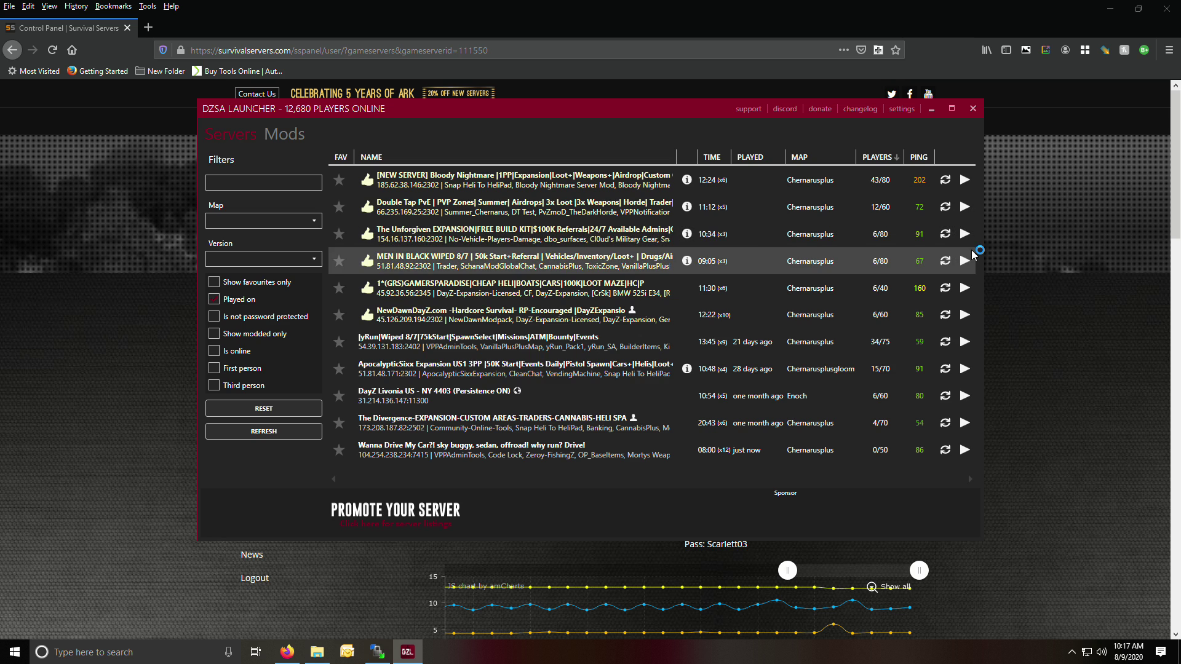
pyautogui.click(377, 653)
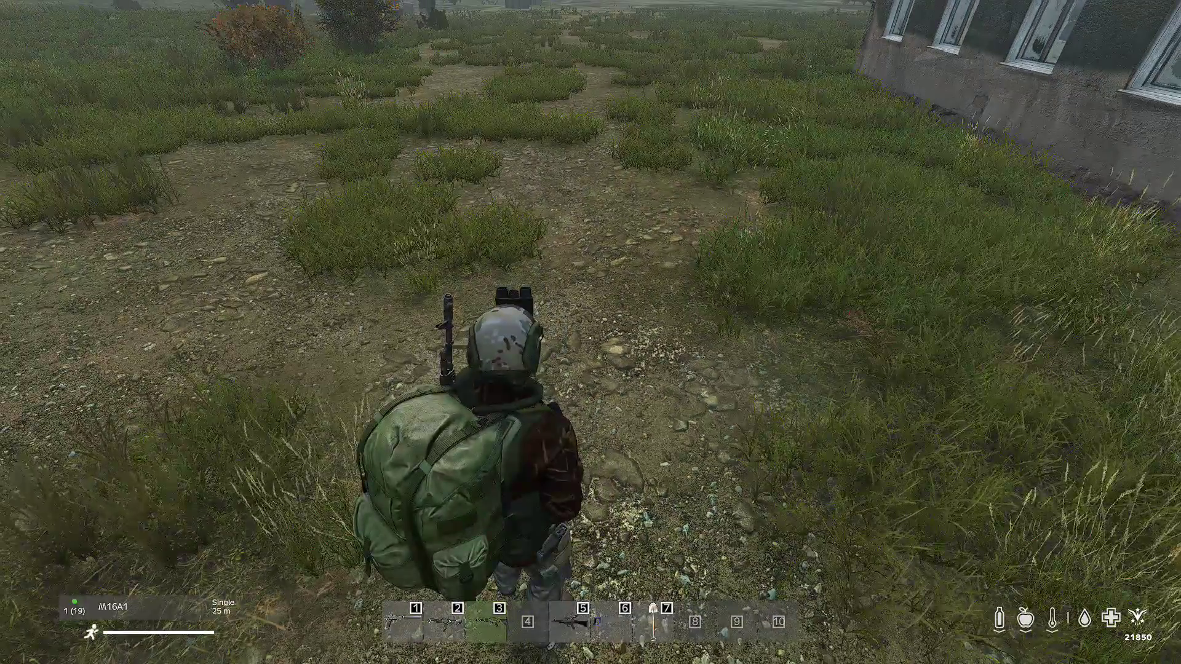
# Step: Toggle the V++ Admin Tools on and give your own player godmode in the Player Manager
pyautogui.press('End')
pyautogui.press('Home')
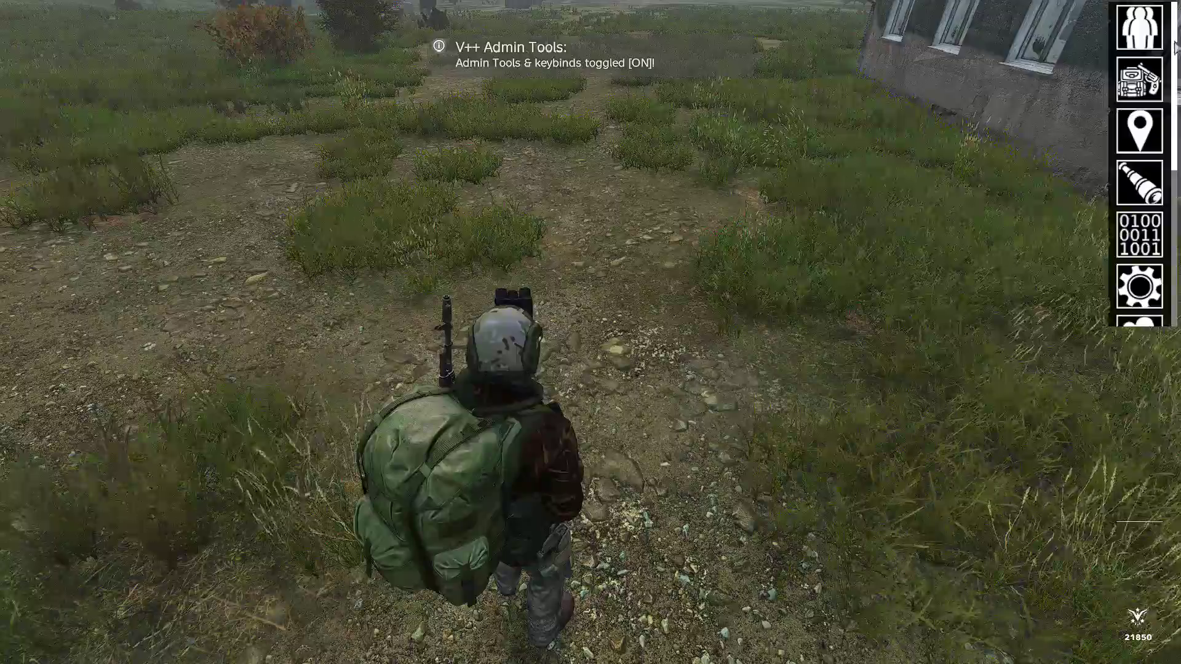
pyautogui.click(1147, 27)
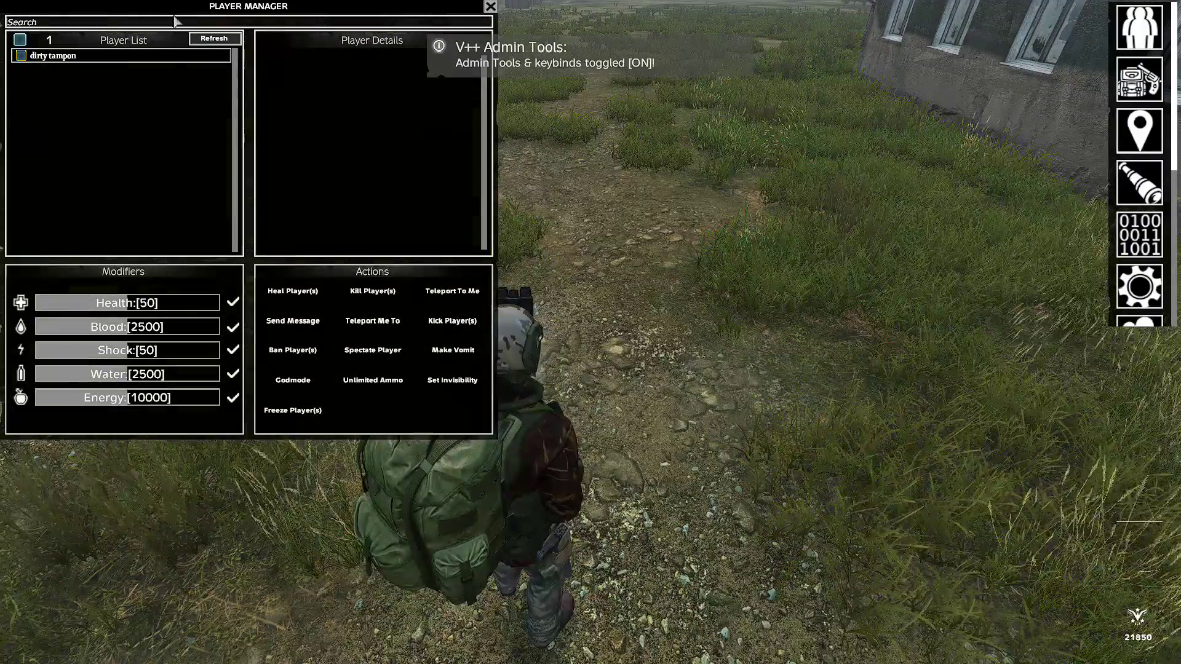
pyautogui.click(21, 56)
pyautogui.click(294, 380)
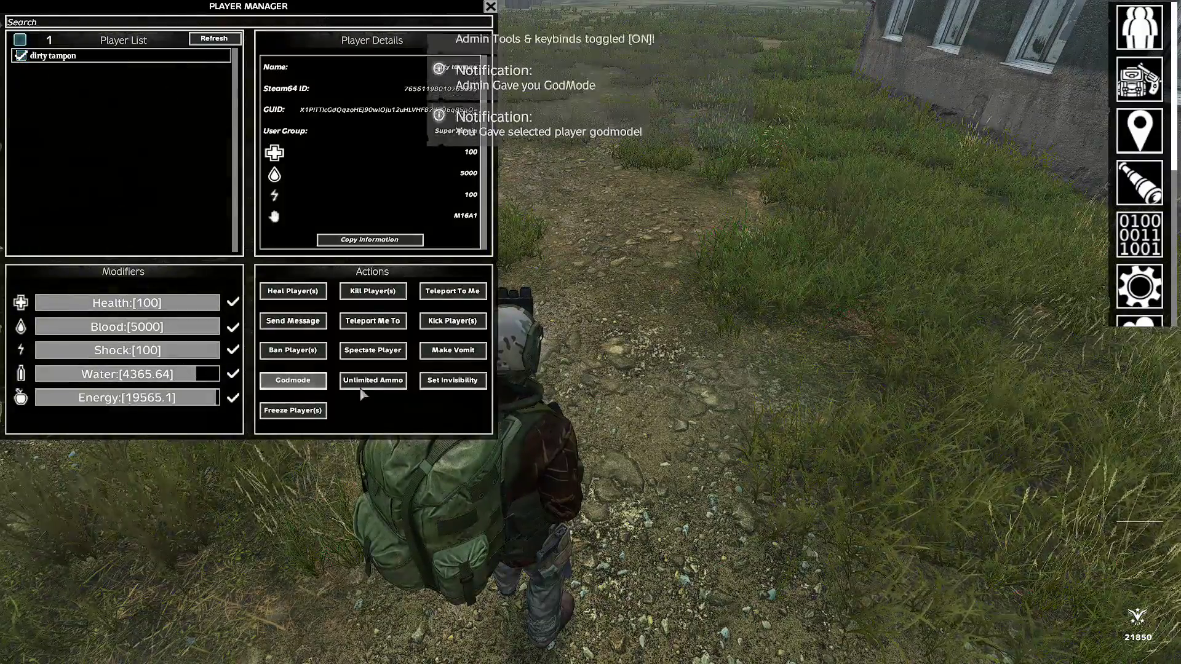
pyautogui.click(490, 7)
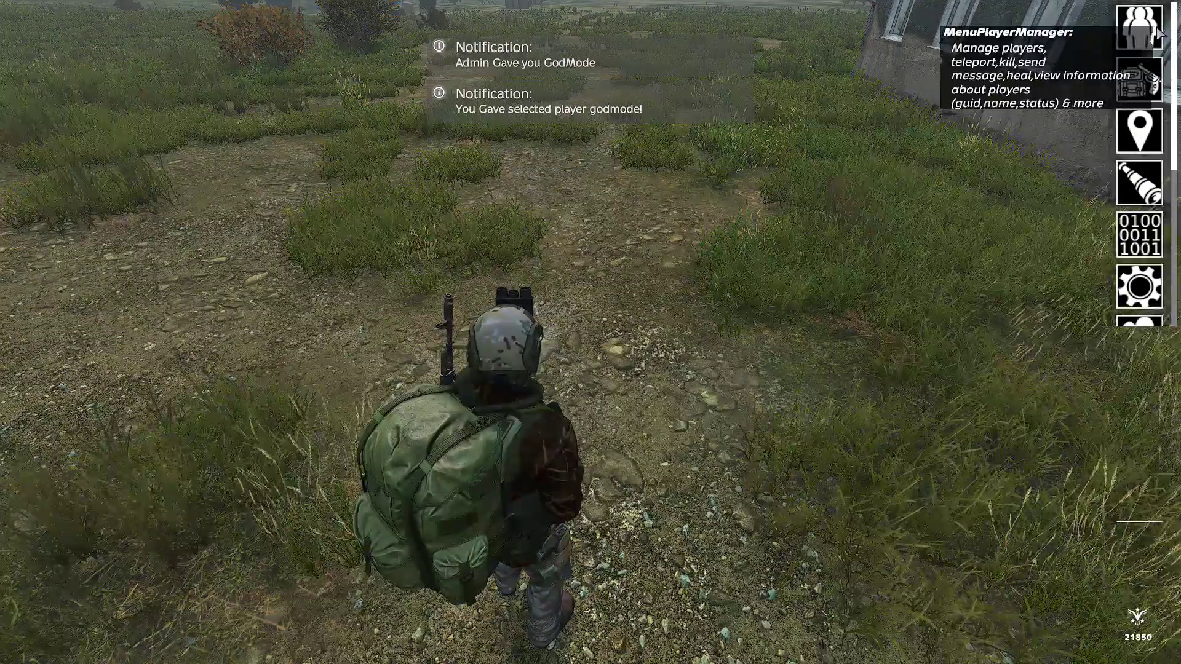
# Step: In the Object Manager, load the bolota building set and delete both Land_Mil_Barracks2 objects from it
pyautogui.scroll(-4, 1156, 268)
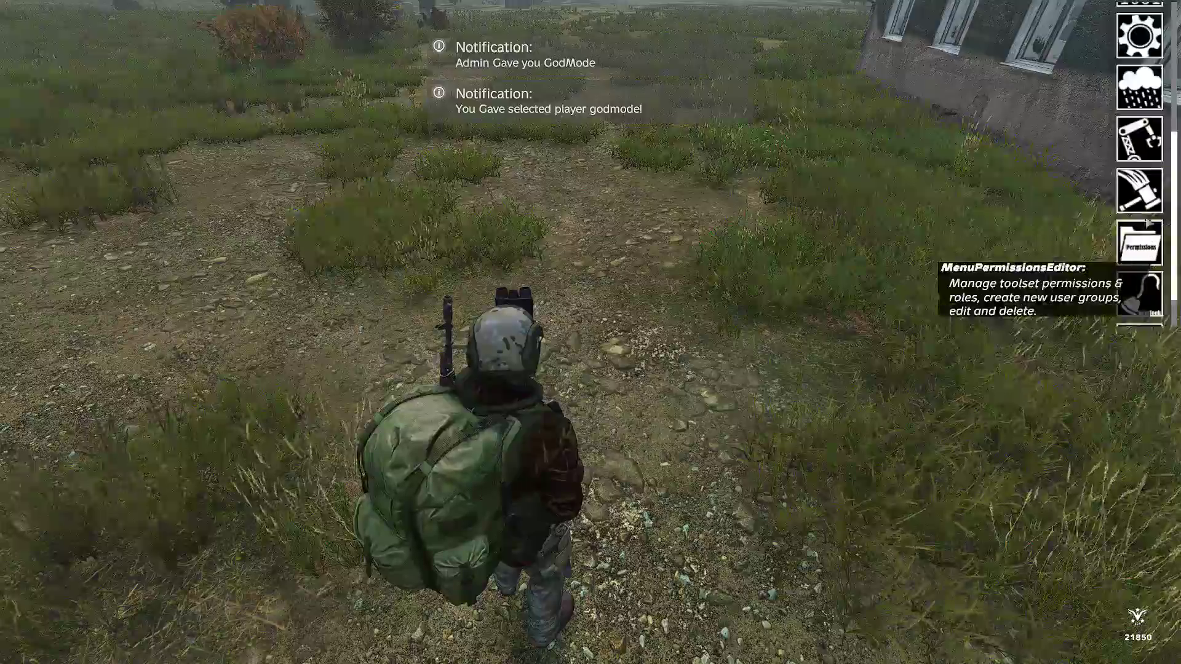
pyautogui.click(1145, 151)
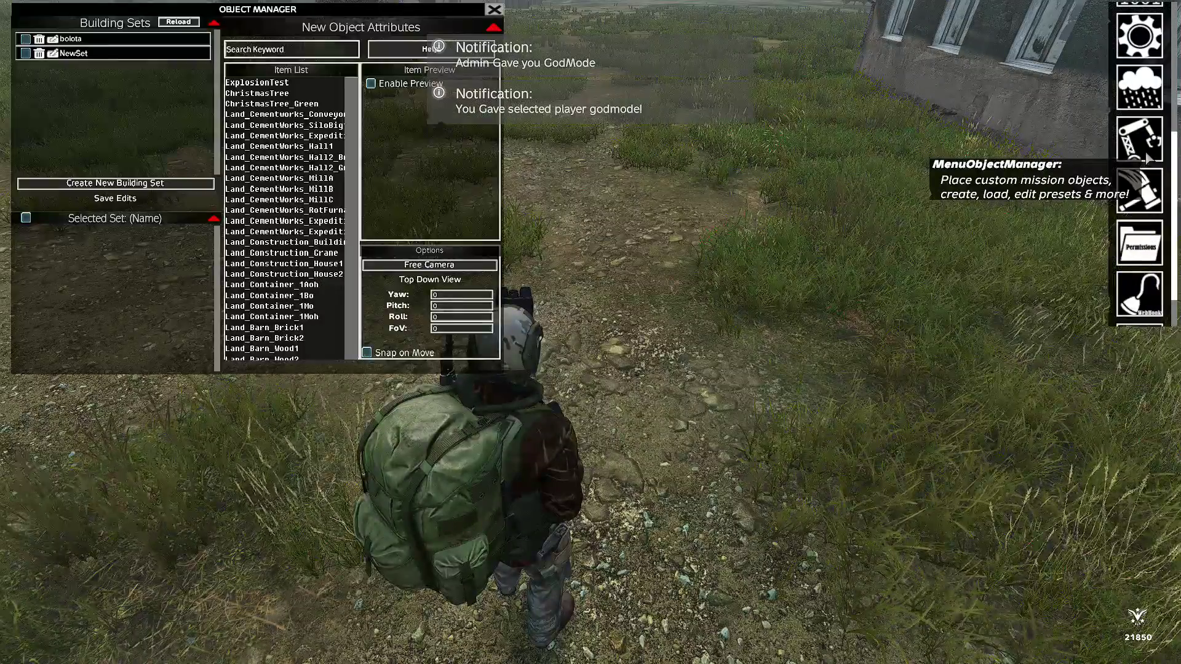
pyautogui.click(27, 40)
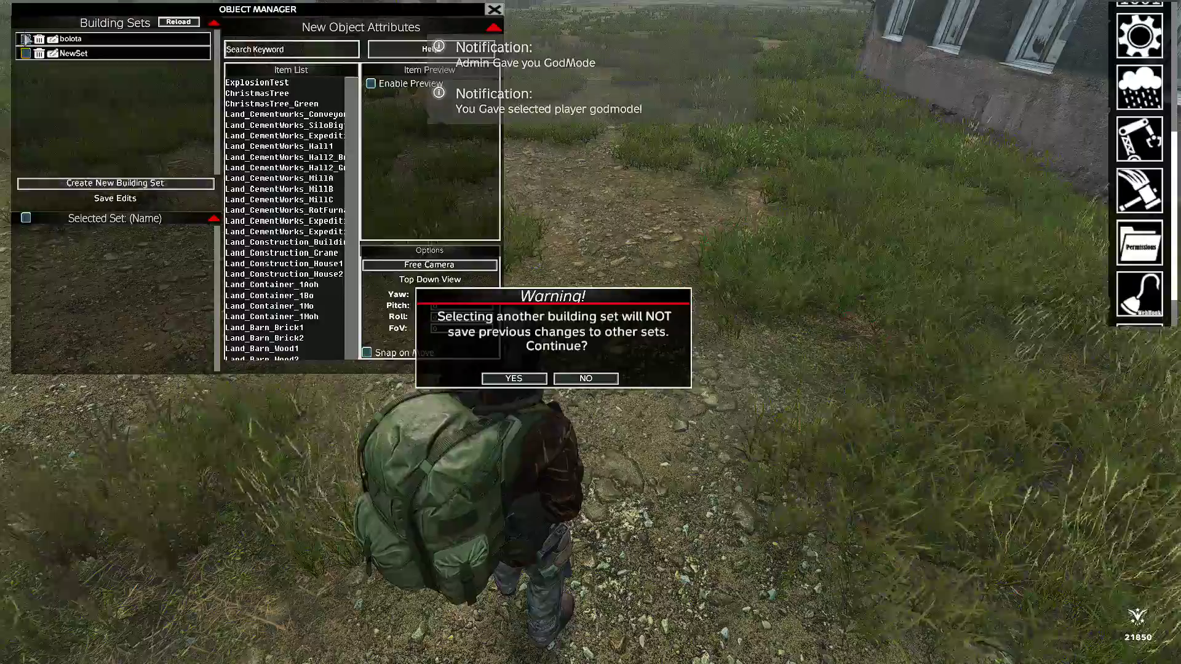
pyautogui.click(513, 378)
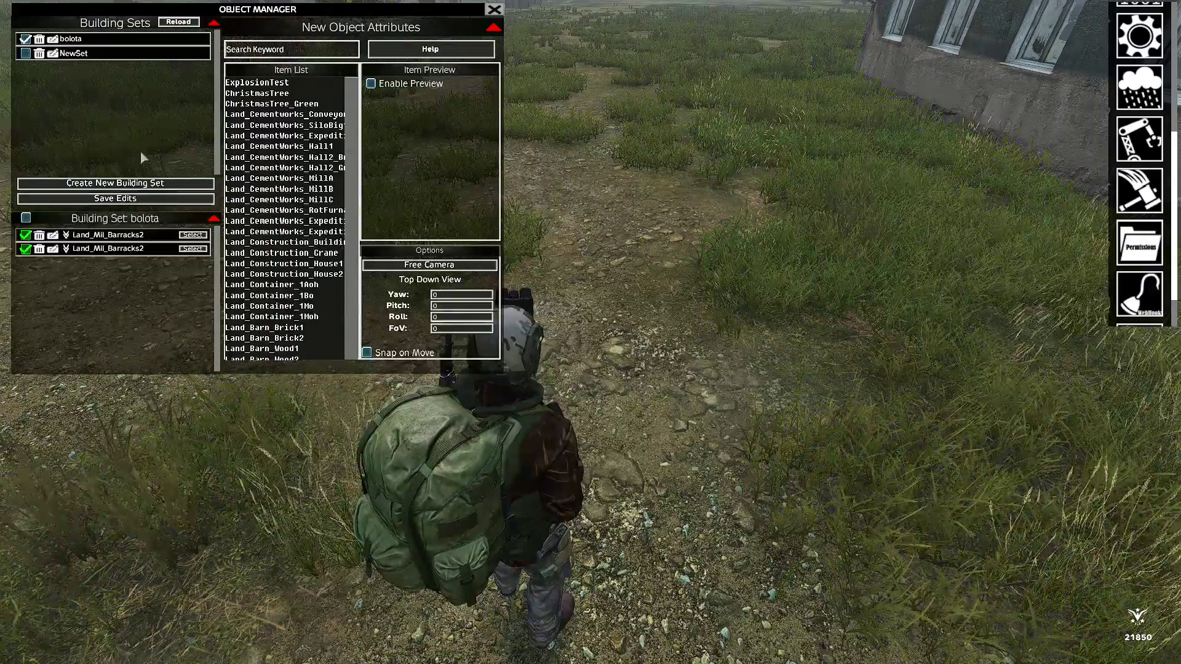
pyautogui.click(65, 236)
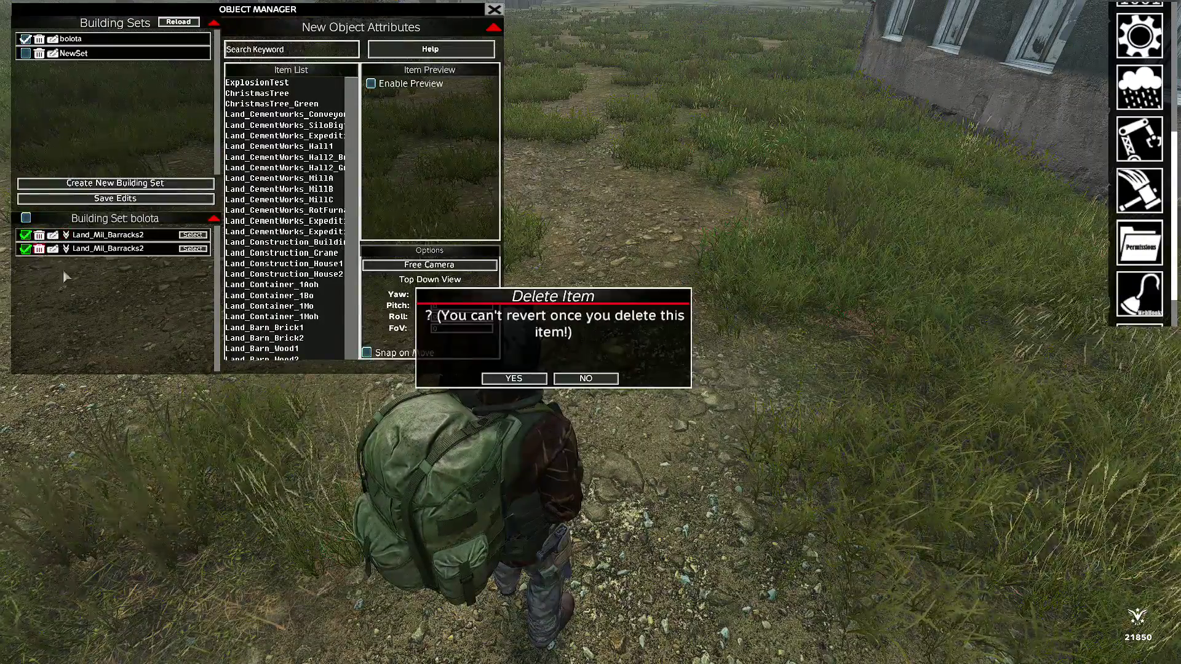
pyautogui.click(518, 380)
pyautogui.click(39, 236)
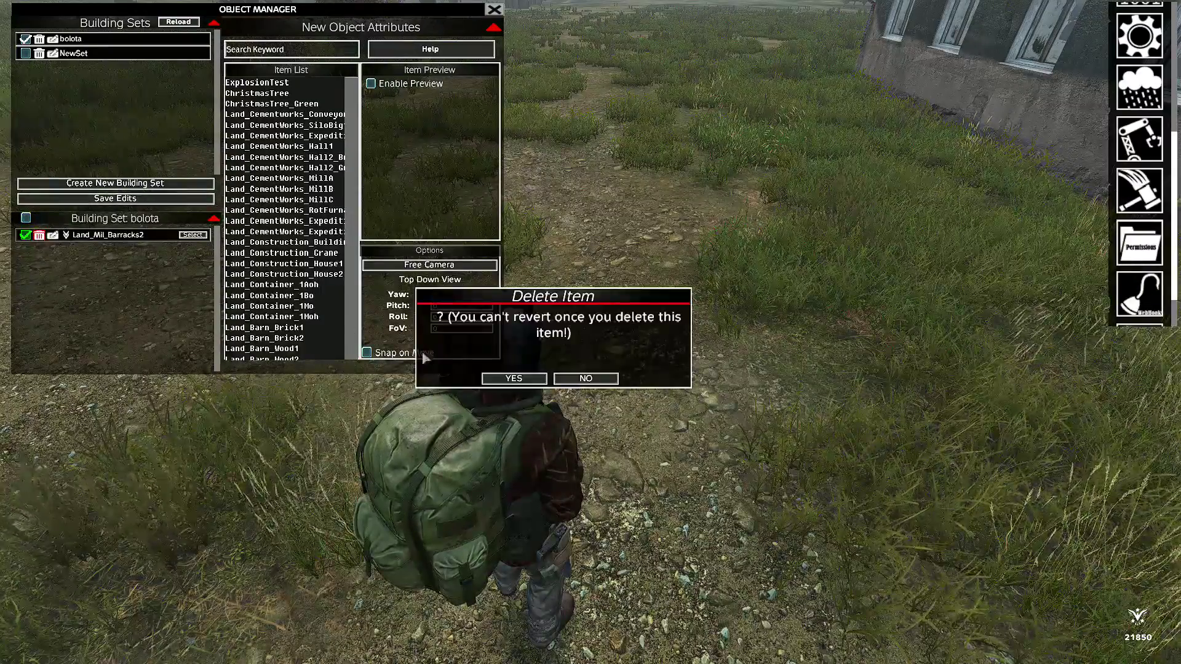
pyautogui.click(521, 379)
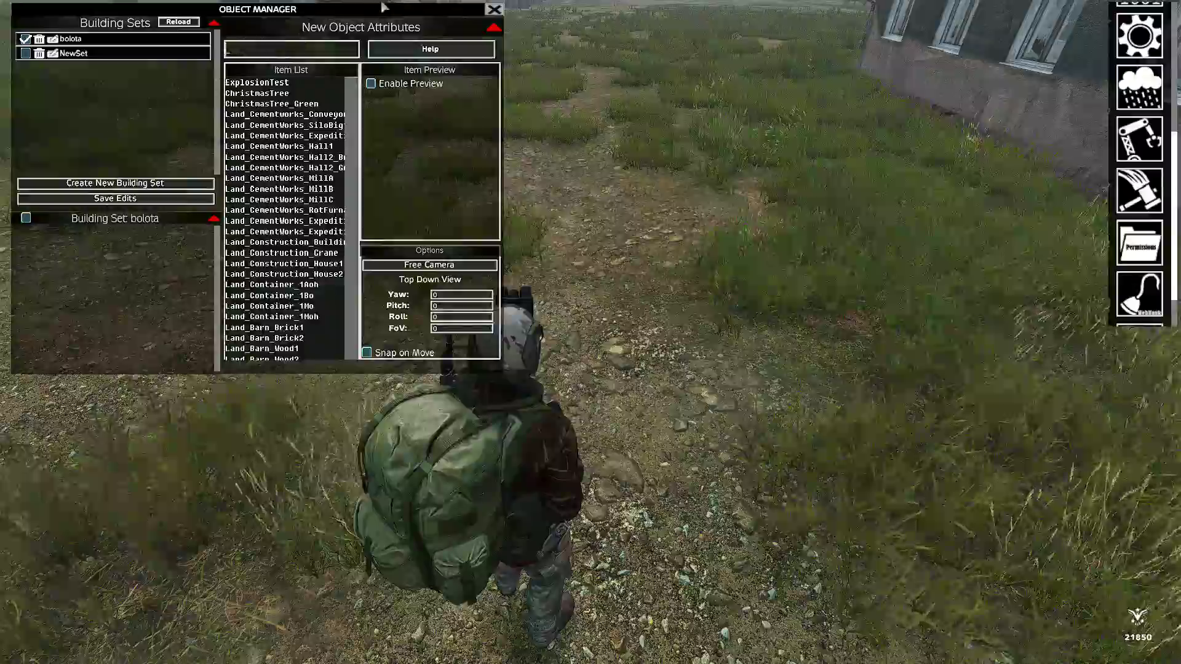
pyautogui.click(493, 9)
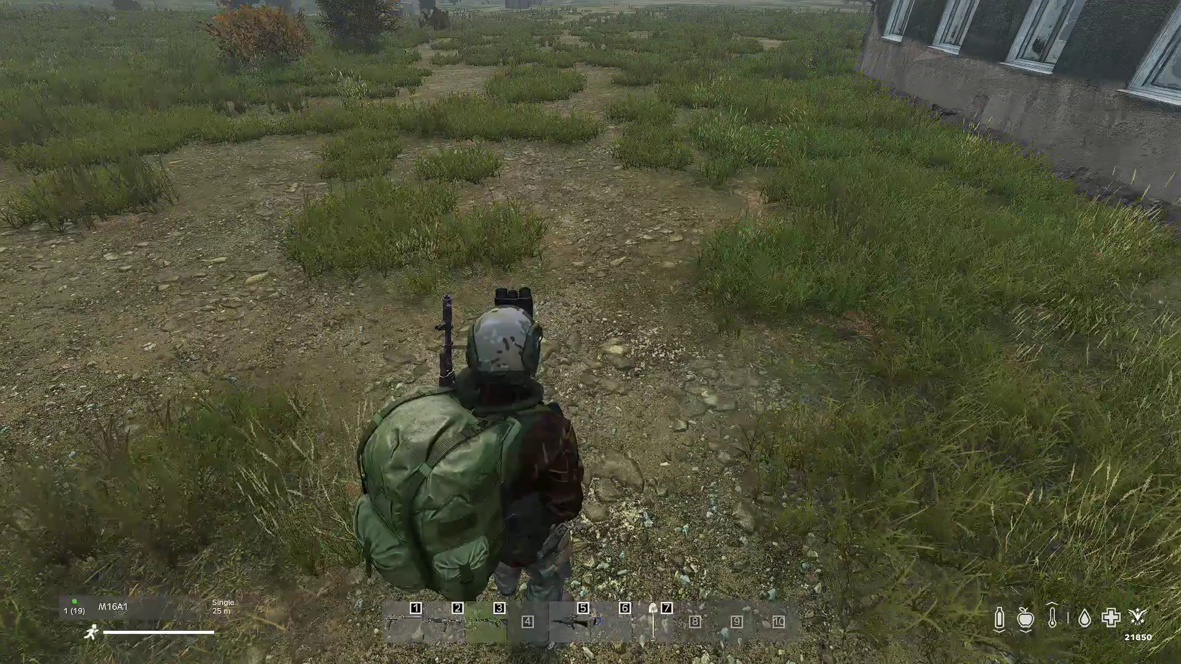
# Step: Go to the nearest barracks, open its front door and check the entrance and interior
pyautogui.press('w')
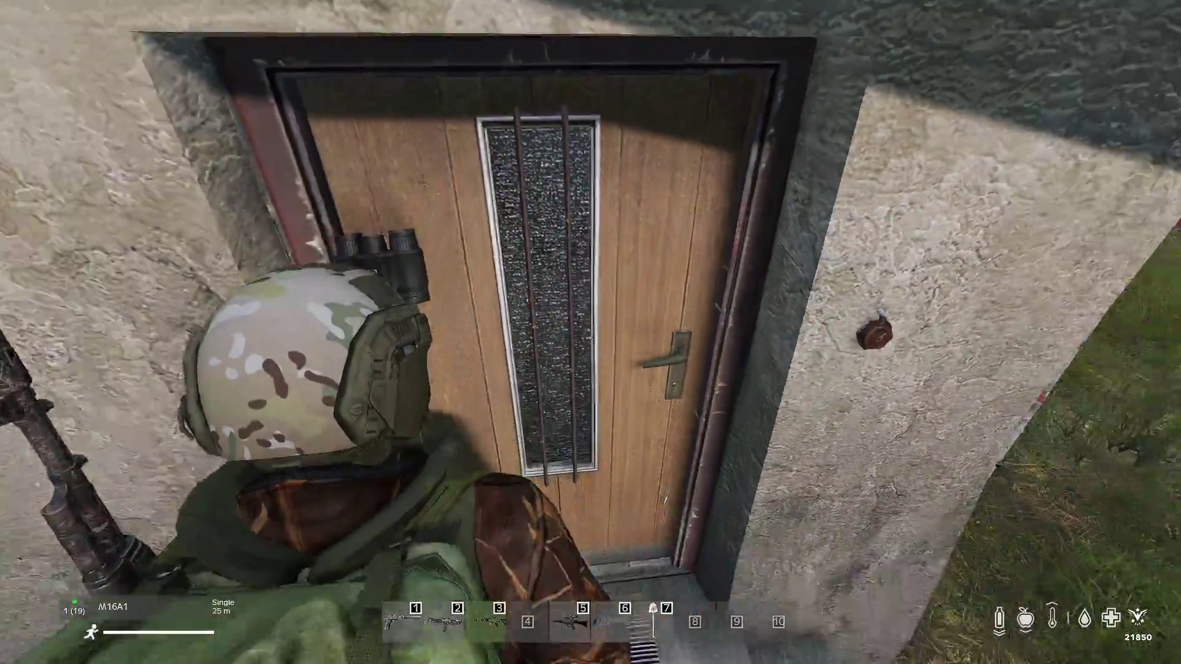
pyautogui.press('f')
pyautogui.press('w')
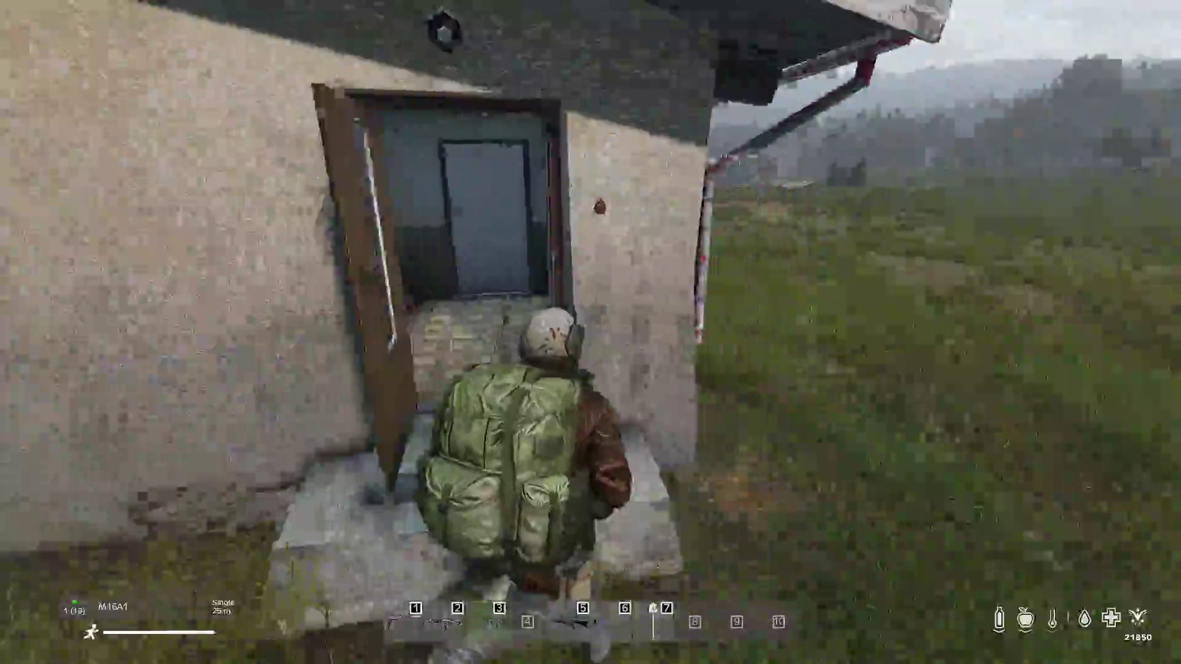
pyautogui.press('s')
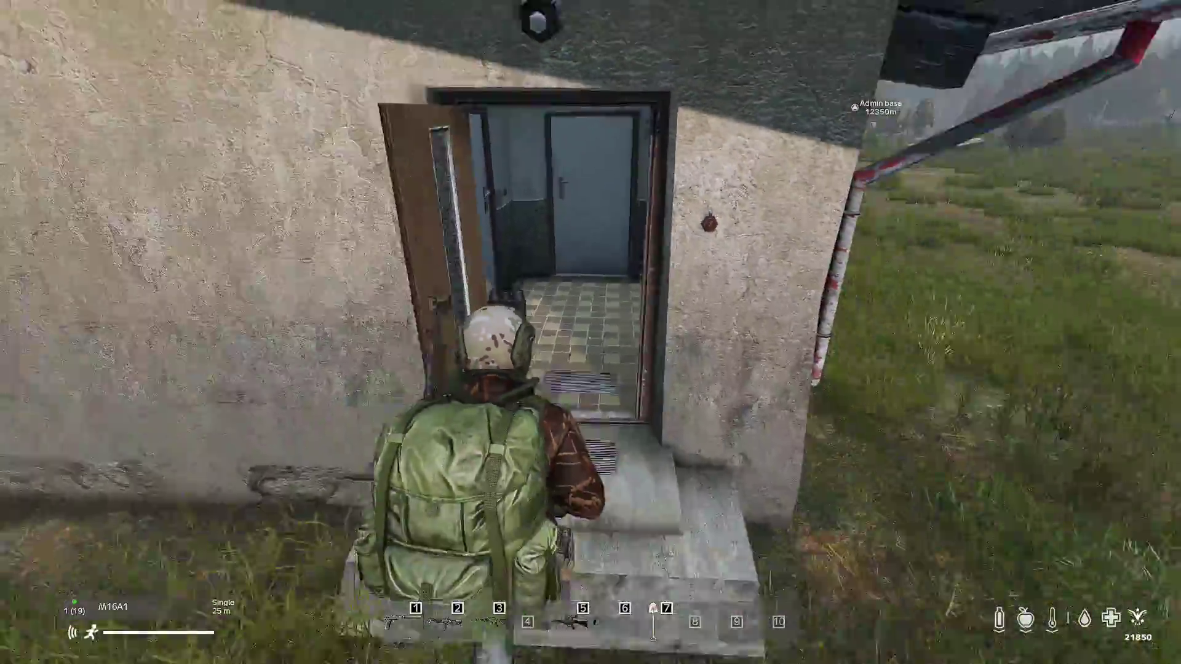
pyautogui.press('w')
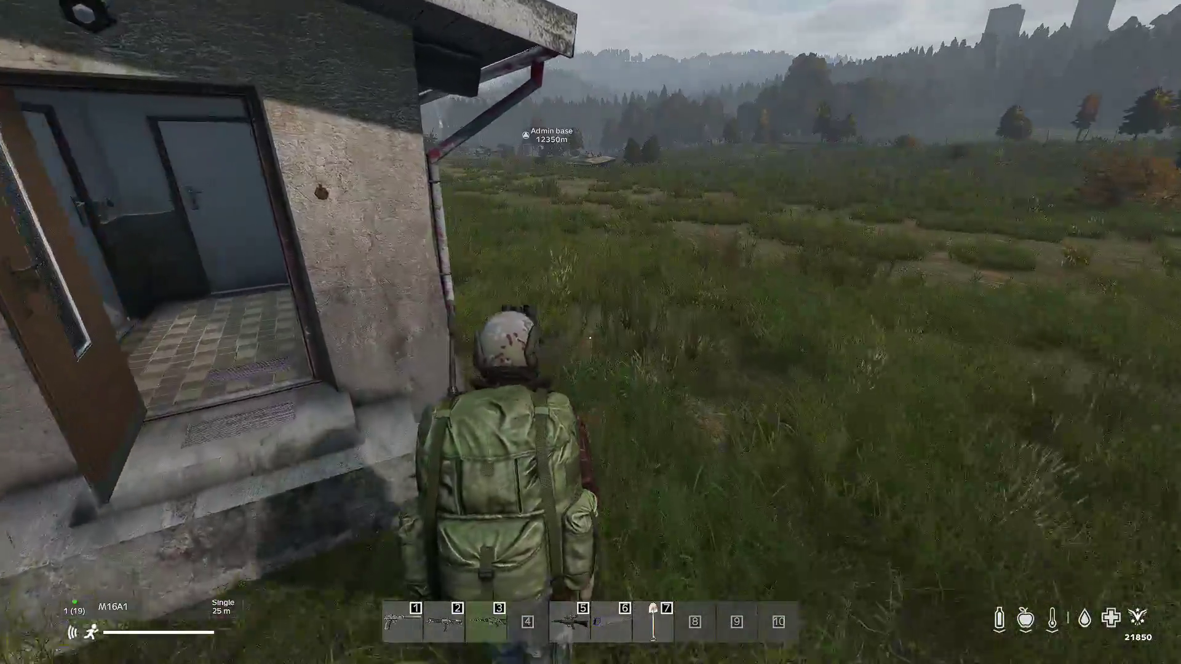
# Step: Run along to the other barracks, open its door and check inside the building
pyautogui.press('w')
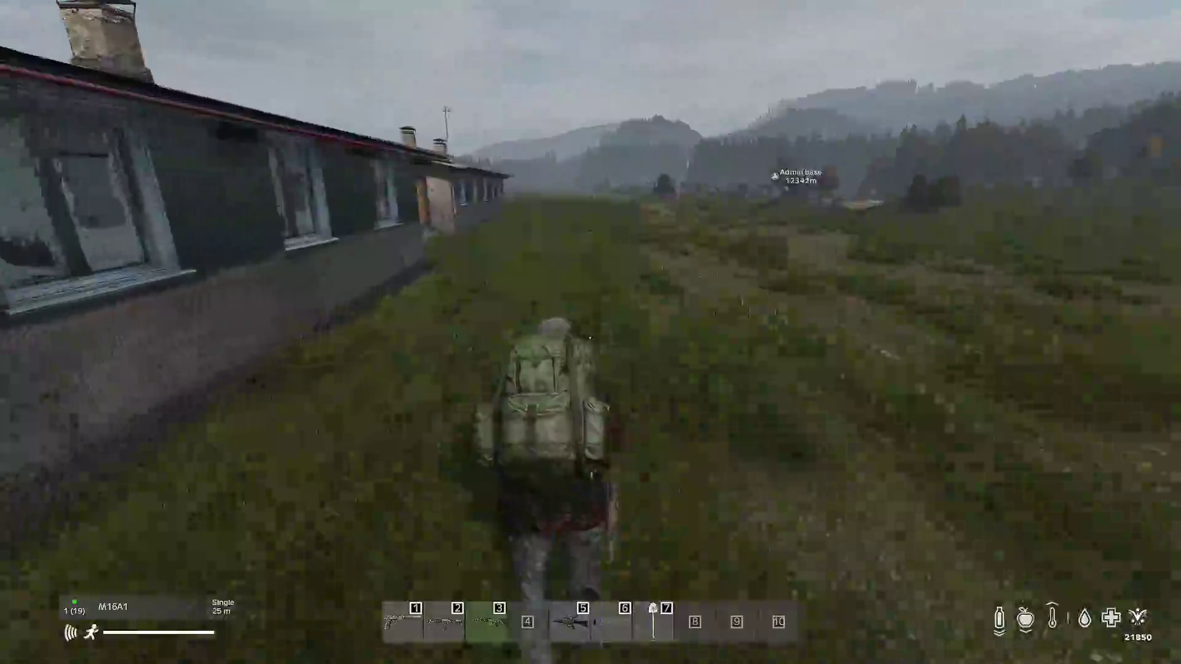
pyautogui.press('w')
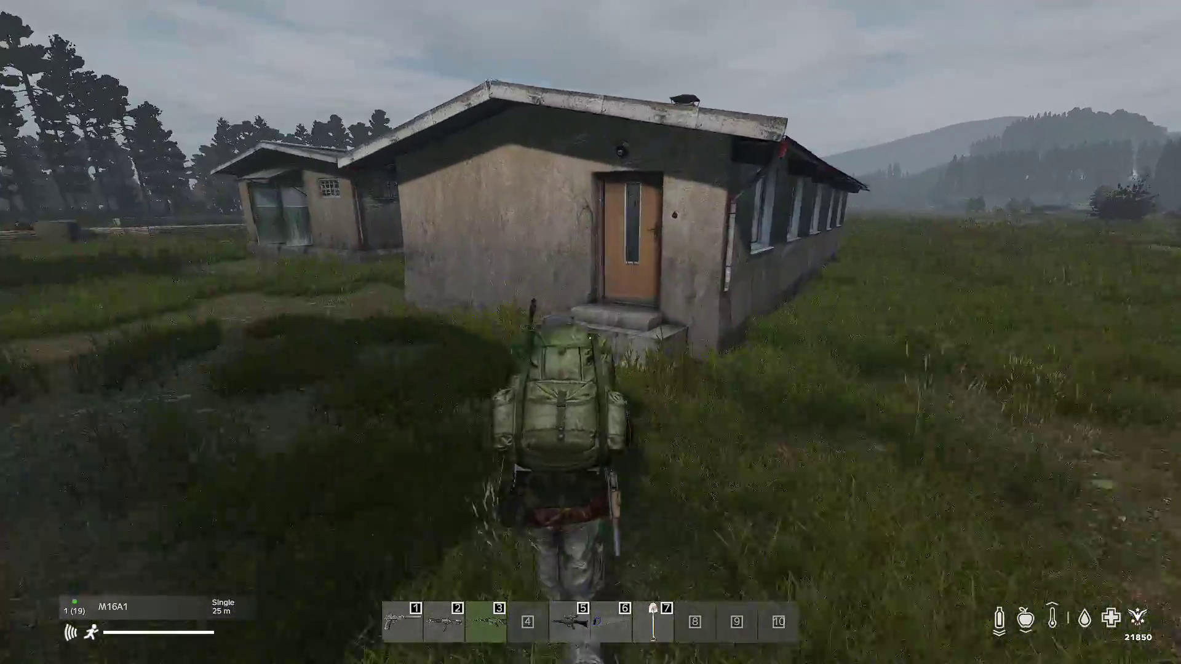
pyautogui.press('f')
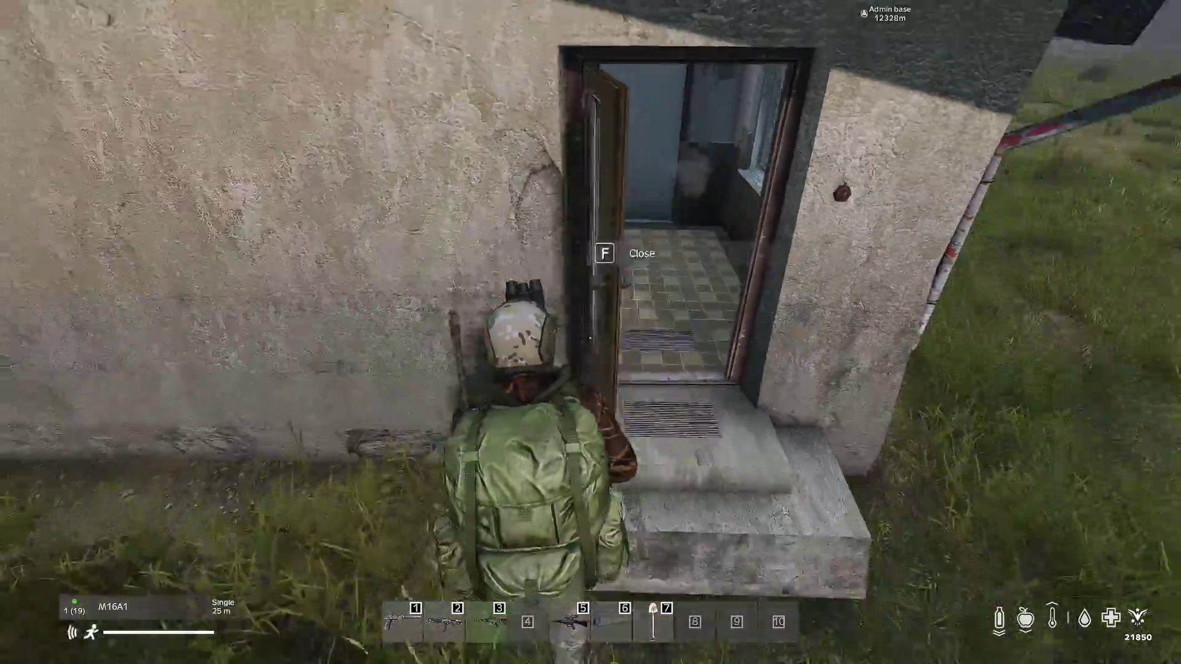
pyautogui.press('w')
pyautogui.press('w')
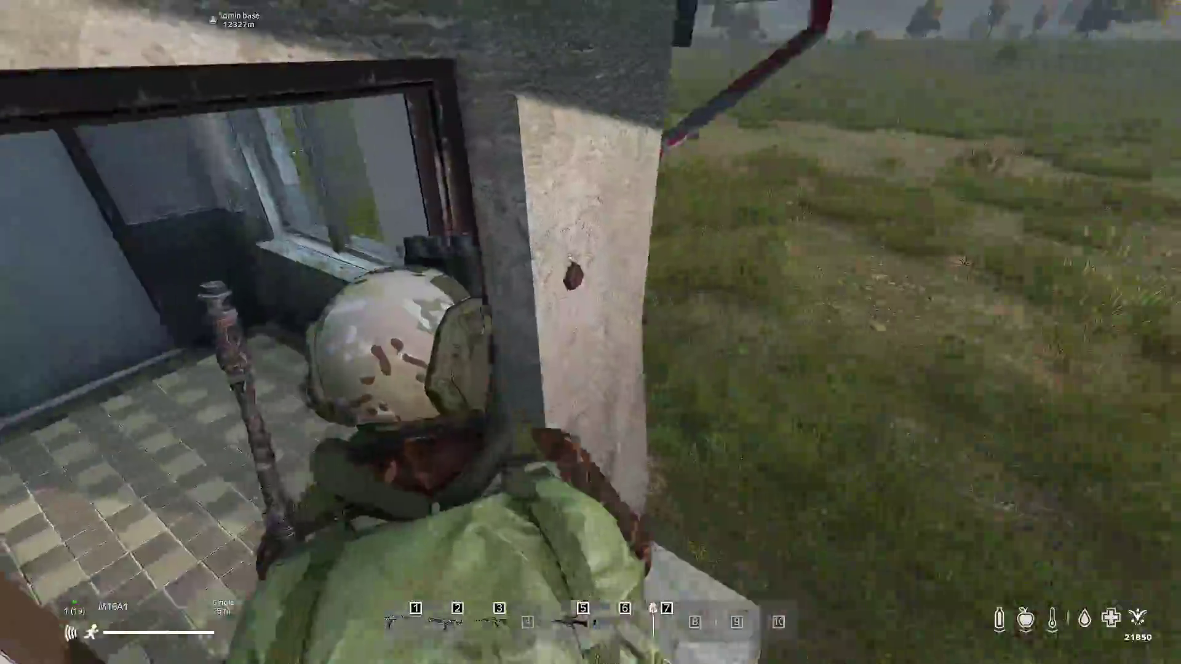
pyautogui.press('w')
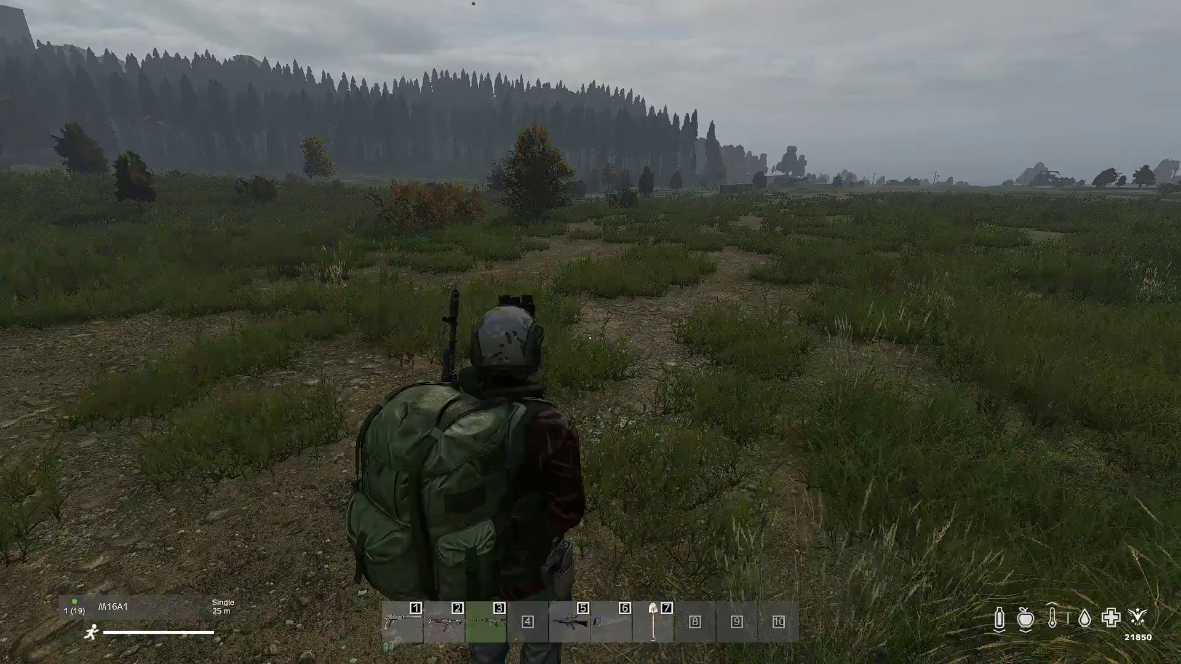
# Step: Teleport to the saved NWAF position using the admin Teleport Manager
pyautogui.press('y')
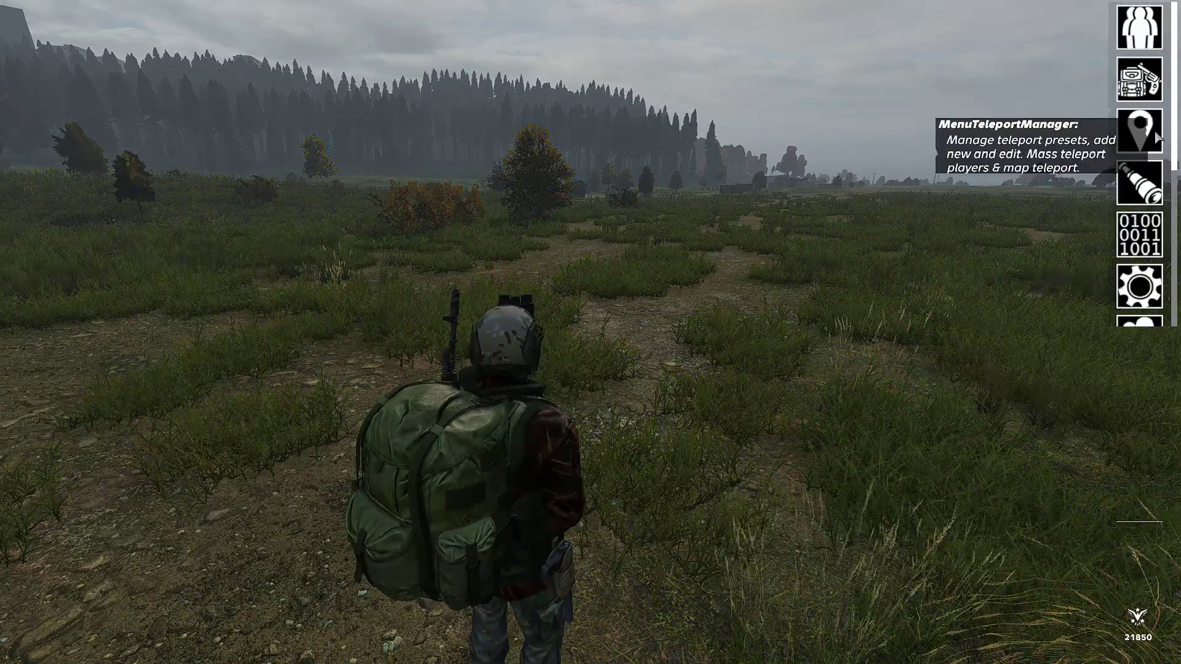
pyautogui.click(1155, 135)
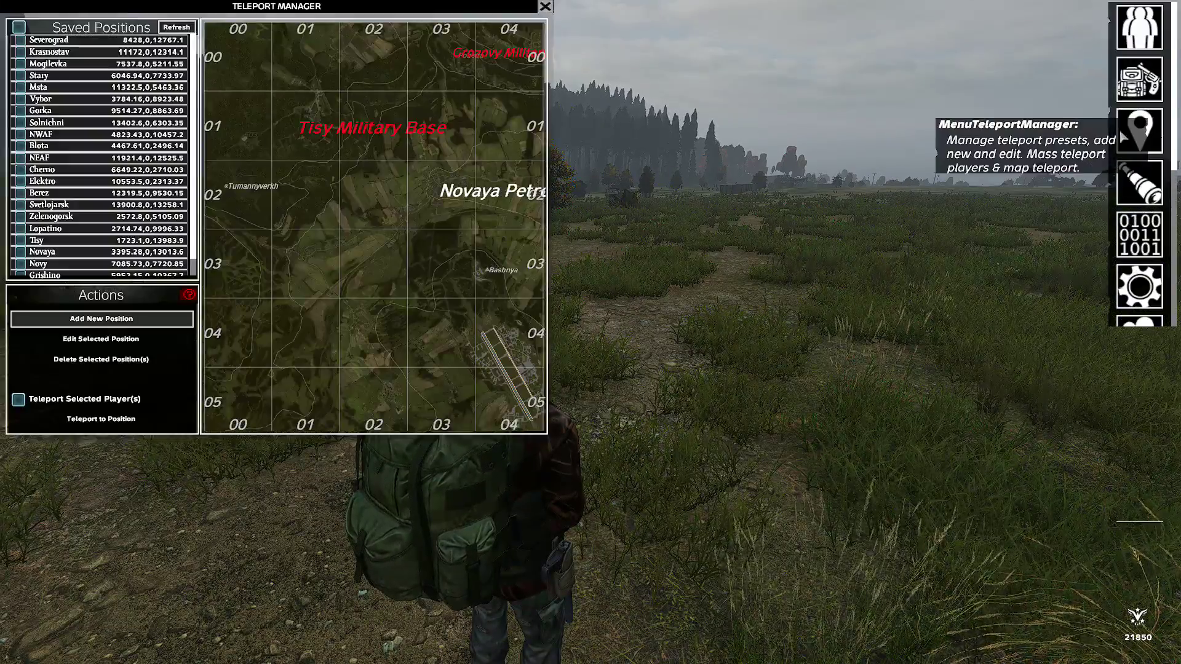
pyautogui.click(19, 135)
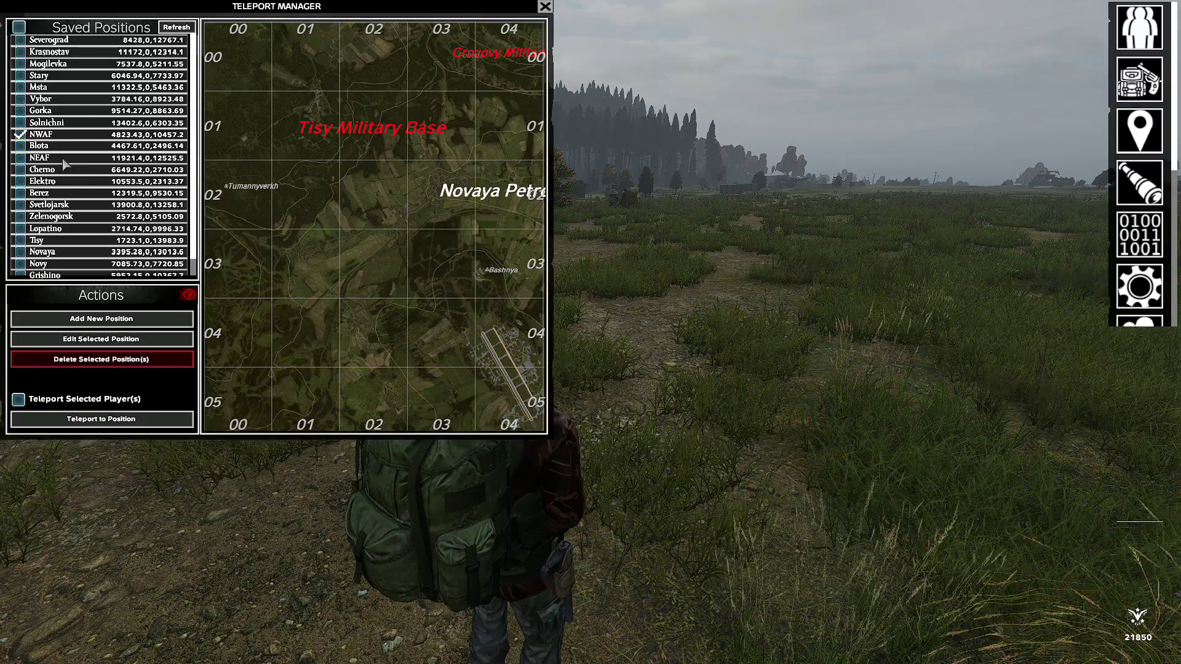
pyautogui.click(102, 420)
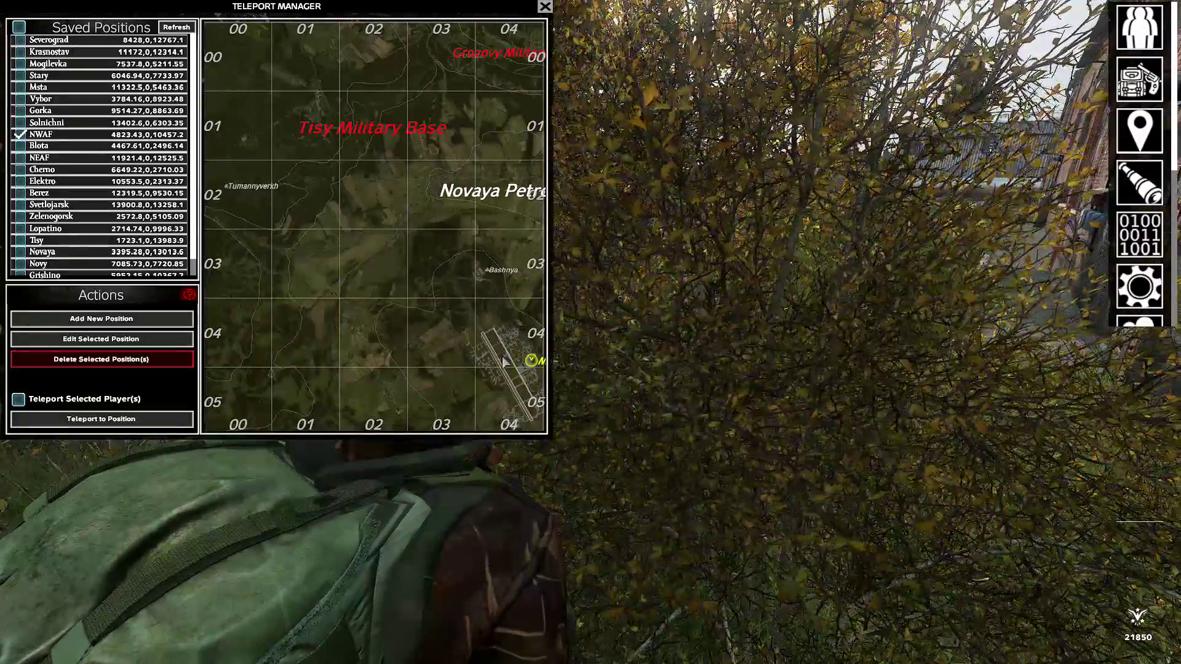
# Step: Find the Balota airstrip on the teleport map, teleport back to it, and close the Teleport Manager
pyautogui.moveTo(543, 353)
pyautogui.mouseDown()
pyautogui.moveTo(449, 265)
pyautogui.moveTo(406, 145)
pyautogui.moveTo(326, 120)
pyautogui.mouseUp()
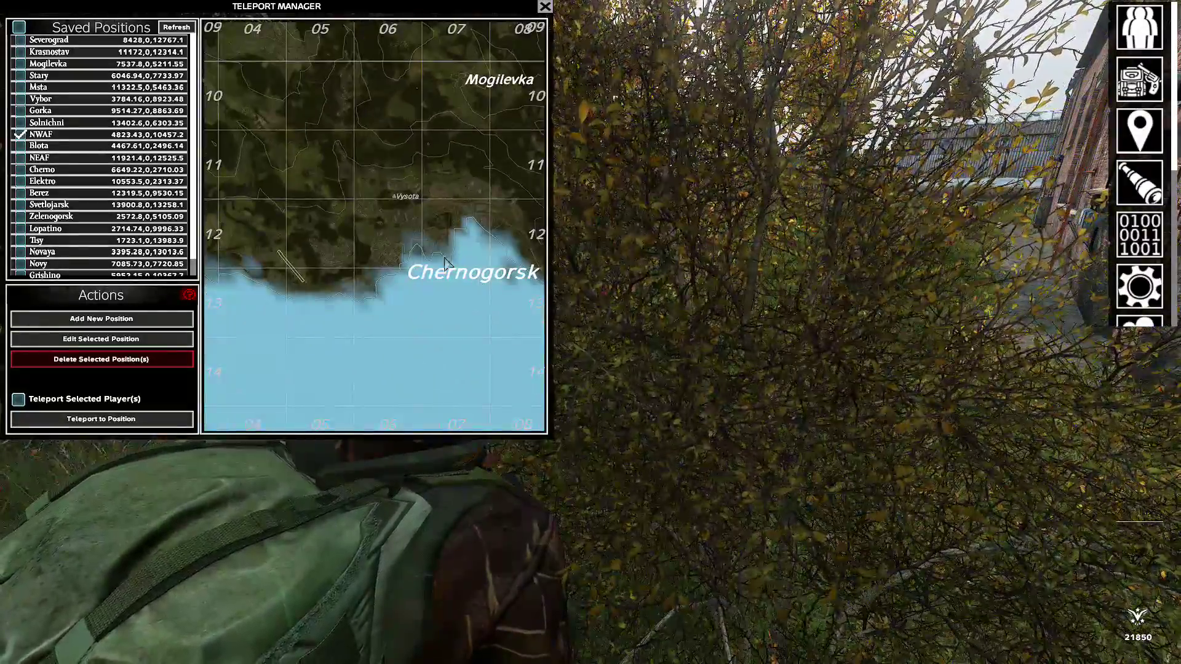
pyautogui.moveTo(290, 266); pyautogui.dragTo(377, 248)
pyautogui.scroll(4, 432, 263)
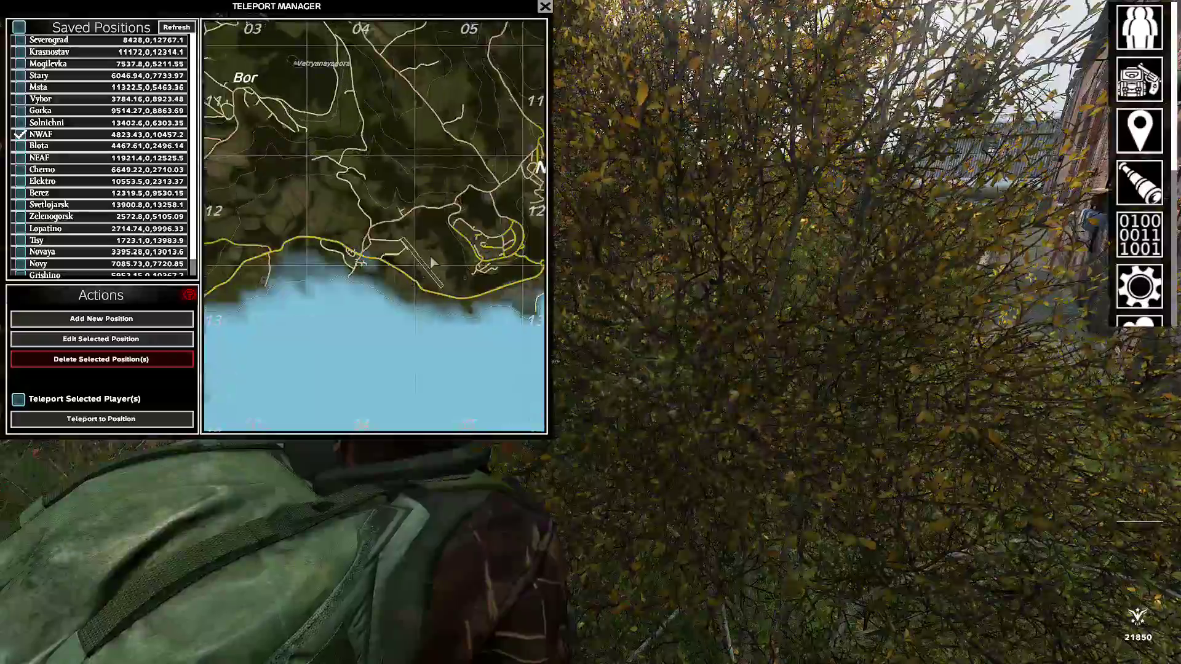
pyautogui.scroll(5, 432, 263)
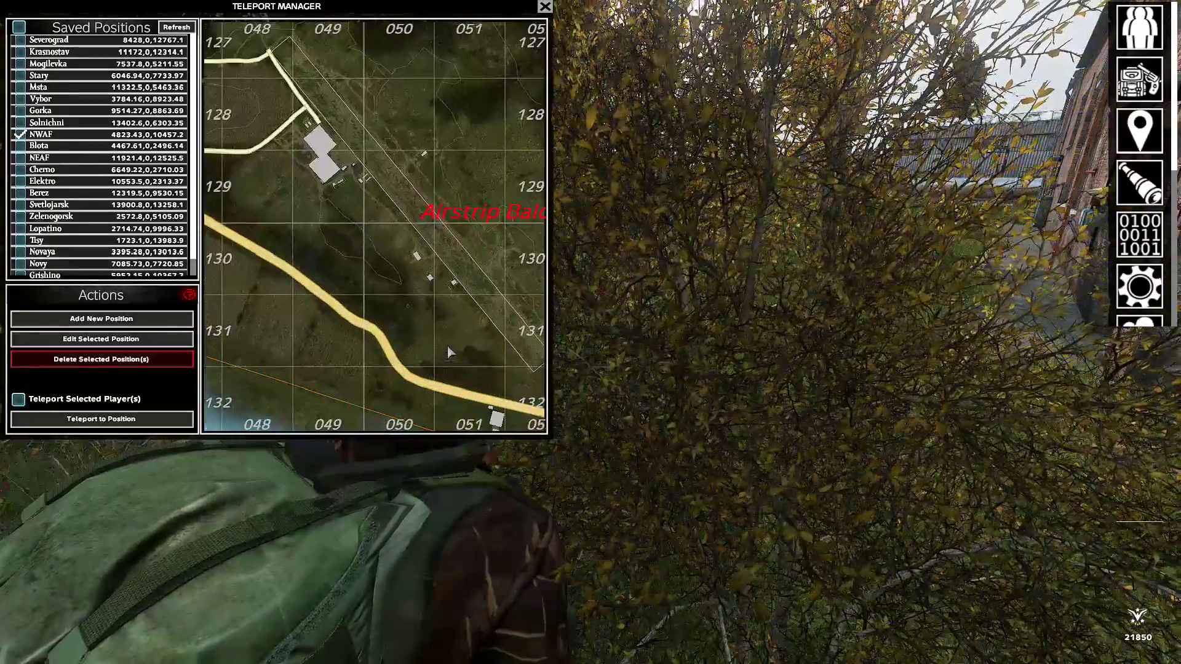
pyautogui.doubleClick(430, 210)
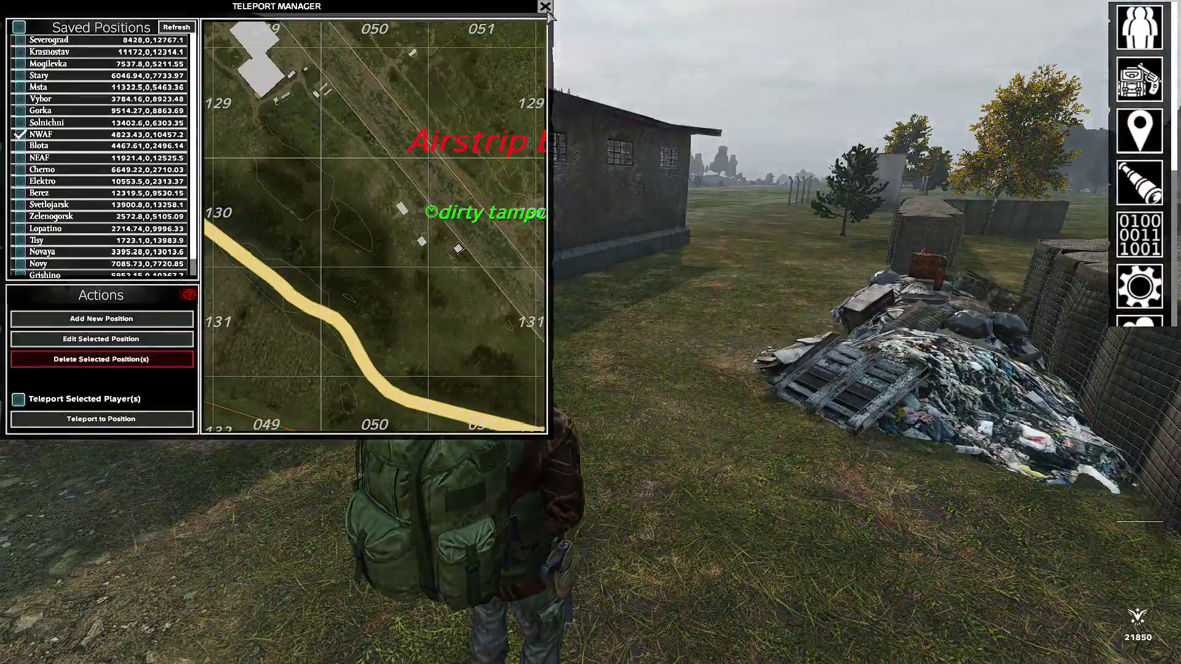
pyautogui.click(545, 7)
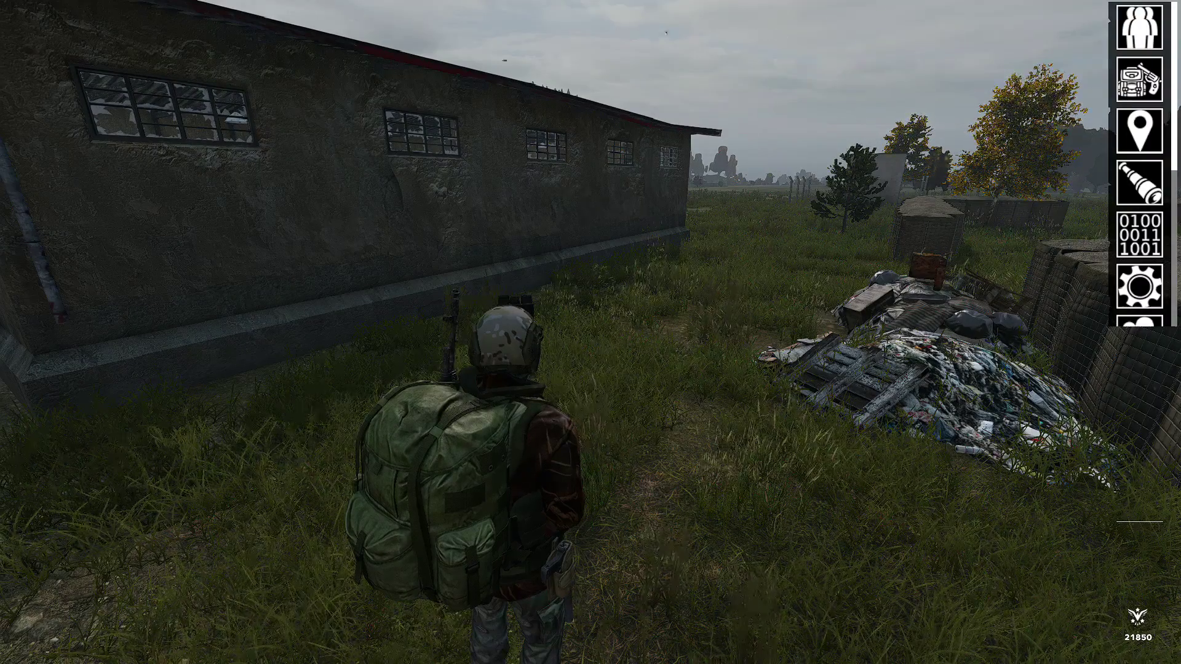
# Step: Run past the barracks to the low building beyond, open its wooden front doors and check the entrance and tiled corridor
pyautogui.press('w')
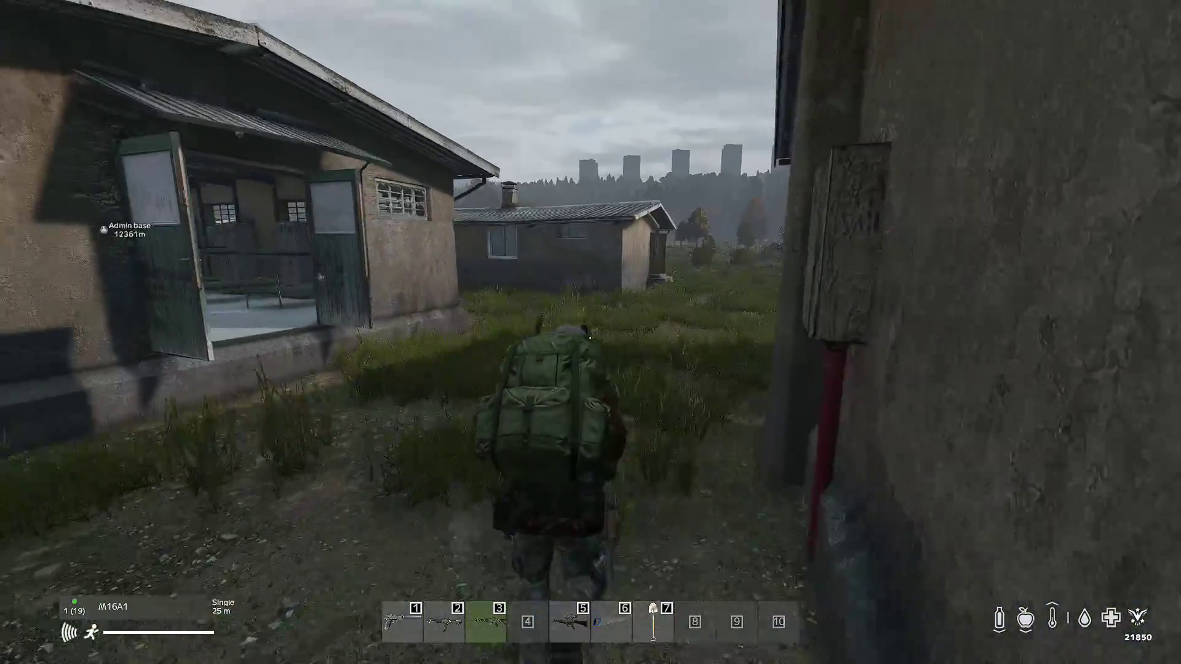
pyautogui.press('w')
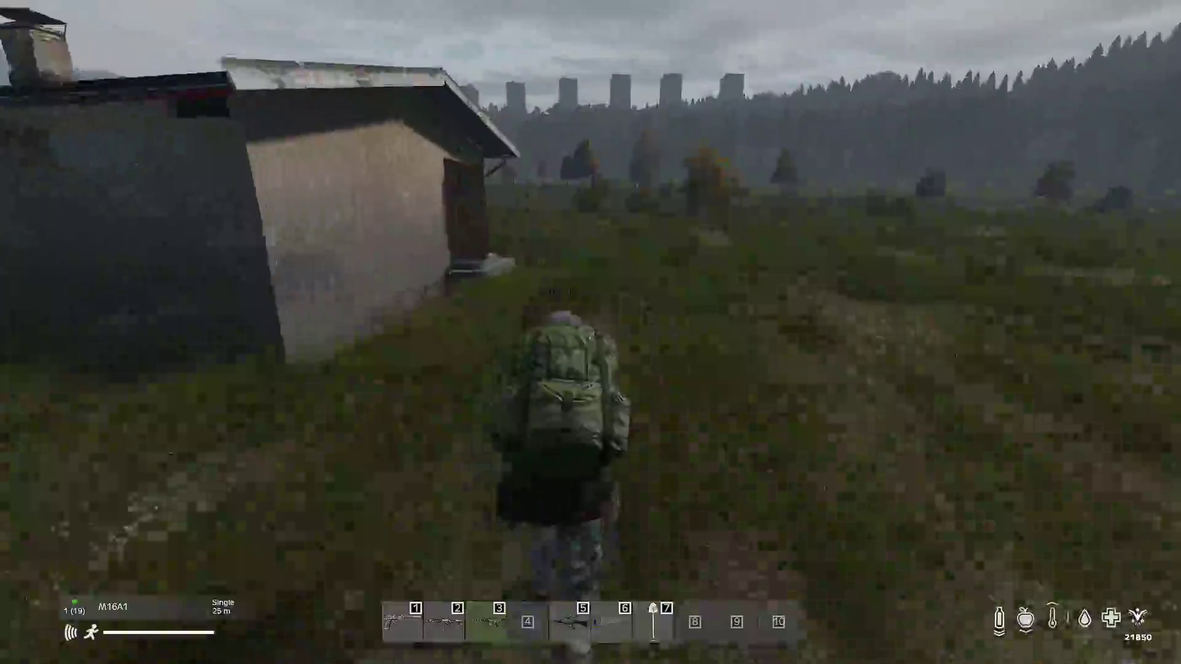
pyautogui.press('w')
pyautogui.press('f')
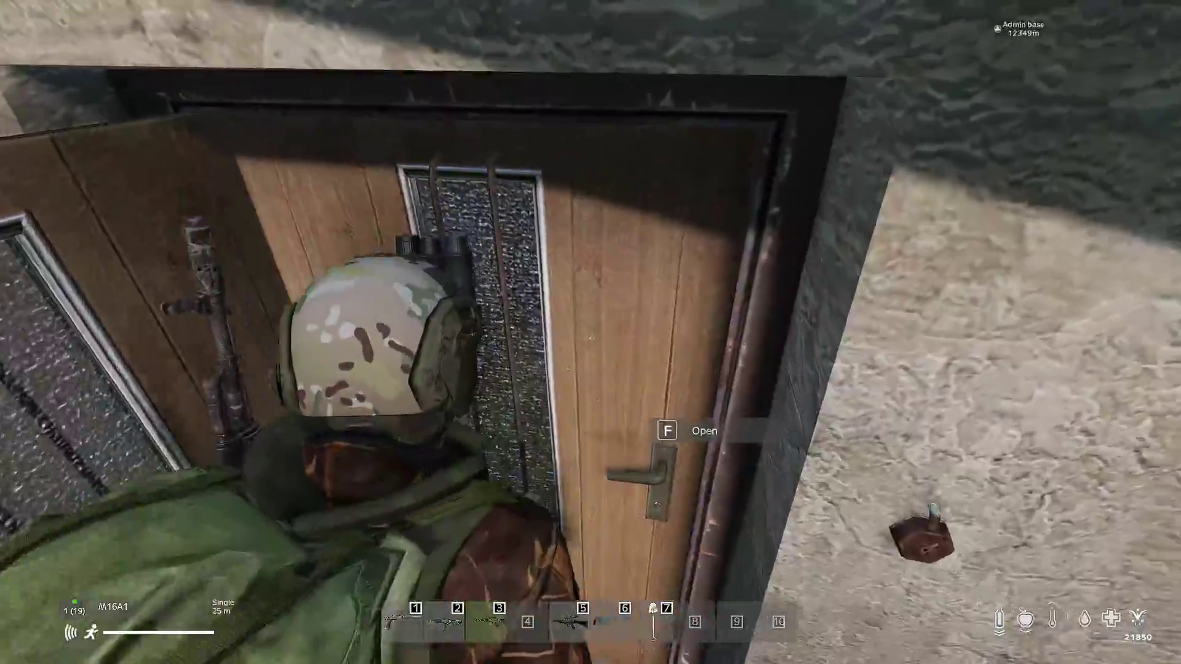
pyautogui.press('w')
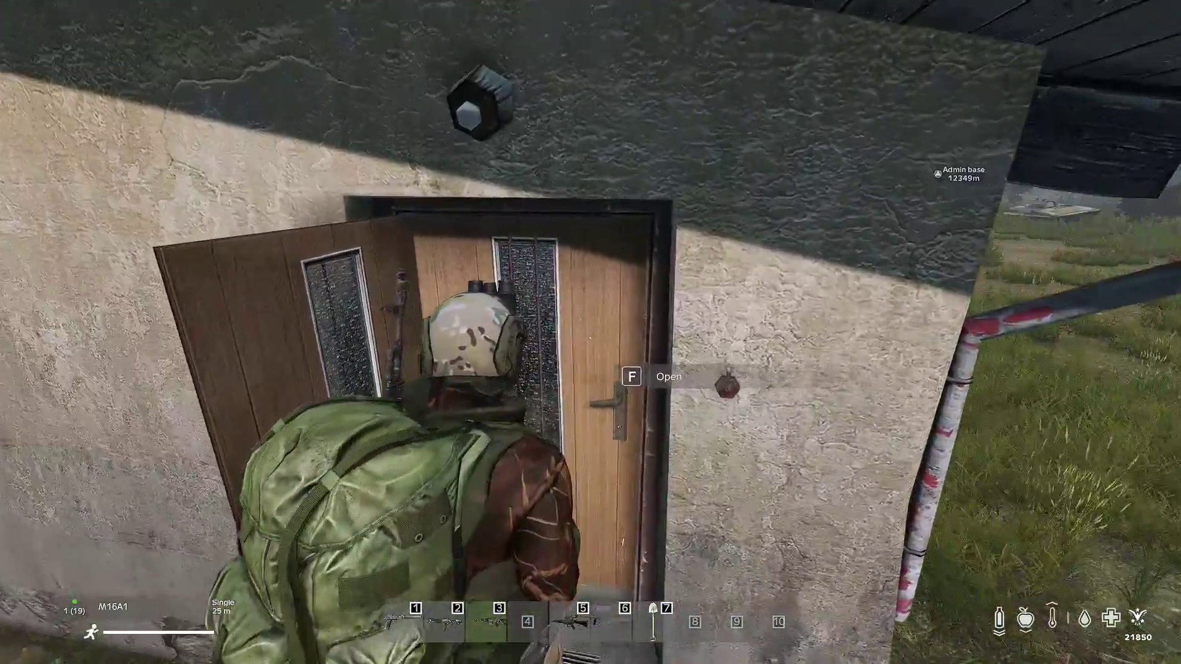
pyautogui.press('f')
pyautogui.press('w')
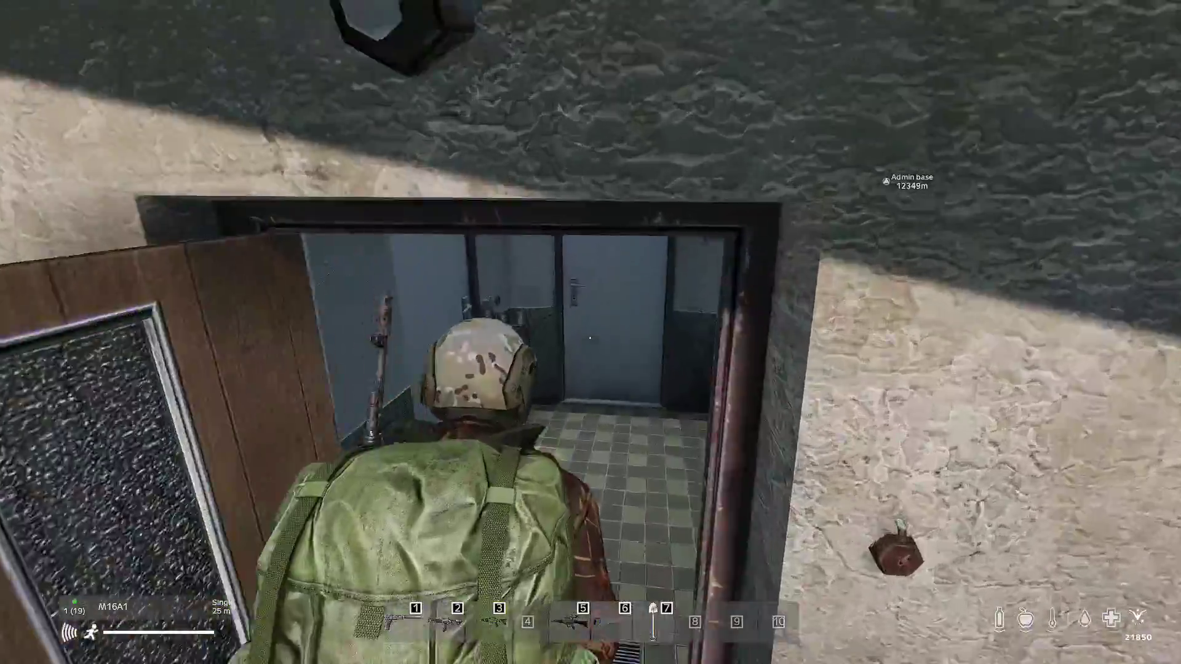
pyautogui.press('w')
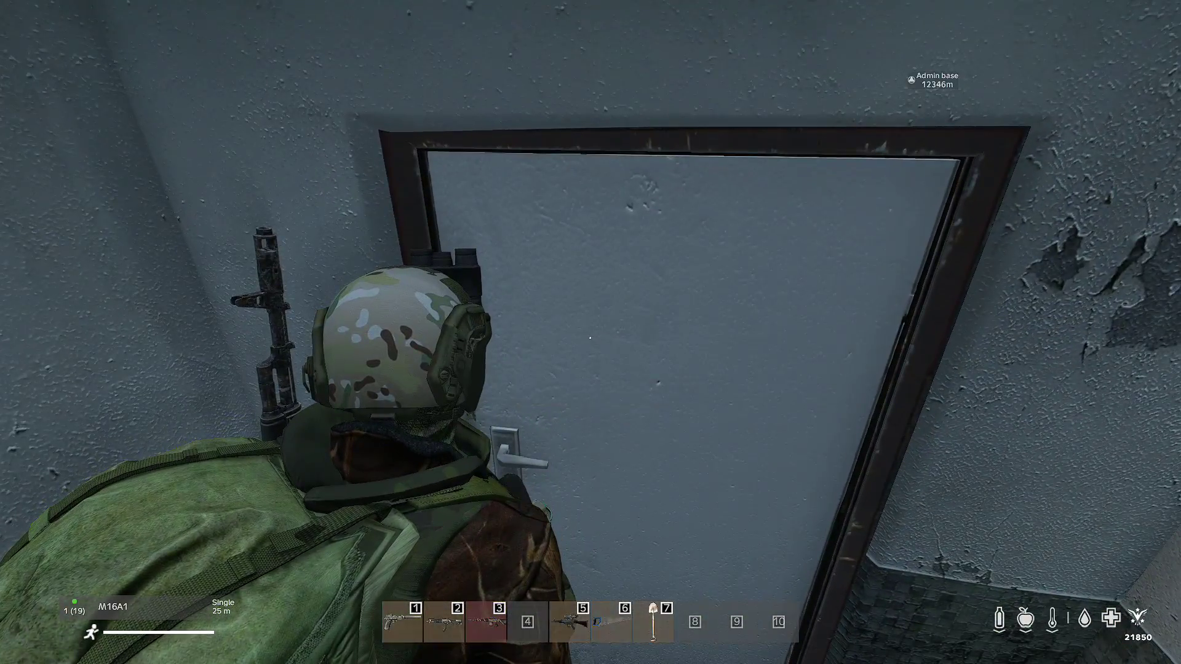
pyautogui.press('w')
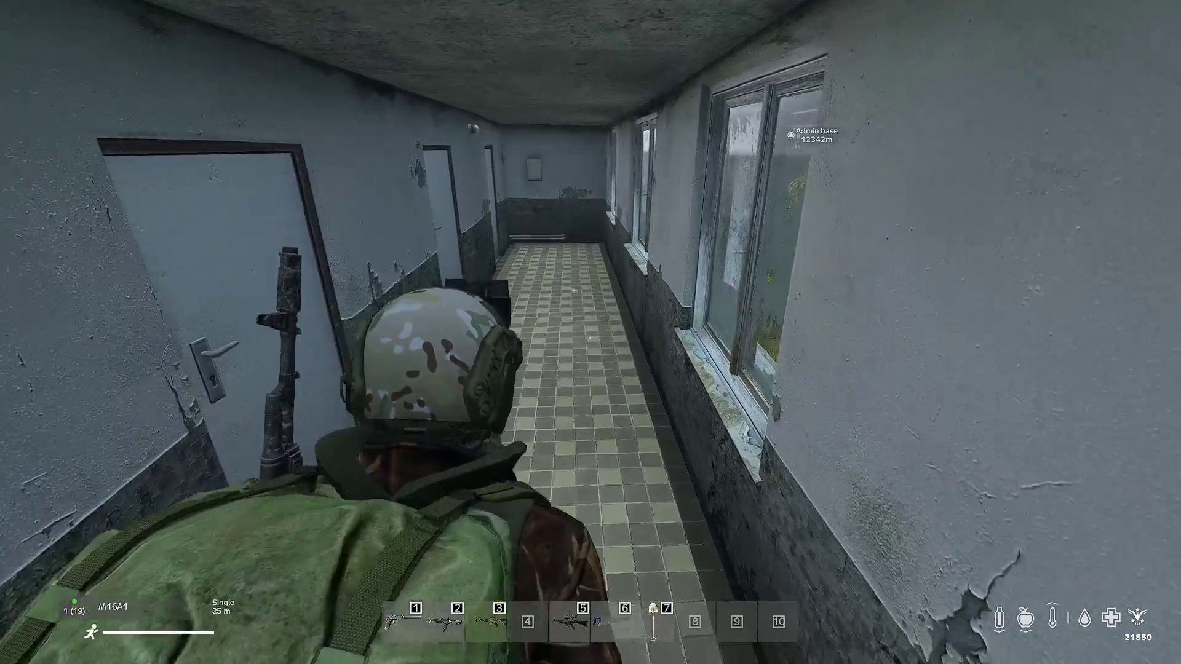
pyautogui.press('w')
# Step: Open the admin Object Manager and load the bolota building set, accepting that unsaved changes to other sets are discarded
pyautogui.press('y')
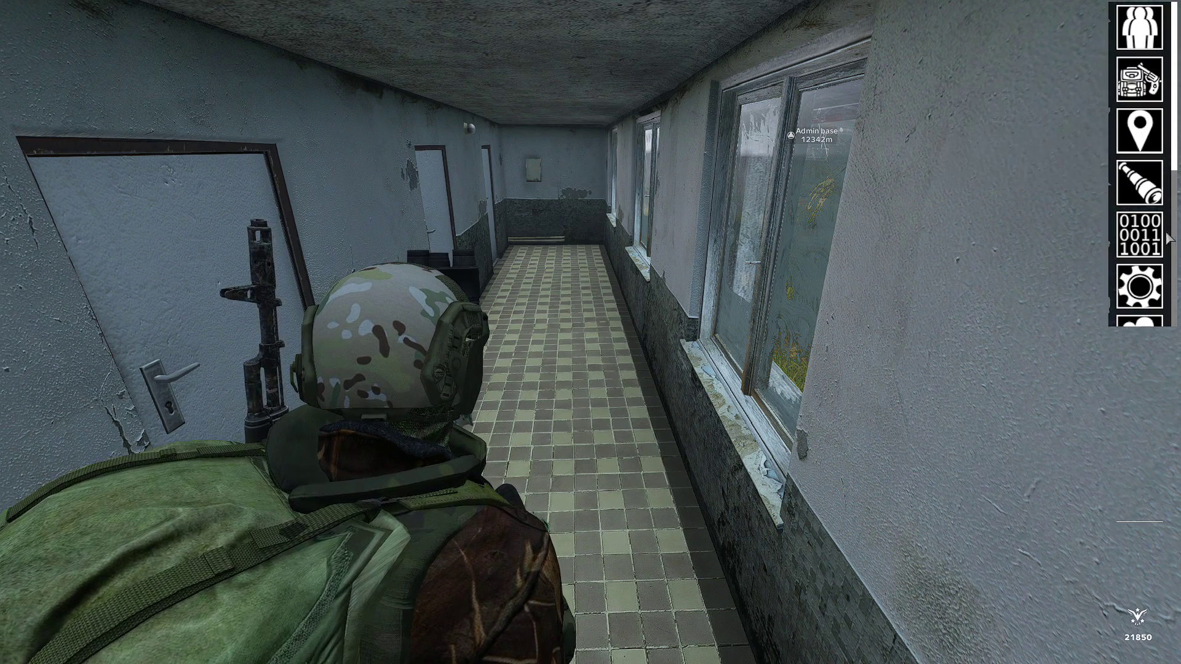
pyautogui.scroll(-3, 1144, 240)
pyautogui.click(1142, 201)
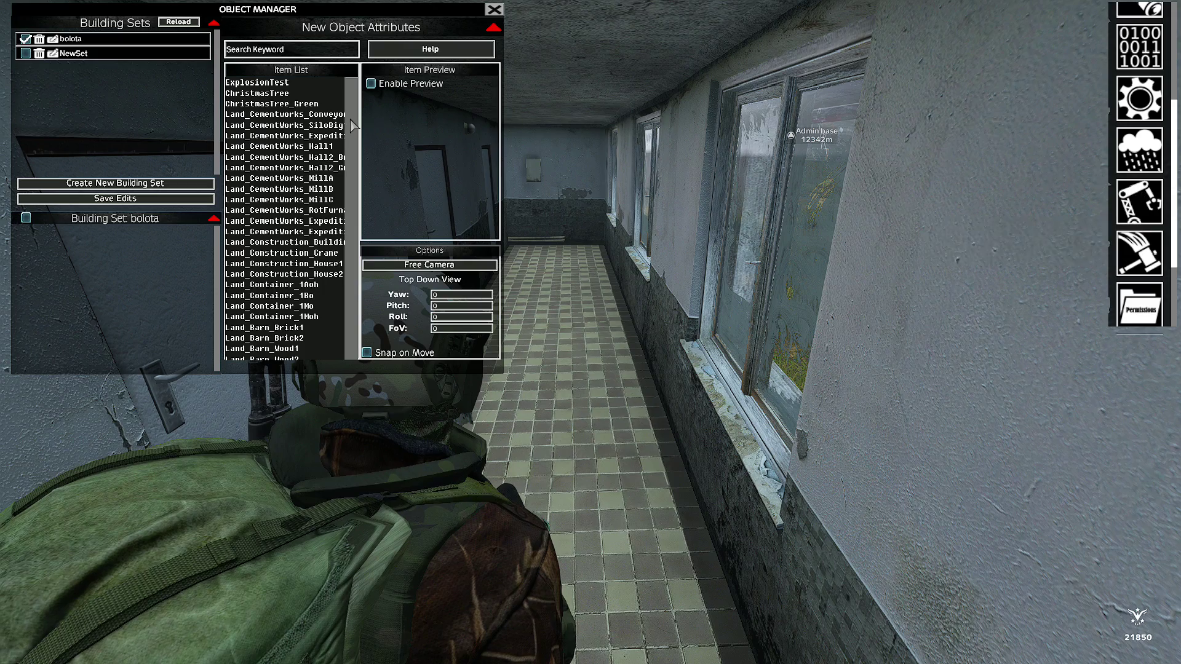
pyautogui.click(26, 39)
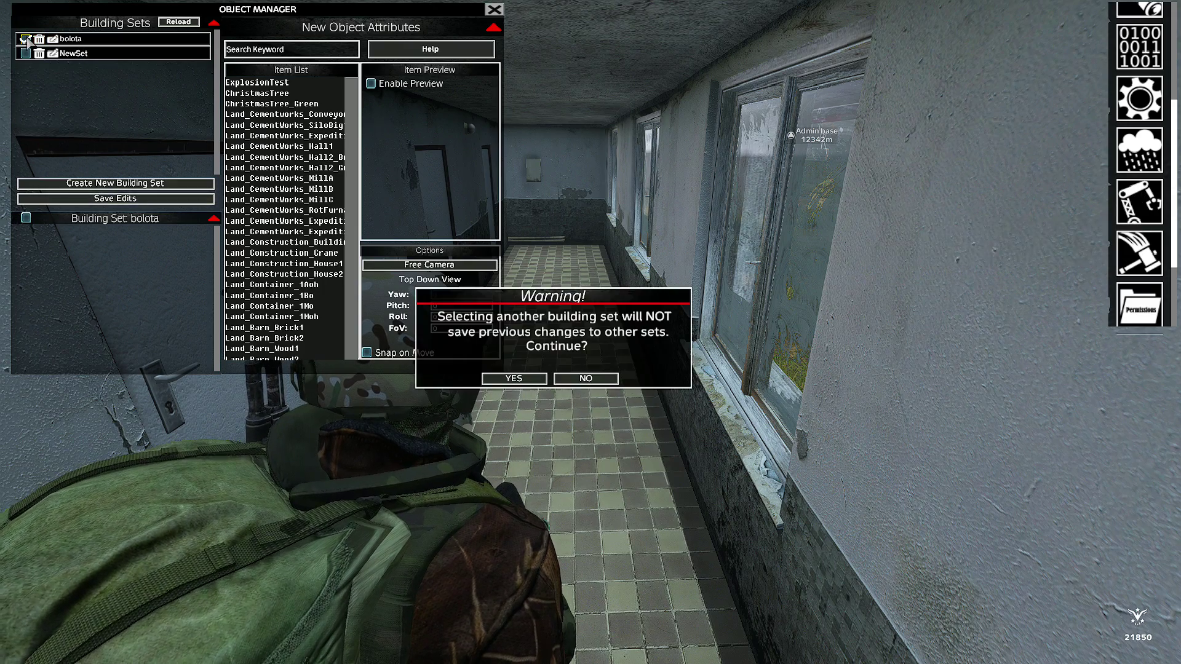
pyautogui.click(513, 378)
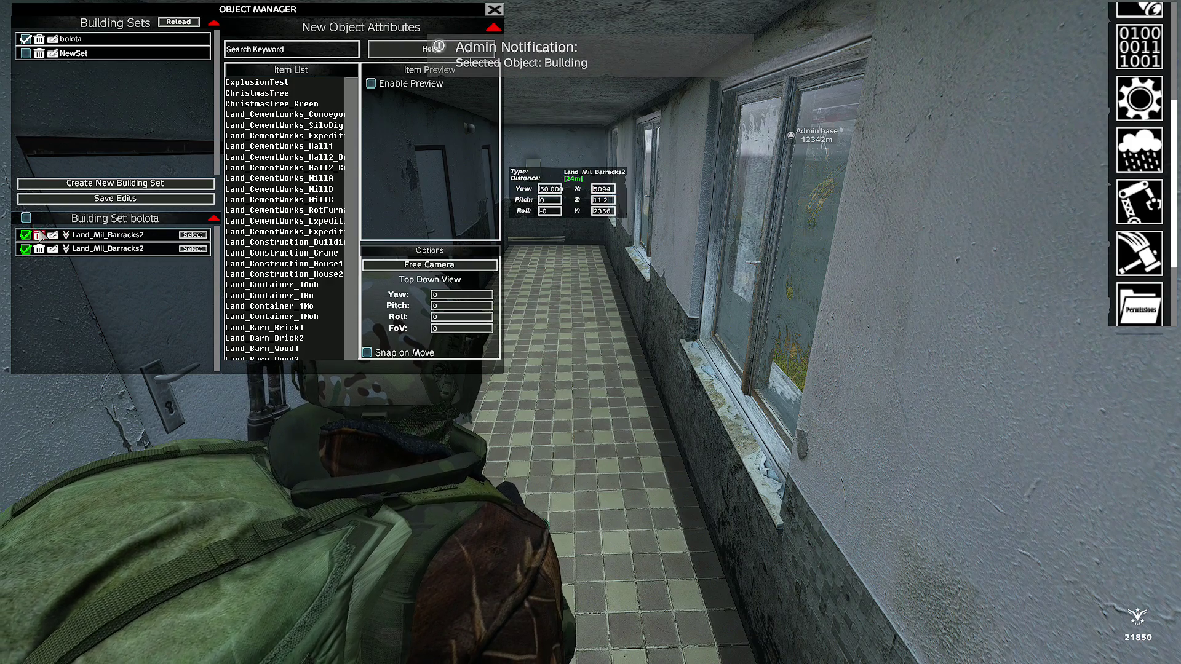
# Step: Delete both Land_Mil_Barracks2 objects from the bolota building set
pyautogui.click(40, 235)
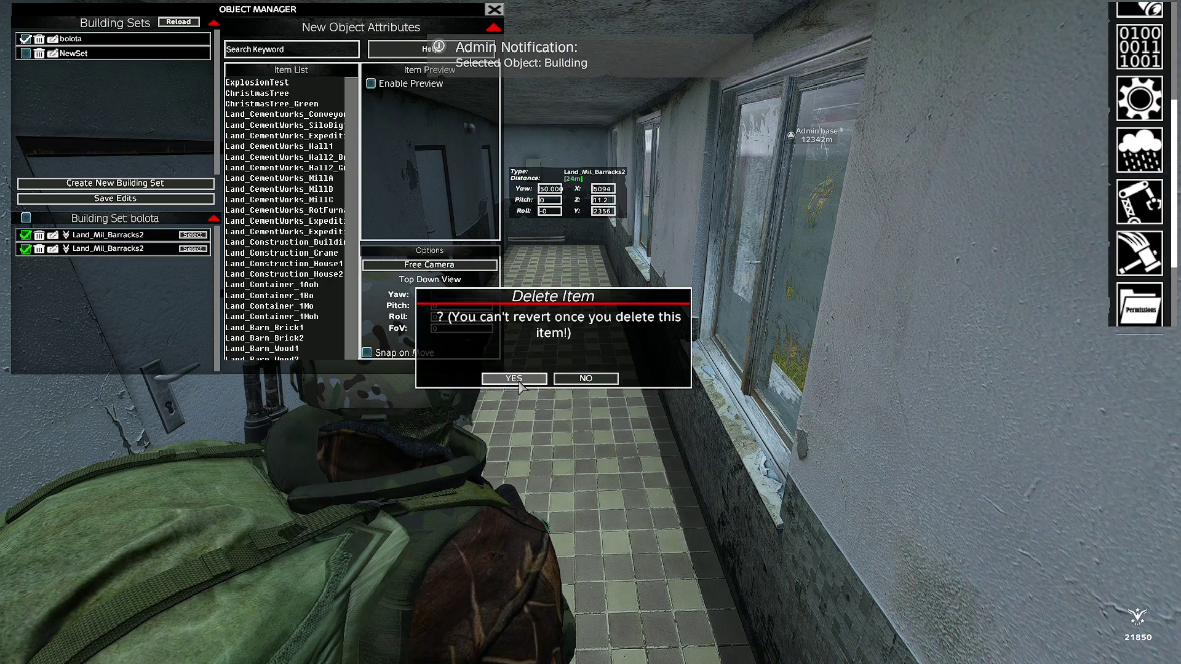
pyautogui.click(513, 378)
pyautogui.click(39, 236)
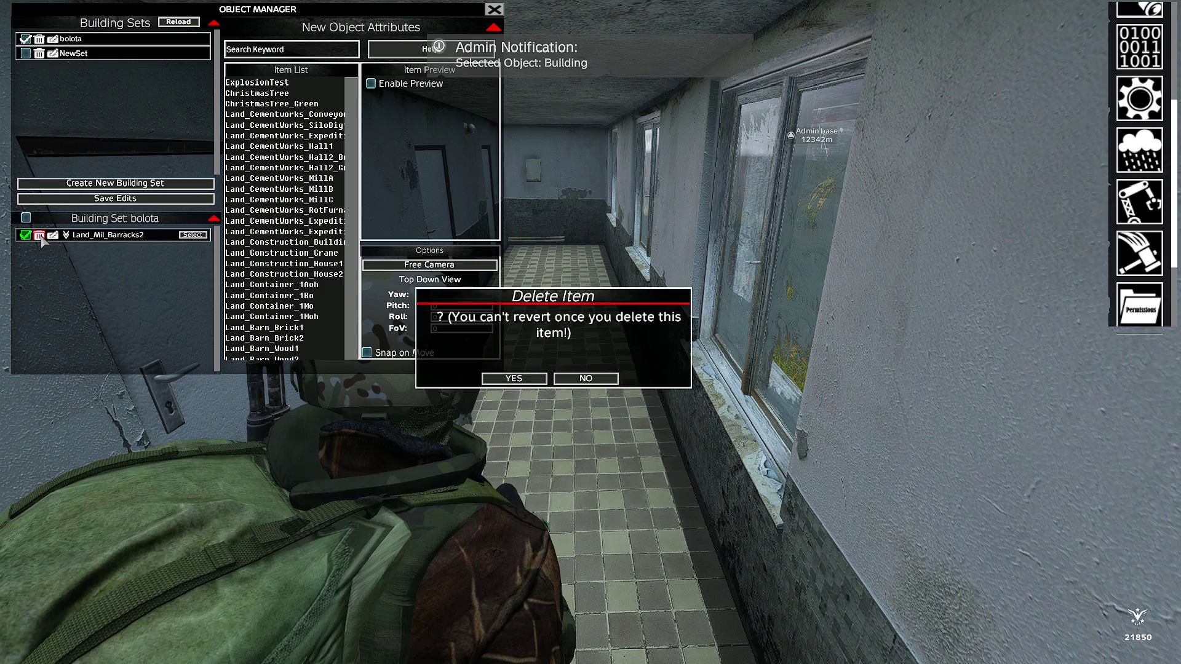
pyautogui.click(515, 378)
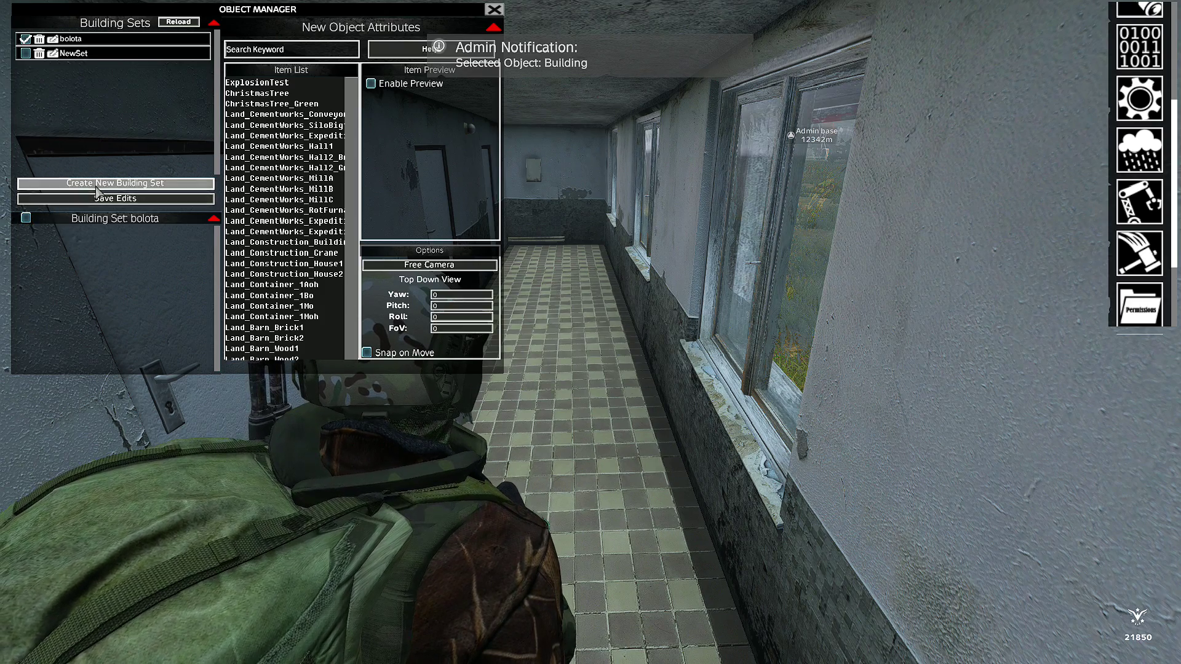
# Step: Save the edits to the bolota building set, close the Object Manager and return to the game
pyautogui.click(119, 199)
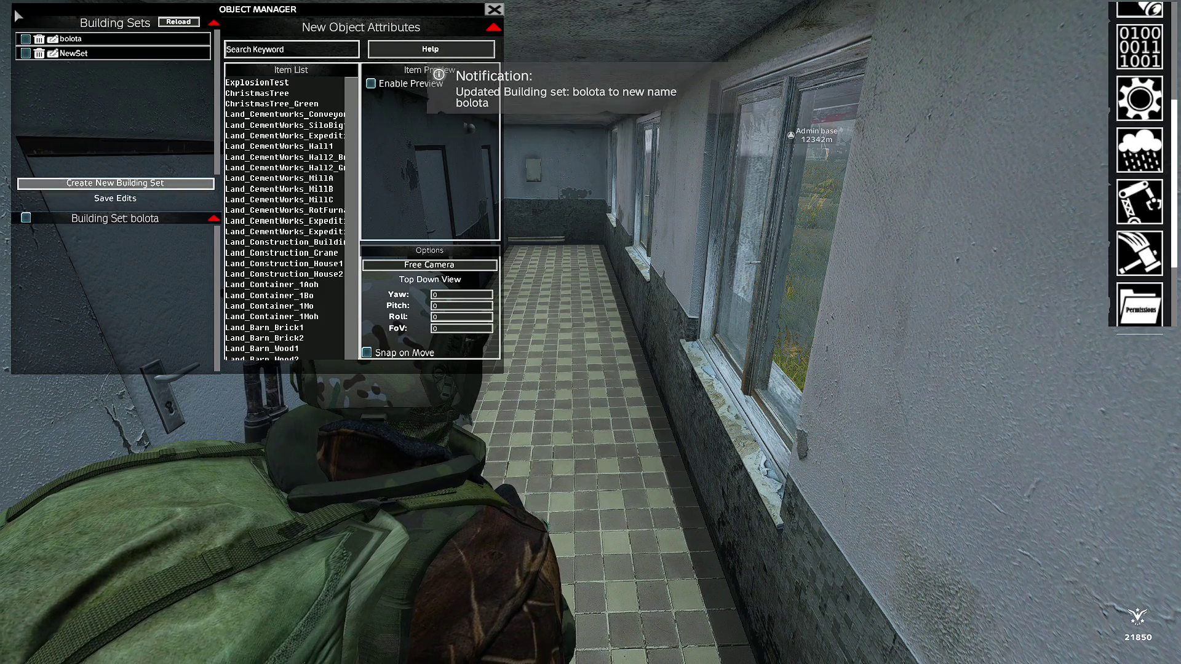
pyautogui.click(495, 11)
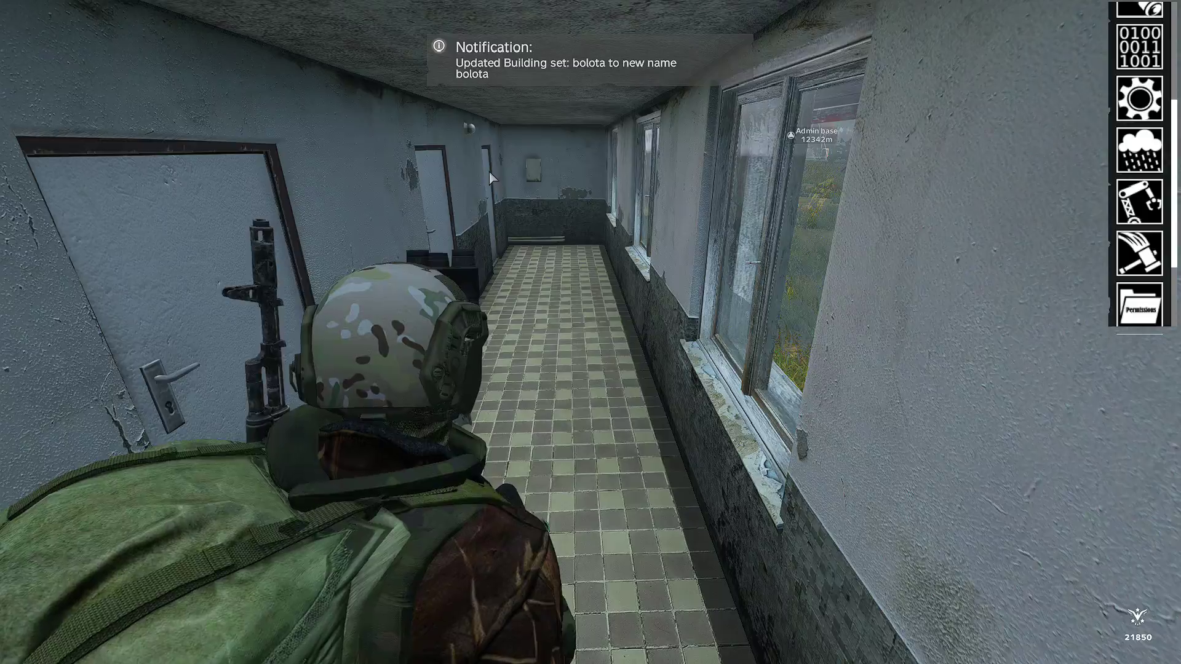
pyautogui.press('Escape')
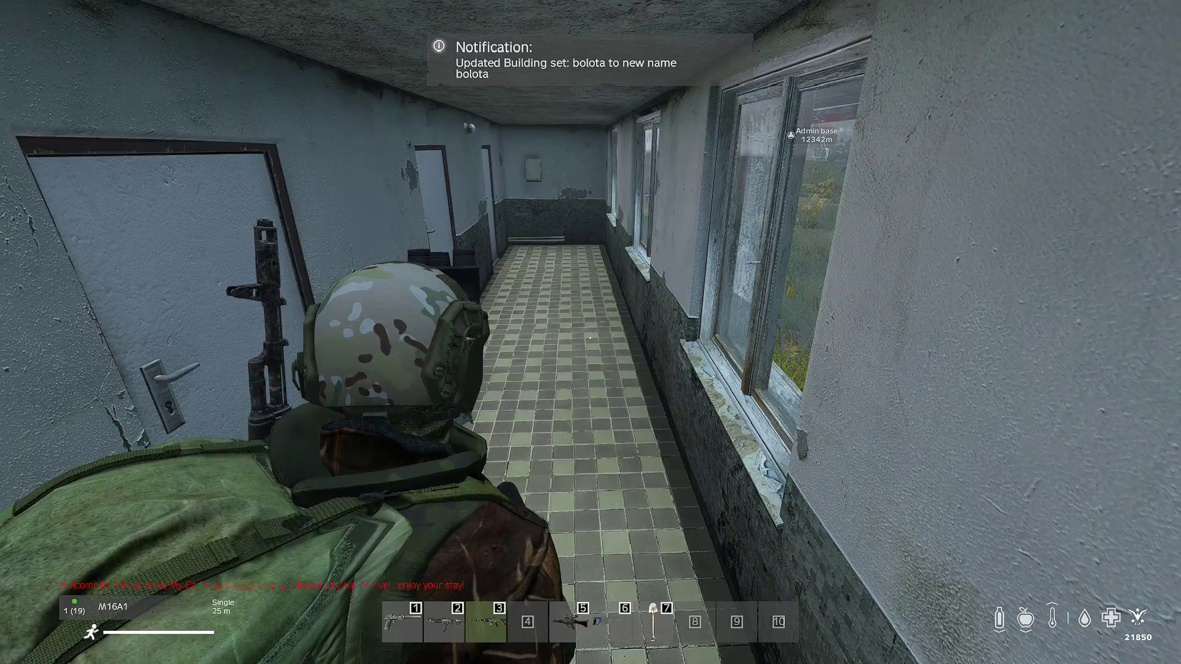
# Step: Open an inner door off the corridor, leave the building, and run to the bunk-bed barracks to check its interior
pyautogui.press('w')
pyautogui.press('f')
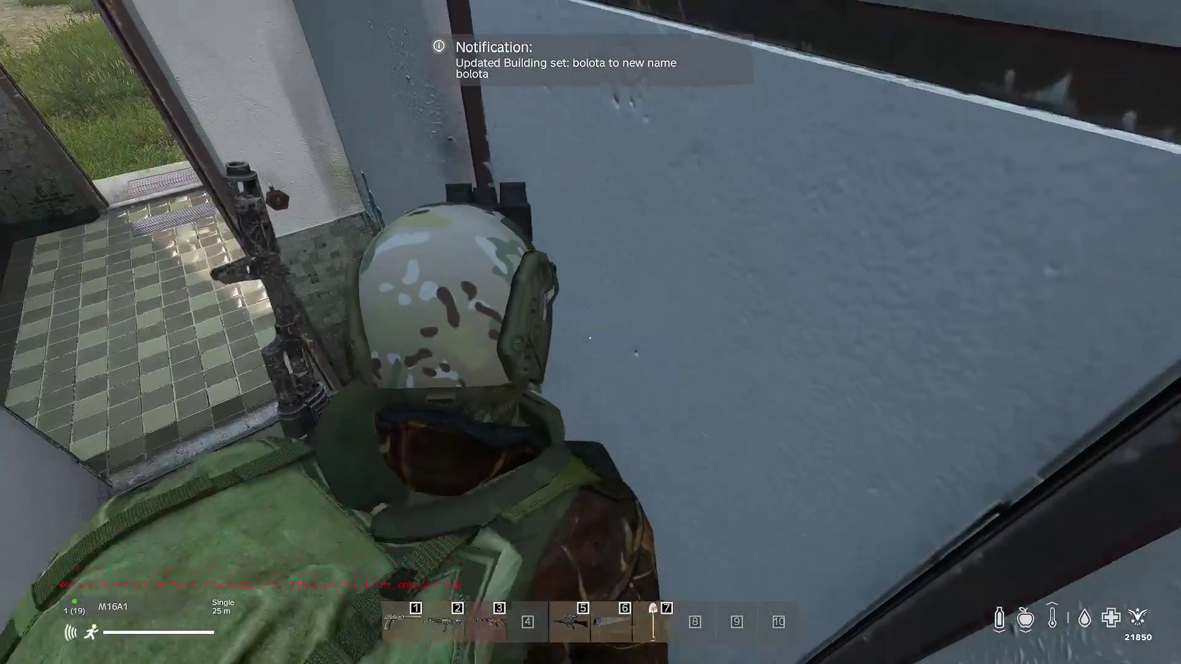
pyautogui.press('w')
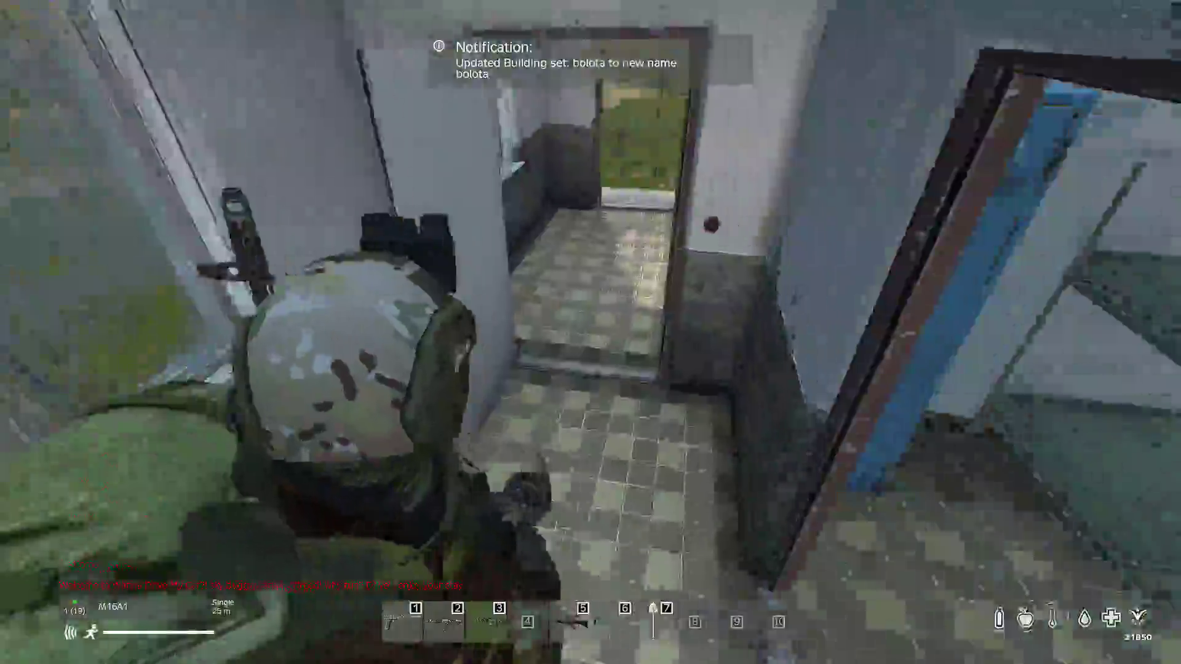
pyautogui.press('w')
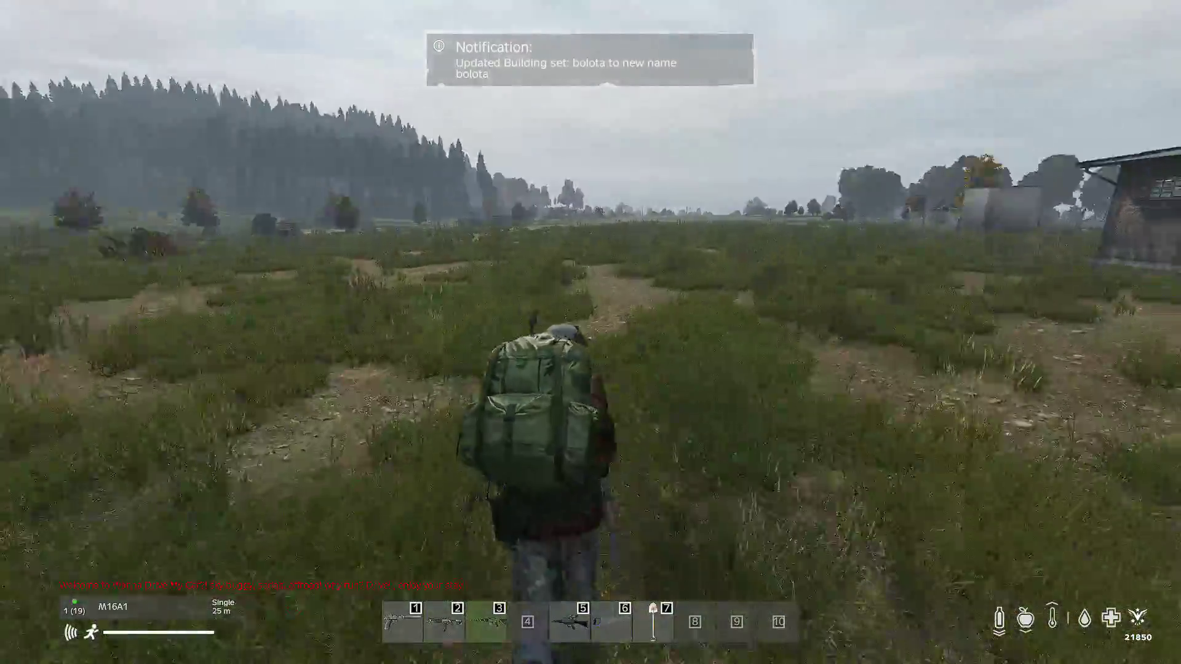
pyautogui.press('w')
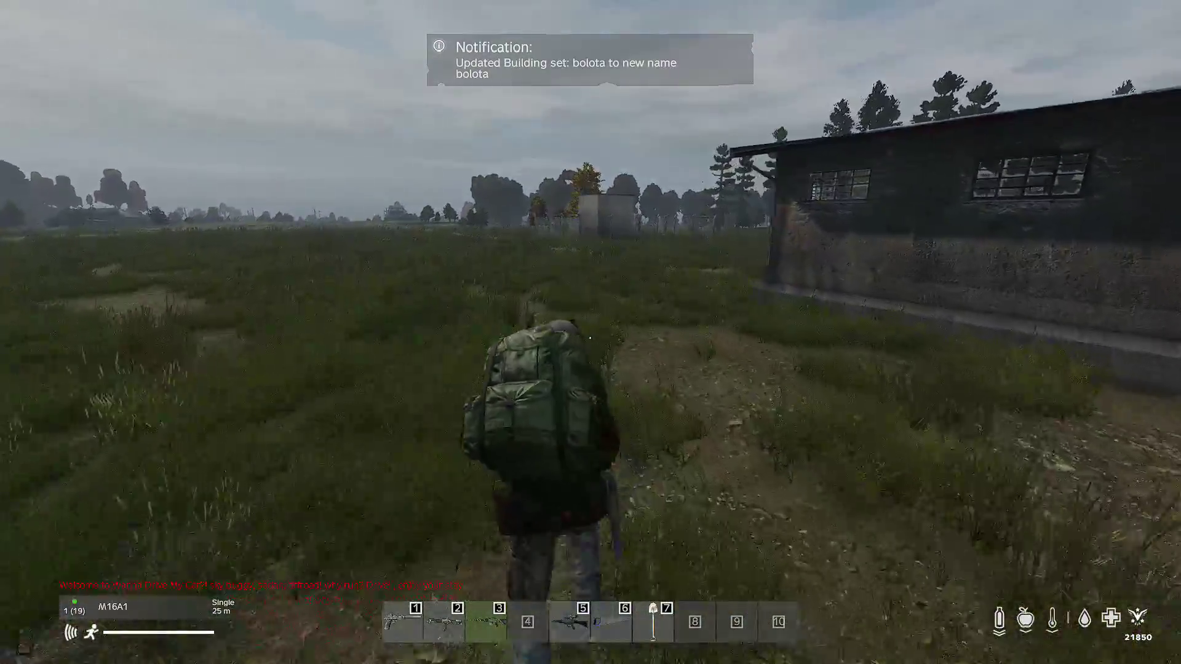
pyautogui.press('w')
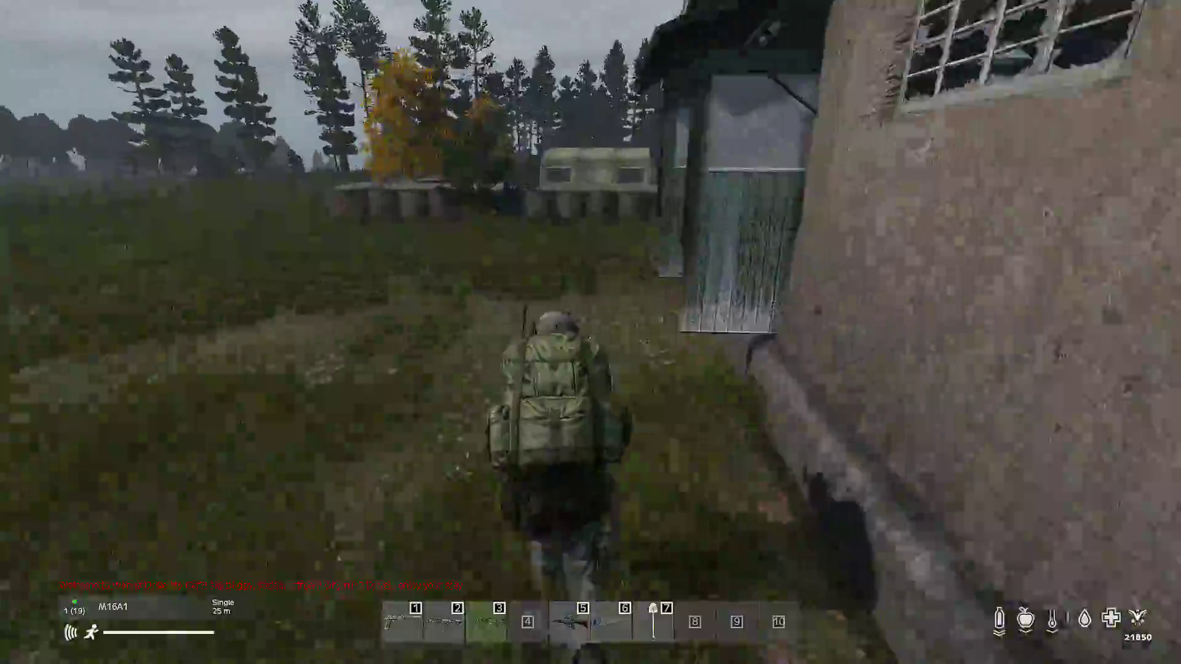
pyautogui.press('w')
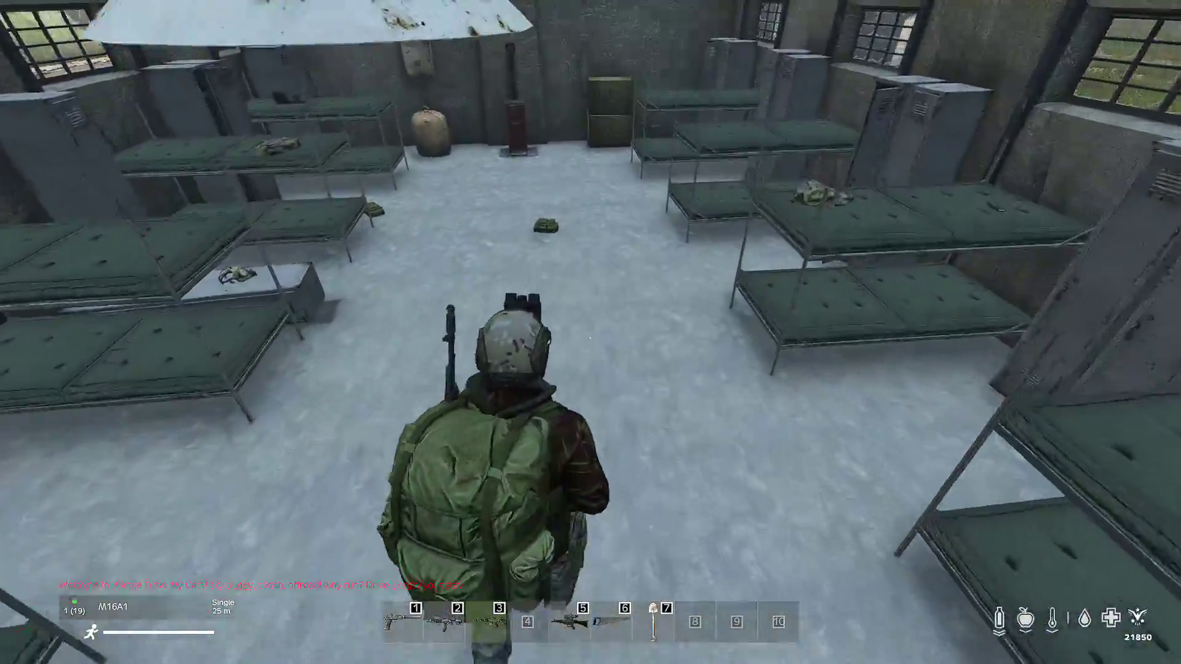
# Step: Leave the barracks, run across the open airfield grass and fire several single shots with the M16A1
pyautogui.press('w')
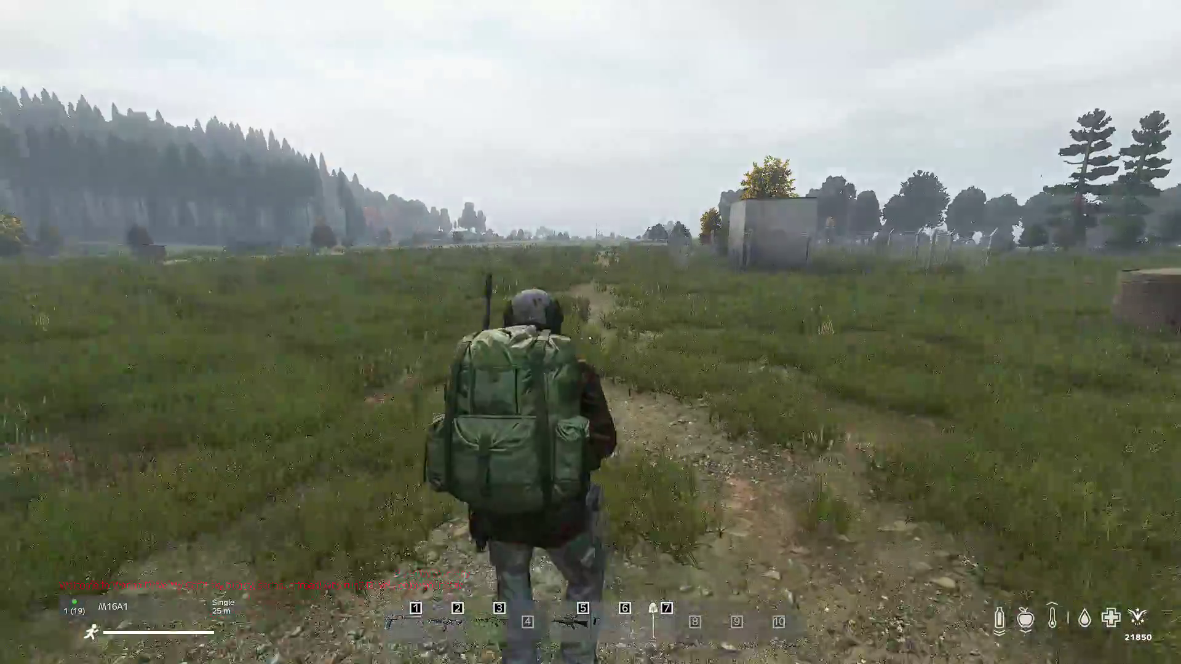
pyautogui.press('w')
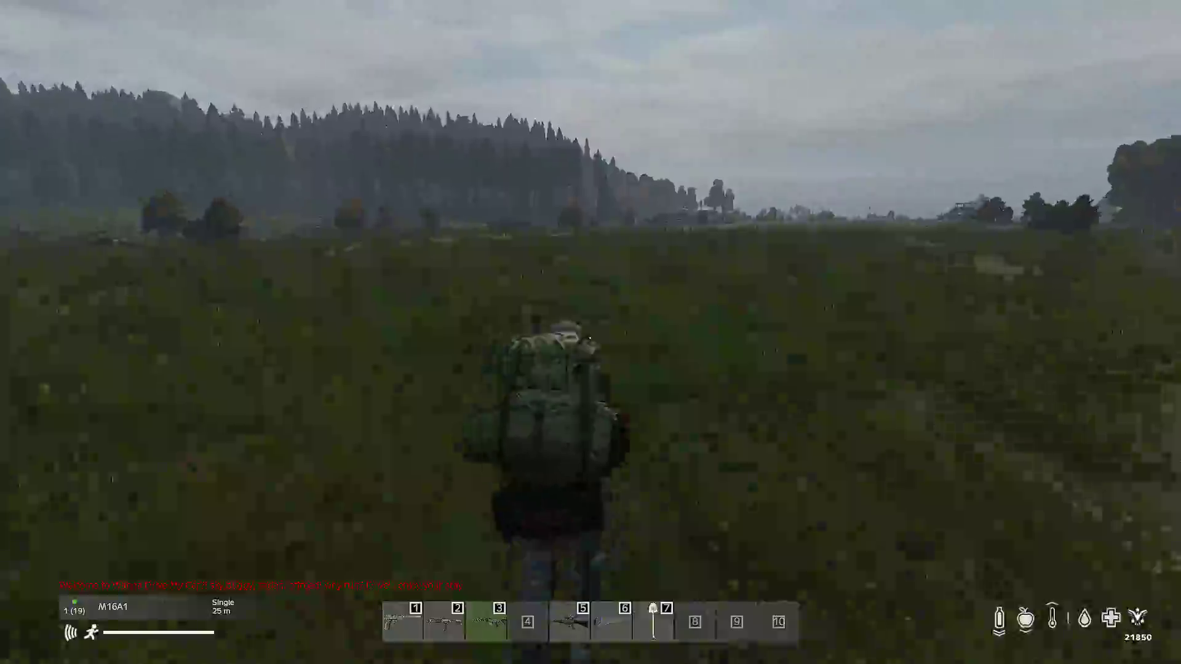
pyautogui.press('w')
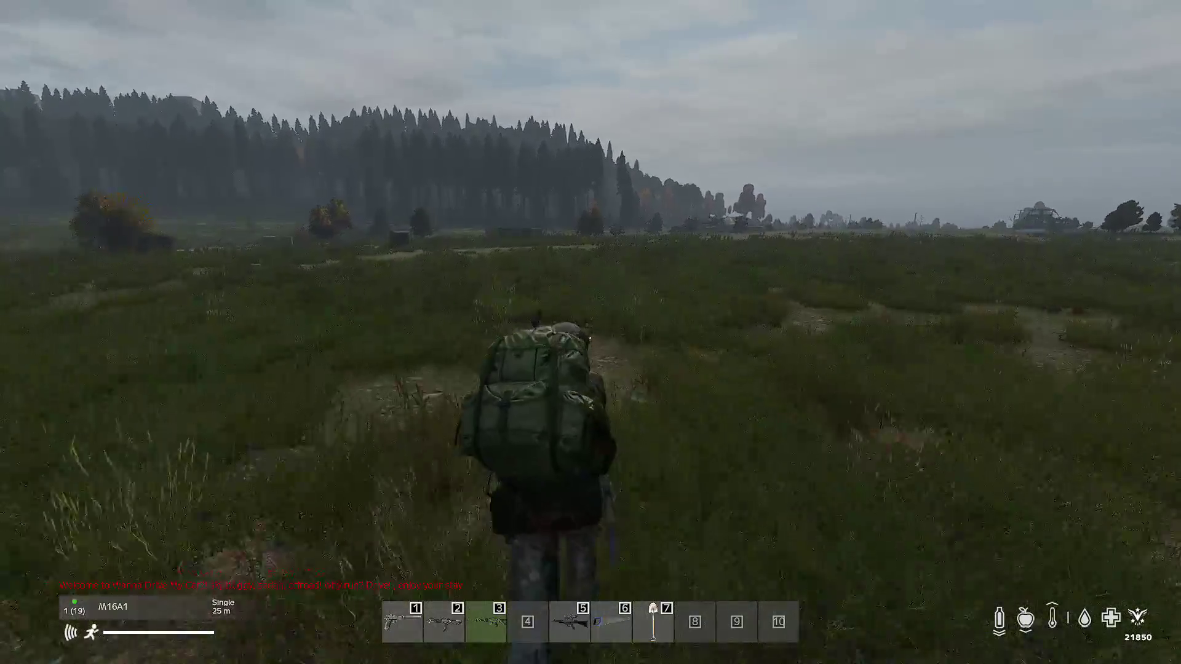
pyautogui.press('w')
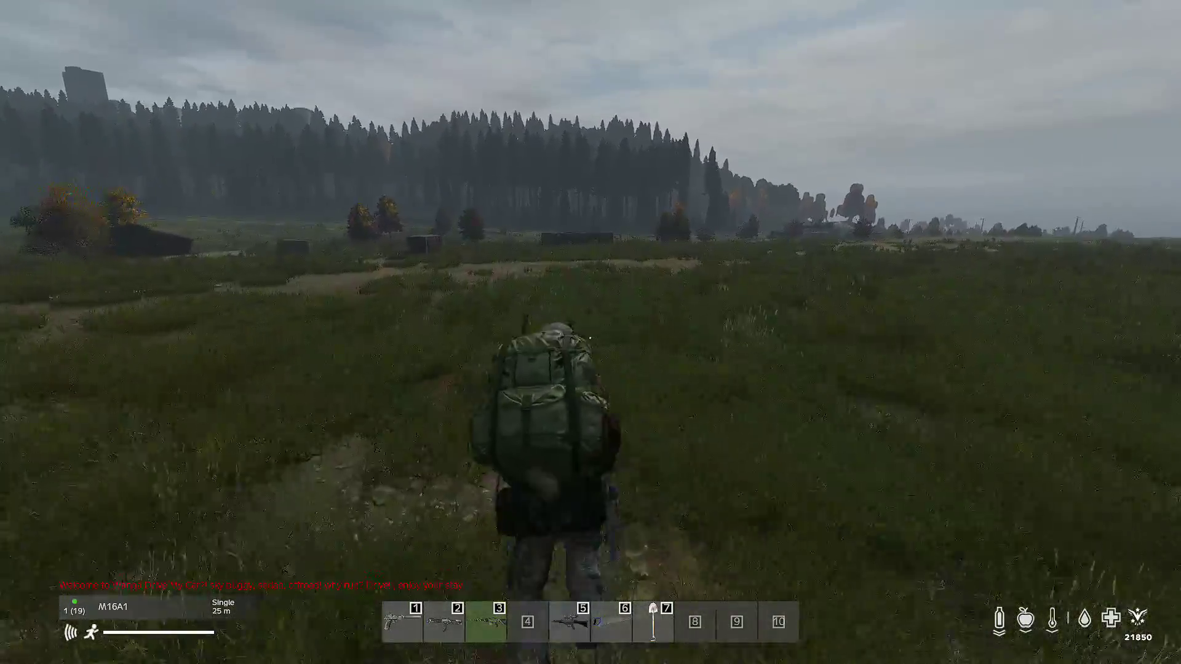
pyautogui.press('w')
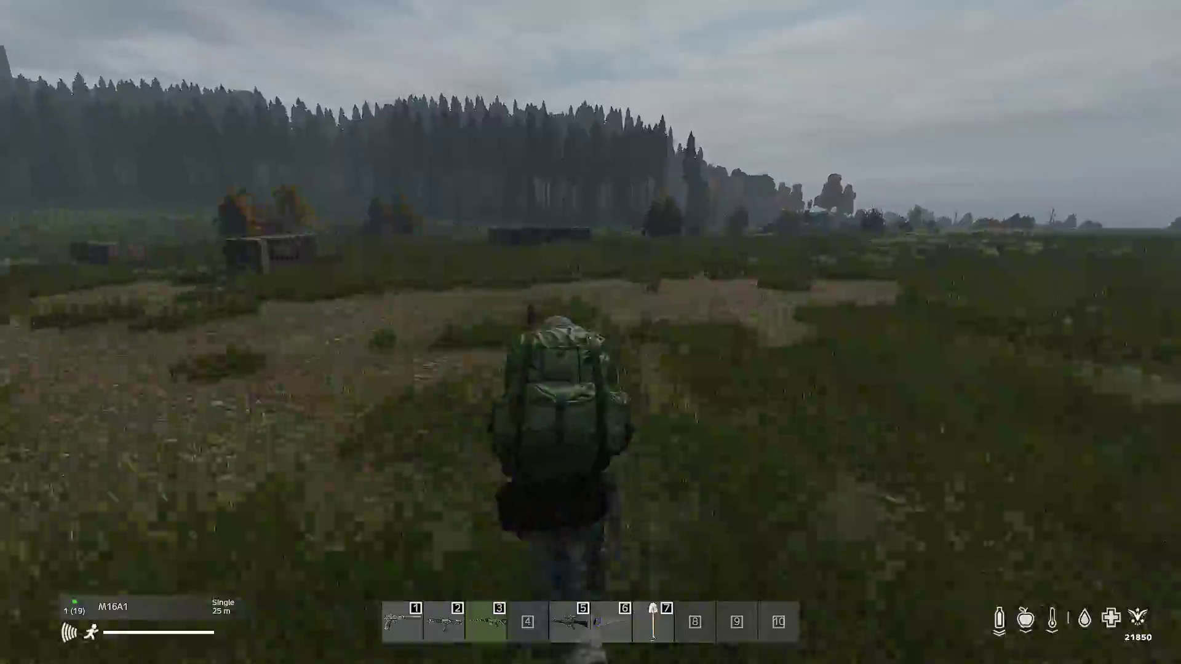
pyautogui.press('w')
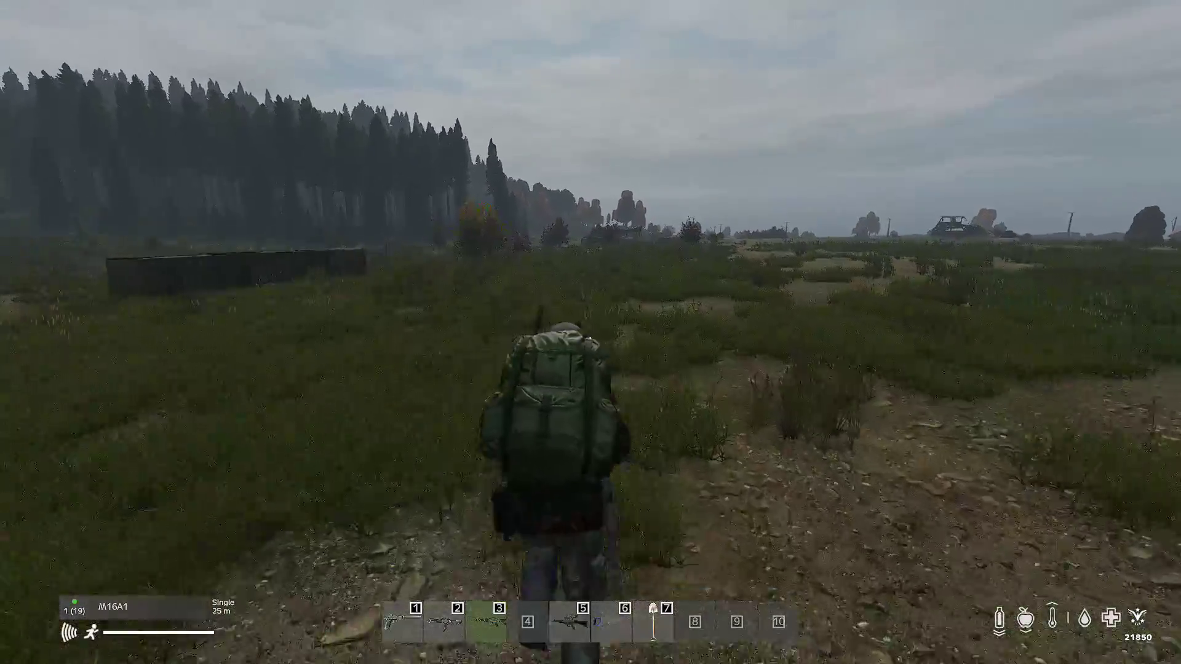
pyautogui.press('w')
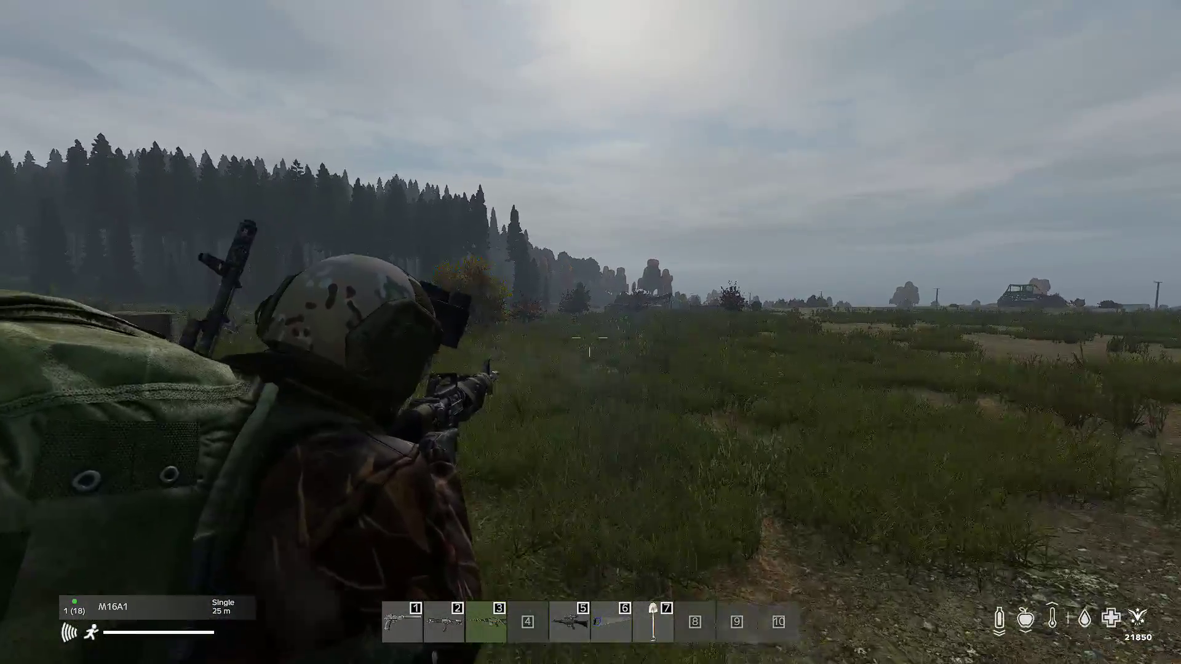
pyautogui.click(589, 337)
pyautogui.click(589, 337)
pyautogui.click(589, 337)
pyautogui.click(589, 338)
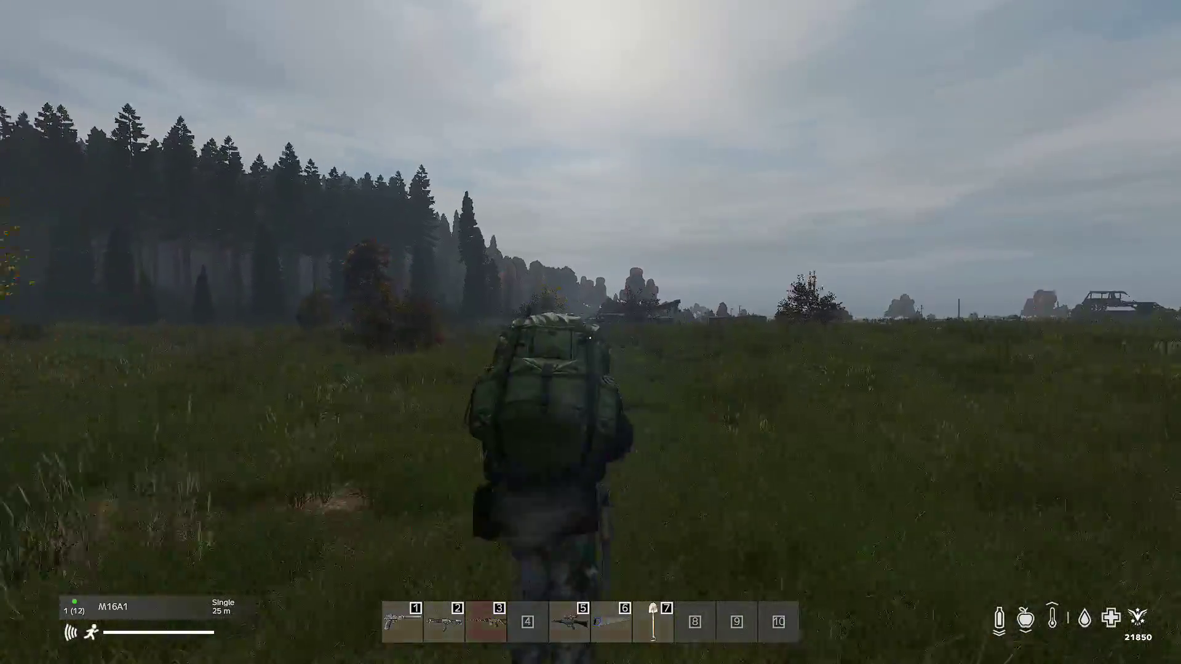
# Step: Run across the open grass and fire the M16A1 in full-auto mode toward the military camp
pyautogui.press('w')
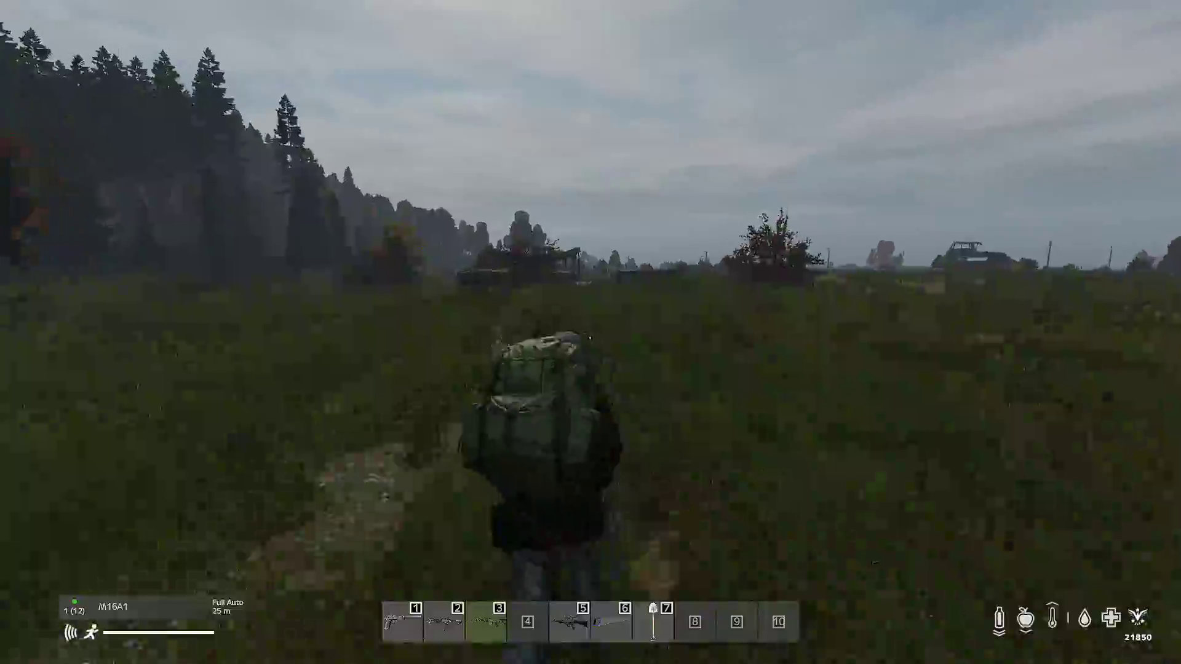
pyautogui.press('w')
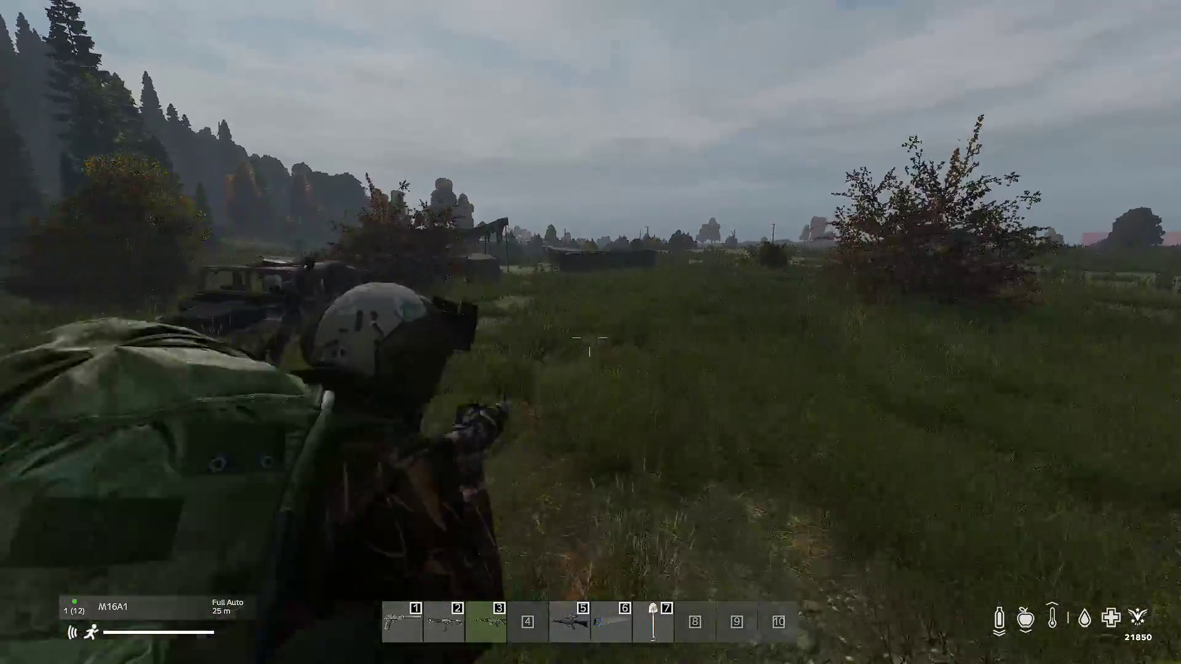
pyautogui.click(589, 344)
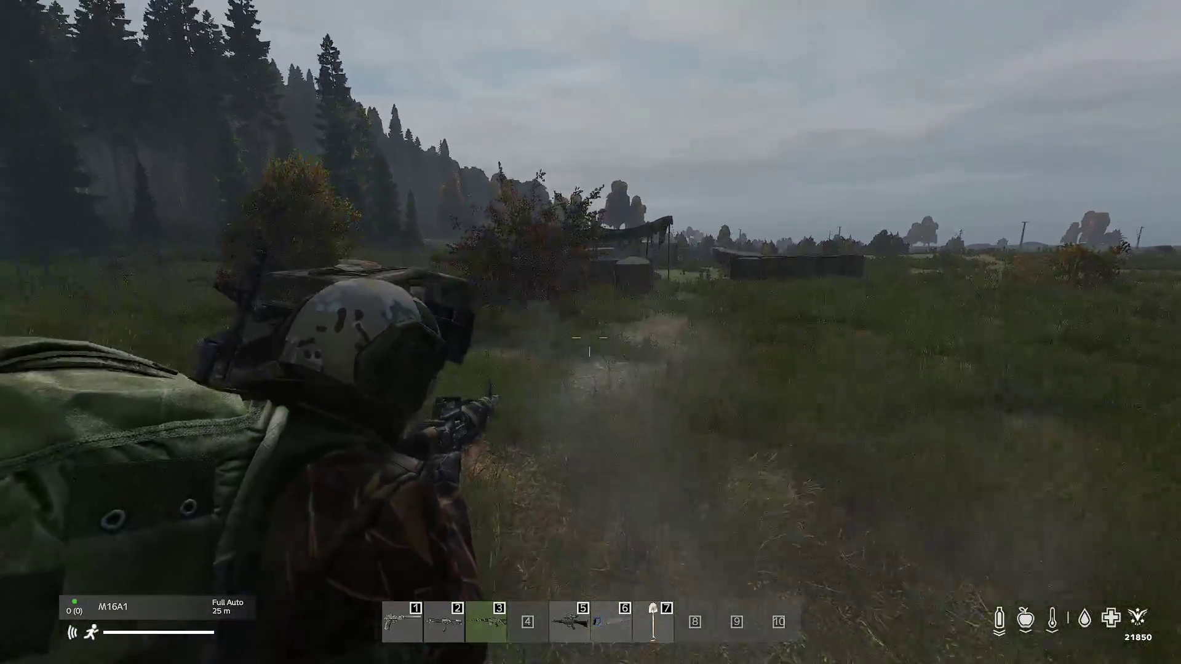
# Step: Follow the dirt track into the military camp and climb onto the long barrier wall opposite the green tent
pyautogui.press('w')
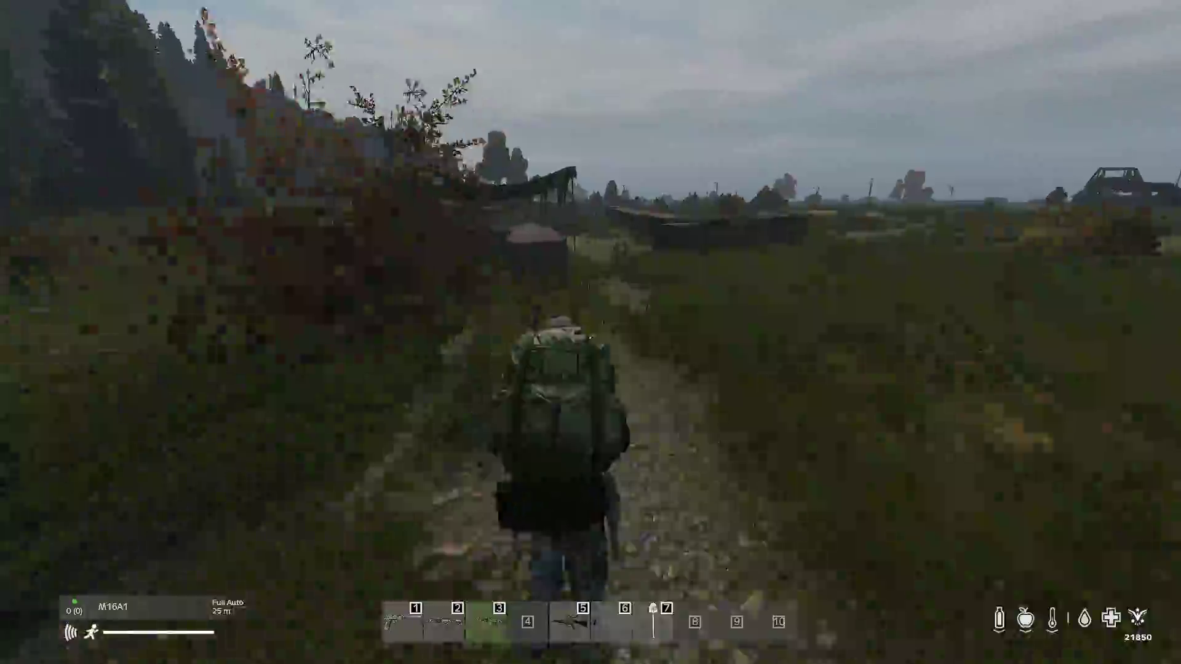
pyautogui.press('w')
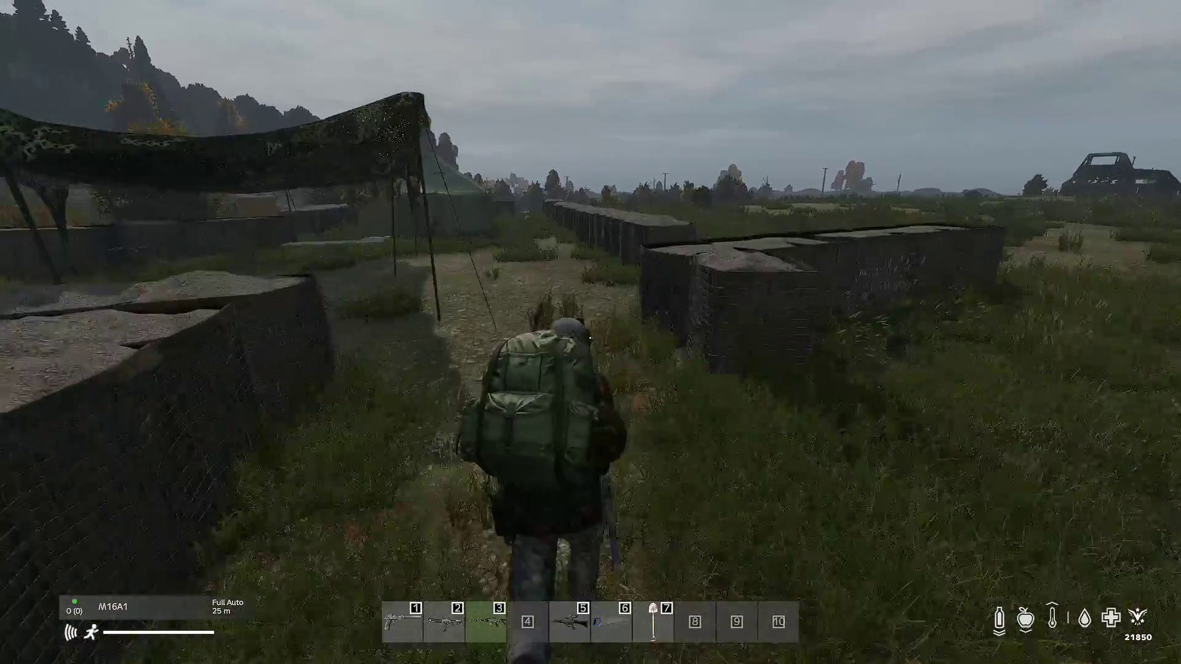
pyautogui.press('w')
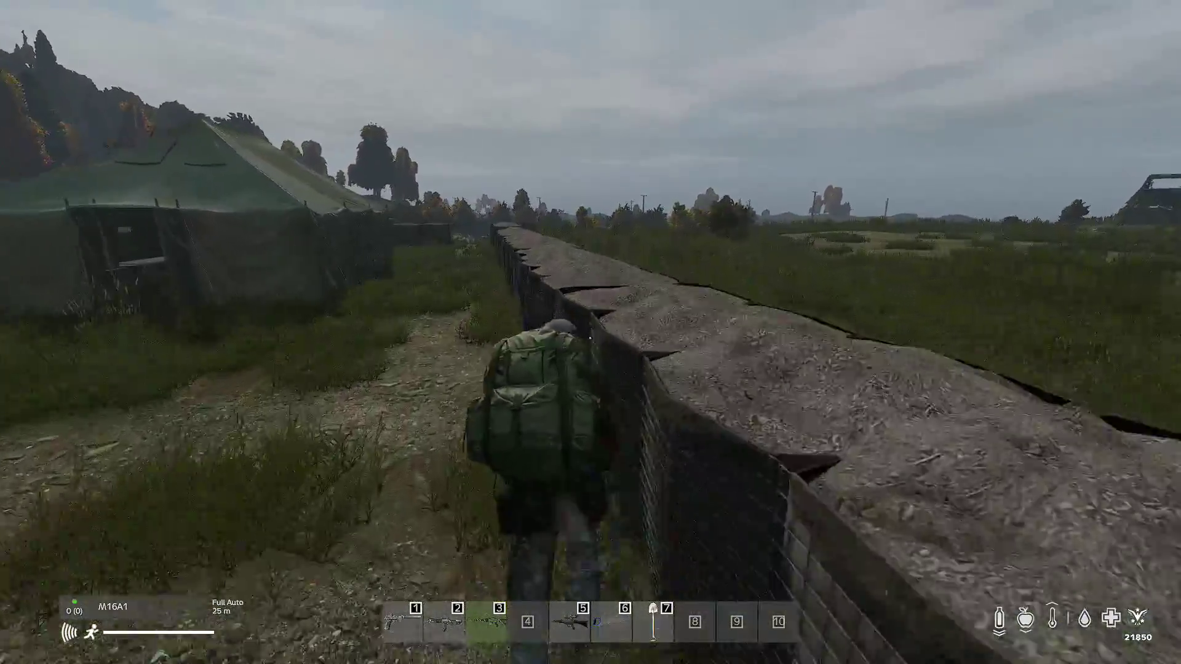
pyautogui.press('w')
pyautogui.press('space')
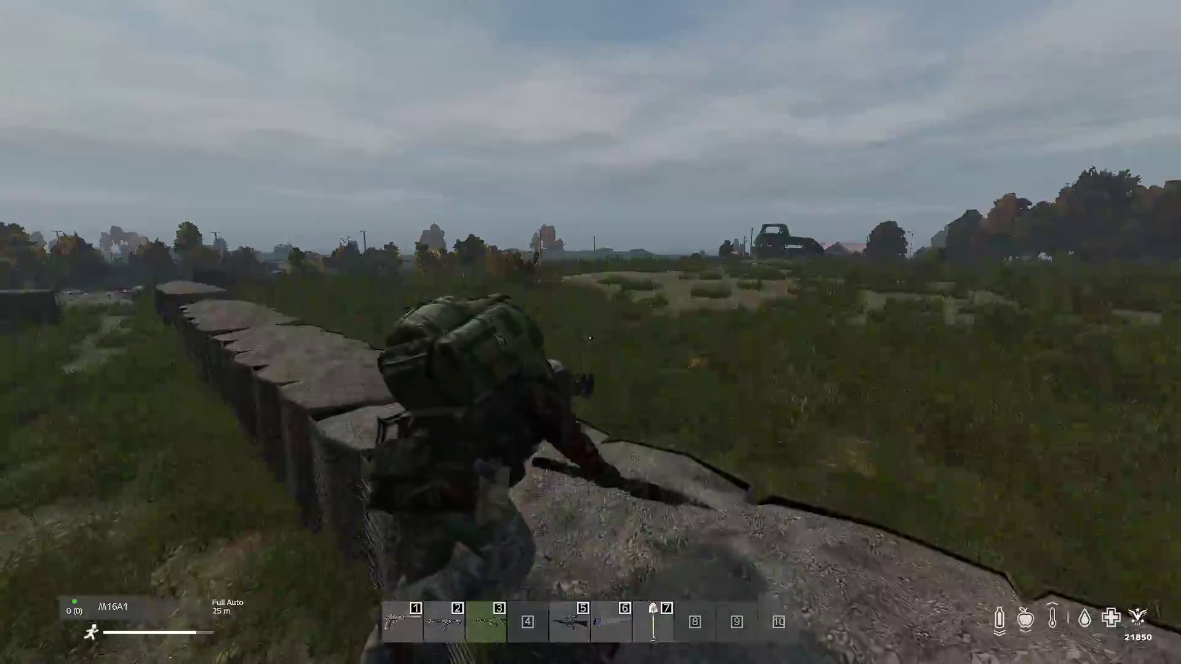
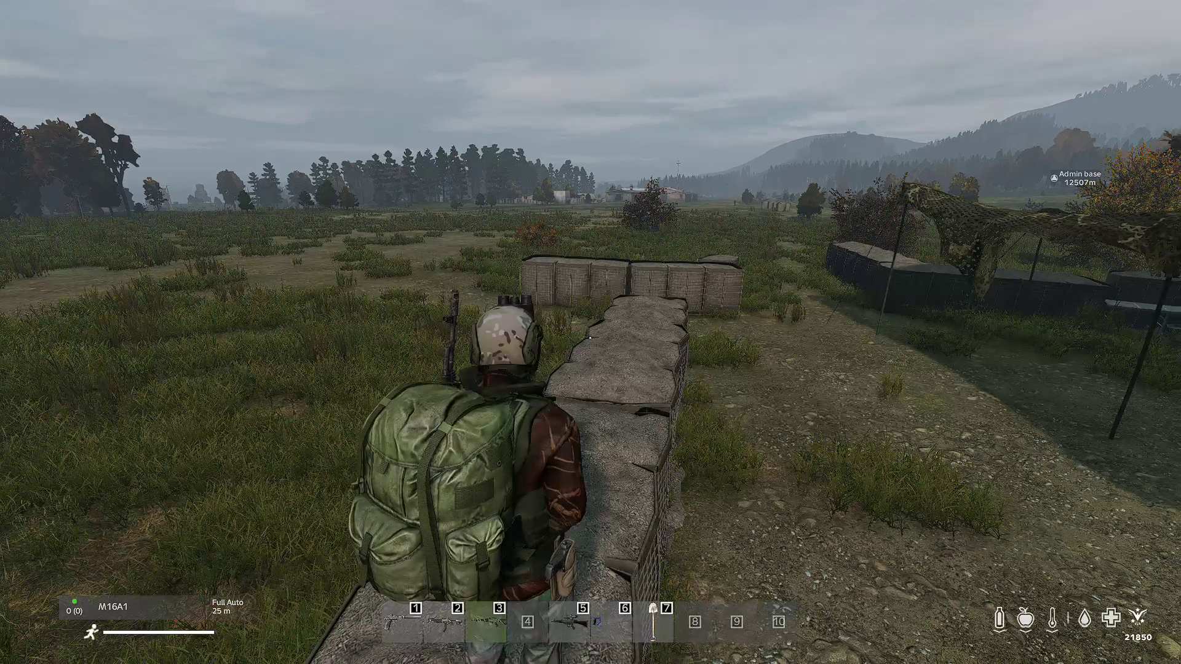
# Step: Swap the M16A1 in hand for the M4-A1 stored in the MVS Heavy LMG pouch, and return to the game
pyautogui.press('Tab')
pyautogui.scroll(-3, 956, 391)
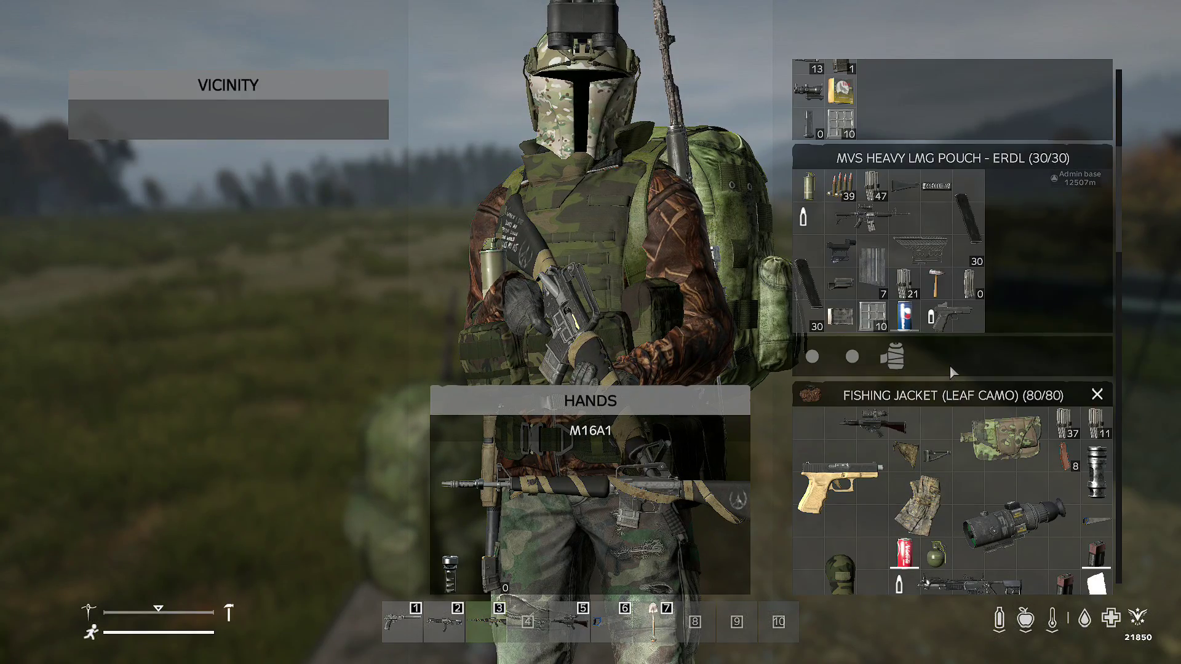
pyautogui.moveTo(885, 225)
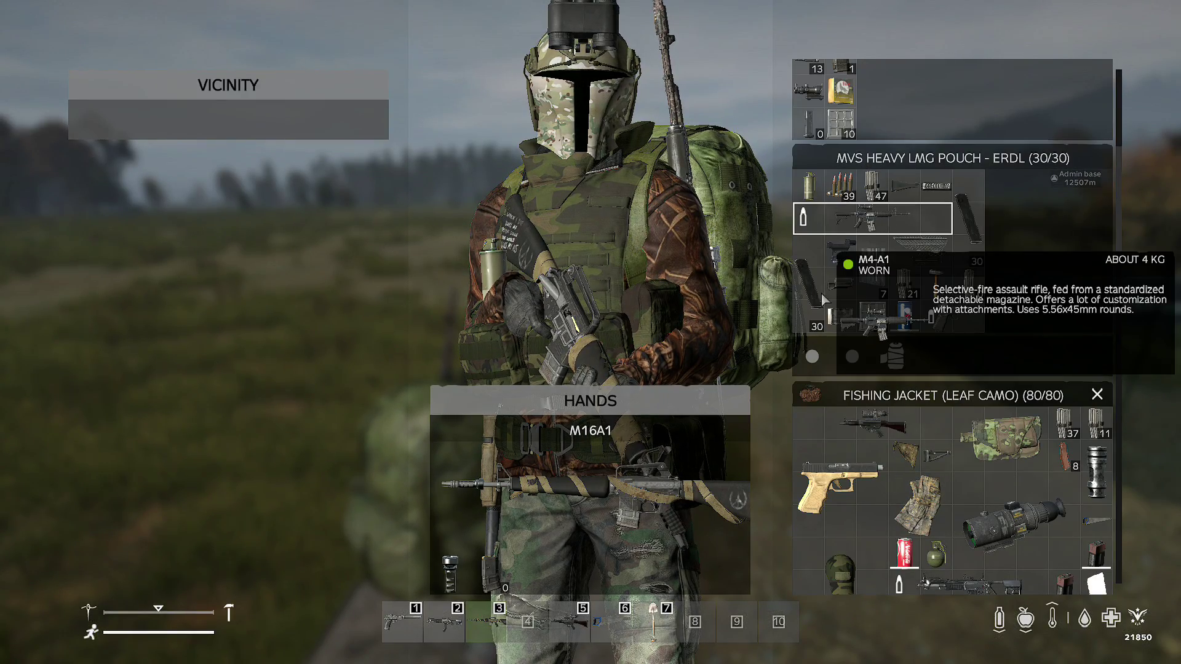
pyautogui.moveTo(823, 299); pyautogui.dragTo(673, 492)
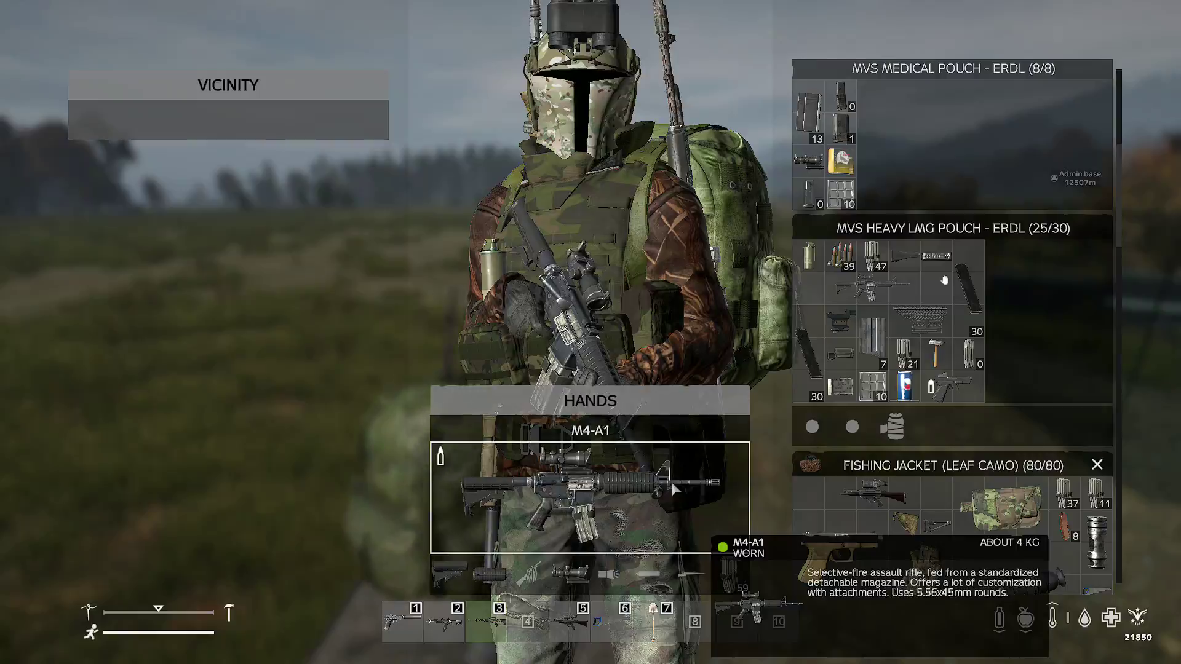
pyautogui.press('Tab')
# Step: Aim through the M4-A1 scope and fire full-auto bursts at the distant infected in the orange vest
pyautogui.rightClick(590, 332)
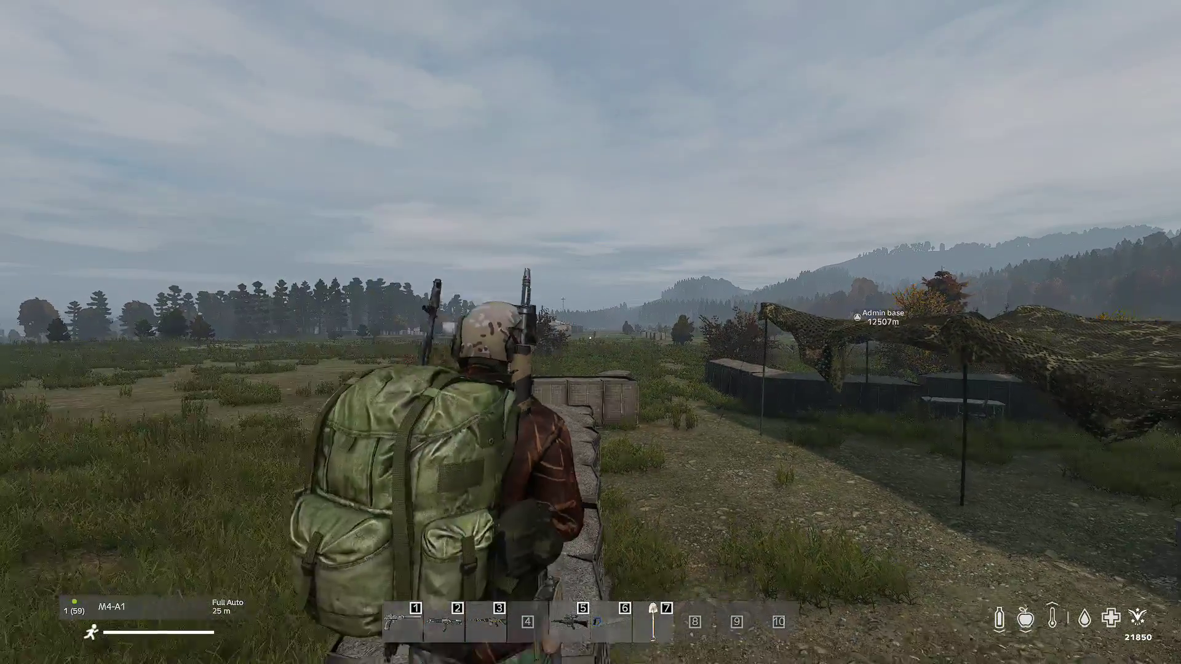
pyautogui.rightClick(590, 332)
pyautogui.scroll(1, 591, 332)
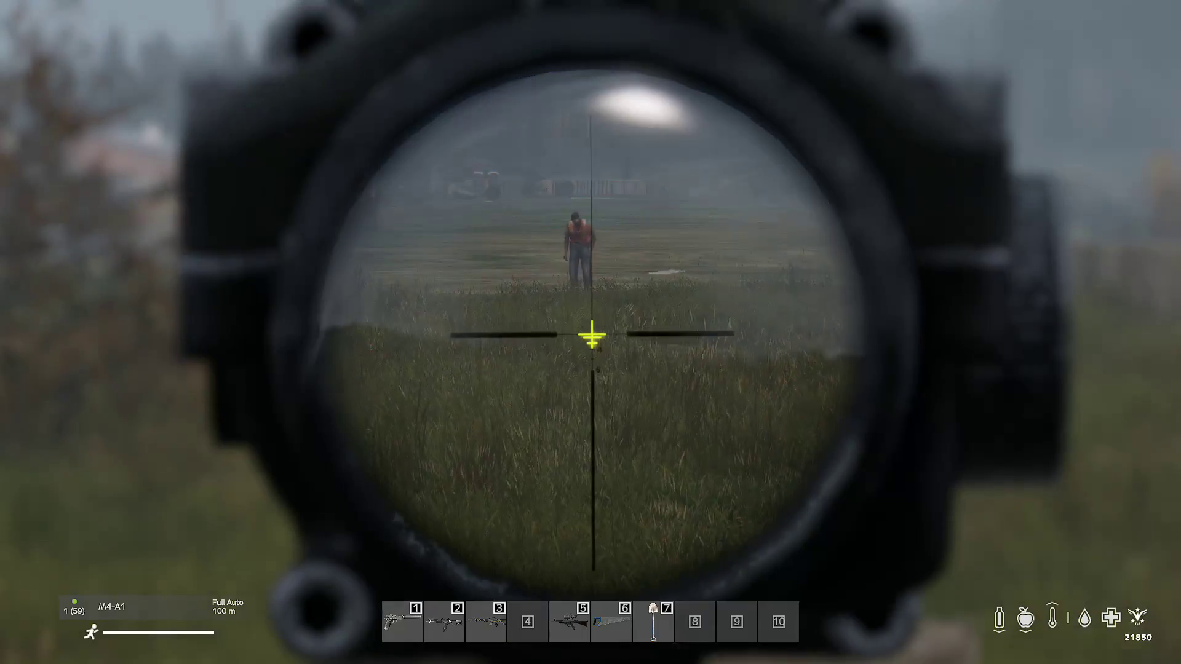
pyautogui.click(590, 332)
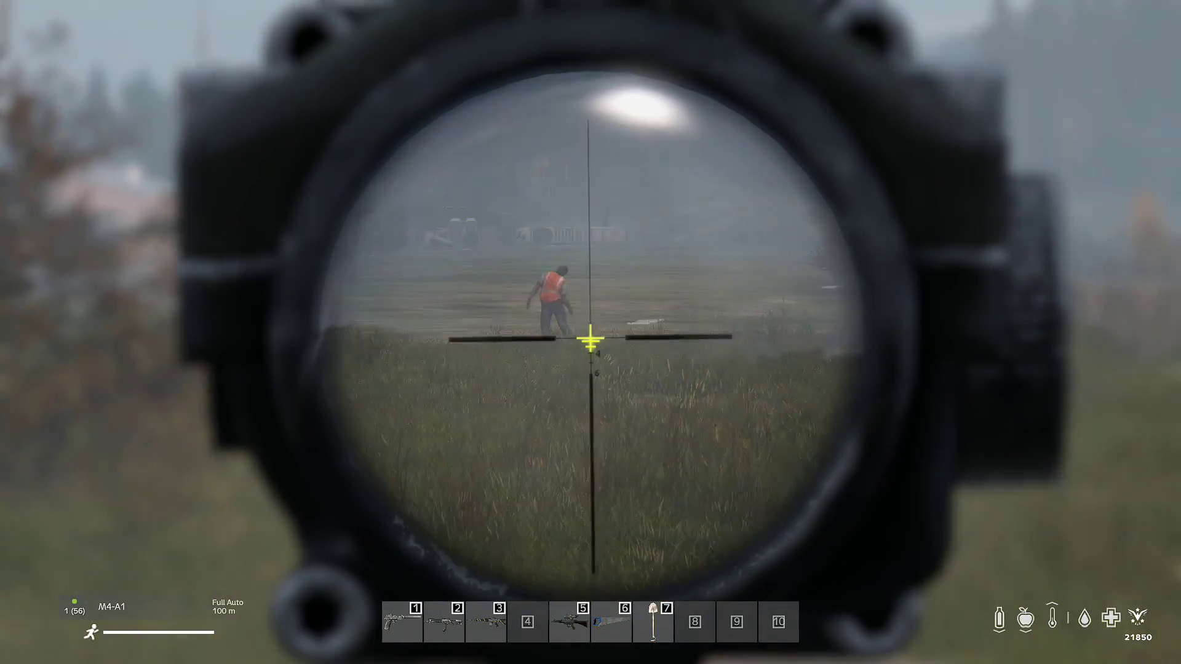
pyautogui.click(590, 332)
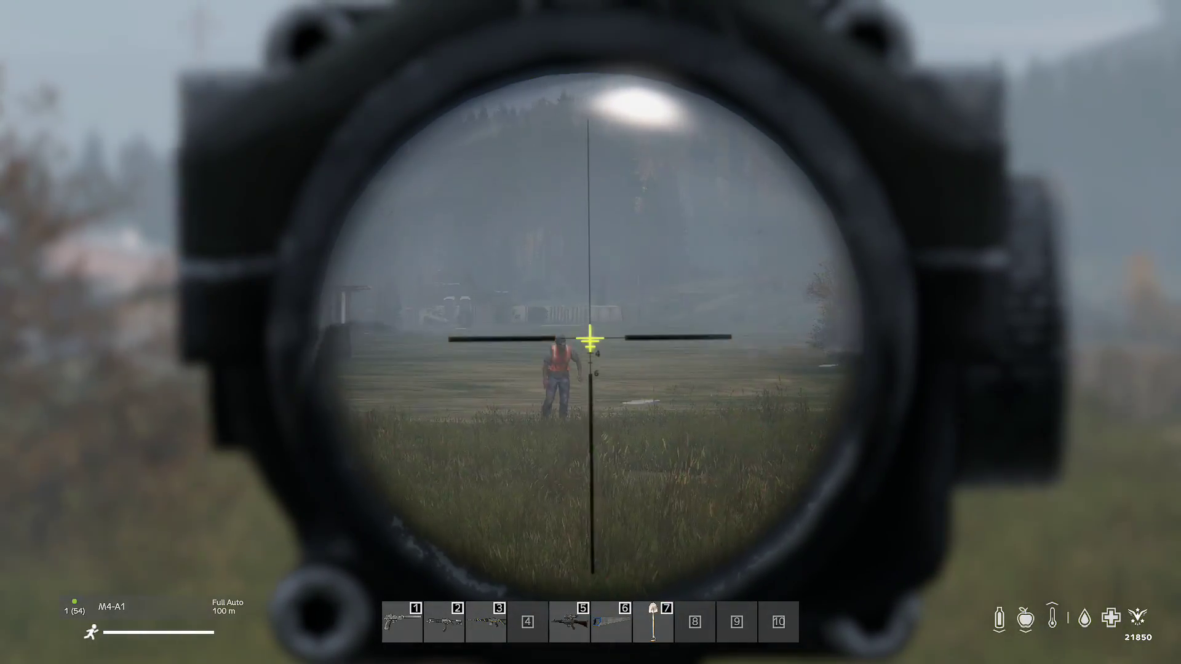
pyautogui.click(590, 332)
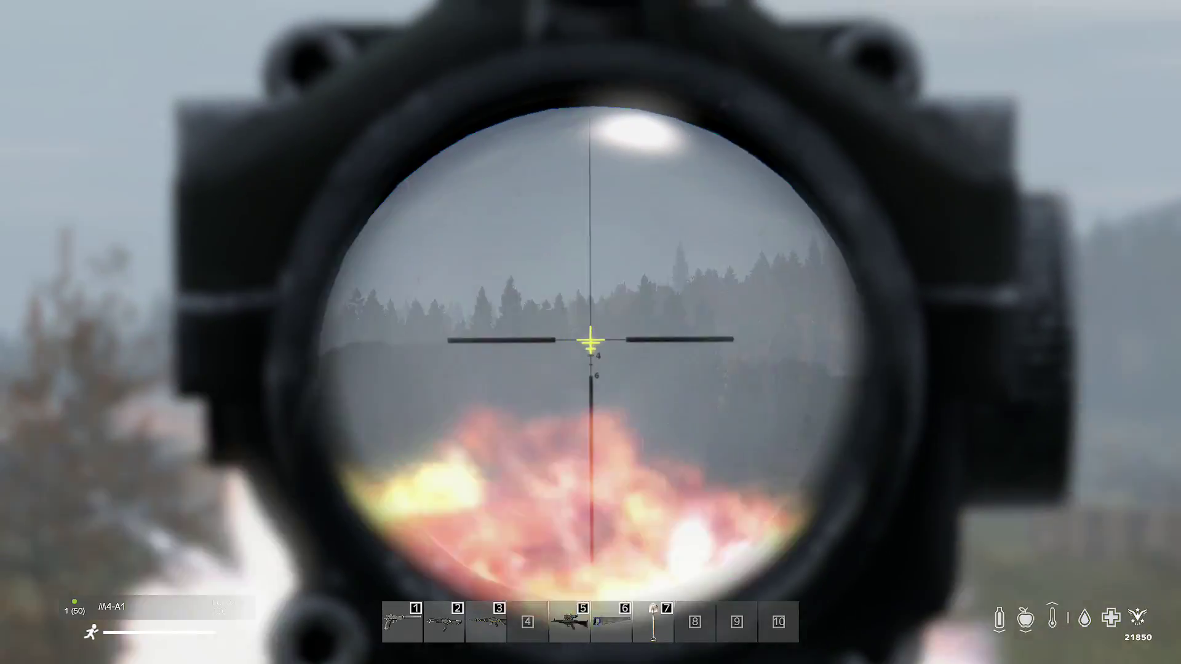
pyautogui.click(591, 332)
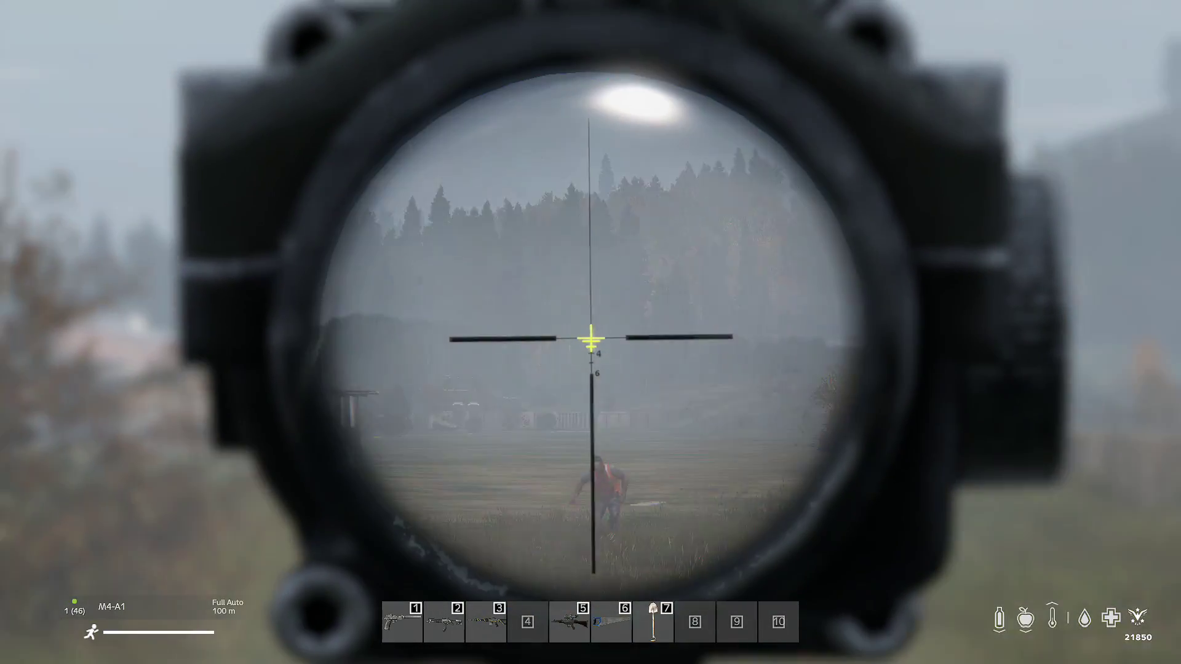
pyautogui.click(591, 332)
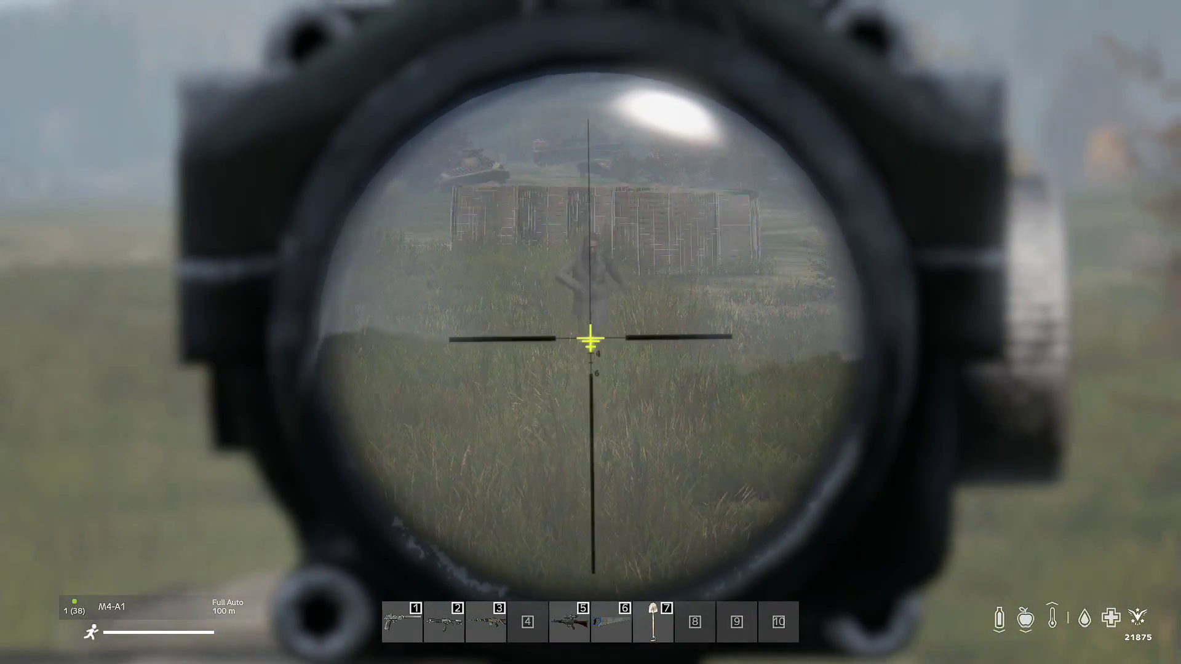
# Step: Shoot the infected approaching through the grass near the wooden fence and the camp barriers
pyautogui.click(591, 333)
pyautogui.click(590, 332)
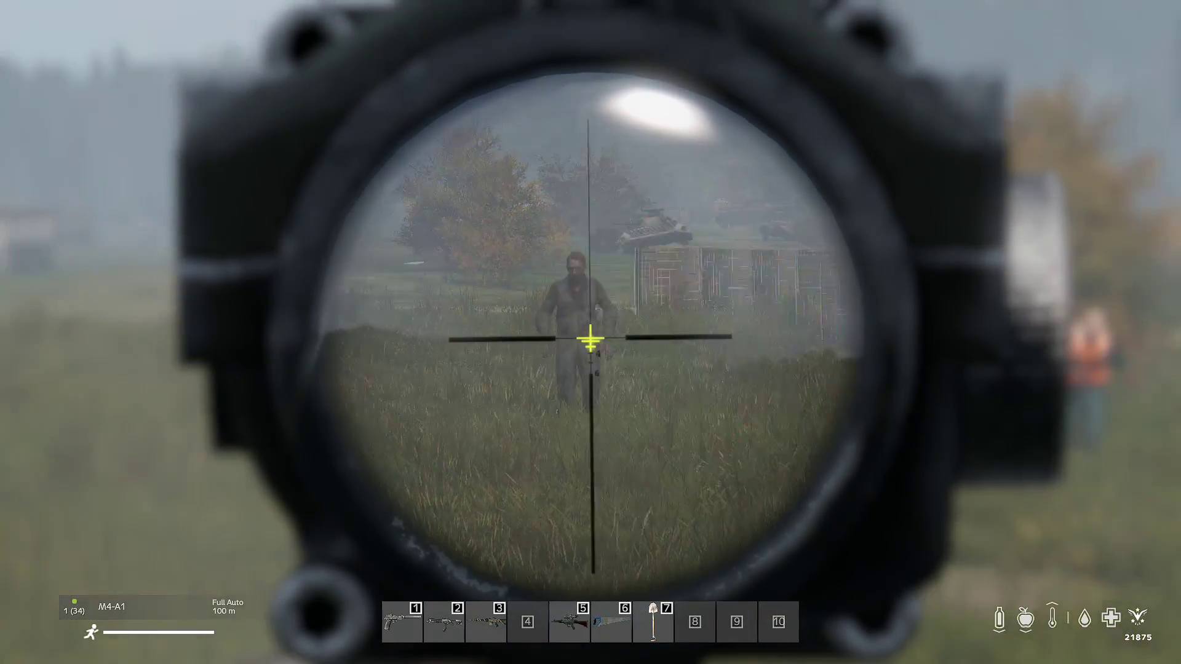
pyautogui.click(591, 332)
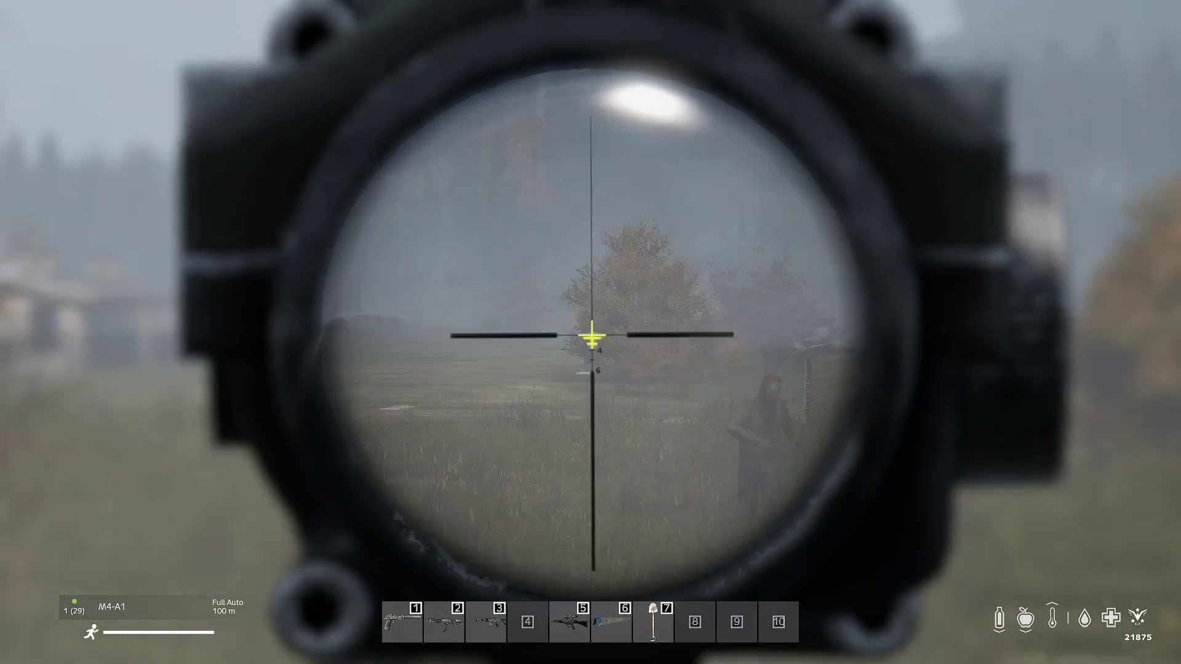
pyautogui.click(591, 333)
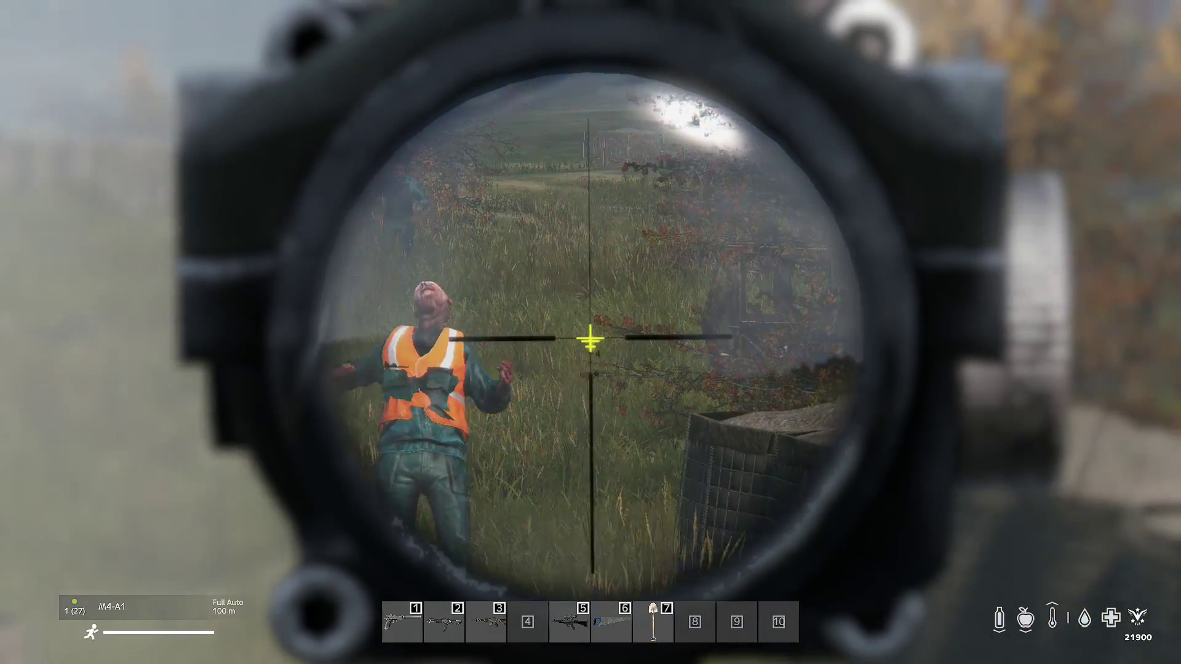
pyautogui.click(591, 332)
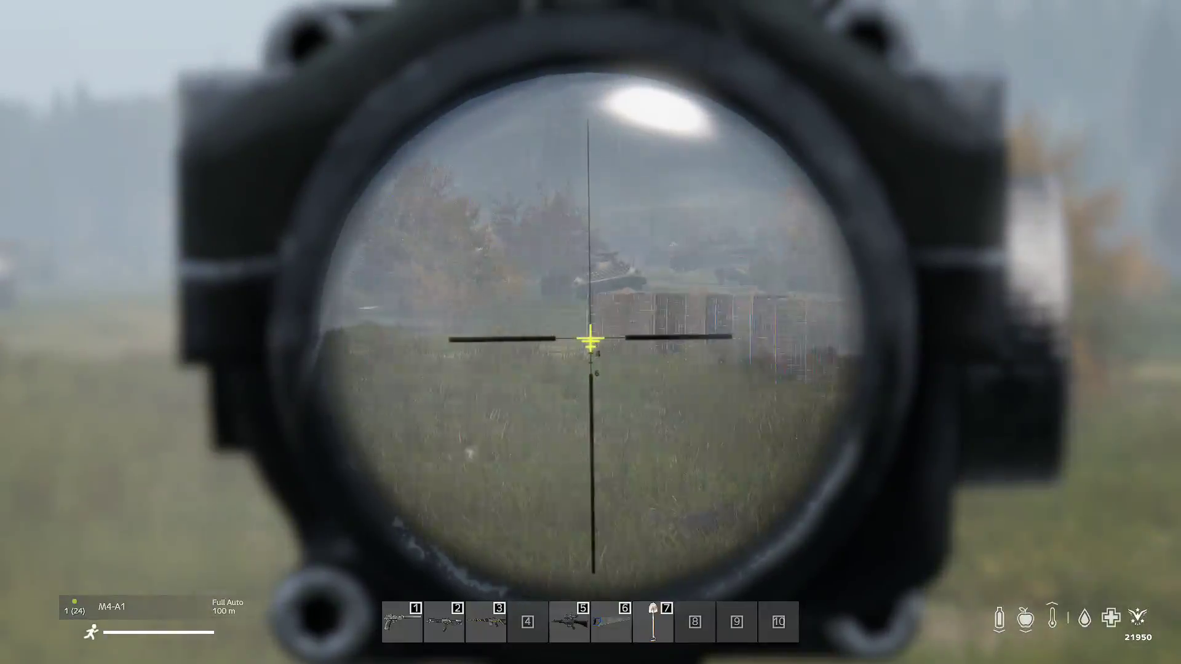
# Step: Re-aim the M4-A1 scope at the infected closing in beside the barrier, shoot them, and lower the scope
pyautogui.rightClick(590, 332)
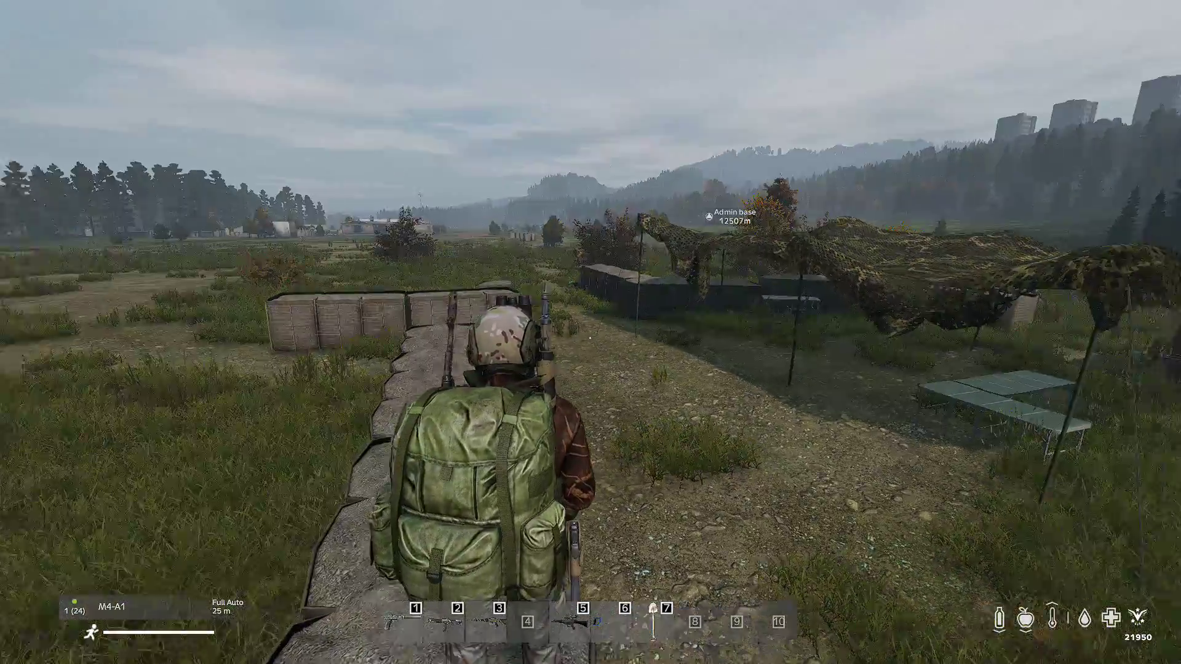
pyautogui.rightClick(590, 332)
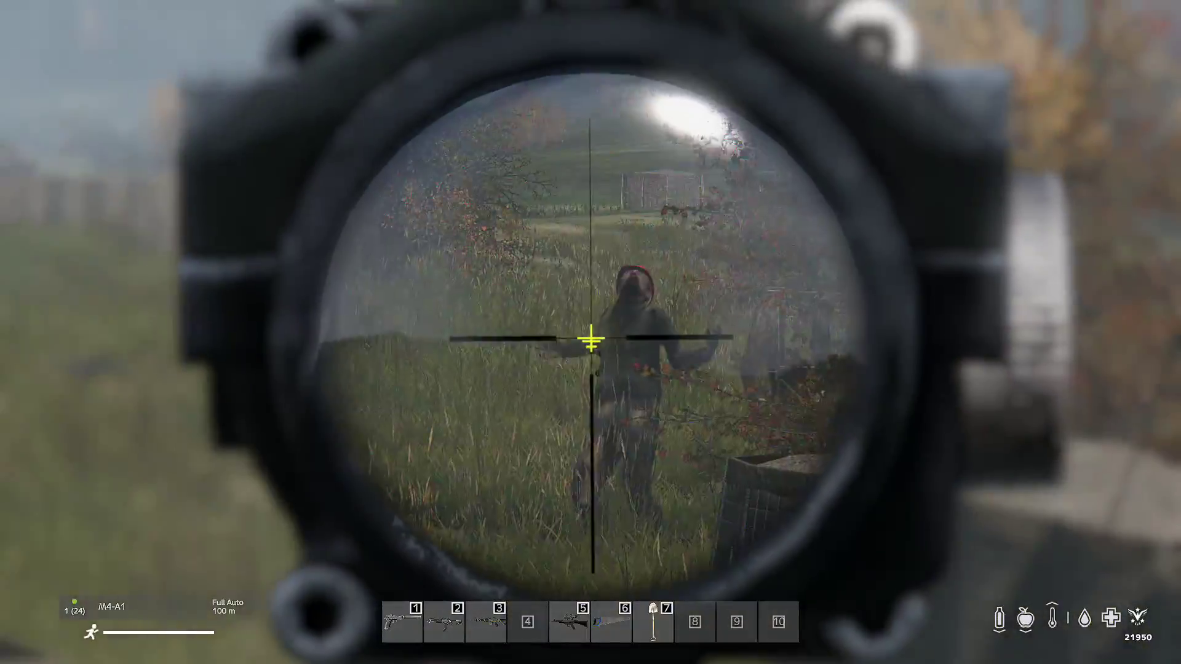
pyautogui.click(590, 332)
pyautogui.click(591, 332)
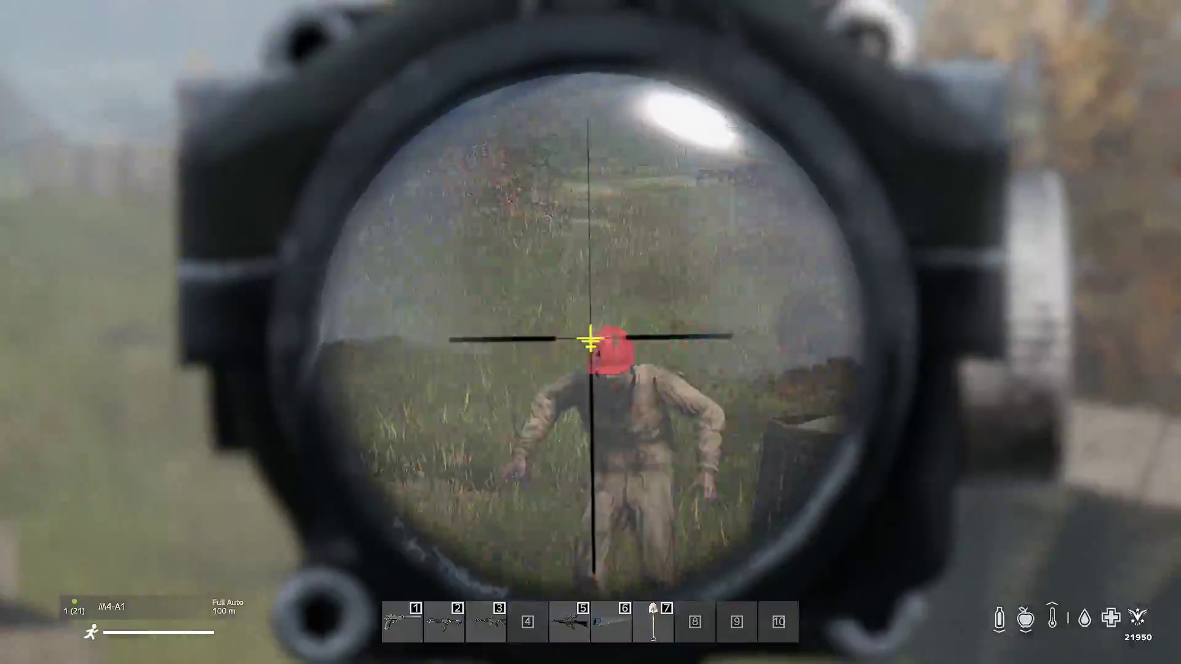
pyautogui.click(591, 332)
pyautogui.click(591, 332)
pyautogui.click(590, 332)
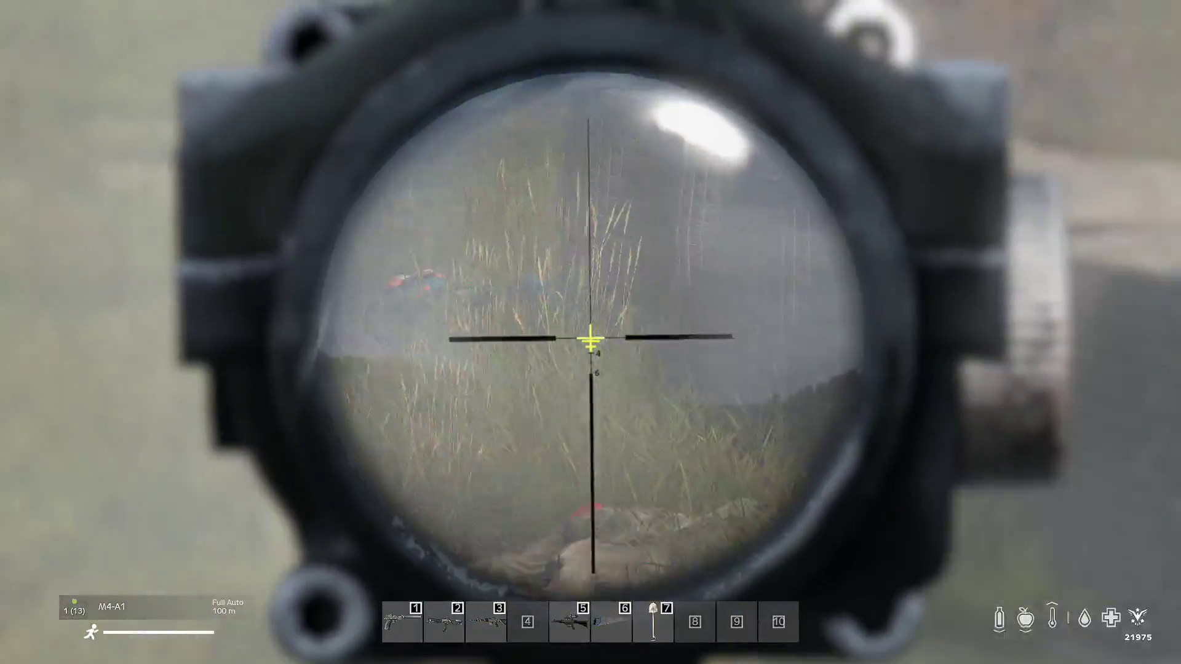
pyautogui.rightClick(590, 332)
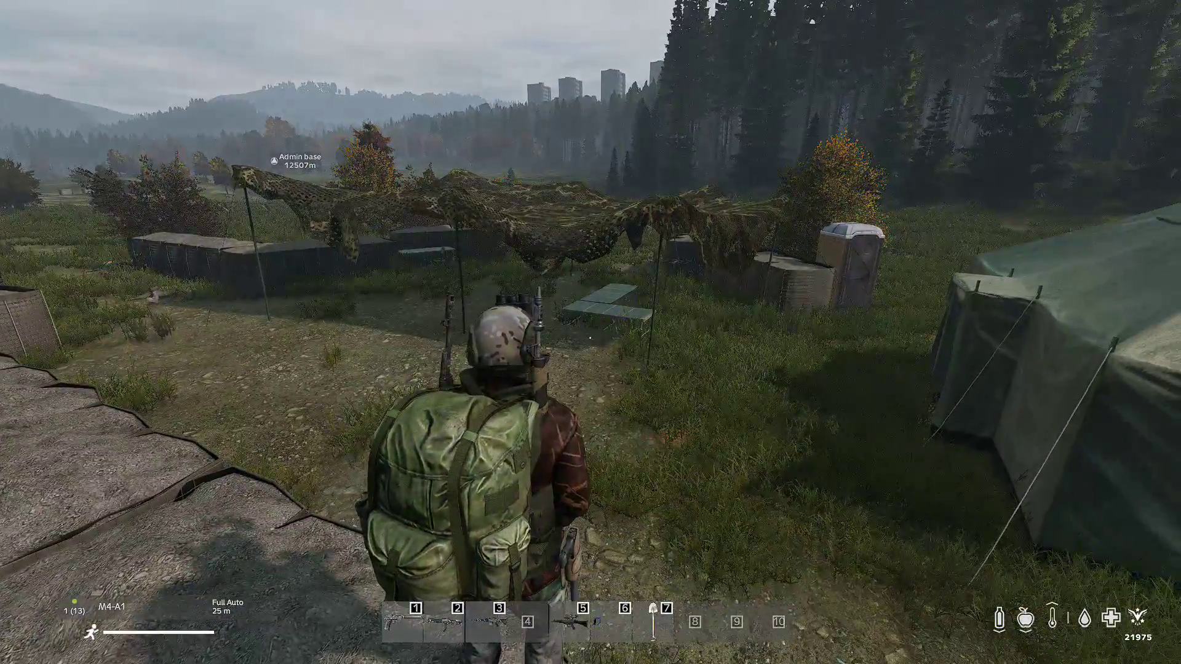
# Step: Leave the barrier wall, run across the open airfield toward the distant buildings, and bring up the admin tools
pyautogui.press('v')
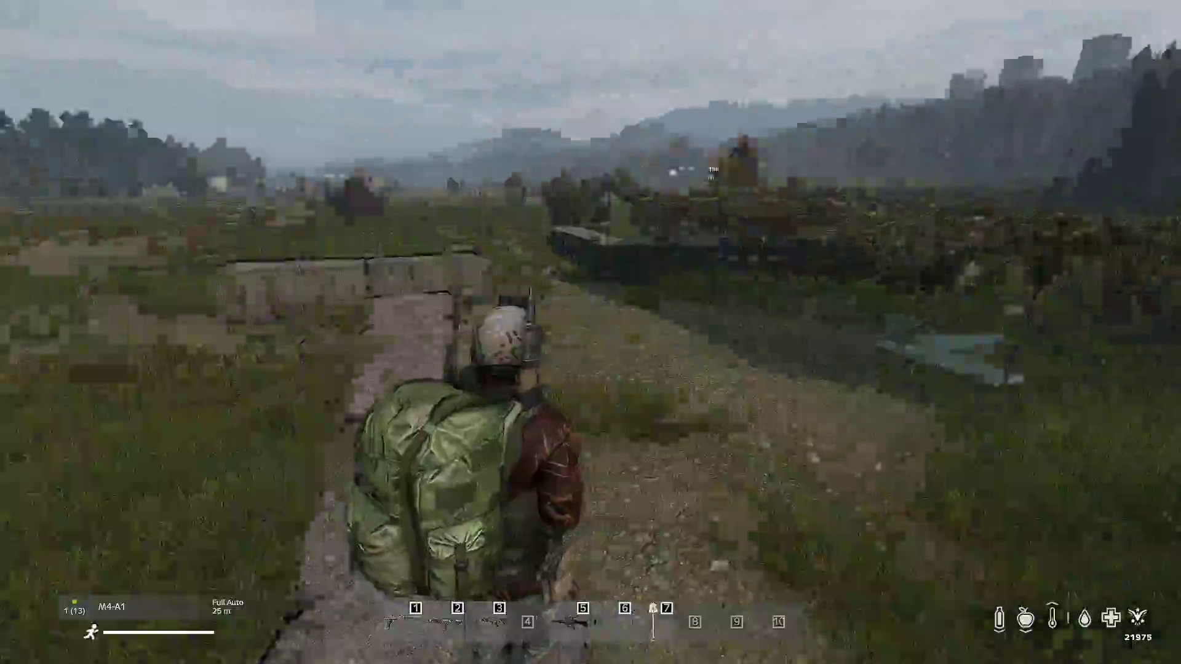
pyautogui.press('w')
pyautogui.press('w')
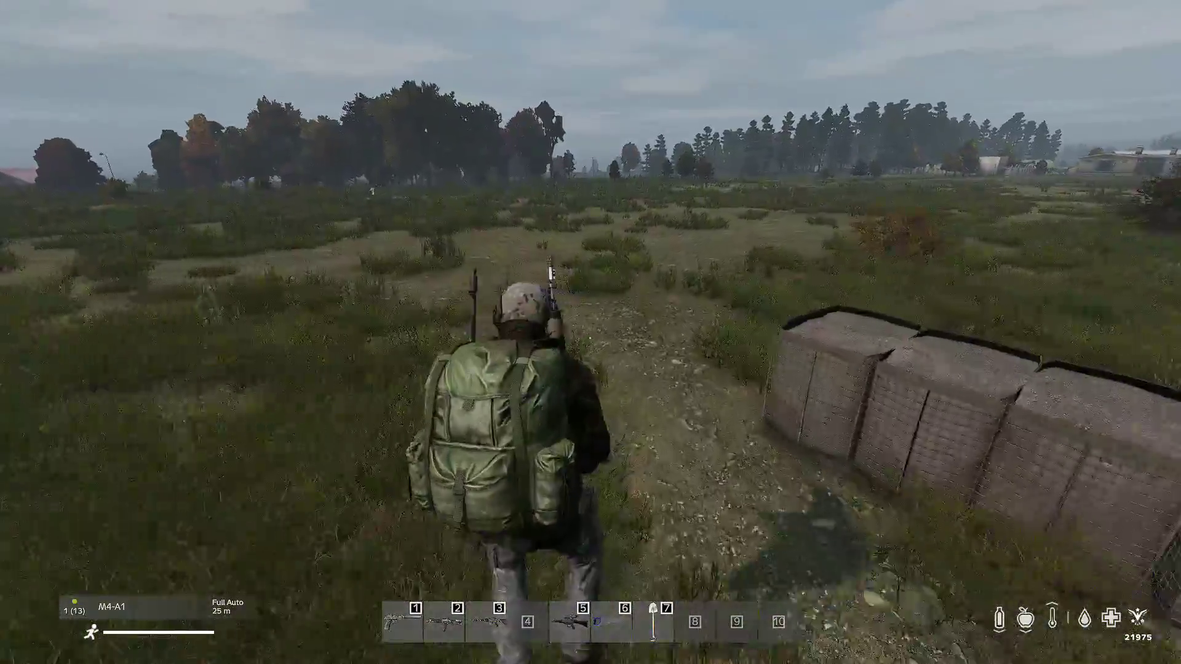
pyautogui.press('w')
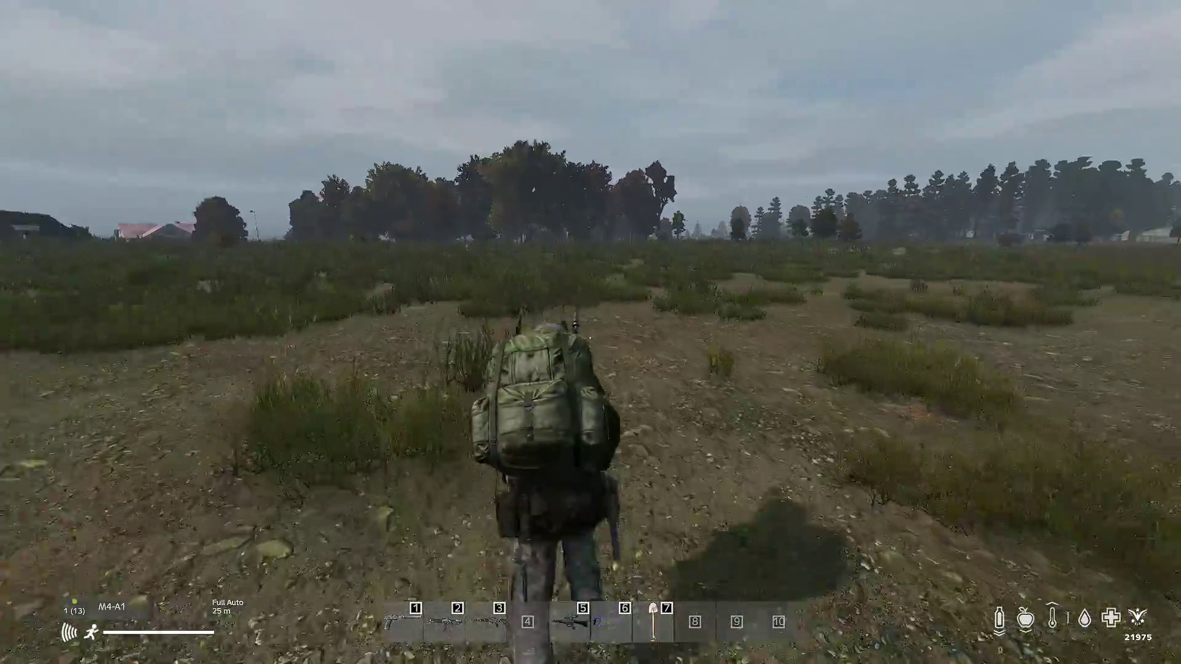
pyautogui.press('w')
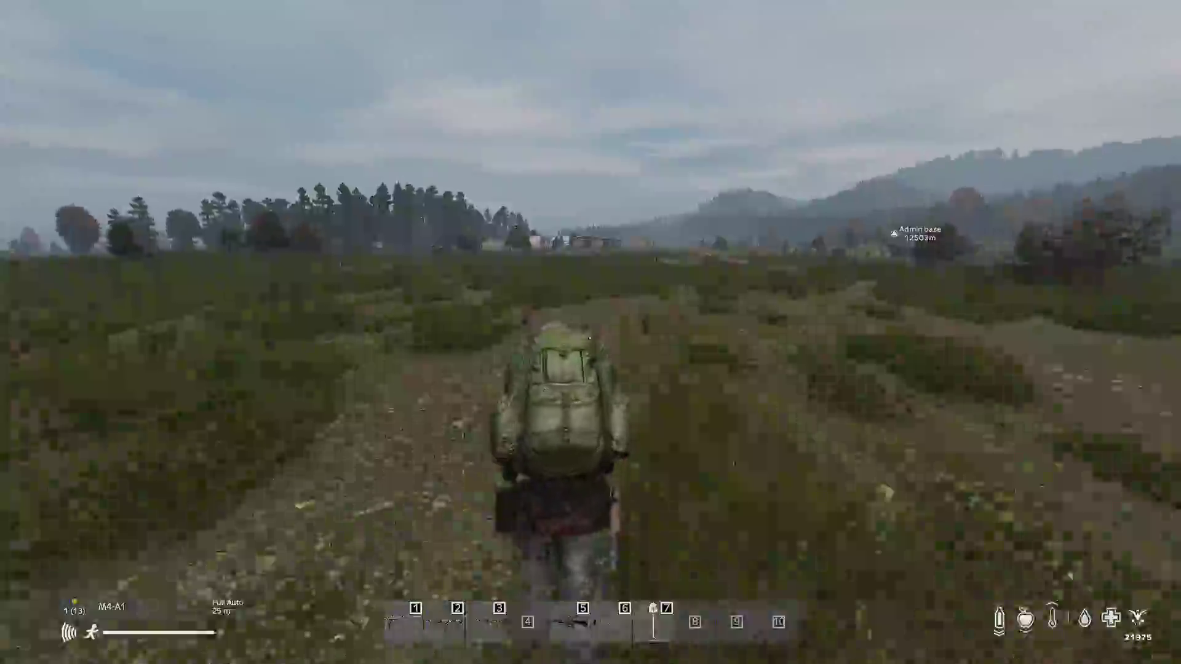
pyautogui.press('w')
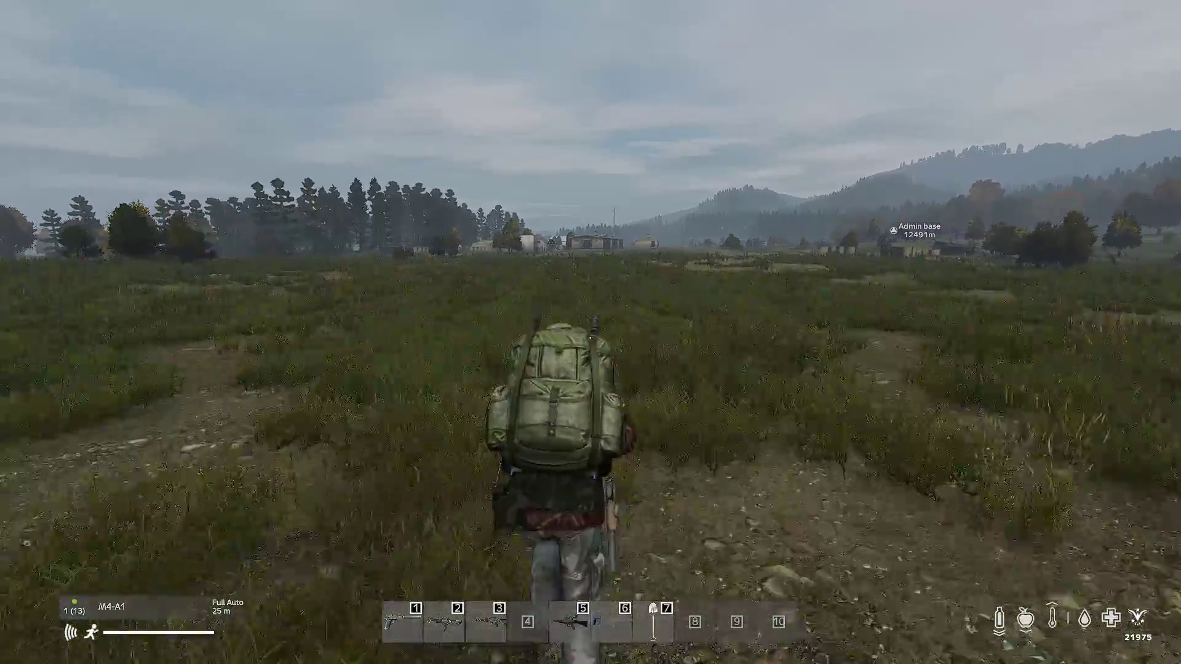
pyautogui.press('w')
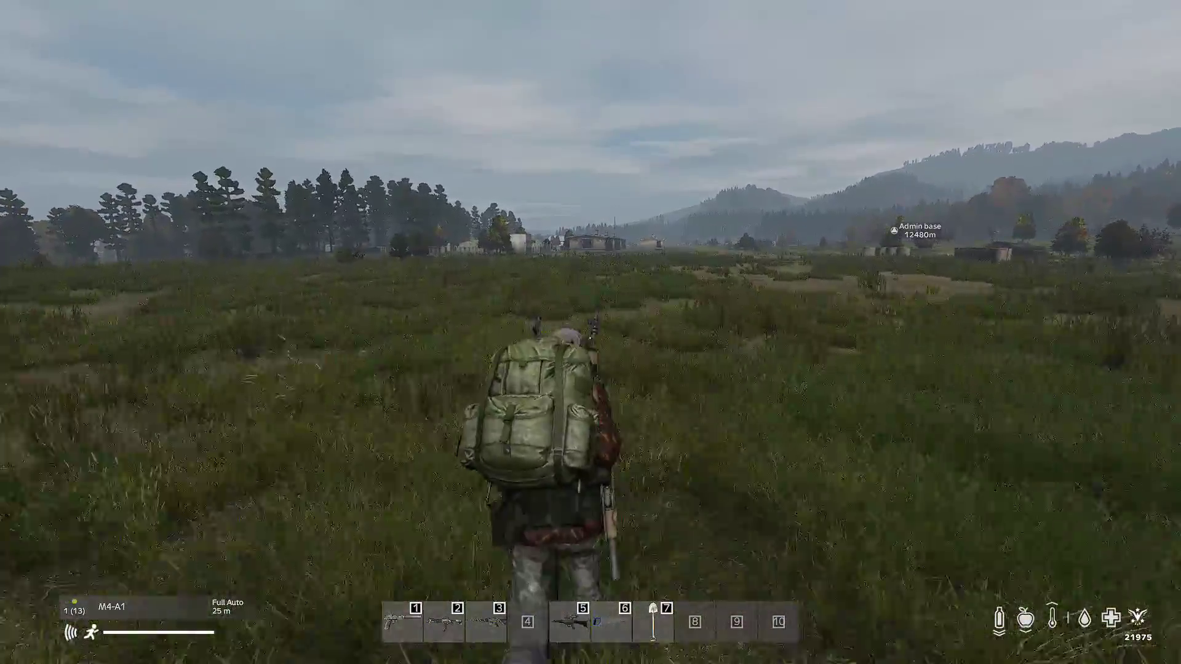
pyautogui.press('w')
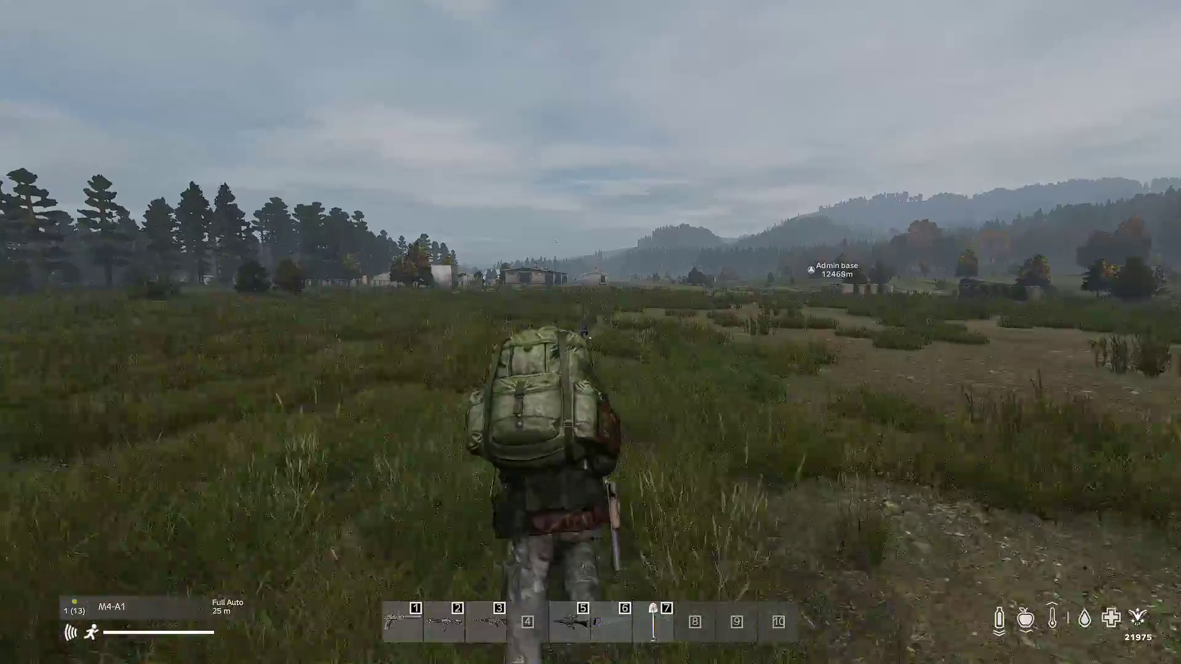
pyautogui.press('Home')
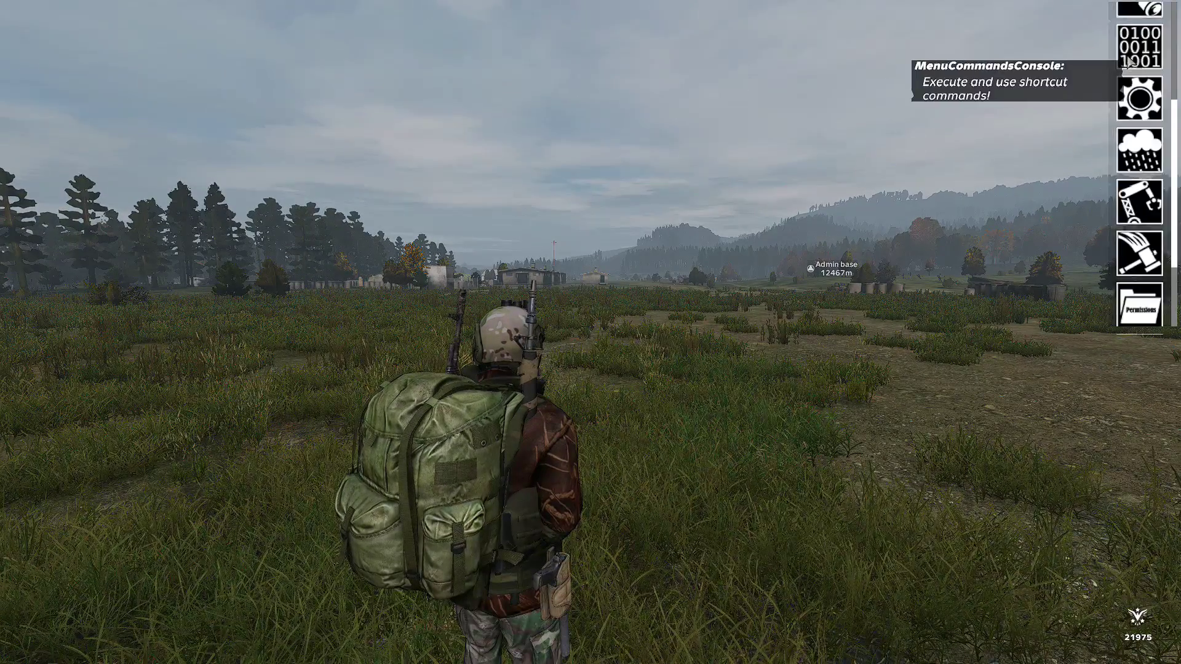
# Step: Toggle godmode off and back on for the selected player, grant unlimited ammo, and close the admin tools
pyautogui.scroll(4, 1138, 49)
pyautogui.click(1139, 27)
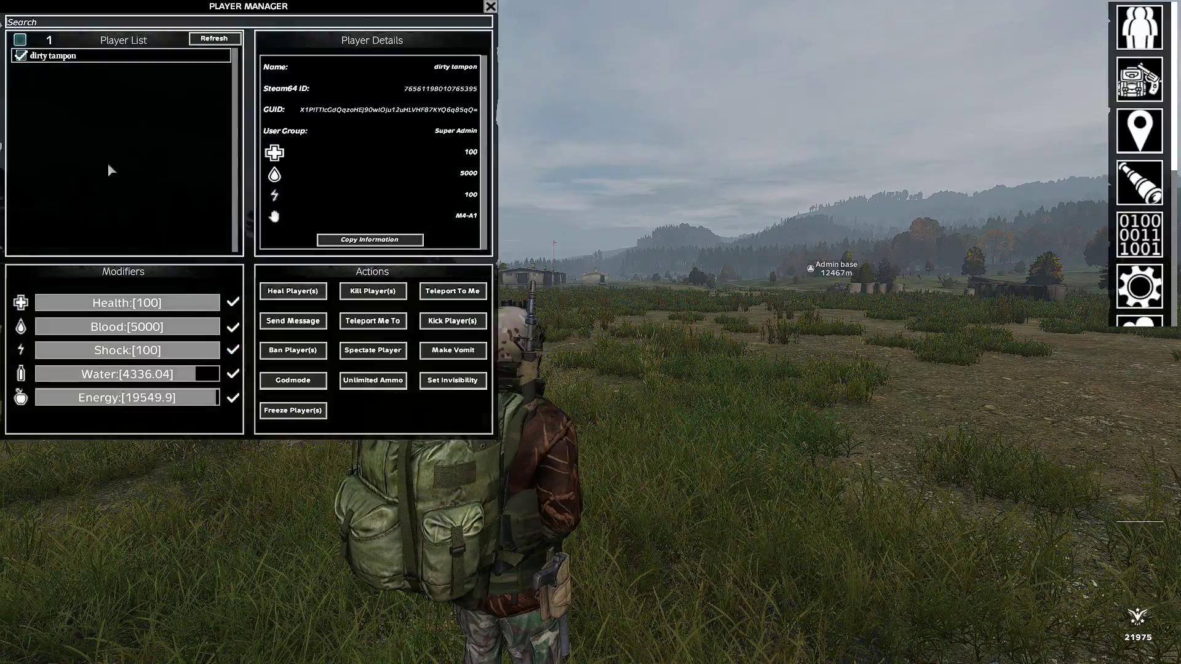
pyautogui.click(308, 382)
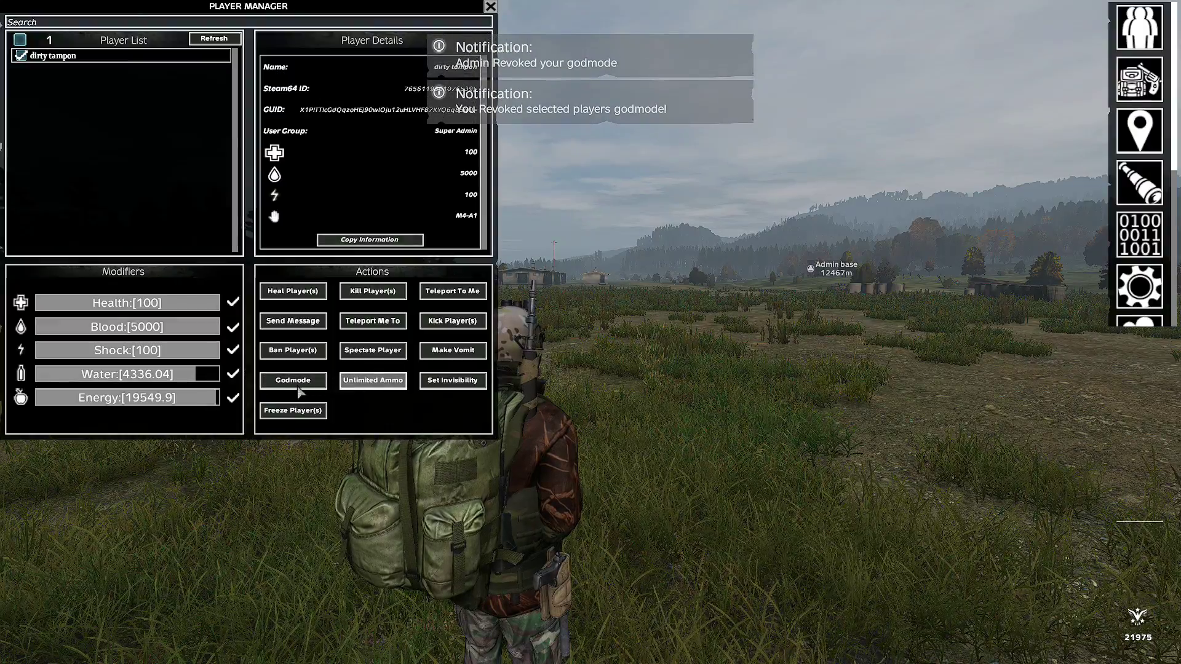
pyautogui.click(289, 387)
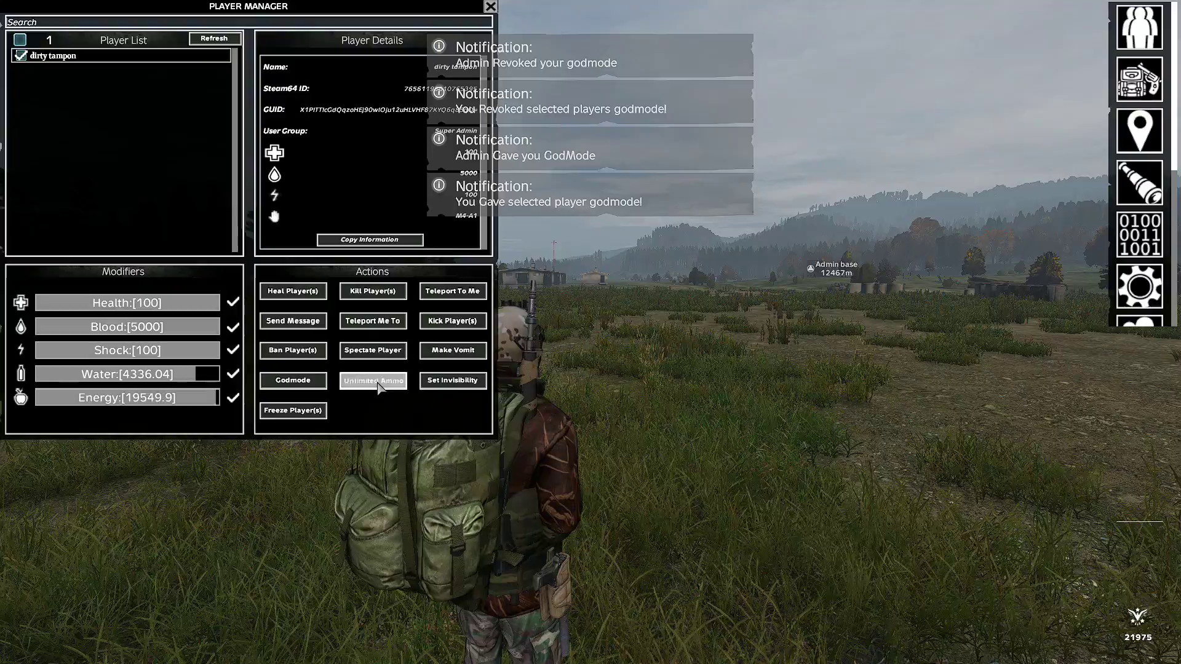
pyautogui.click(376, 383)
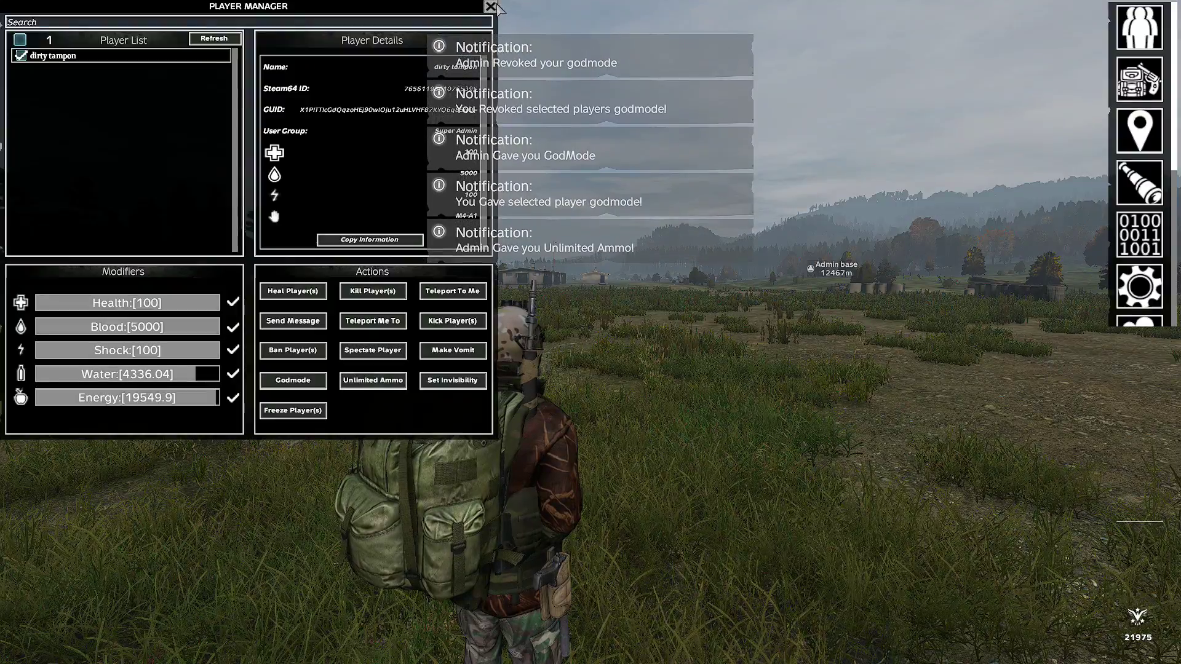
pyautogui.click(490, 8)
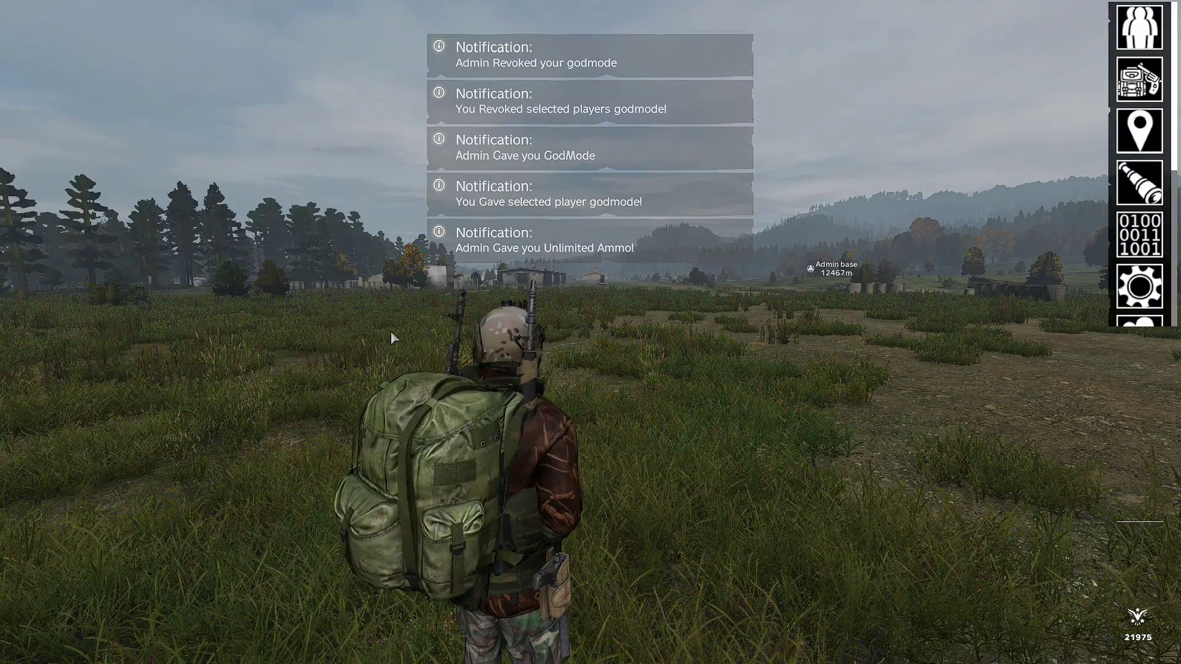
pyautogui.press('Escape')
# Step: Test-fire the M4-A1 and run across the grass field to the small building beside the long barracks
pyautogui.rightClick(589, 338)
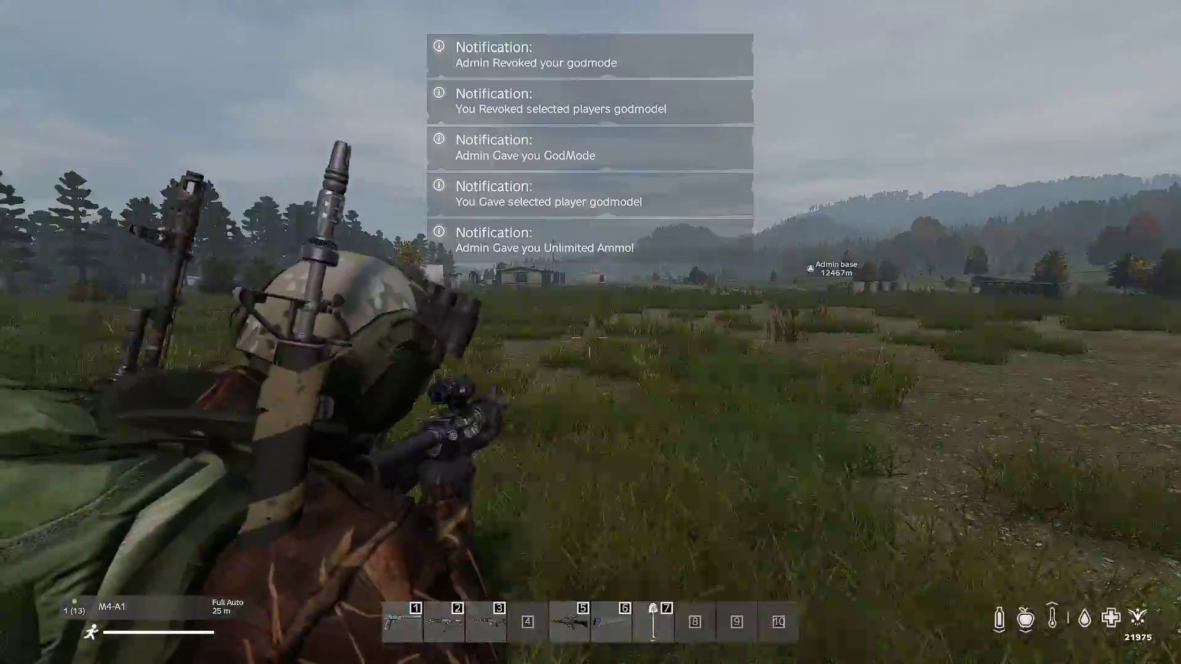
pyautogui.click(590, 338)
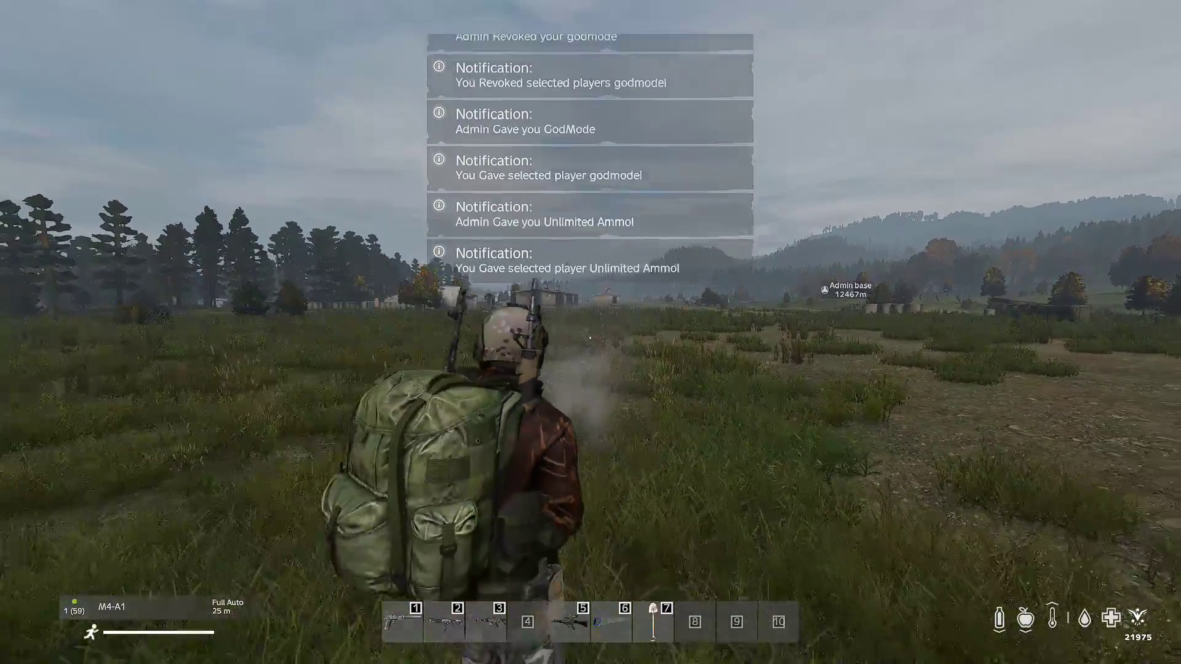
pyautogui.press('w')
pyautogui.press('w')
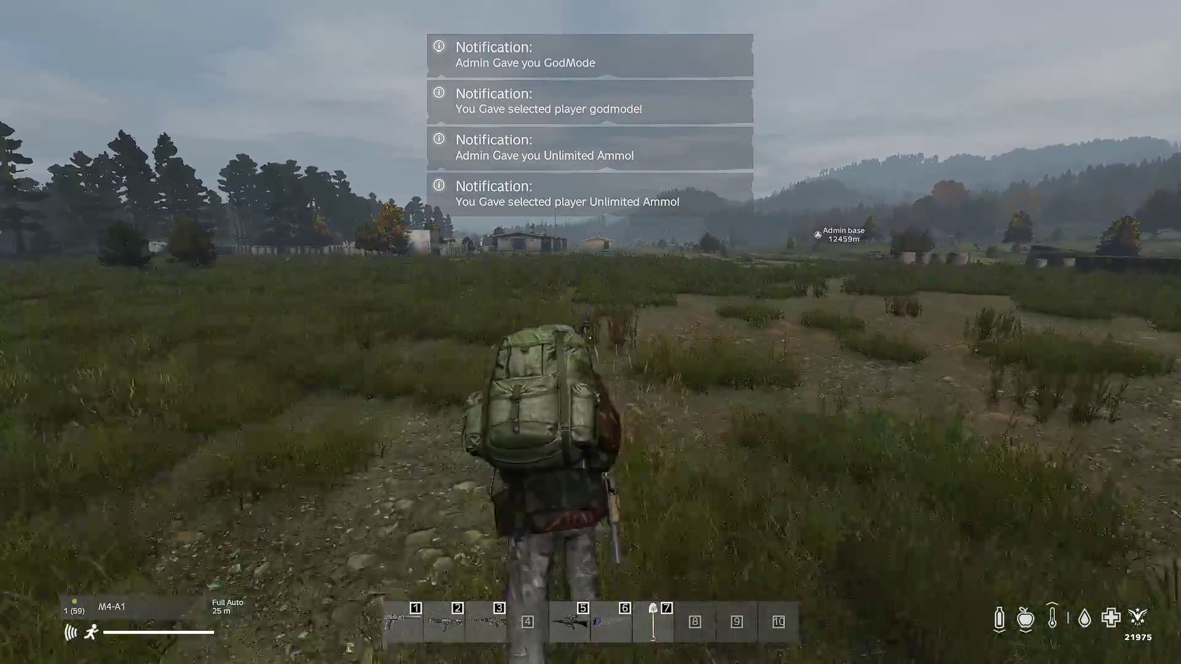
pyautogui.press('w')
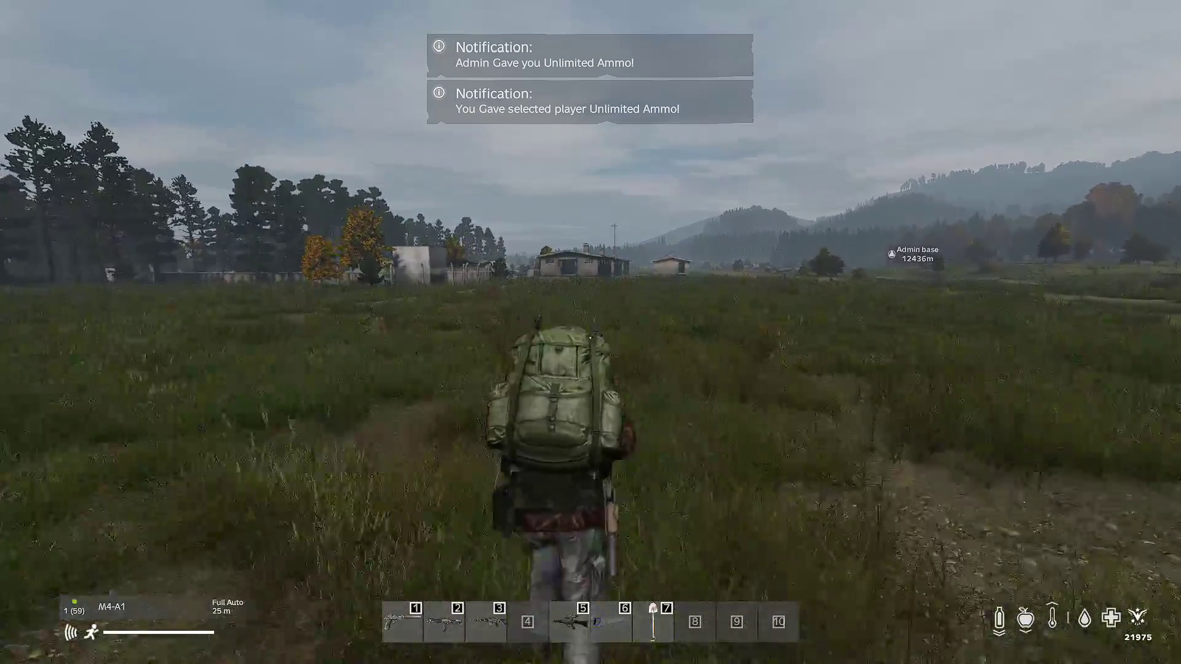
pyautogui.press('w')
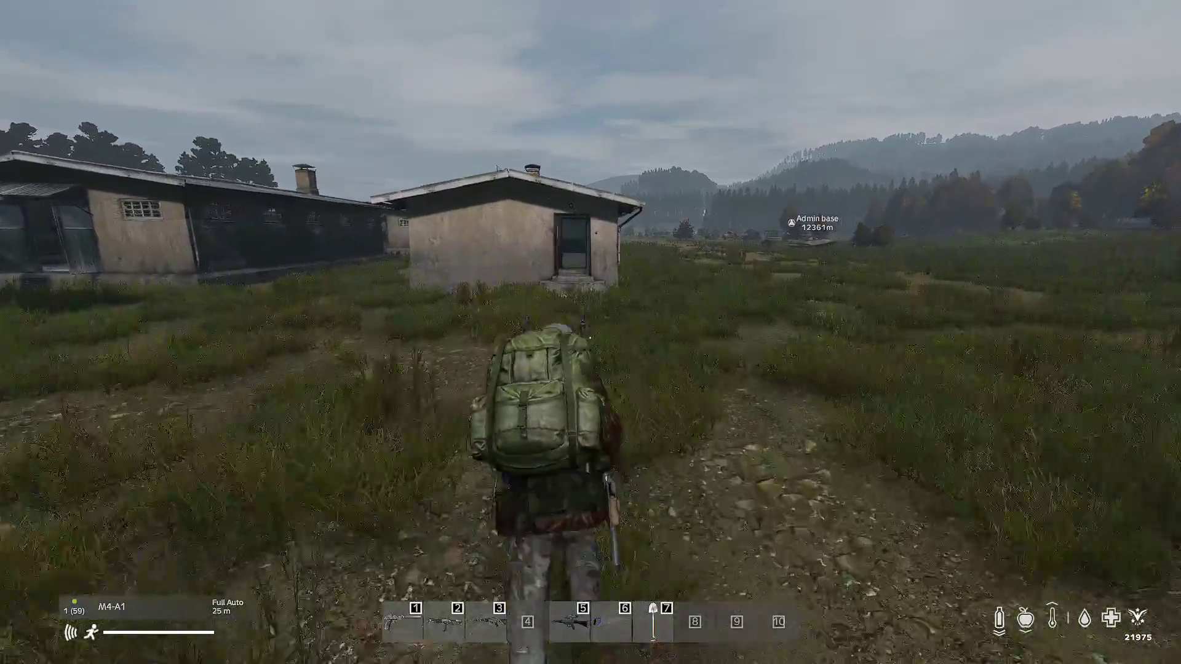
# Step: Enter the small building, look through its tiled shower room, and go back out to the field
pyautogui.press('w')
pyautogui.press('f')
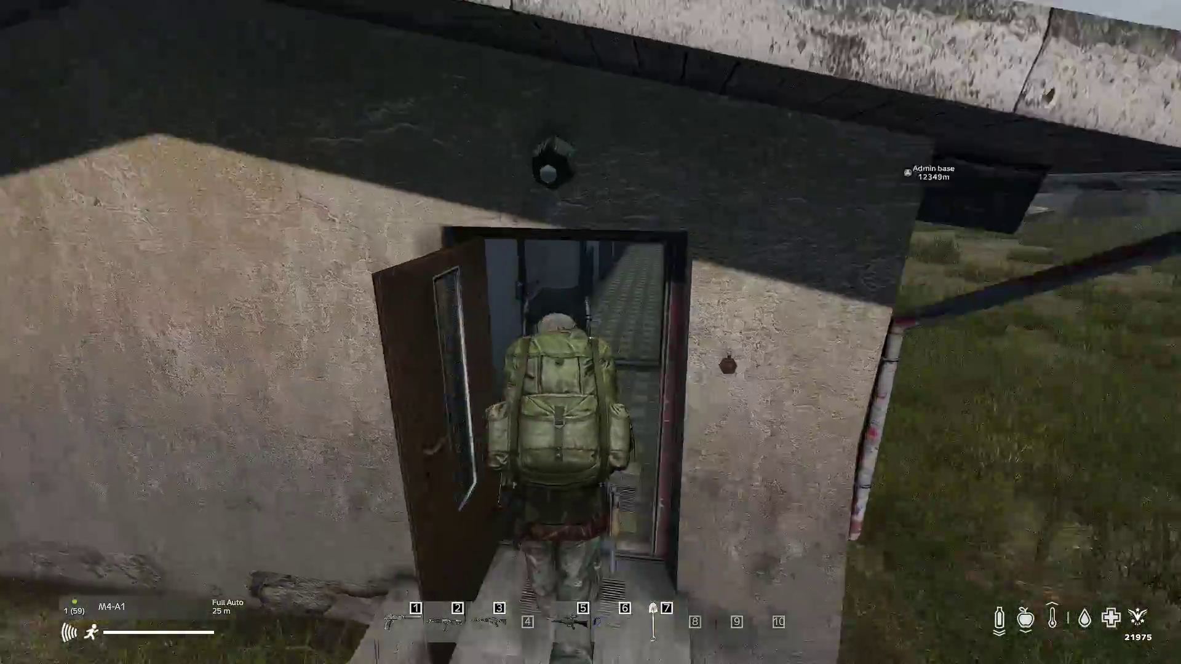
pyautogui.press('w')
pyautogui.press('f')
pyautogui.press('w')
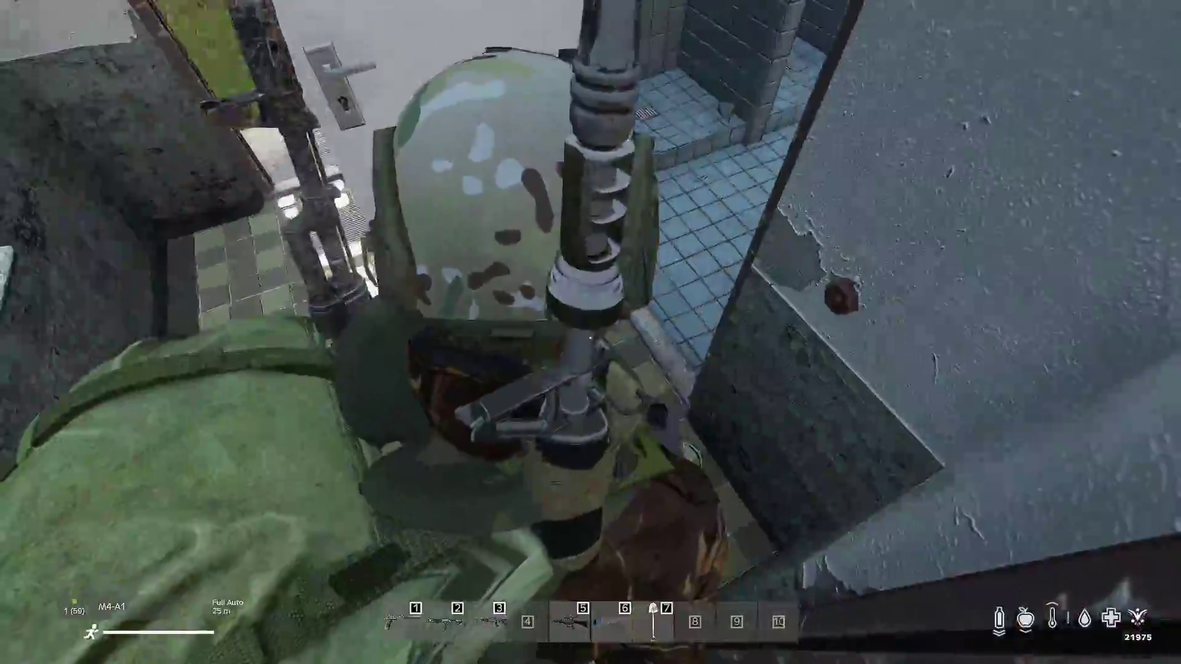
pyautogui.press('w')
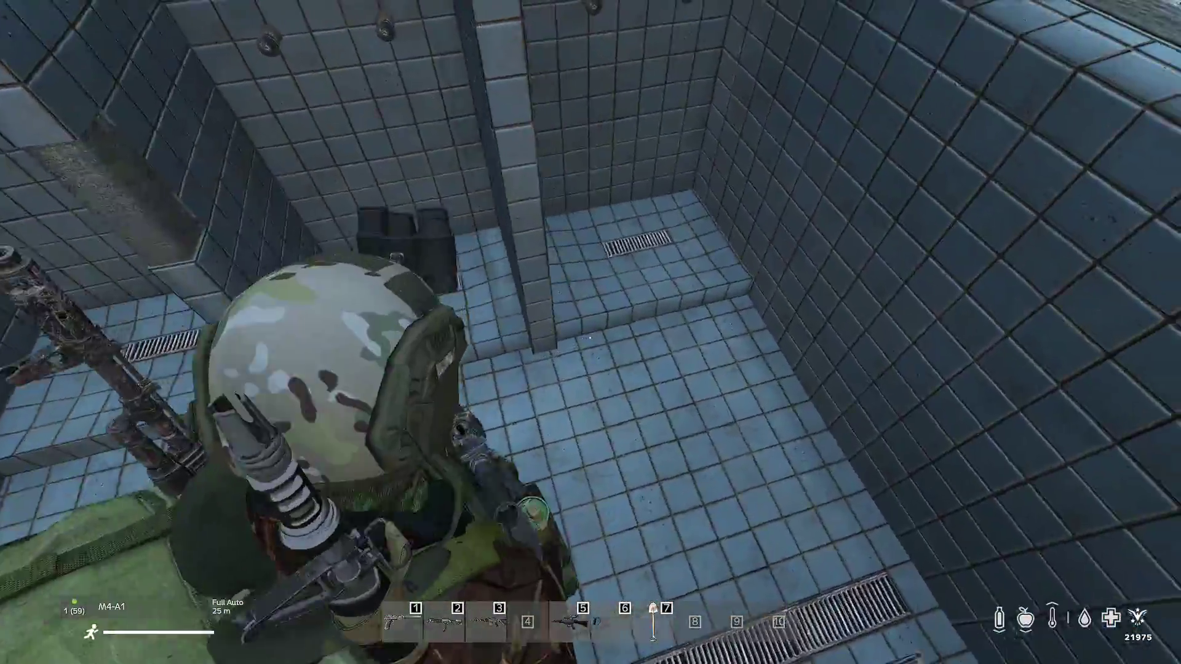
pyautogui.press('w')
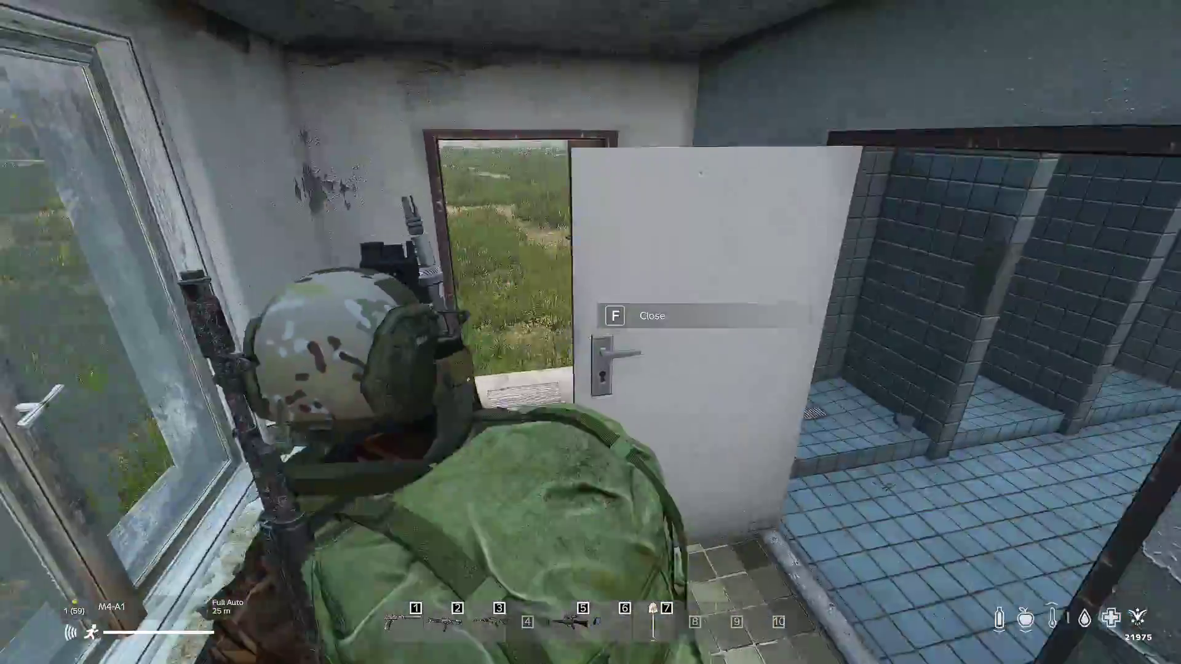
pyautogui.press('w')
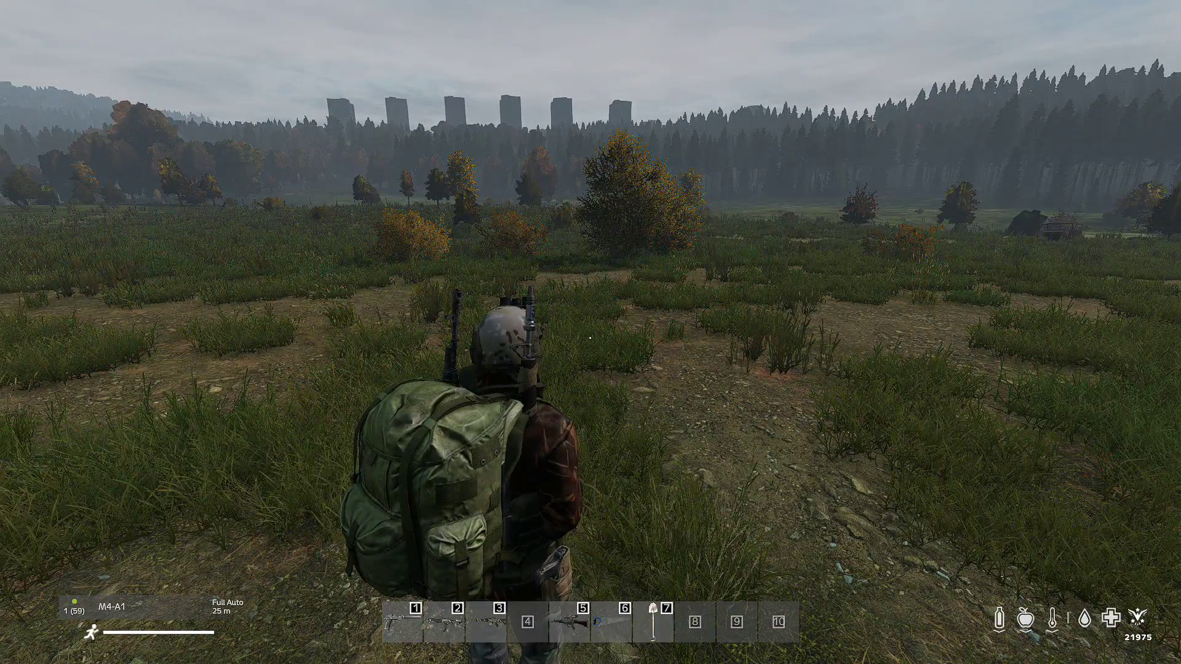
# Step: Teleport to the saved NEAF position and close the admin tools
pyautogui.press('y')
pyautogui.click(1140, 129)
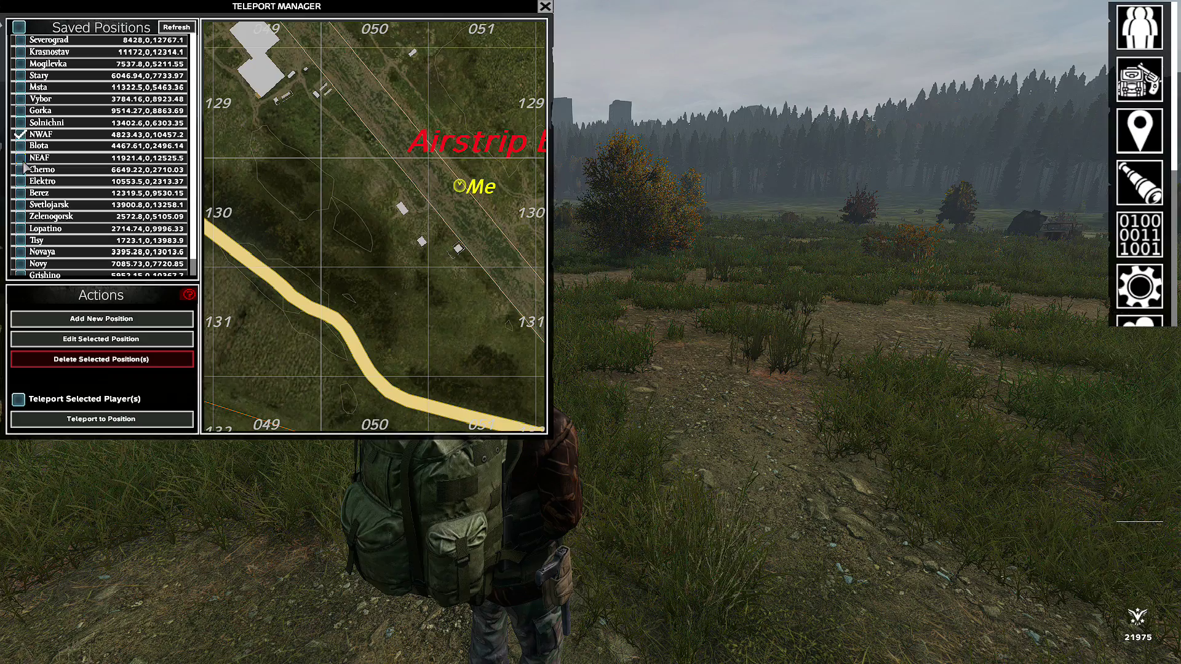
pyautogui.click(119, 420)
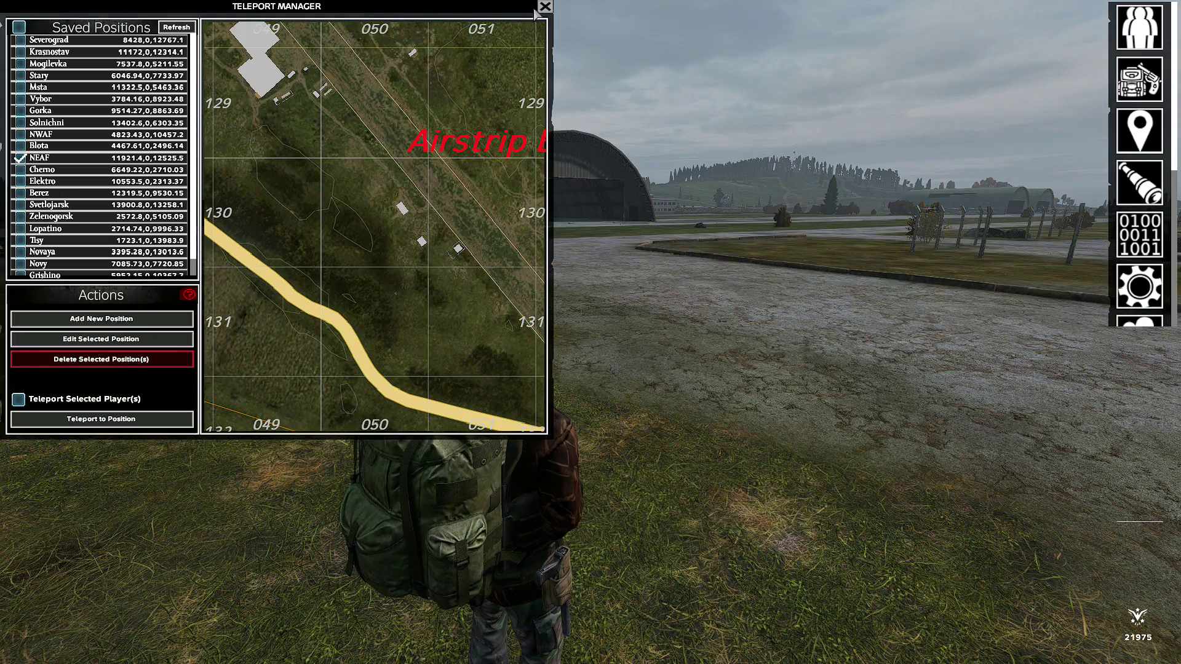
pyautogui.click(545, 7)
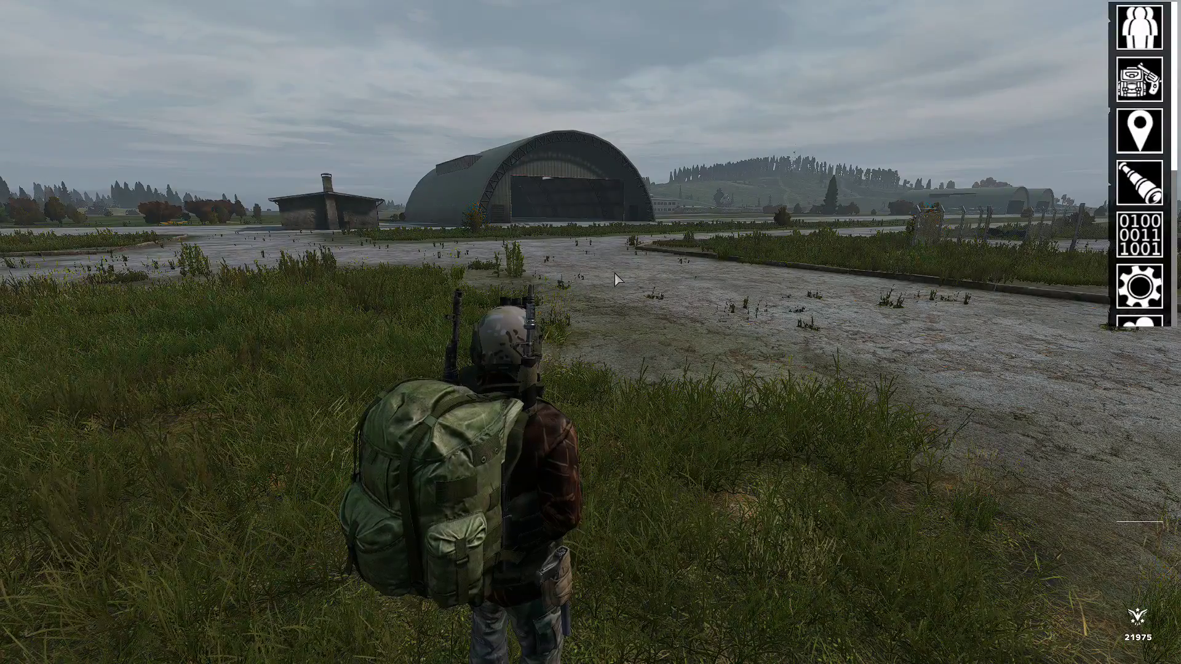
pyautogui.press('Escape')
# Step: Run across the NEAF tarmac and grass to the open entrance of the large arched hangar
pyautogui.press('w')
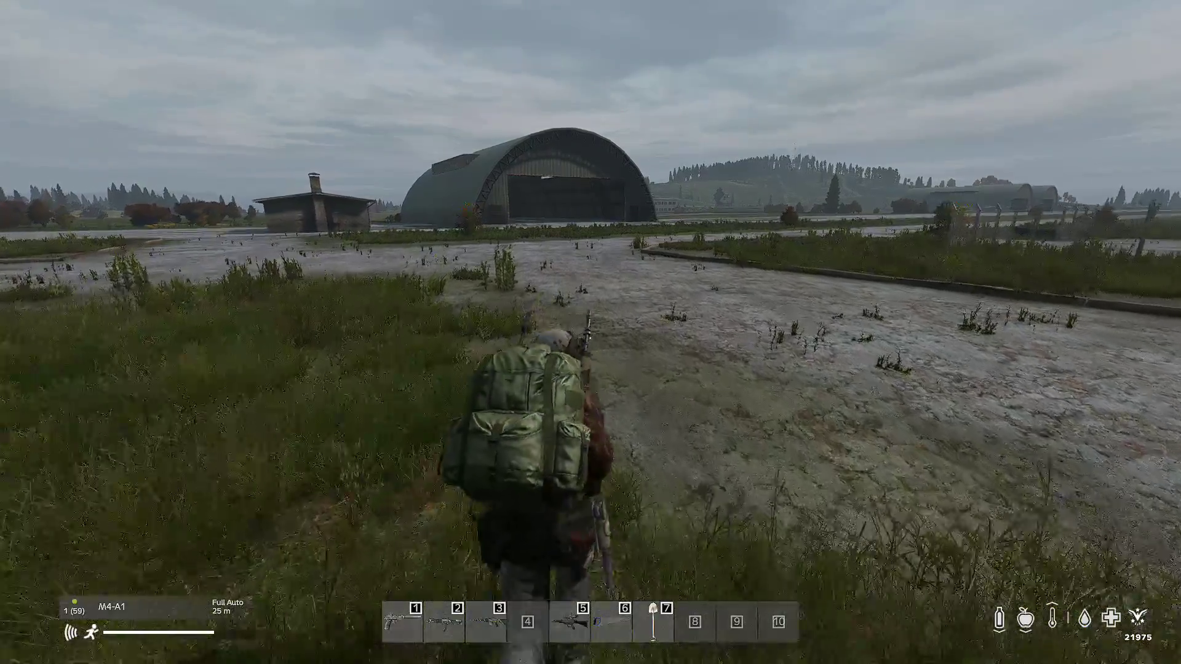
pyautogui.press('w')
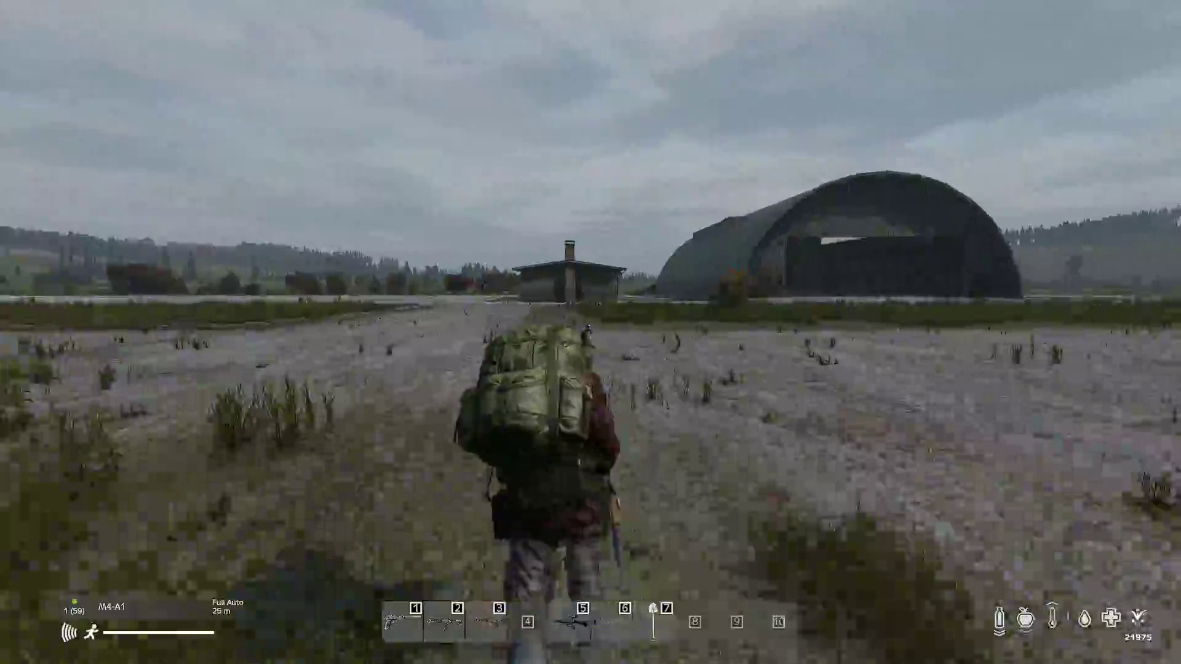
pyautogui.press('w')
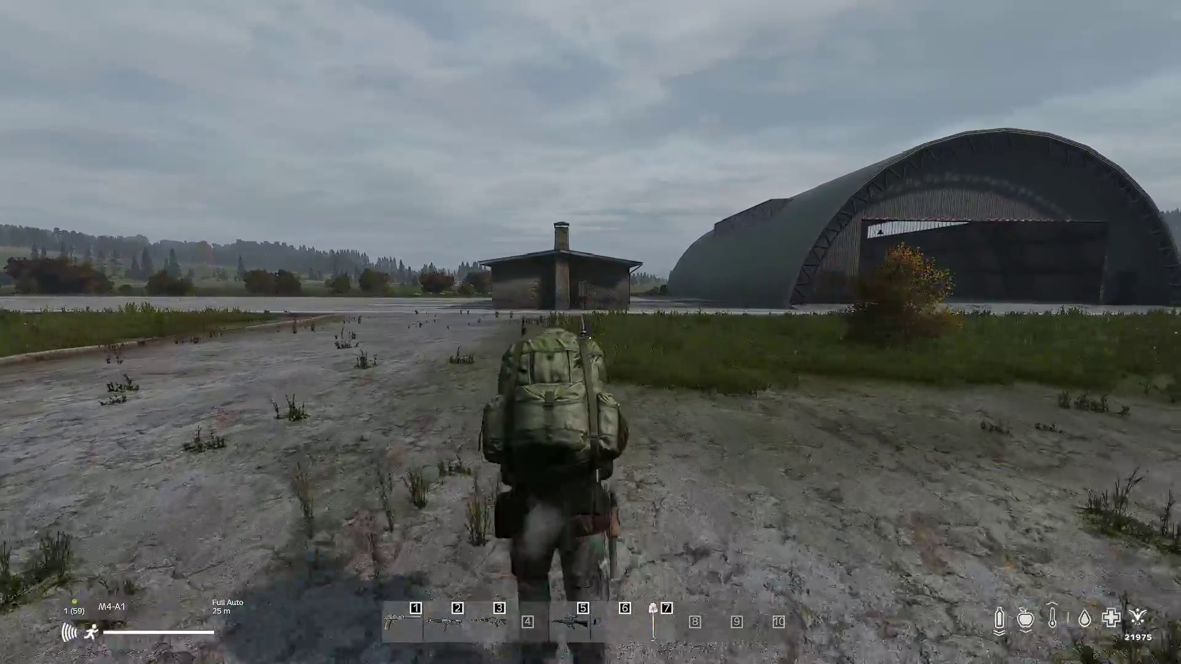
pyautogui.press('w')
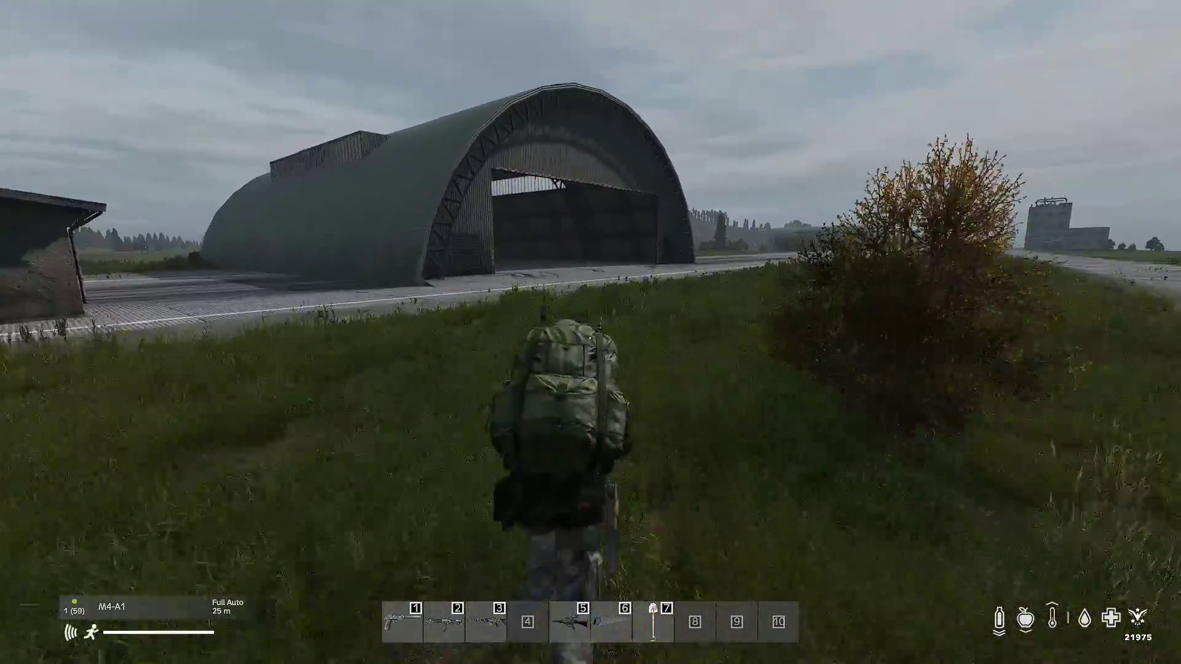
pyautogui.press('w')
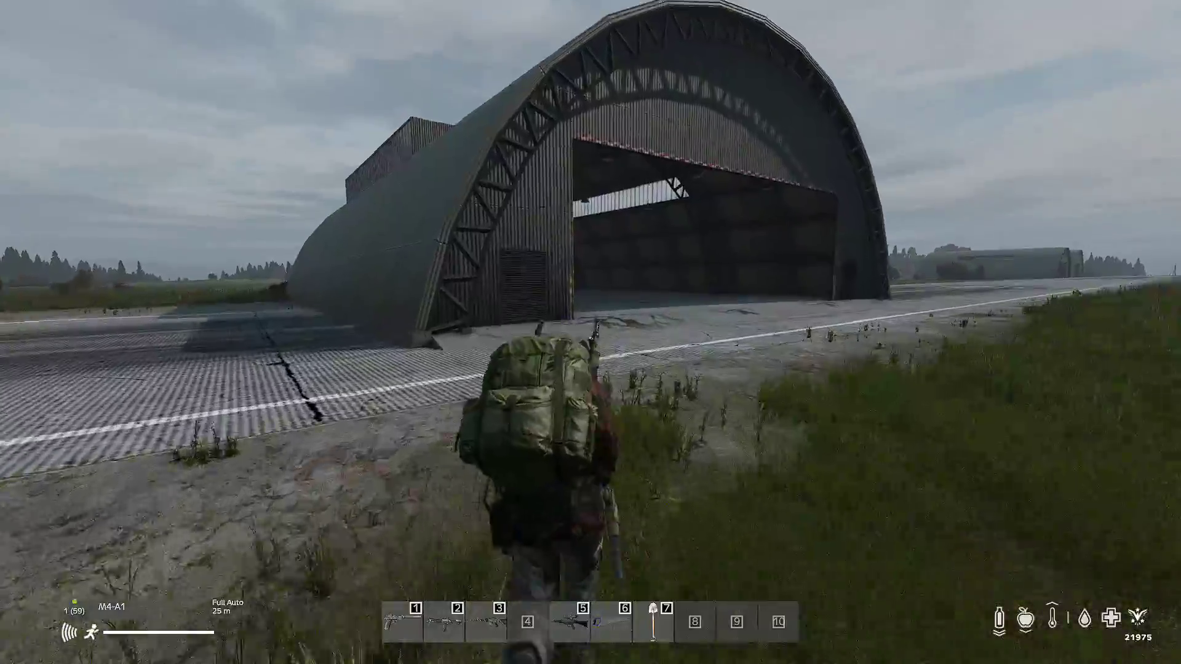
# Step: Search the hangar floor for spawned loot along the walls and around the back, and leave through the open door
pyautogui.press('w')
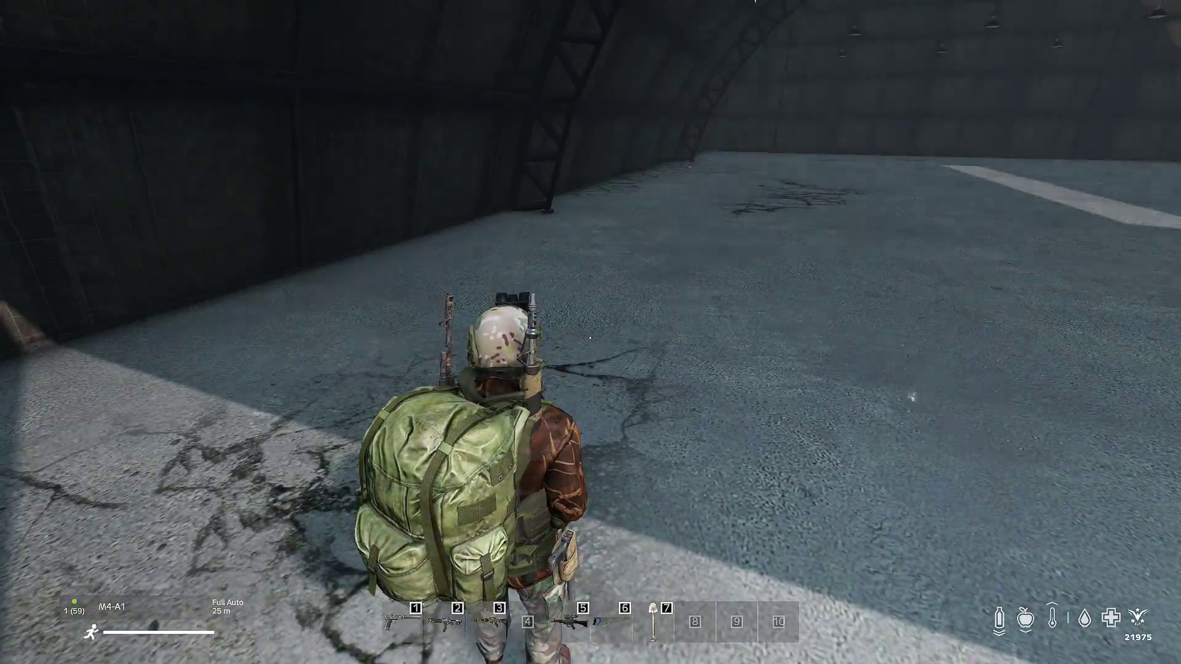
pyautogui.press('w')
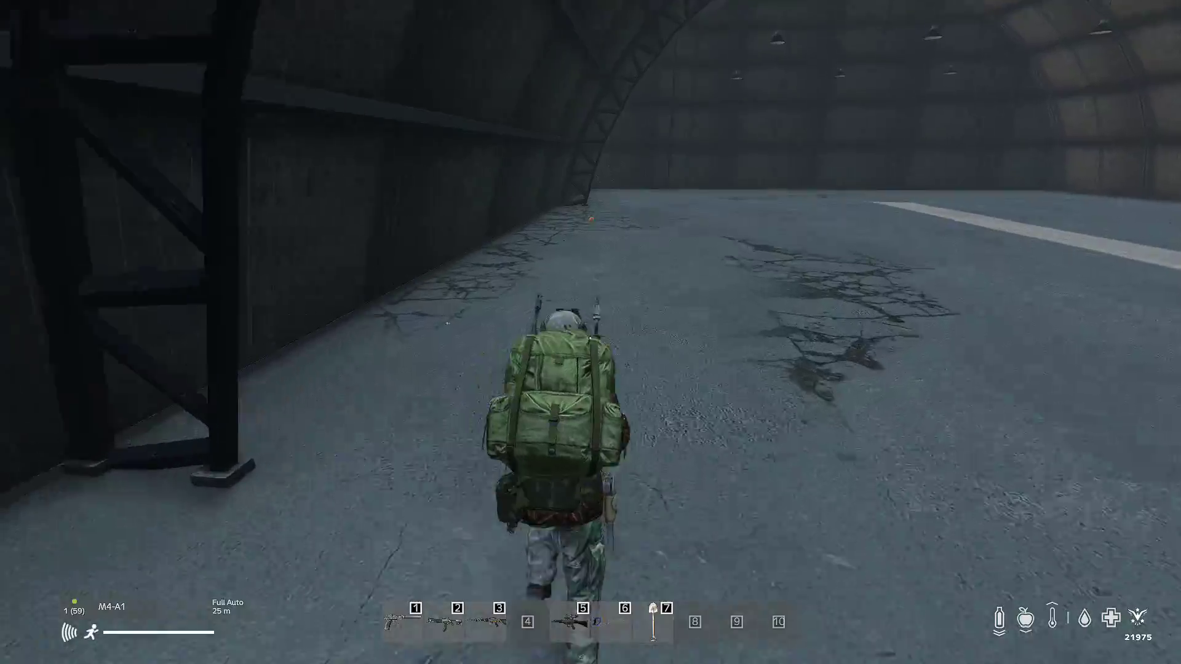
pyautogui.press('w')
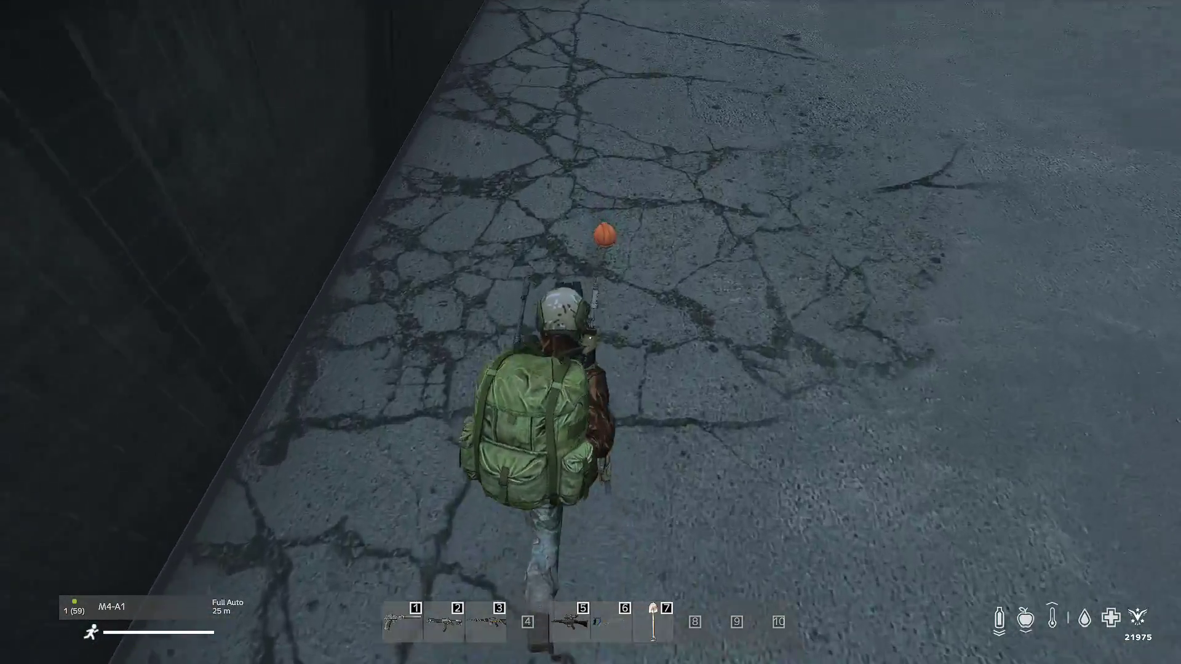
pyautogui.press('w')
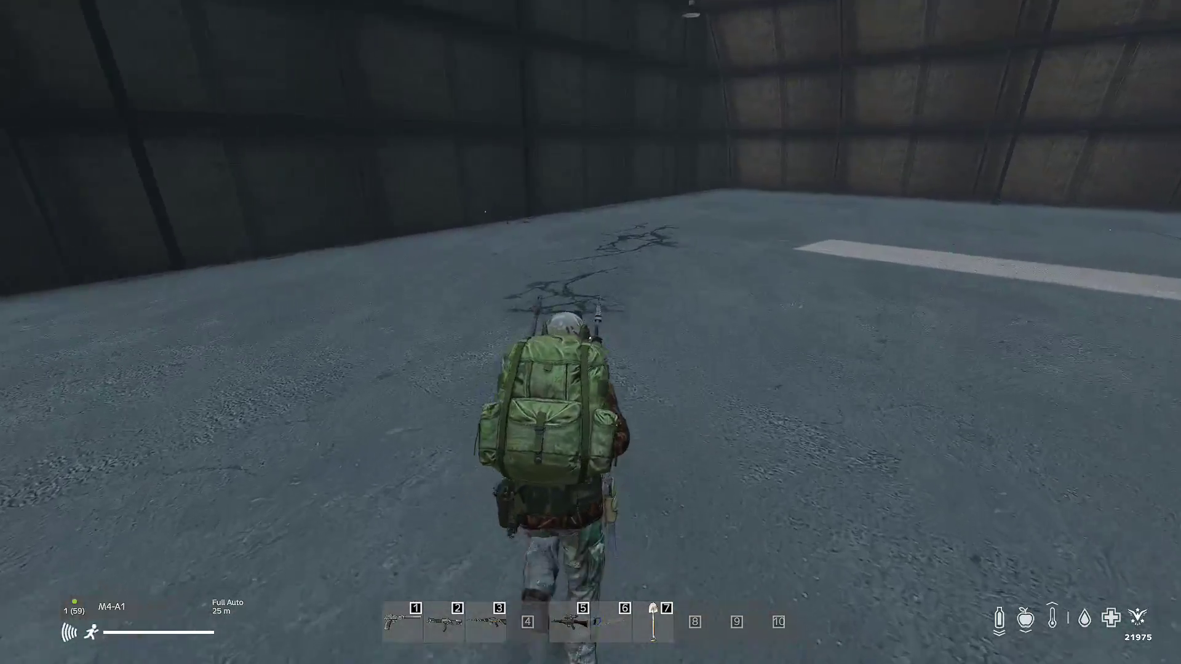
pyautogui.press('w')
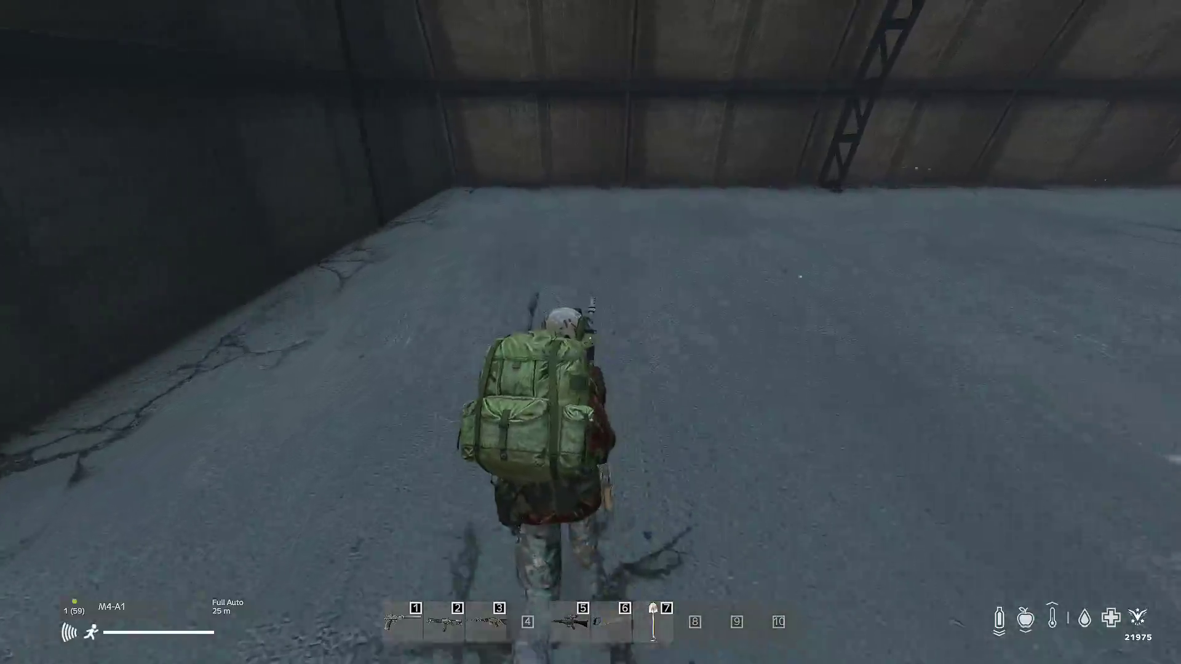
pyautogui.press('w')
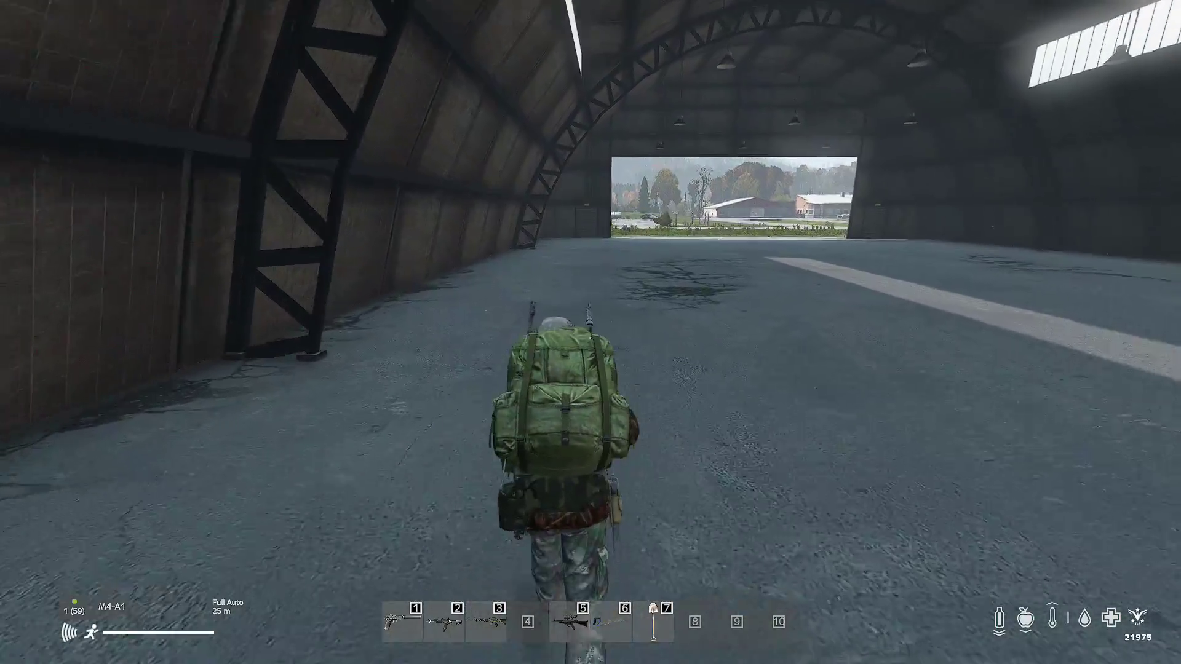
pyautogui.press('w')
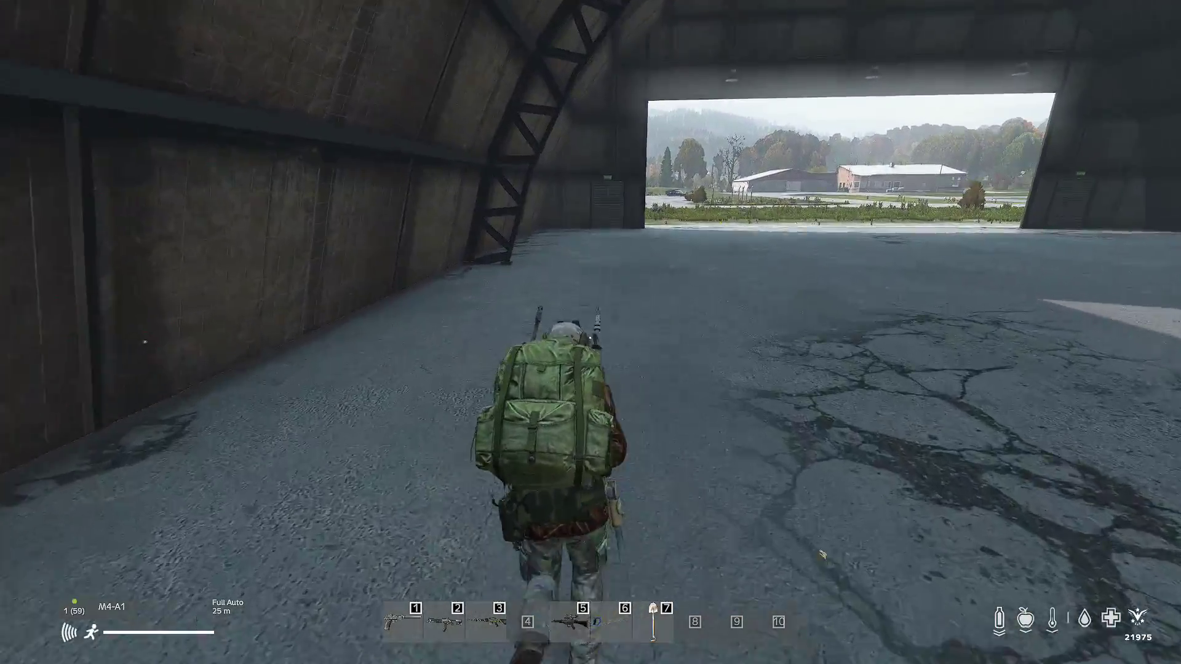
# Step: Circle the building beside the hangar, enter through its double doors, and inspect the loot on the bunks and floor
pyautogui.press('w')
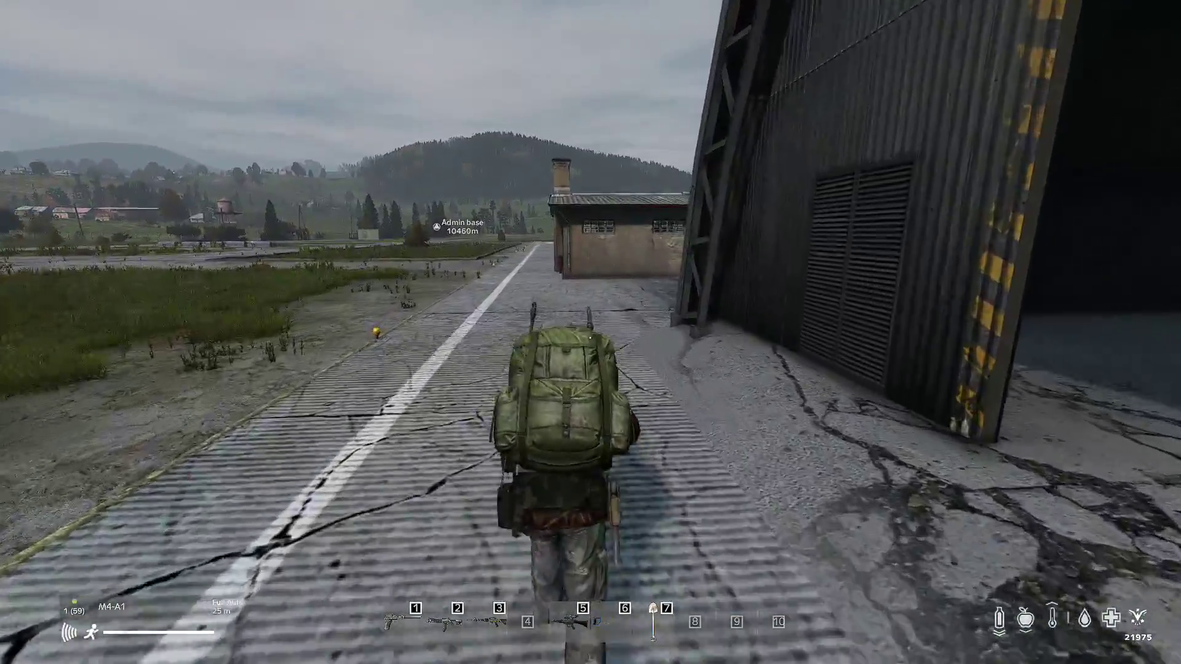
pyautogui.press('w')
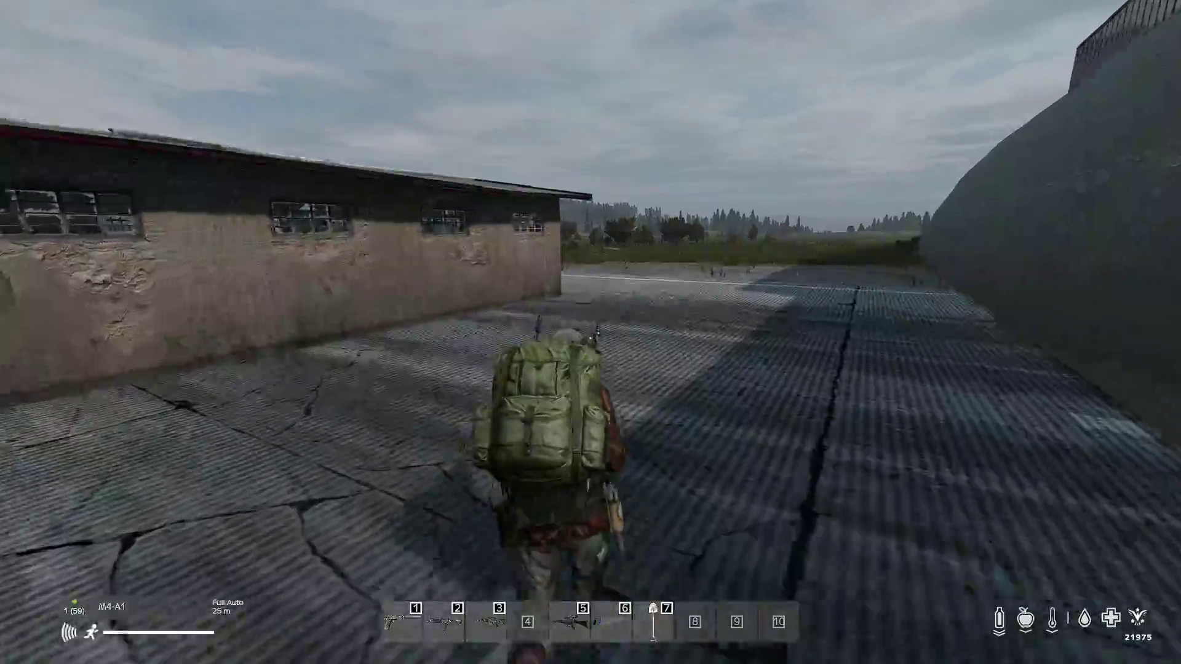
pyautogui.press('w')
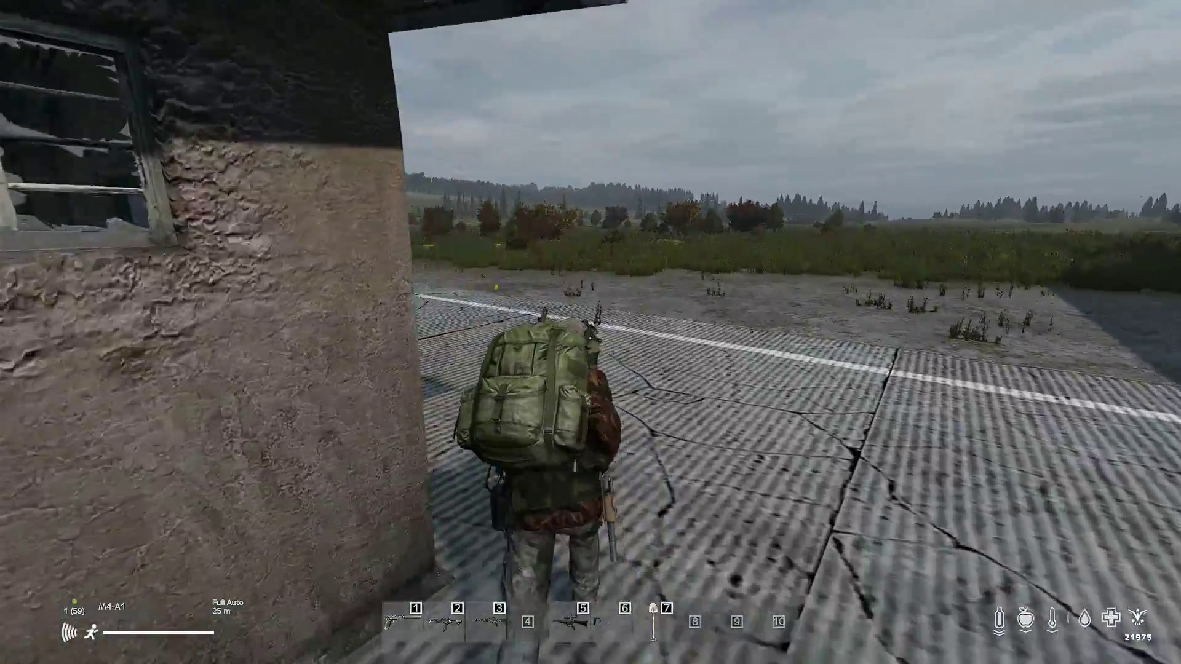
pyautogui.press('w')
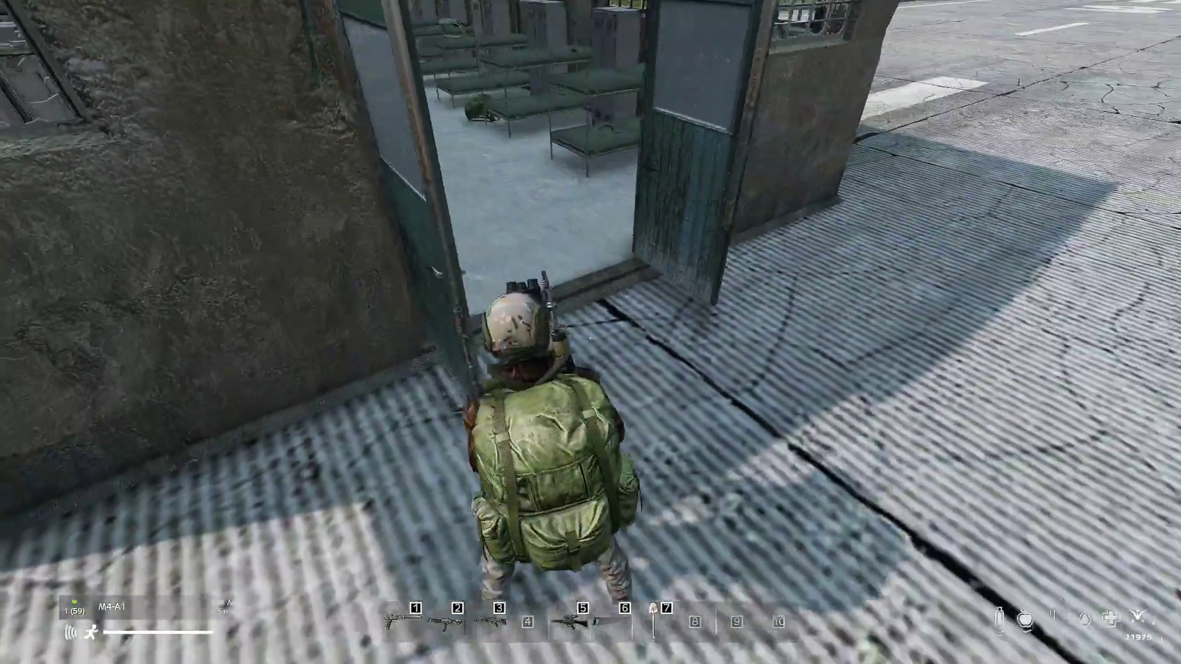
pyautogui.press('w')
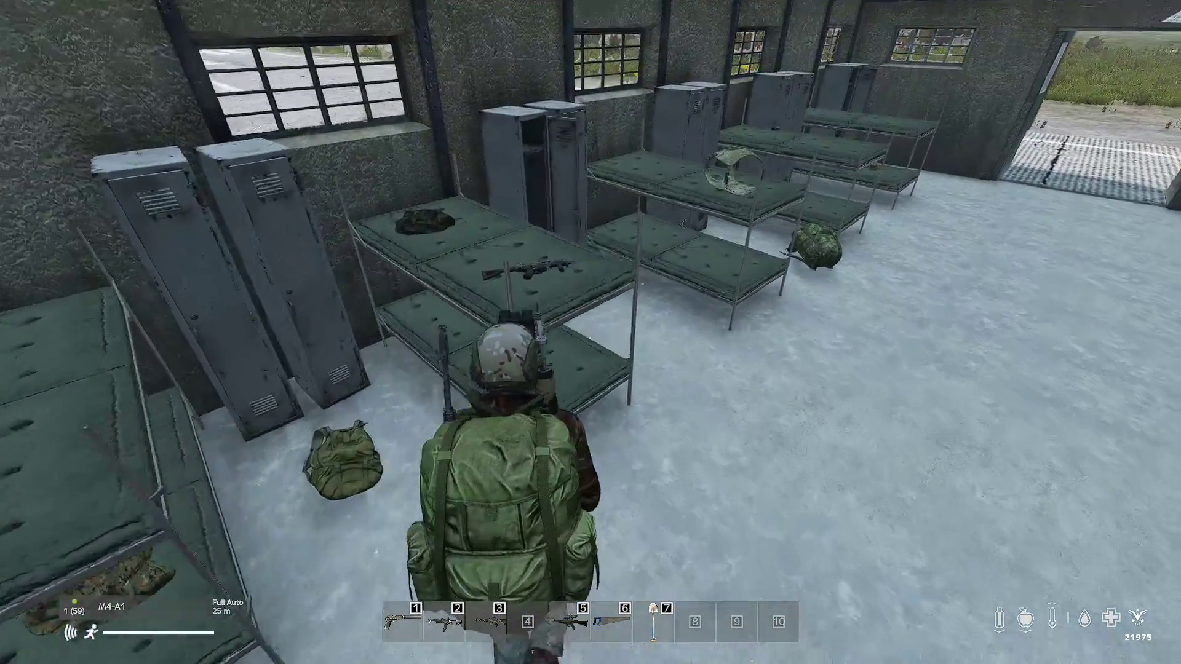
# Step: Walk past the bunks and lockers to the open double doors at the end of the barracks
pyautogui.press('w')
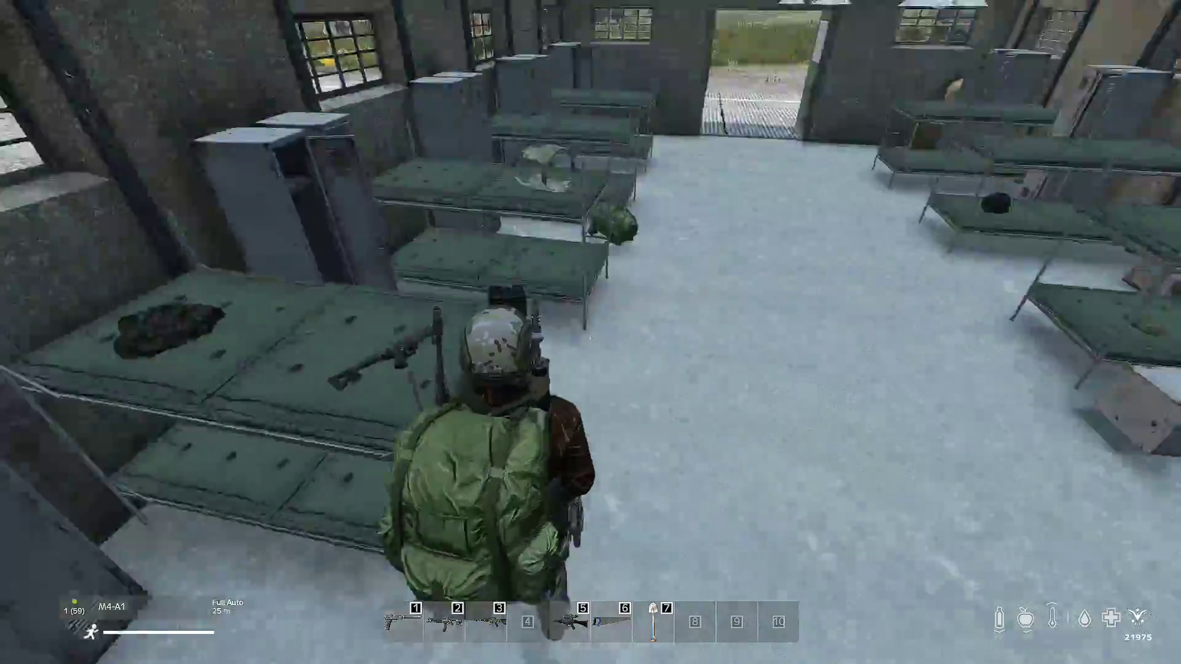
pyautogui.press('w')
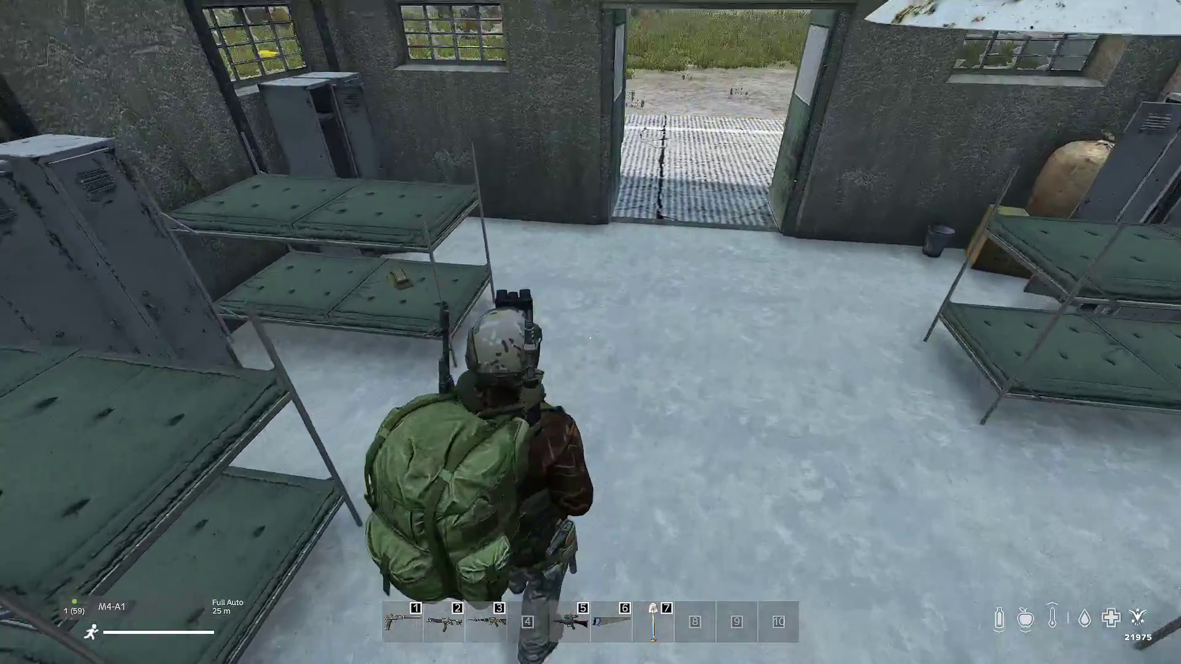
pyautogui.press('w')
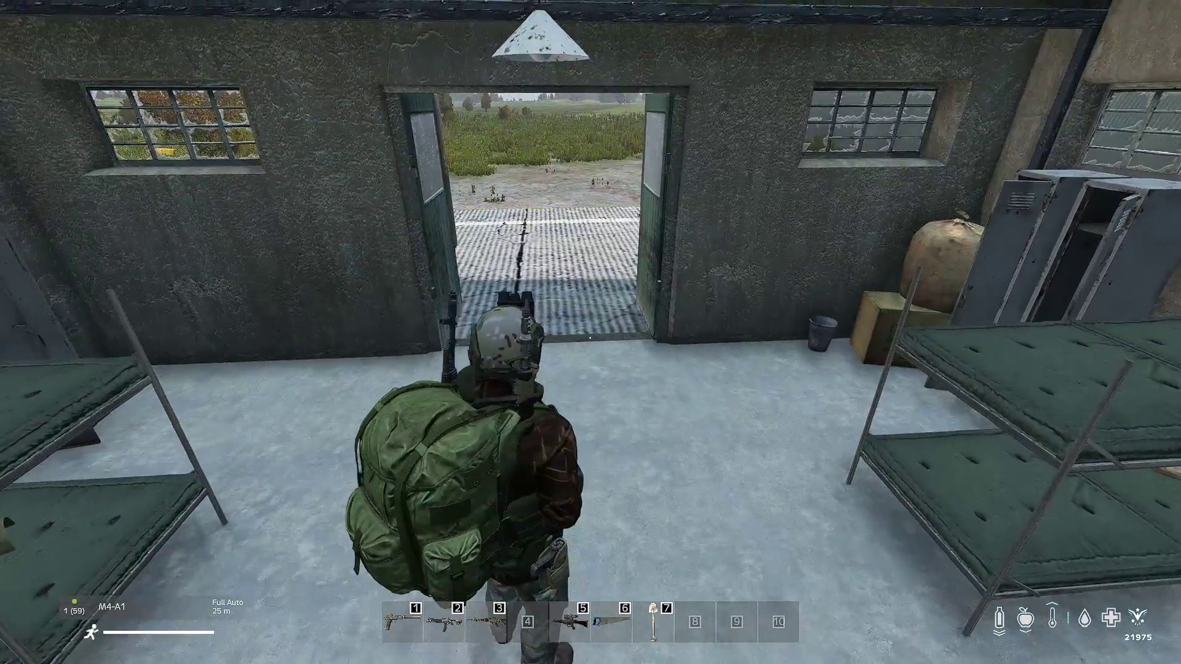
# Step: Teleport to the buildings beside the Balota airstrip using the teleport map, and close the admin tools
pyautogui.press('y')
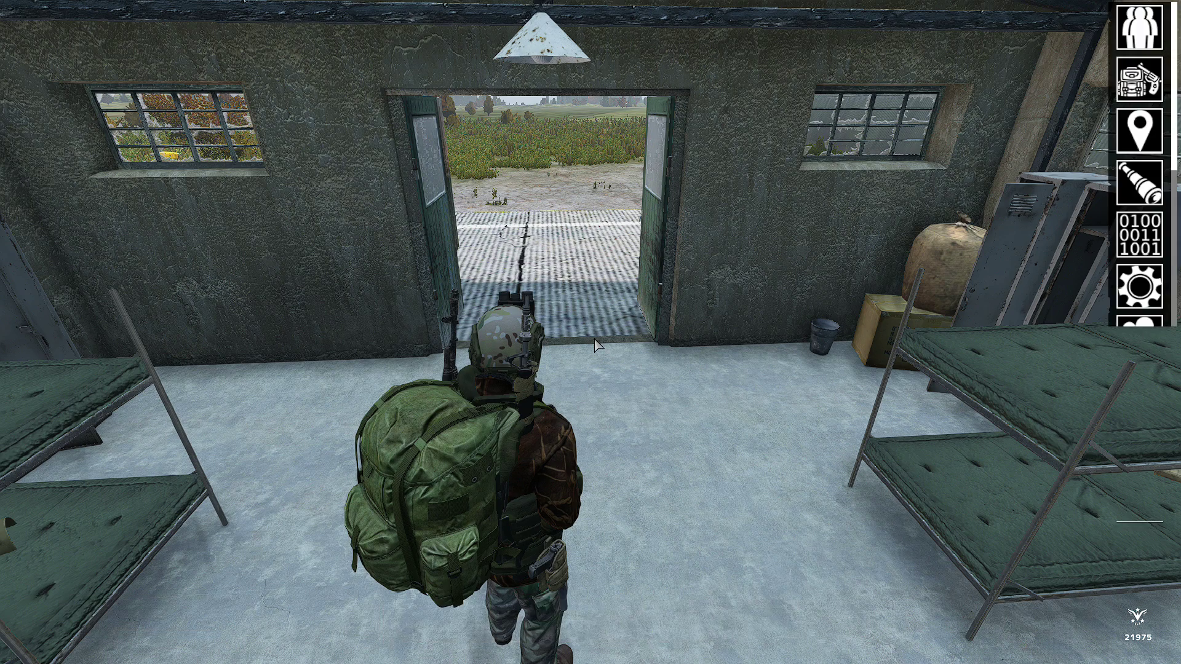
pyautogui.click(1119, 146)
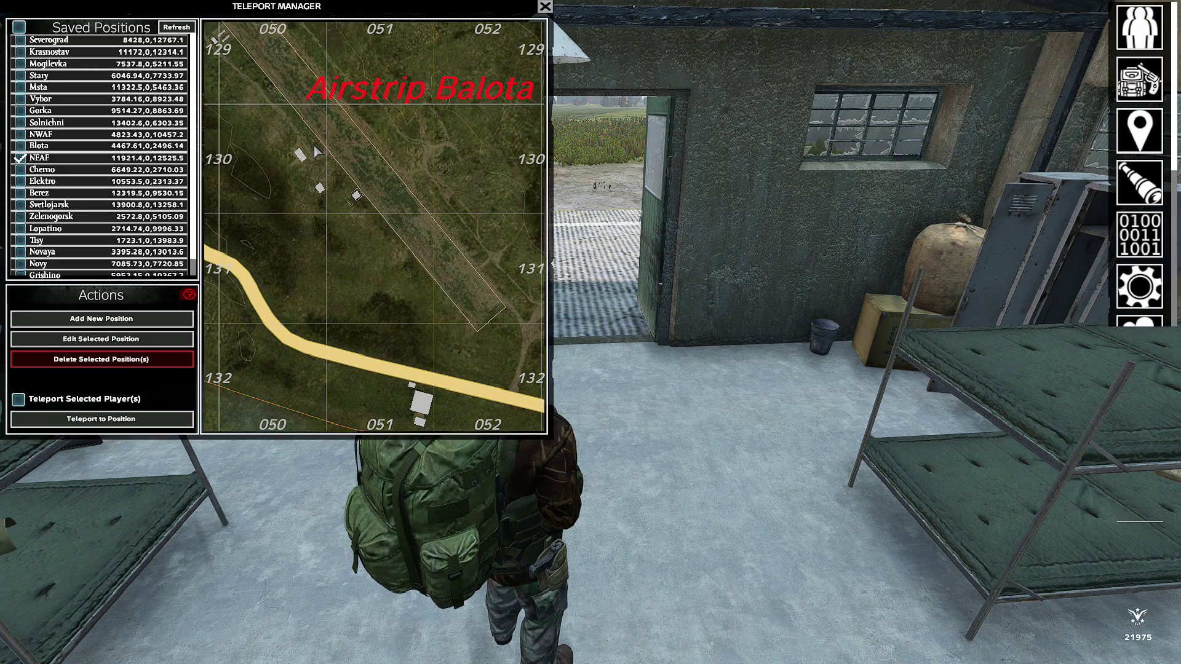
pyautogui.doubleClick(327, 145)
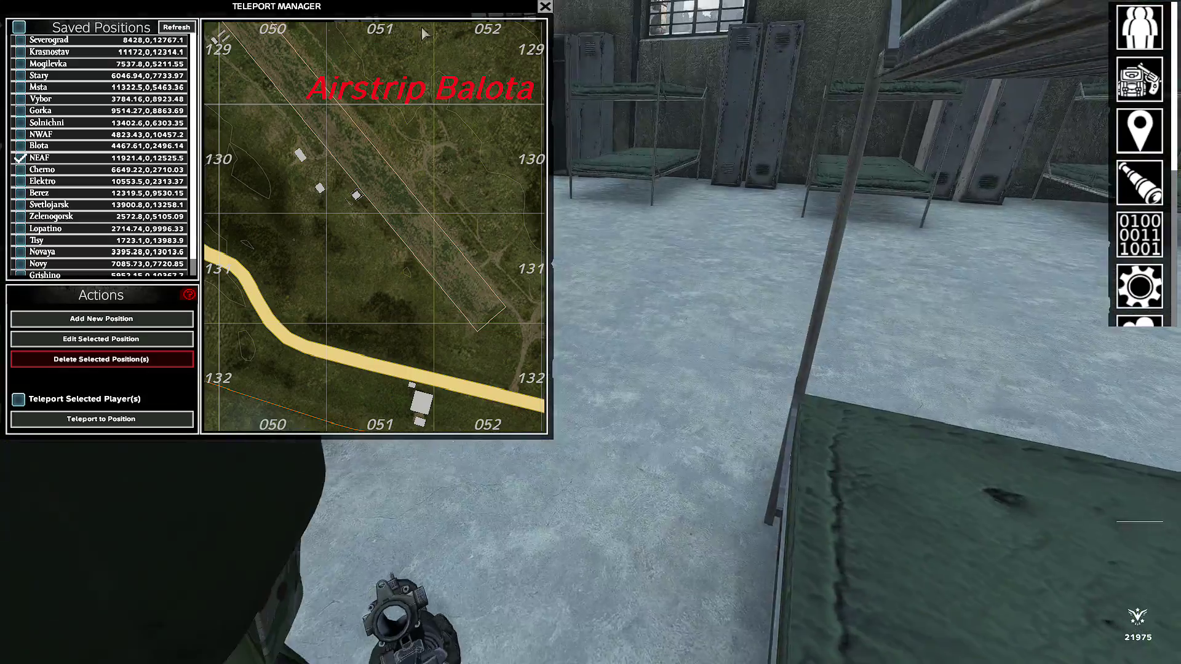
pyautogui.click(544, 7)
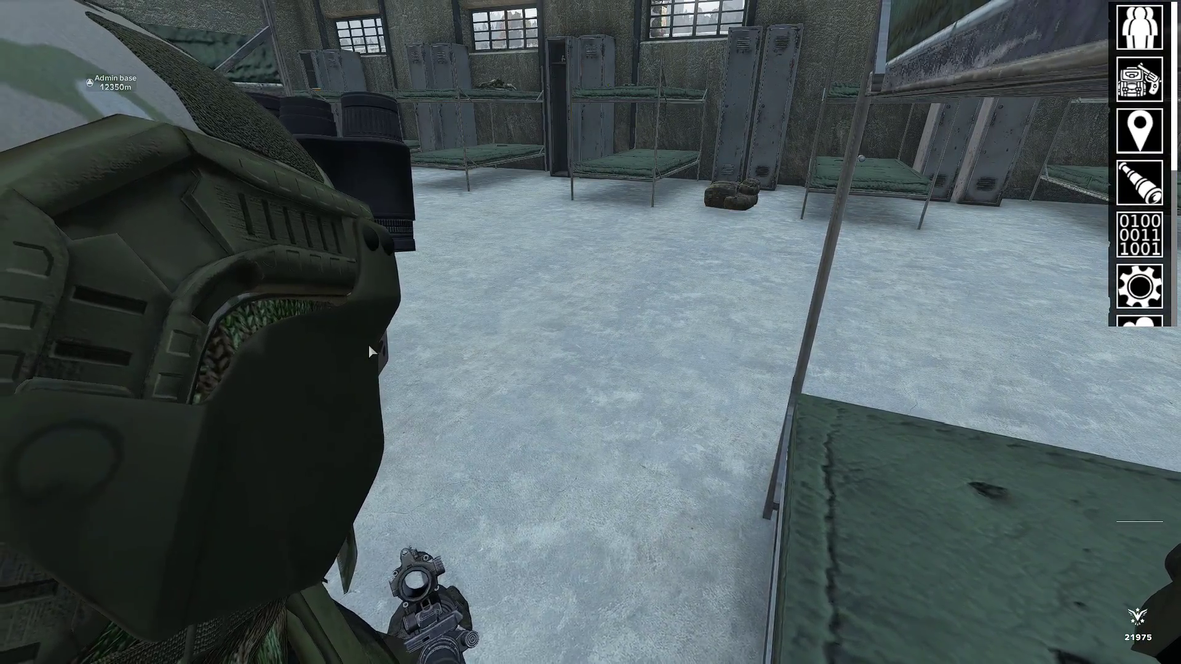
pyautogui.press('Escape')
# Step: Leave the barracks, cross the grass to the neighbouring building, open its outer door and enter the tiled corridor
pyautogui.press('w')
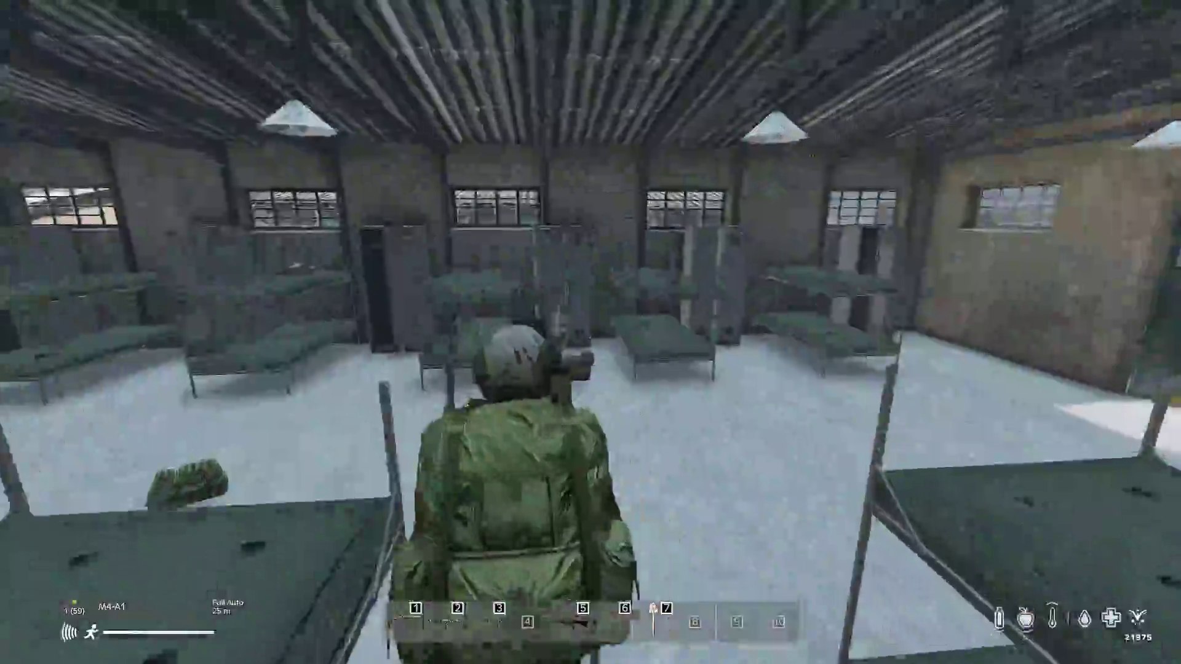
pyautogui.press('w')
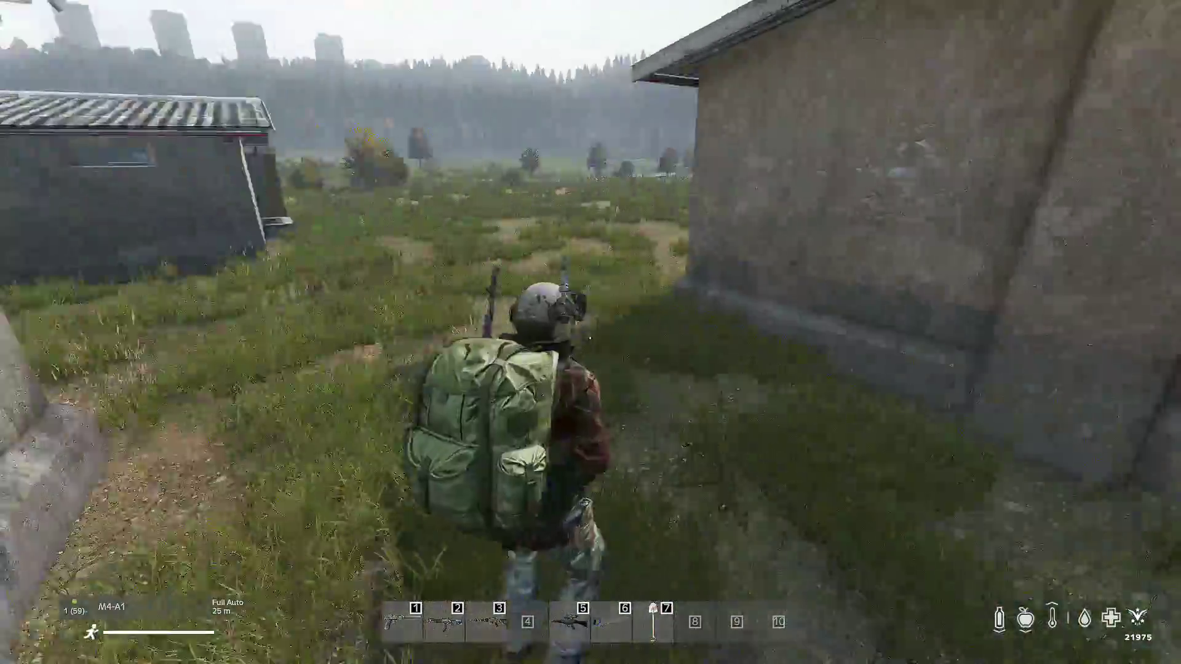
pyautogui.press('w')
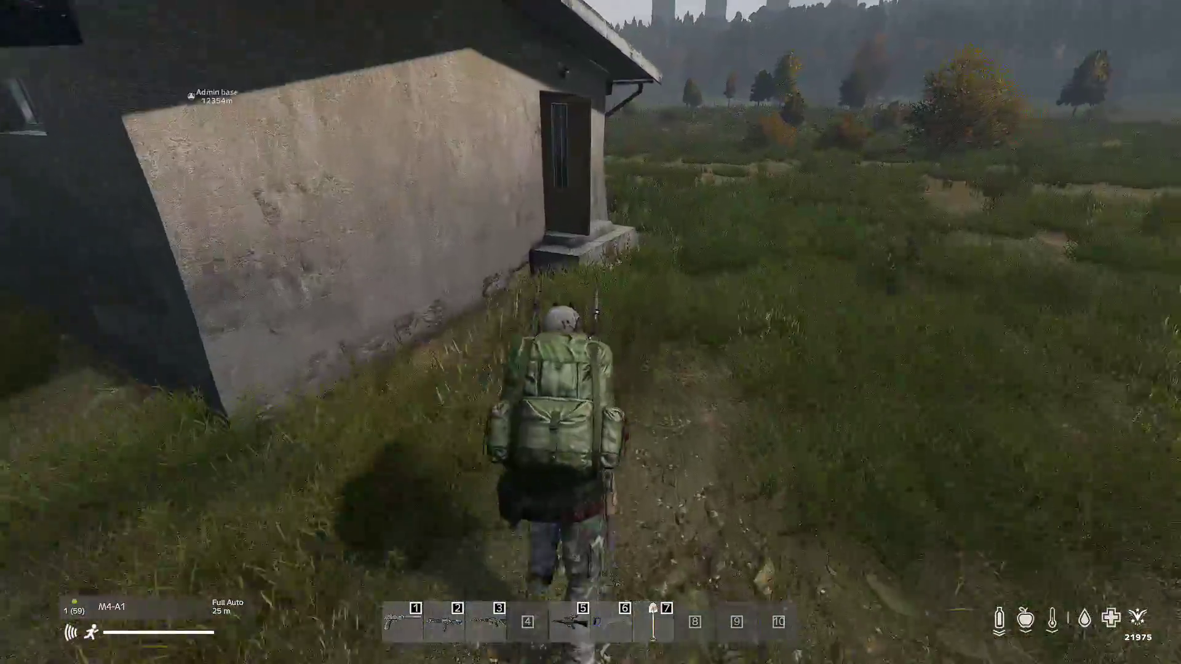
pyautogui.press('f')
pyautogui.press('w')
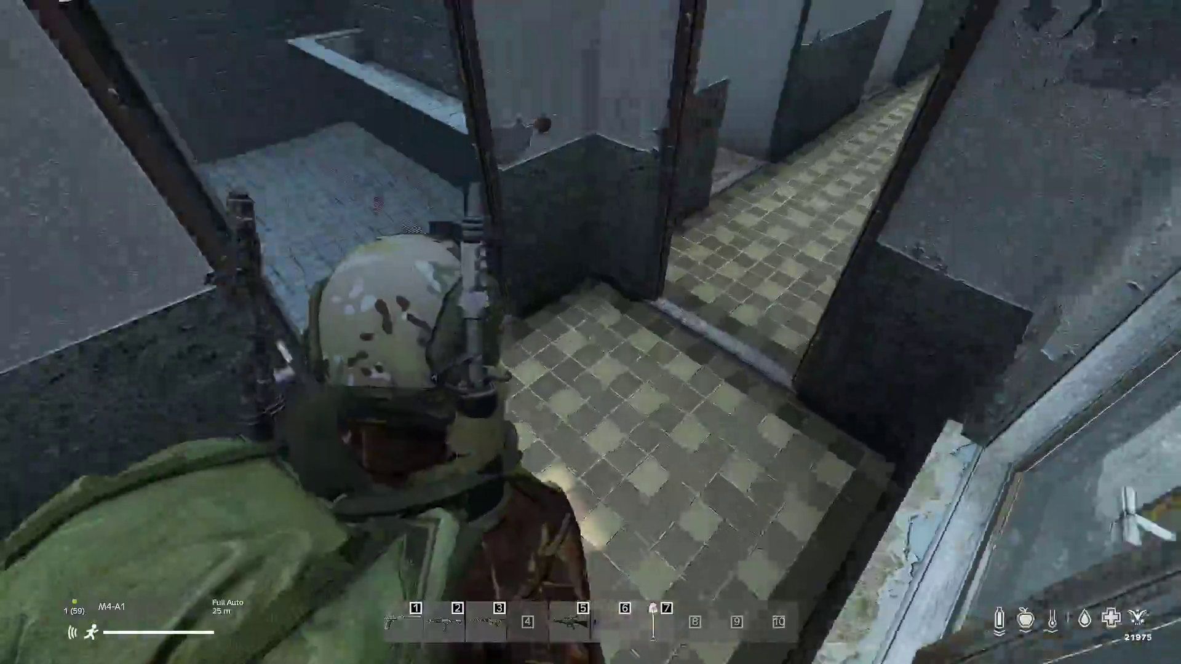
pyautogui.press('w')
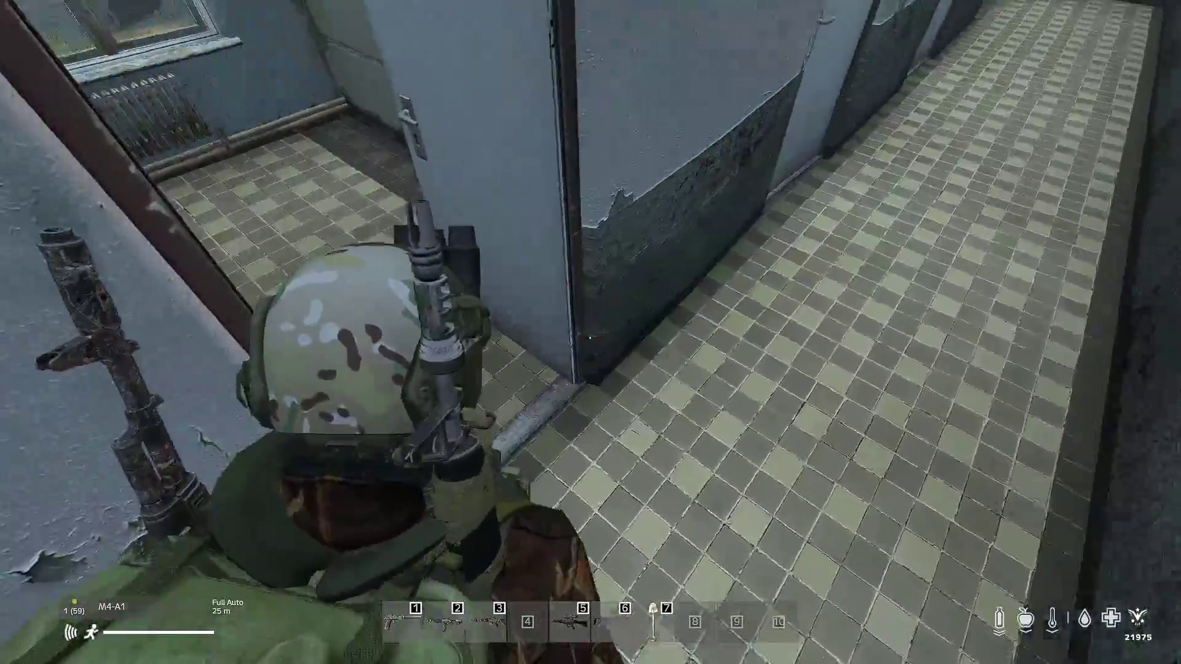
pyautogui.press('w')
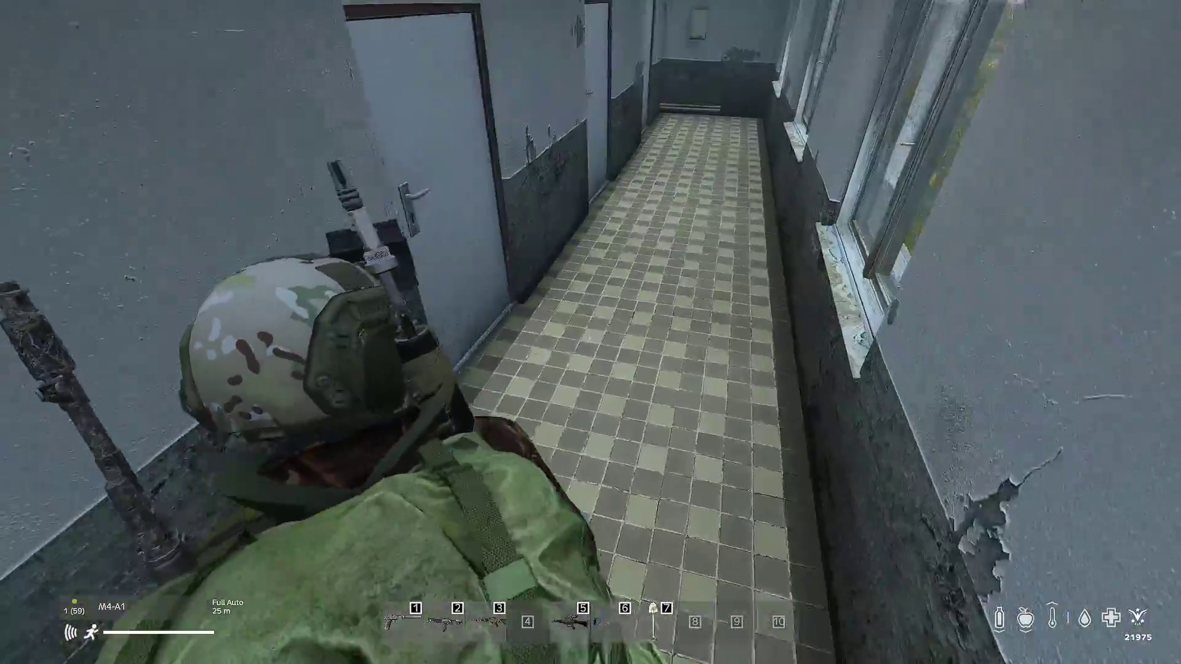
# Step: Open the room doors along the tiled corridor and check the bunk rooms for loot
pyautogui.press('w')
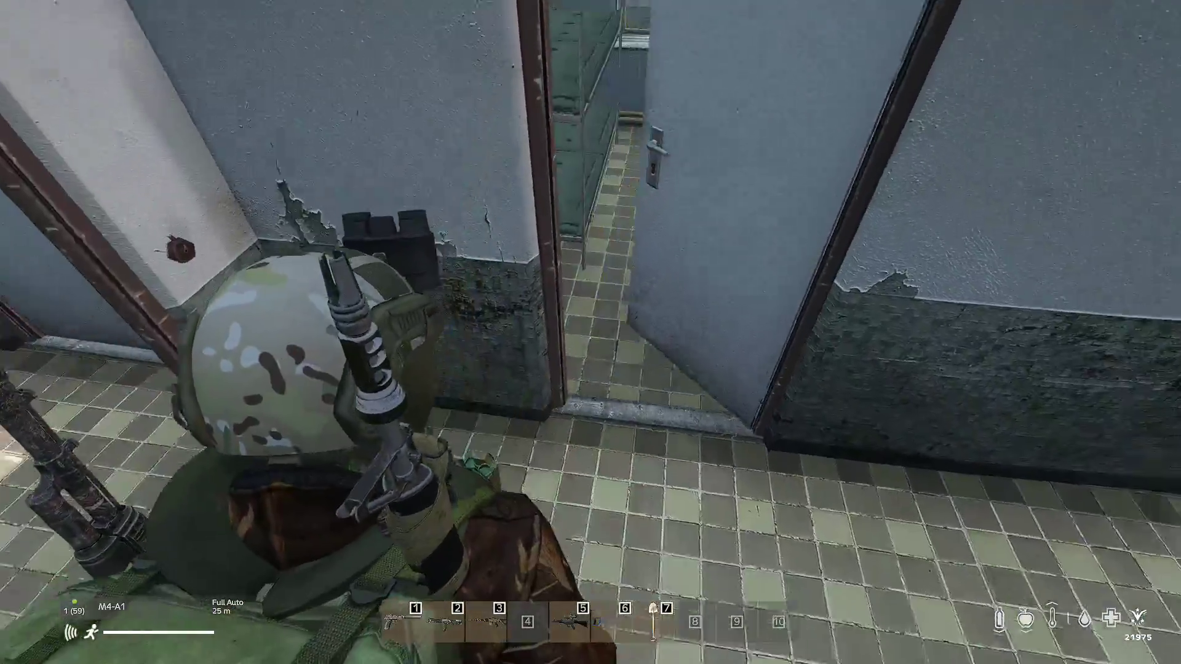
pyautogui.press('w')
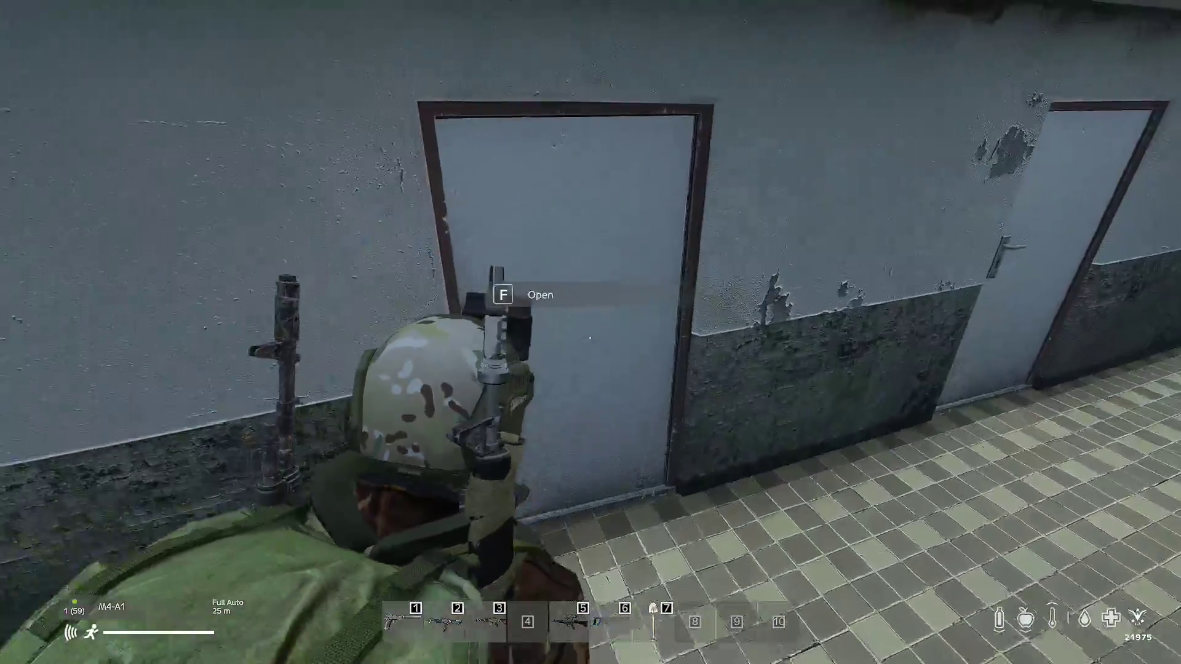
pyautogui.press('f')
pyautogui.press('w')
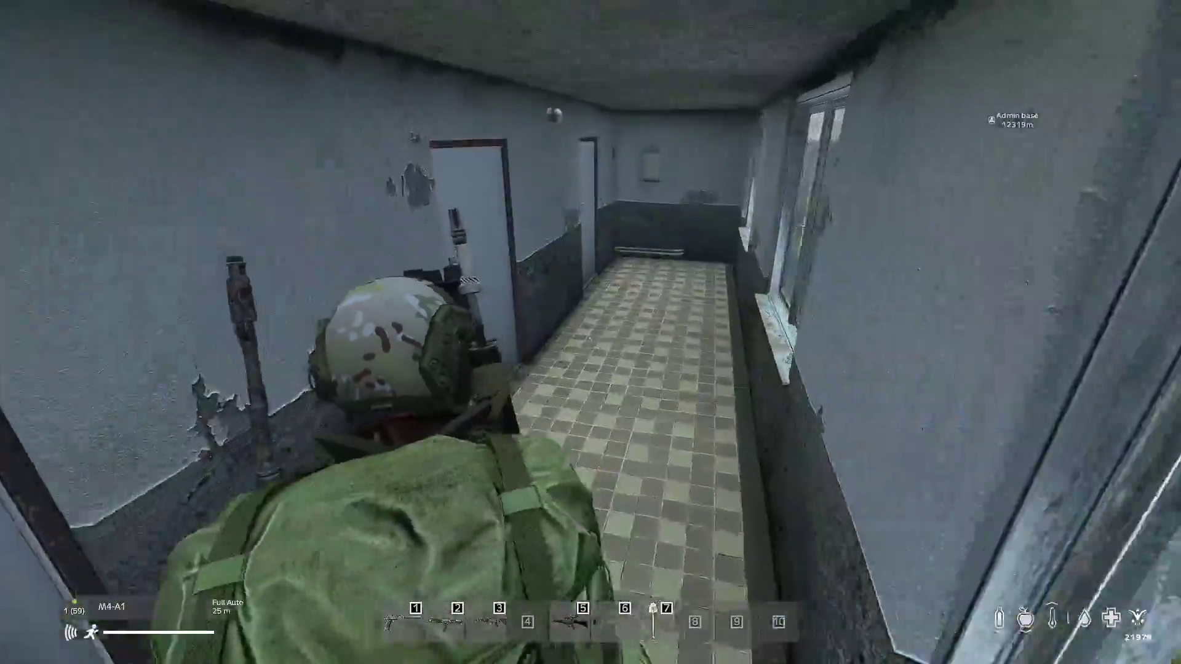
pyautogui.press('f')
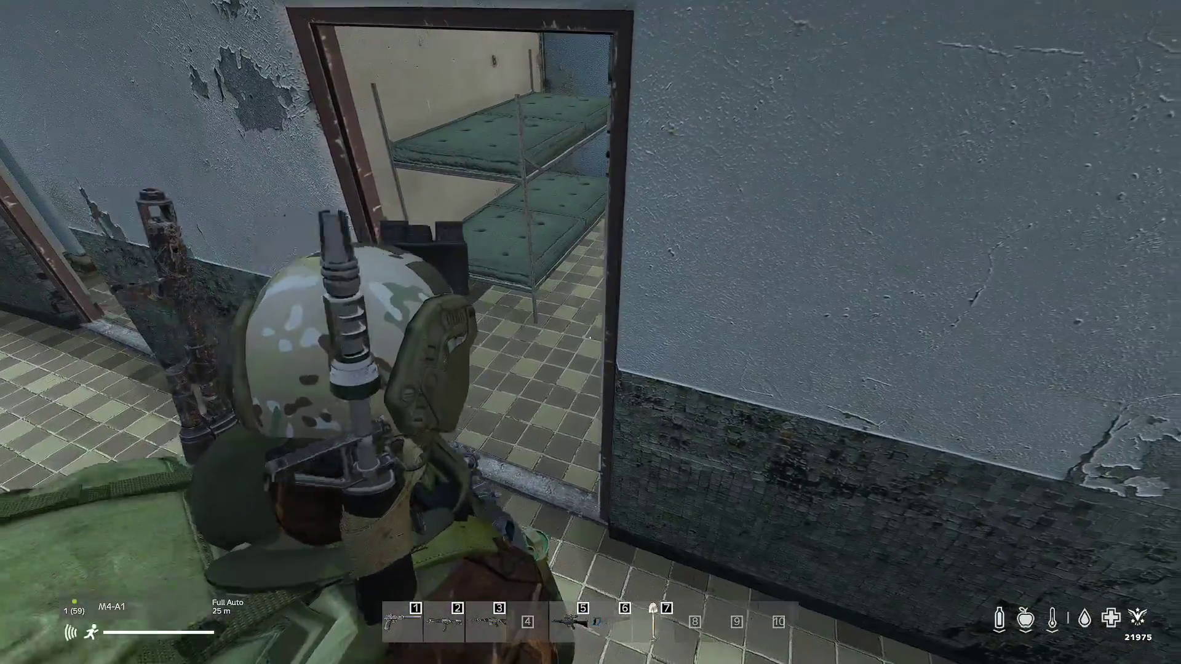
pyautogui.press('w')
pyautogui.press('f')
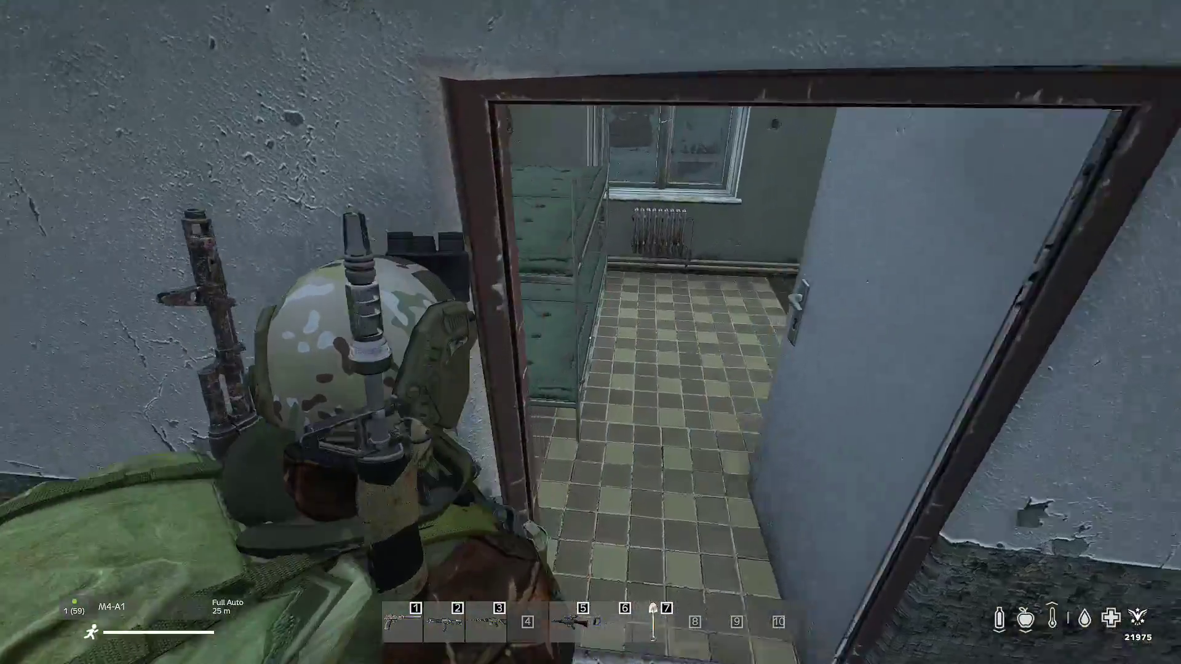
# Step: Return along the corridor, leave the building and run out across the open field
pyautogui.press('w')
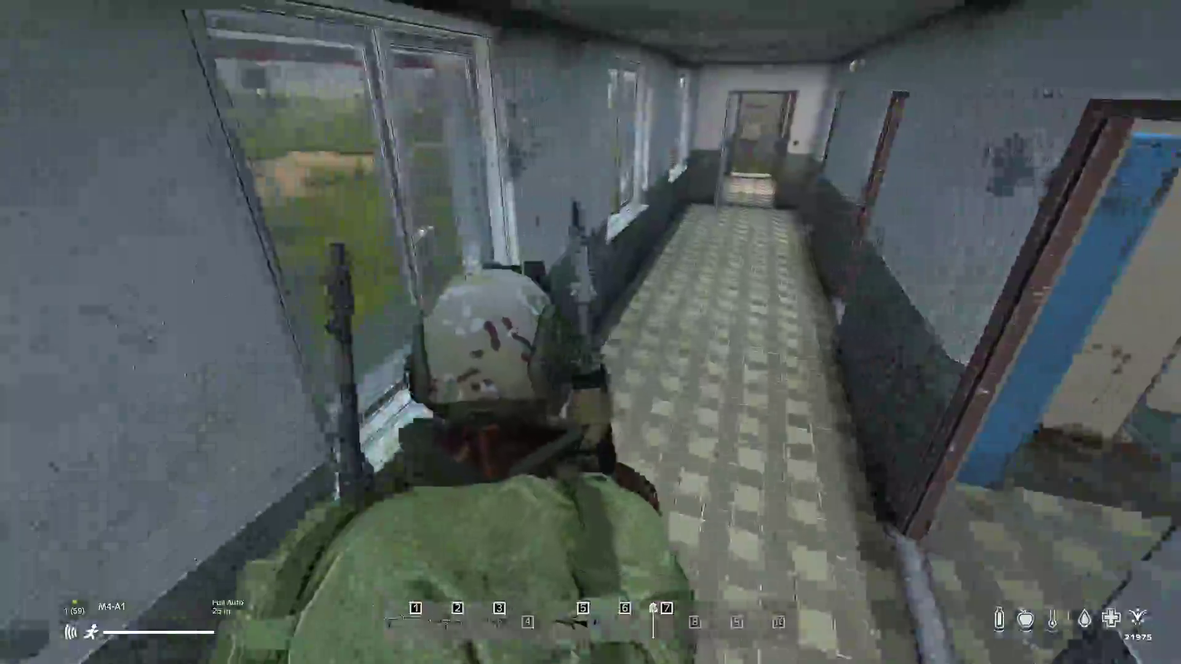
pyautogui.press('w')
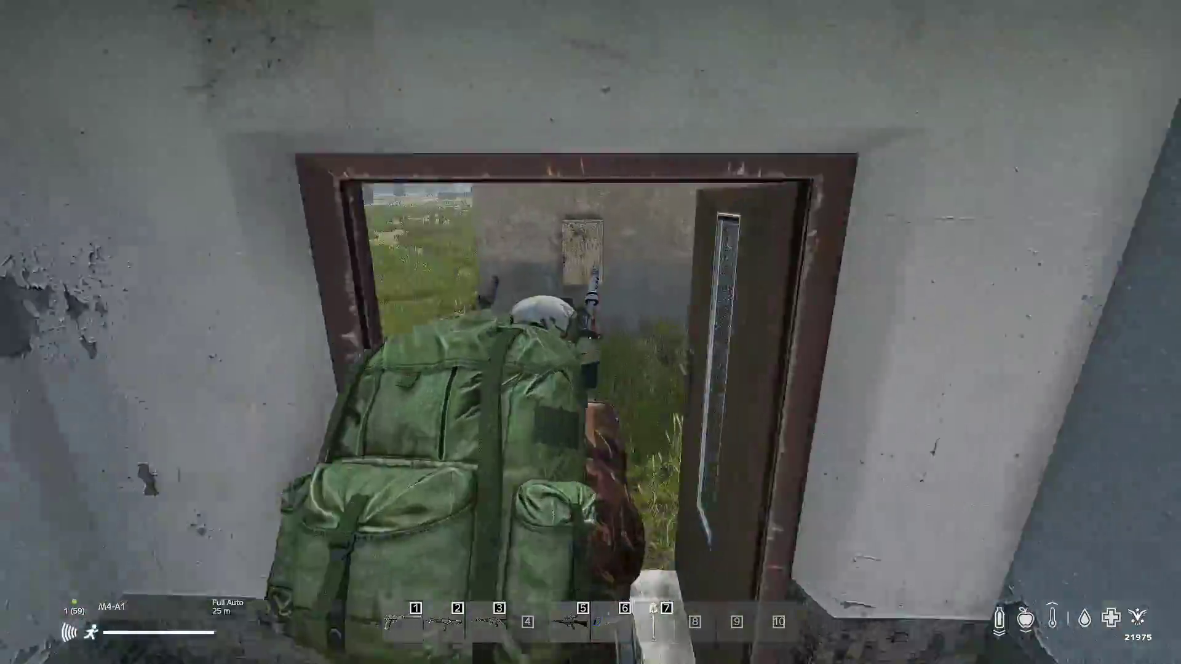
pyautogui.press('w')
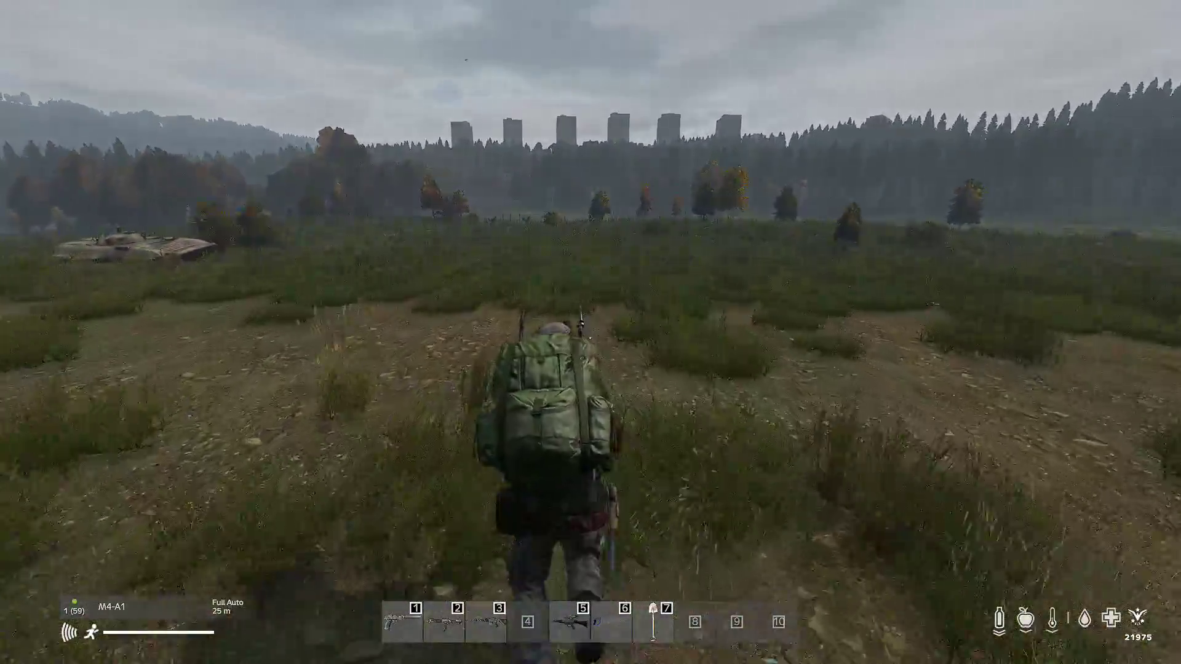
pyautogui.press('w')
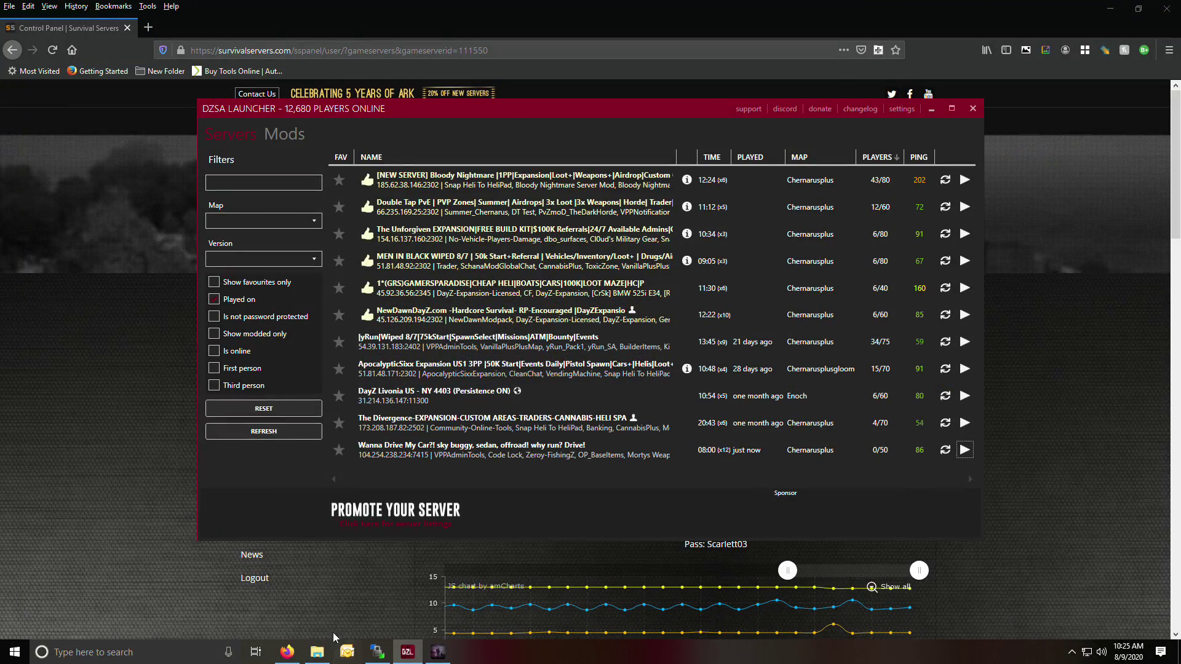
# Step: Switch to WinSCP and open the server's mapgrouppos.xml for editing
pyautogui.click(377, 652)
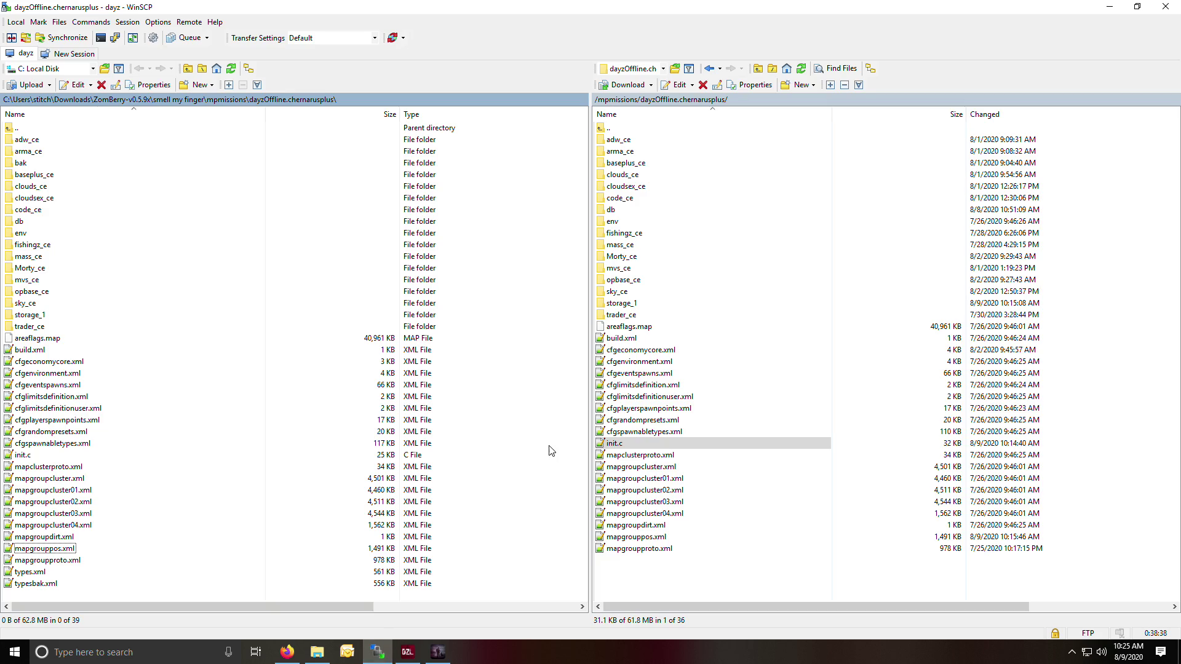
pyautogui.click(652, 539)
pyautogui.doubleClick(652, 539)
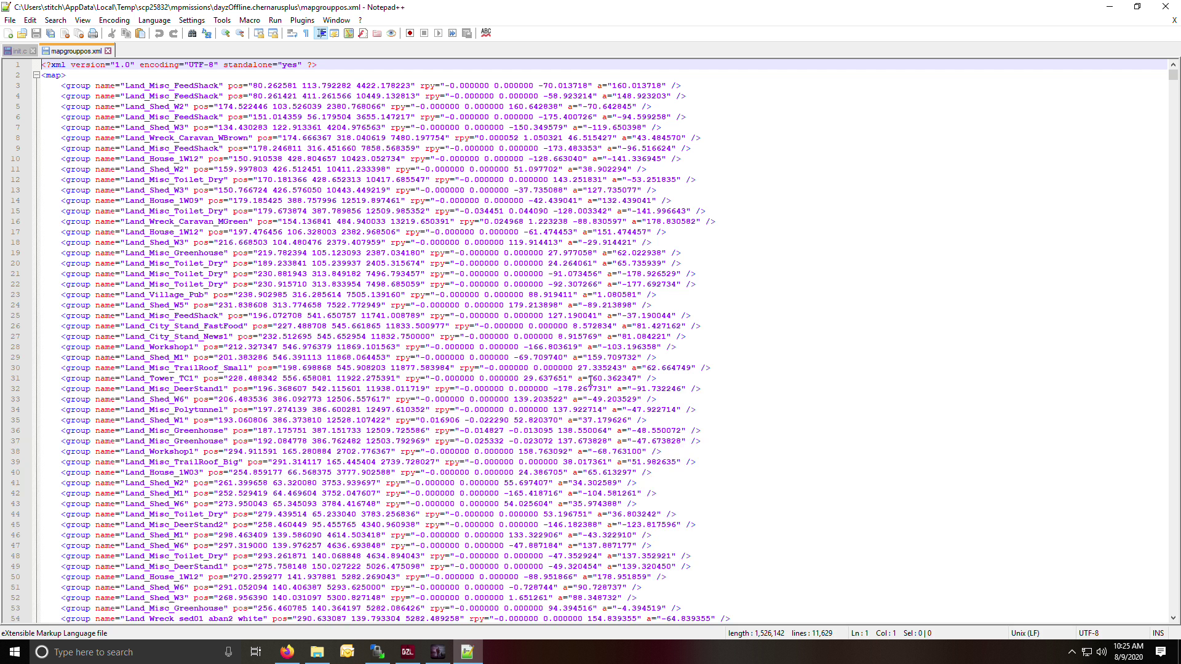
# Step: Search mapgrouppos.xml for the copied SpawnObject line of Land_Mil_Barracks2 at 5094.000000 11.200000 2356.000000
pyautogui.rightClick(921, 229)
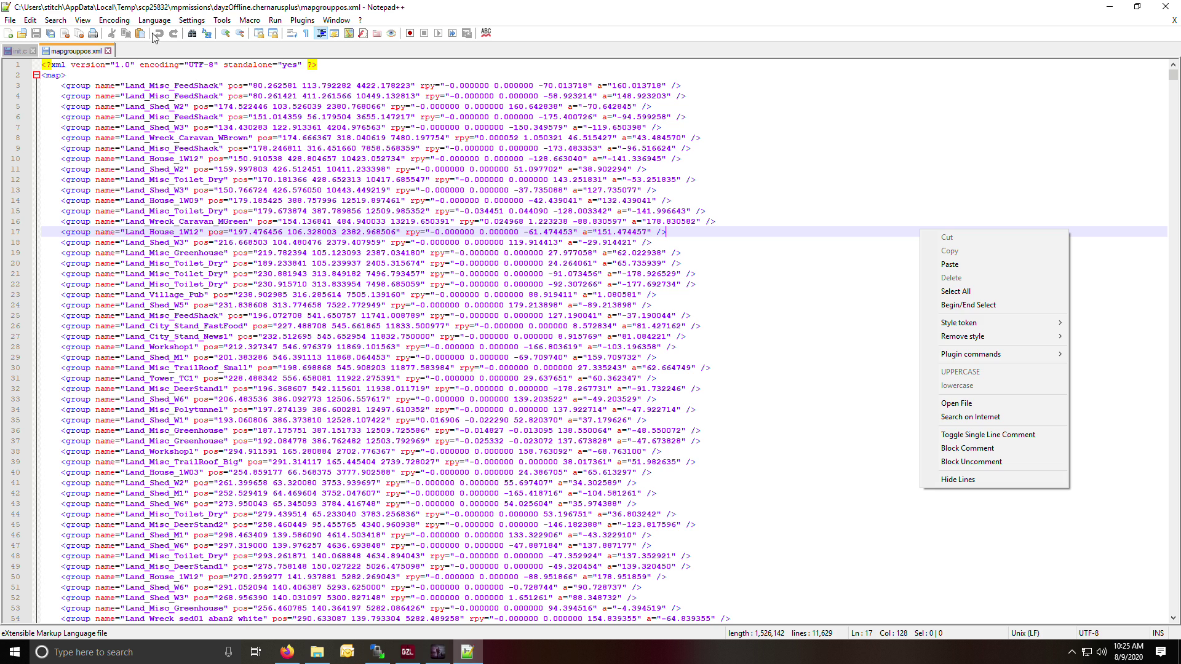
pyautogui.click(194, 33)
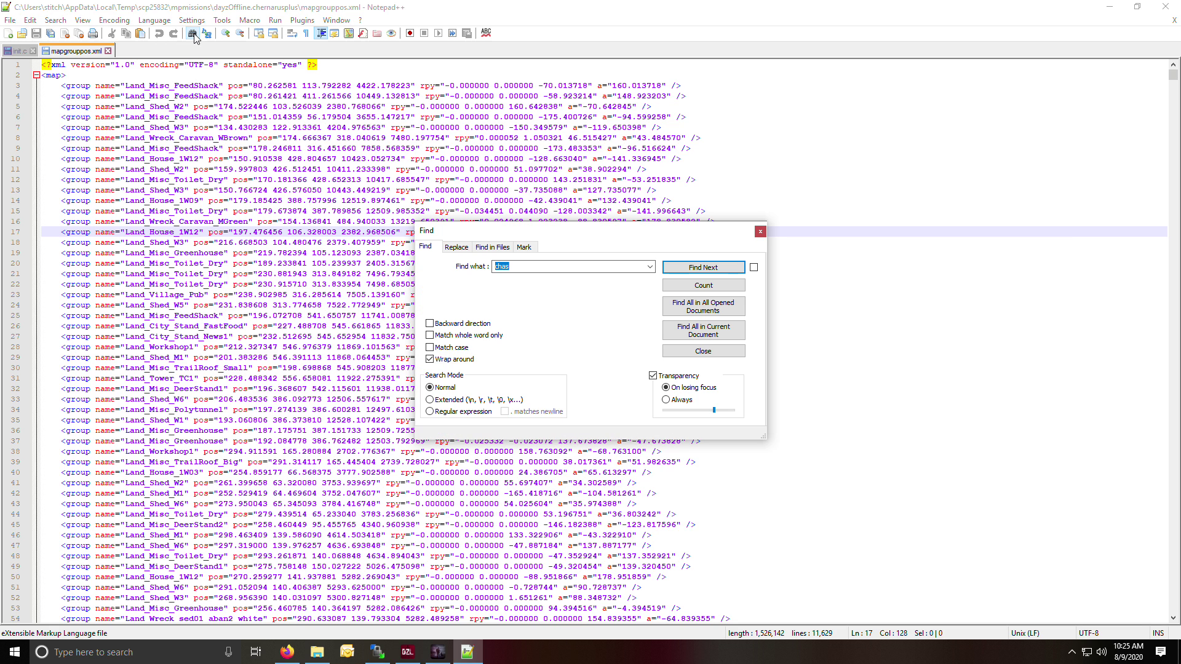
pyautogui.rightClick(528, 270)
pyautogui.click(589, 322)
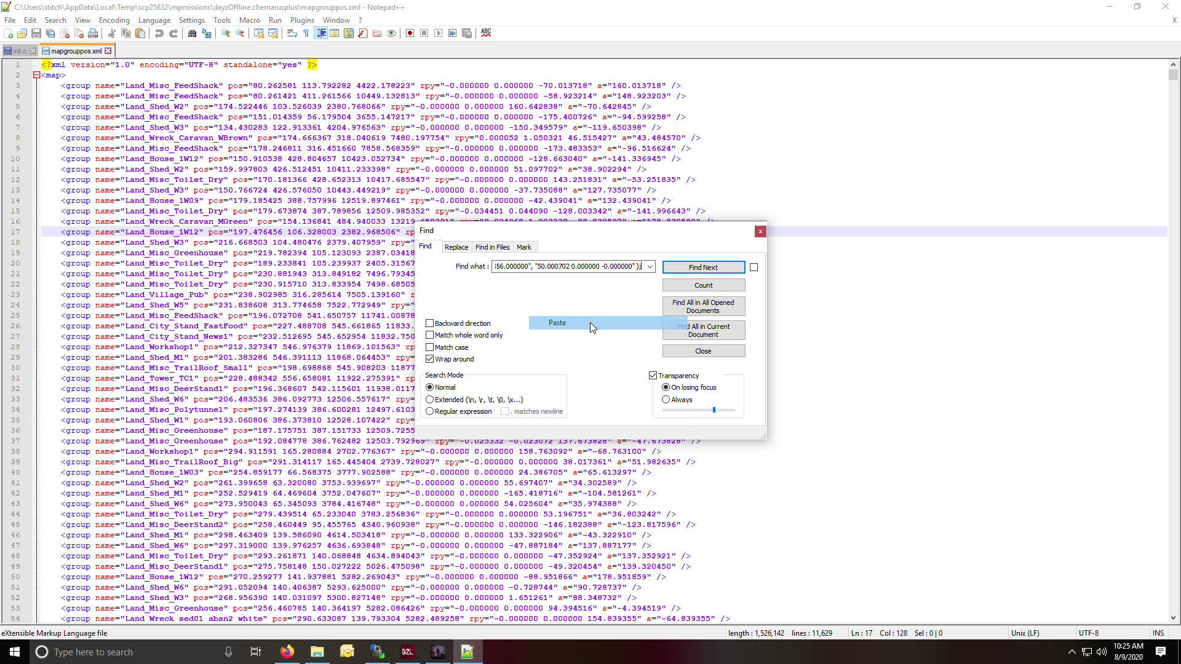
pyautogui.click(701, 269)
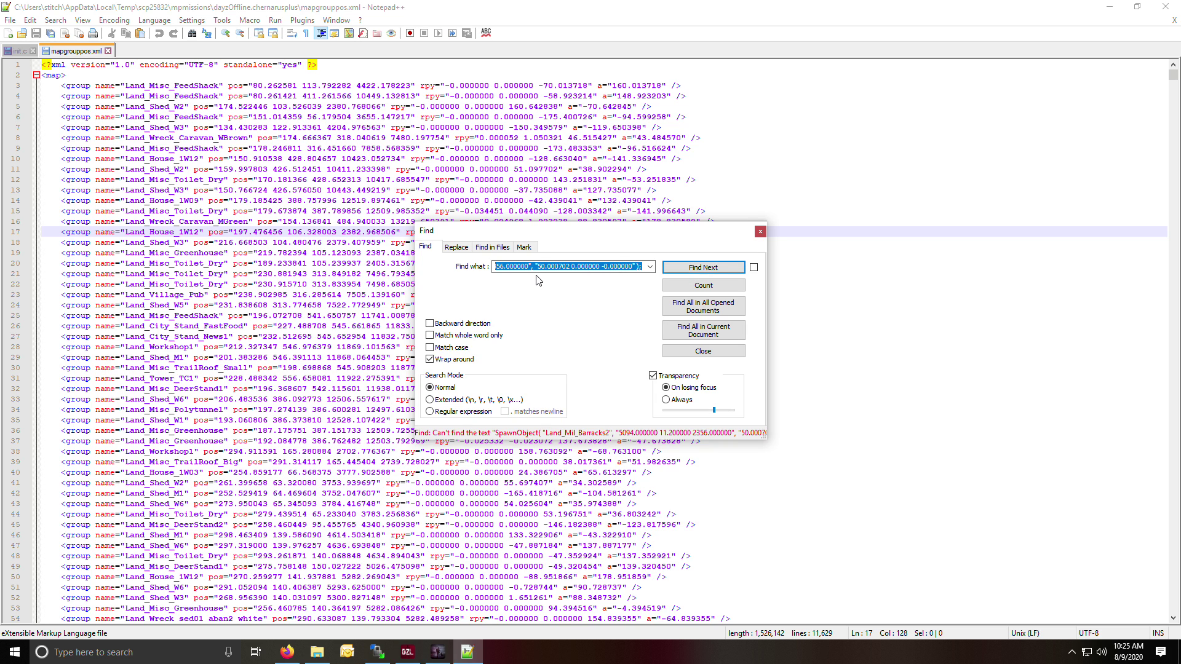
# Step: Copy only the quoted class name "Land_Mil_Barracks2", with its trailing comma, from the SpawnObject search text
pyautogui.click(498, 266)
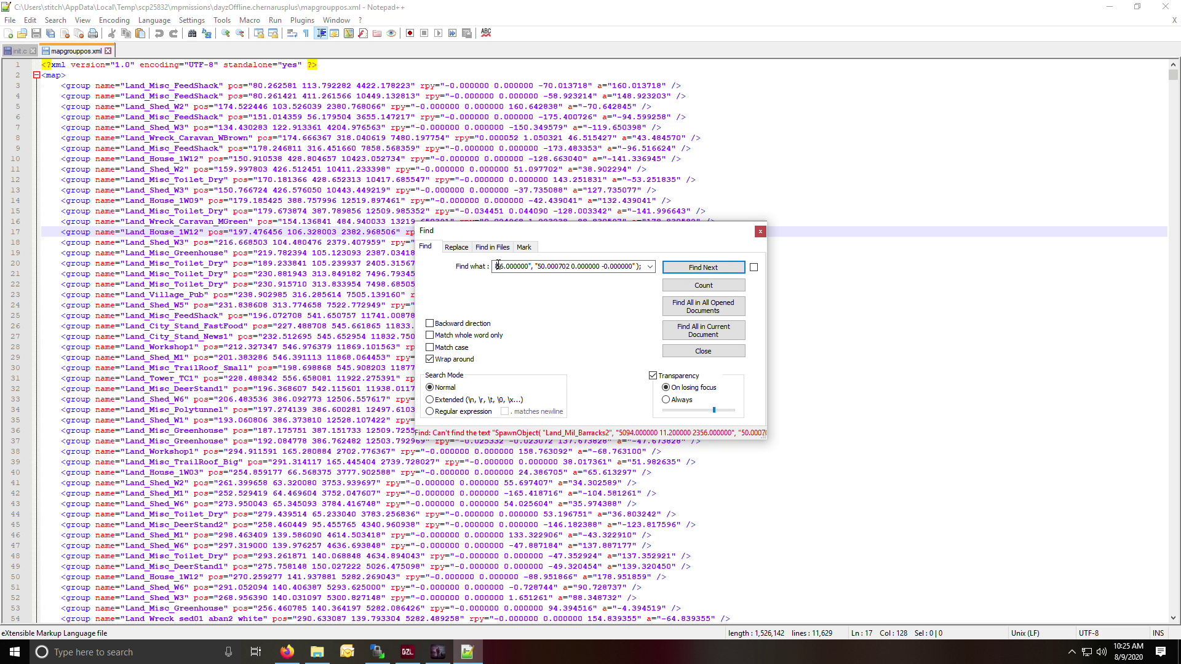
pyautogui.press('Left')
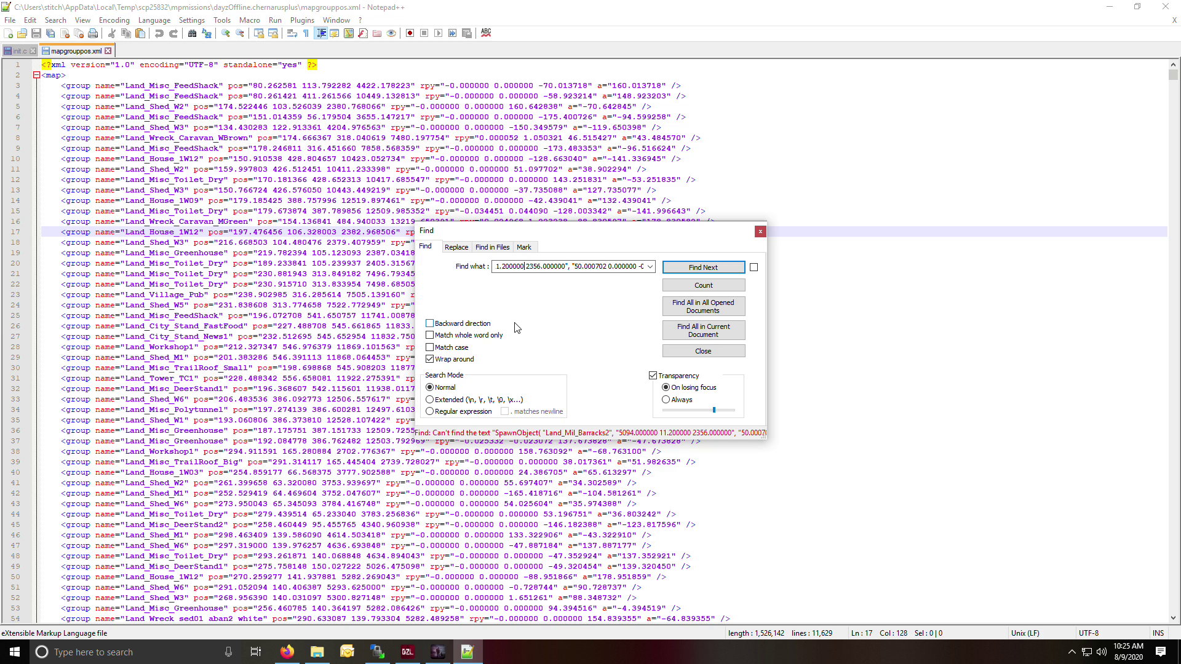
pyautogui.press('Left')
pyautogui.press('Left')
pyautogui.press('Left')
pyautogui.press('Left')
pyautogui.press('Left')
pyautogui.press('Left')
pyautogui.press('Left')
pyautogui.press('Left')
pyautogui.press('Left')
pyautogui.press('Left')
pyautogui.press('Left')
pyautogui.press('Left')
pyautogui.press('Left')
pyautogui.press('Left')
pyautogui.press('Left')
pyautogui.press('Left')
pyautogui.press('Left')
pyautogui.press('Left')
pyautogui.press('Left')
pyautogui.press('Left')
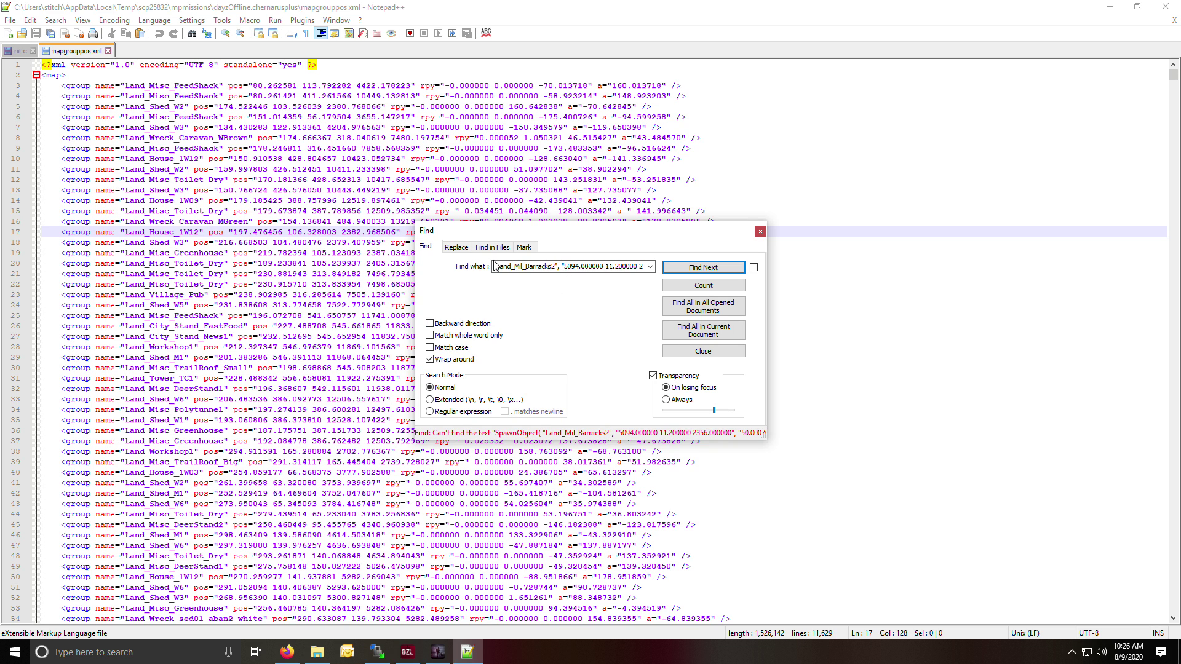
pyautogui.hotkey('ctrl', 'Left')
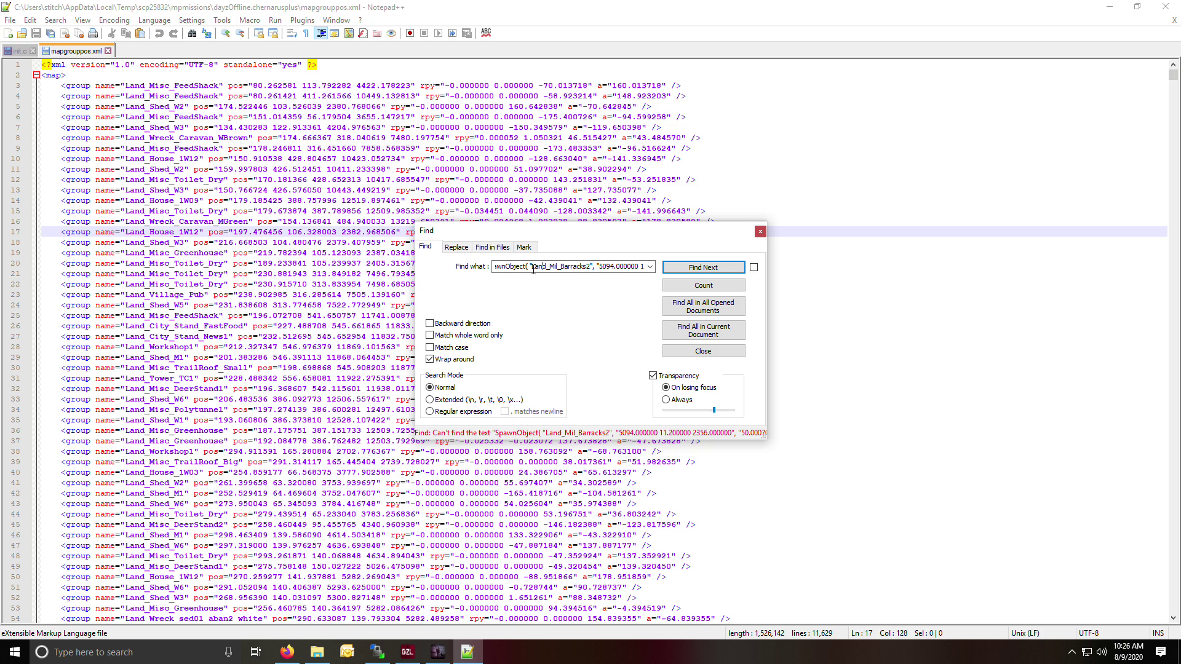
pyautogui.moveTo(532, 266); pyautogui.dragTo(586, 269)
pyautogui.rightClick(571, 268)
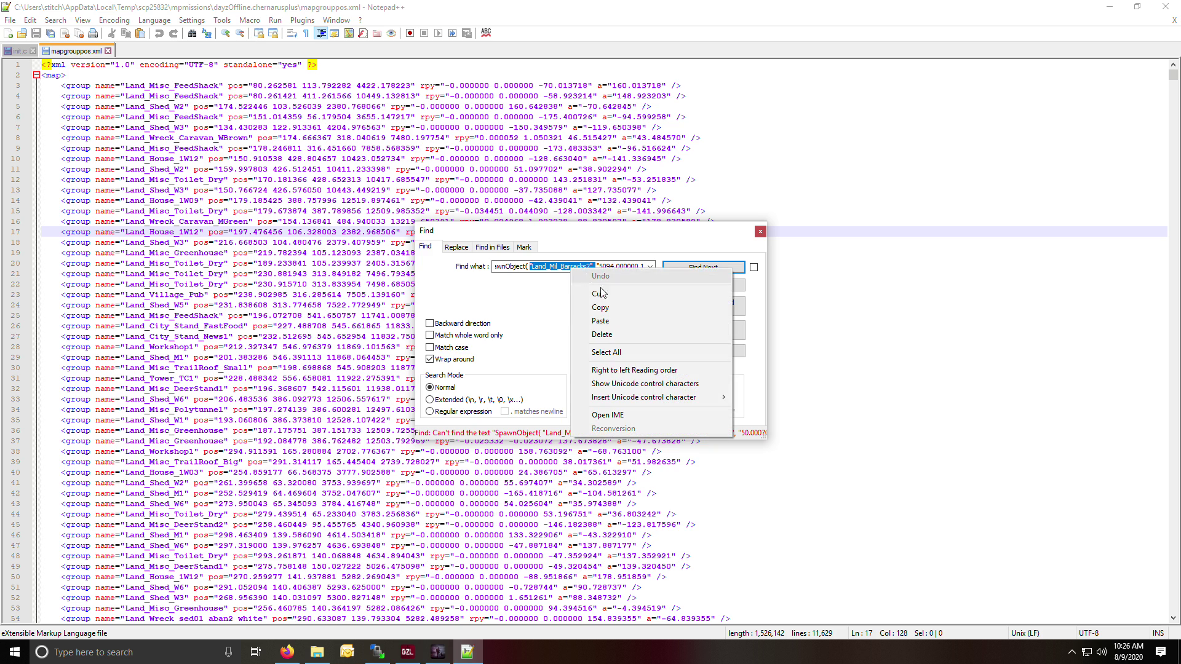
pyautogui.click(609, 306)
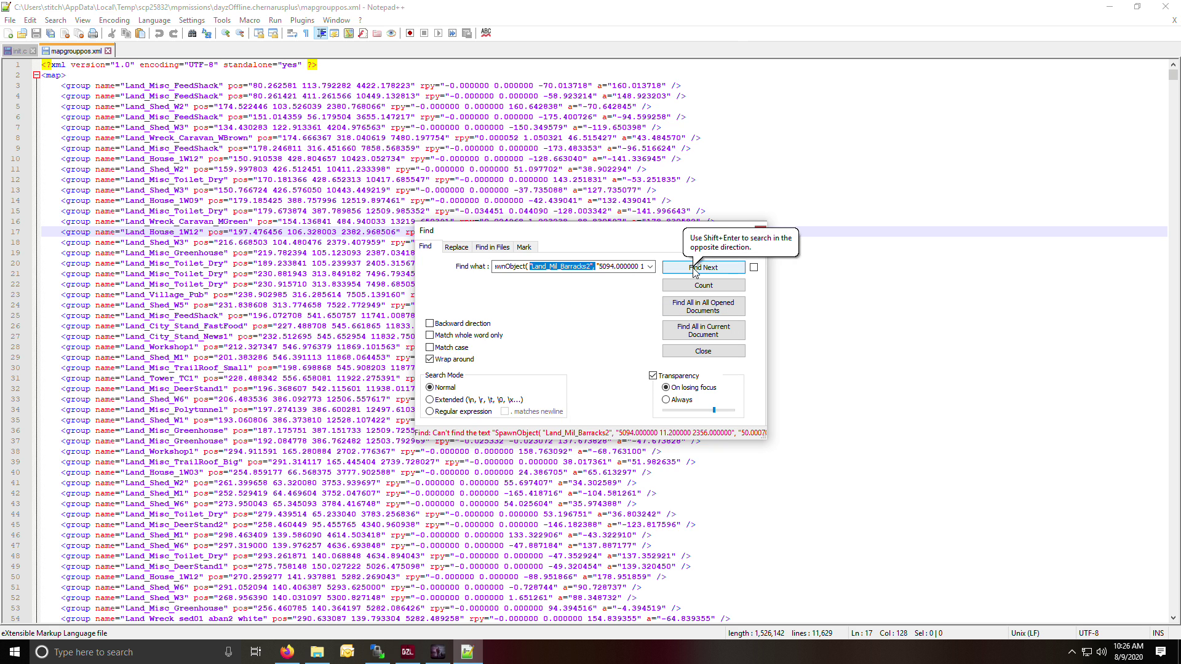
# Step: Replace the whole search text with the copied "Land_Mil_Barracks2", and search mapgrouppos.xml for it
pyautogui.hotkey('ctrl', 'a')
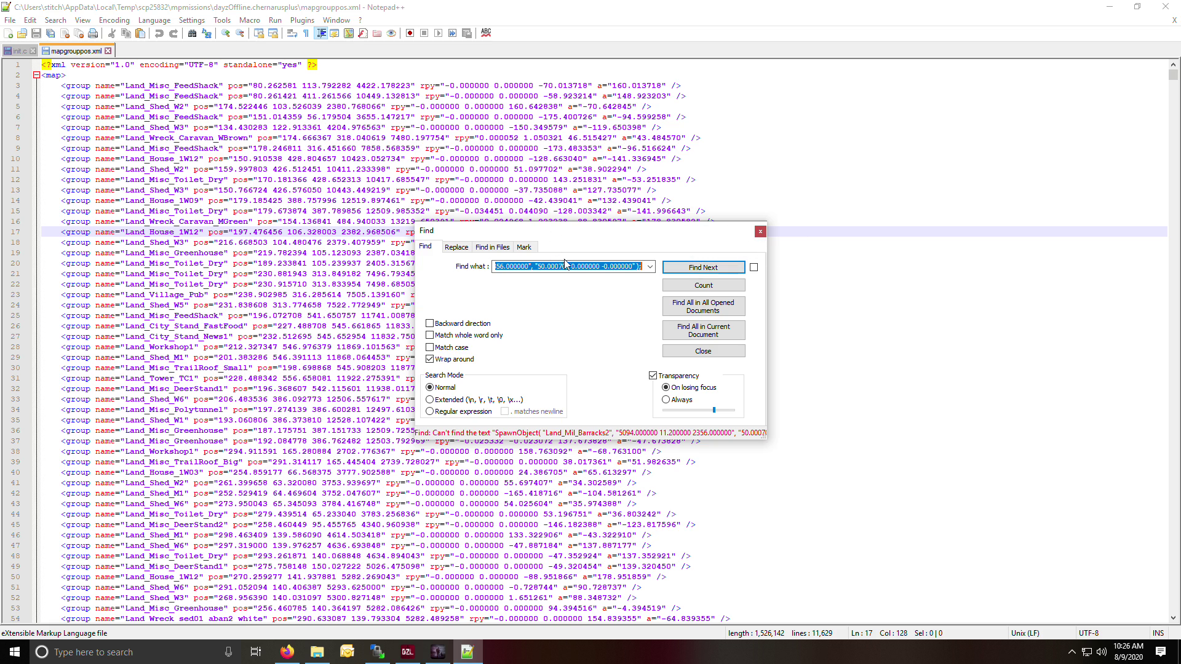
pyautogui.click(650, 268)
pyautogui.click(650, 268)
pyautogui.press('BackSpace')
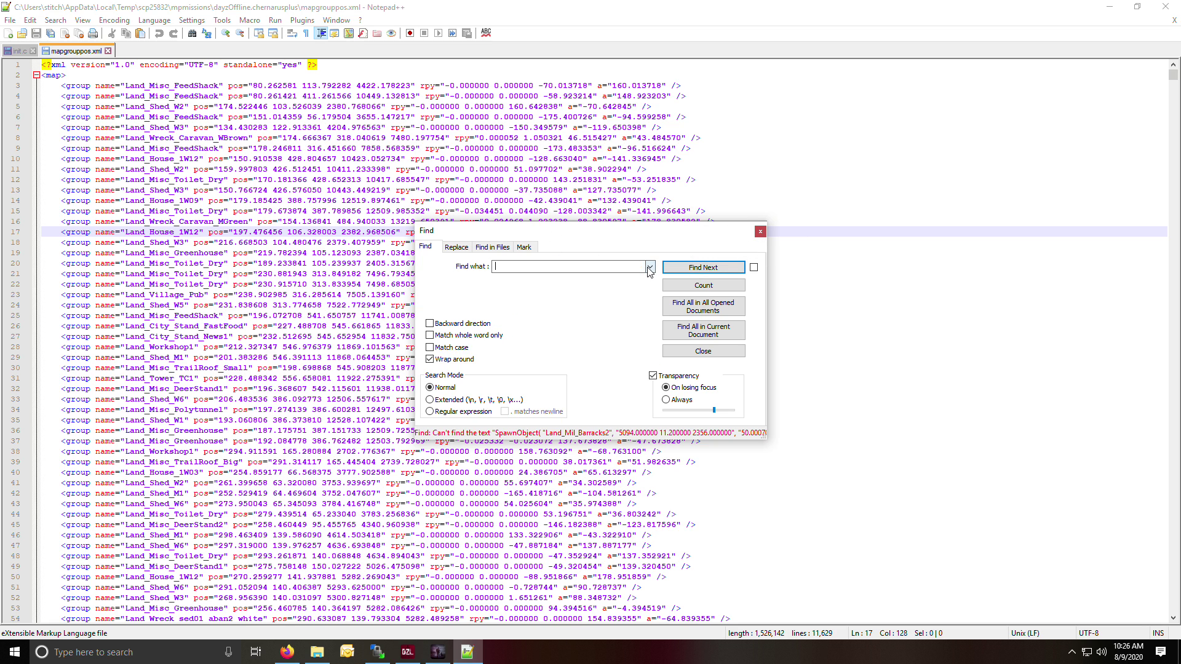
pyautogui.rightClick(609, 266)
pyautogui.click(643, 313)
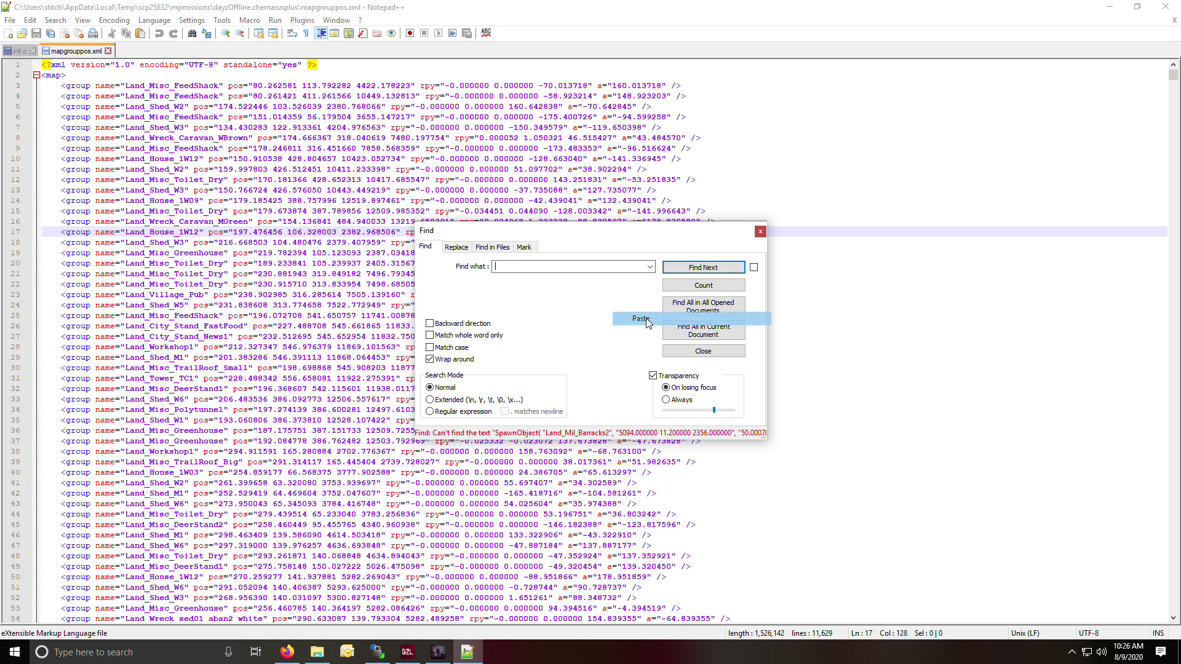
pyautogui.click(704, 266)
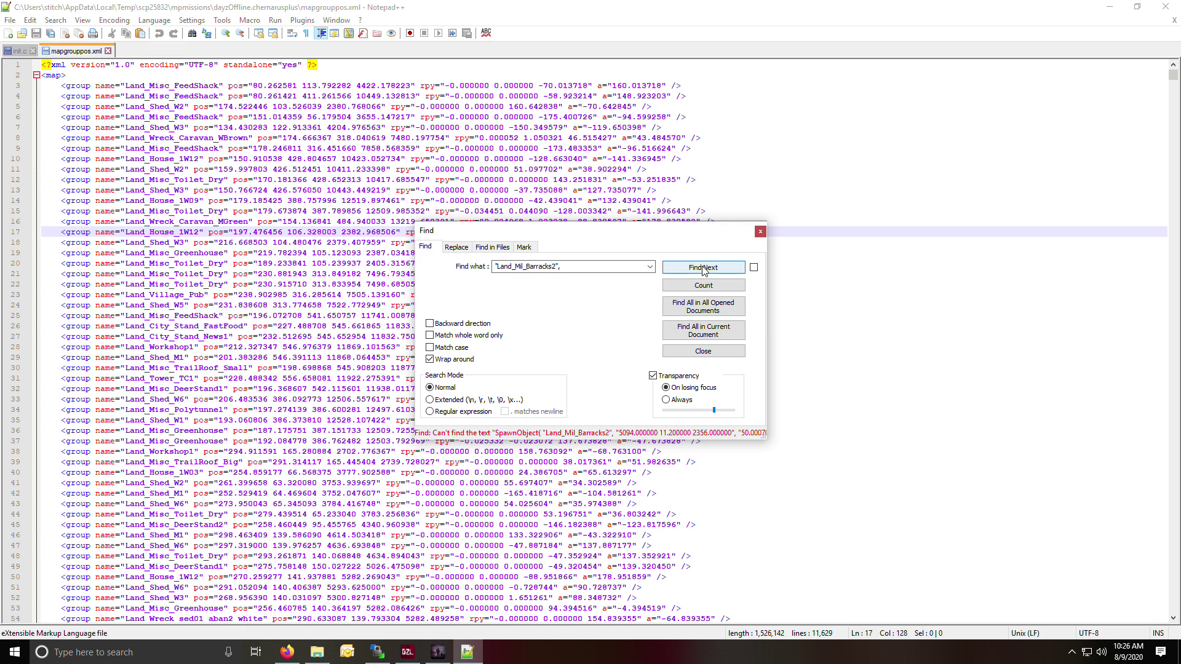
# Step: Trim the search text to "Land_Mil_Barracks2 and go through the matches to the entry at 5094.000000 11.200000 2356.000000
pyautogui.click(579, 266)
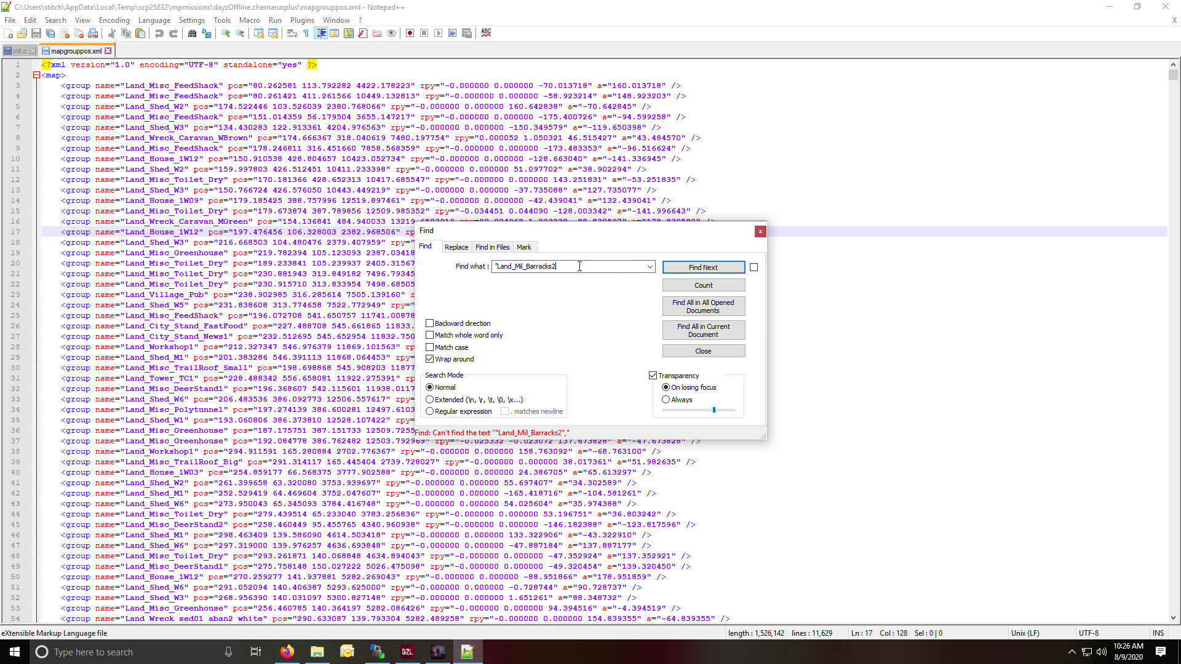
pyautogui.click(703, 268)
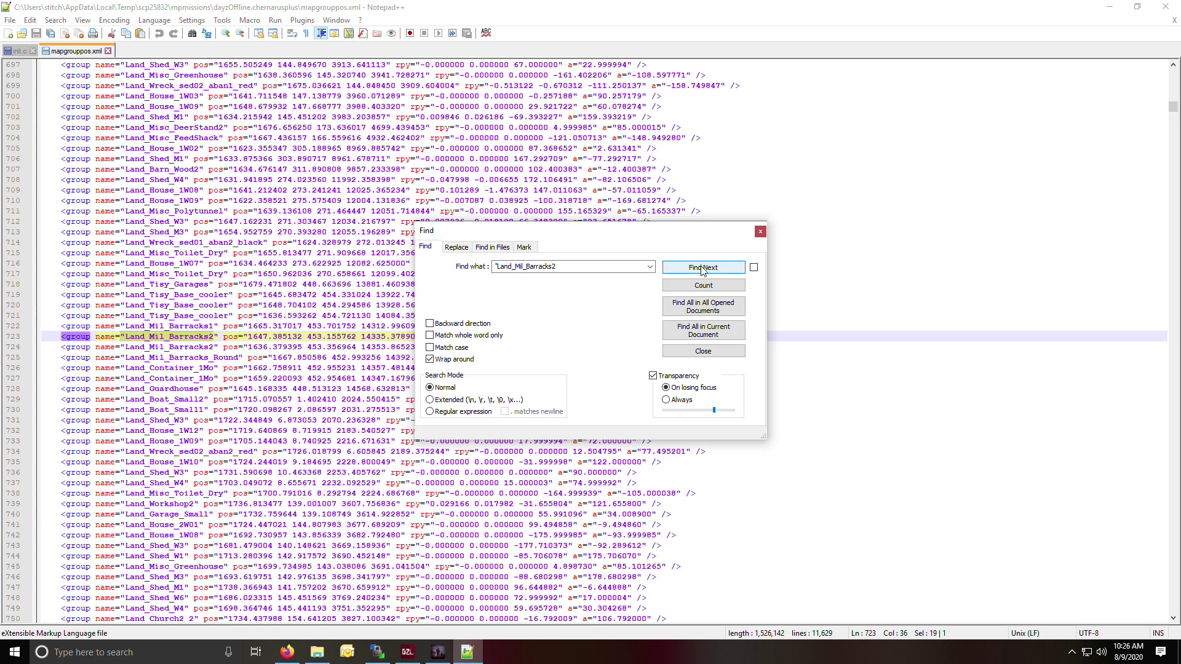
pyautogui.click(703, 268)
pyautogui.click(703, 268)
pyautogui.click(703, 268)
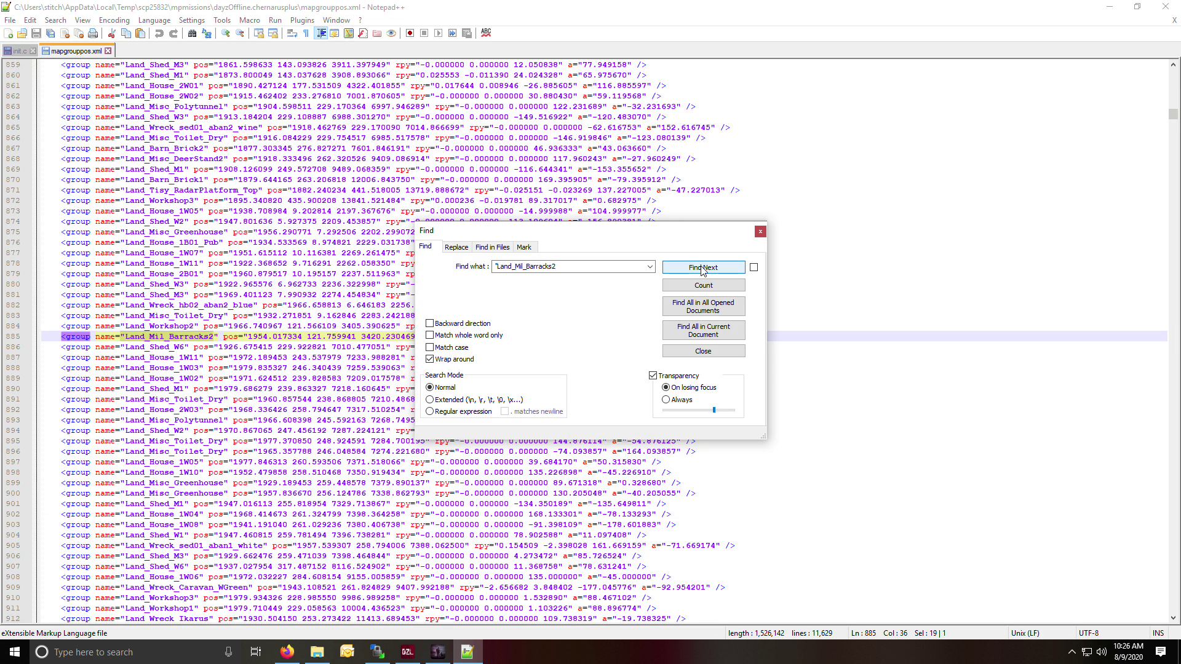
pyautogui.click(703, 268)
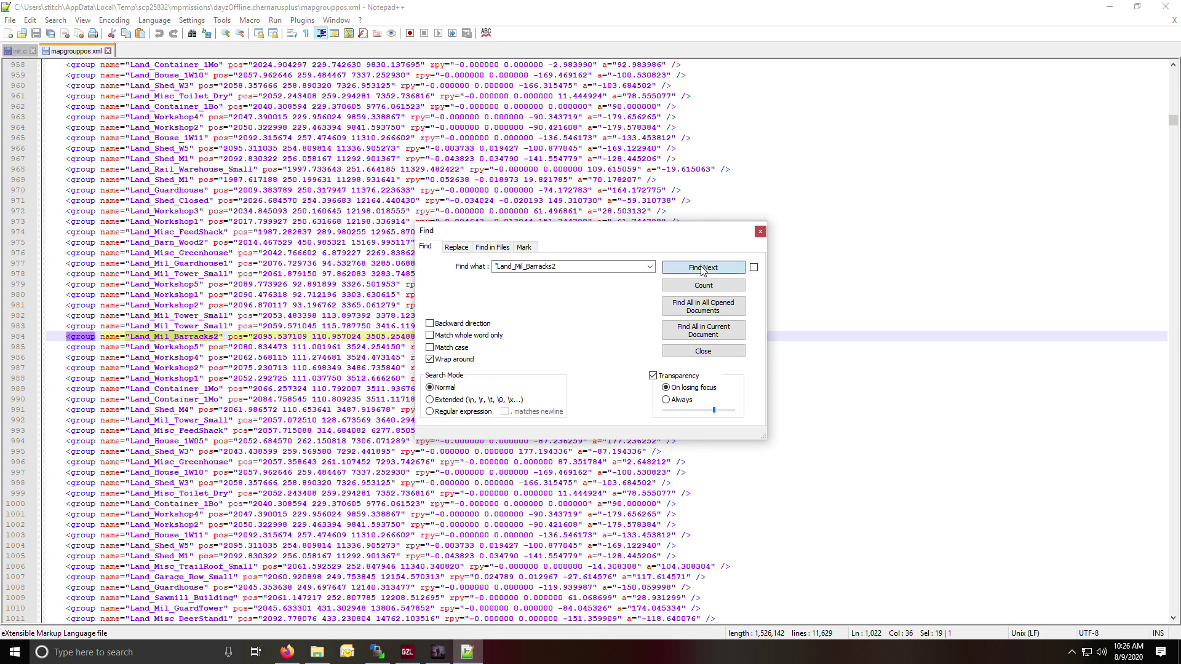
pyautogui.click(703, 268)
pyautogui.click(702, 268)
pyautogui.click(703, 268)
pyautogui.click(703, 268)
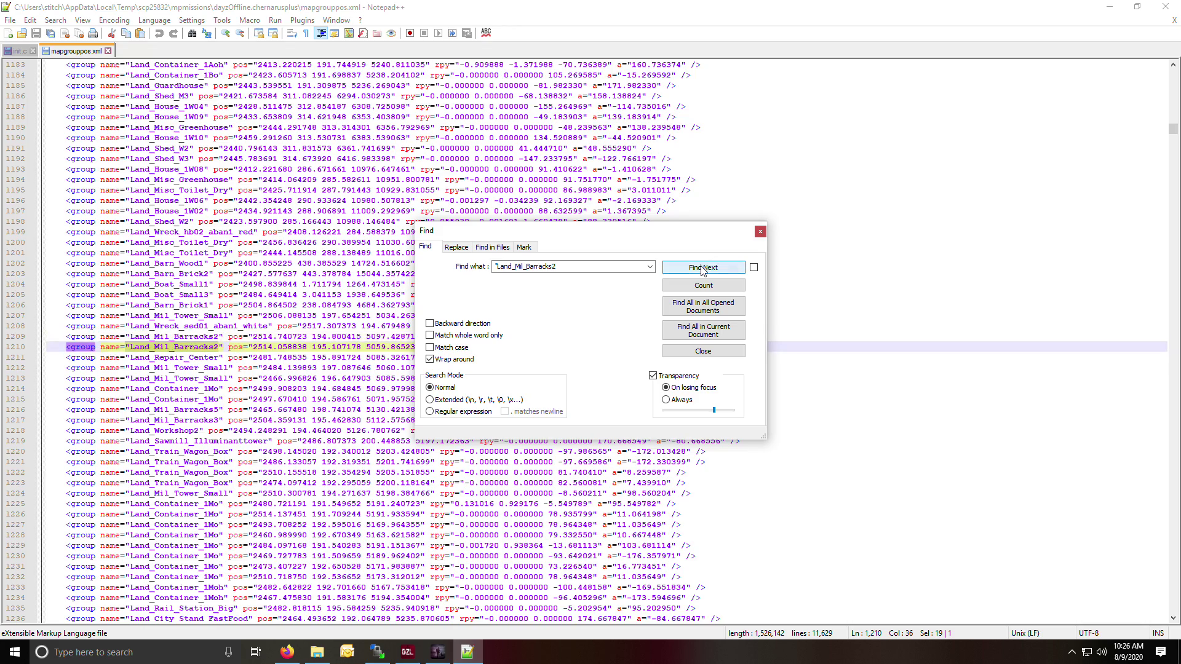
pyautogui.click(703, 269)
pyautogui.click(703, 269)
pyautogui.click(703, 268)
pyautogui.click(702, 268)
pyautogui.click(703, 268)
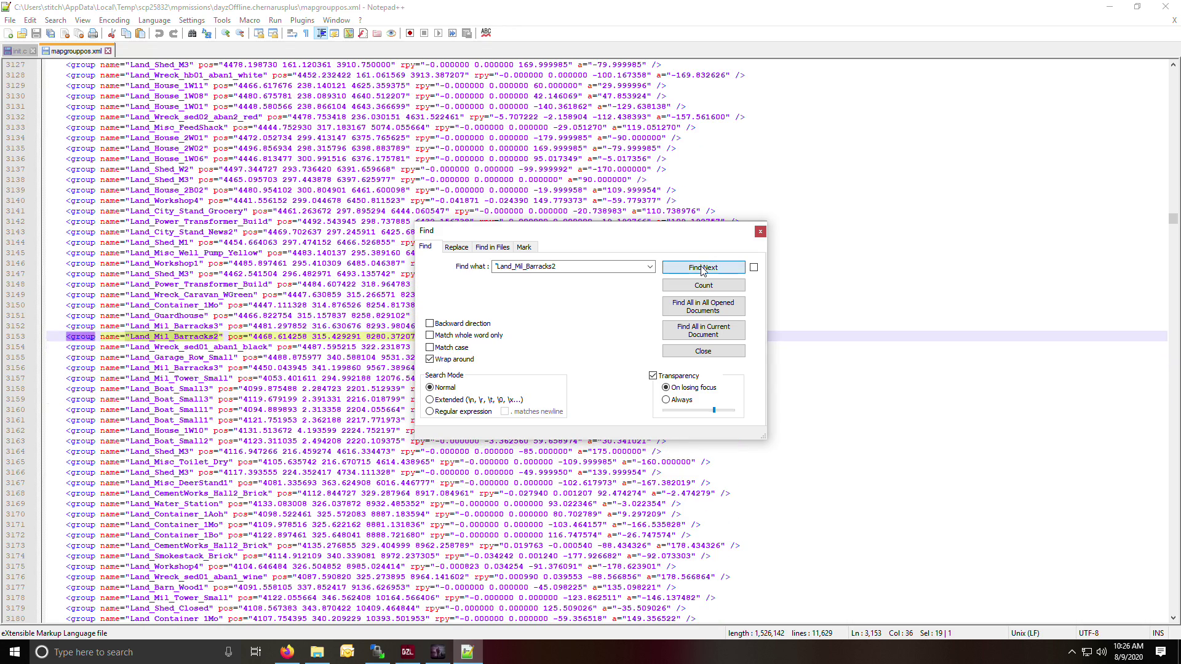
pyautogui.click(703, 268)
pyautogui.click(702, 268)
pyautogui.click(703, 268)
pyautogui.click(703, 268)
pyautogui.click(703, 268)
pyautogui.click(702, 268)
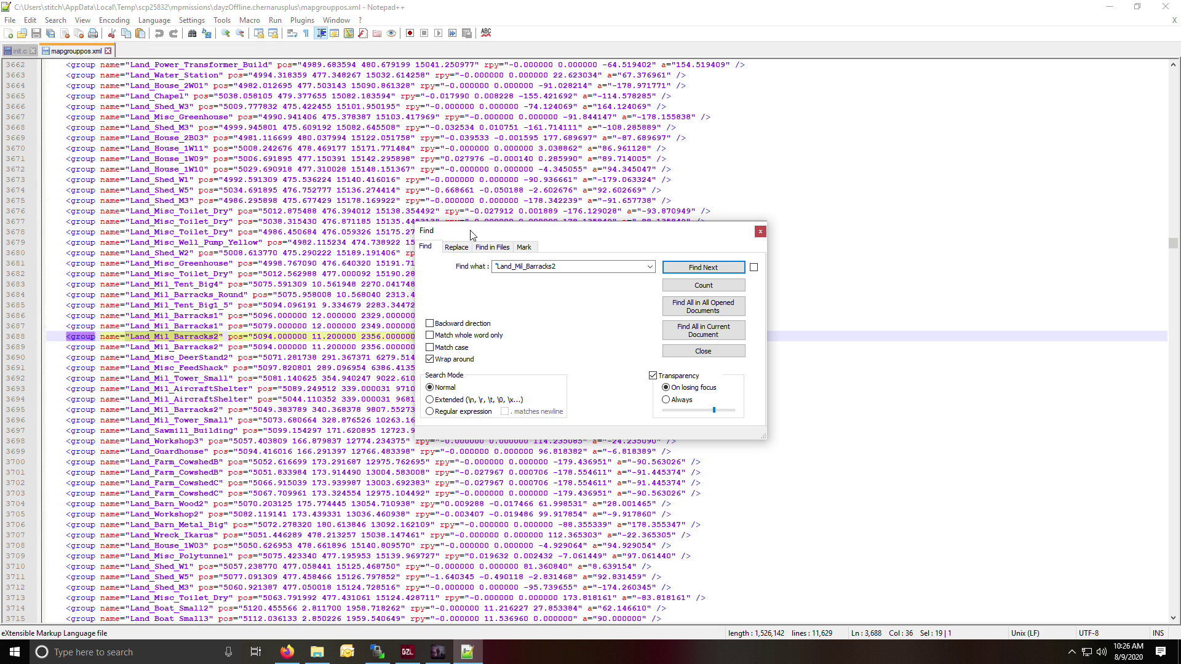
# Step: Highlight the two Land_Mil_Barracks2 lines at 5094.000000 11.200000 2356.000000 for inspection, then close the search and mapgrouppos.xml
pyautogui.moveTo(473, 235); pyautogui.dragTo(414, 423)
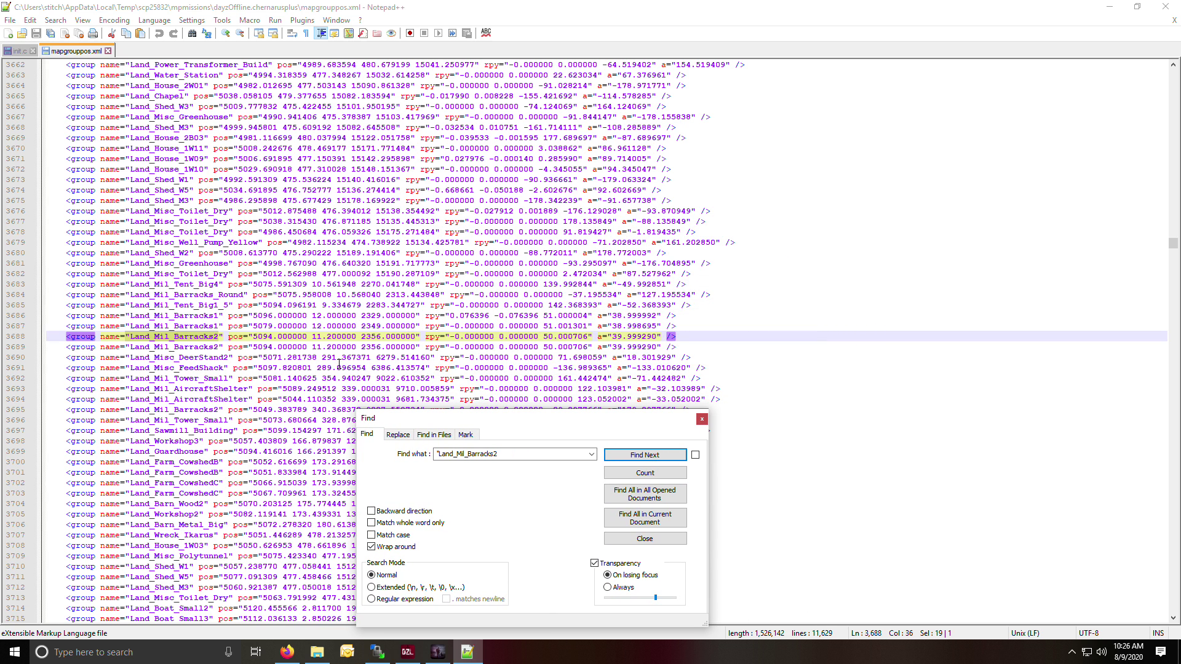
pyautogui.scroll(-1, 192, 342)
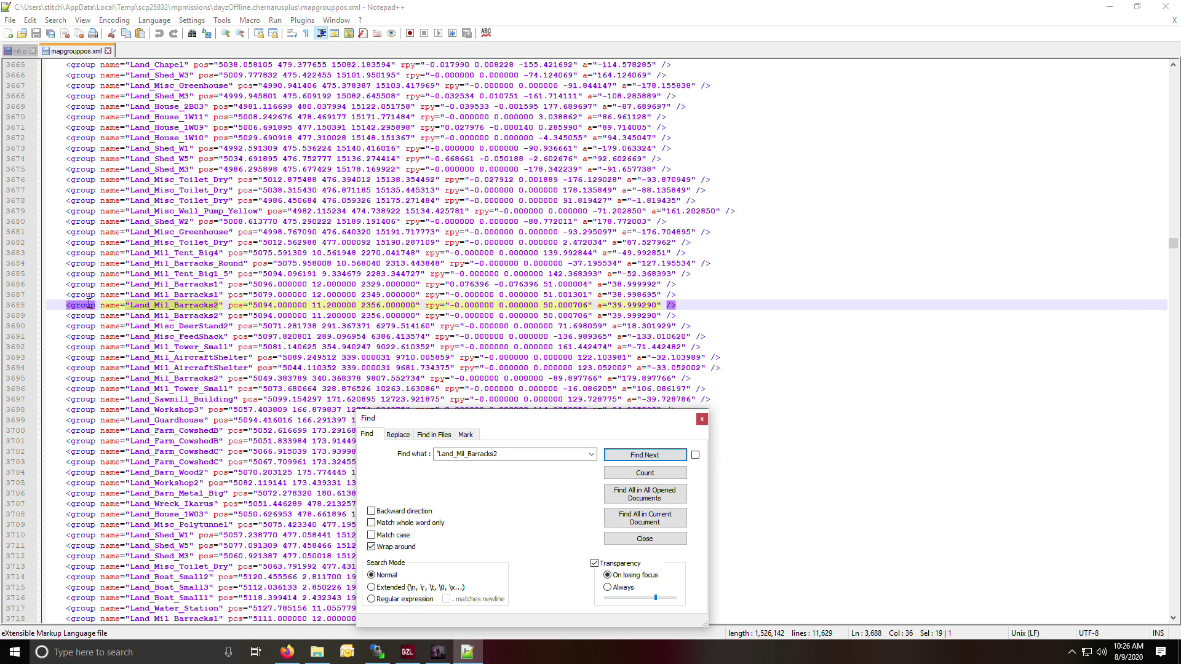
pyautogui.moveTo(64, 307); pyautogui.dragTo(689, 319)
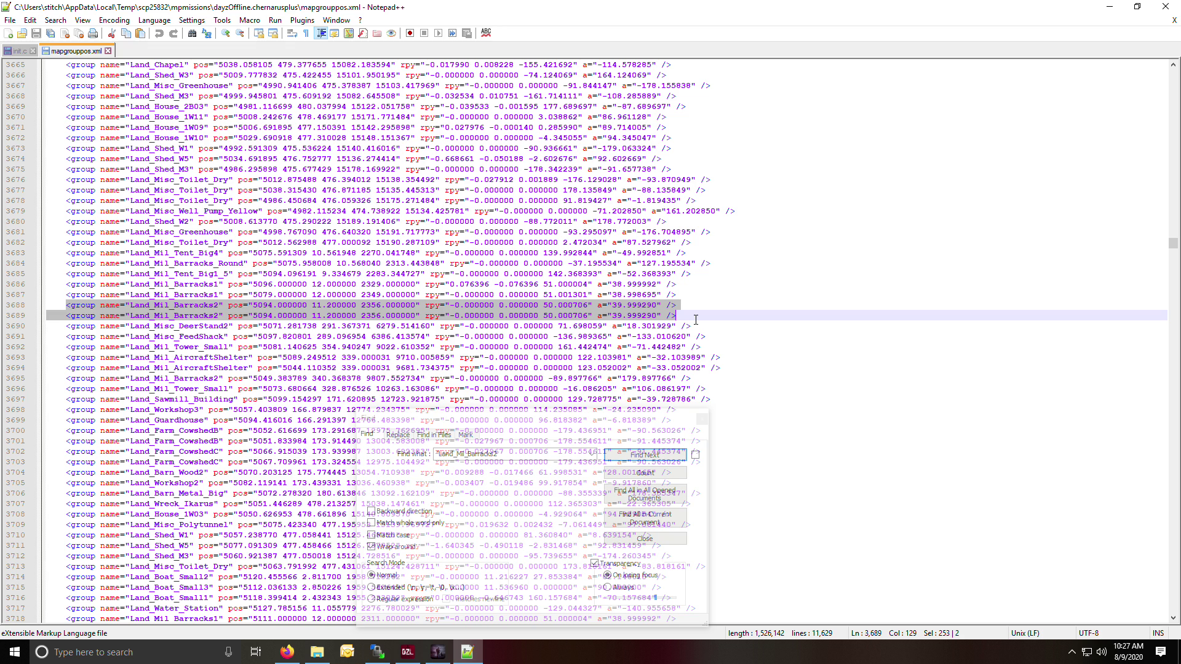
pyautogui.click(745, 311)
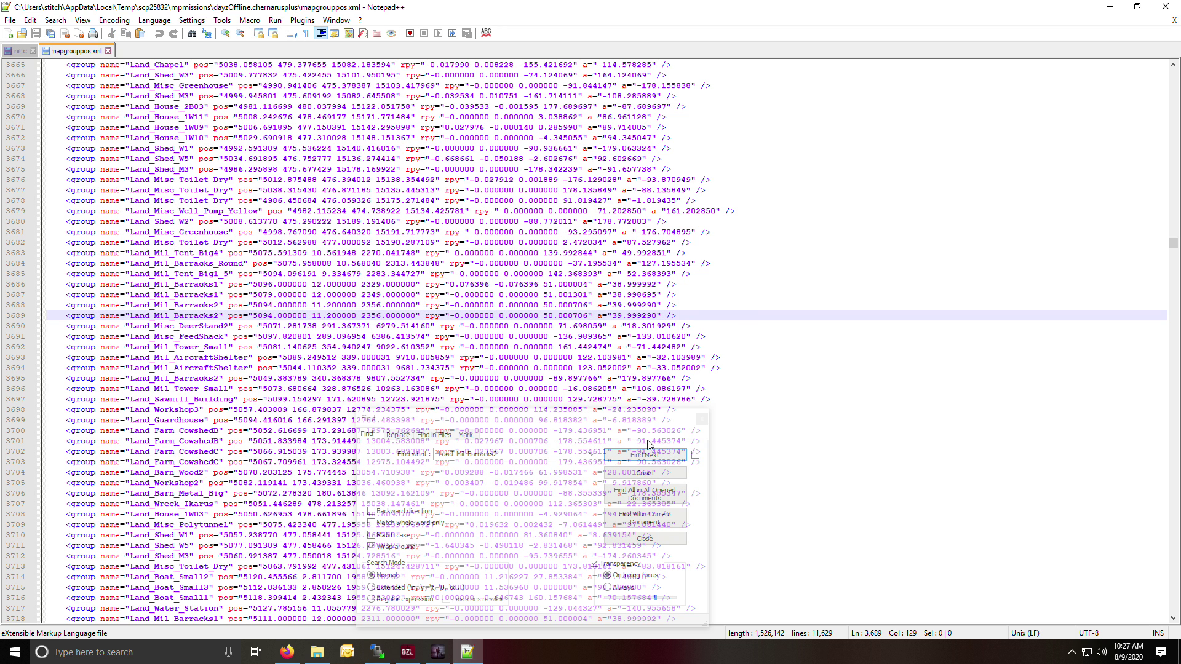
pyautogui.click(702, 419)
pyautogui.click(1164, 7)
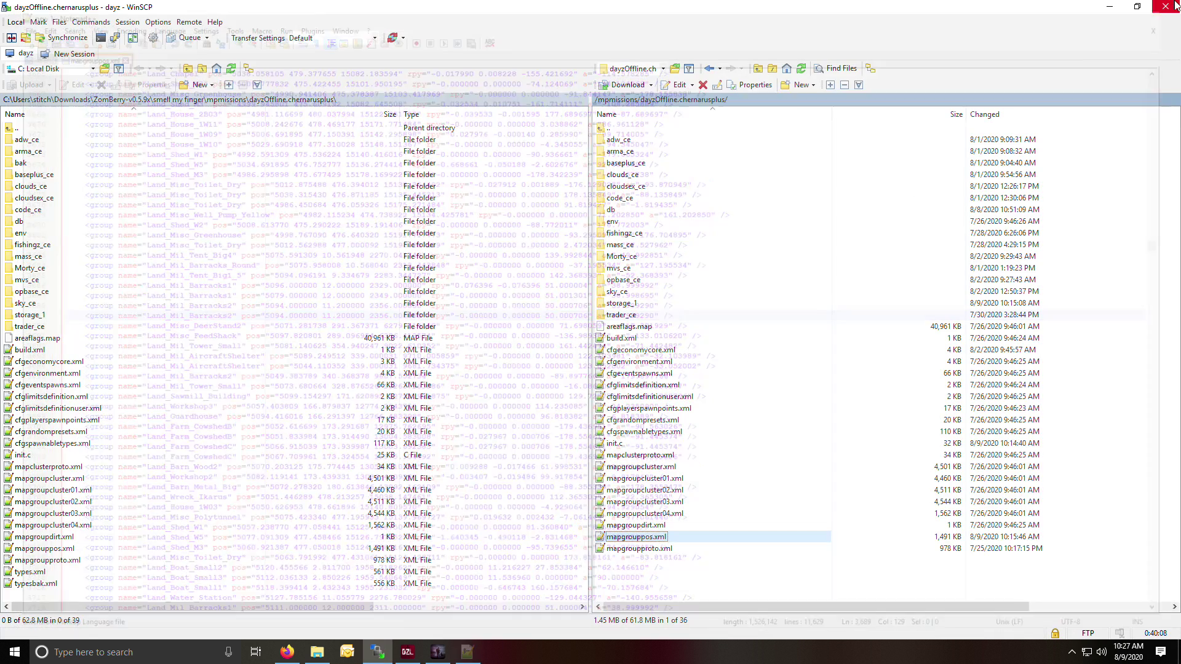
# Step: Switch back to DayZ, run to the barracks and open the inner door to inspect the blue-tiled washroom
pyautogui.click(438, 652)
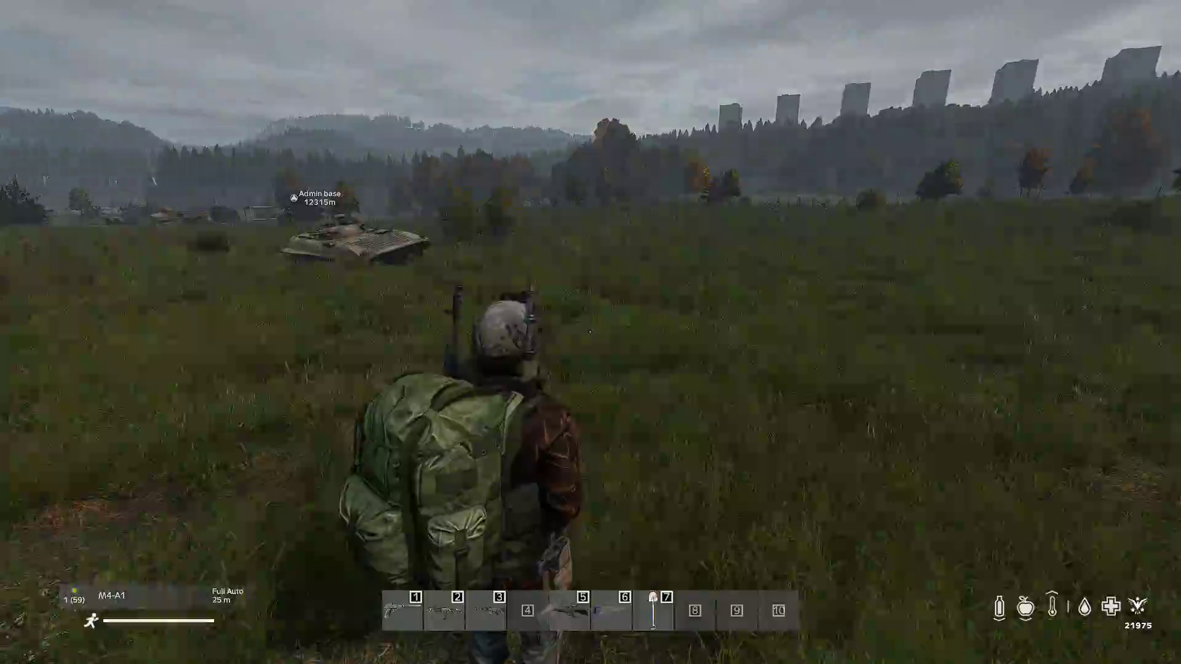
pyautogui.press('w')
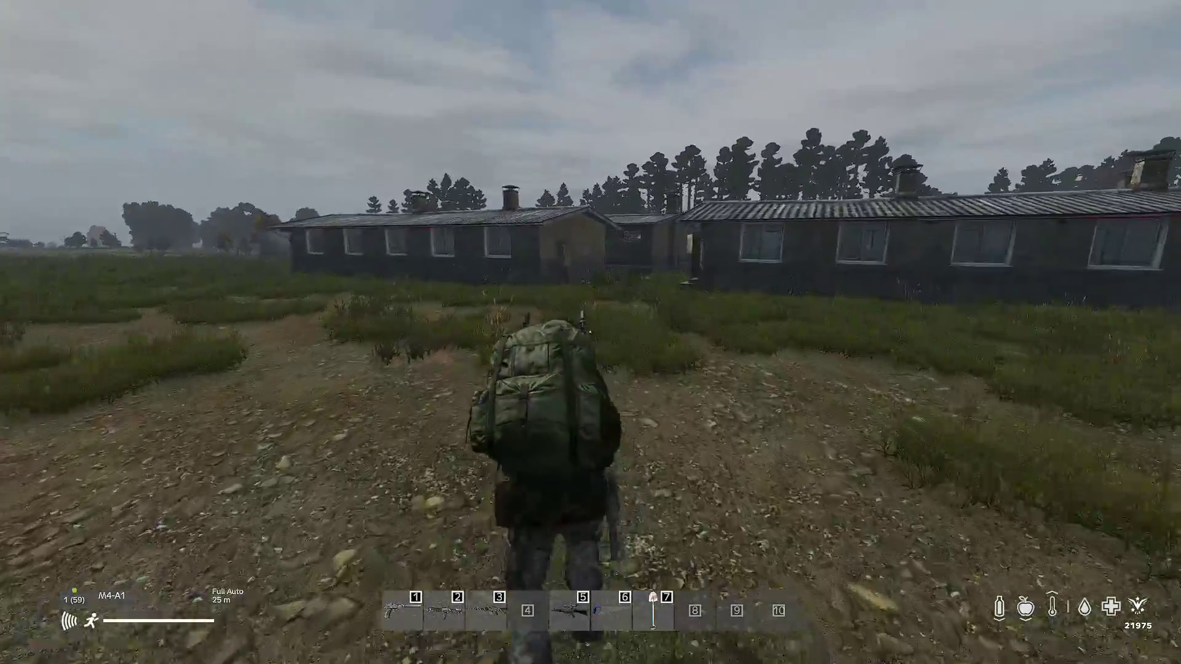
pyautogui.press('w')
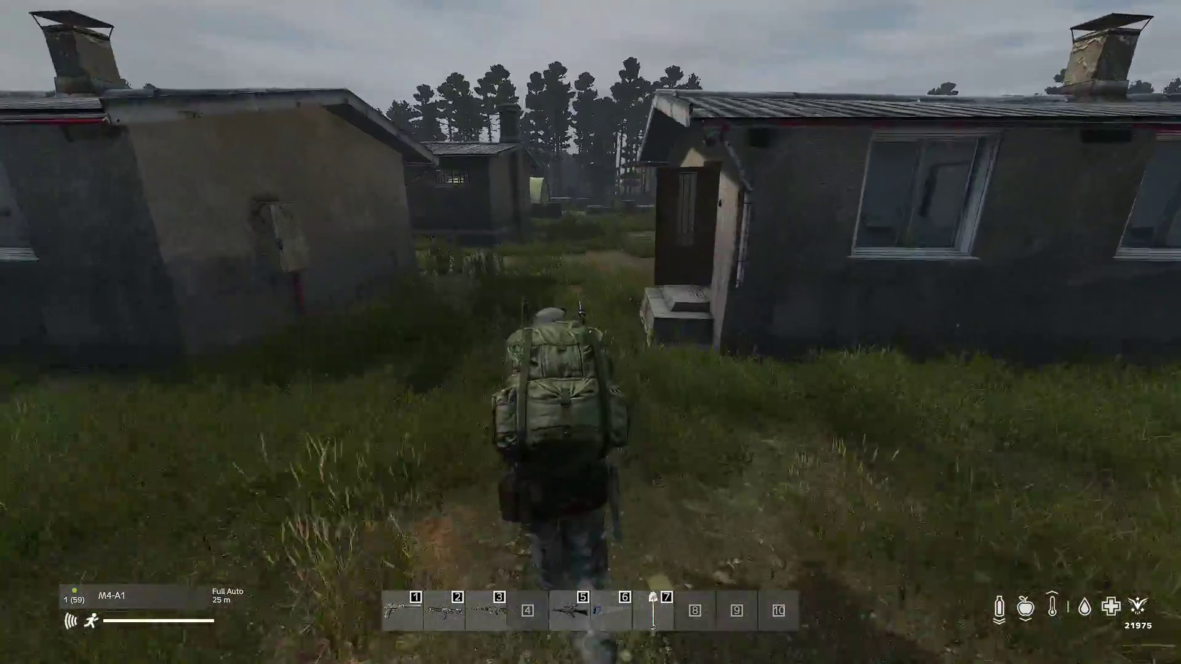
pyautogui.press('w')
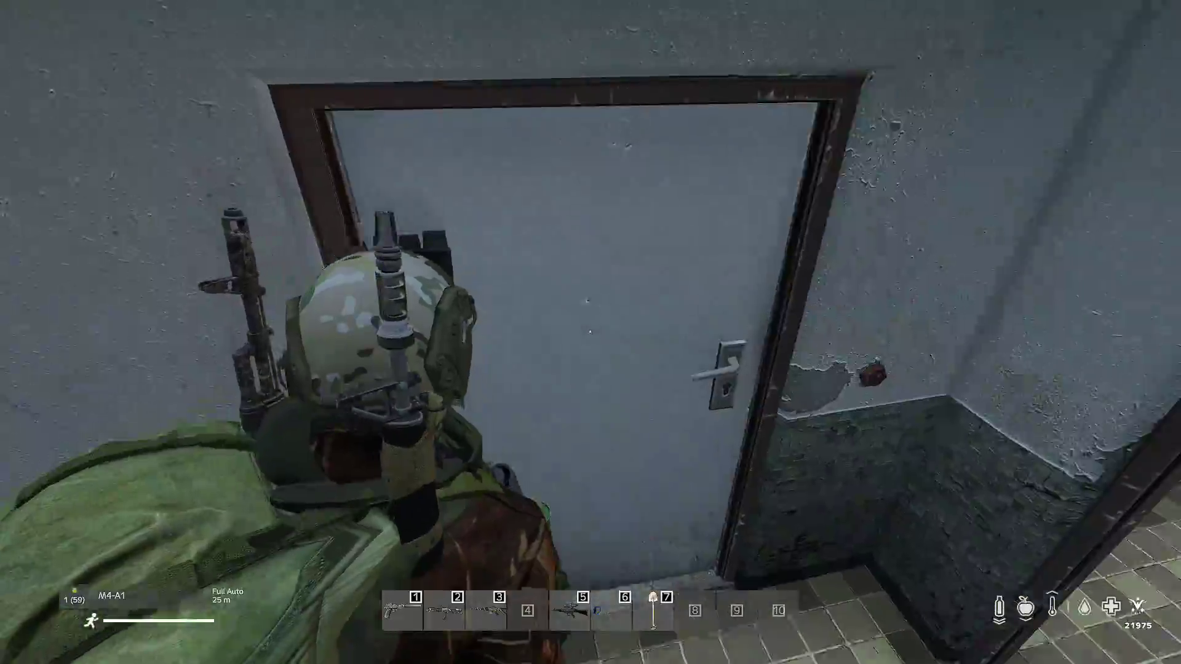
pyautogui.press('f')
pyautogui.press('w')
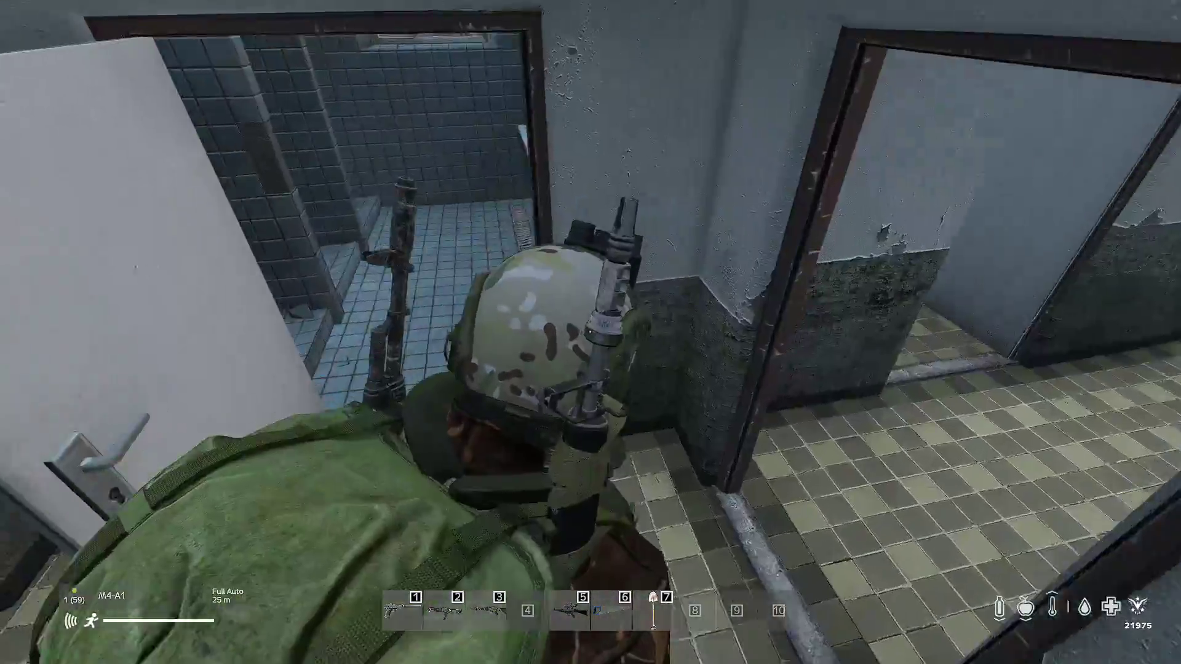
pyautogui.press('w')
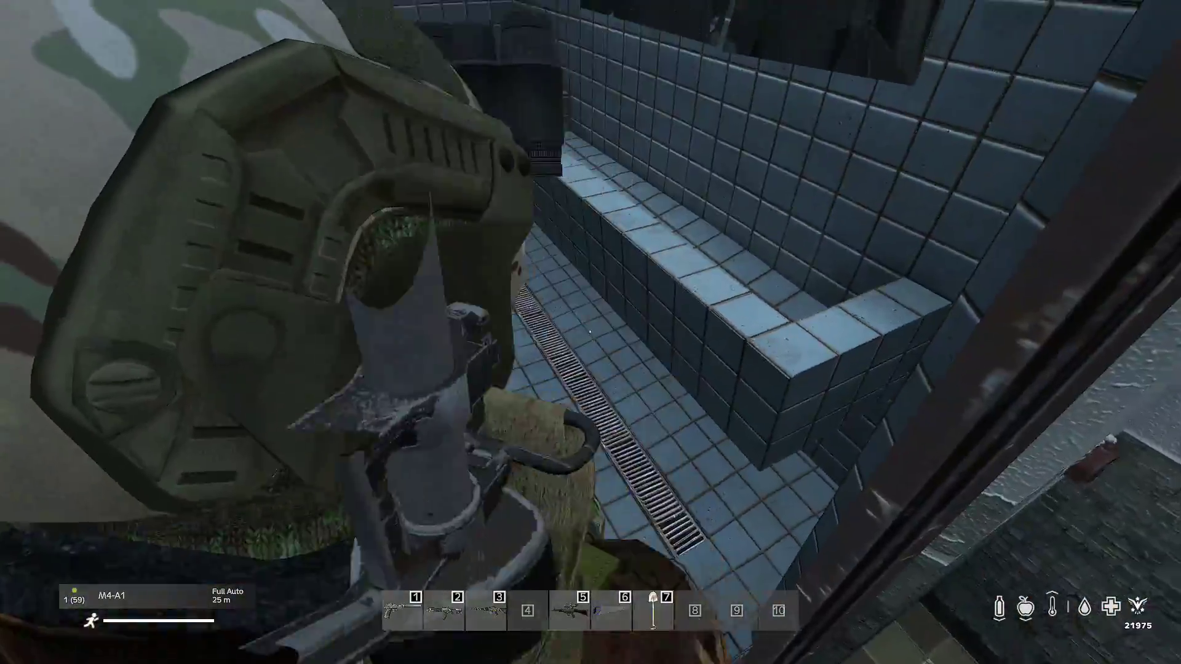
# Step: Leave the barracks washroom and run across the overgrown airfield to the storage tanks near the hangar
pyautogui.press('w')
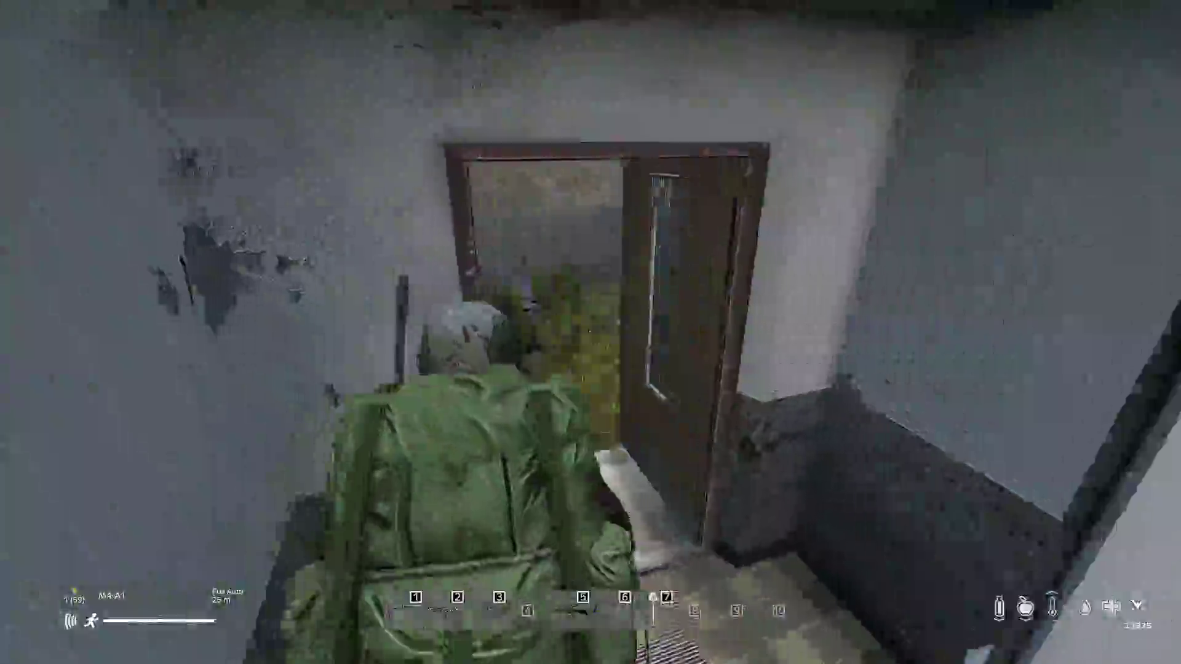
pyautogui.press('w')
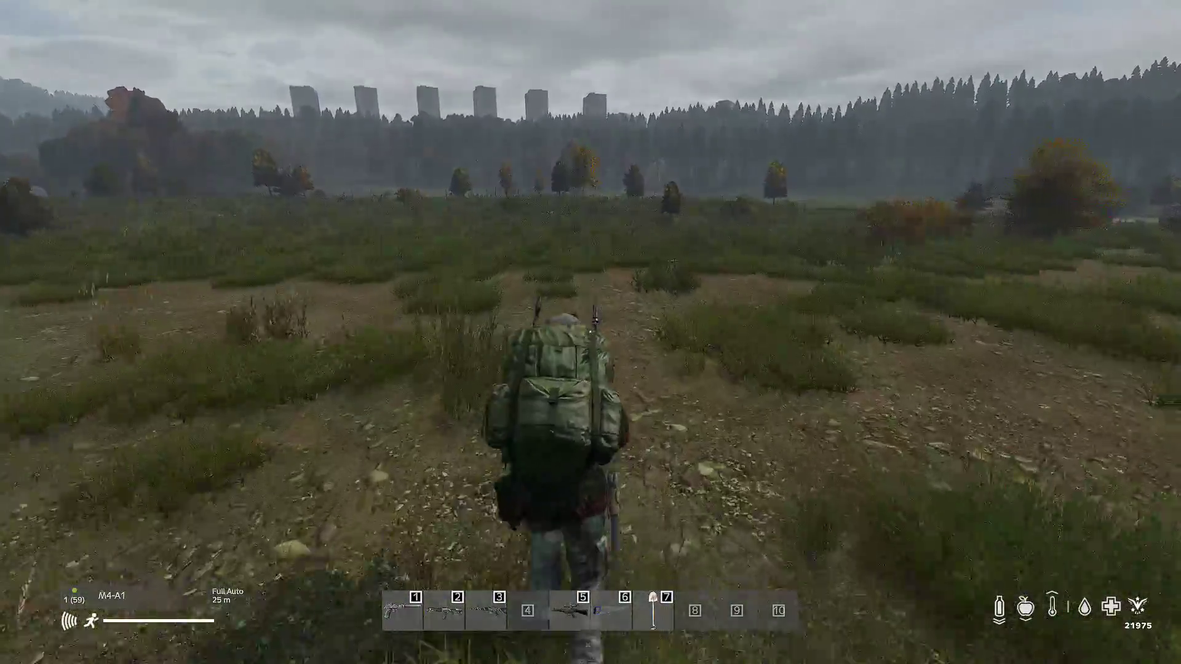
pyautogui.press('w')
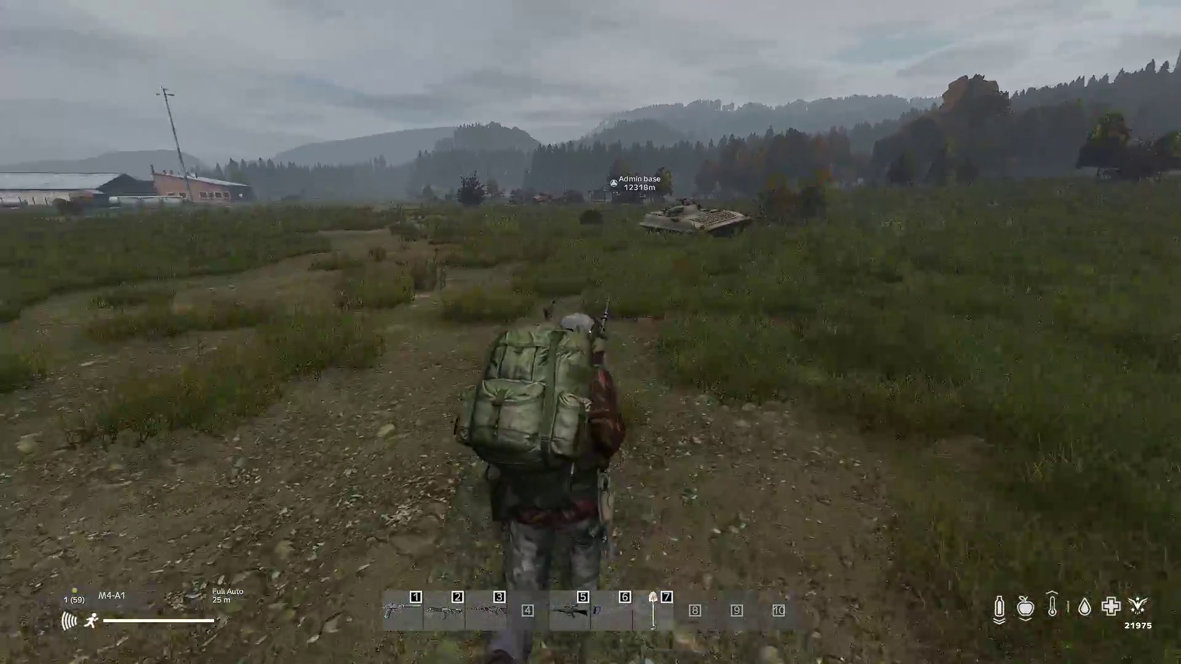
pyautogui.press('w')
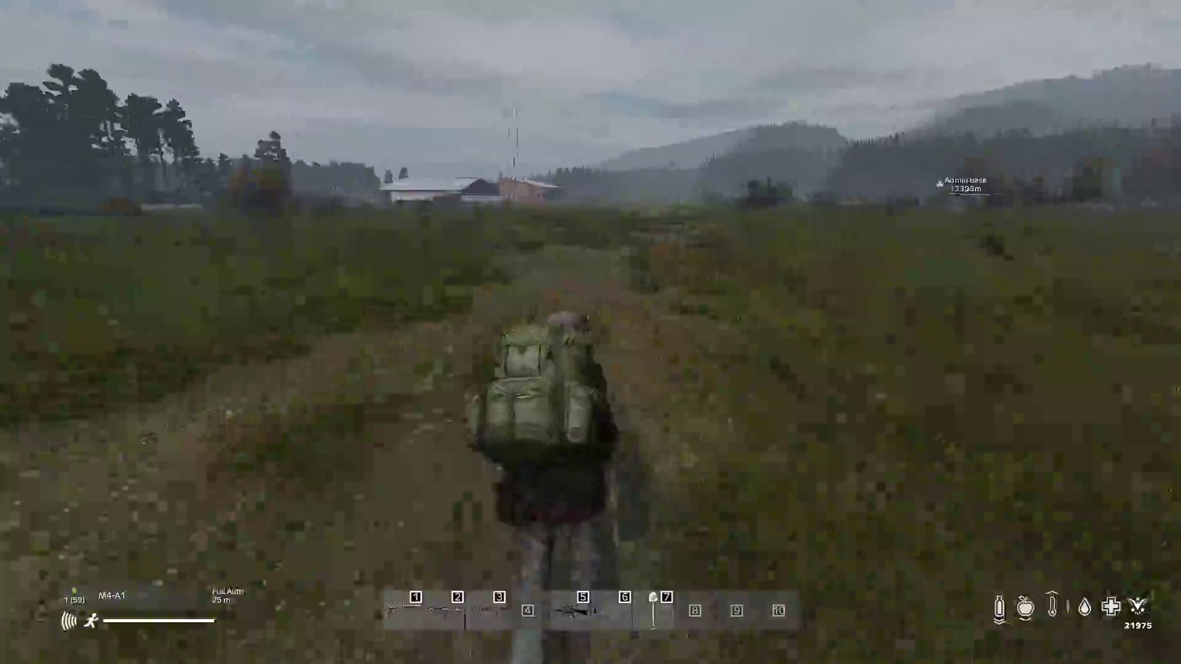
pyautogui.press('w')
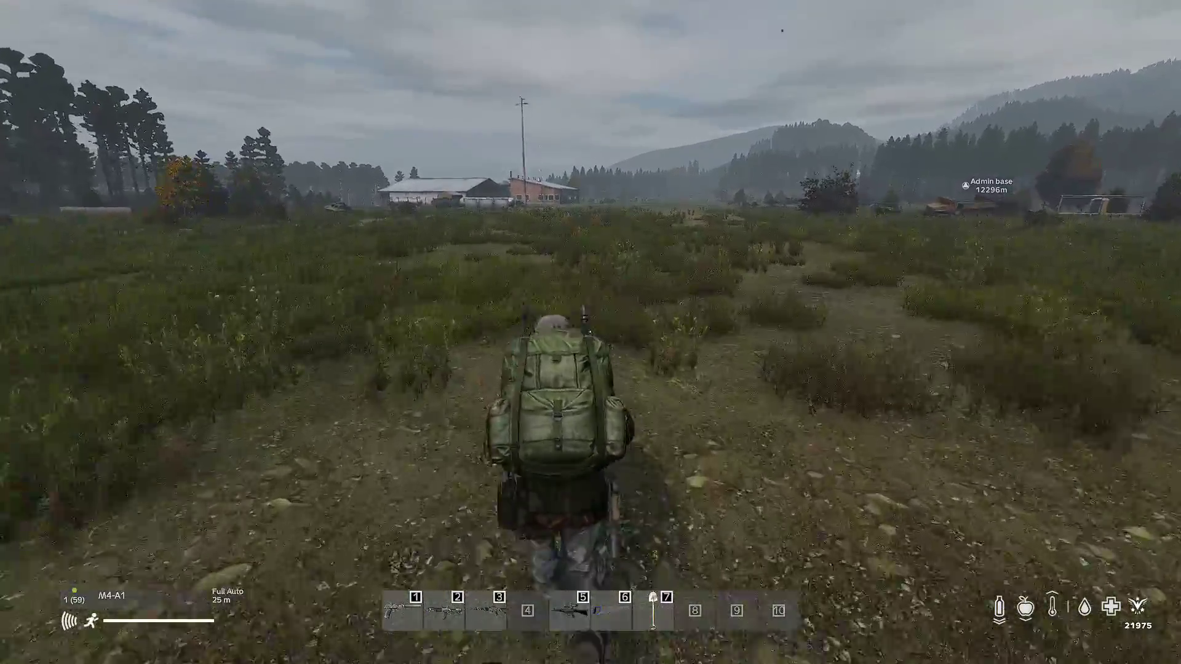
pyautogui.press('w')
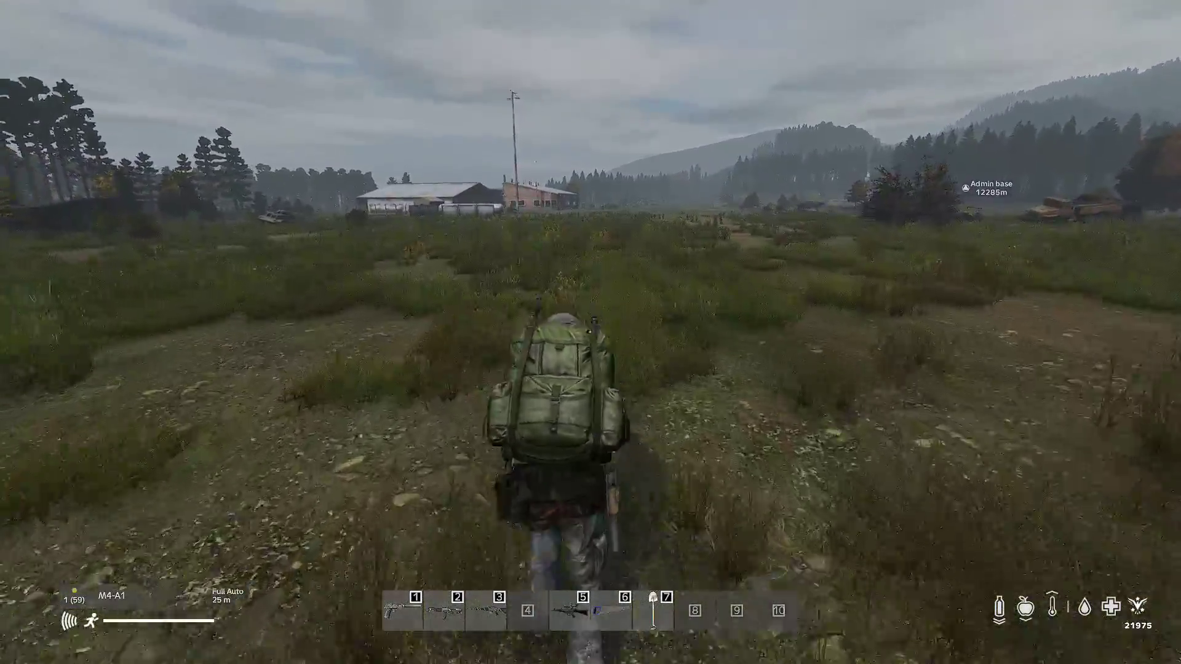
pyautogui.press('w')
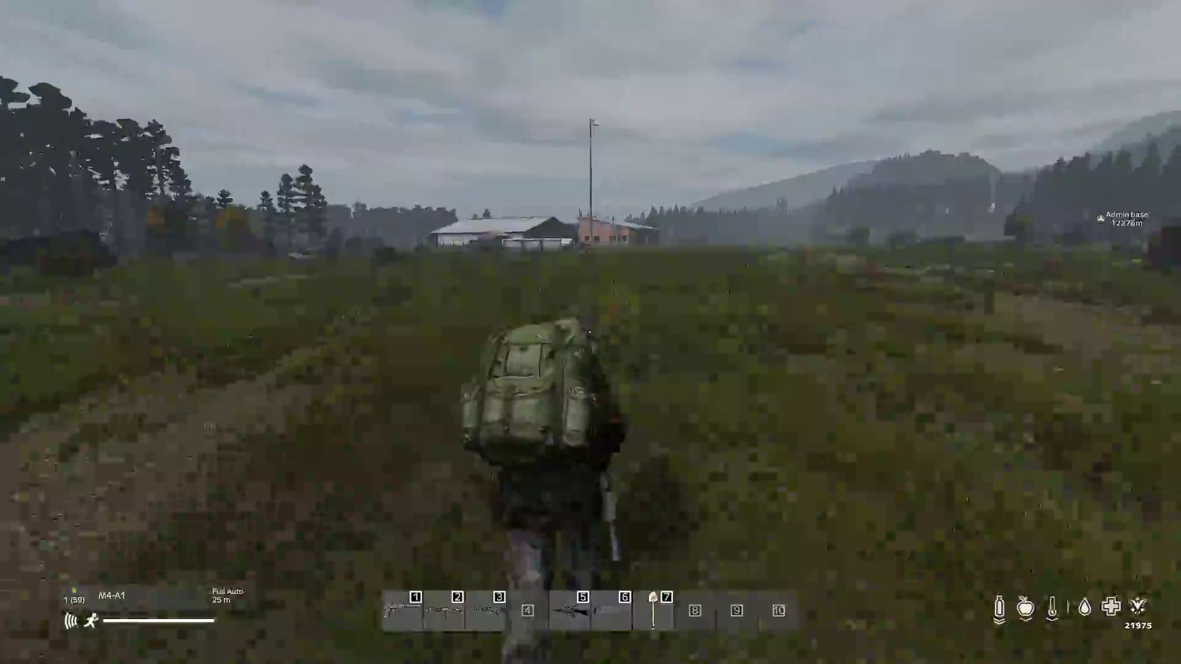
pyautogui.press('w')
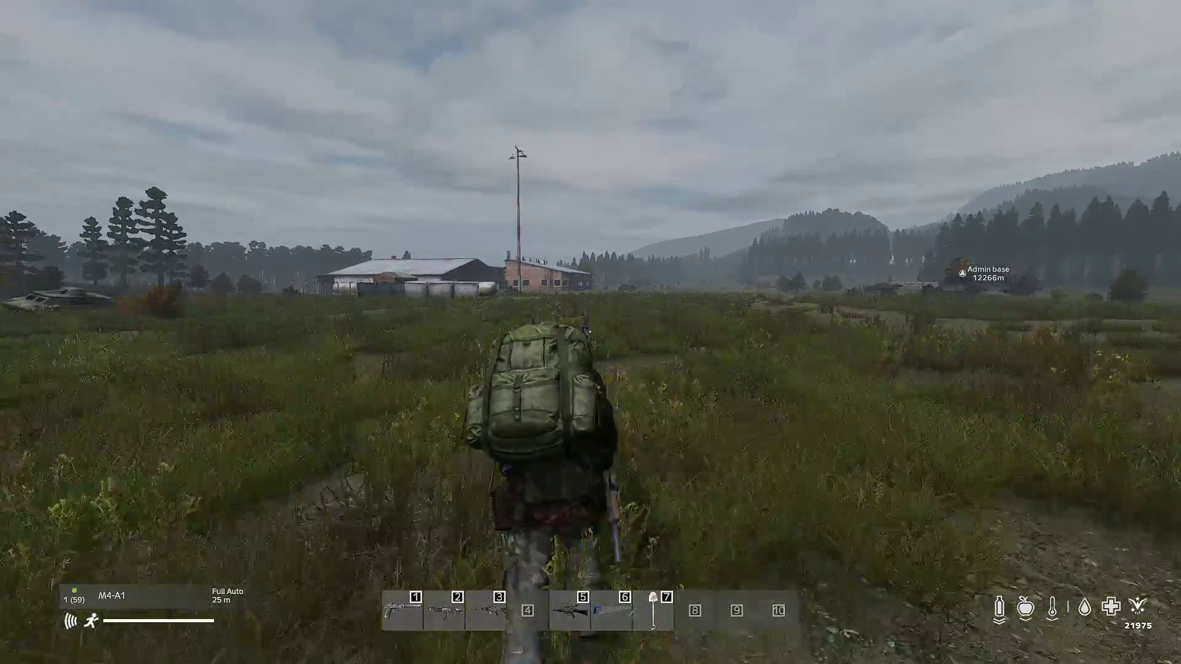
pyautogui.press('w')
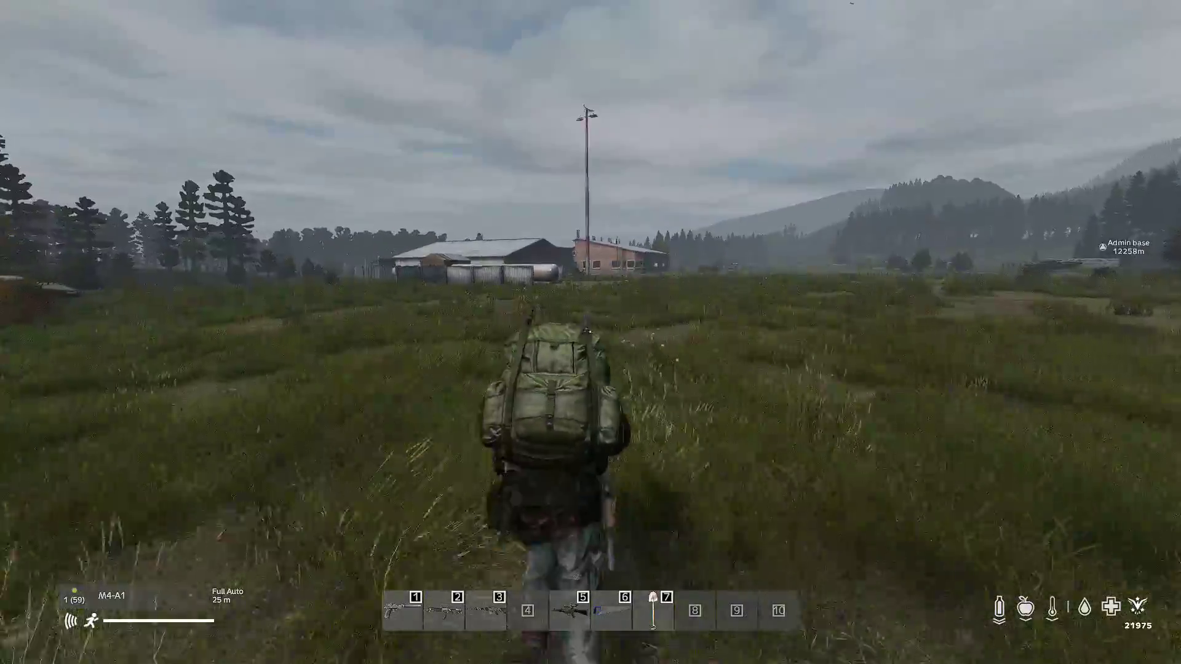
pyautogui.press('w')
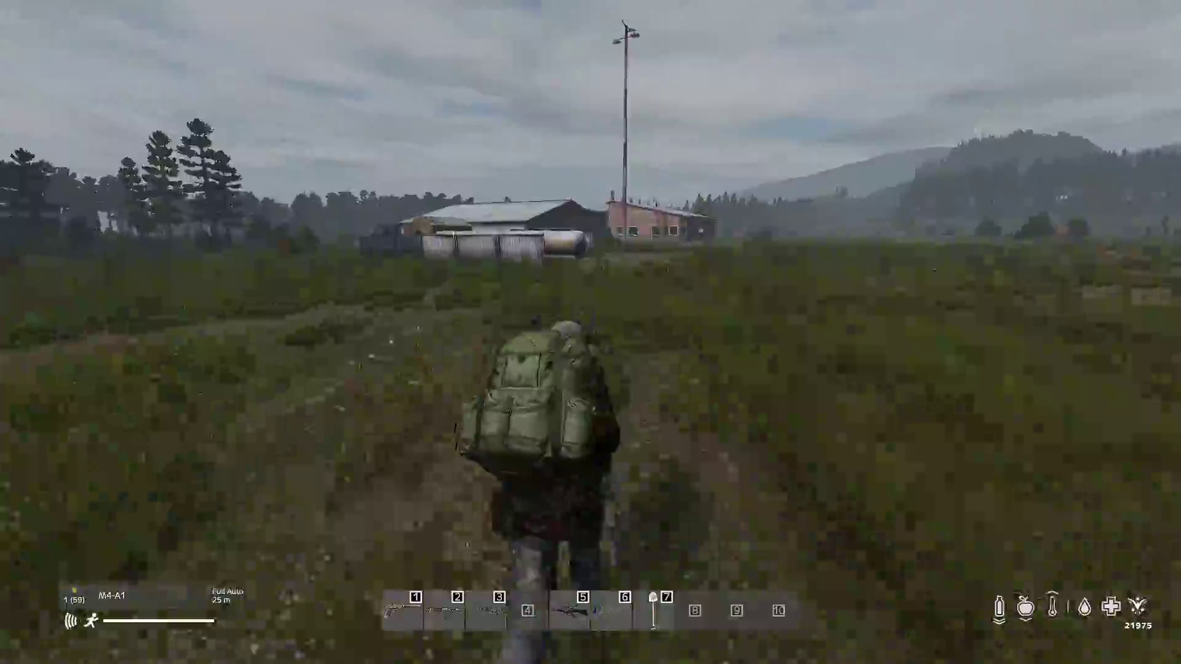
pyautogui.press('w')
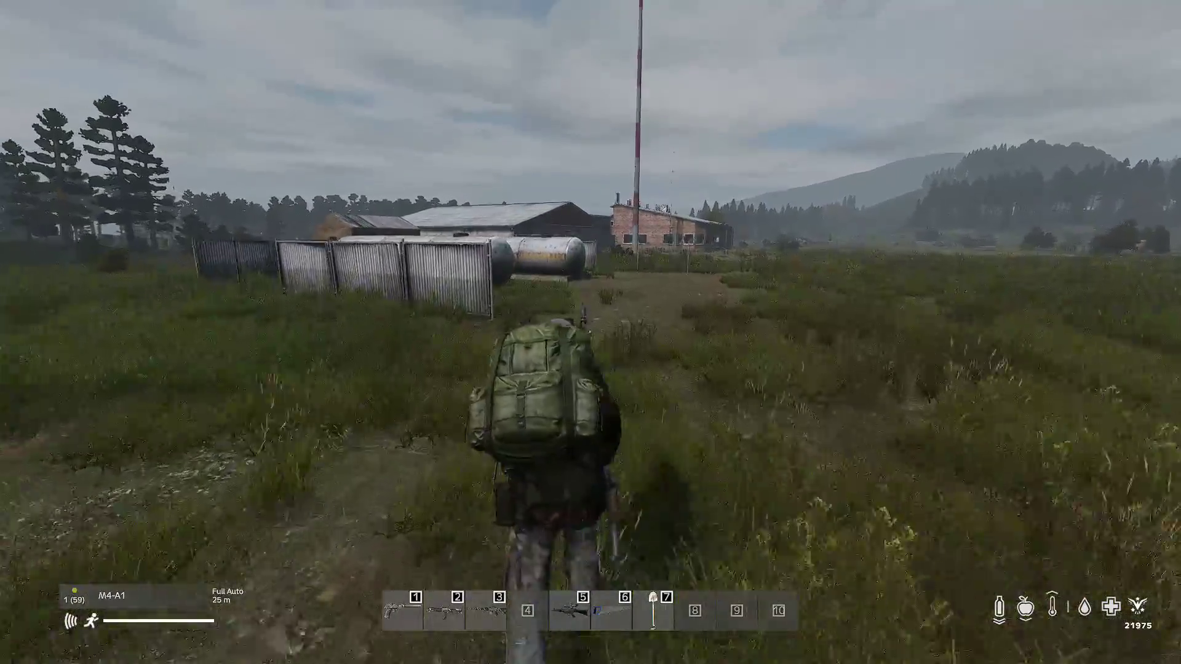
# Step: Run past the tanks and the red-and-white mast into the hangar and check the loot on its floor
pyautogui.press('w')
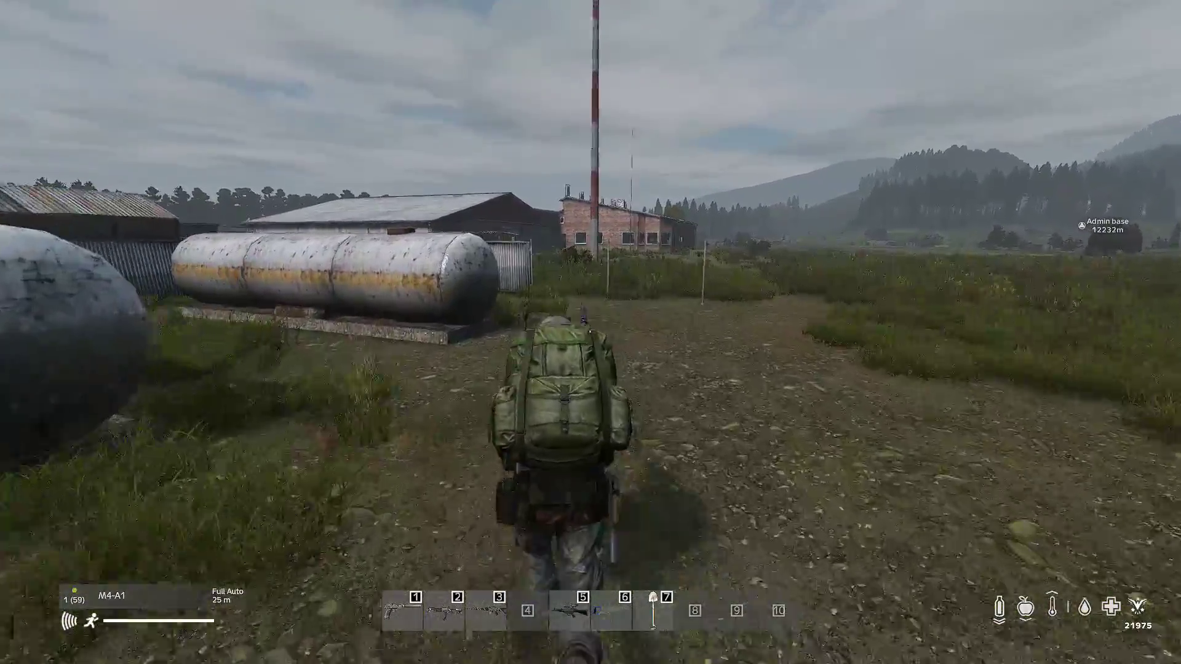
pyautogui.press('w')
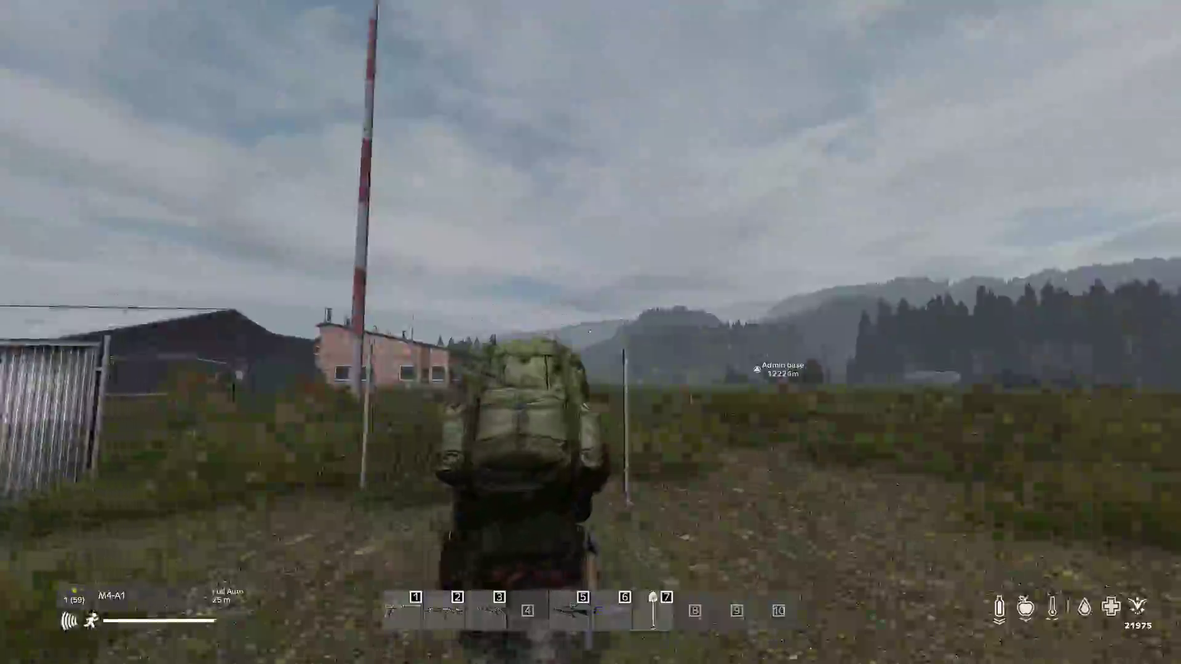
pyautogui.press('w')
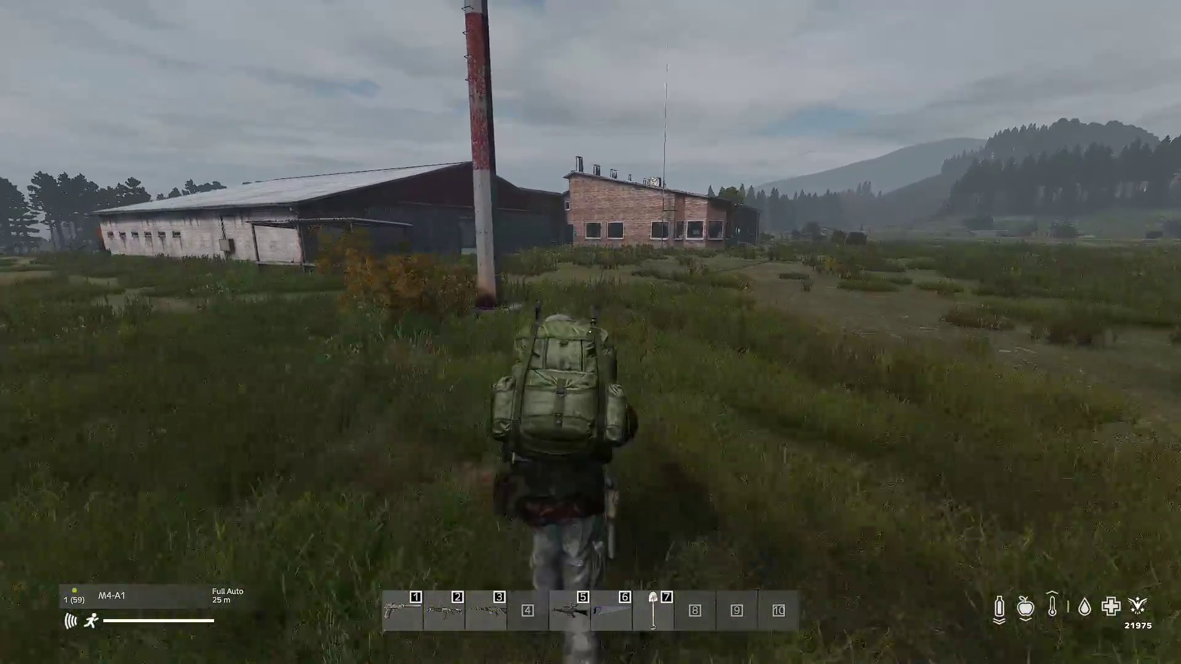
pyautogui.press('w')
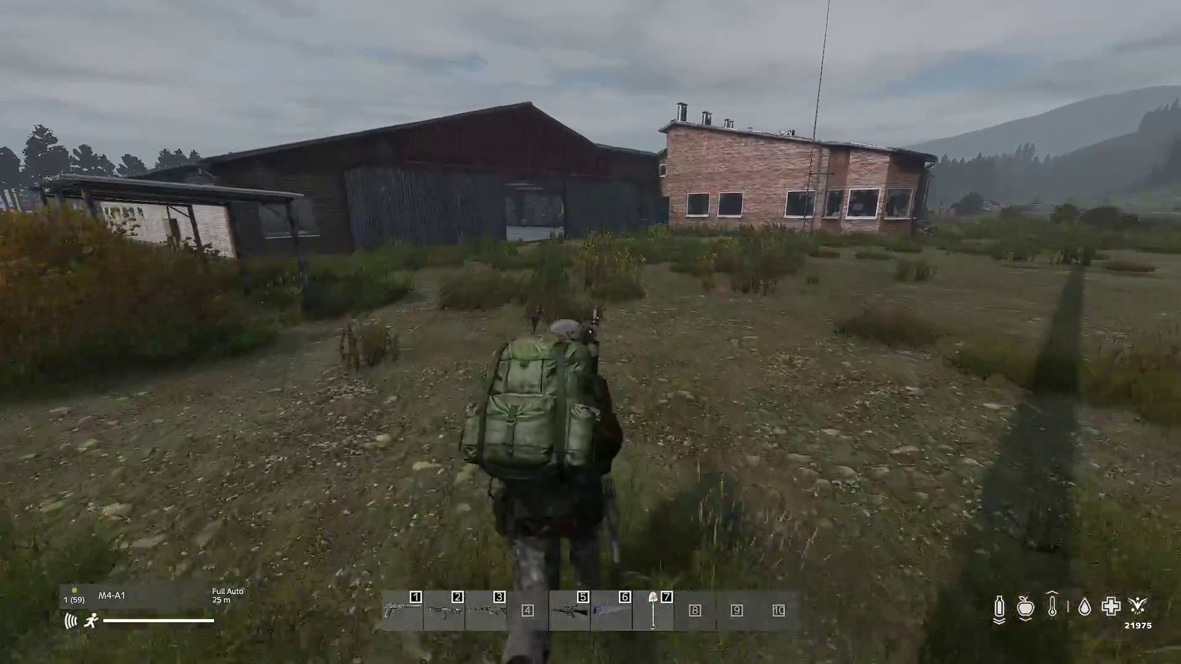
pyautogui.press('w')
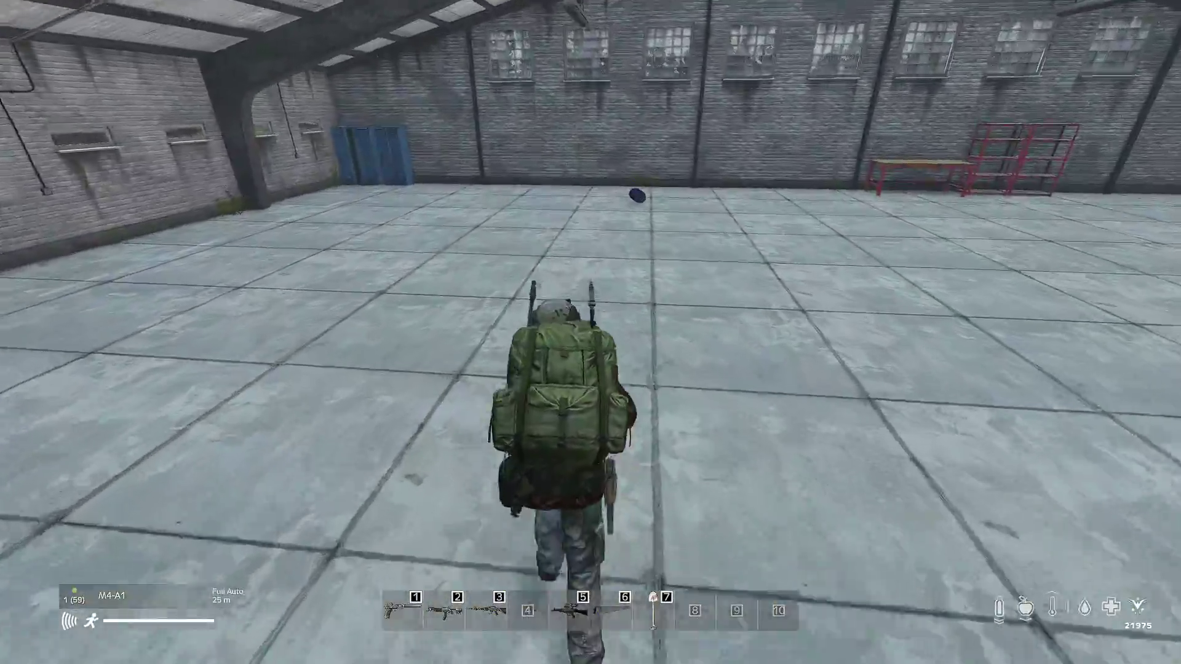
pyautogui.press('w')
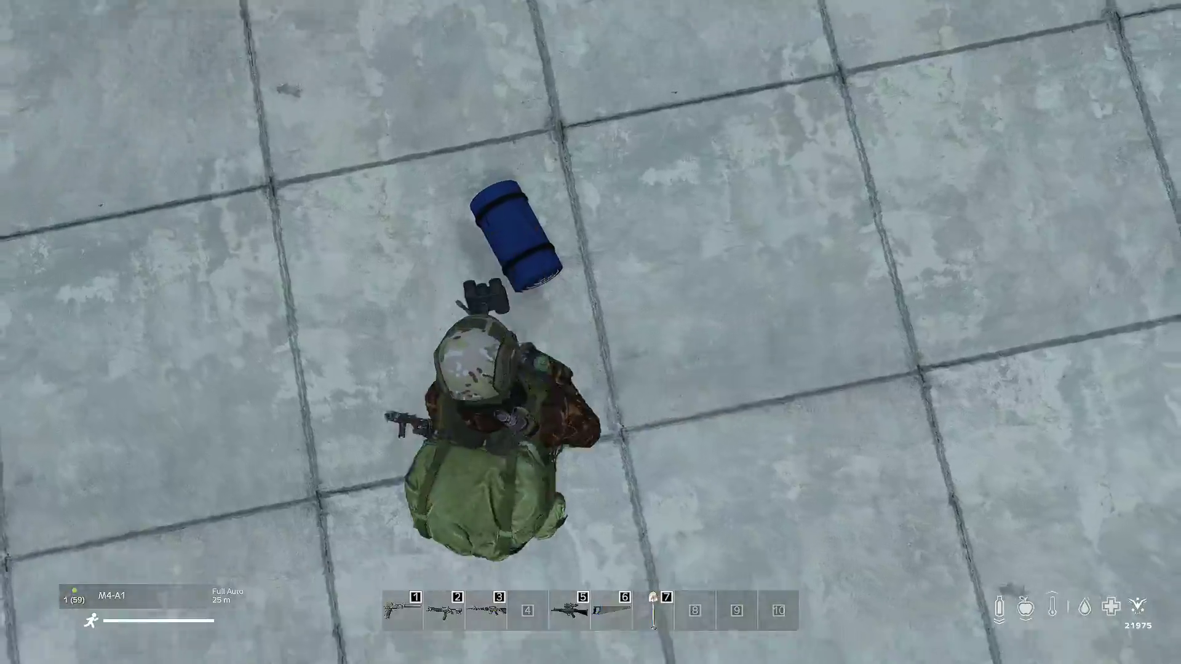
pyautogui.press('w')
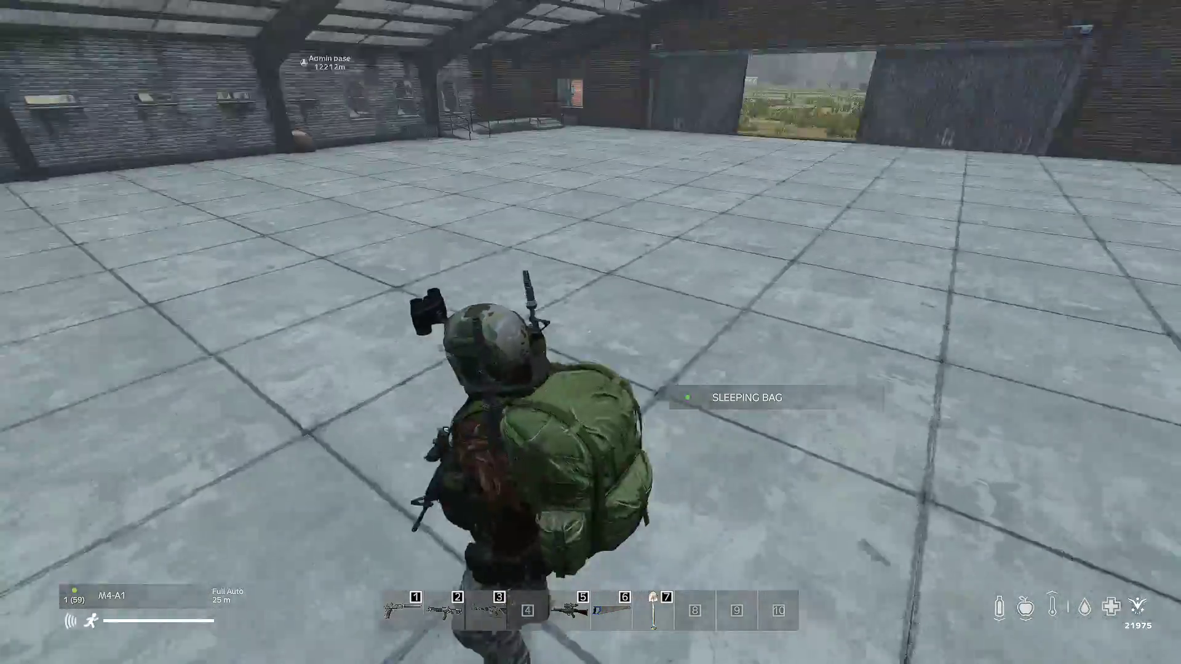
# Step: Leave the hangar through the open gate and run back across the airfield to the barracks row
pyautogui.press('w')
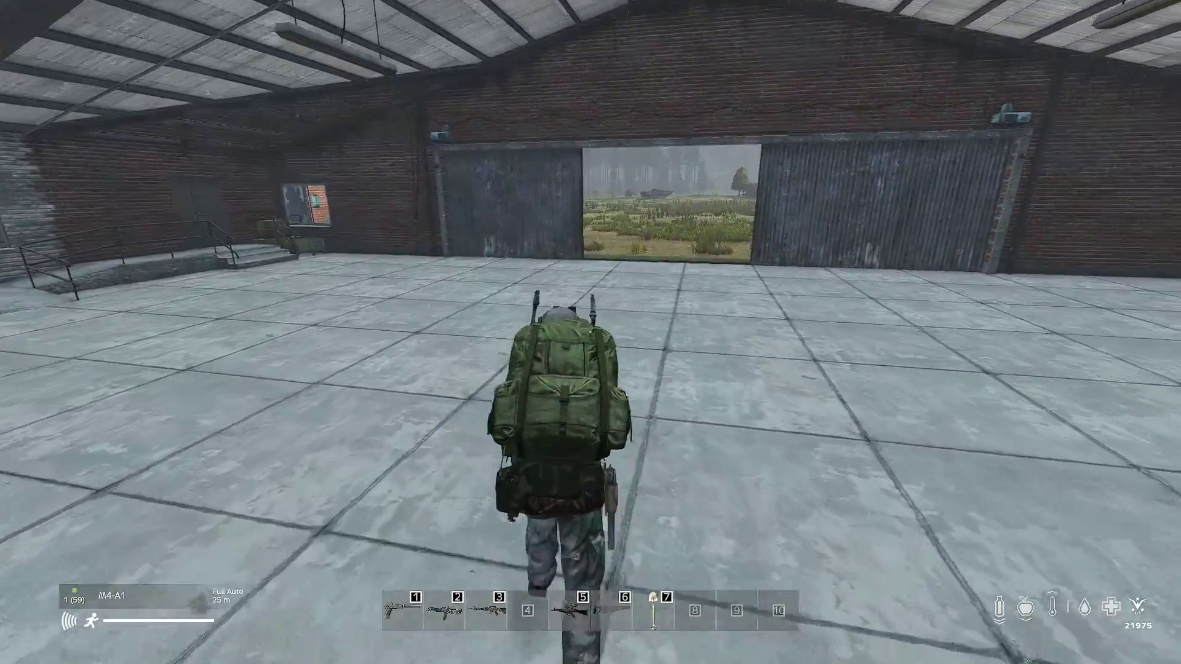
pyautogui.press('w')
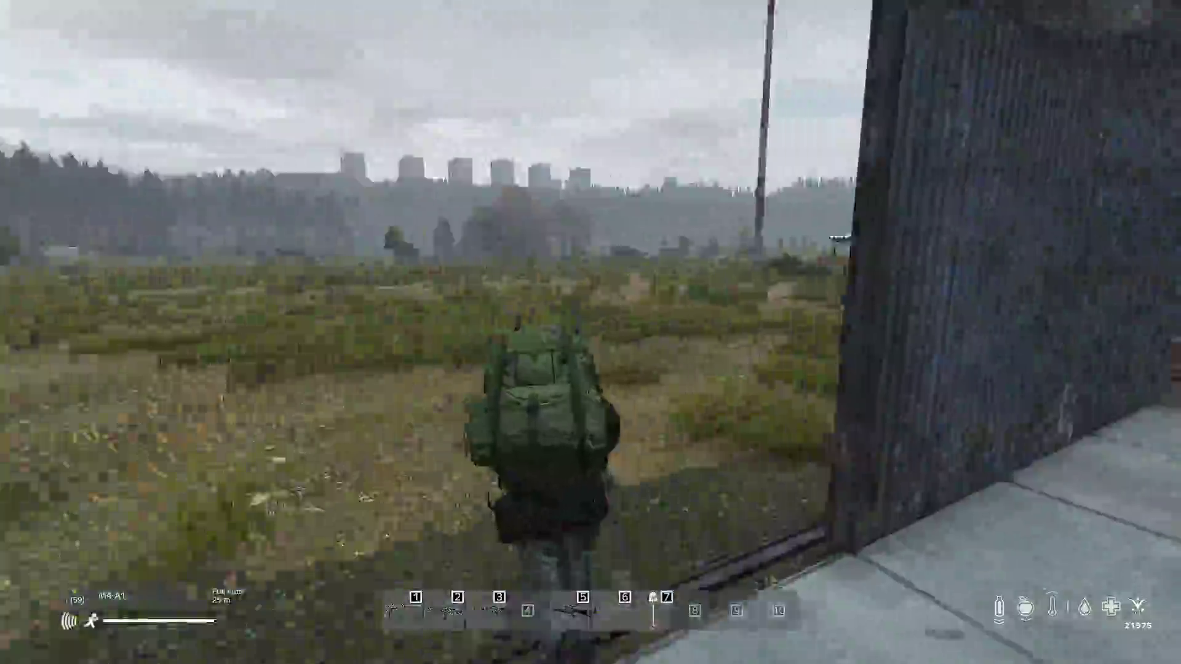
pyautogui.press('w')
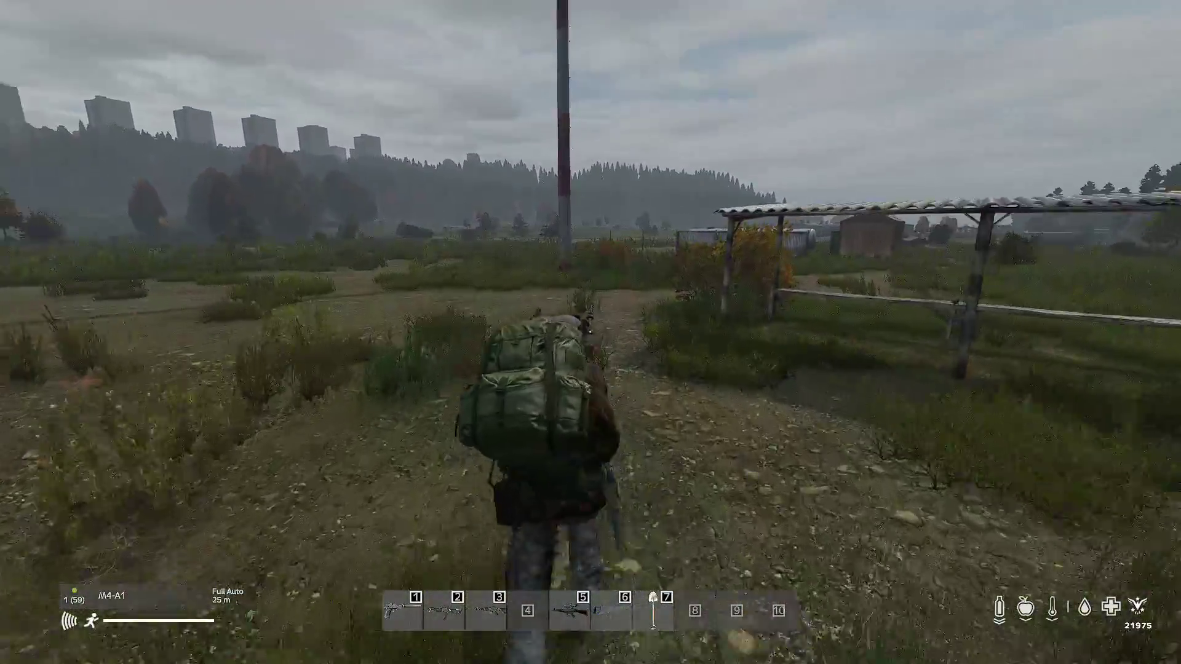
pyautogui.press('w')
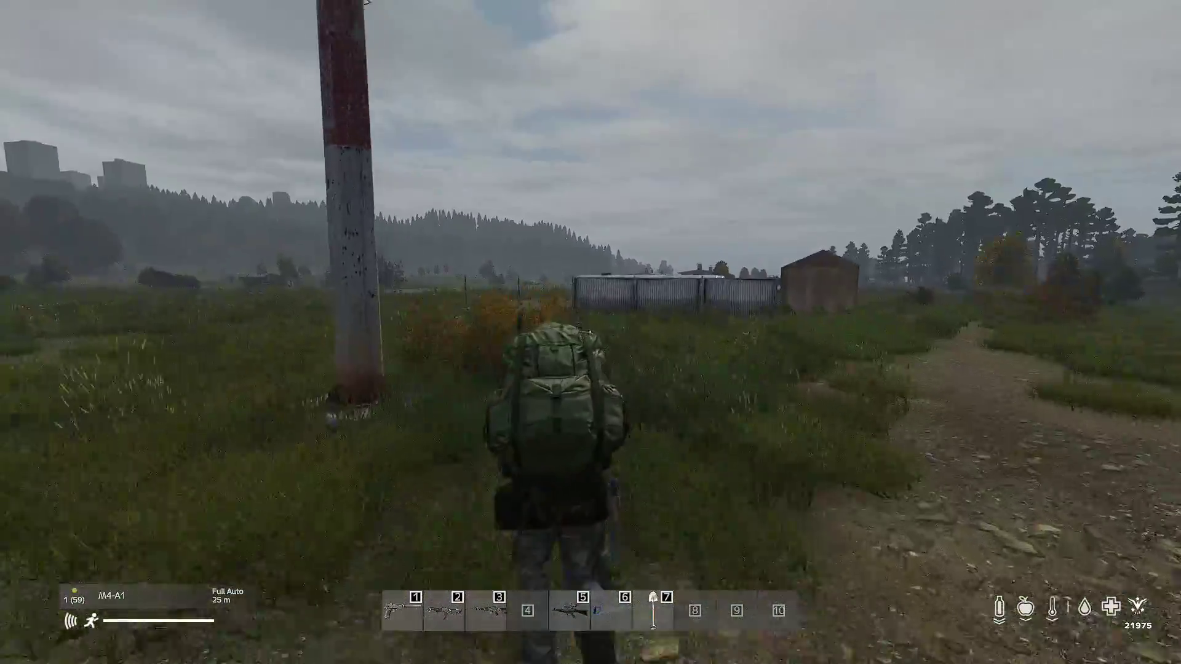
pyautogui.press('w')
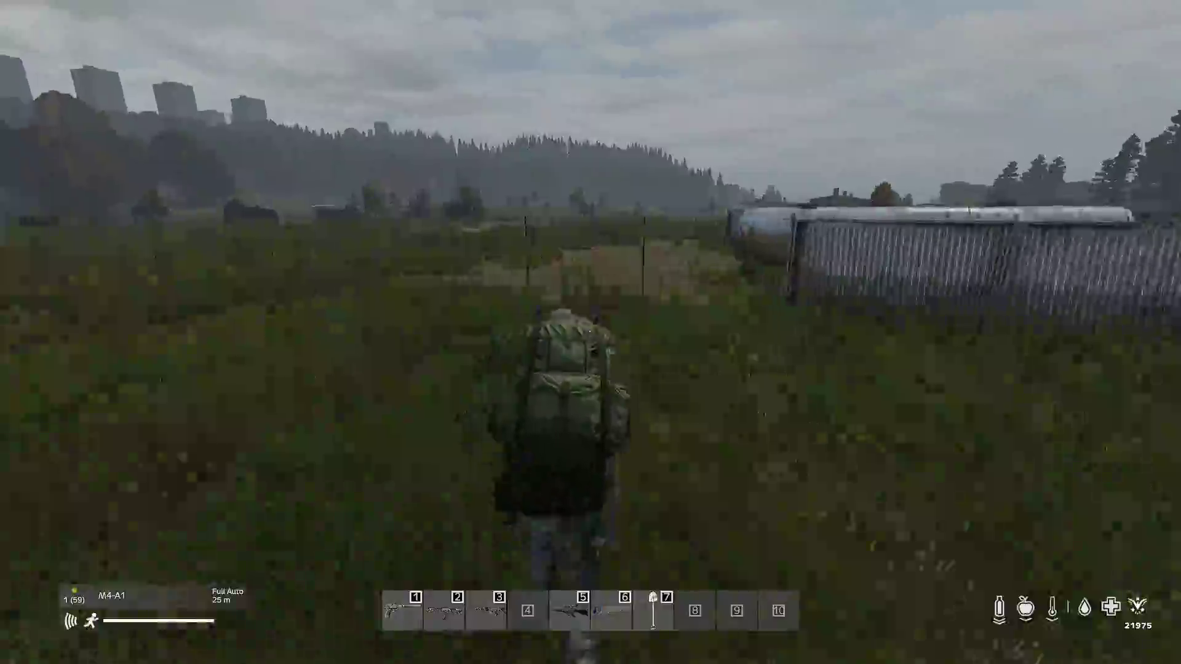
pyautogui.press('w')
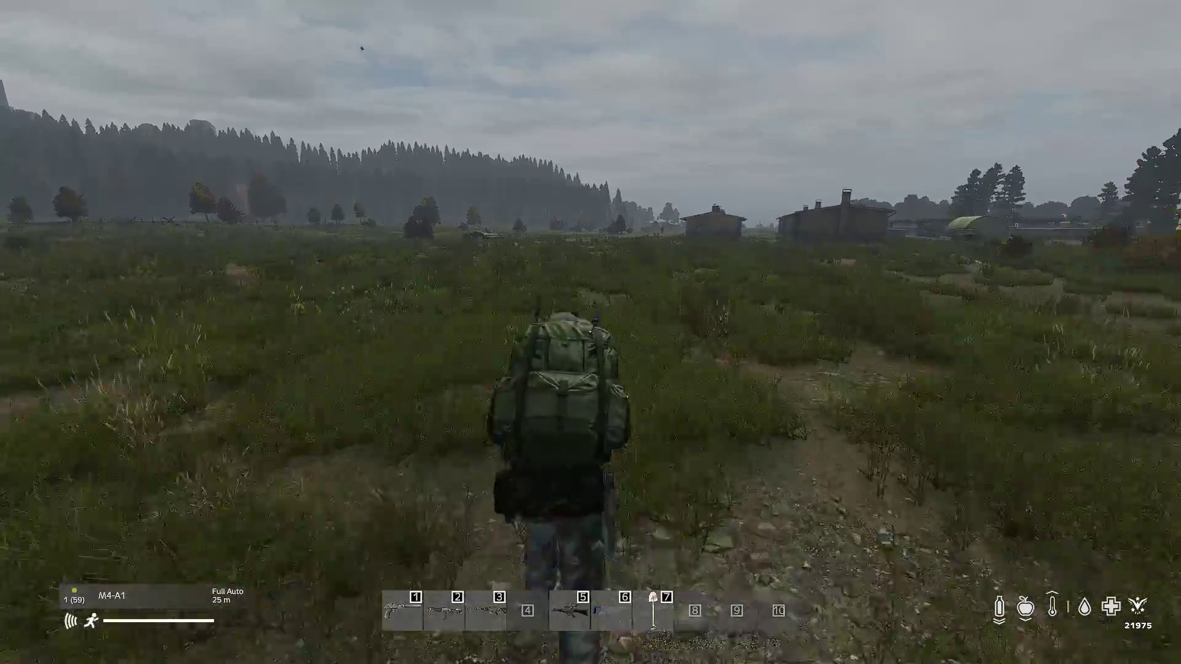
pyautogui.press('w')
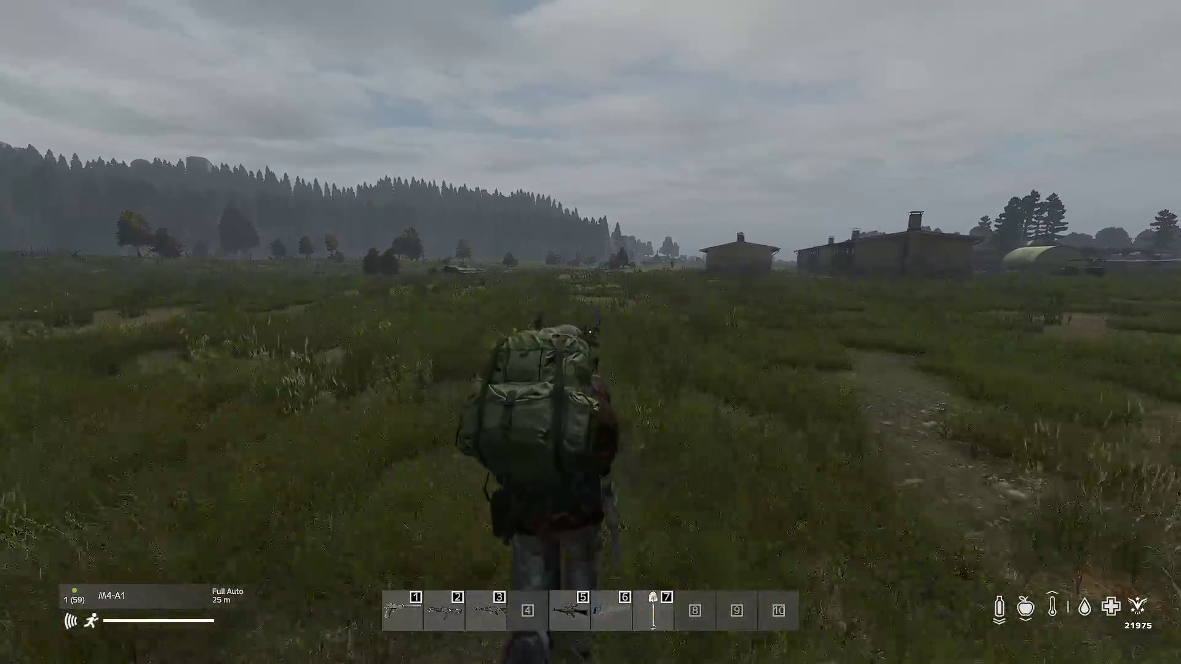
pyautogui.press('w')
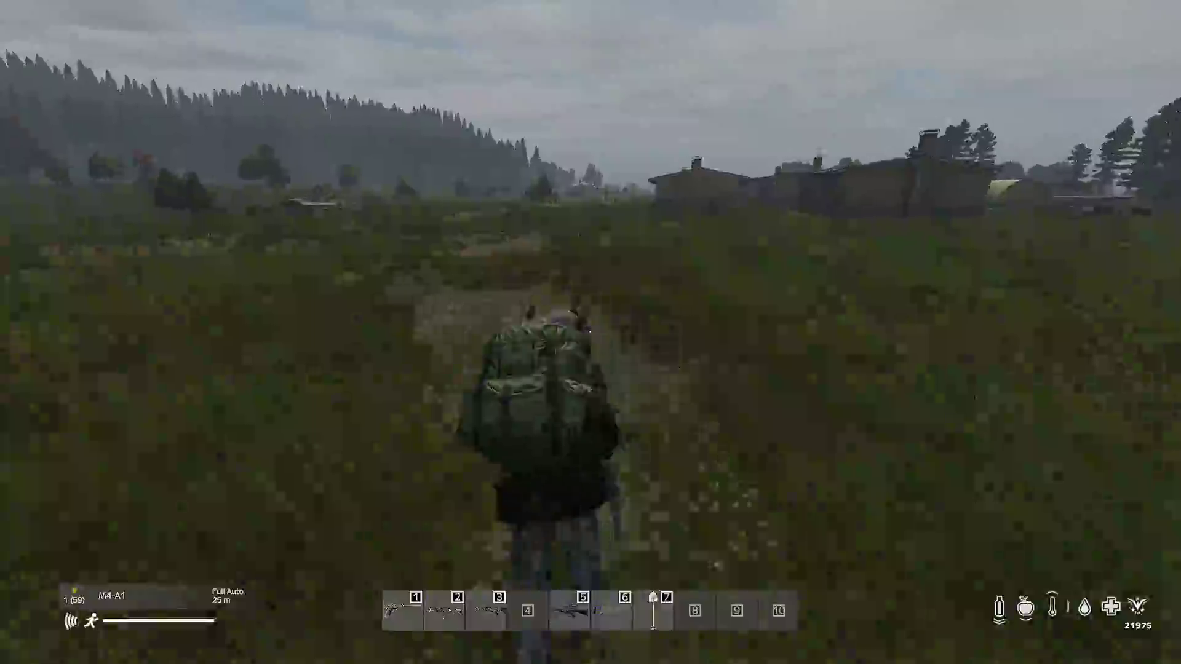
pyautogui.press('w')
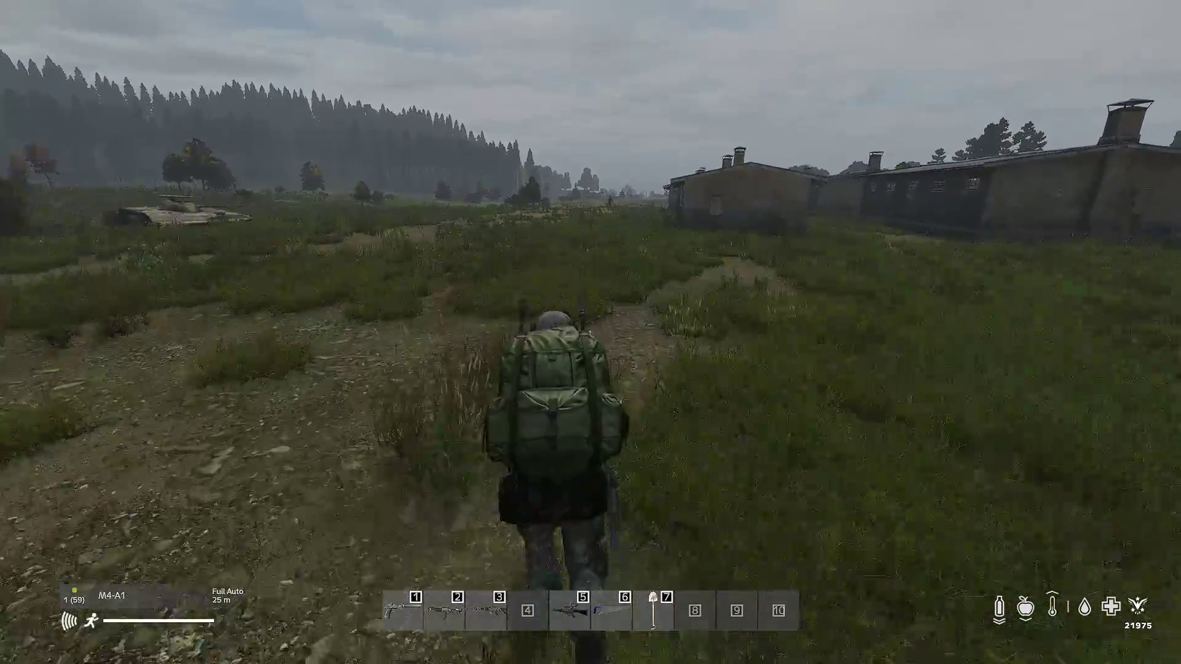
pyautogui.press('w')
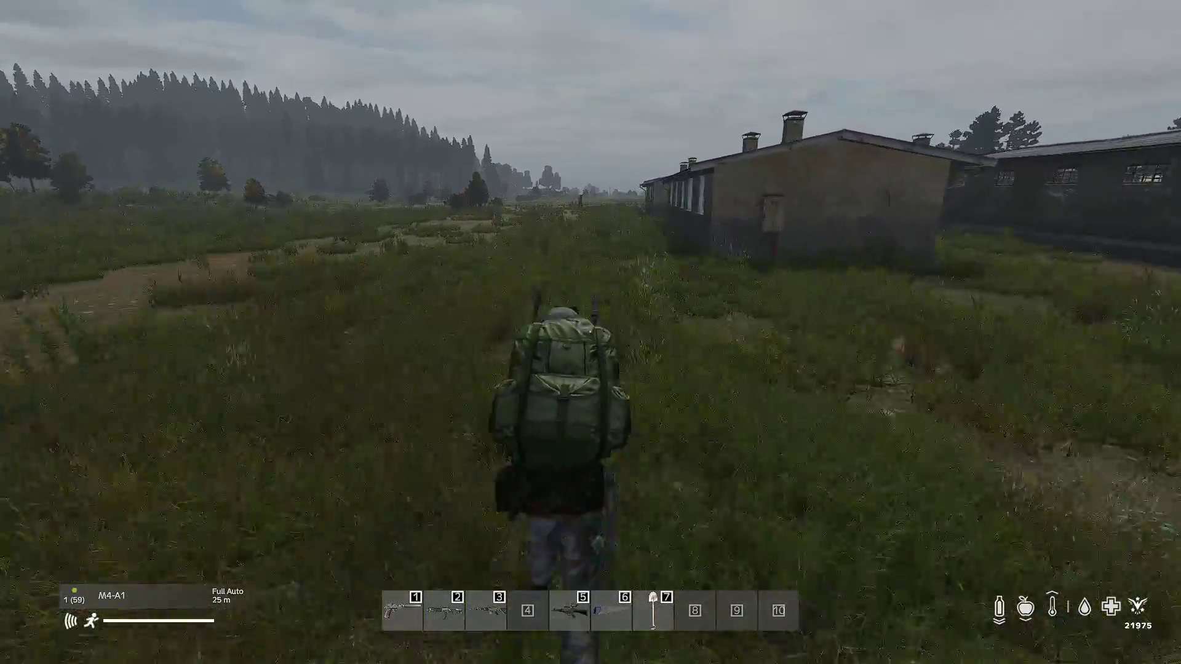
pyautogui.press('w')
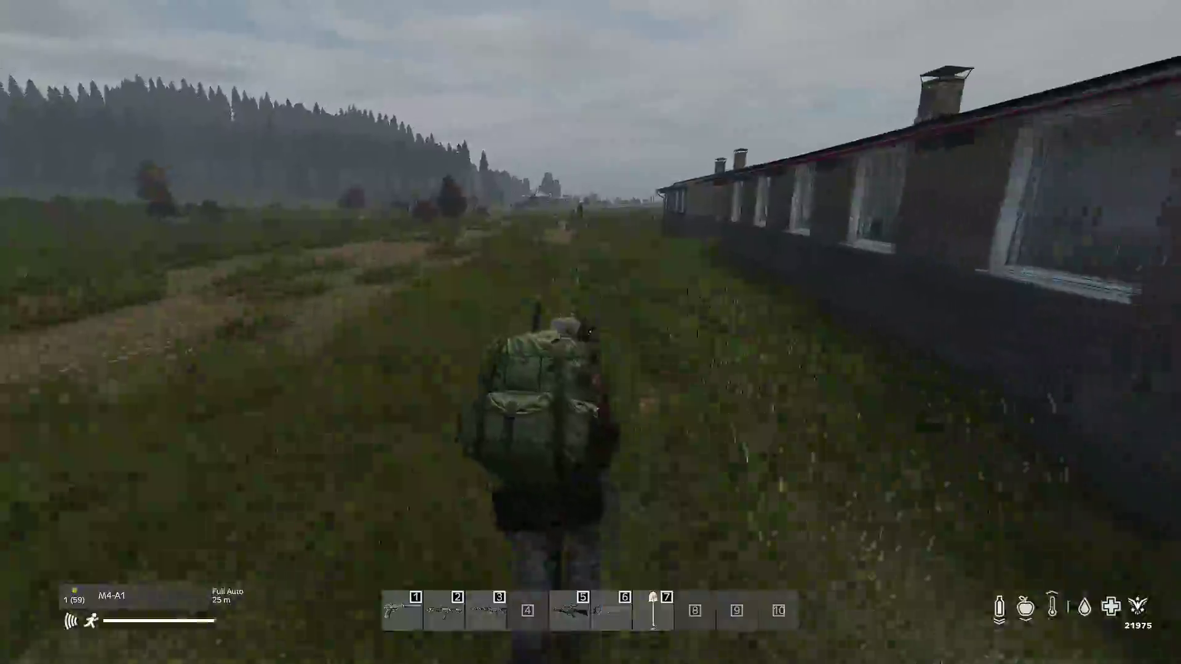
# Step: Go in through the end door of the barracks and inspect the tiled washroom and the bunk room for loot
pyautogui.press('w')
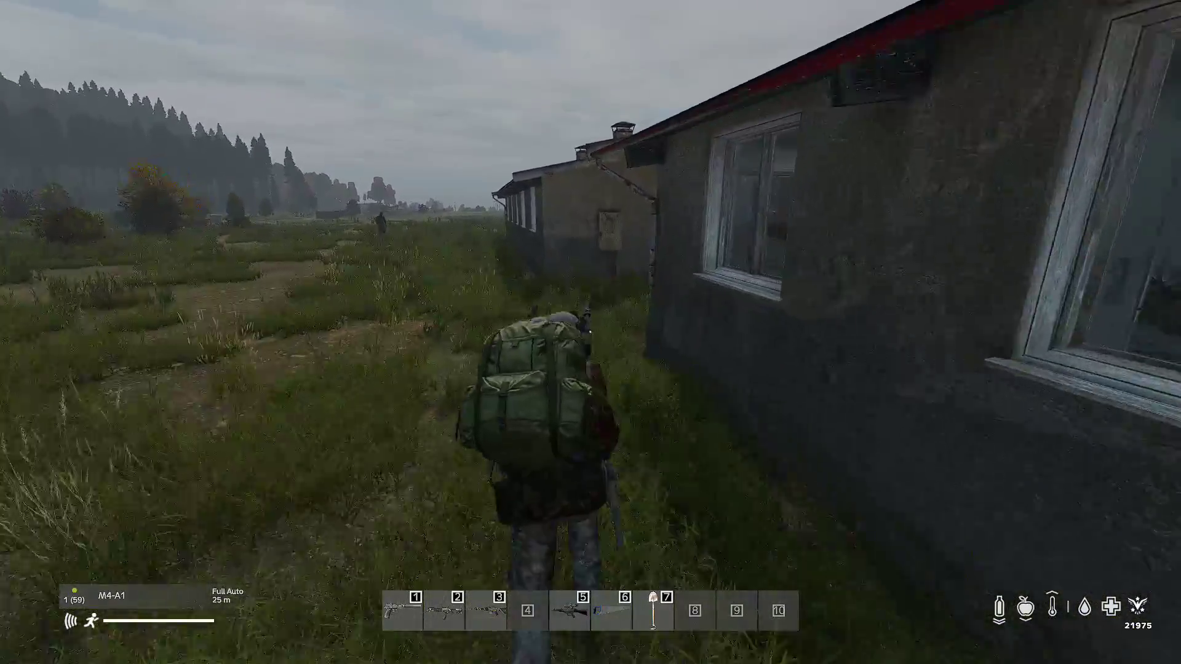
pyautogui.press('w')
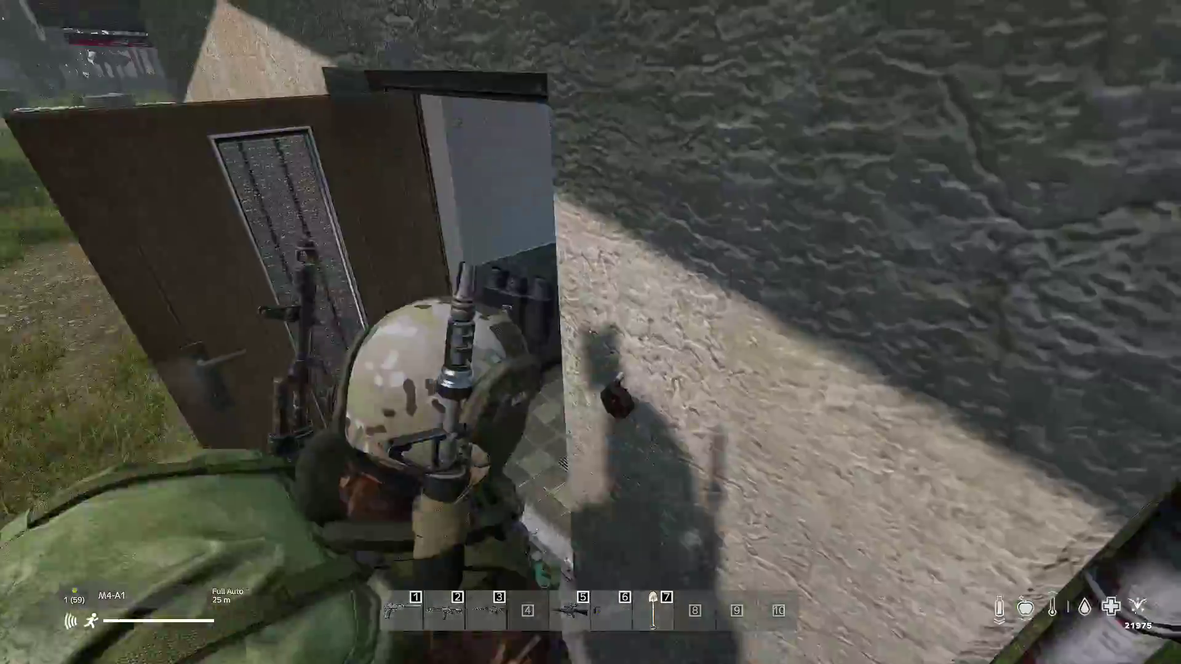
pyautogui.press('w')
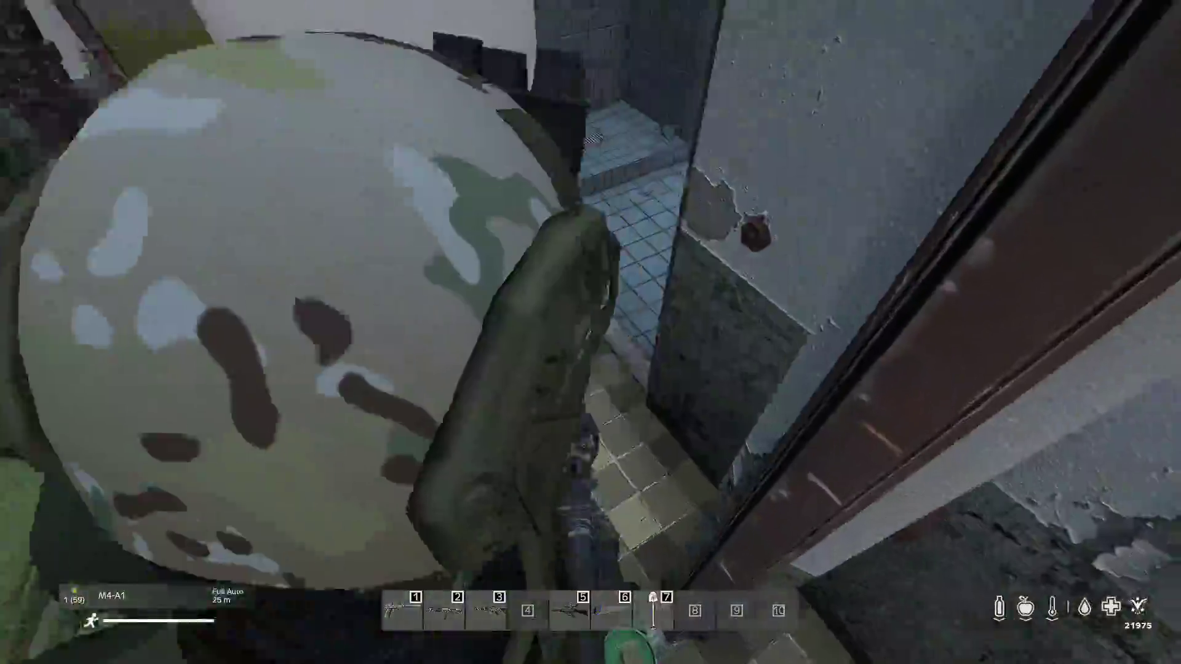
pyautogui.press('w')
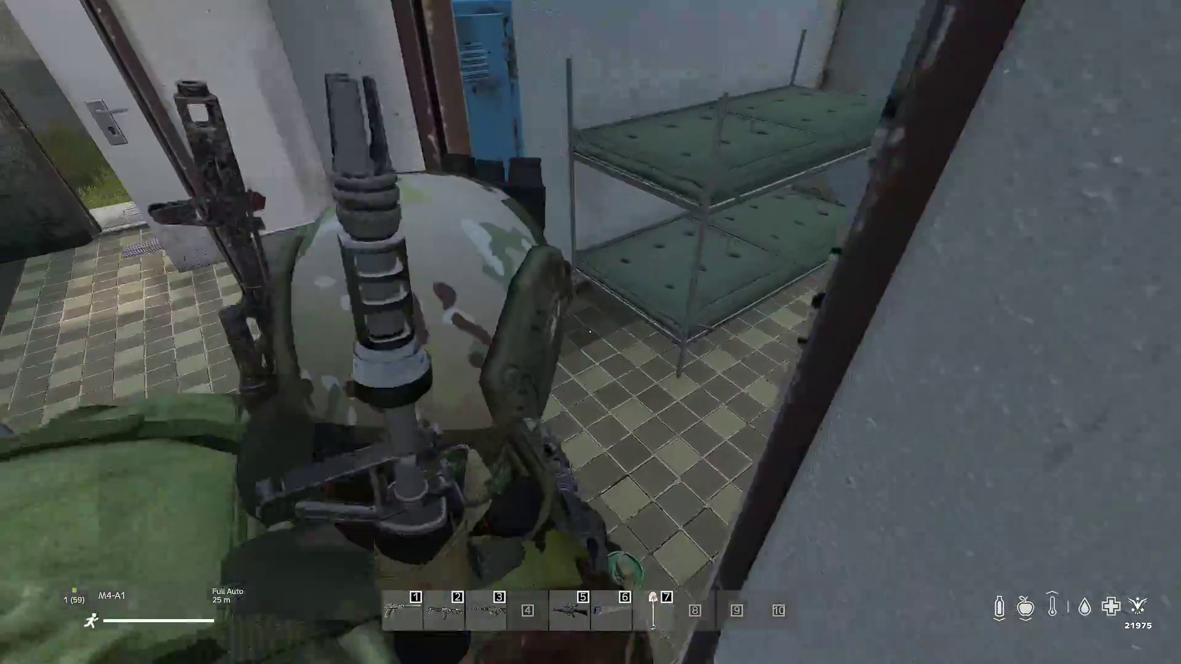
# Step: Exit the barracks and sight the field beyond it through the M4-A1 scope, then lower the rifle
pyautogui.press('w')
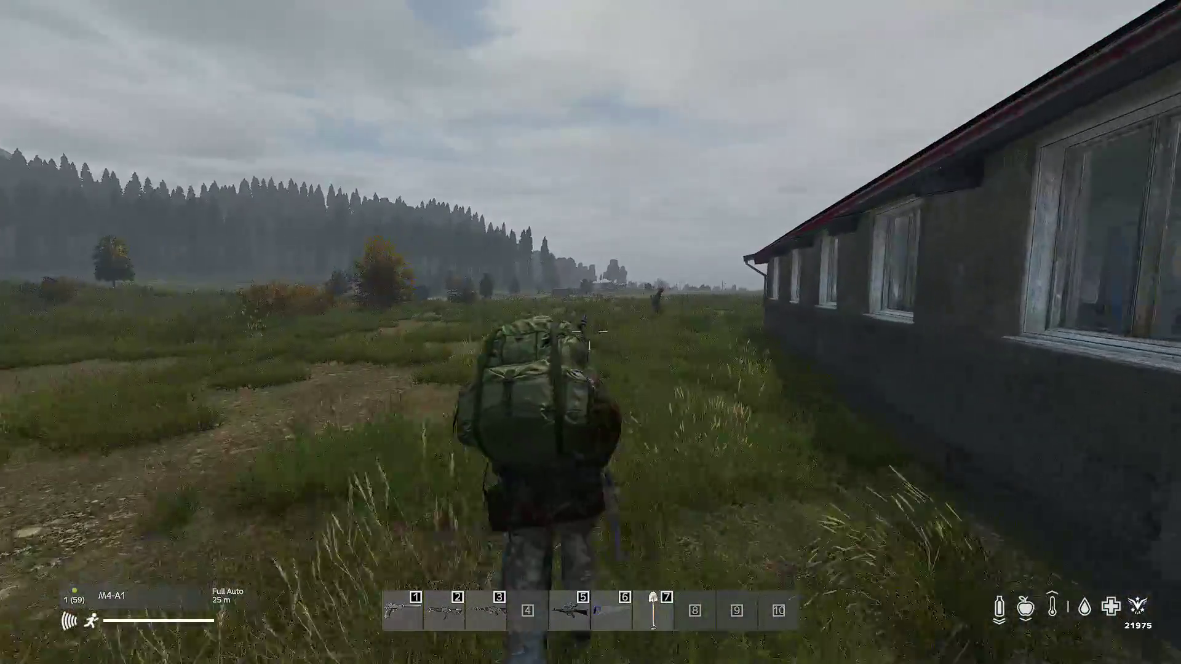
pyautogui.rightClick(590, 332)
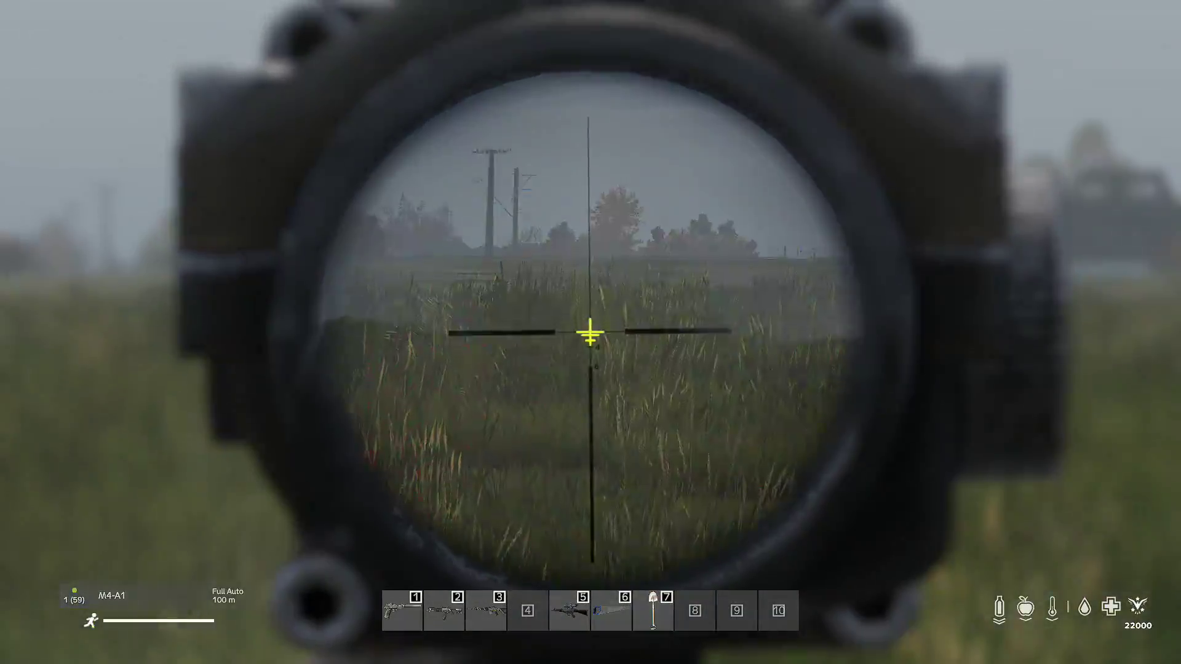
pyautogui.rightClick(590, 332)
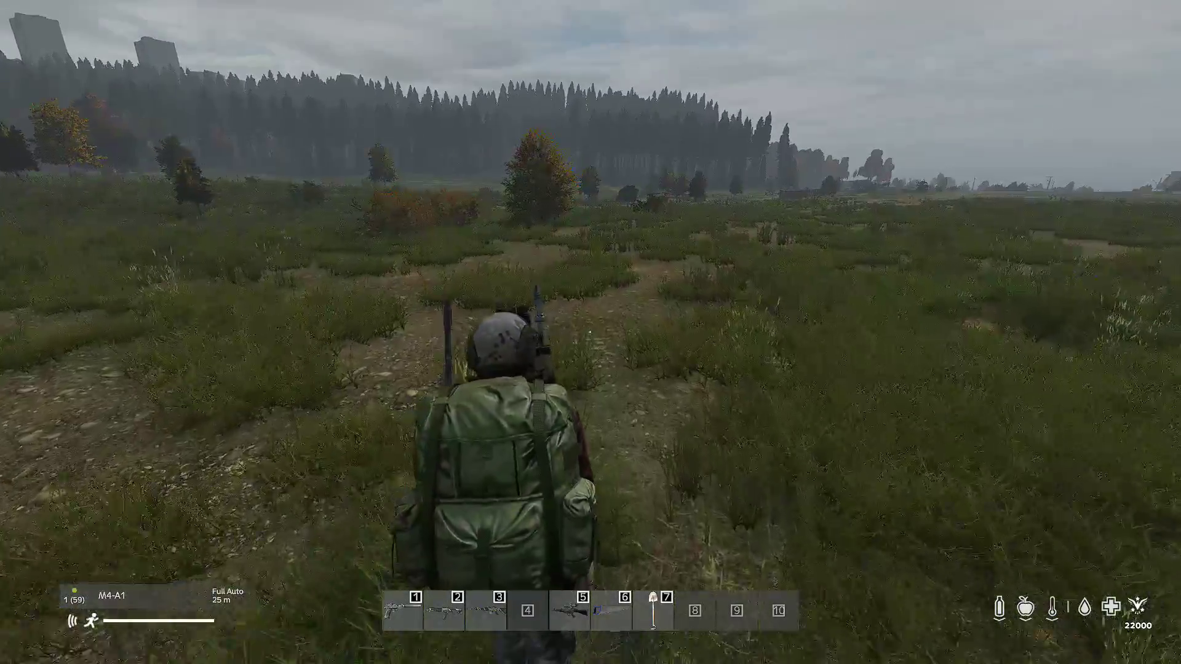
# Step: Pause DayZ, switch to the desktop with WinSCP and open AMD Radeon Software
pyautogui.press('Escape')
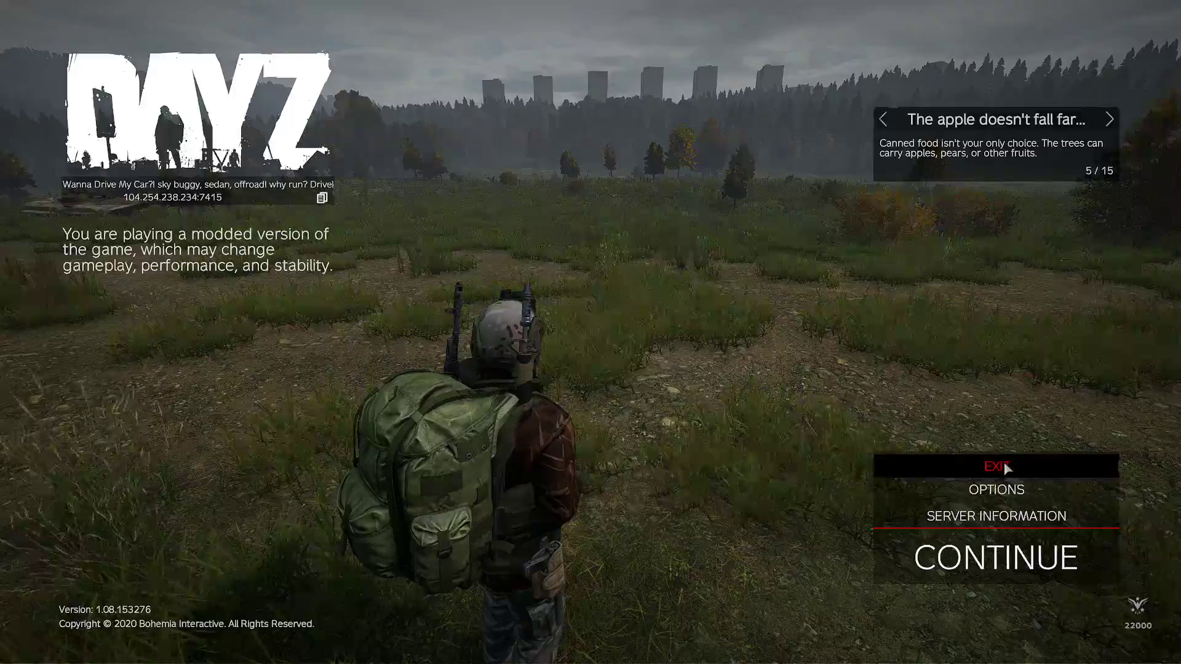
pyautogui.press('Escape')
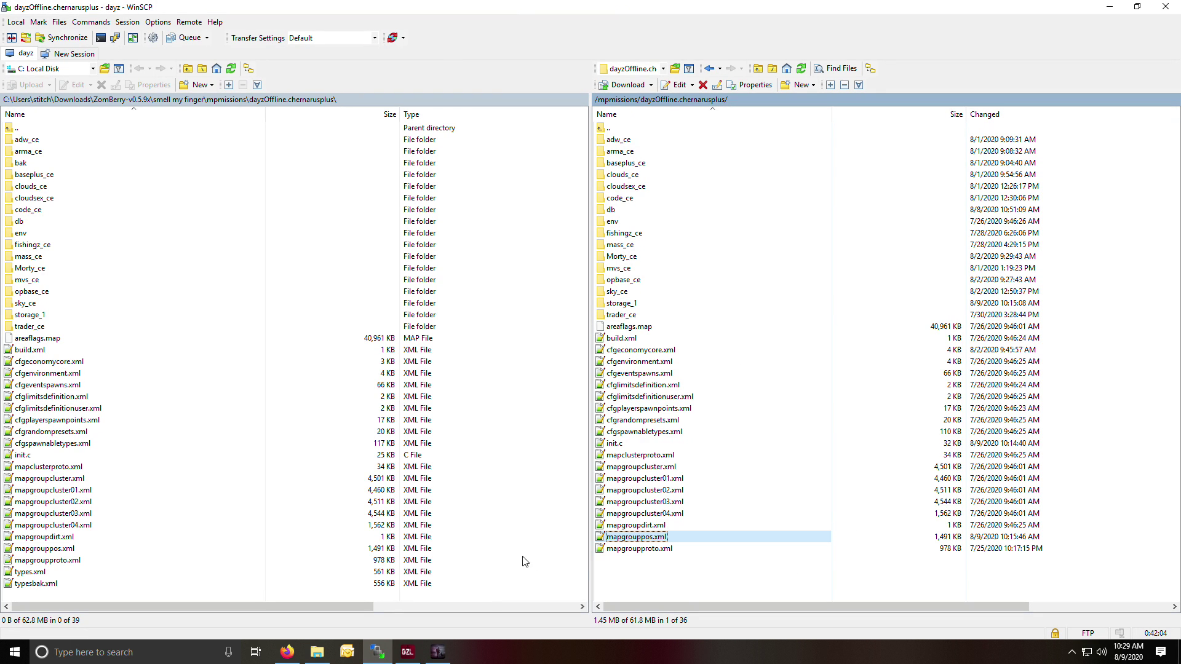
pyautogui.click(1071, 653)
pyautogui.click(1061, 626)
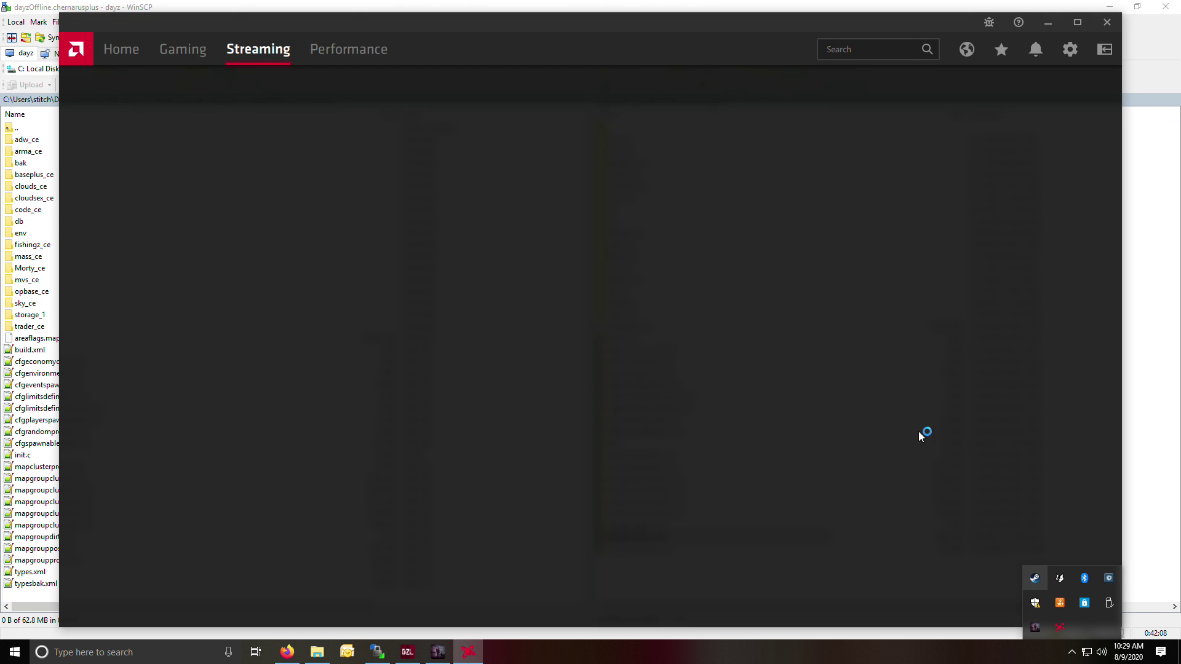